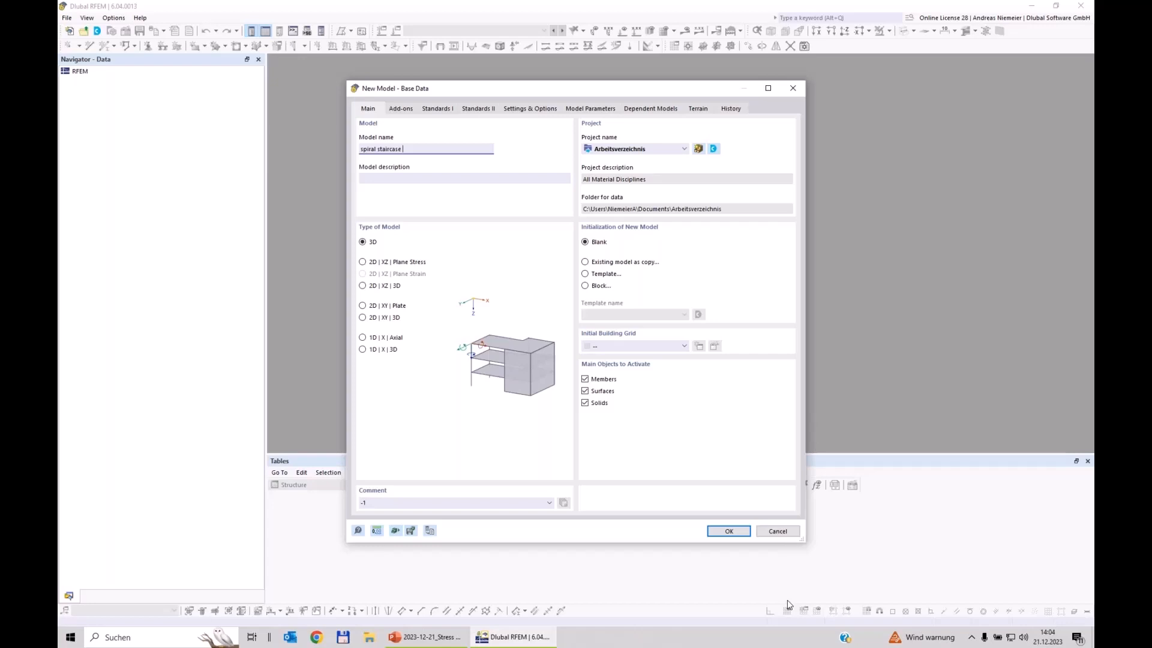
Name the new model "spiral staircase v1", and activate the Stress-Strain Analysis add-on with the load wizards turned off
{"action": "type", "text": "1"}
{"action": "left_click", "coordinate": [399, 109]}
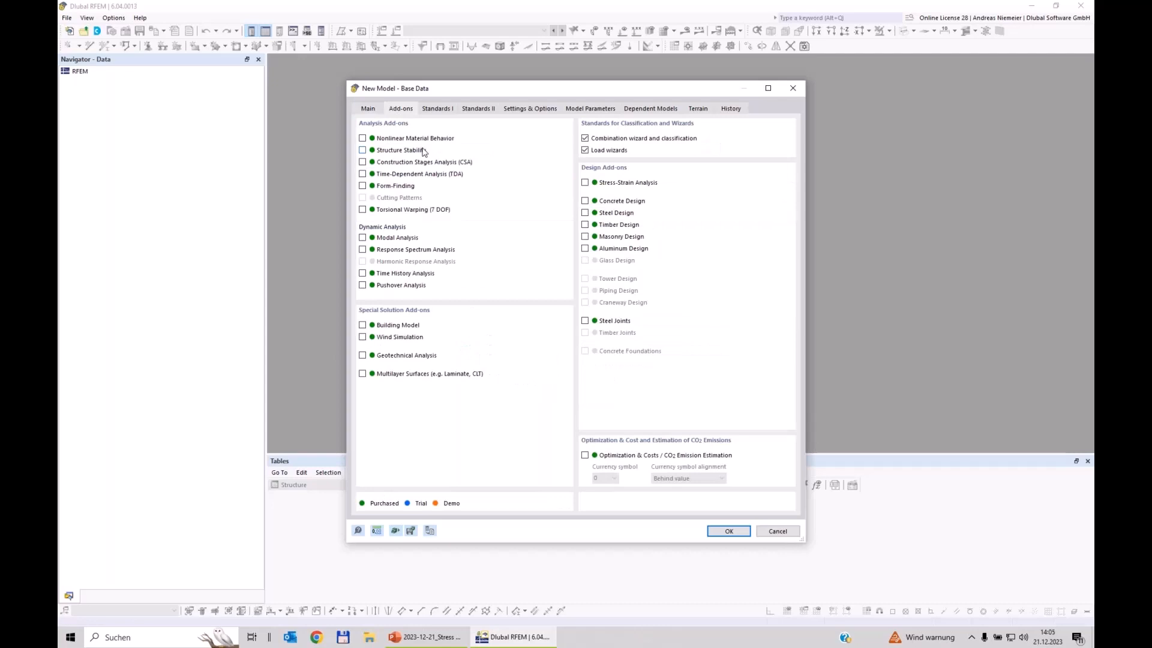
{"action": "left_click", "coordinate": [585, 183]}
{"action": "left_click", "coordinate": [585, 151]}
Choose standard EN 1990 with national annex CEN | 2010-04 for the load combinations and create the model
{"action": "left_click", "coordinate": [438, 109]}
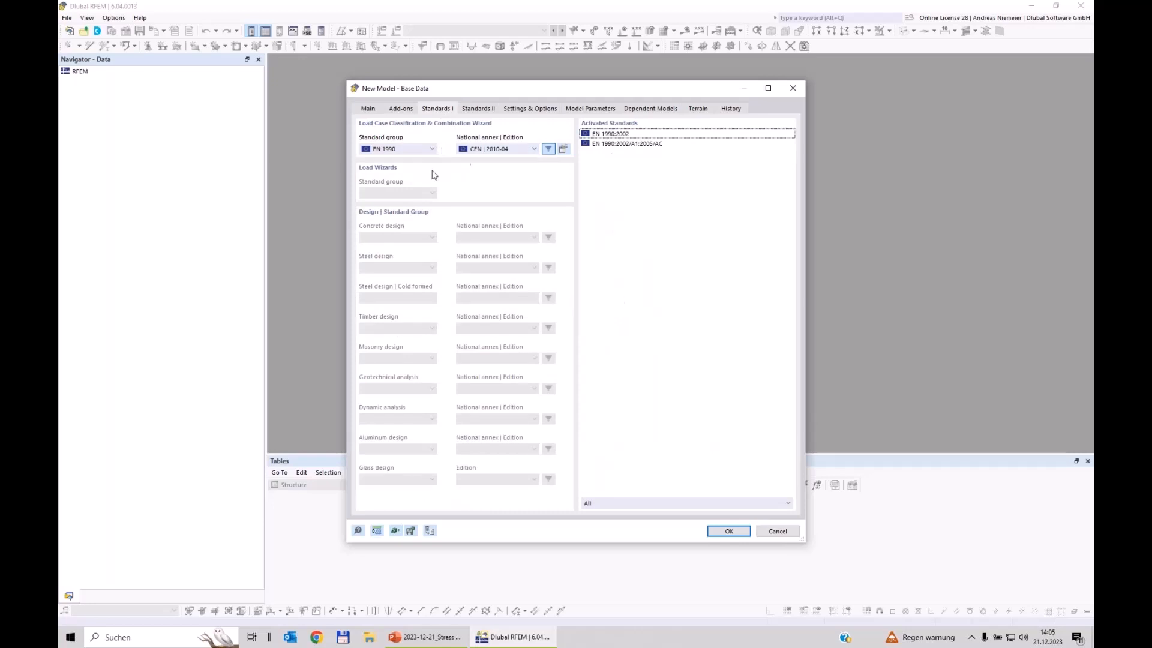
{"action": "left_click", "coordinate": [410, 150]}
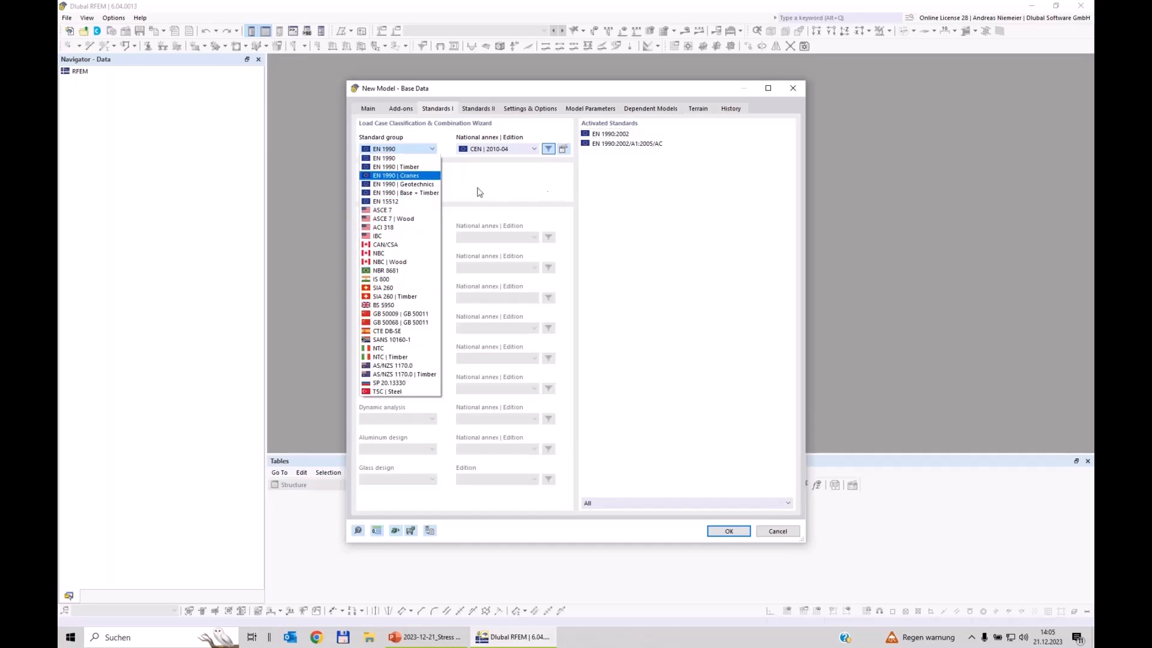
{"action": "left_click", "coordinate": [386, 158]}
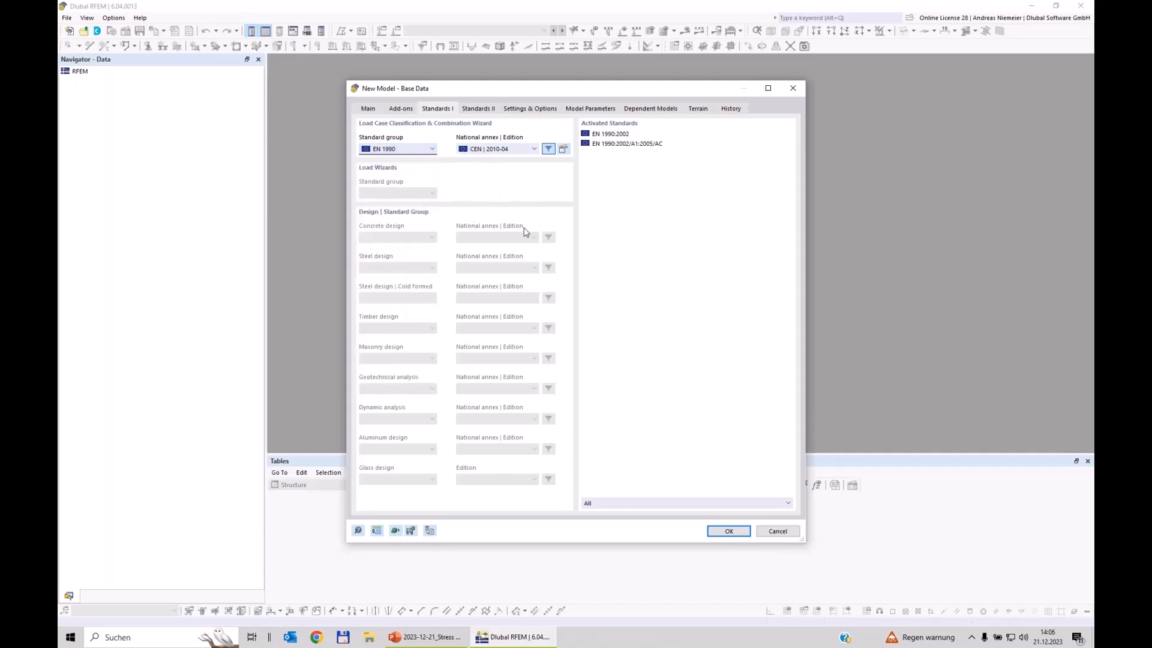
{"action": "left_click", "coordinate": [487, 150]}
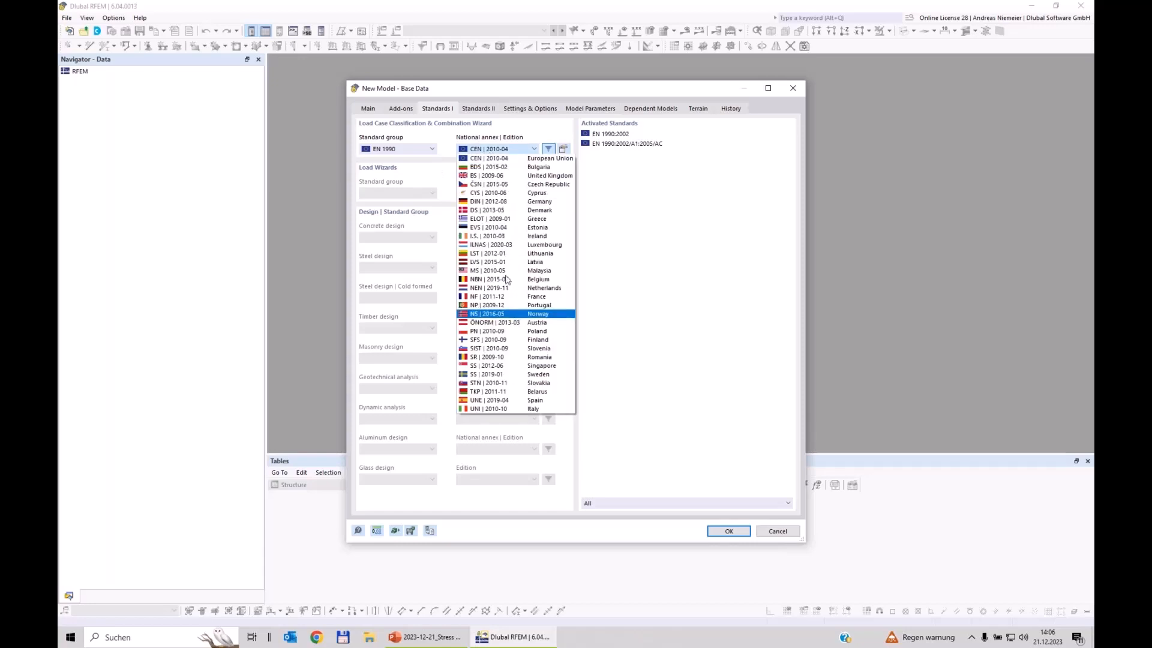
{"action": "left_click", "coordinate": [503, 158]}
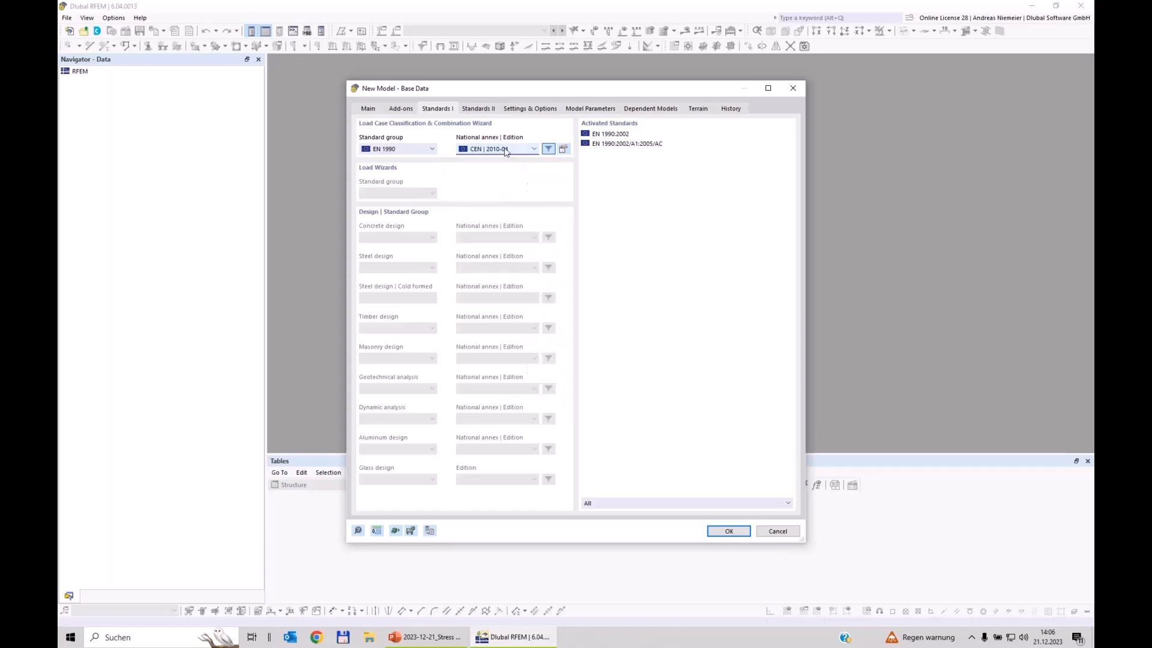
{"action": "left_click", "coordinate": [540, 113]}
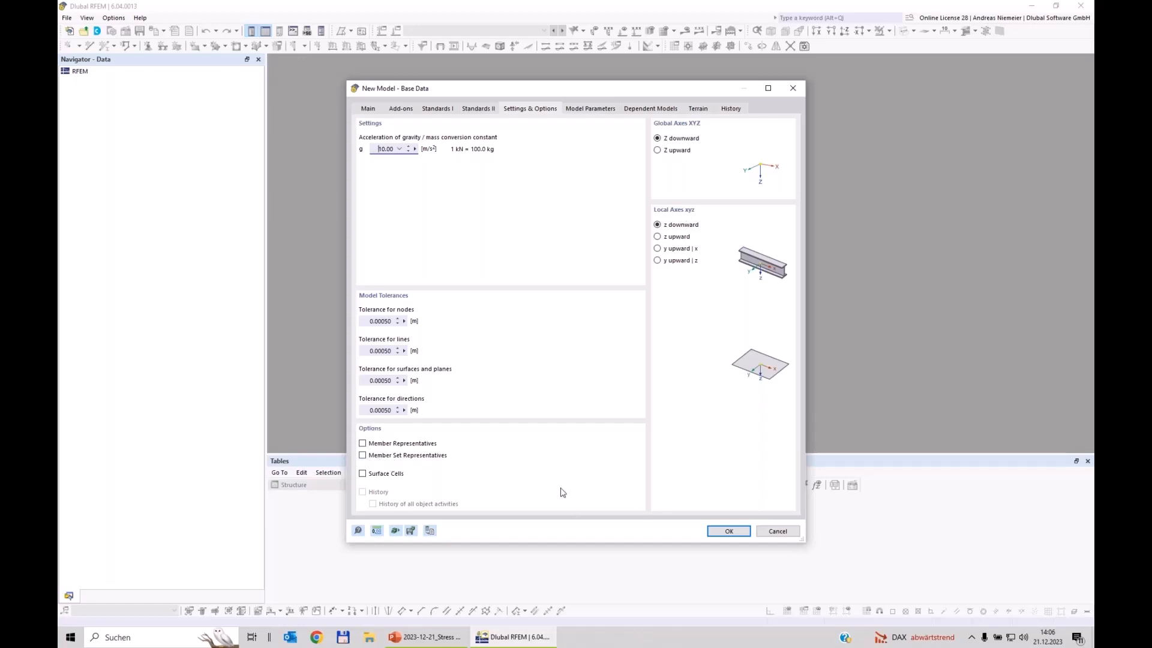
{"action": "left_click", "coordinate": [733, 531]}
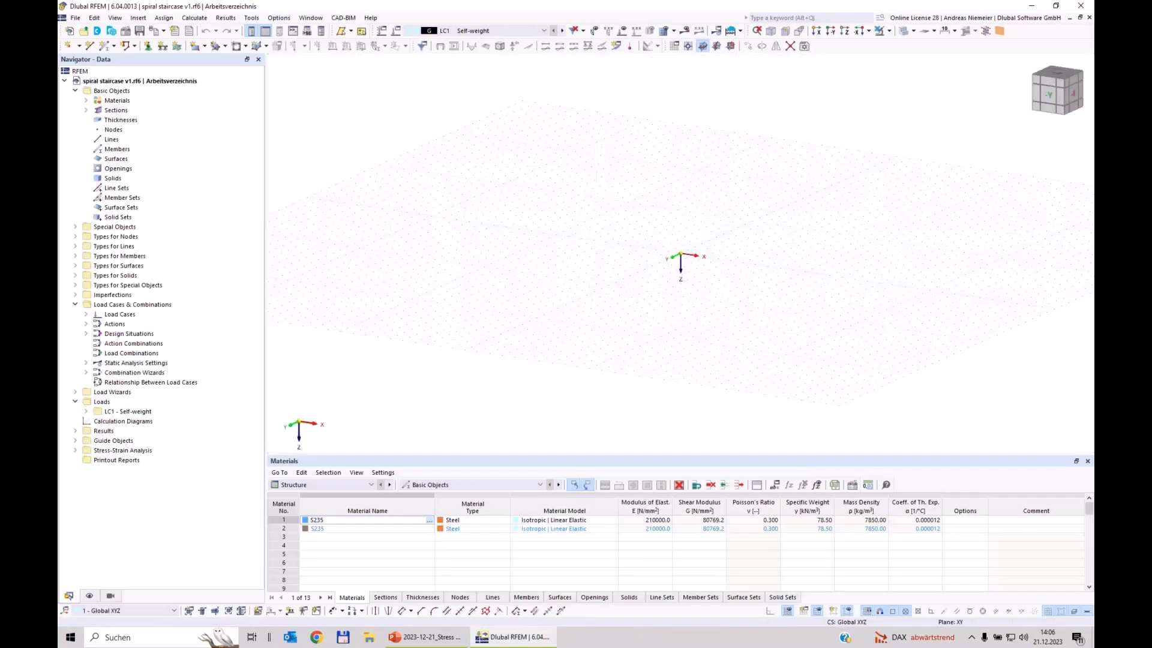
Start a new beam member and pick the circular hollow section CHS 177.8x10.0 of standard EN 10210-2:2006-04 from the section library
{"action": "middle_click_drag", "start_coordinate": [714, 288], "coordinate": [638, 257]}
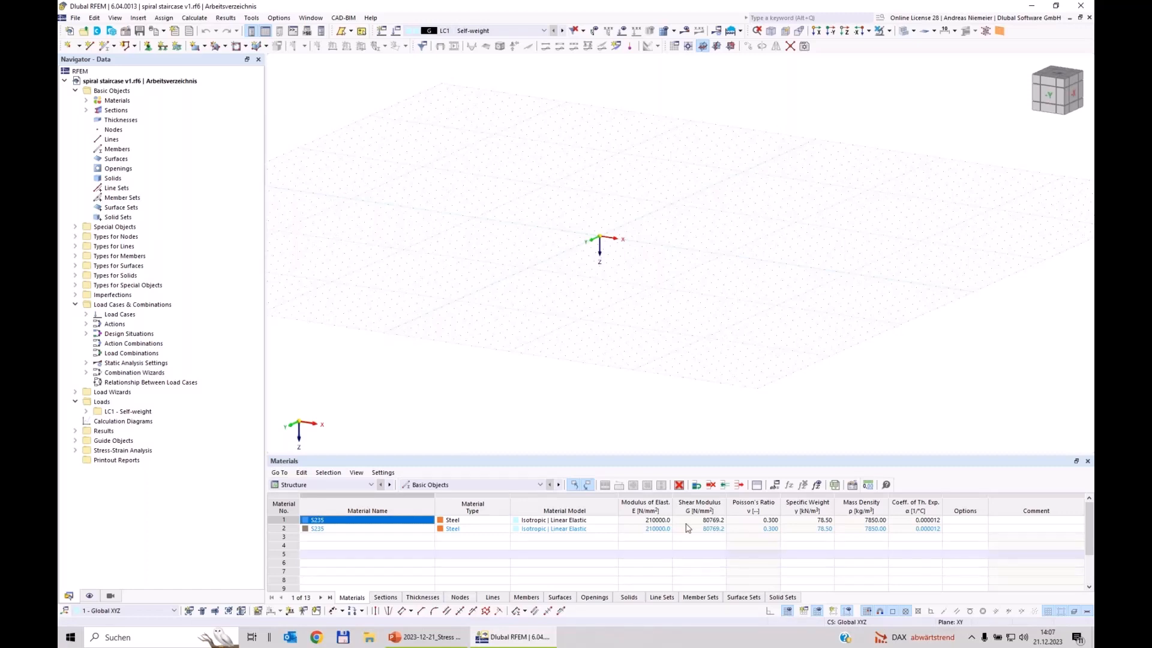
{"action": "left_click", "coordinate": [106, 49]}
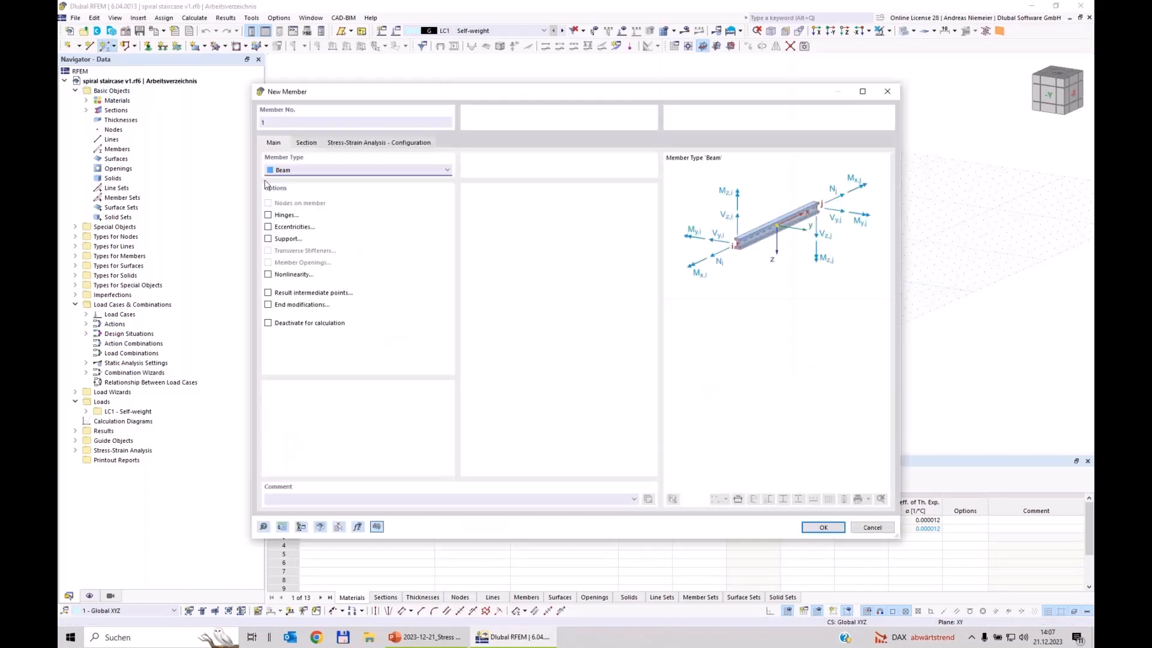
{"action": "left_click", "coordinate": [304, 144]}
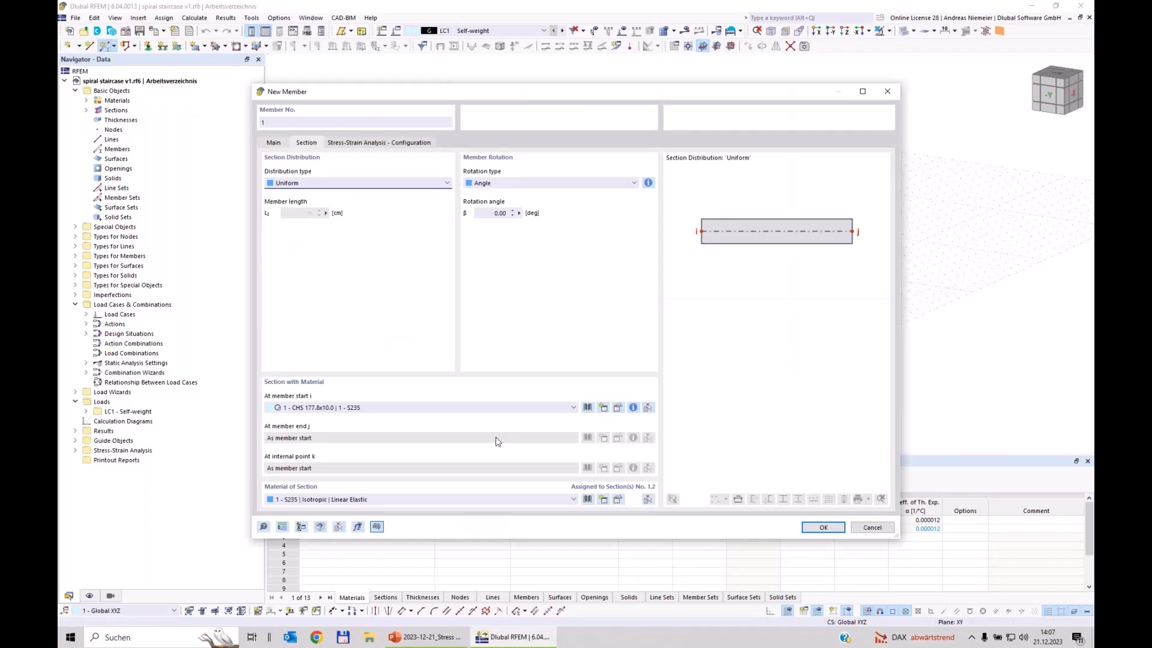
{"action": "left_click", "coordinate": [588, 408]}
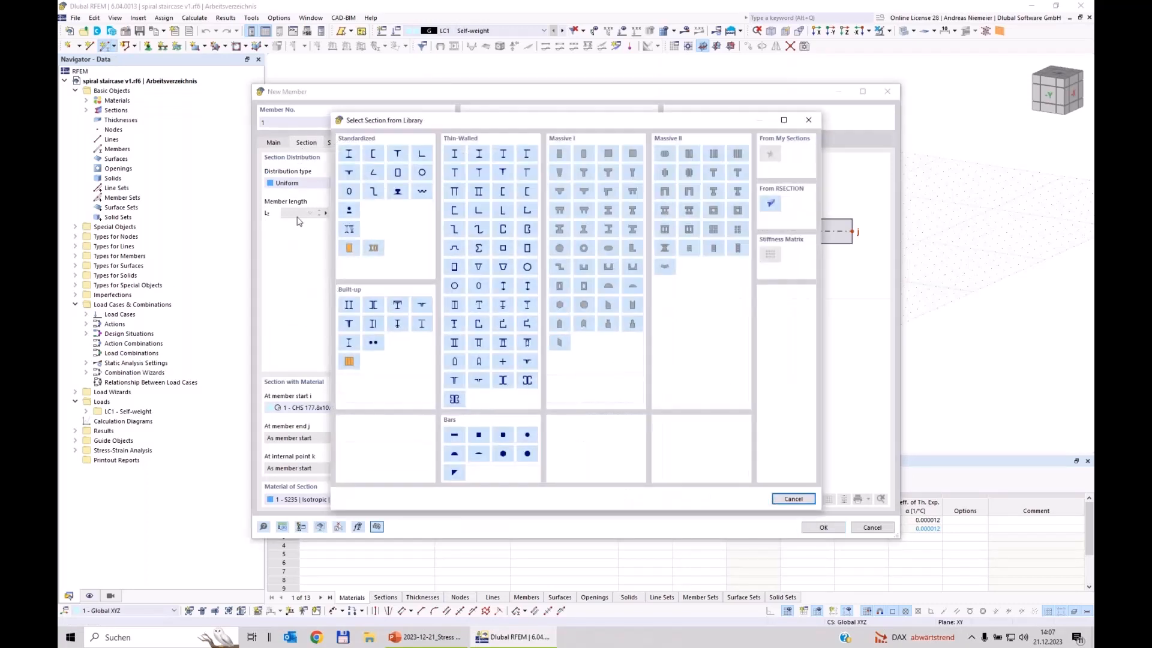
{"action": "left_click", "coordinate": [421, 173]}
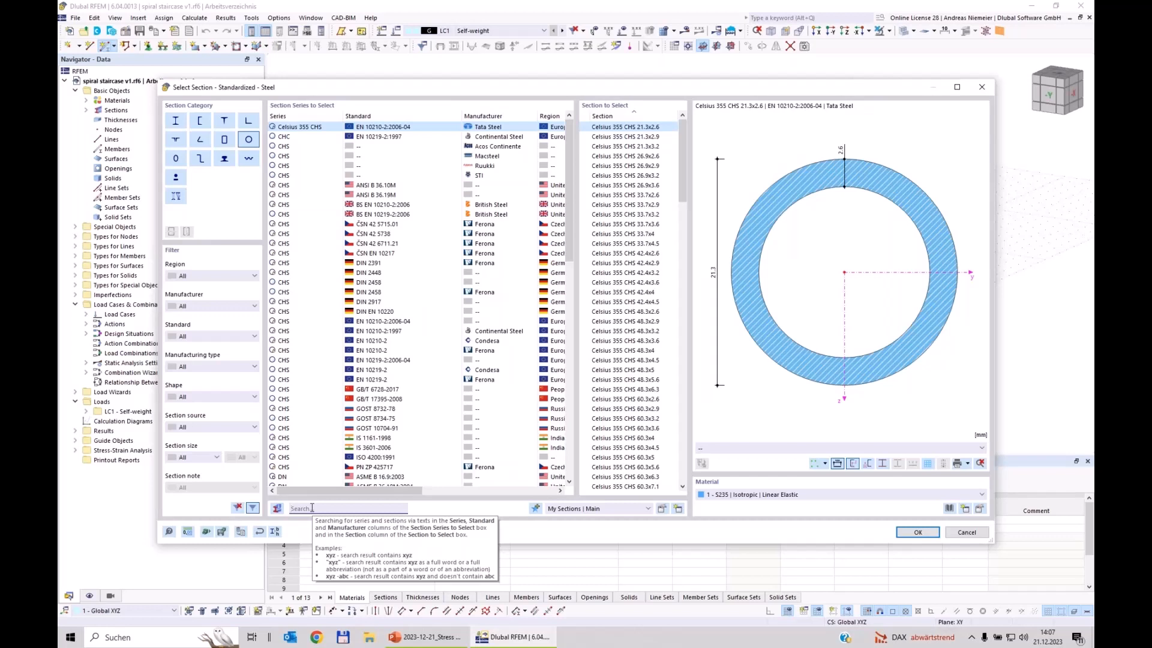
{"action": "type", "text": "177.8x"}
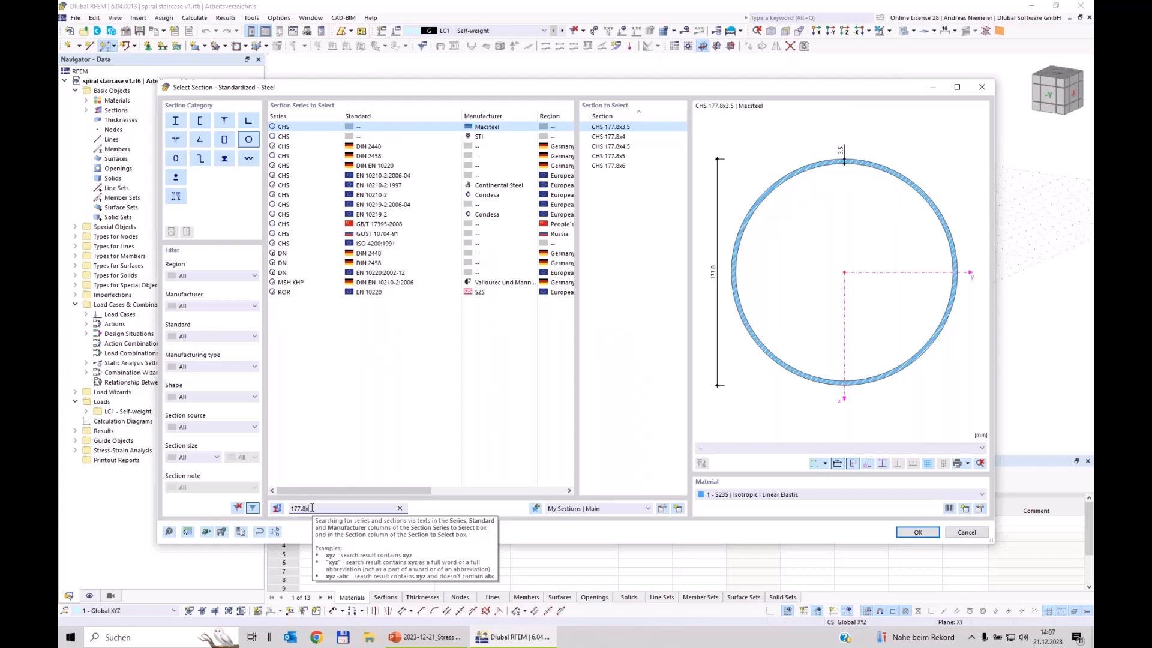
{"action": "type", "text": "1"}
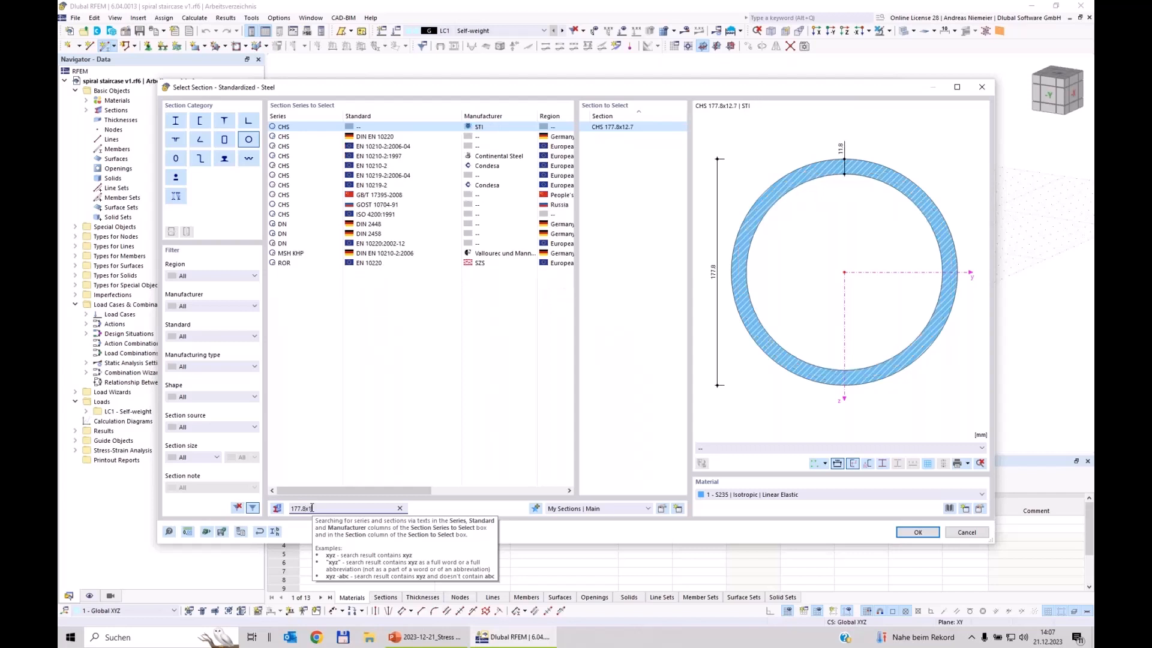
{"action": "type", "text": "0"}
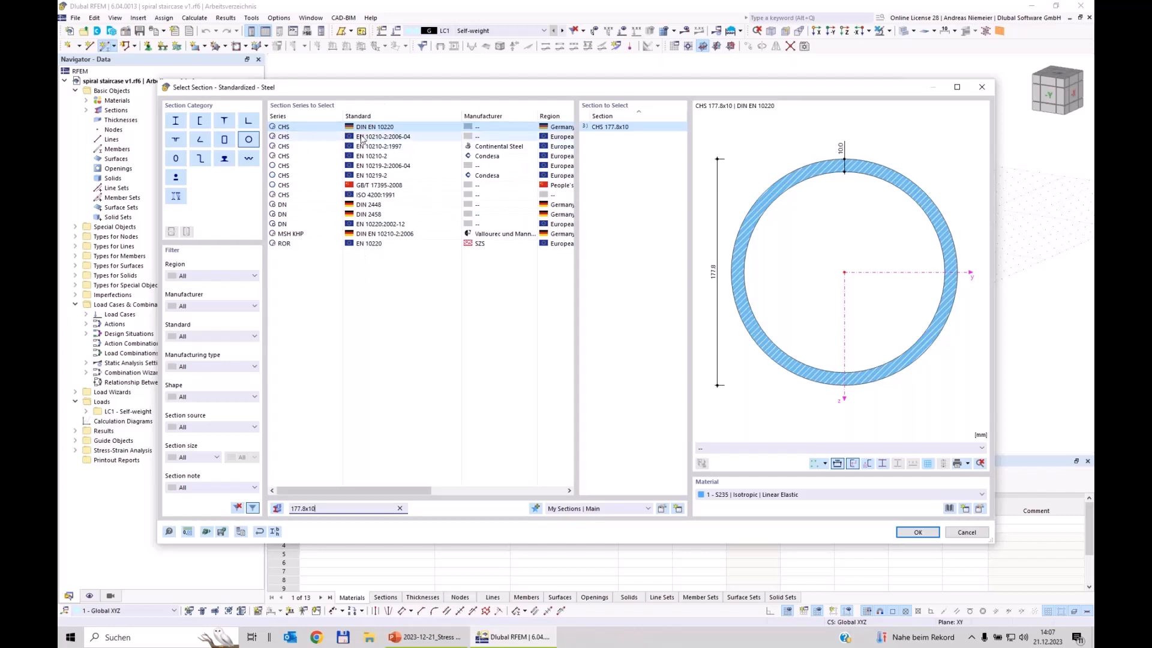
{"action": "left_click", "coordinate": [401, 136]}
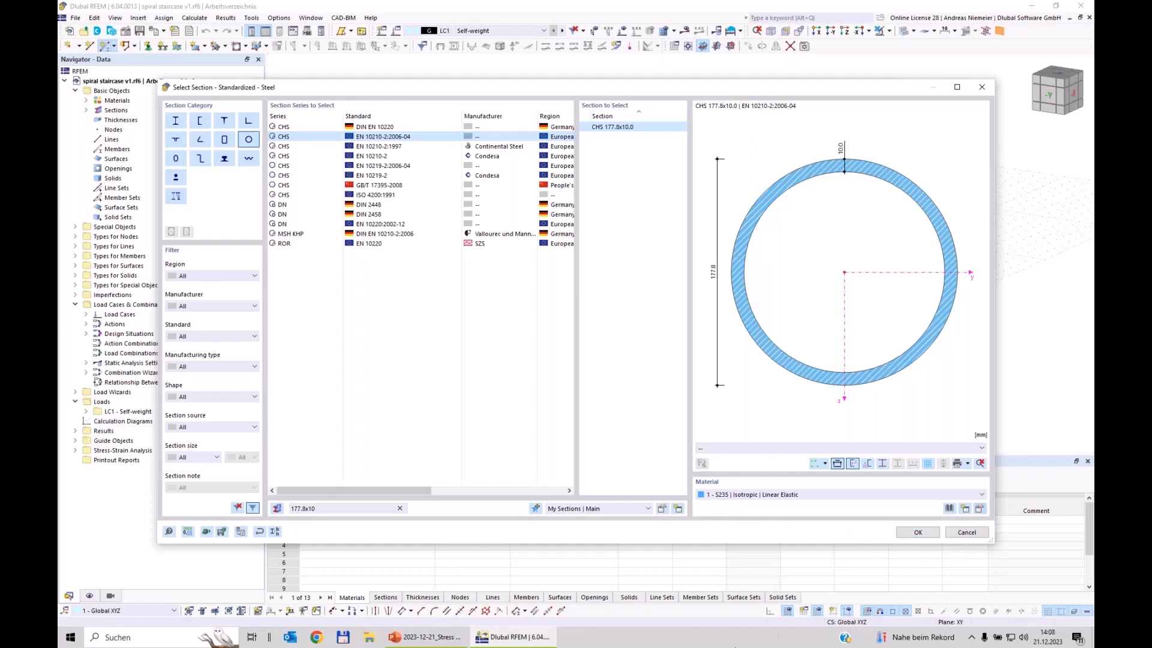
Examine the library properties and strengths of the section's S235 steel material, leaving the material as it is
{"action": "left_click", "coordinate": [979, 508]}
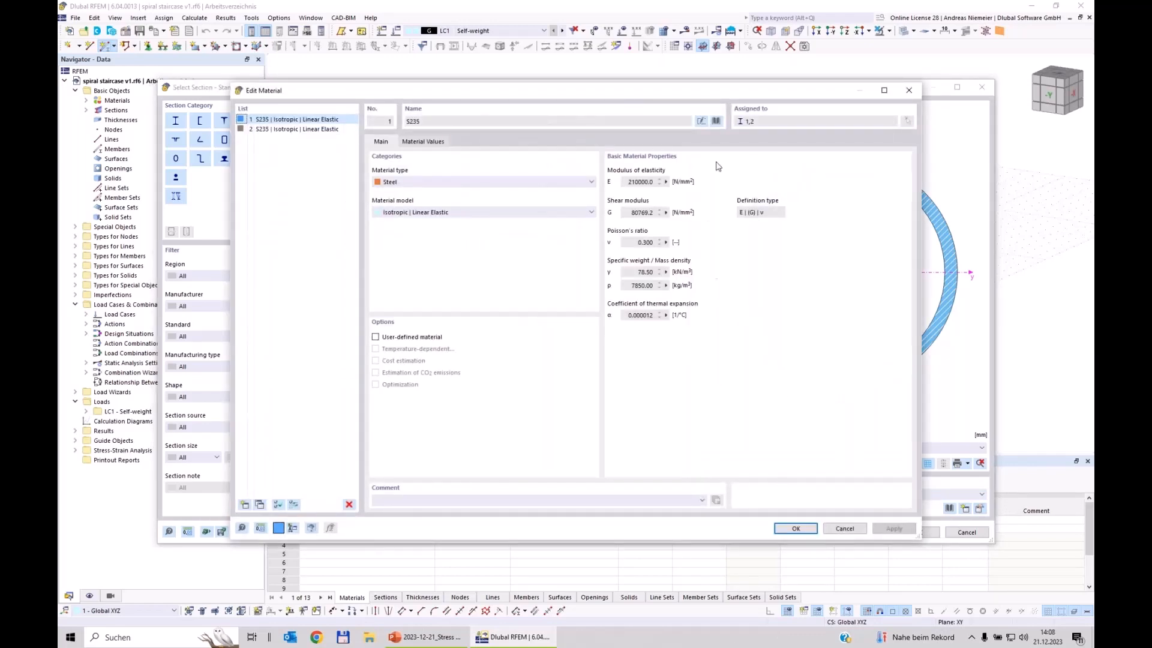
{"action": "left_click", "coordinate": [717, 119]}
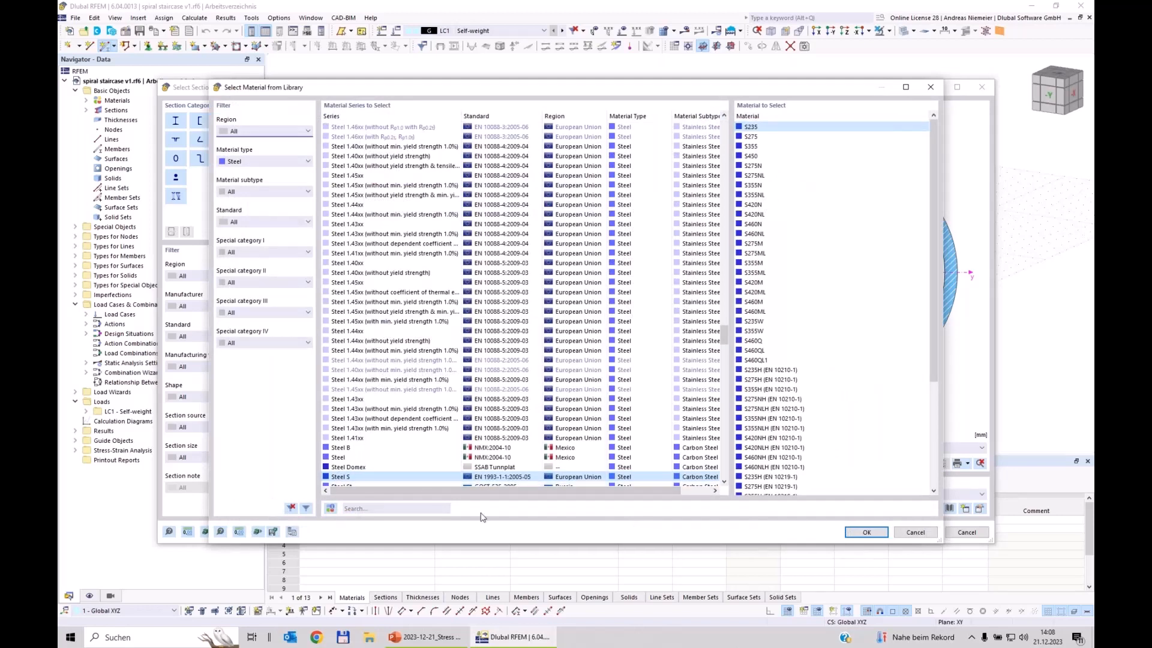
{"action": "left_click", "coordinate": [330, 508]}
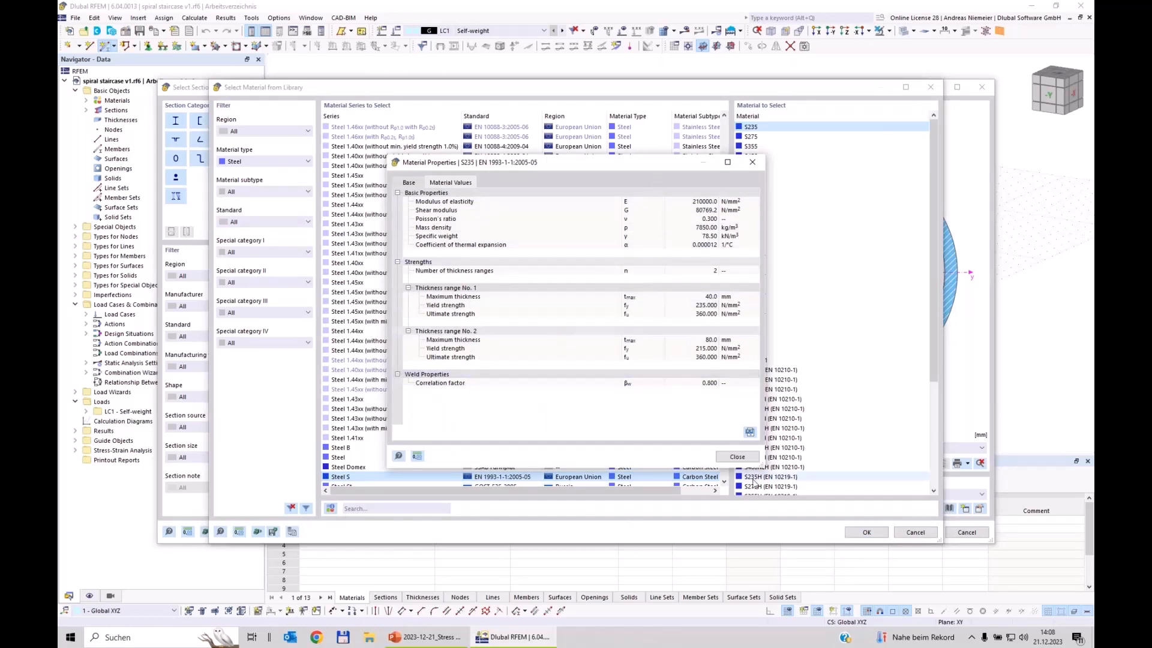
{"action": "left_click", "coordinate": [744, 458]}
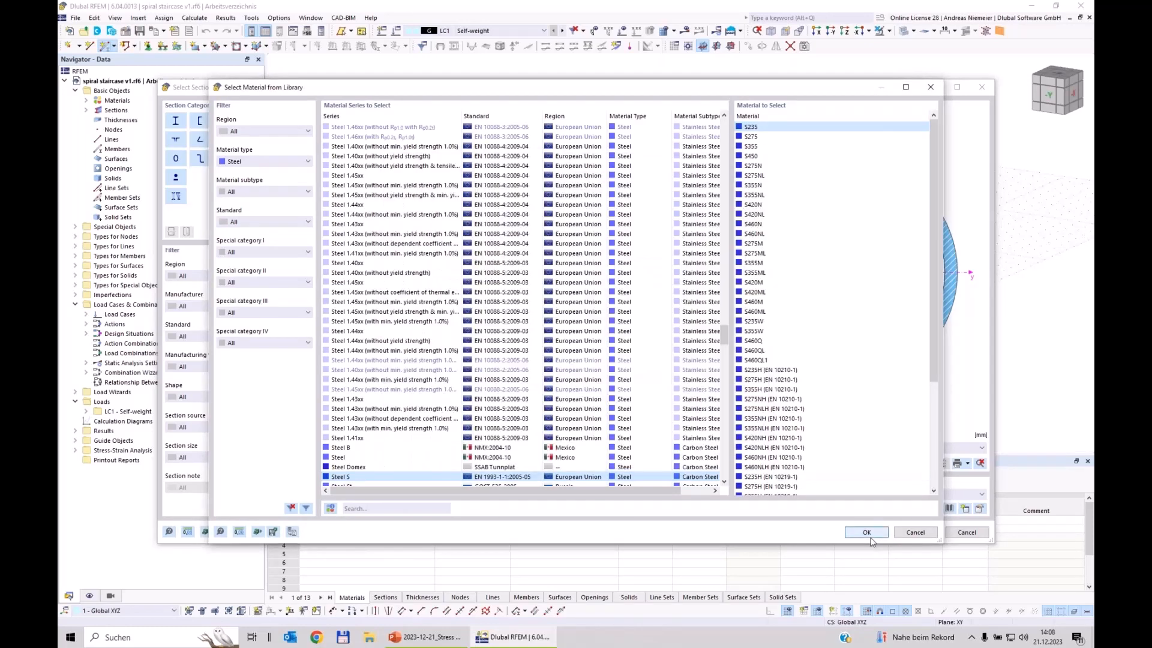
{"action": "left_click", "coordinate": [917, 535]}
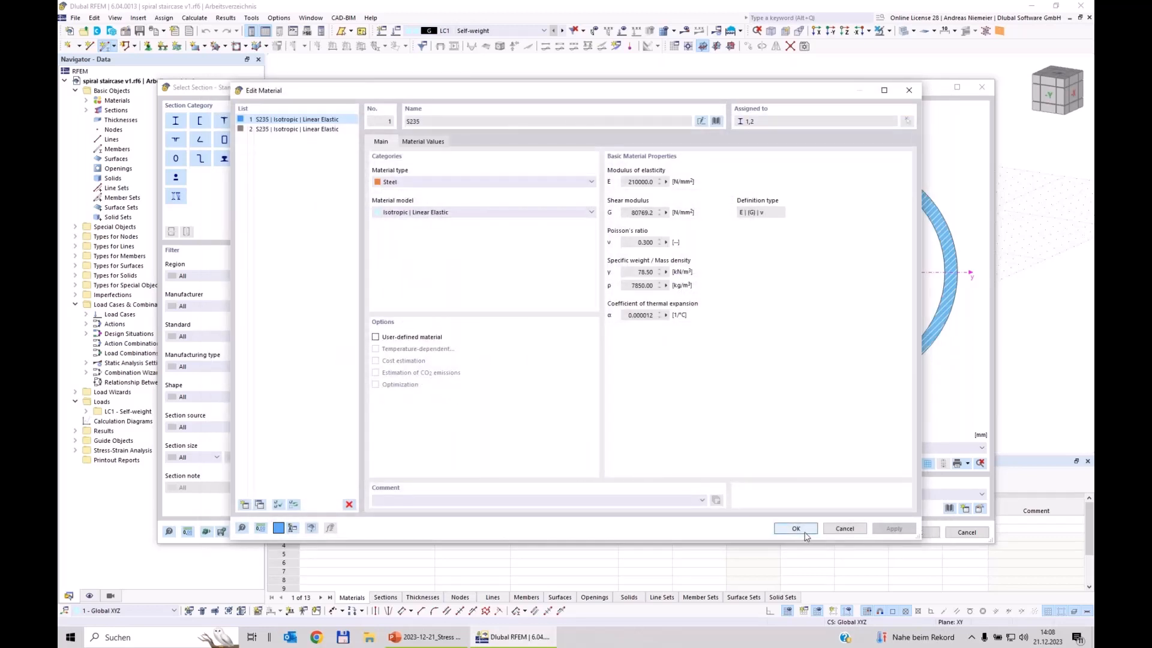
{"action": "left_click", "coordinate": [804, 533]}
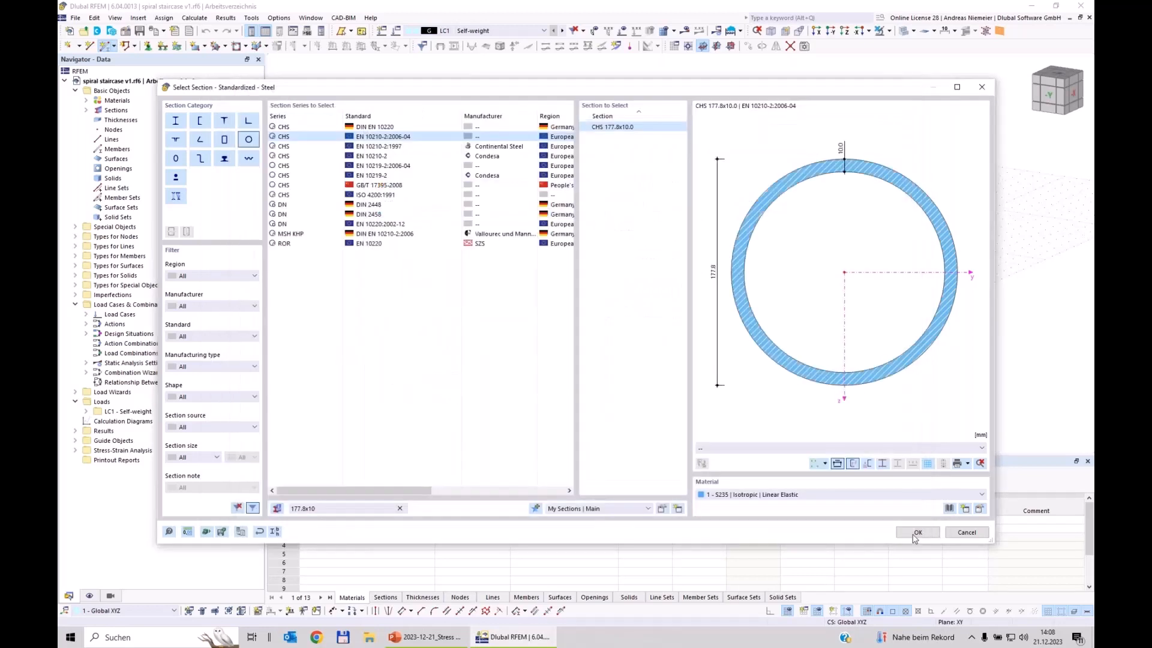
Accept the section and draw the vertical beam member in the YZ plane from the origin to Z = -400 cm
{"action": "left_click", "coordinate": [916, 534]}
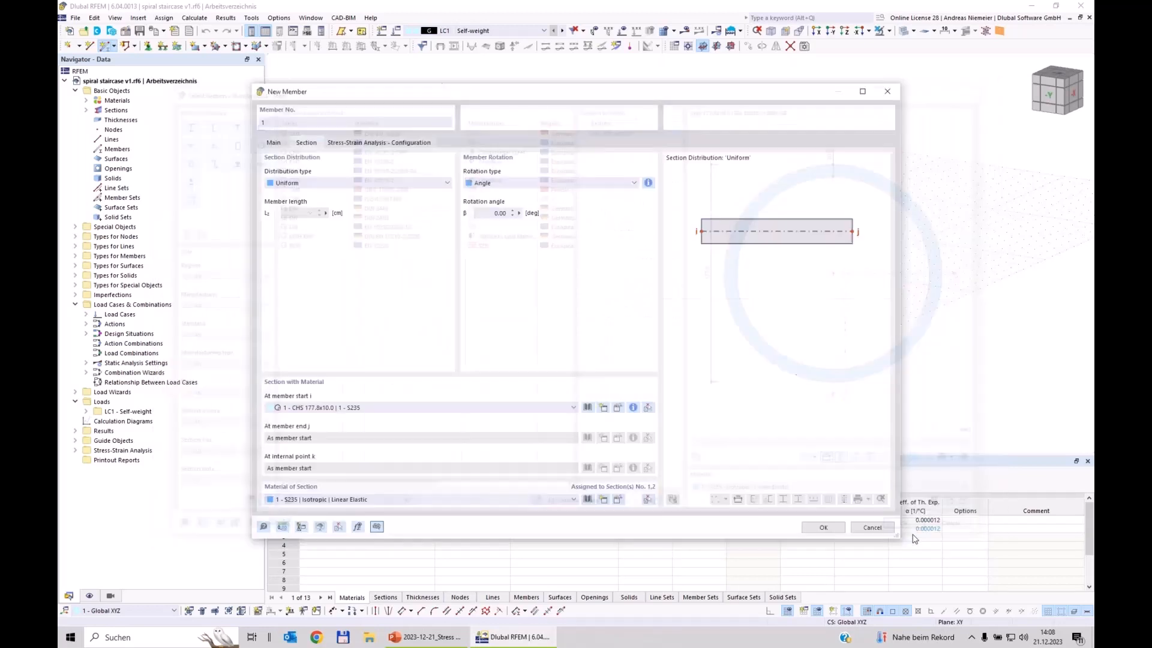
{"action": "left_click", "coordinate": [822, 528]}
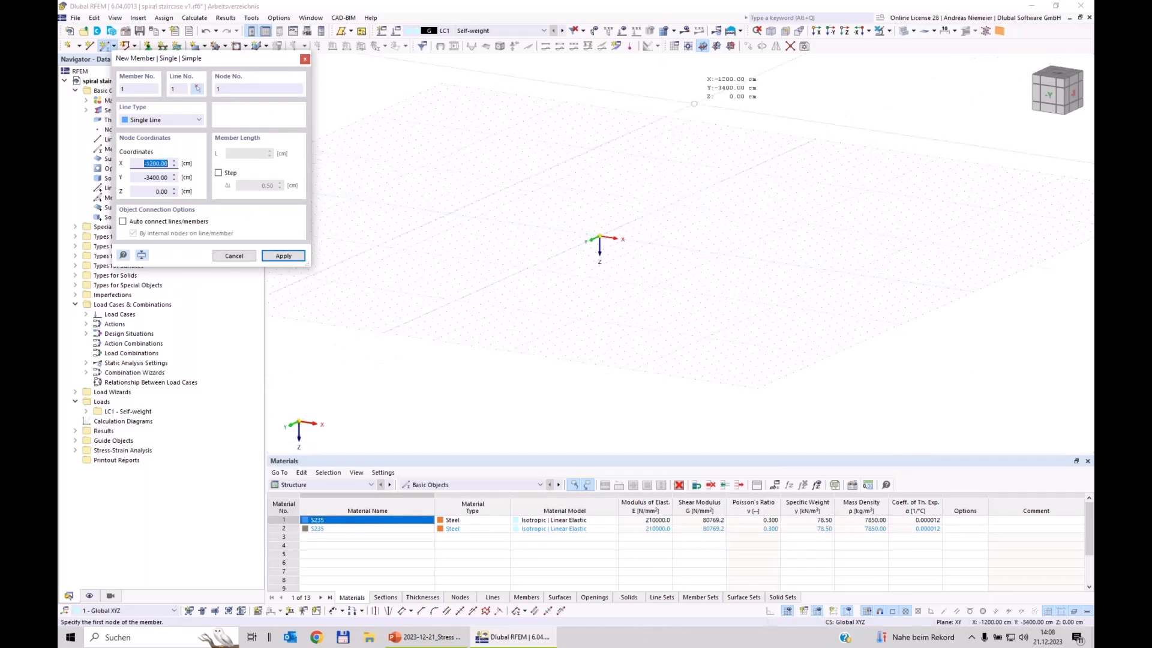
{"action": "left_click", "coordinate": [716, 46]}
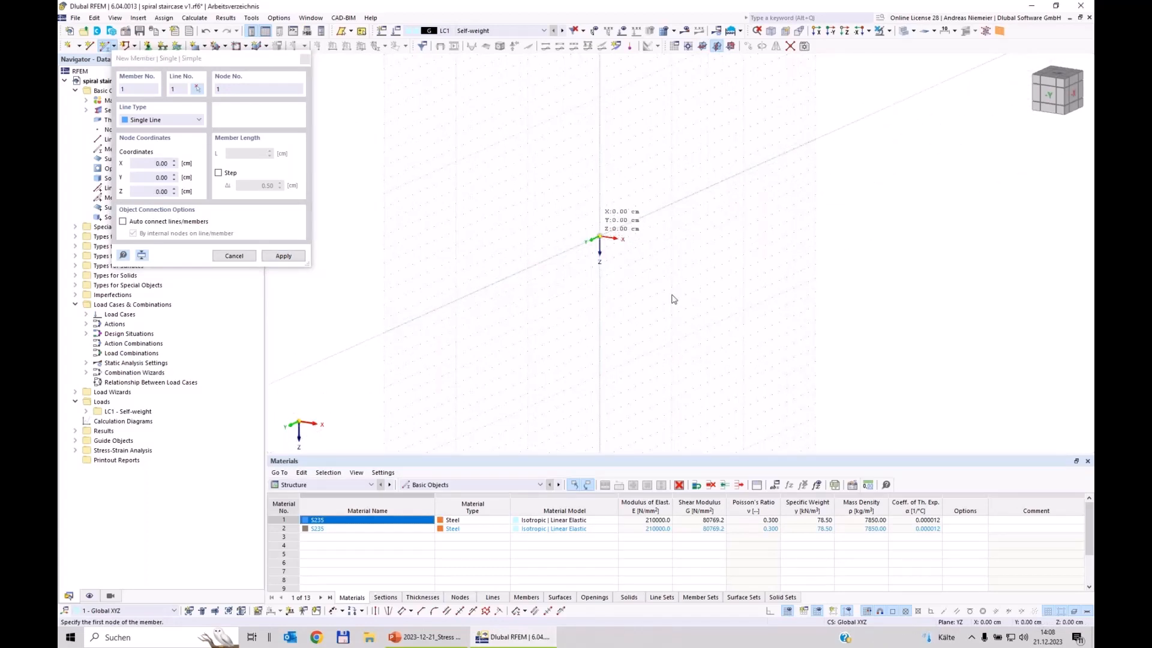
{"action": "left_click", "coordinate": [599, 237]}
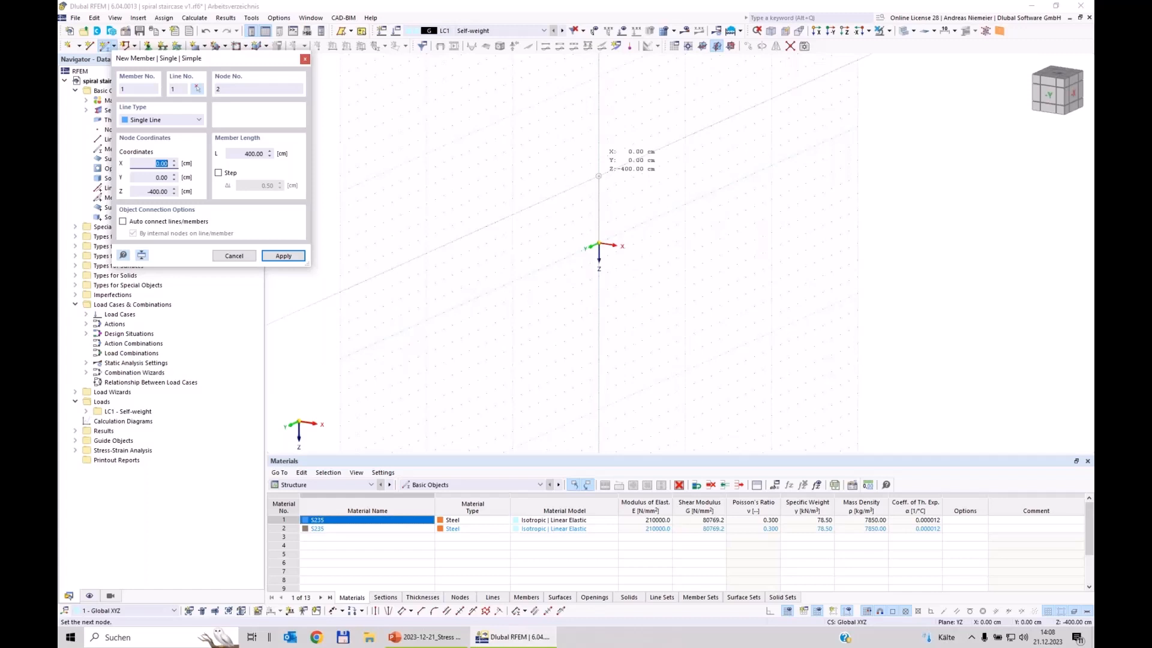
{"action": "left_click", "coordinate": [598, 176]}
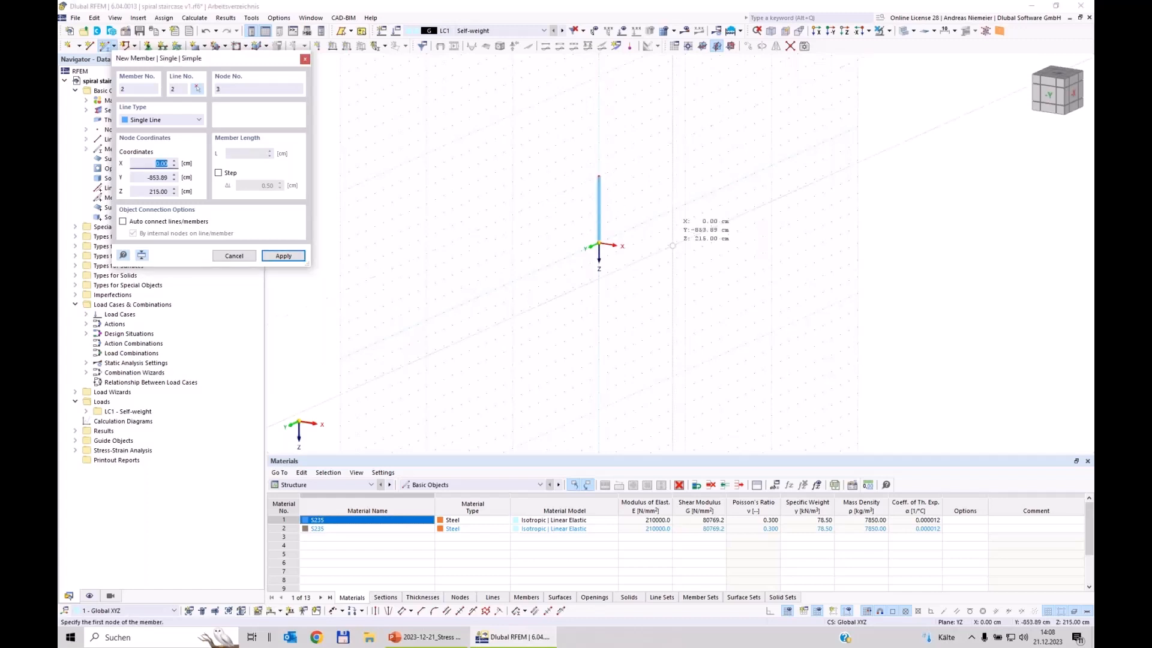
{"action": "key", "text": "Escape"}
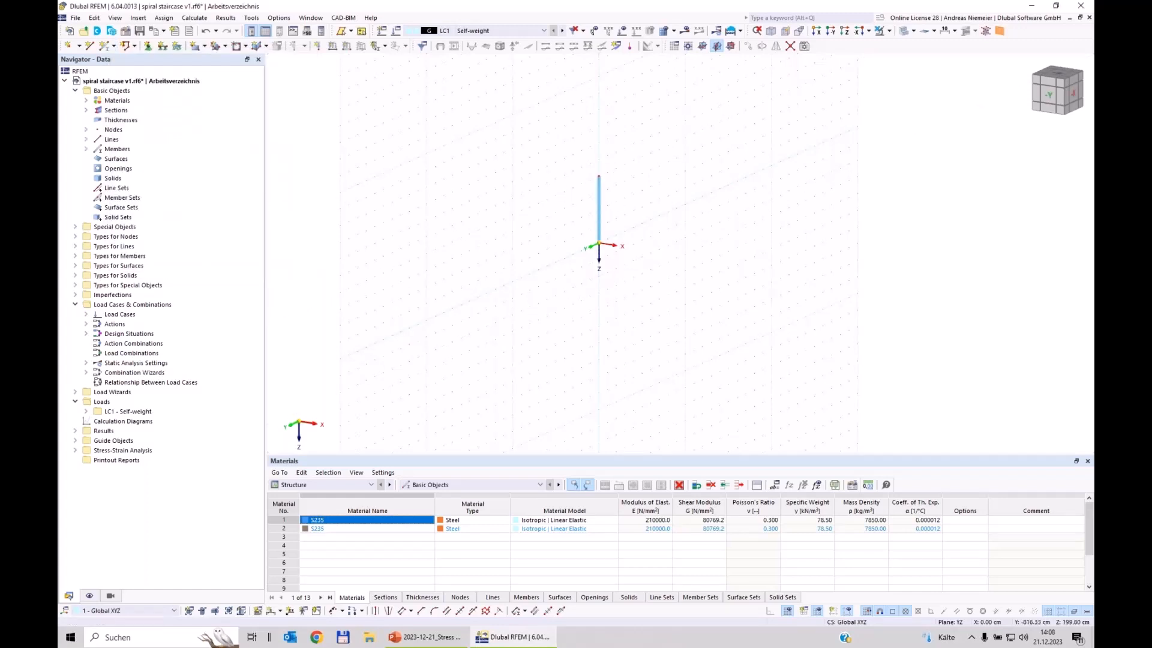
Set the Z coordinate of node 1, the column's lower end, to 50 cm in the nodes table
{"action": "scroll", "coordinate": [624, 353], "scroll_direction": "up", "scroll_amount": 3}
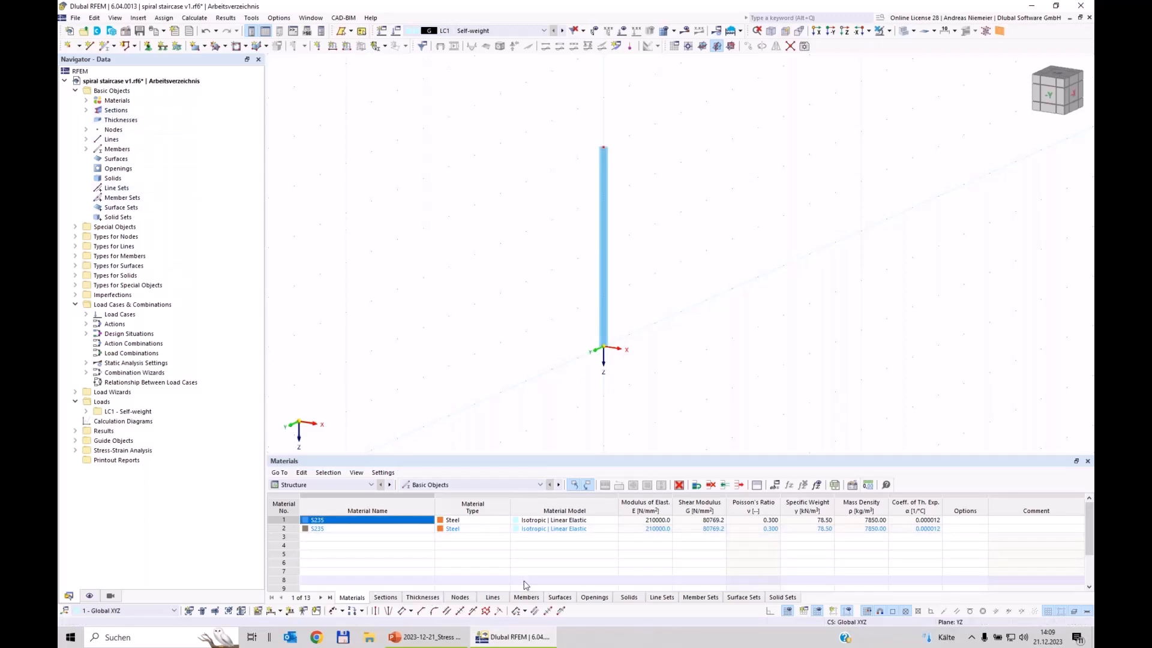
{"action": "left_click", "coordinate": [460, 597]}
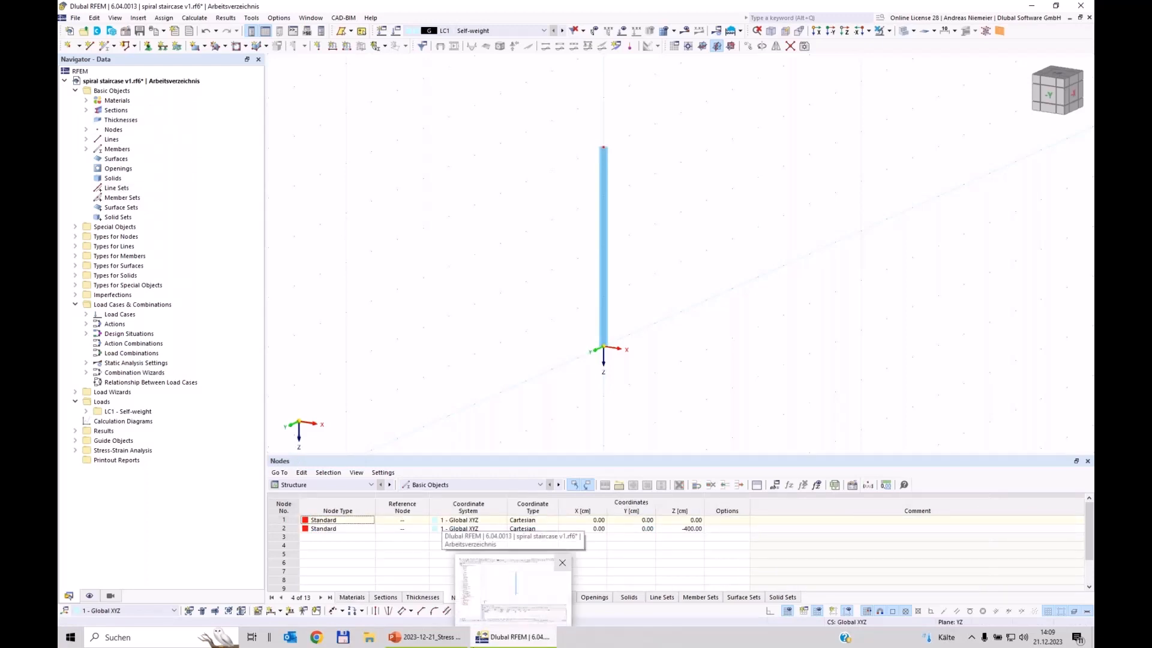
{"action": "left_click", "coordinate": [344, 521]}
{"action": "left_click", "coordinate": [691, 522]}
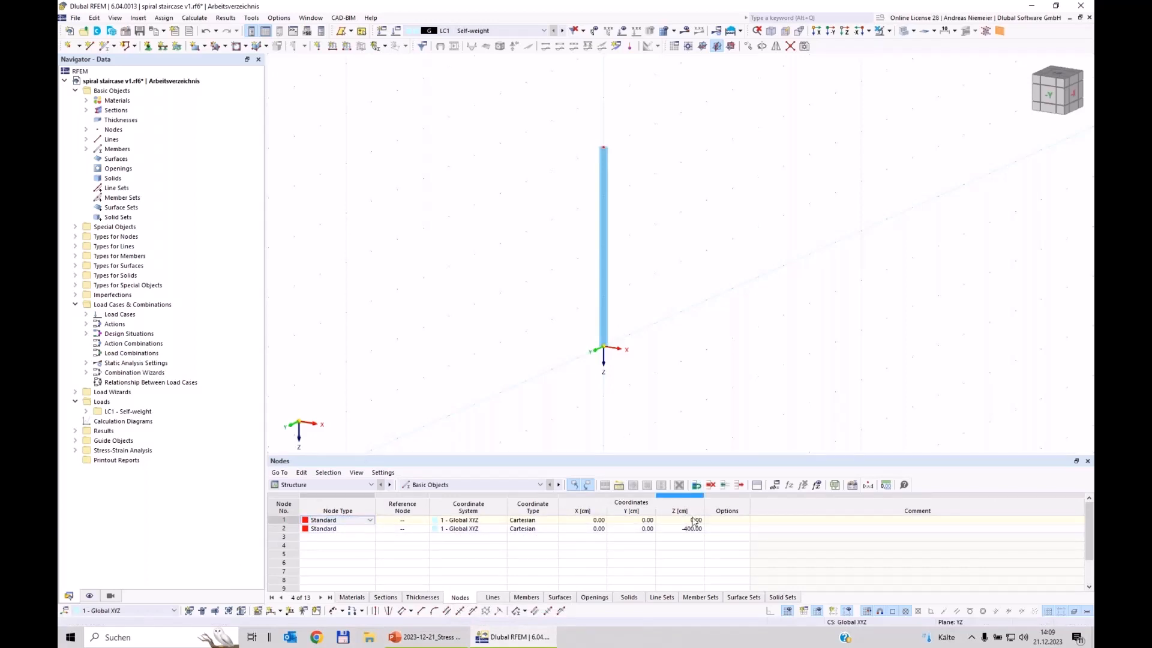
{"action": "type", "text": "50"}
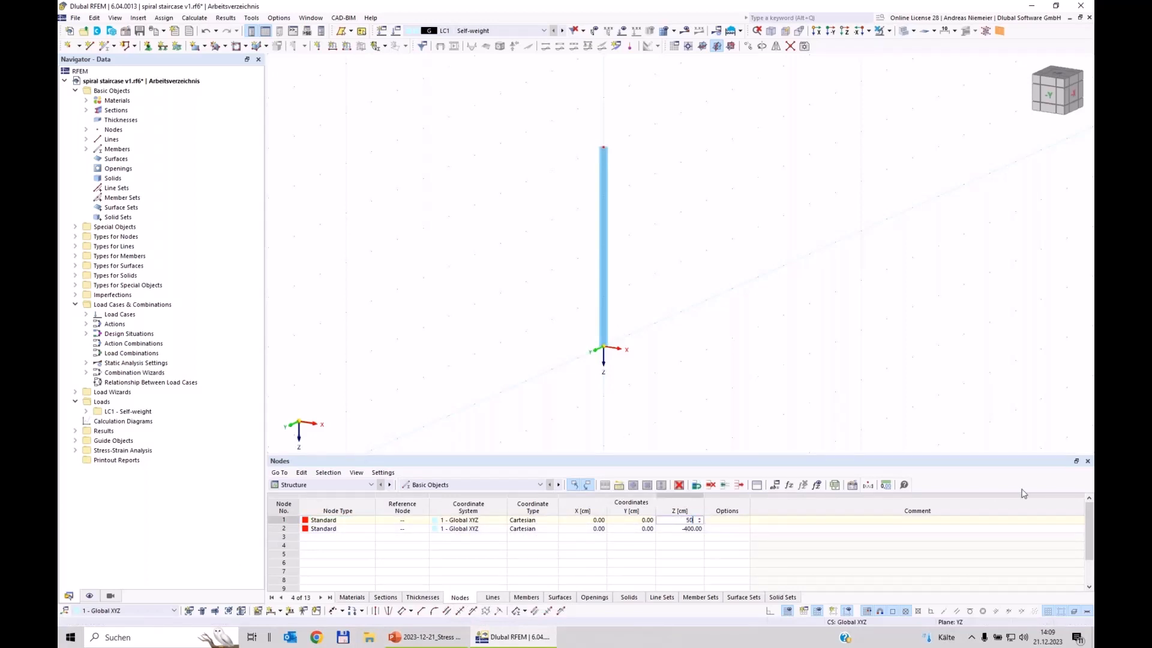
{"action": "key", "text": "Return"}
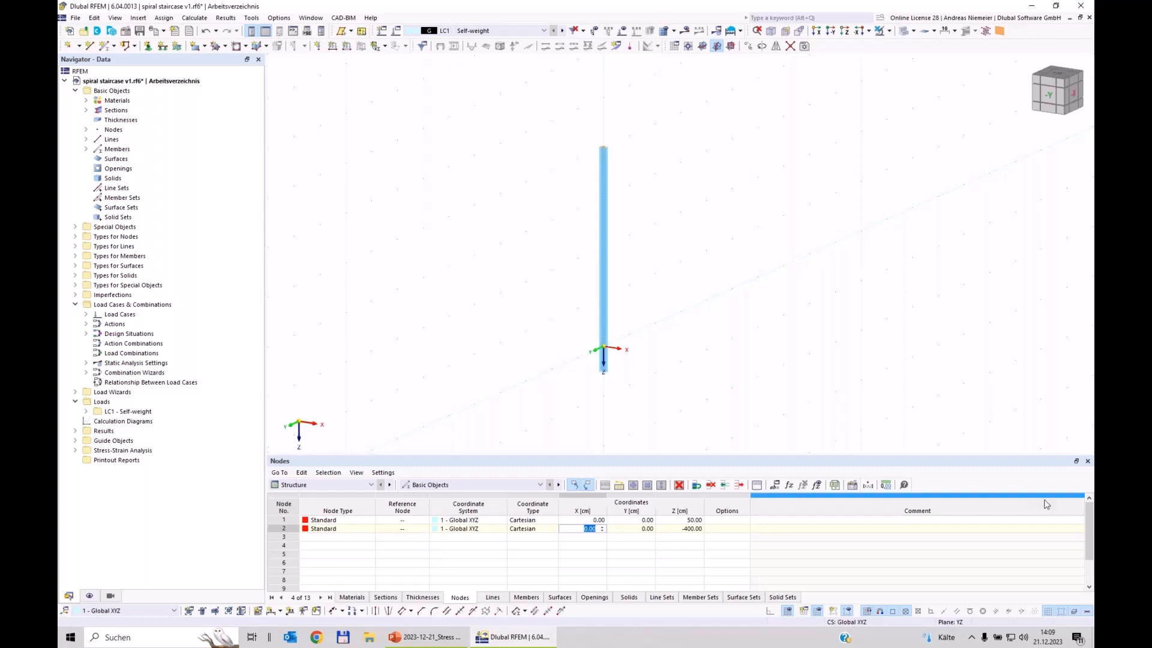
Set the Z coordinate of node 2, the column's upper end, to -380.50 cm and check it in the node's edit dialog
{"action": "left_click", "coordinate": [684, 529]}
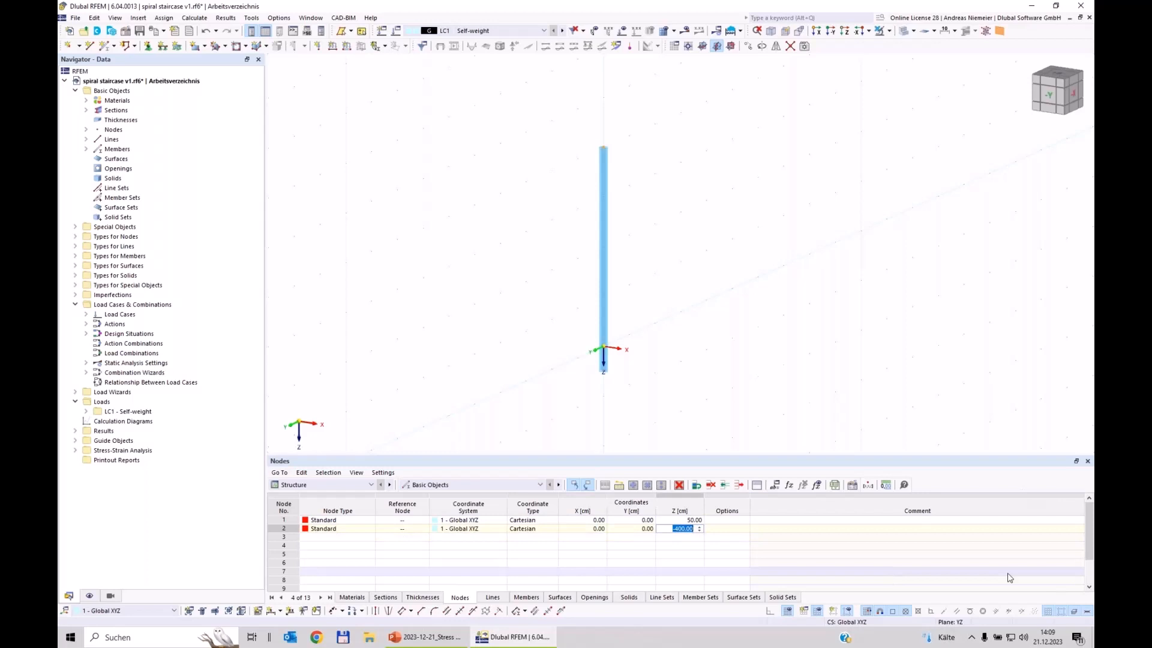
{"action": "type", "text": "-38"}
{"action": "key", "text": "Return"}
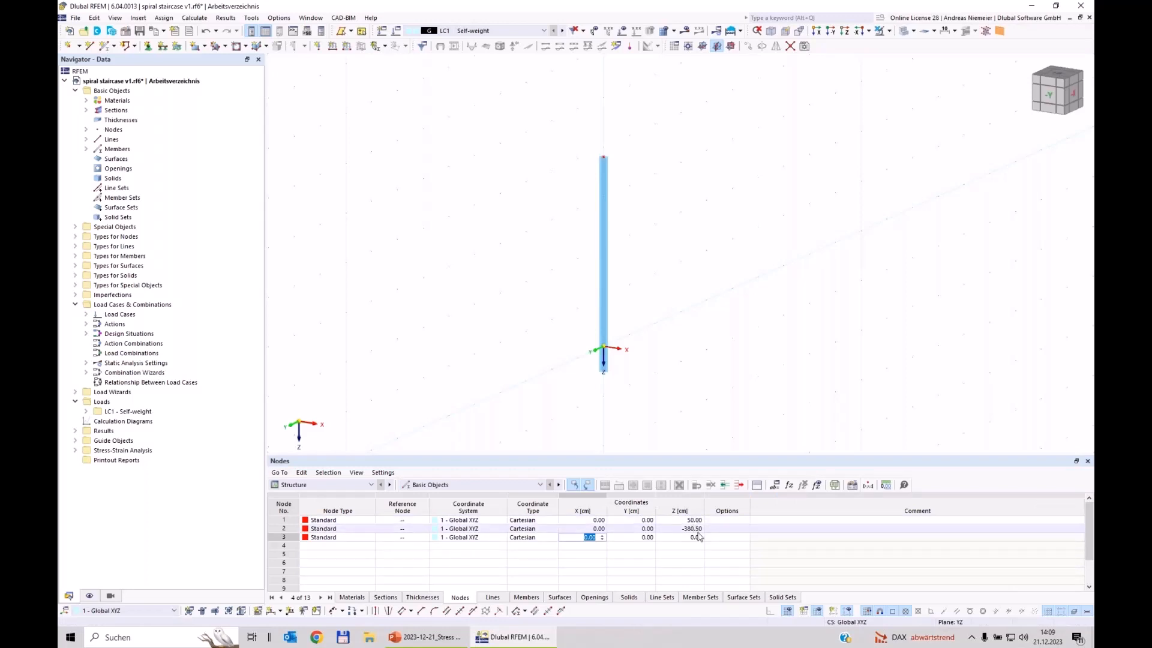
{"action": "key", "text": "Escape"}
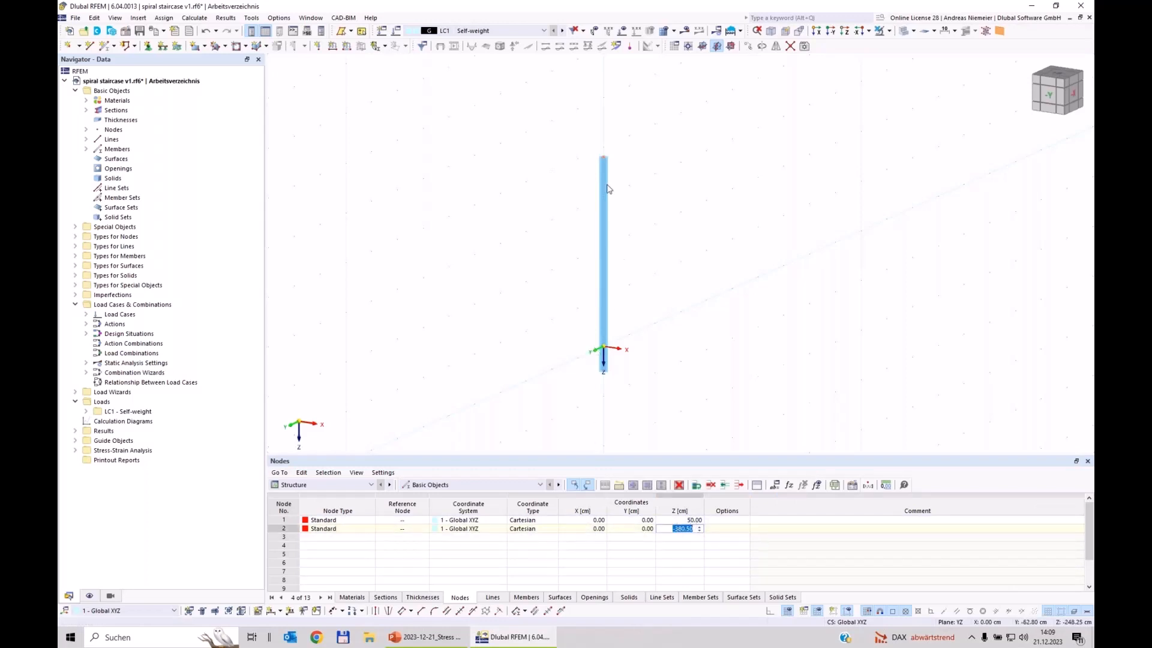
{"action": "double_click", "coordinate": [604, 157]}
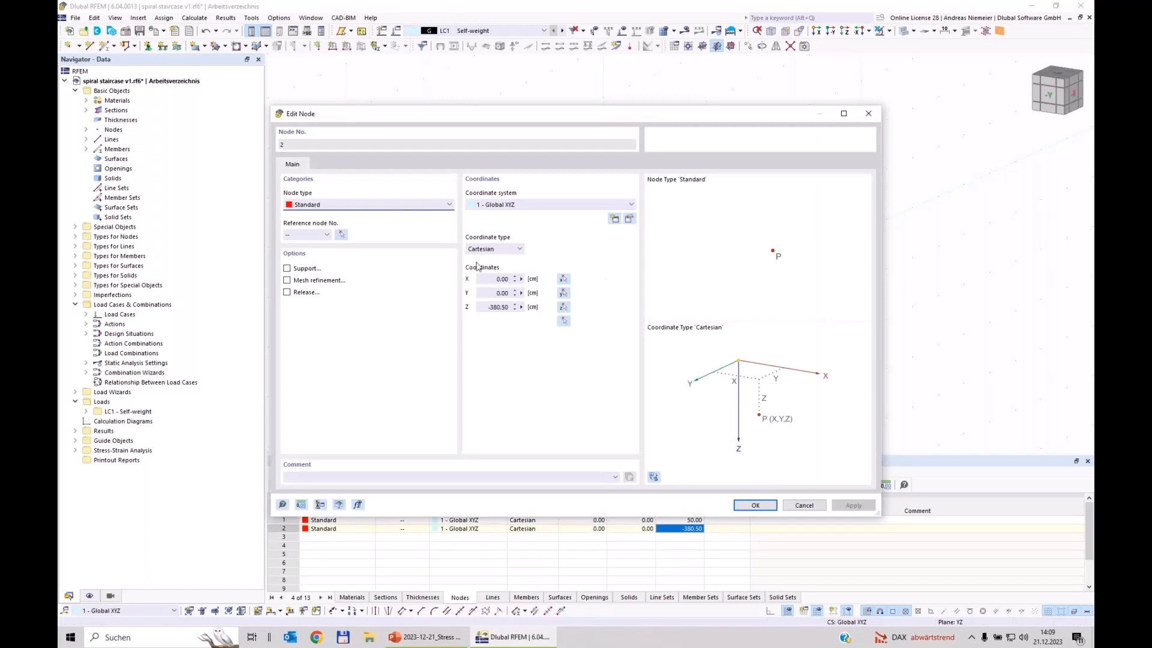
{"action": "left_click", "coordinate": [804, 505]}
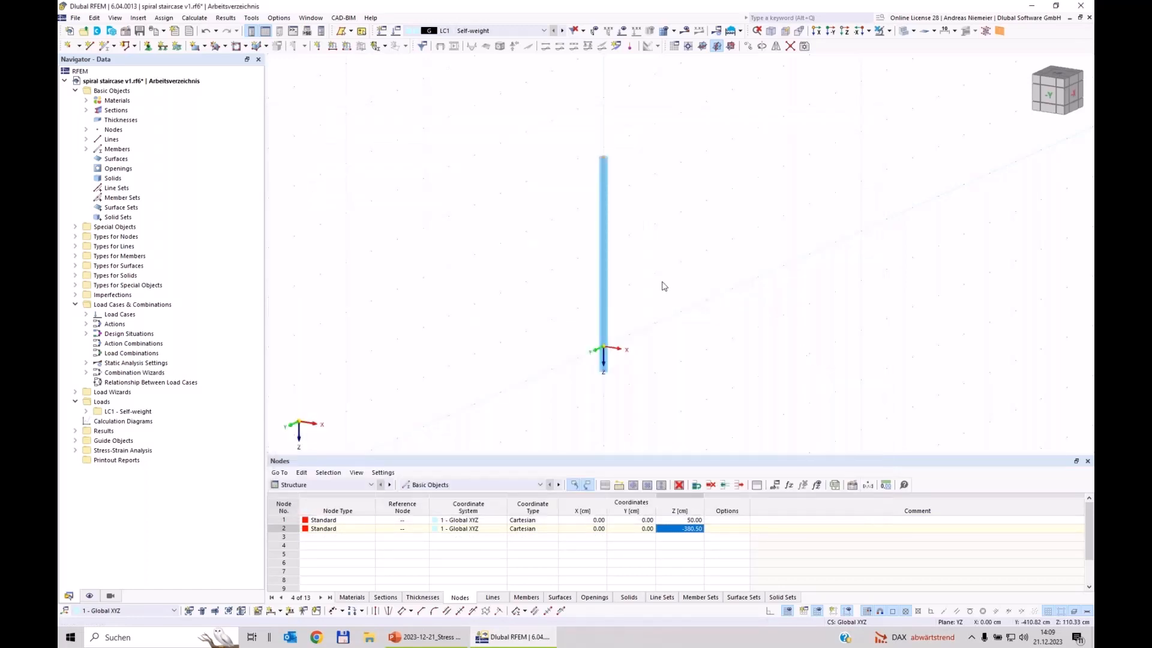
Delete the unused duplicate S235 steel, material 2, from the materials table
{"action": "left_click", "coordinate": [353, 597]}
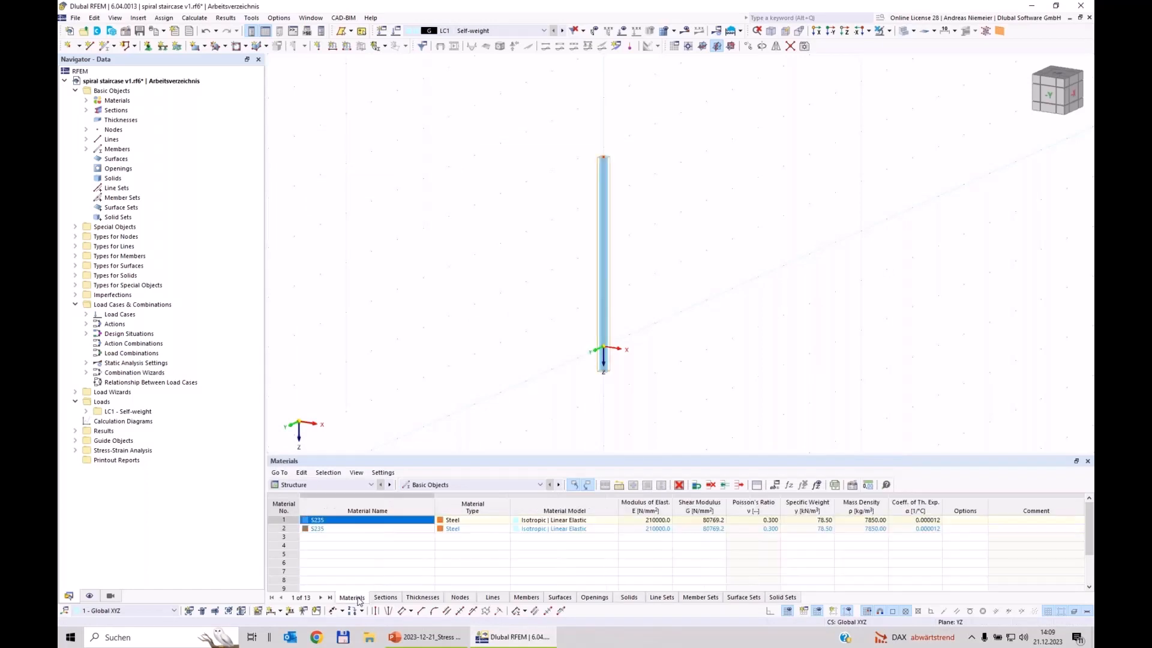
{"action": "left_click", "coordinate": [318, 563]}
{"action": "left_click", "coordinate": [288, 537]}
{"action": "left_click", "coordinate": [284, 529]}
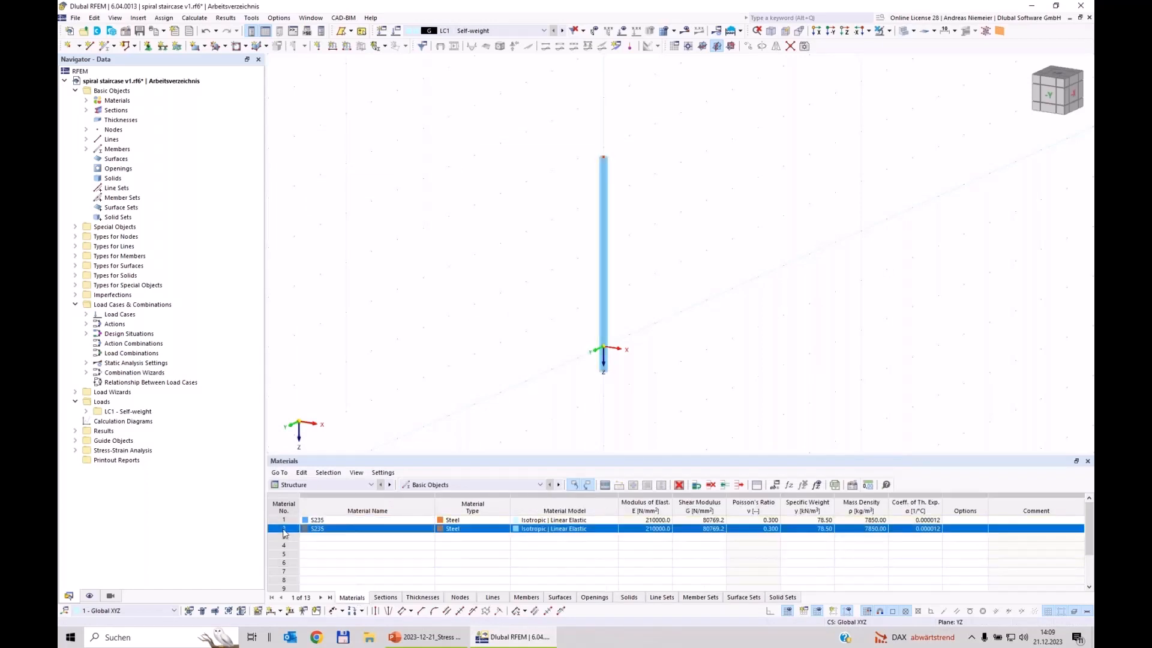
{"action": "left_click", "coordinate": [679, 485]}
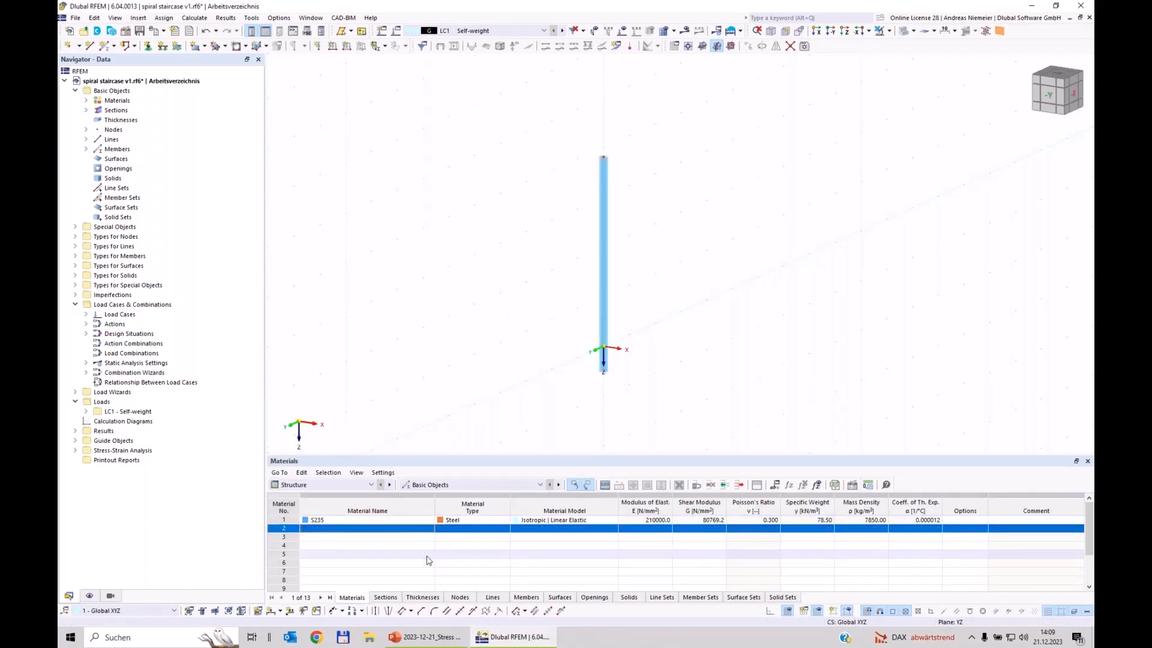
{"action": "left_click", "coordinate": [377, 554]}
Delete the two unassigned sections, CHS 177.8x10.0 and the flat bar, from the sections table
{"action": "left_click", "coordinate": [386, 597]}
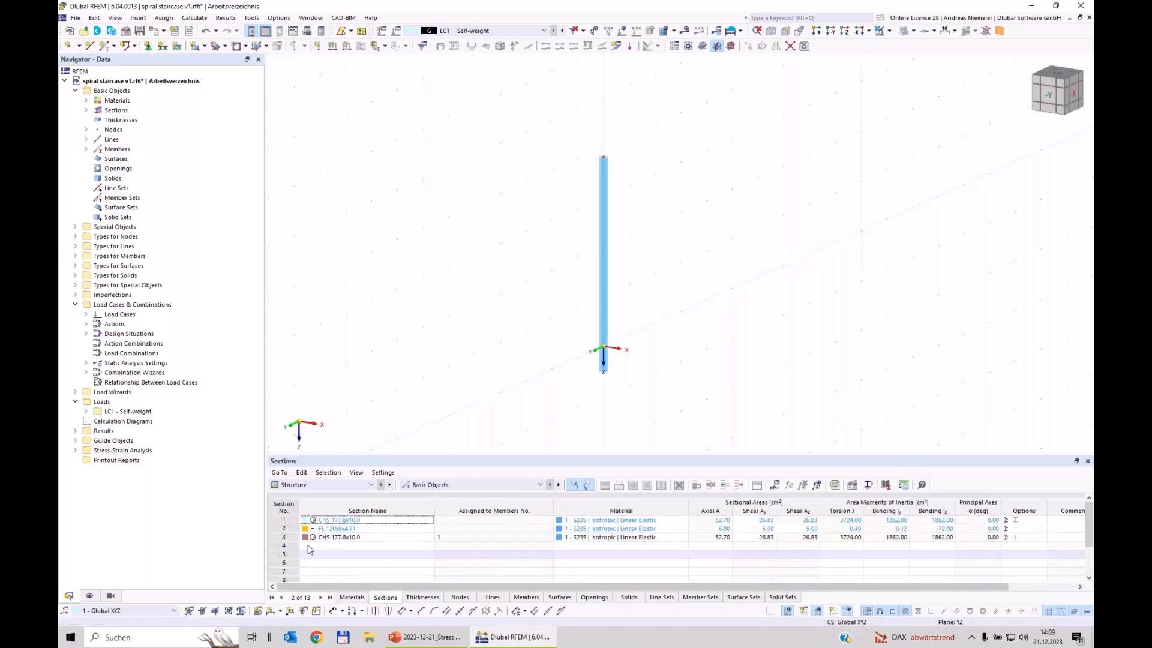
{"action": "left_click_drag", "start_coordinate": [285, 520], "coordinate": [285, 531]}
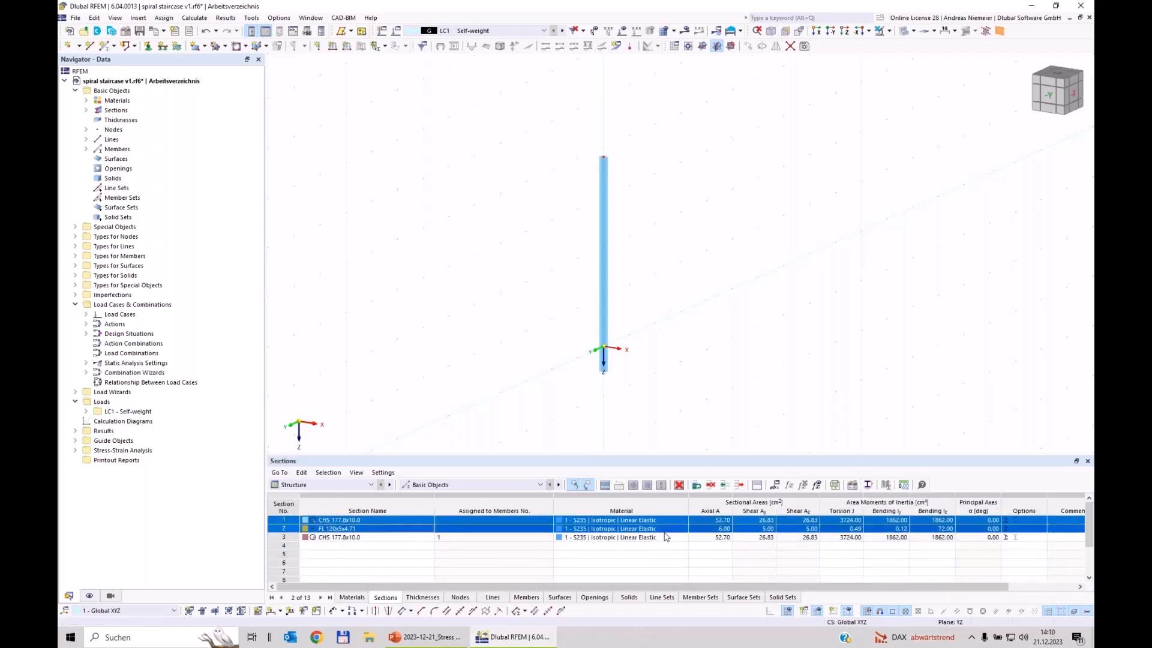
{"action": "key", "text": "Delete"}
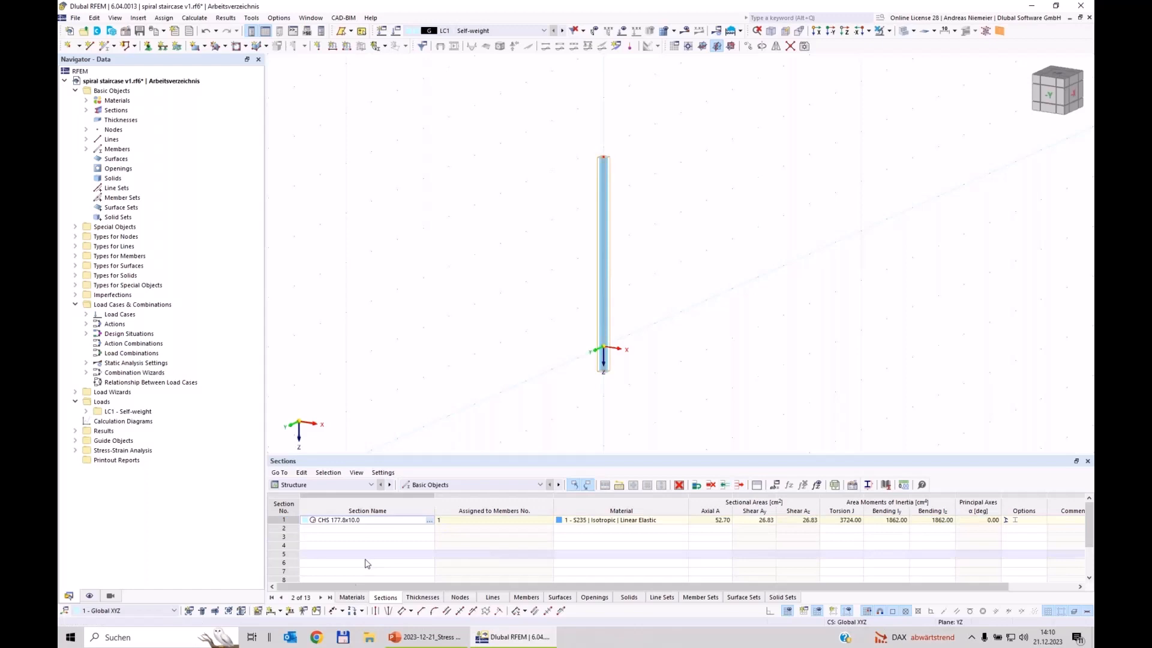
{"action": "left_click", "coordinate": [421, 597]}
{"action": "left_click", "coordinate": [351, 597]}
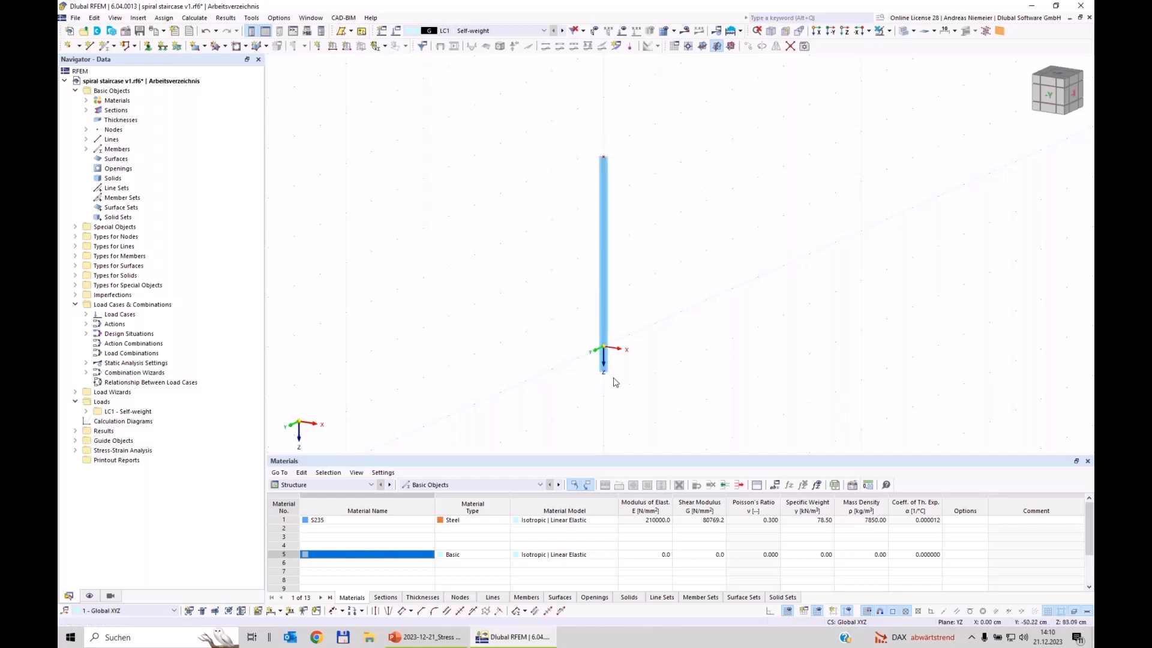
Assign the Hinged nodal support to node 1 at the column's lower end
{"action": "left_click", "coordinate": [147, 47]}
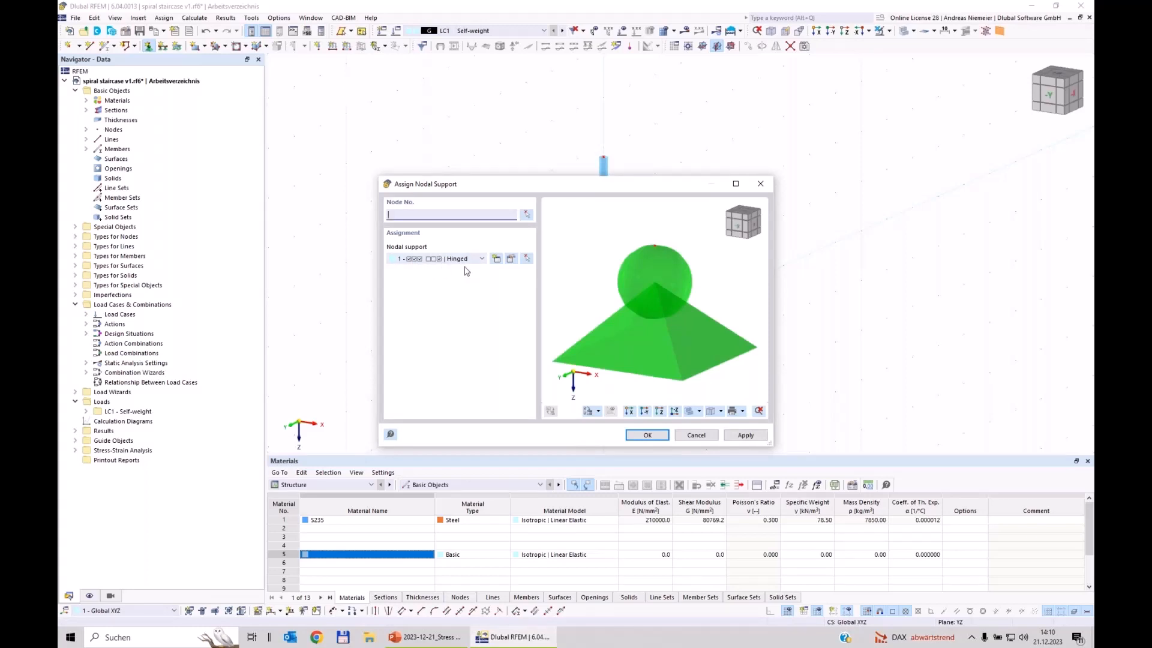
{"action": "left_click", "coordinate": [651, 437]}
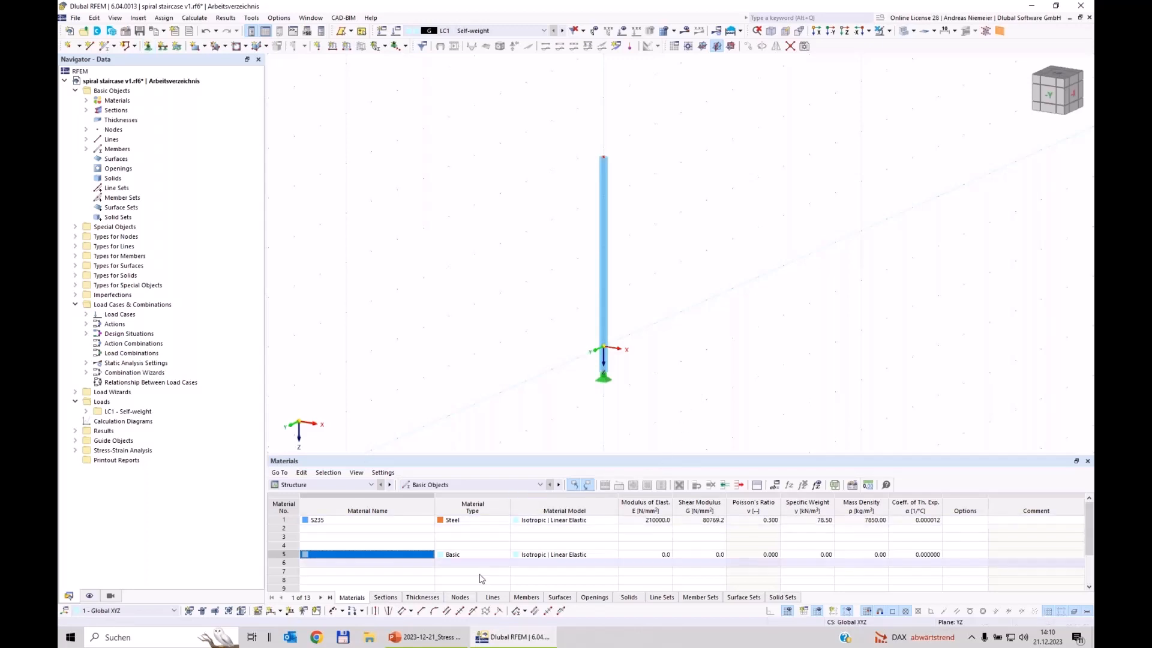
Switch to PowerPoint to examine the staircase and tread pictures on the content slide, and return to RFEM
{"action": "left_click", "coordinate": [426, 637]}
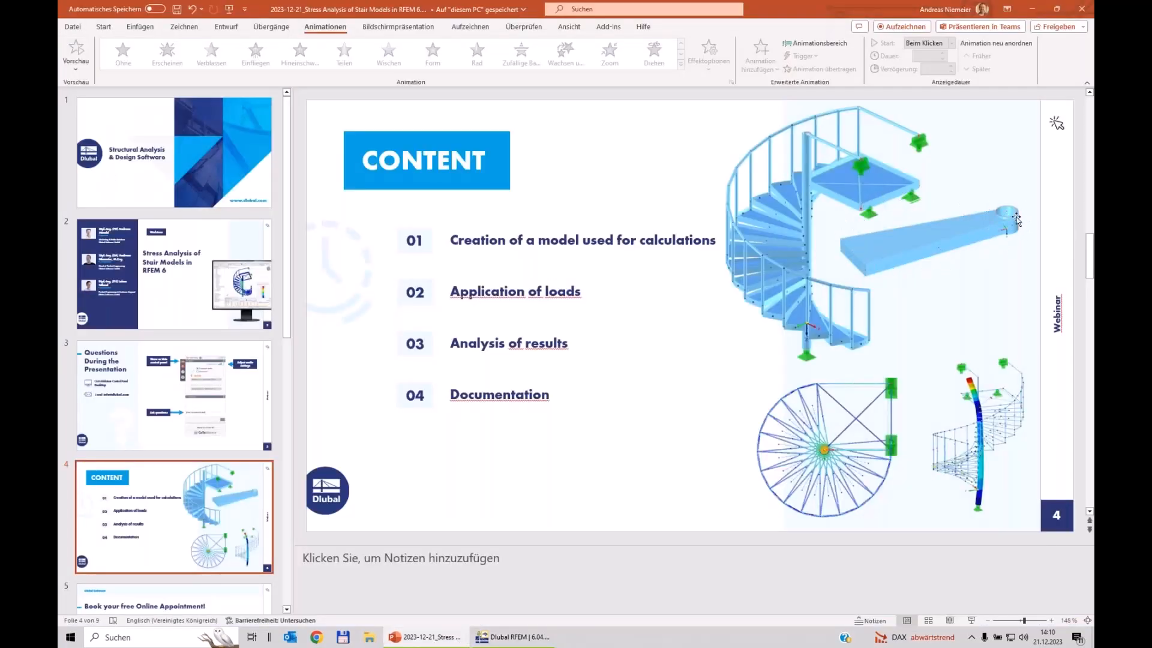
{"action": "mouse_move", "coordinate": [520, 645]}
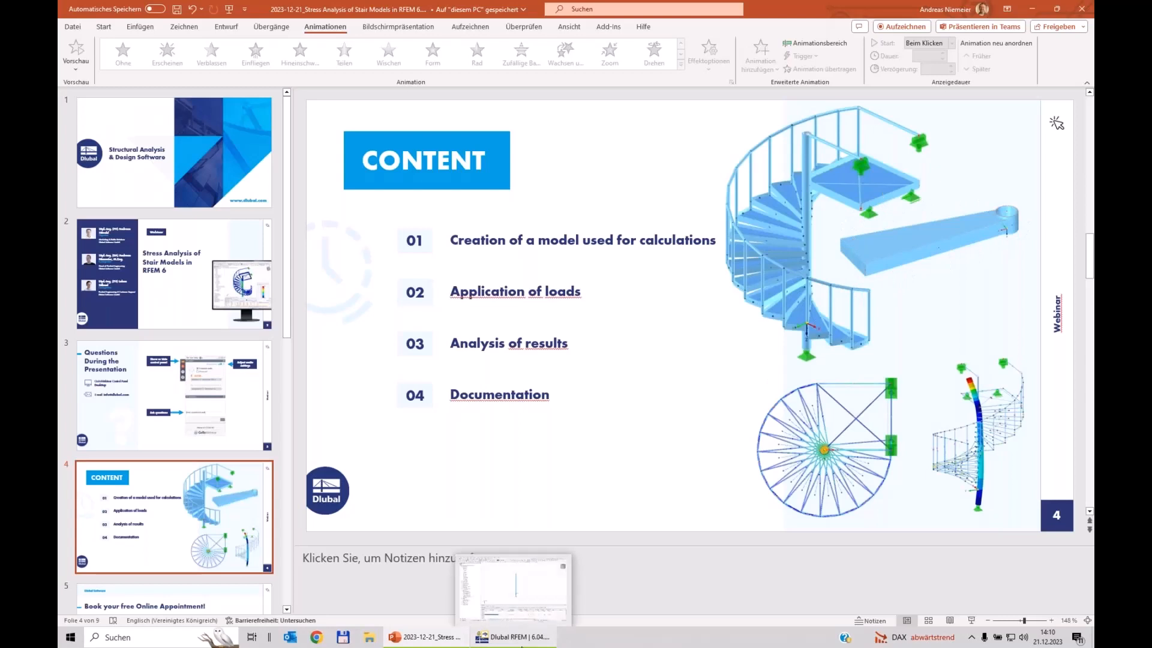
{"action": "left_click", "coordinate": [511, 622]}
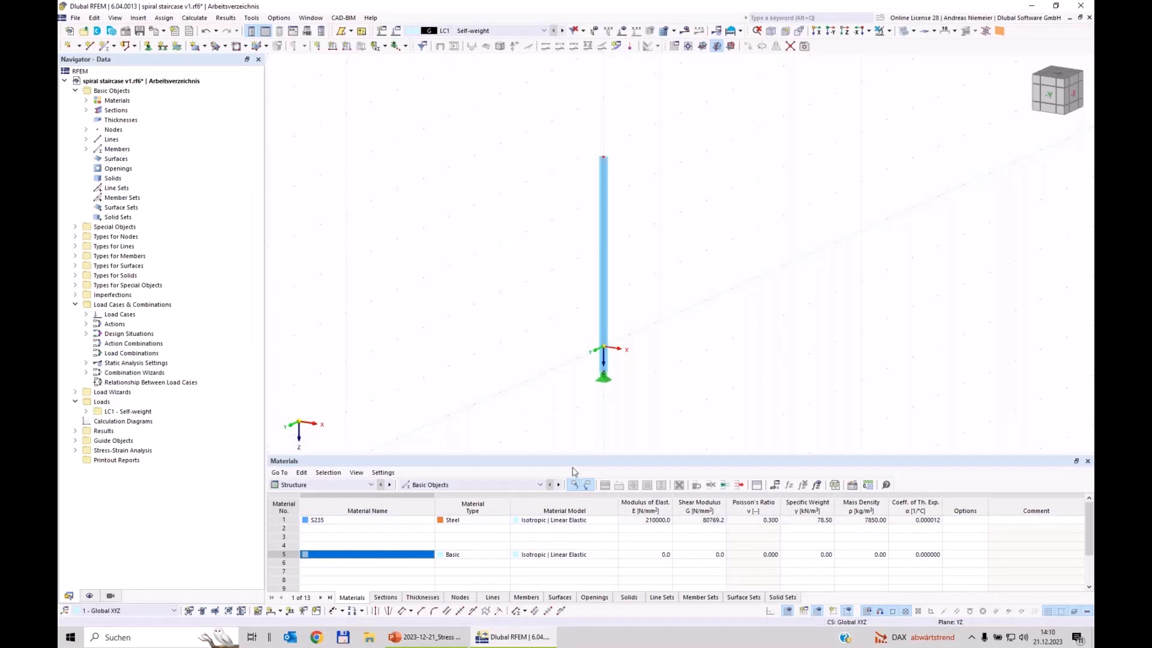
Add standard node 3 on the column axis at X 0, Y 0 and Z -8.50 cm in the nodes table
{"action": "scroll", "coordinate": [598, 378], "scroll_direction": "up", "scroll_amount": 3}
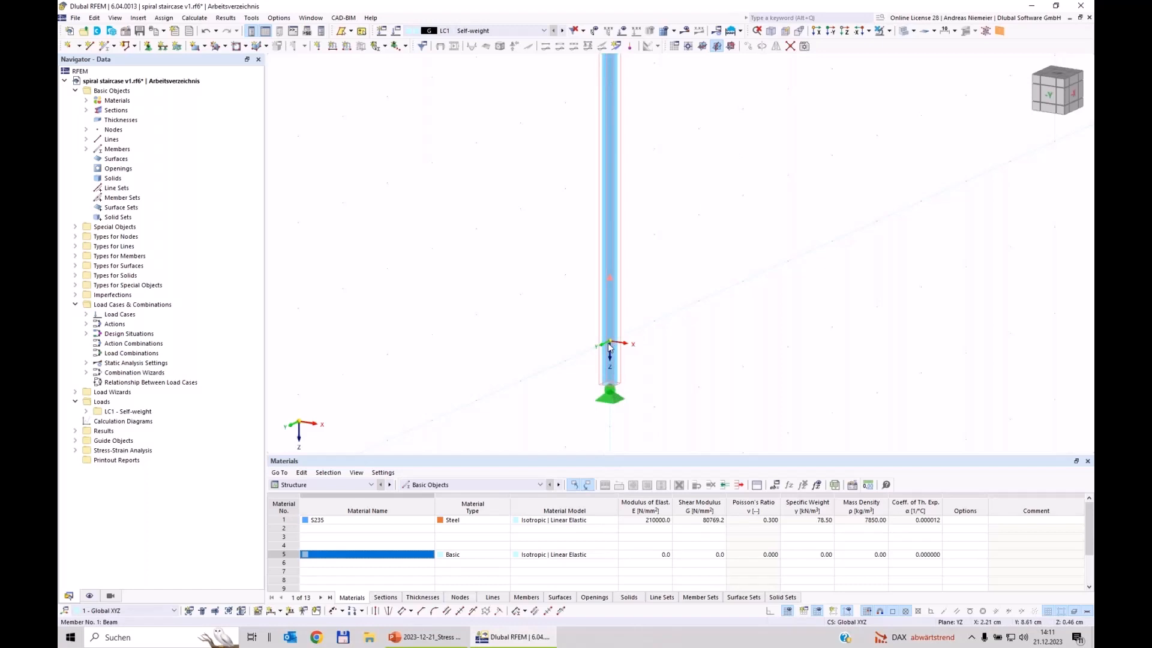
{"action": "mouse_move", "coordinate": [610, 347]}
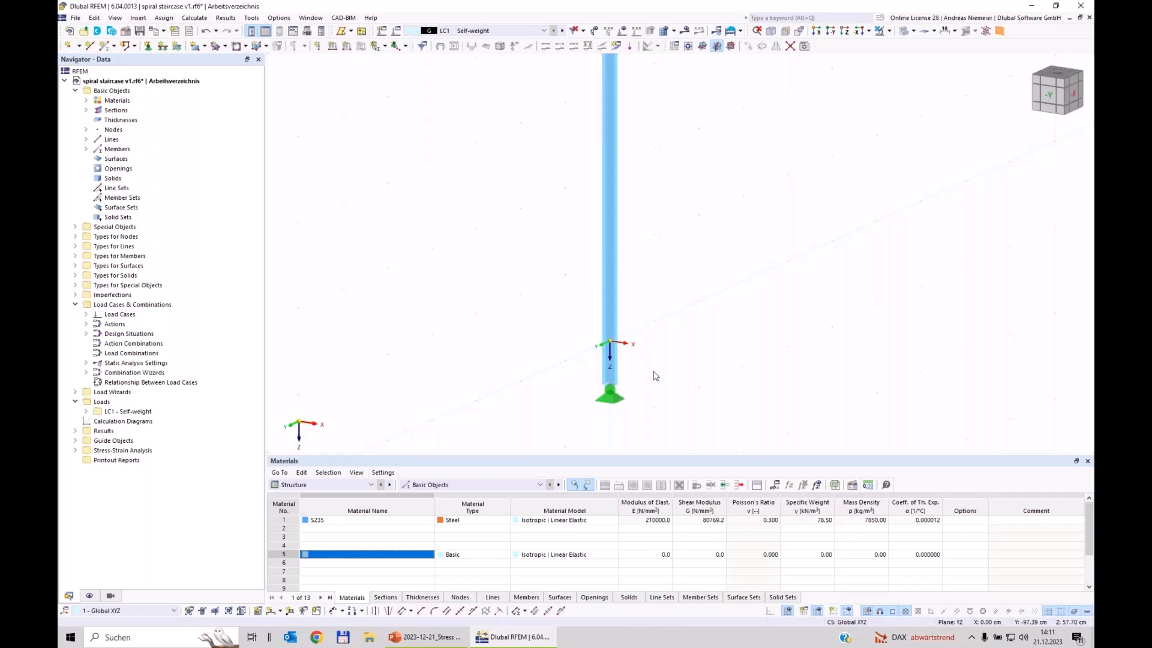
{"action": "left_click", "coordinate": [466, 601]}
{"action": "left_click", "coordinate": [331, 544]}
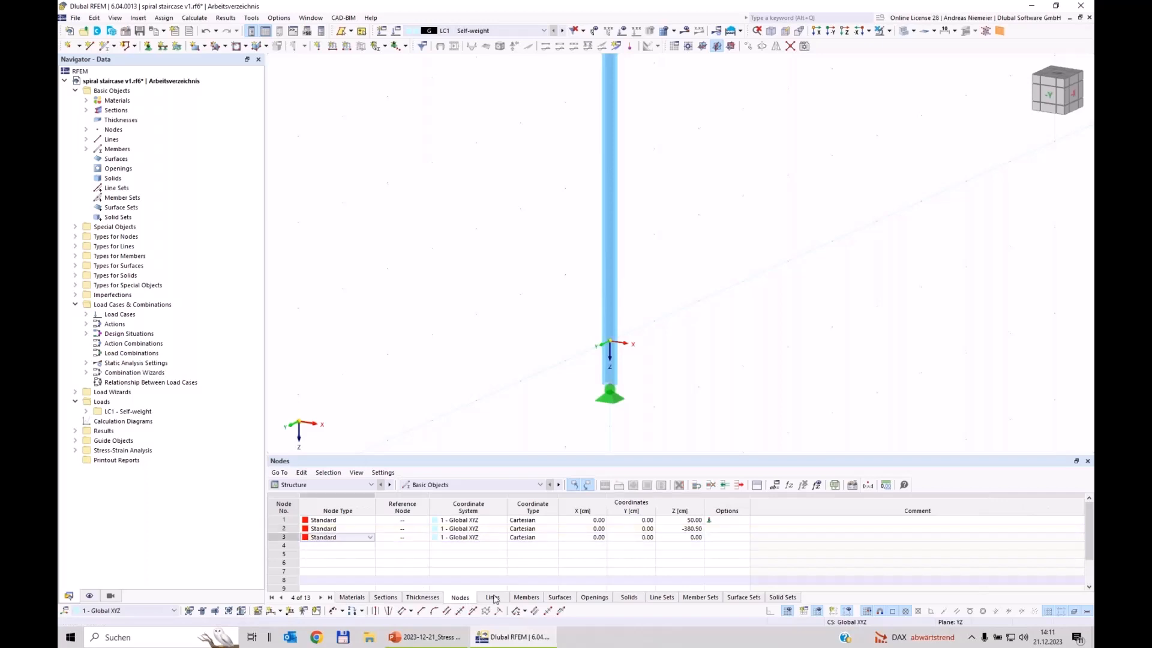
{"action": "key", "text": "Tab"}
{"action": "key", "text": "Tab"}
{"action": "key", "text": "Tab"}
{"action": "key", "text": "Tab"}
{"action": "key", "text": "Tab"}
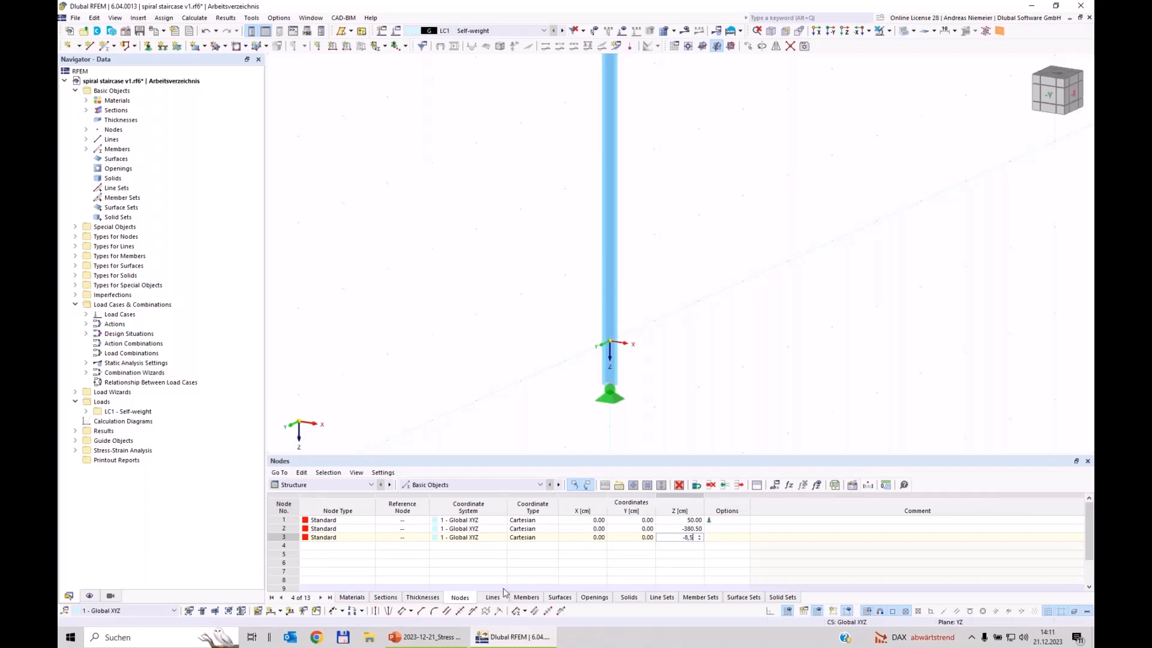
{"action": "type", "text": "-8,5"}
{"action": "key", "text": "Return"}
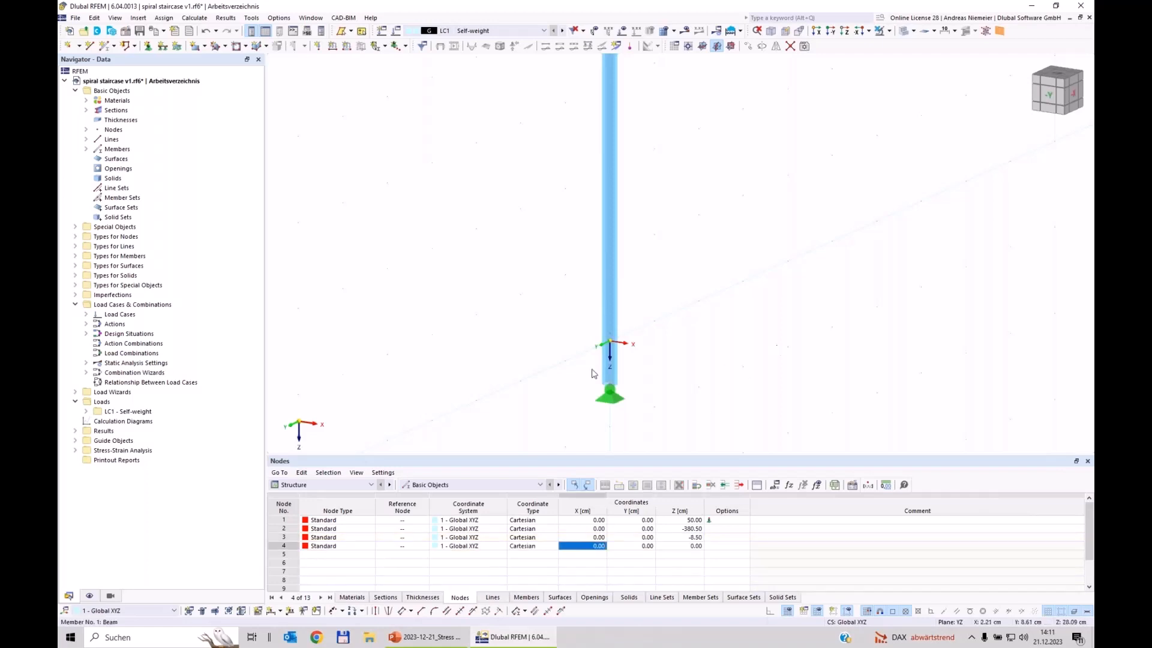
Move the work plane origin to node 3 and set the work plane to XY
{"action": "scroll", "coordinate": [610, 357], "scroll_direction": "up", "scroll_amount": 2}
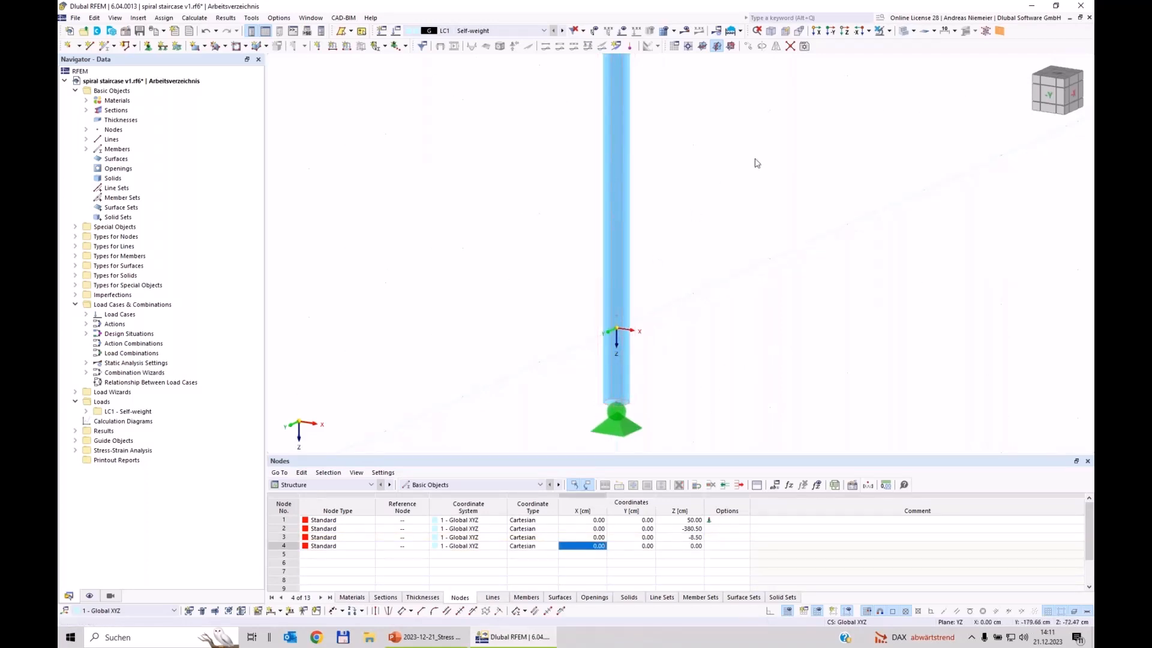
{"action": "scroll", "coordinate": [755, 159], "scroll_direction": "down", "scroll_amount": 1}
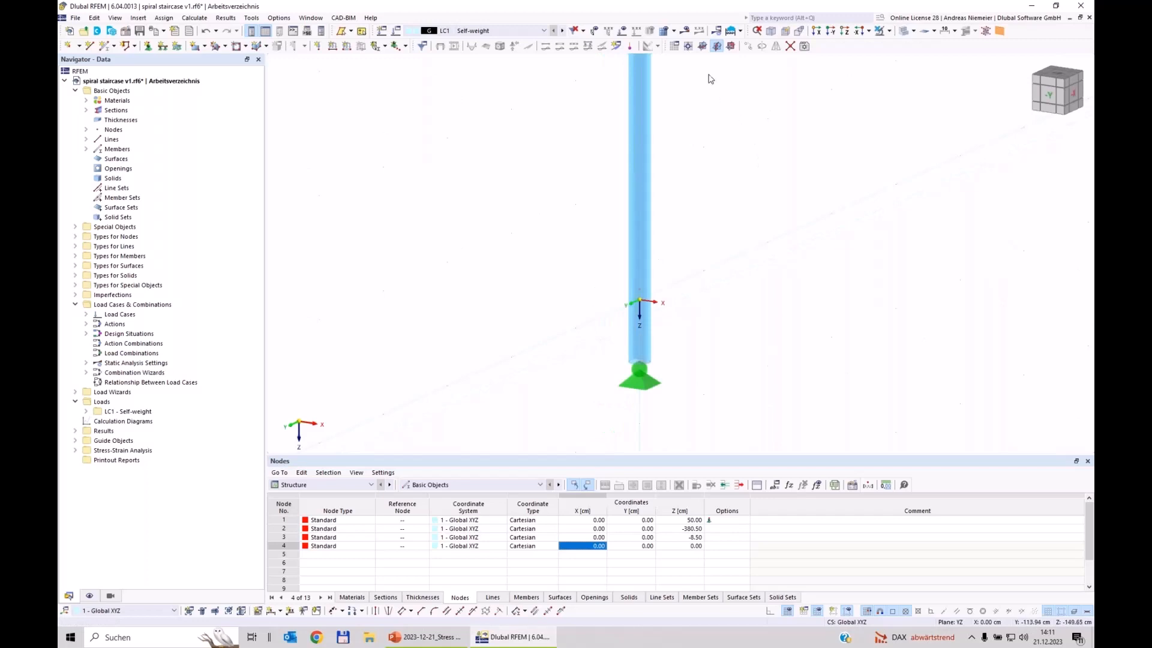
{"action": "left_click", "coordinate": [688, 48]}
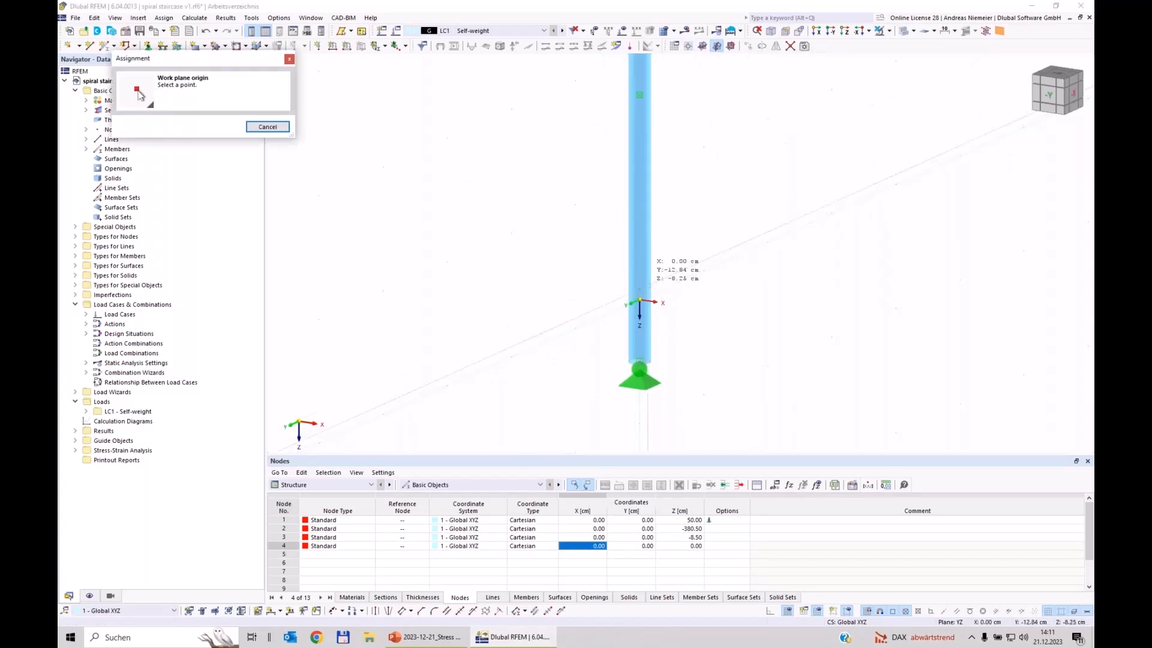
{"action": "left_click", "coordinate": [663, 286]}
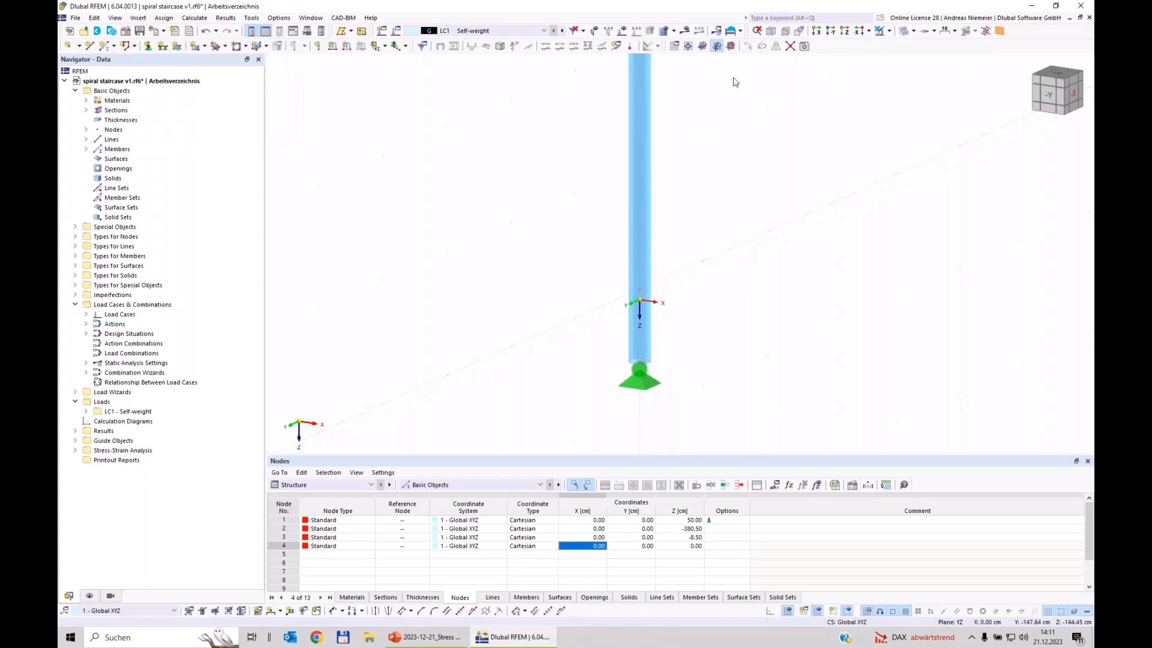
{"action": "left_click", "coordinate": [703, 48]}
{"action": "middle_click_drag", "start_coordinate": [556, 408], "coordinate": [689, 394], "text": "ctrl"}
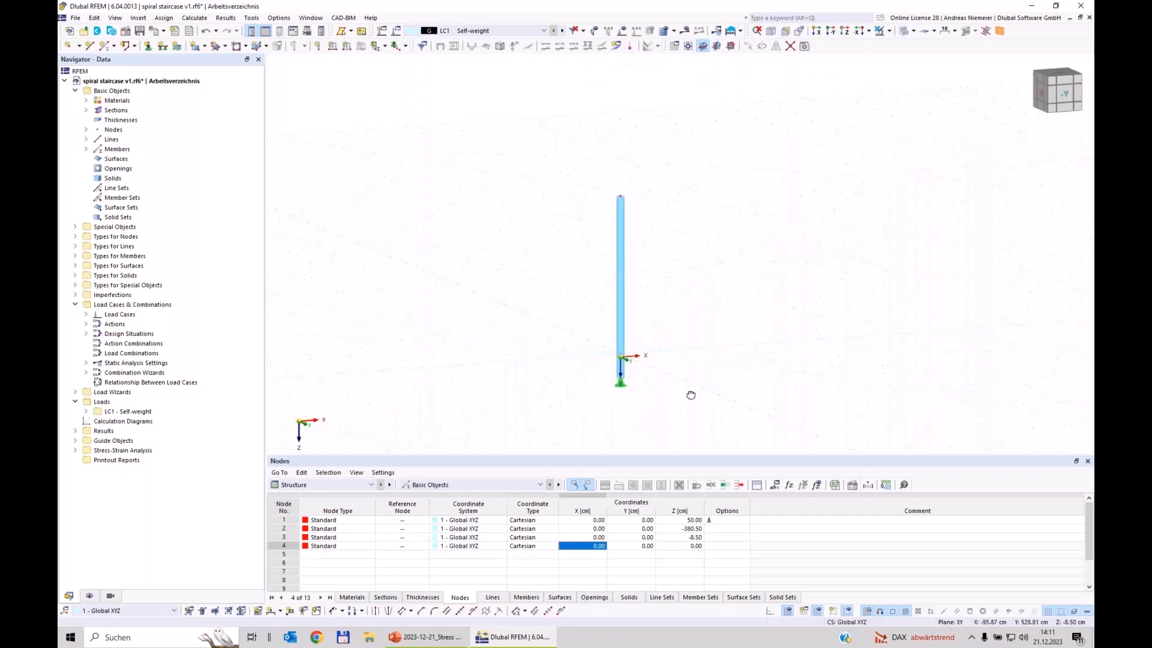
{"action": "middle_click_drag", "start_coordinate": [563, 405], "coordinate": [648, 368], "text": "ctrl"}
{"action": "scroll", "coordinate": [648, 367], "scroll_direction": "up", "scroll_amount": 5}
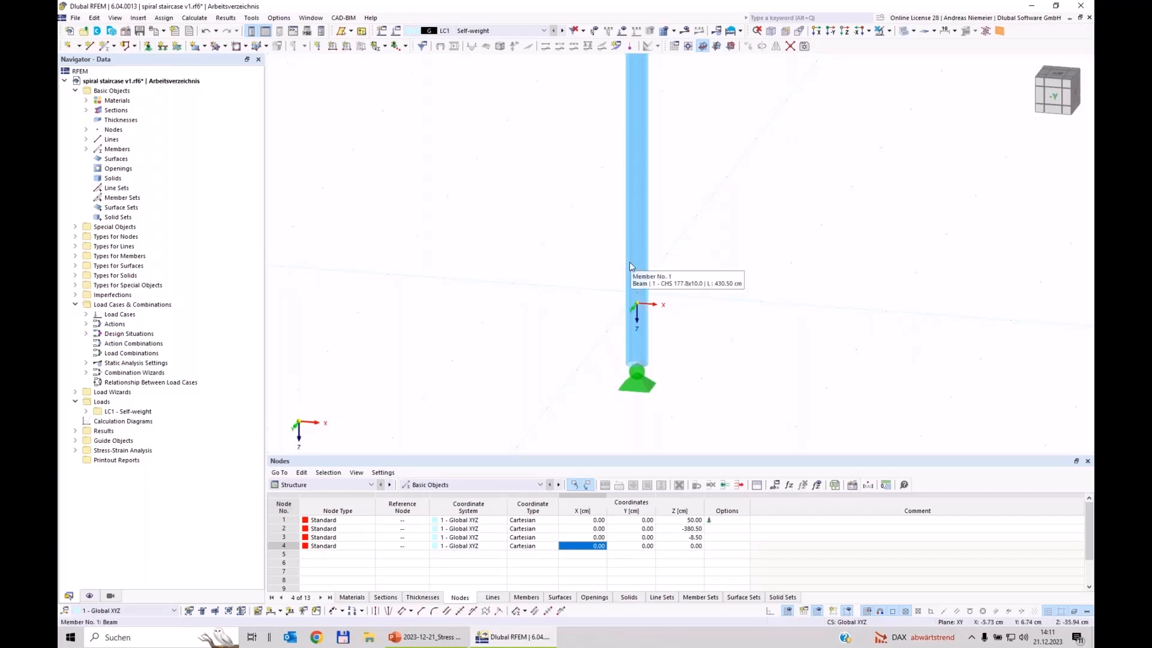
Draw a circle line centred on node 3 with a radius of 9.7 cm and inspect it against the column in the Y view
{"action": "left_click", "coordinate": [135, 47]}
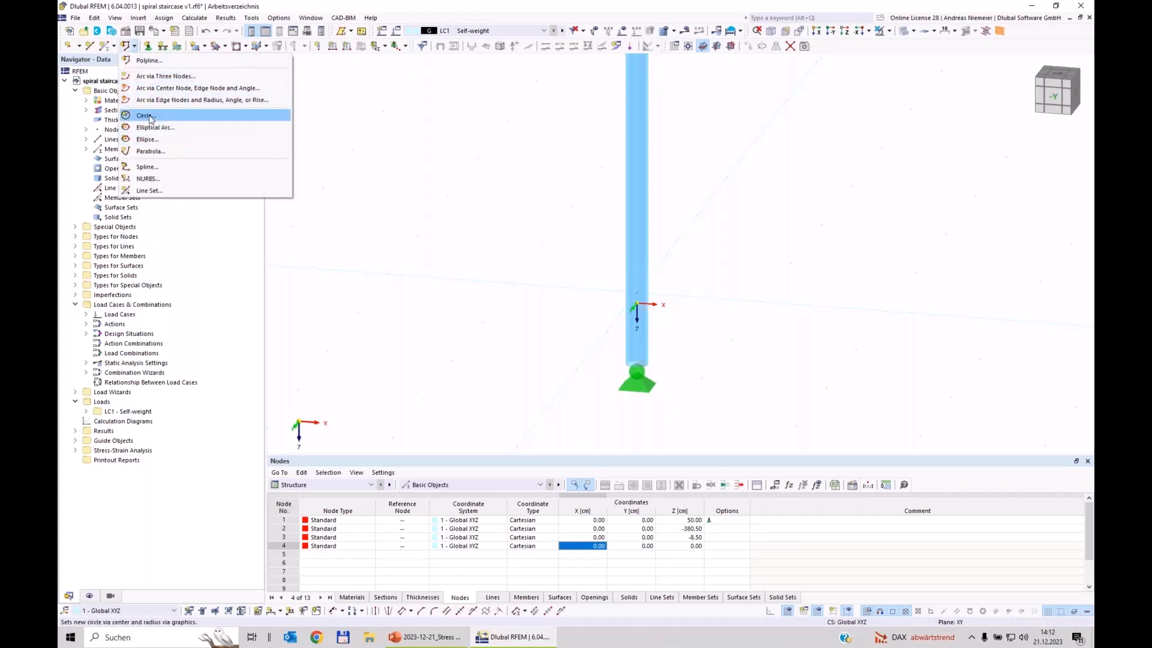
{"action": "left_click", "coordinate": [147, 116]}
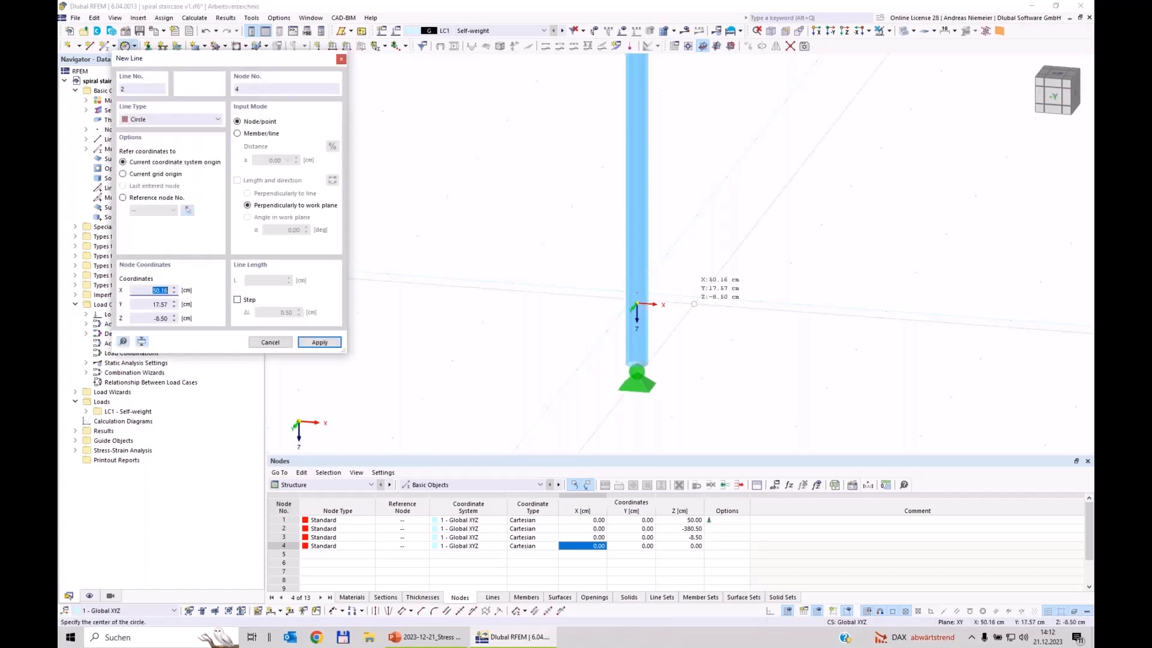
{"action": "scroll", "coordinate": [694, 304], "scroll_direction": "up", "scroll_amount": 2}
{"action": "left_click", "coordinate": [618, 296]}
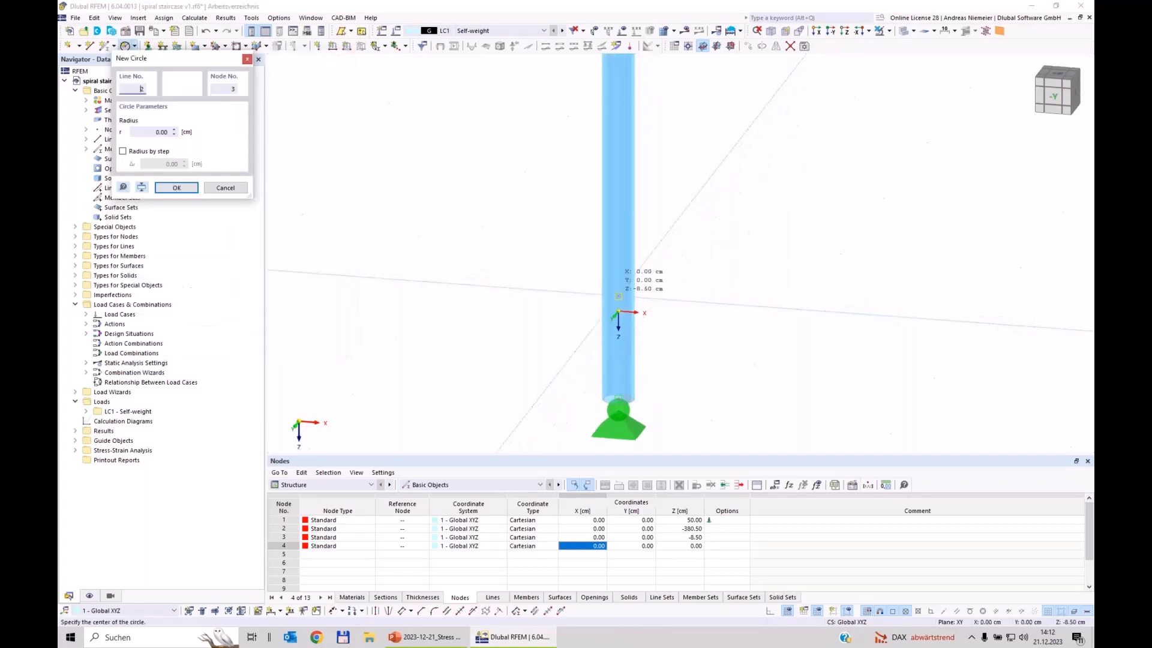
{"action": "left_click", "coordinate": [618, 295]}
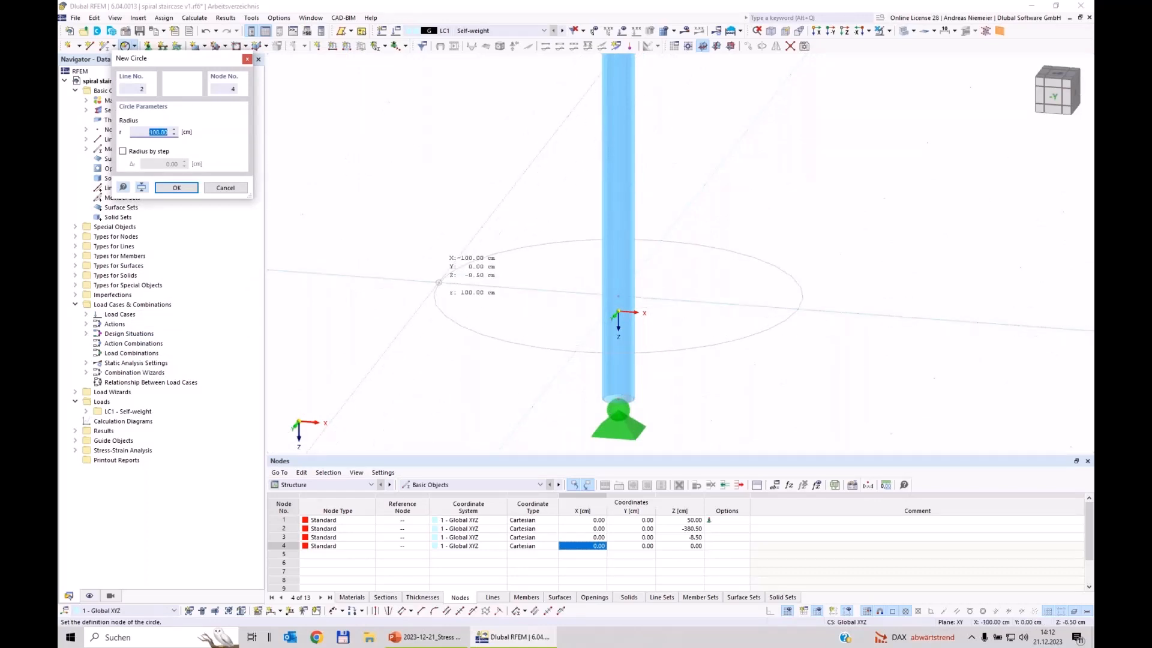
{"action": "type", "text": "9,7"}
{"action": "key", "text": "Return"}
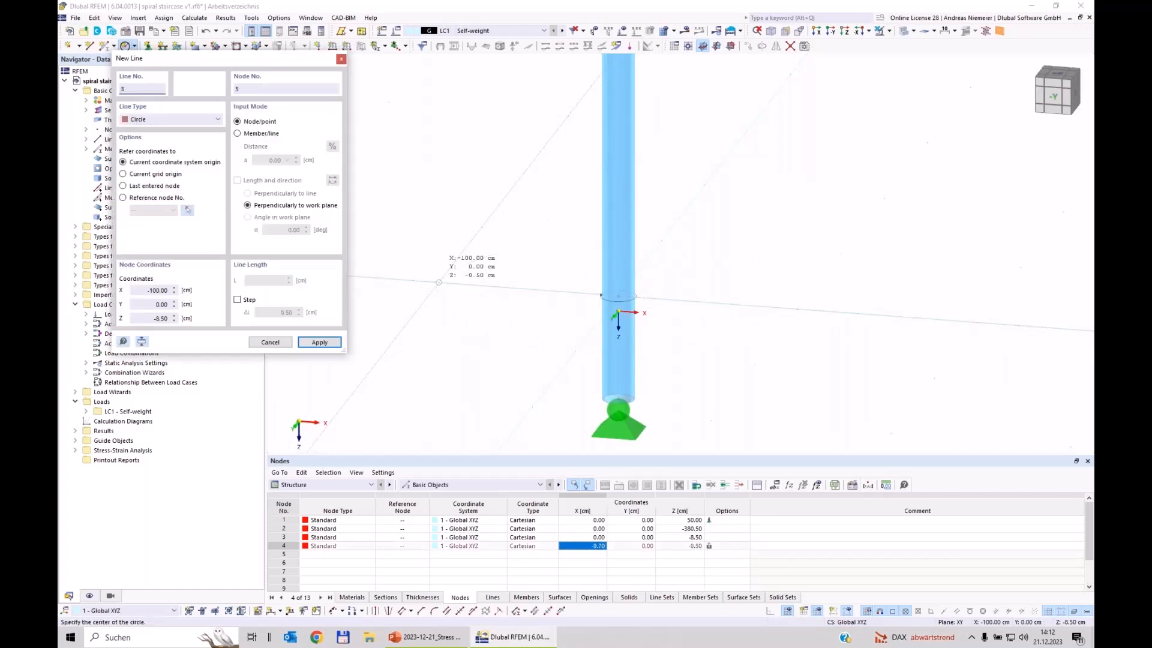
{"action": "key", "text": "Escape"}
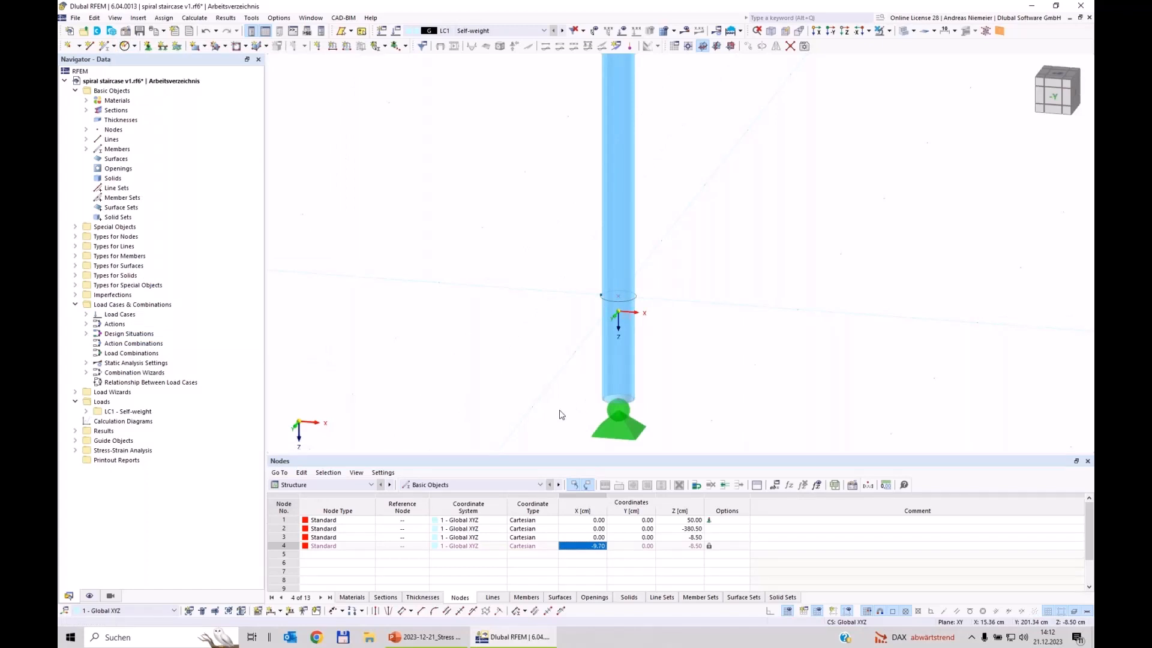
{"action": "key", "text": "ctrl+2"}
{"action": "scroll", "coordinate": [702, 387], "scroll_direction": "up", "scroll_amount": 5}
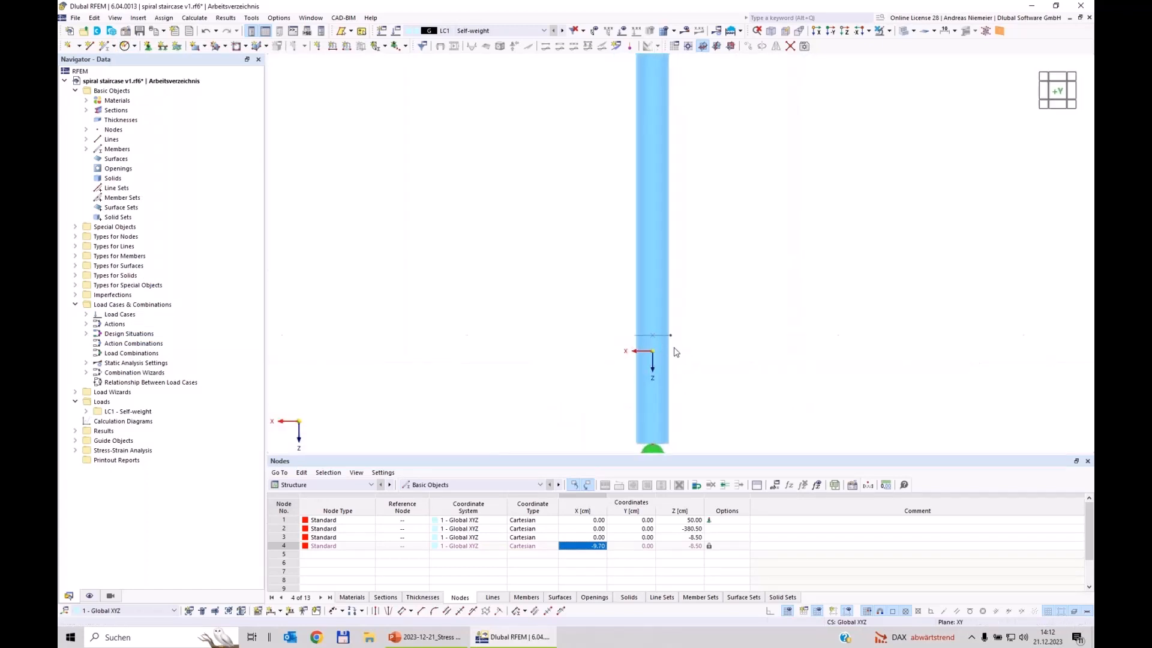
Draw a single line 145 cm long from node 3 at a 0° angle in the work plane
{"action": "key", "text": "ctrl+4"}
{"action": "scroll", "coordinate": [699, 345], "scroll_direction": "up", "scroll_amount": 4}
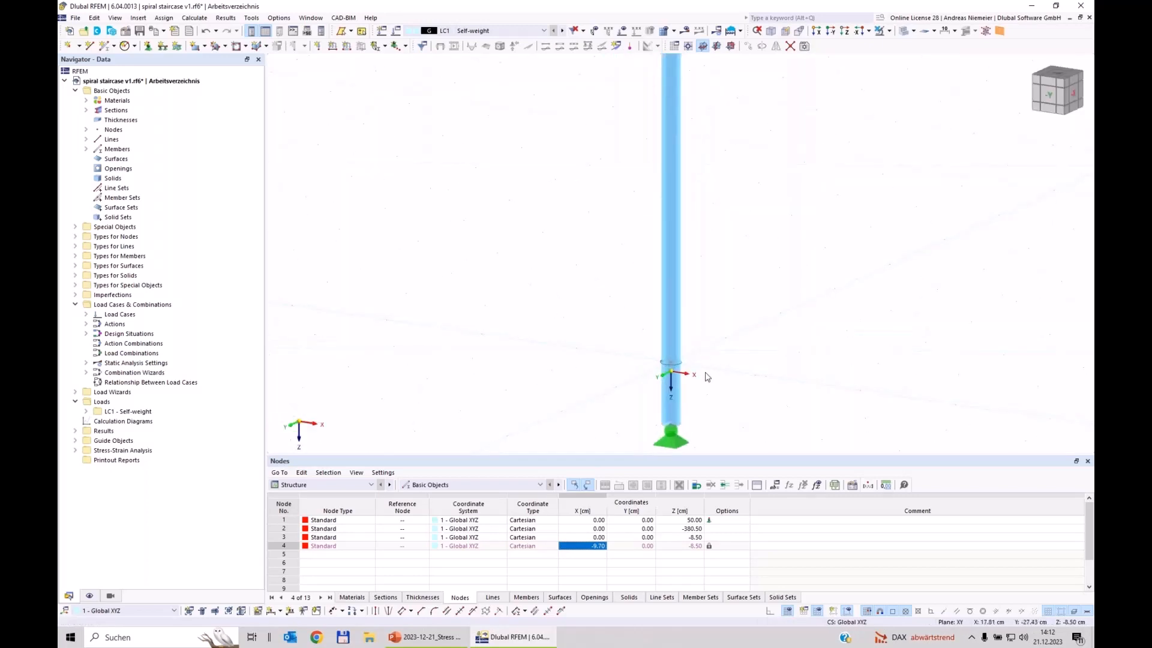
{"action": "middle_click_drag", "start_coordinate": [750, 414], "coordinate": [617, 275]}
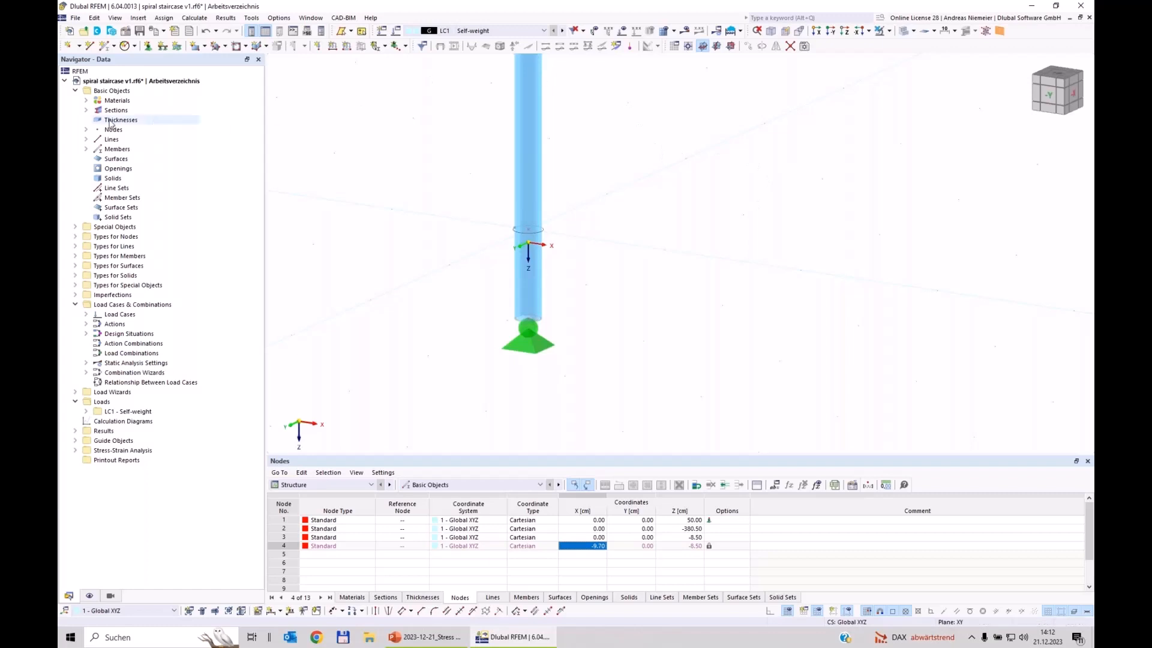
{"action": "left_click", "coordinate": [90, 45]}
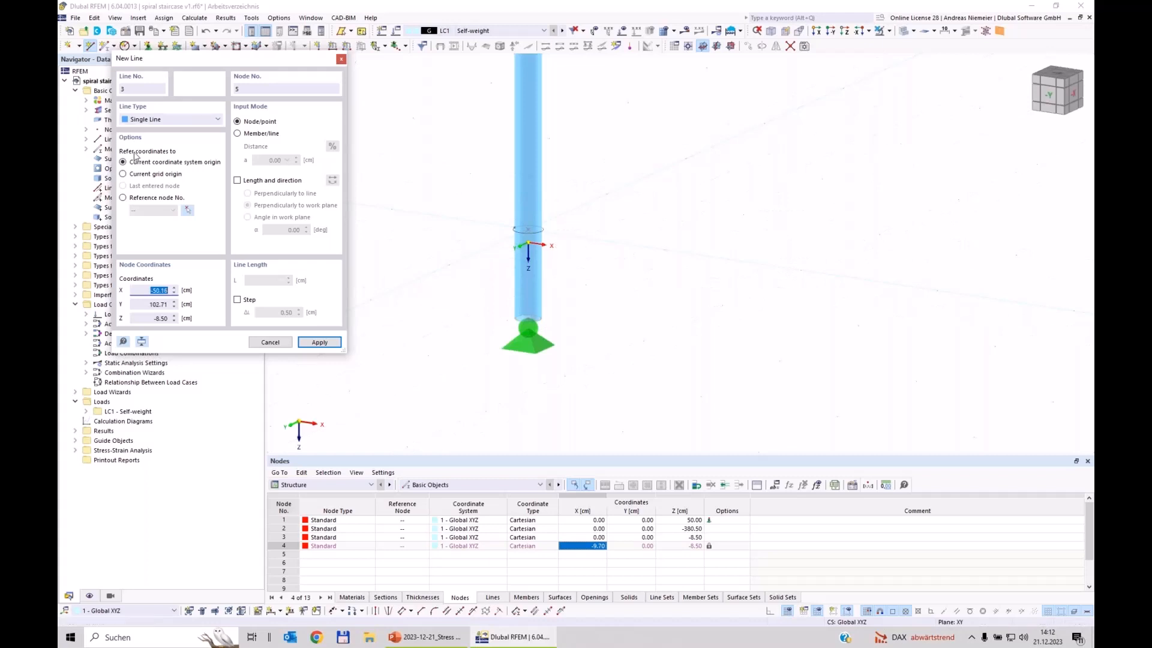
{"action": "left_click", "coordinate": [237, 180]}
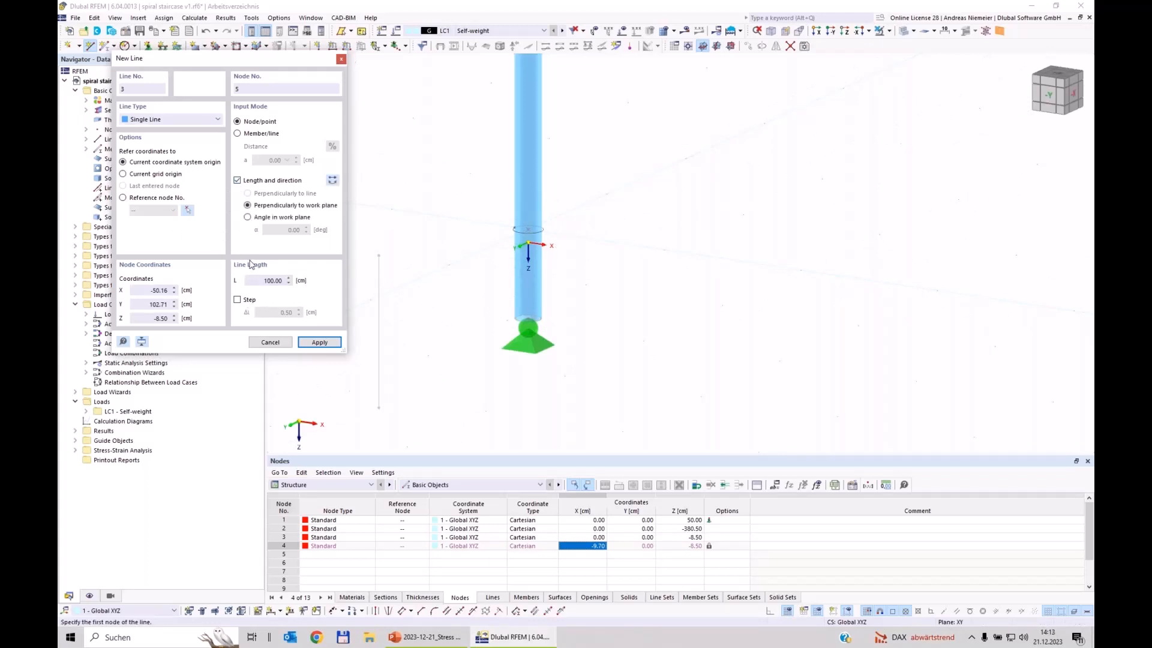
{"action": "left_click", "coordinate": [247, 218]}
{"action": "left_click", "coordinate": [257, 280]}
{"action": "type", "text": "145"}
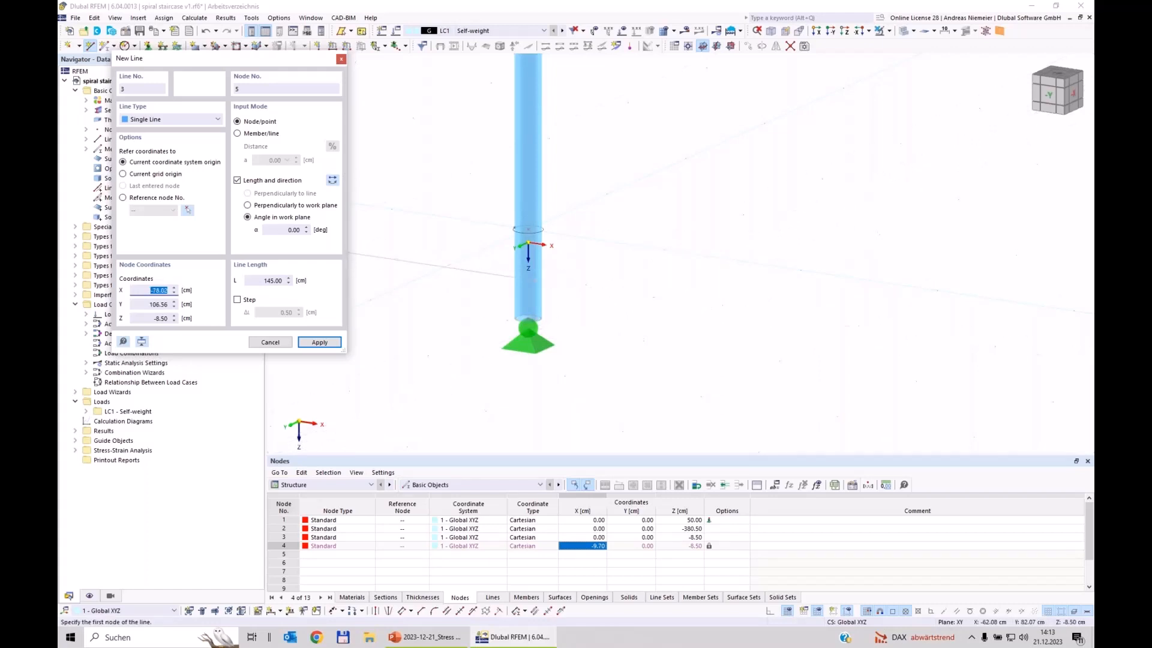
{"action": "scroll", "coordinate": [528, 243], "scroll_direction": "up", "scroll_amount": 2}
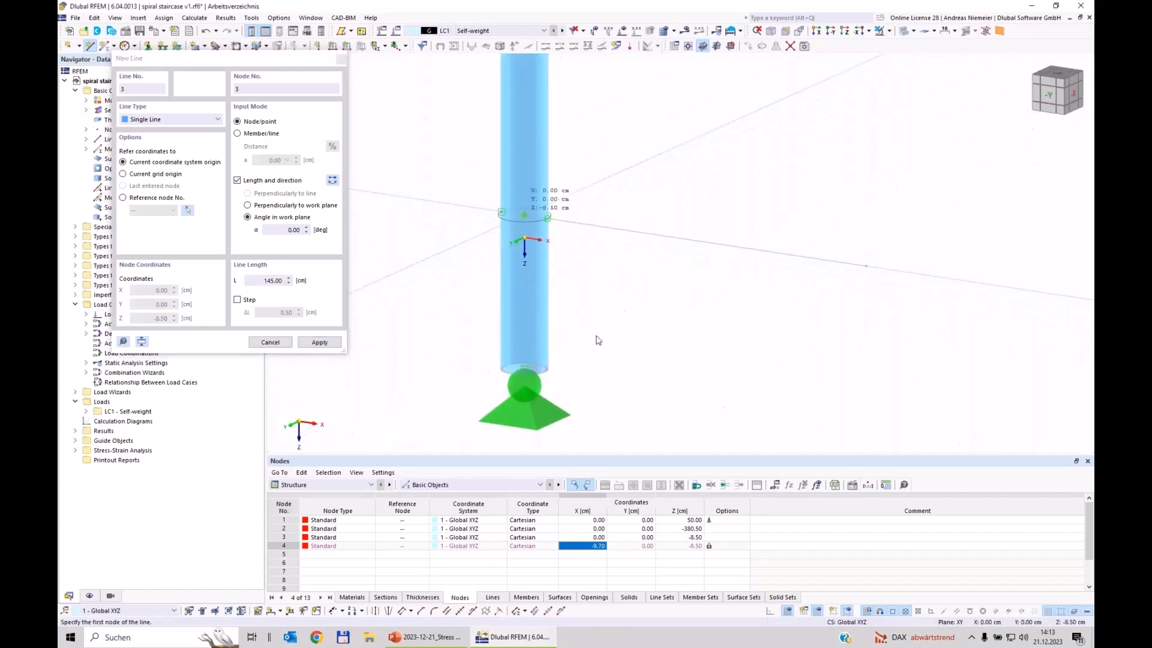
{"action": "left_click", "coordinate": [524, 215]}
{"action": "key", "text": "Escape"}
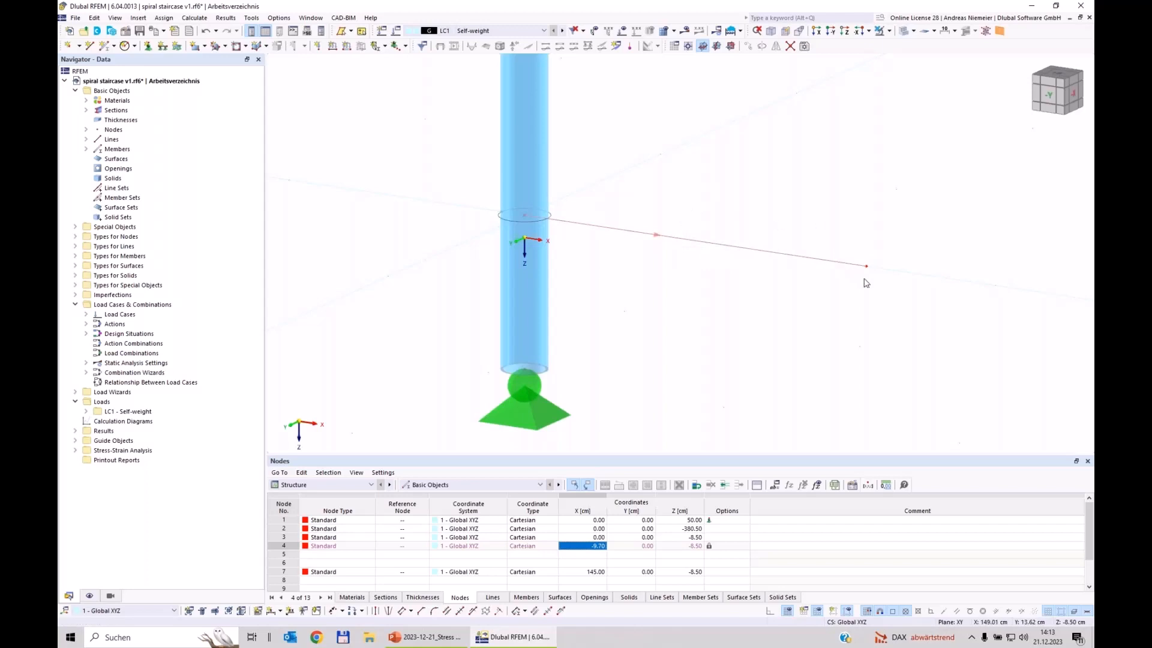
Create one copy of the 145 cm line rotated by -8.5° about the global Z axis
{"action": "scroll", "coordinate": [868, 267], "scroll_direction": "up", "scroll_amount": 1}
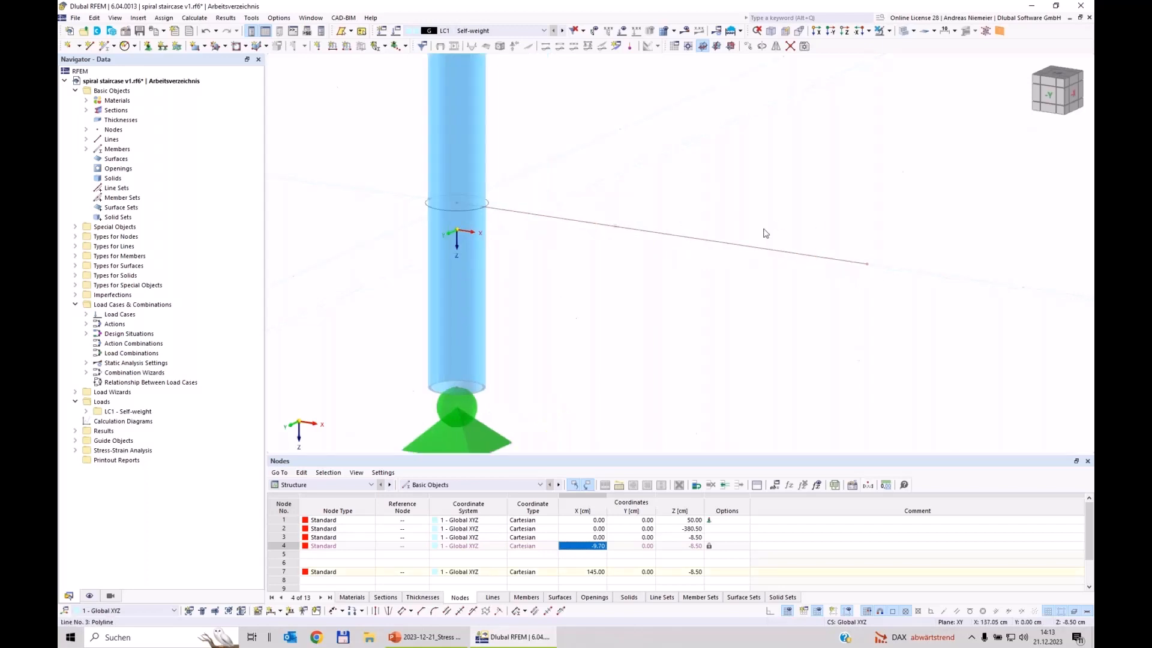
{"action": "scroll", "coordinate": [645, 357], "scroll_direction": "down", "scroll_amount": 1}
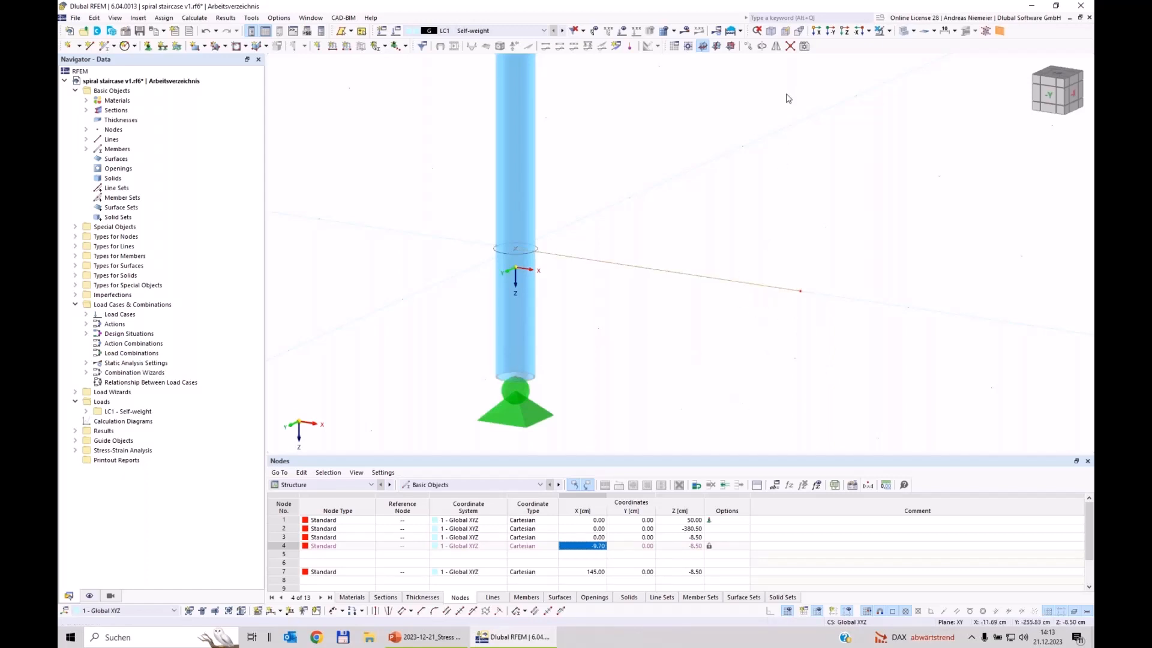
{"action": "left_click", "coordinate": [761, 45]}
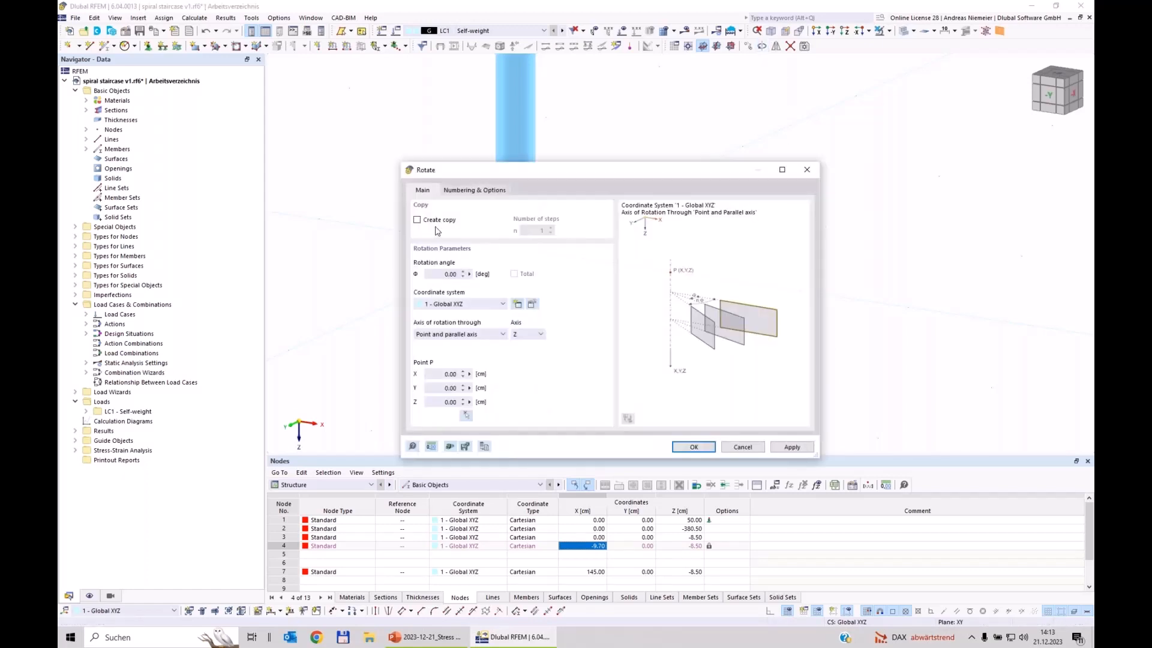
{"action": "left_click", "coordinate": [418, 219]}
{"action": "left_click", "coordinate": [449, 274]}
{"action": "left_click", "coordinate": [694, 448]}
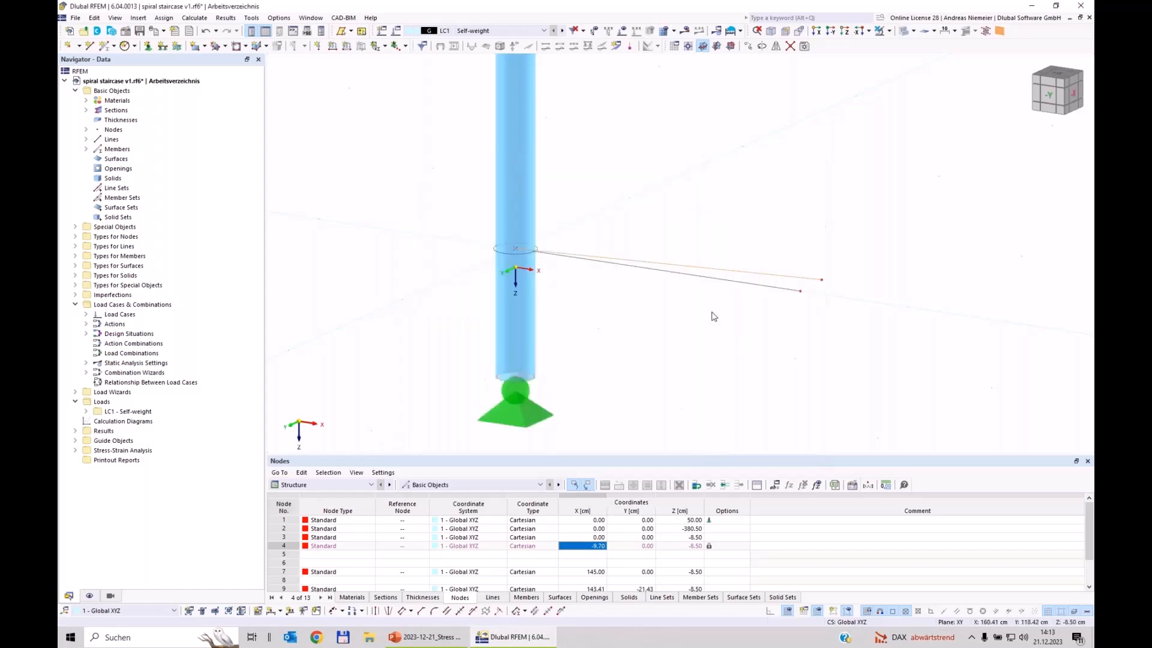
Create one copy of the -8.5° line rotated by 17° about the global Z axis
{"action": "left_click", "coordinate": [762, 47]}
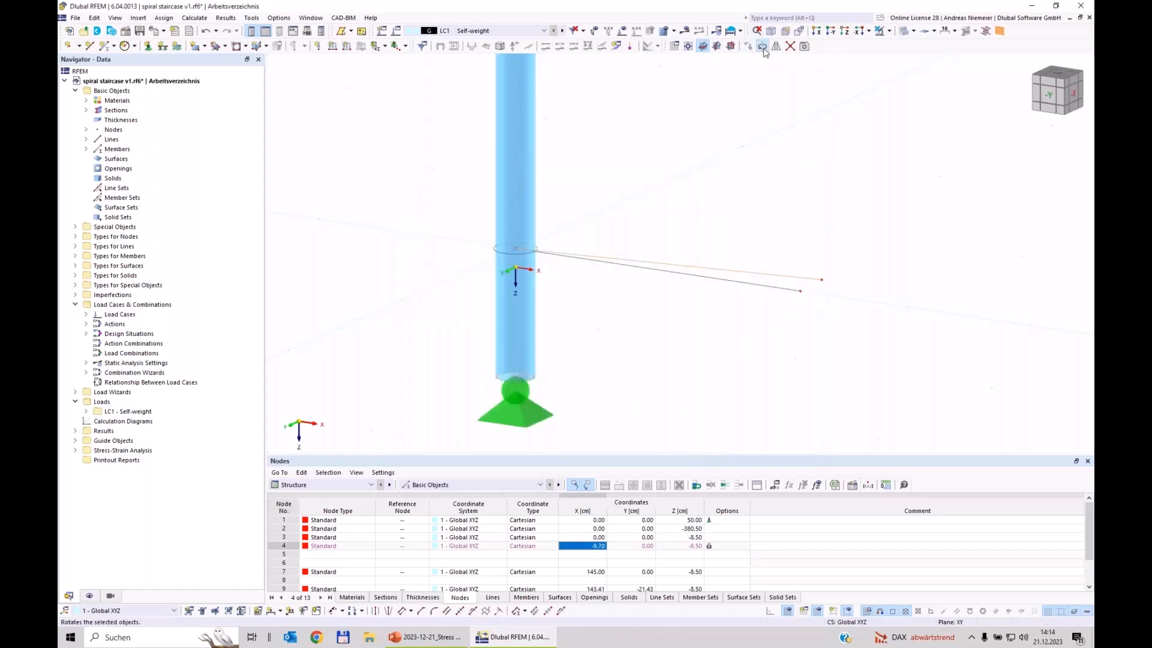
{"action": "left_click", "coordinate": [438, 274]}
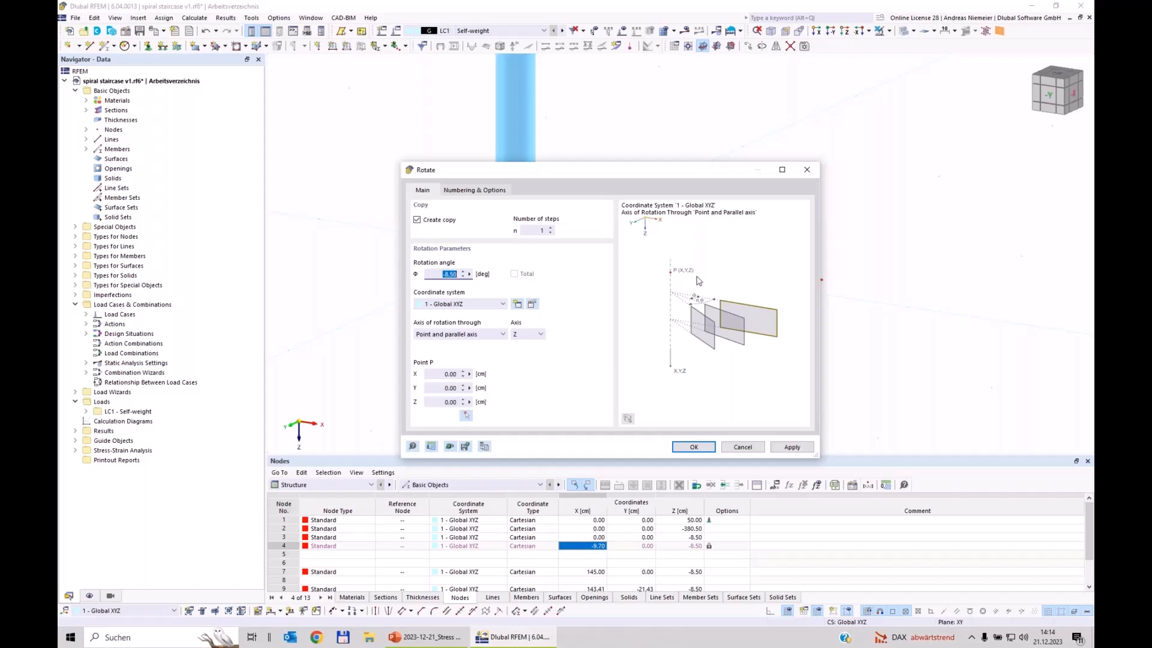
{"action": "type", "text": "17"}
{"action": "left_click", "coordinate": [707, 448]}
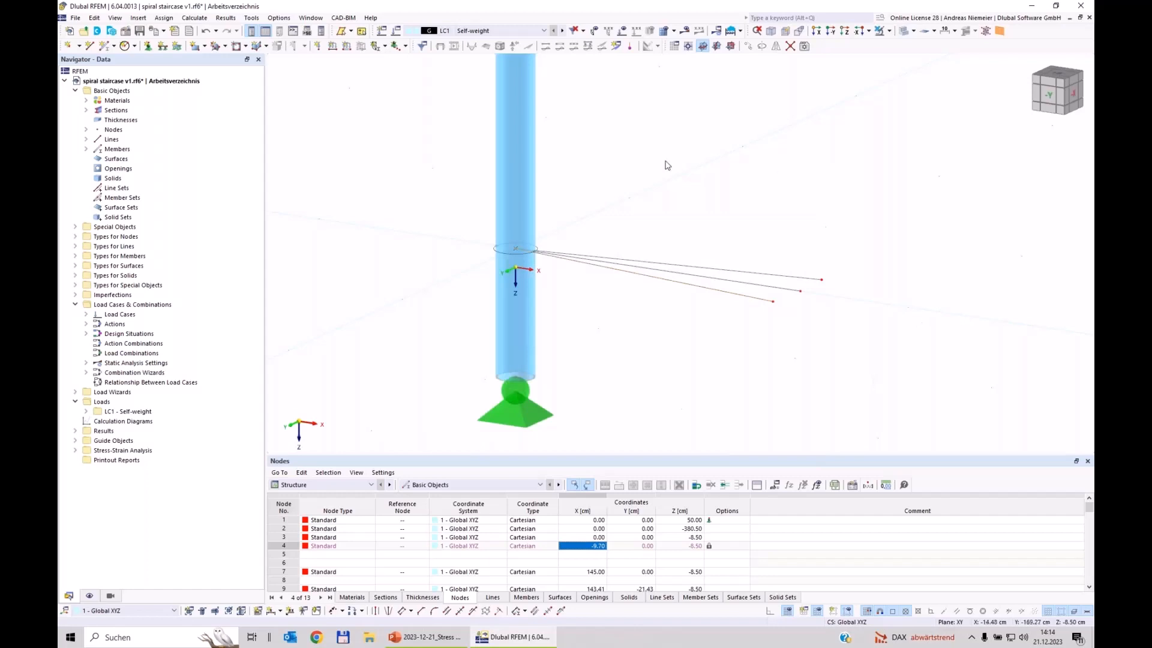
Delete the two rotated outer lines but keep their free end nodes
{"action": "middle_click_drag", "start_coordinate": [653, 214], "coordinate": [706, 249], "text": "ctrl"}
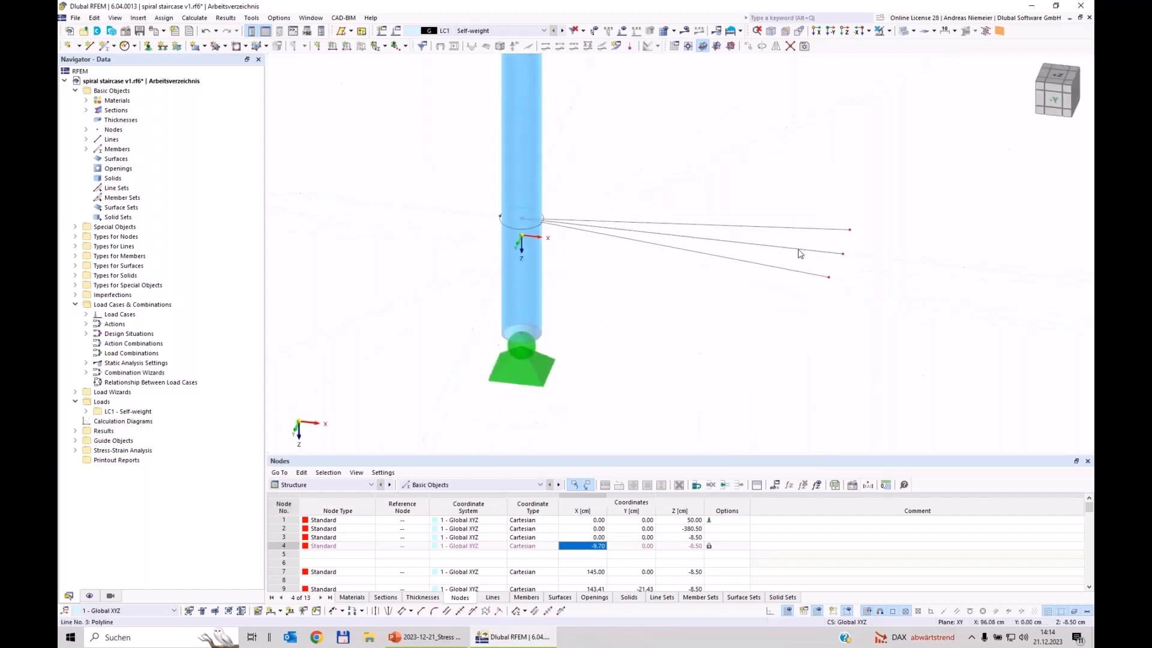
{"action": "scroll", "coordinate": [776, 283], "scroll_direction": "up", "scroll_amount": 2}
{"action": "scroll", "coordinate": [852, 240], "scroll_direction": "down", "scroll_amount": 2}
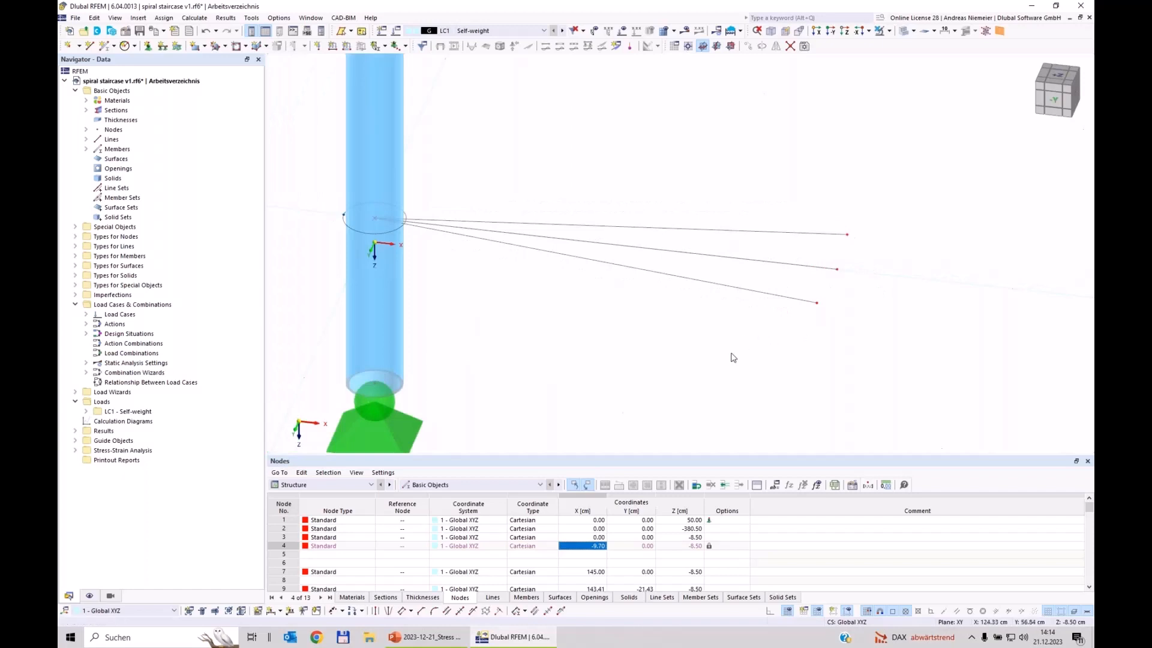
{"action": "left_click_drag", "start_coordinate": [755, 323], "coordinate": [705, 275]}
{"action": "key", "text": "Delete"}
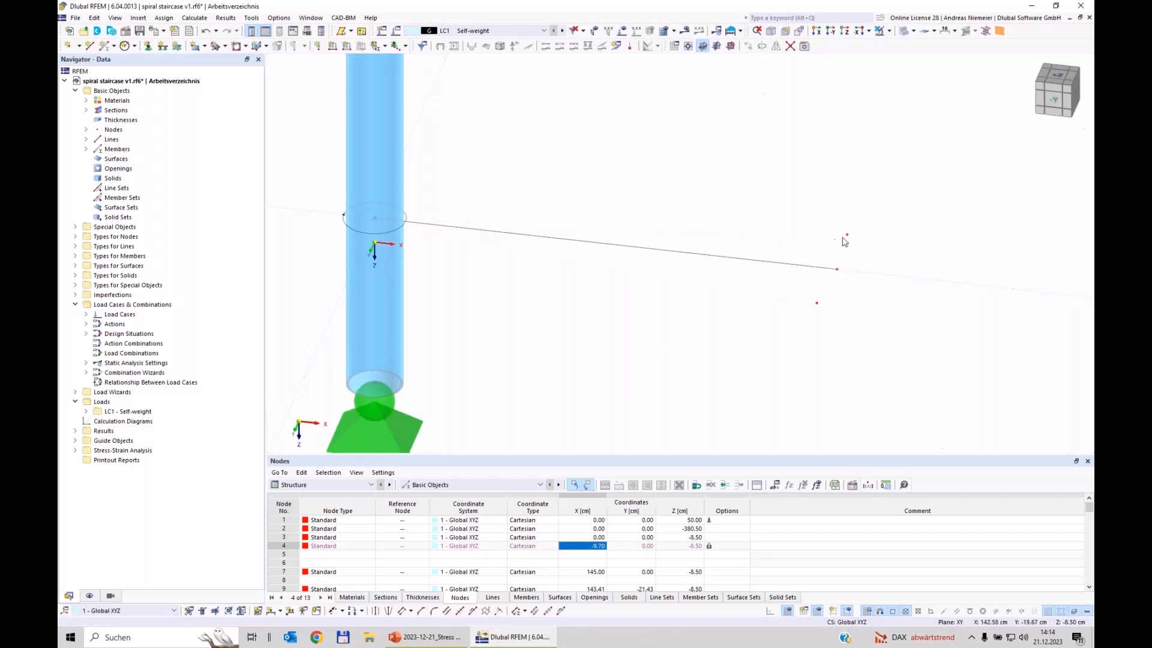
Enable snapping to the circle's quadrants and draw a single line from the outer node at Y -21.43 cm to the circle's quadrant on the negative Y side
{"action": "left_click", "coordinate": [90, 46]}
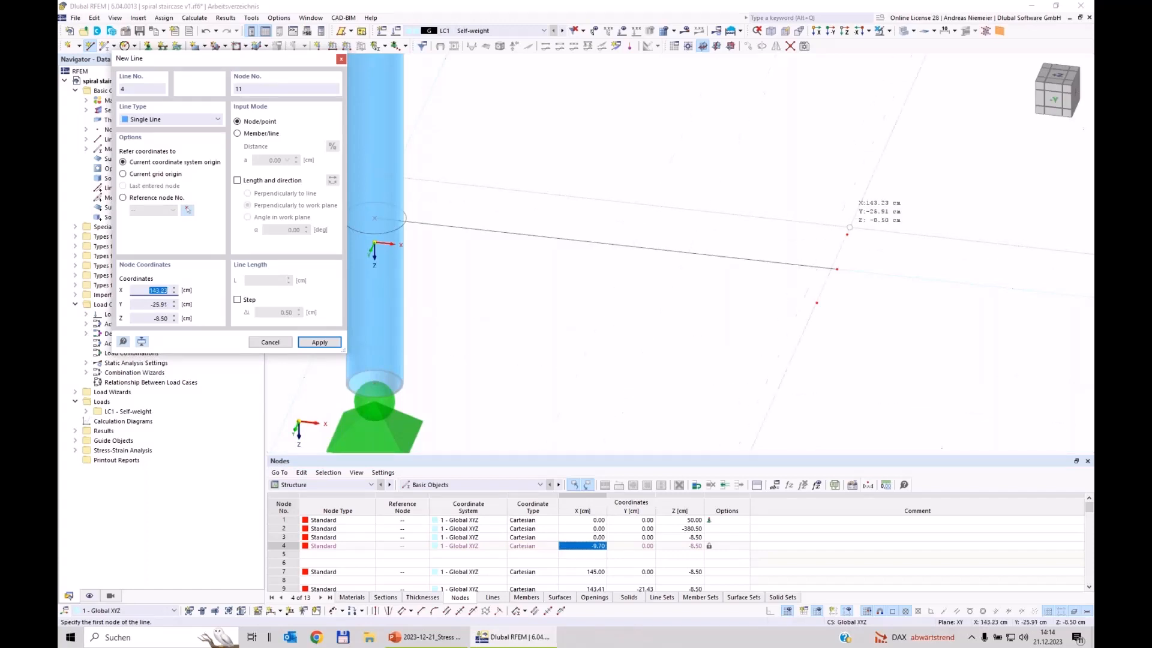
{"action": "left_click", "coordinate": [846, 234]}
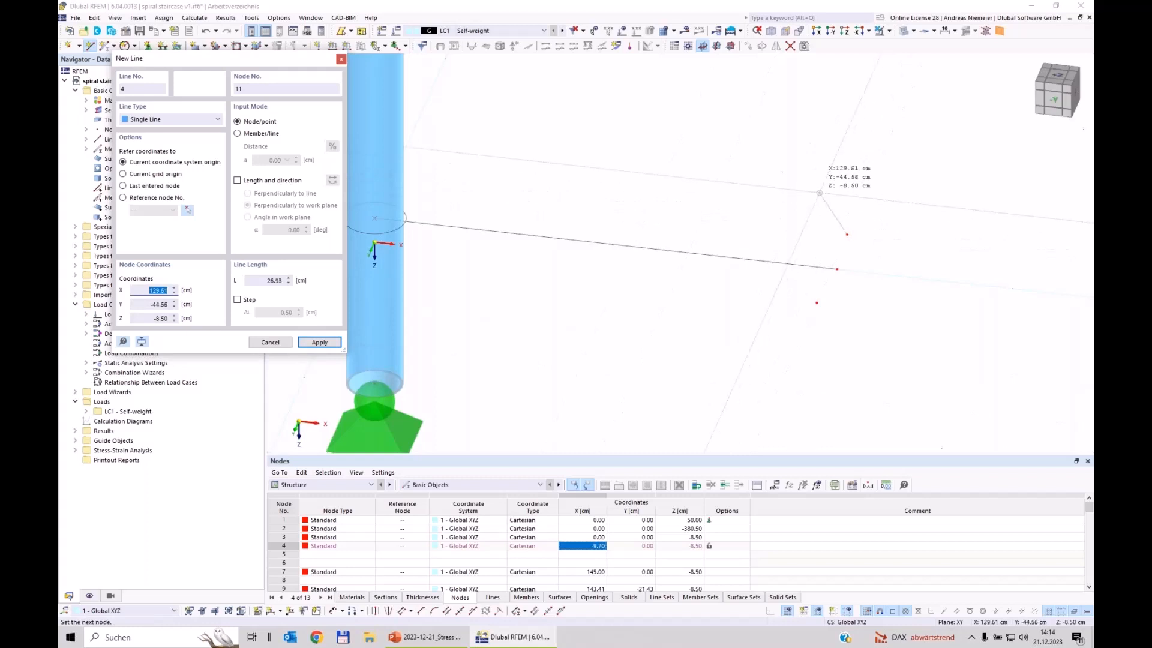
{"action": "scroll", "coordinate": [858, 183], "scroll_direction": "down", "scroll_amount": 1}
{"action": "scroll", "coordinate": [858, 182], "scroll_direction": "down", "scroll_amount": 1}
{"action": "scroll", "coordinate": [540, 173], "scroll_direction": "up", "scroll_amount": 3}
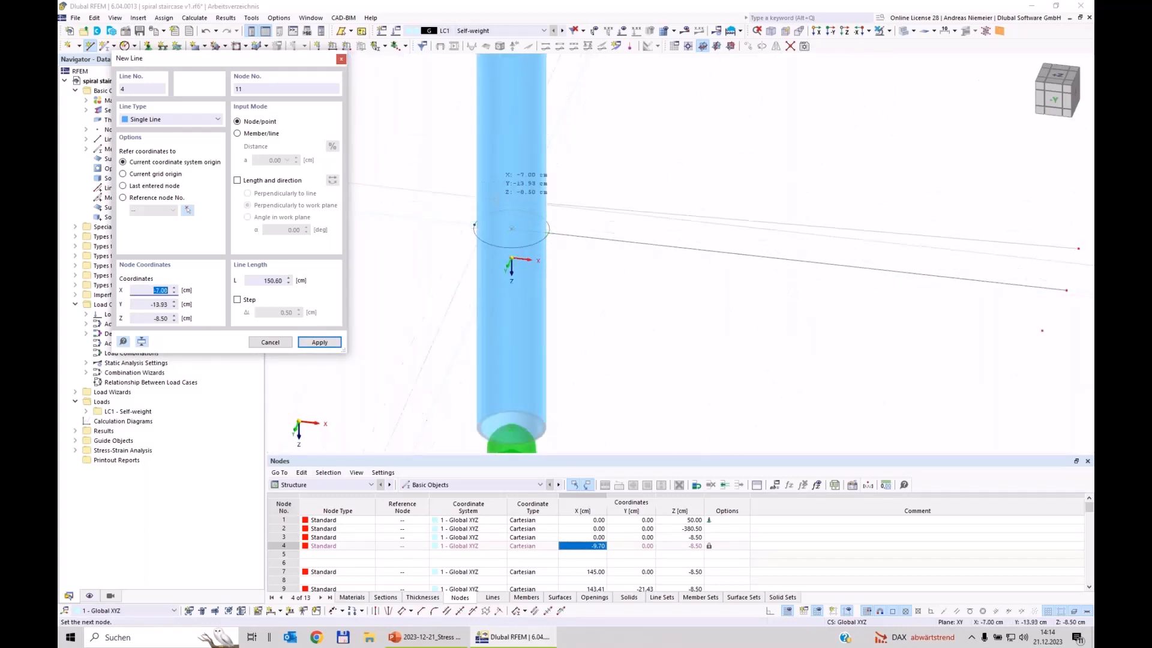
{"action": "scroll", "coordinate": [519, 206], "scroll_direction": "up", "scroll_amount": 2}
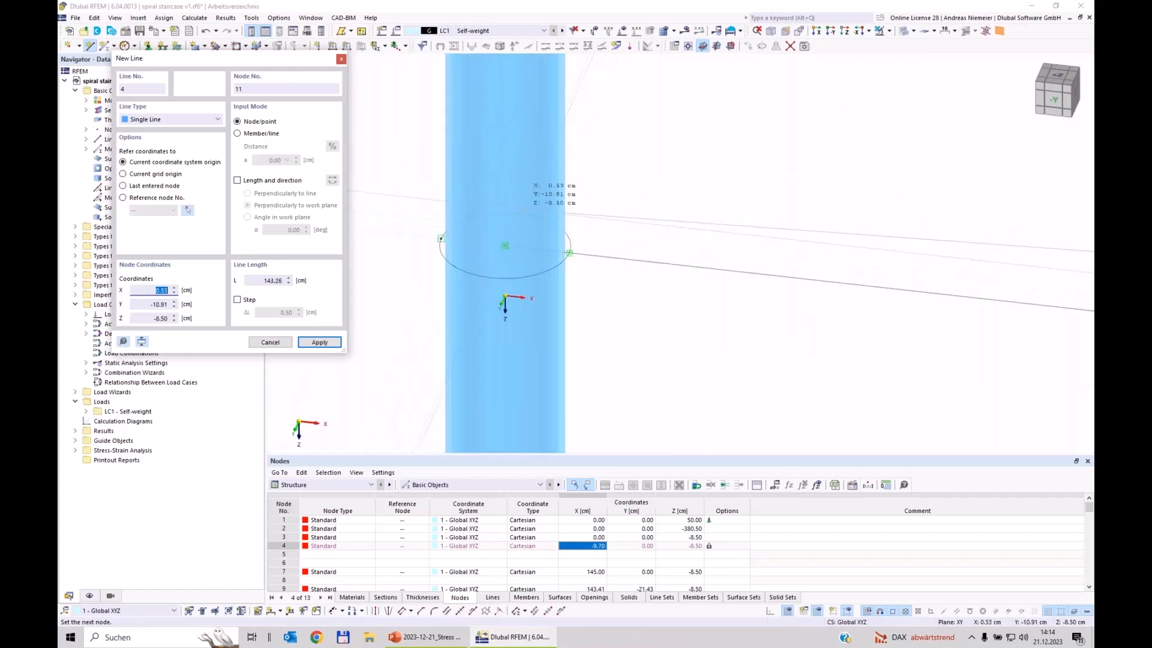
{"action": "scroll", "coordinate": [517, 214], "scroll_direction": "down", "scroll_amount": 1}
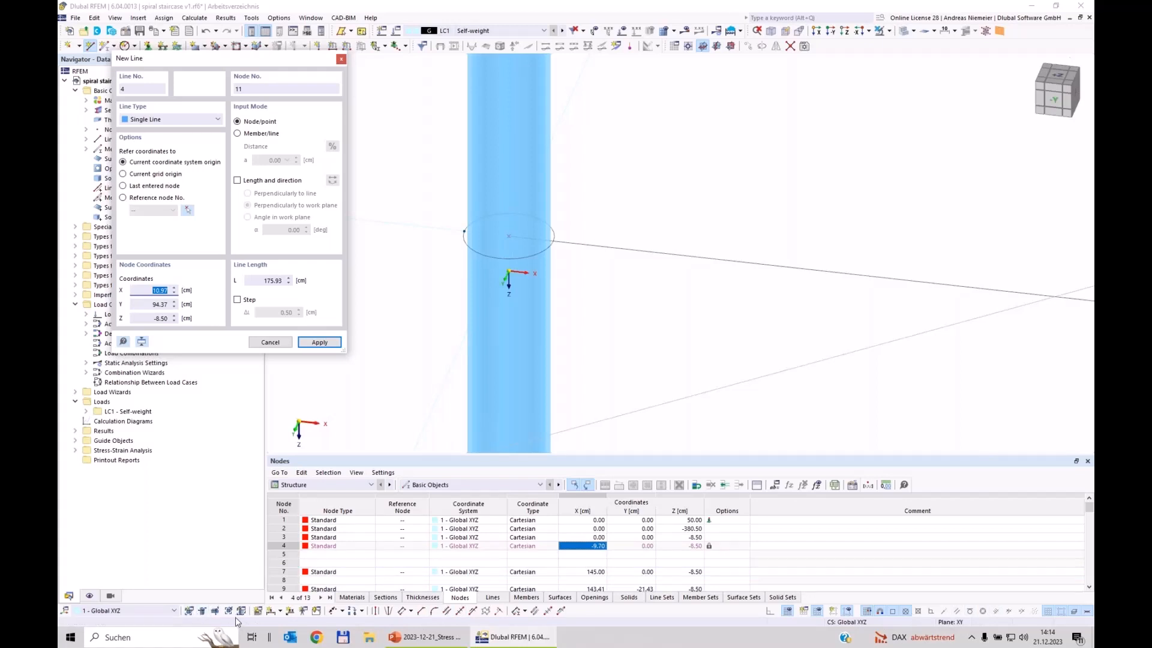
{"action": "left_click", "coordinate": [983, 611]}
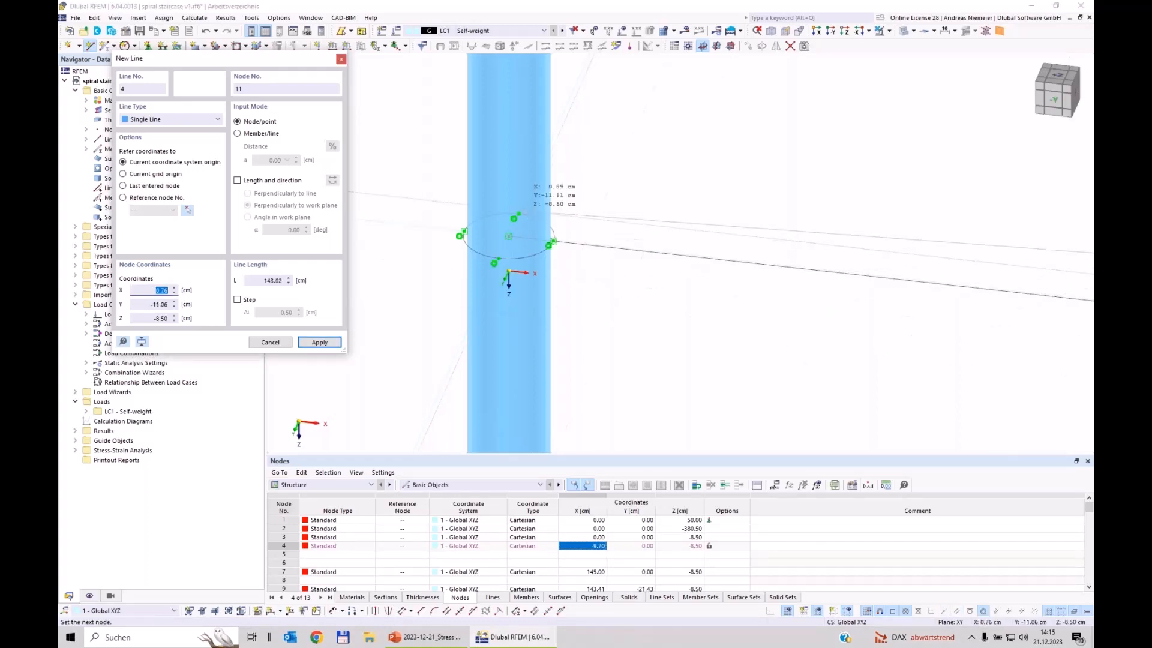
{"action": "left_click", "coordinate": [517, 214]}
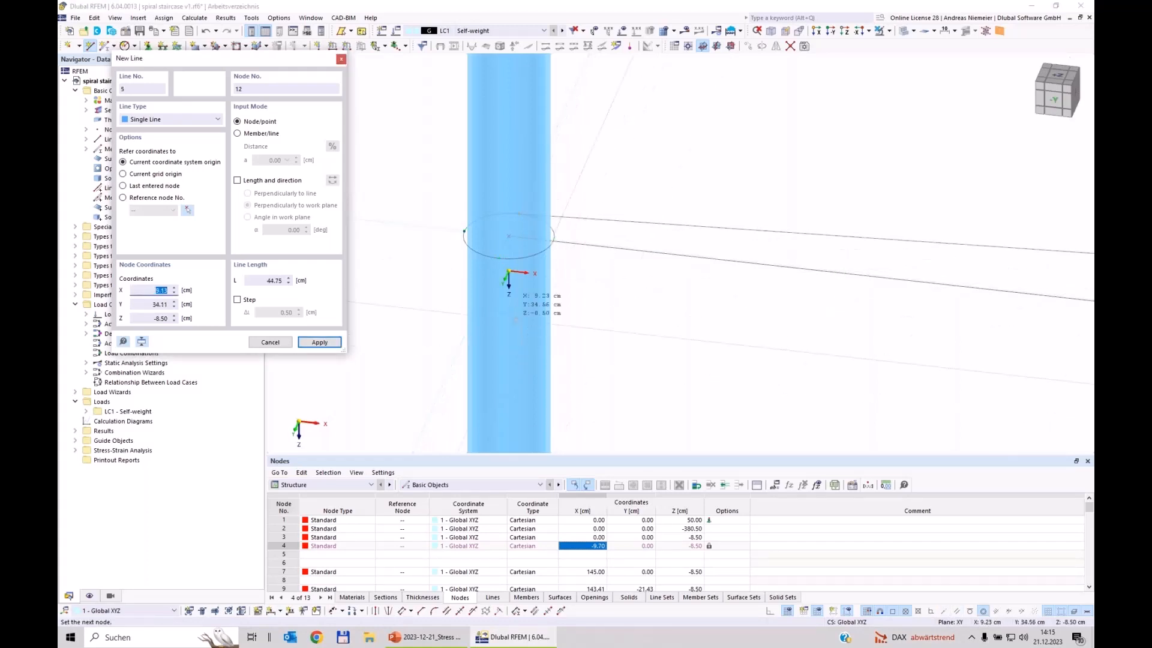
Draw the second tread edge from the other outer end node to the circle's quadrant at X 0, Y 9.70 cm
{"action": "scroll", "coordinate": [485, 292], "scroll_direction": "down", "scroll_amount": 3}
{"action": "right_click", "coordinate": [868, 352]}
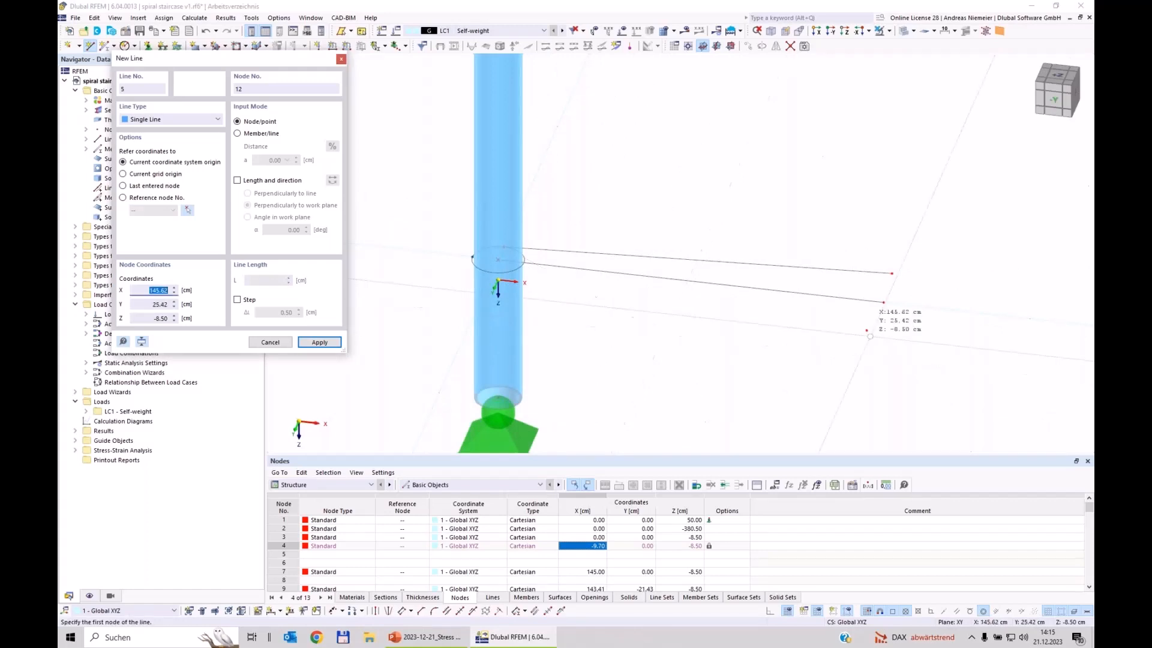
{"action": "left_click", "coordinate": [866, 331]}
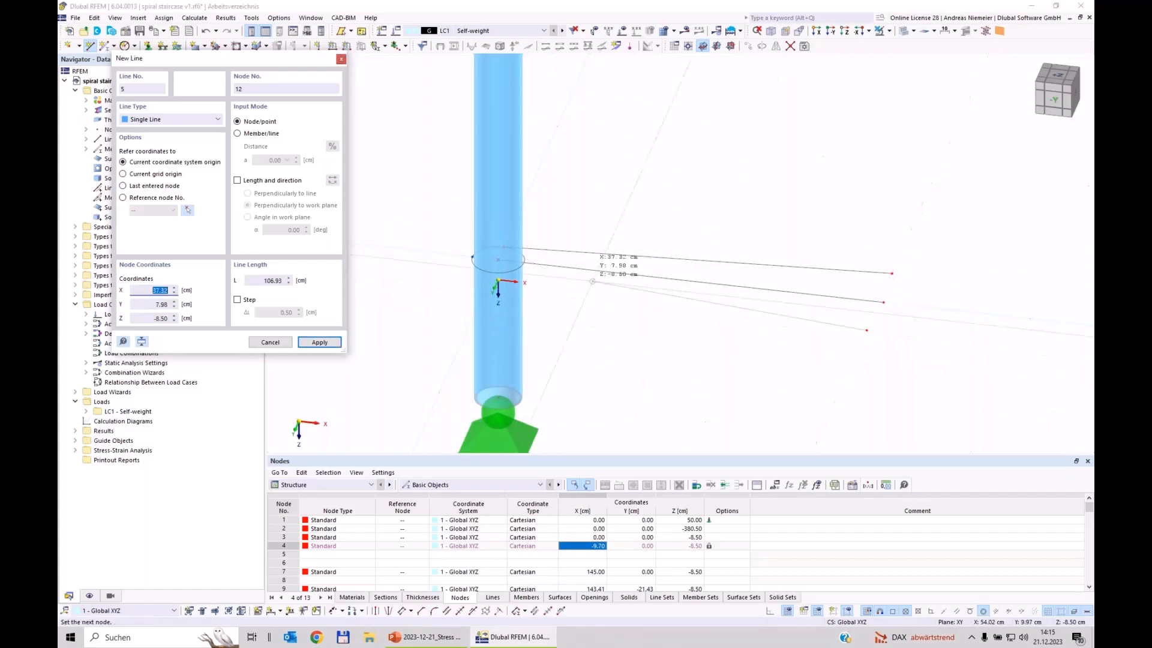
{"action": "scroll", "coordinate": [507, 253], "scroll_direction": "up", "scroll_amount": 3}
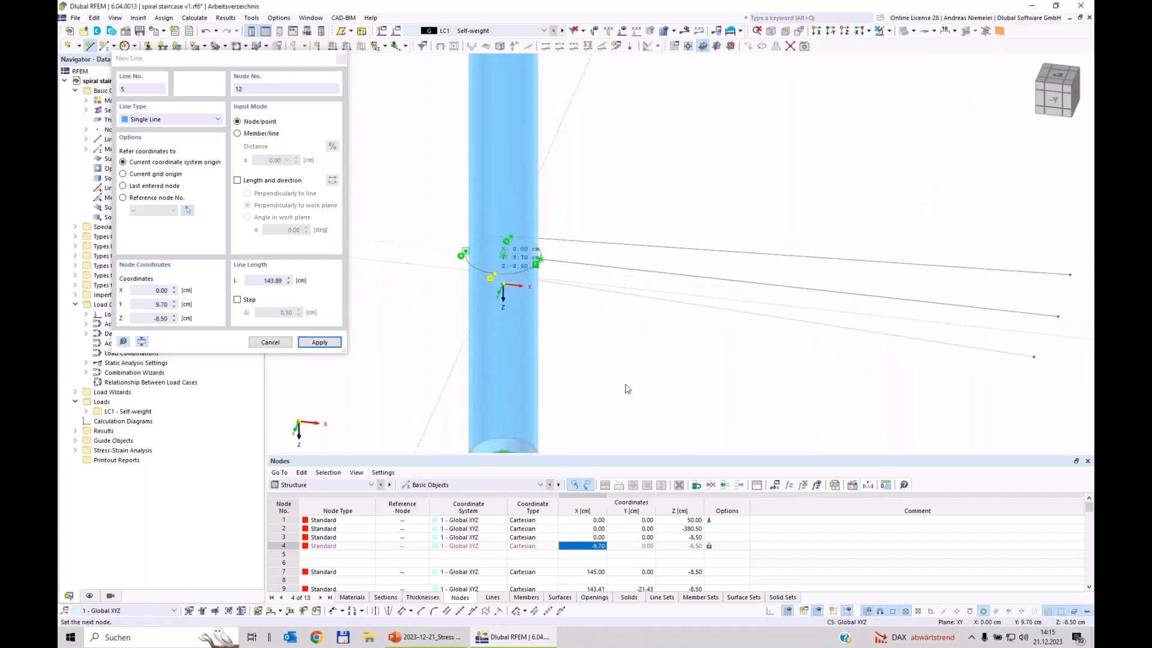
{"action": "left_click", "coordinate": [502, 254]}
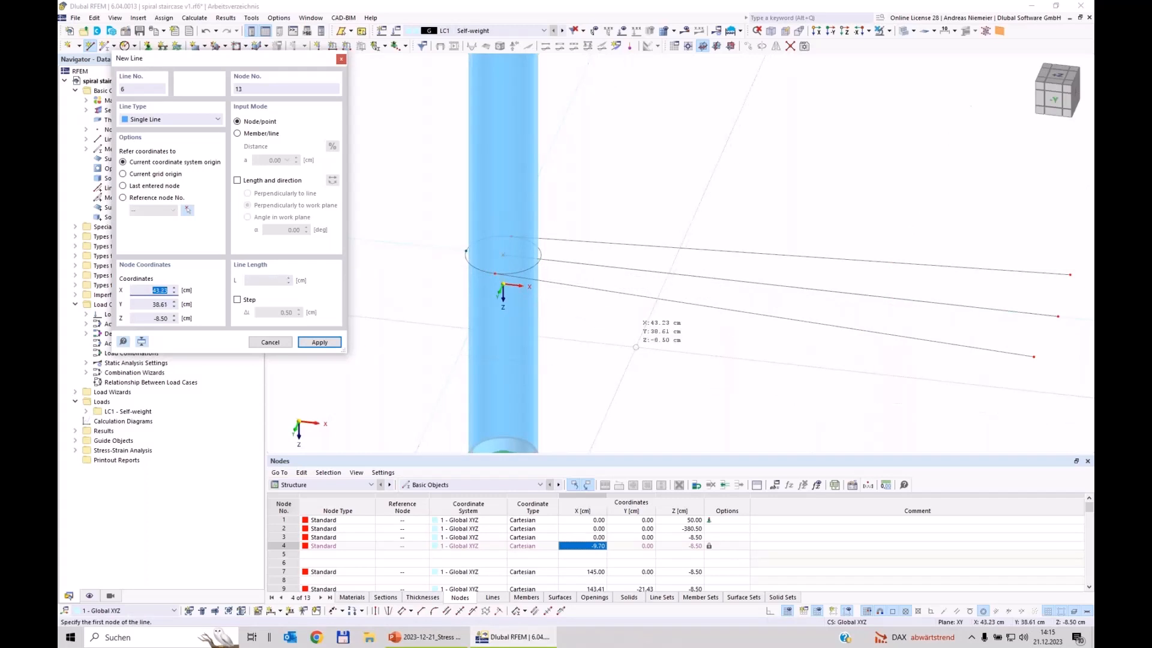
{"action": "right_click", "coordinate": [781, 223]}
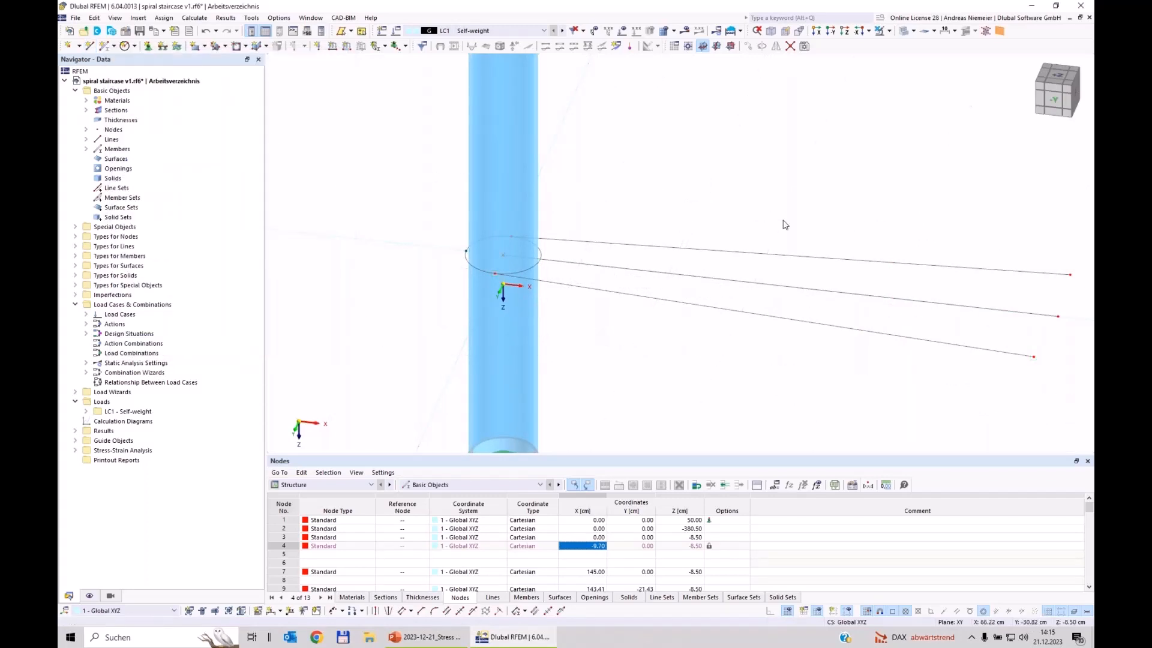
Close the tread's outer end with an arc via three nodes through the end nodes of the three radial lines
{"action": "left_click", "coordinate": [135, 47]}
{"action": "left_click", "coordinate": [149, 76]}
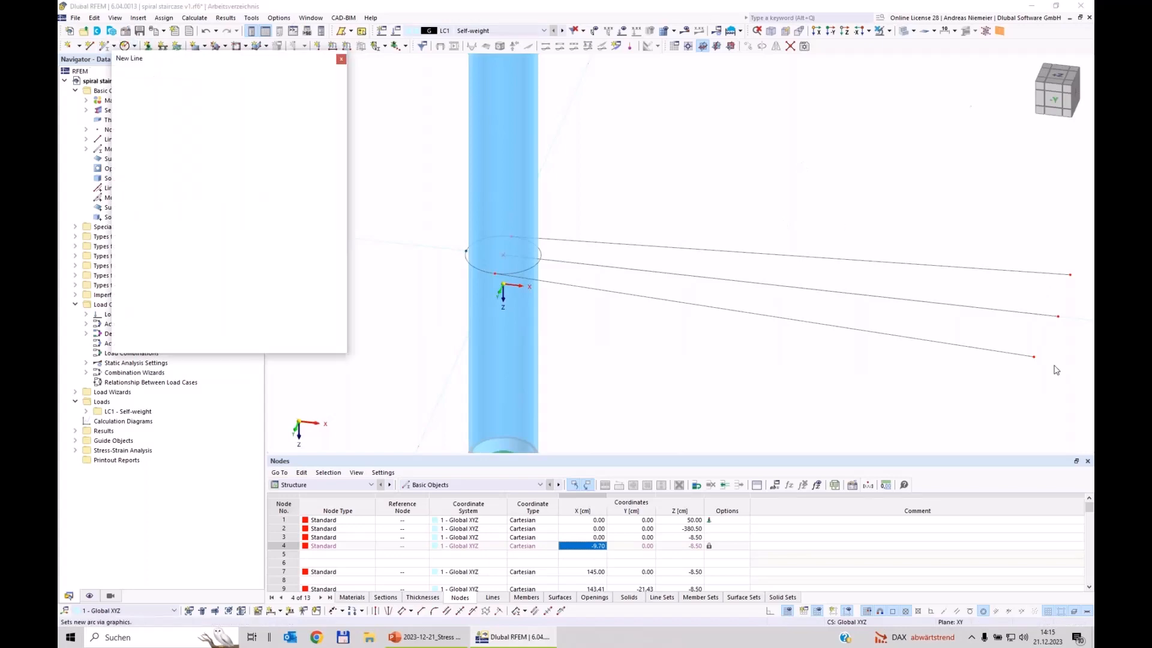
{"action": "left_click", "coordinate": [1058, 316]}
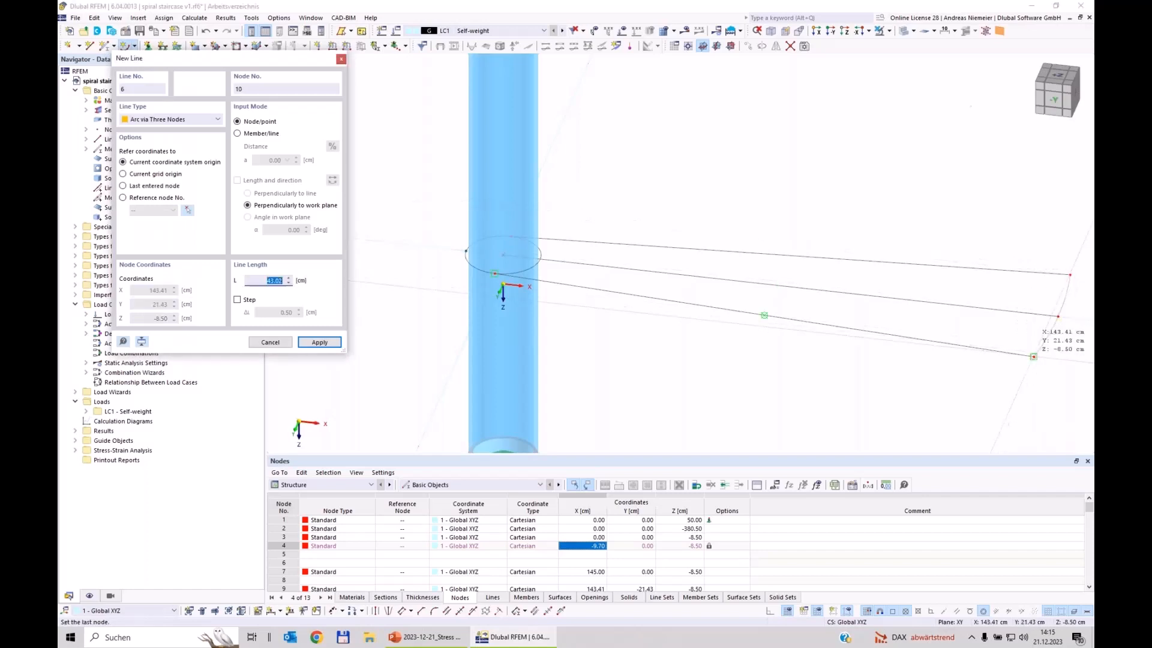
{"action": "left_click", "coordinate": [1033, 356]}
{"action": "left_click", "coordinate": [1034, 356]}
{"action": "key", "text": "Escape"}
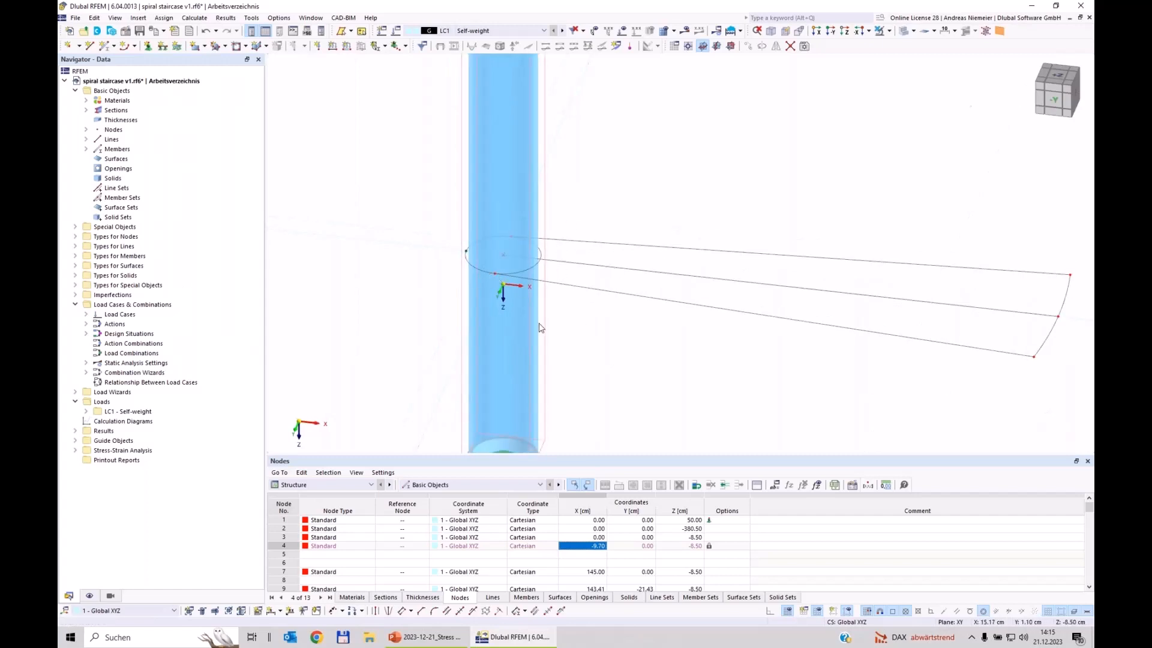
Switch to PowerPoint to check the tread picture on the content slide, return to RFEM and display the model as wireframe
{"action": "key", "text": "alt+Tab"}
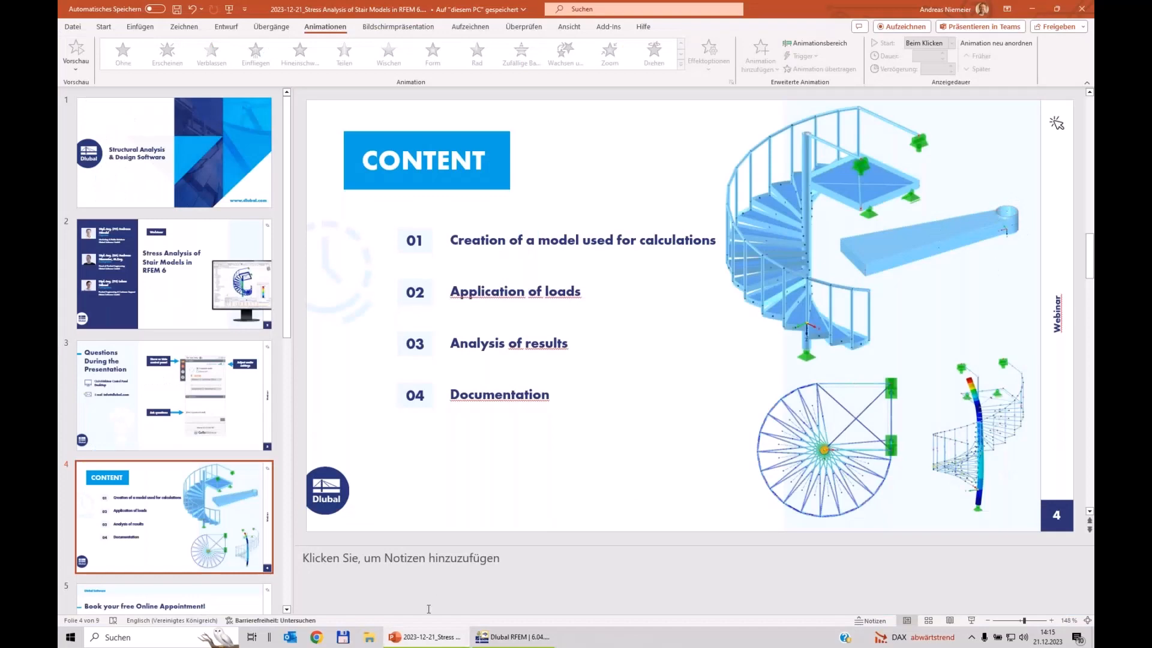
{"action": "left_click", "coordinate": [511, 637]}
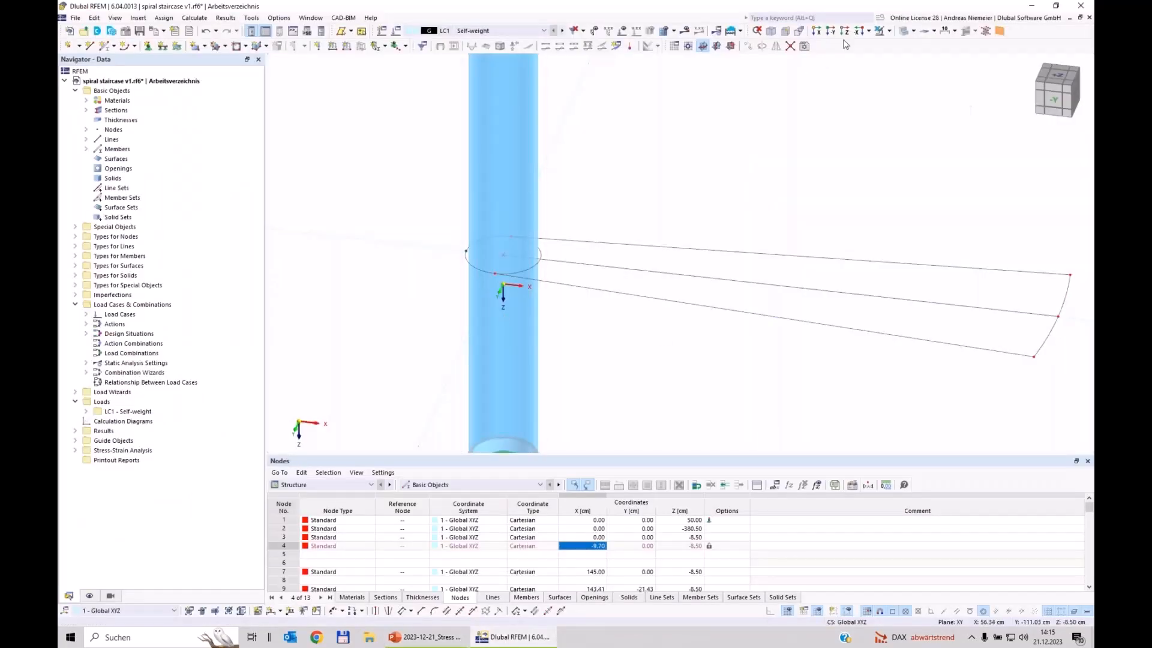
{"action": "left_click", "coordinate": [906, 30]}
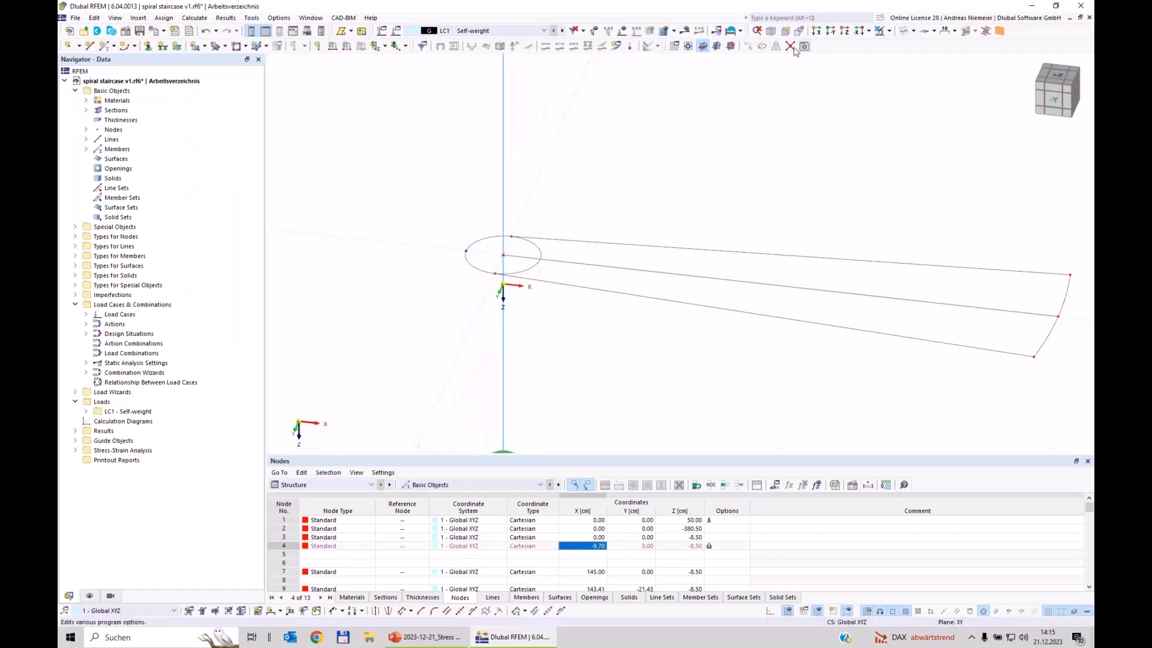
Delete the half of the inner circle on the negative X side together with its node at X -9.70 cm
{"action": "scroll", "coordinate": [513, 234], "scroll_direction": "up", "scroll_amount": 2}
{"action": "scroll", "coordinate": [508, 240], "scroll_direction": "up", "scroll_amount": 2}
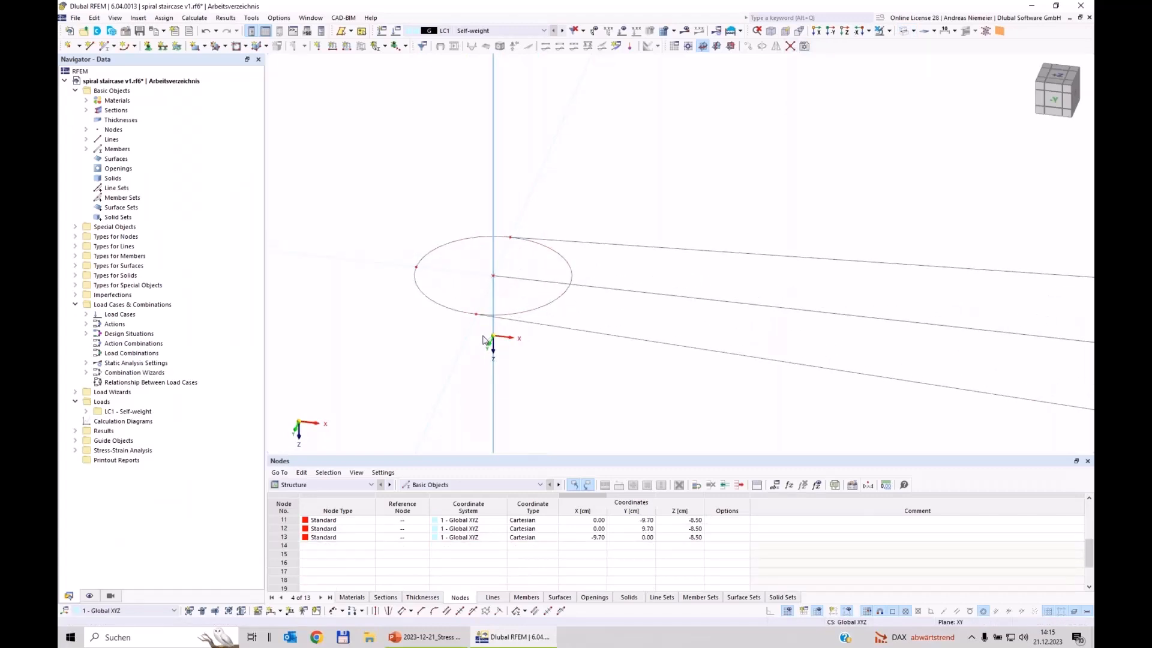
{"action": "left_click_drag", "start_coordinate": [429, 329], "coordinate": [379, 240]}
{"action": "key", "text": "Delete"}
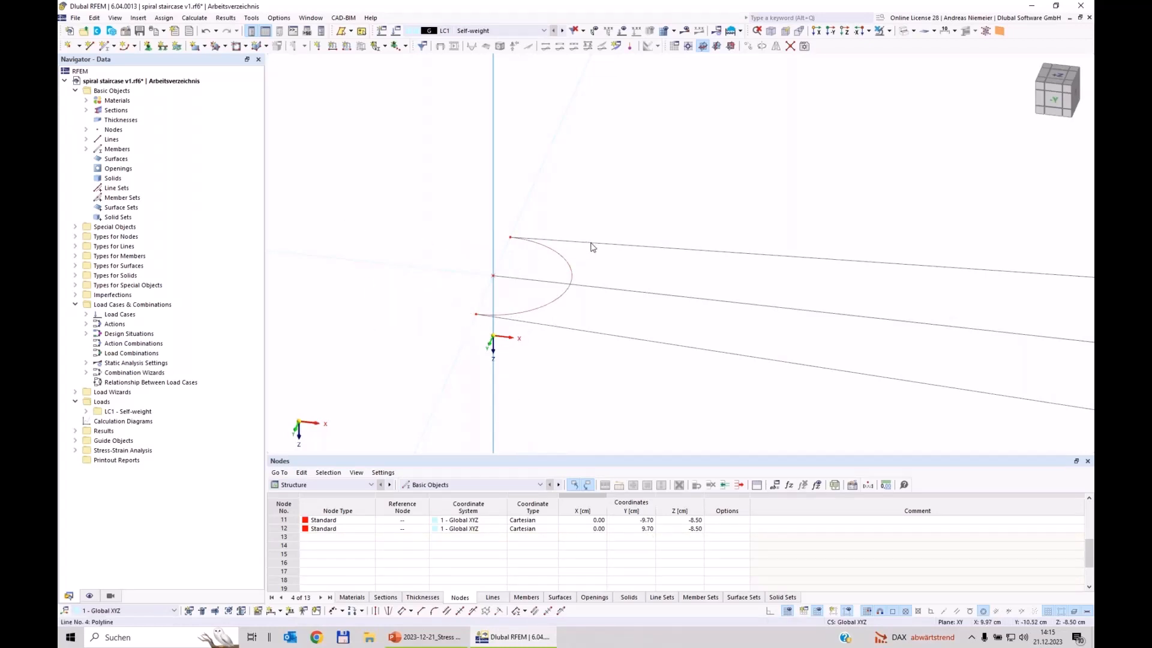
Divide the tread's centre line with 2 intermediate nodes and remove its inner and outer thirds, keeping the middle segment
{"action": "scroll", "coordinate": [484, 273], "scroll_direction": "down", "scroll_amount": 3}
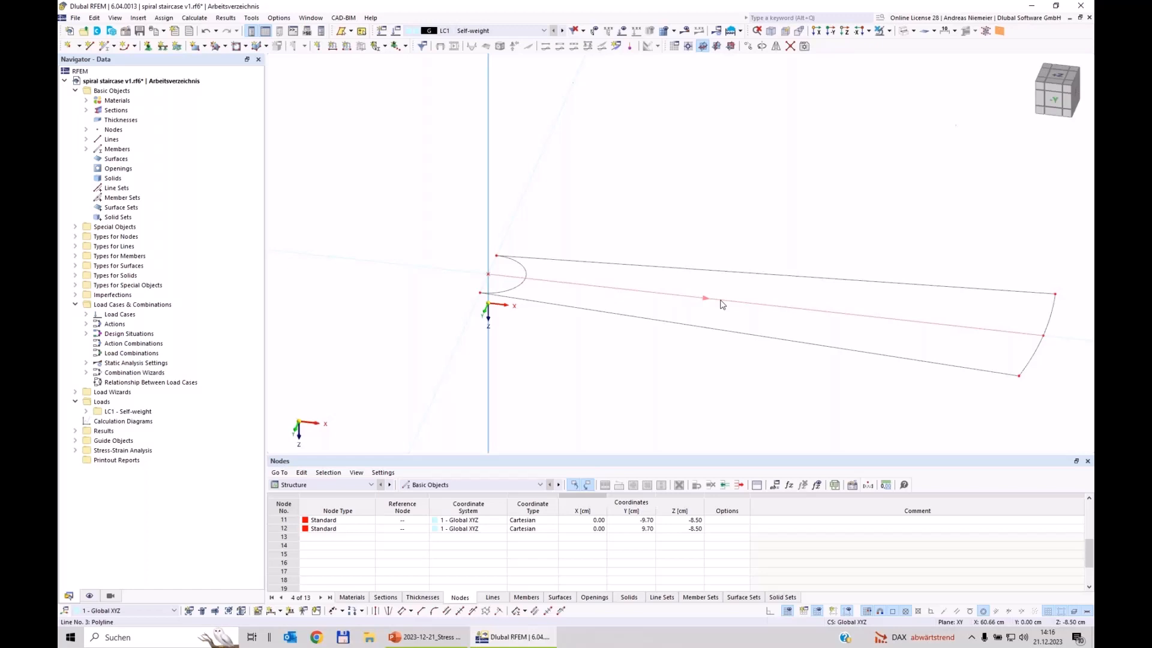
{"action": "right_click", "coordinate": [778, 309]}
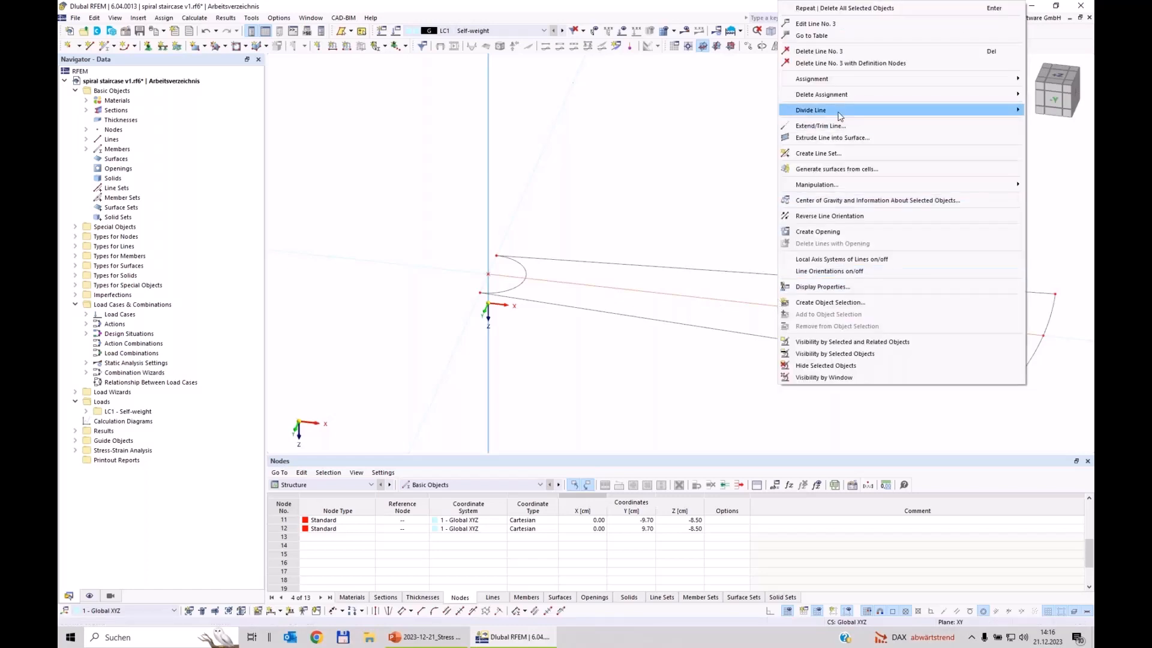
{"action": "mouse_move", "coordinate": [783, 105]}
{"action": "left_click", "coordinate": [722, 122]}
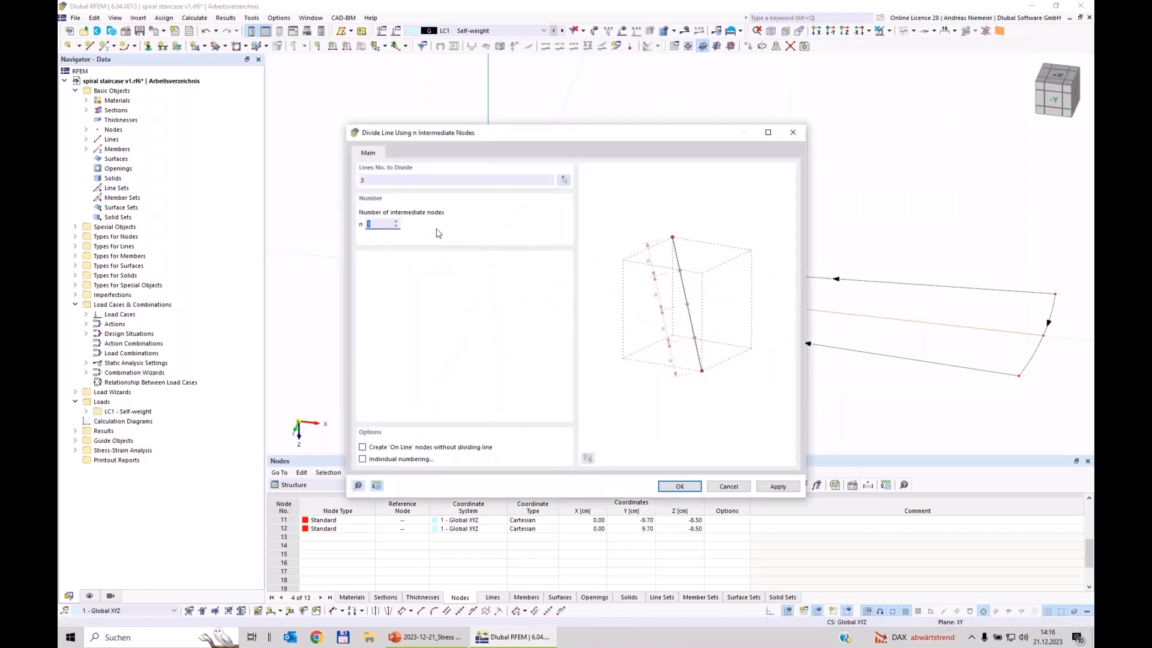
{"action": "left_click", "coordinate": [669, 486]}
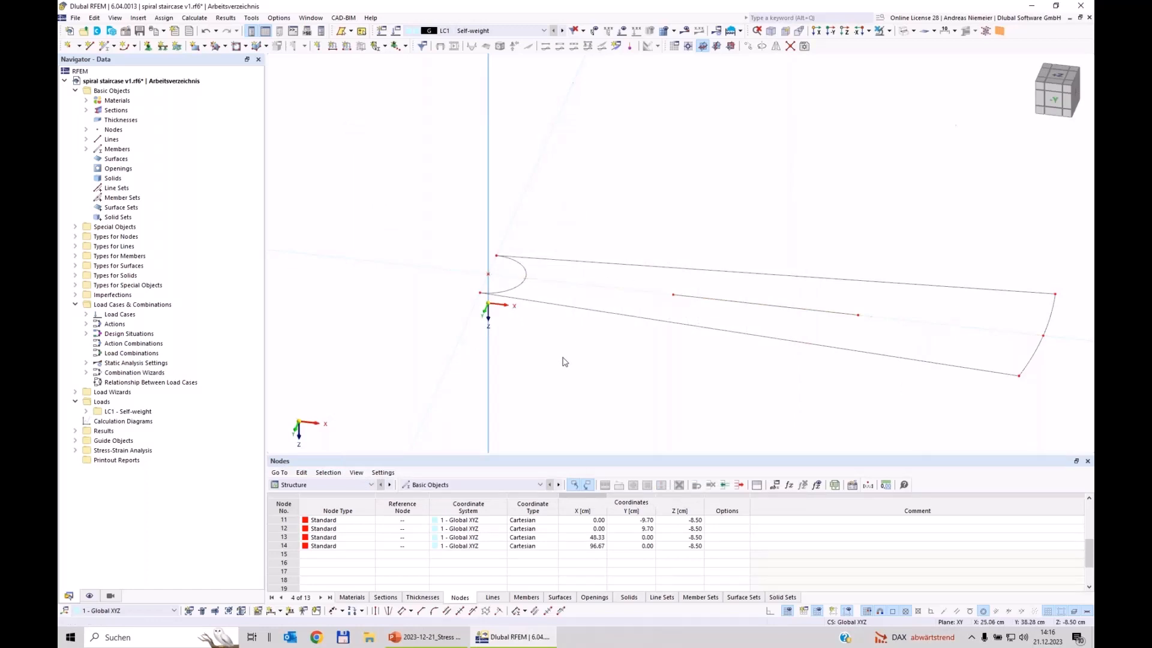
{"action": "middle_click_drag", "start_coordinate": [663, 380], "coordinate": [604, 362]}
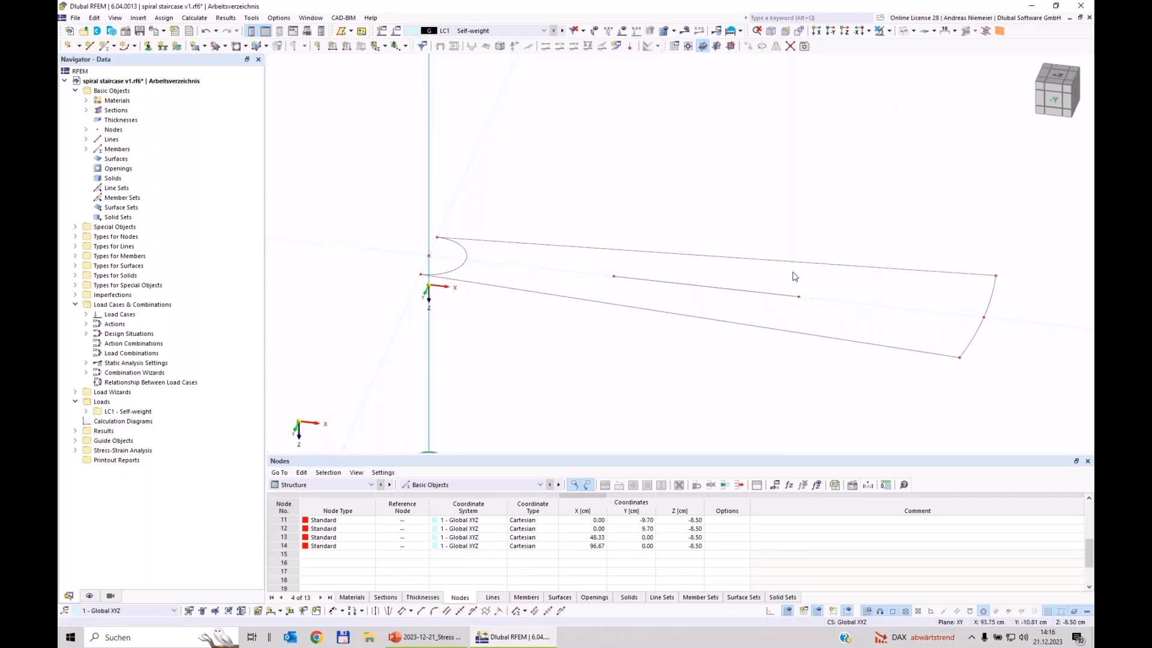
Edit the tread's two edge lines and outer arc together and enable the Member option for all three
{"action": "left_click_drag", "start_coordinate": [1035, 388], "coordinate": [913, 238]}
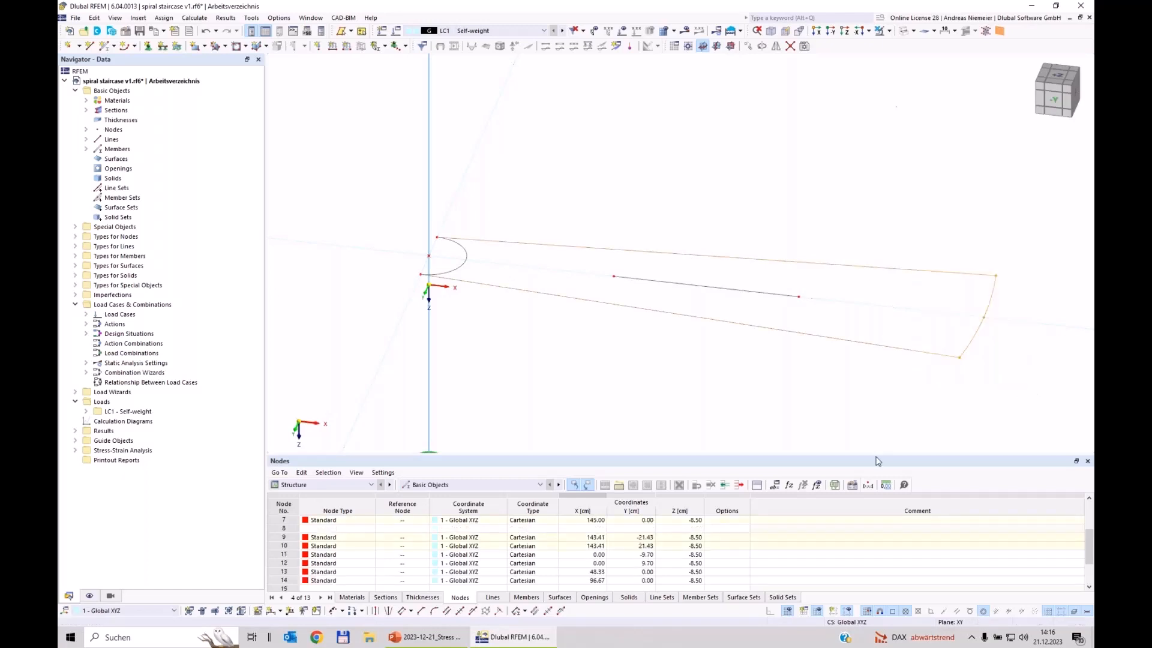
{"action": "right_click", "coordinate": [860, 348]}
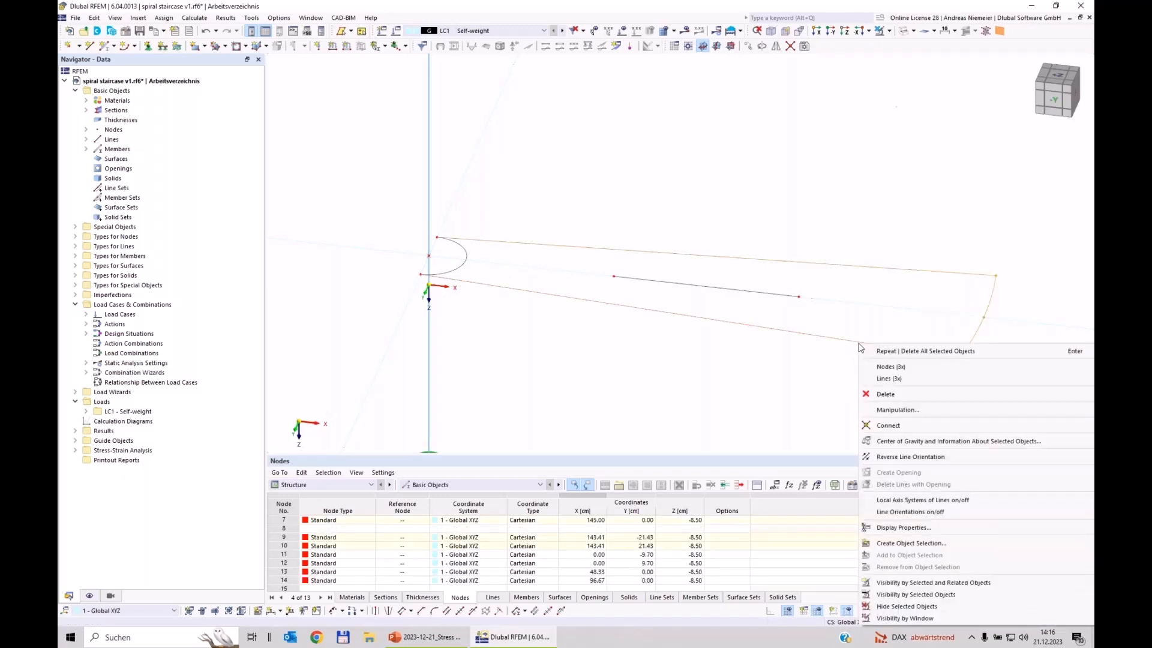
{"action": "mouse_move", "coordinate": [880, 385]}
{"action": "left_click", "coordinate": [826, 379]}
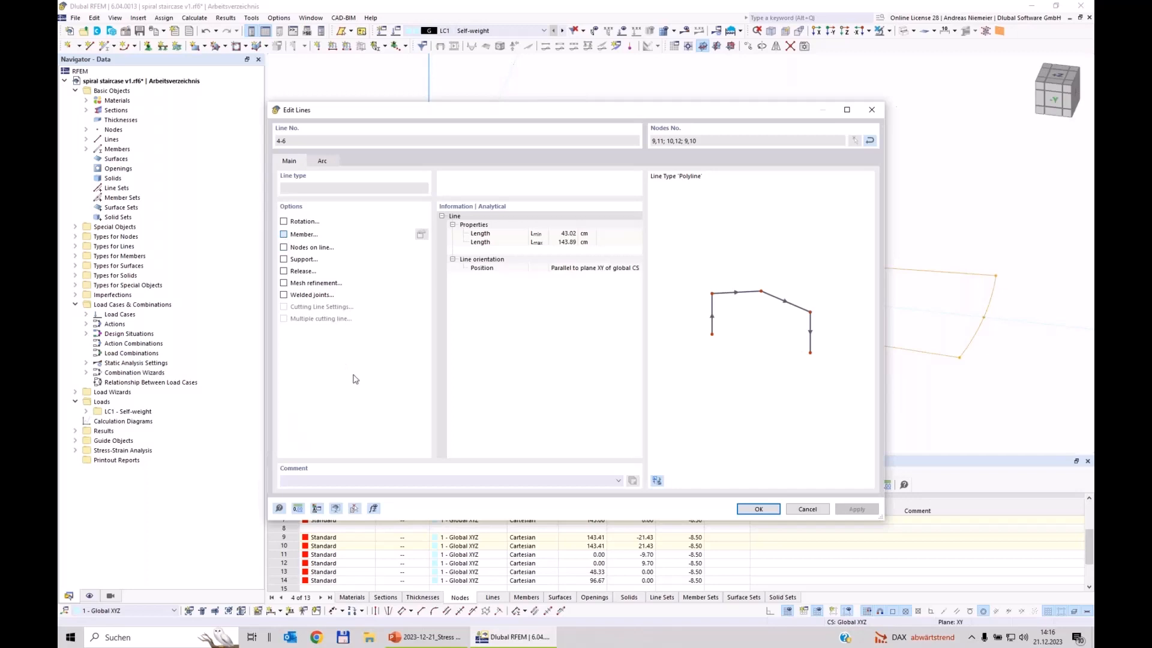
{"action": "left_click", "coordinate": [283, 234]}
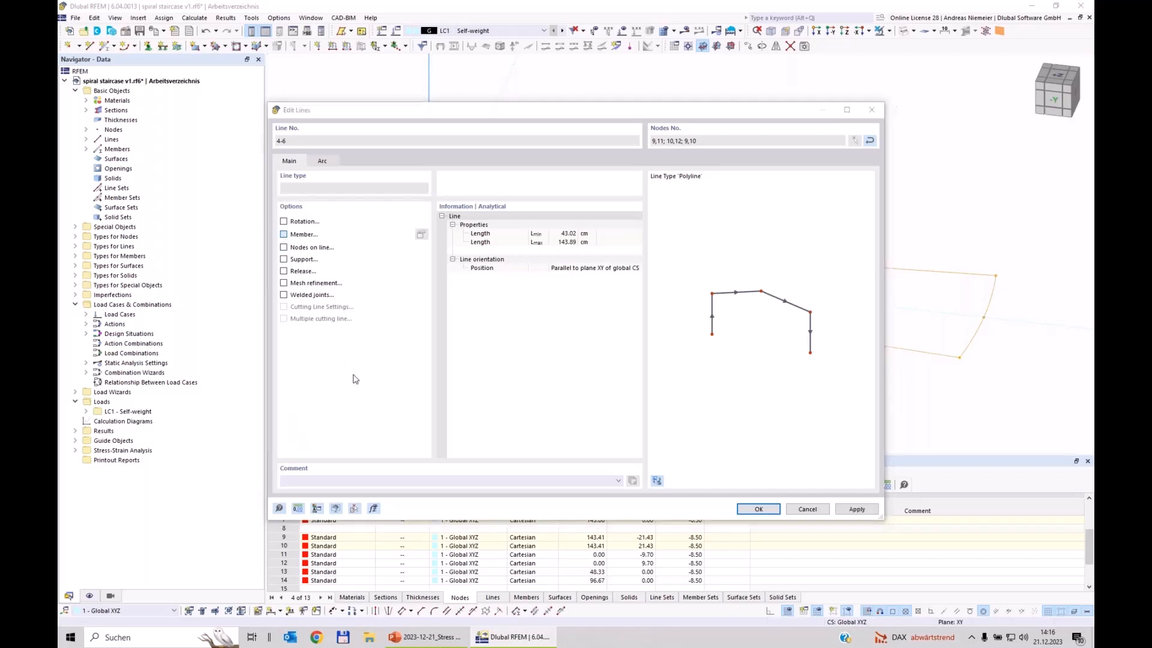
Assign the new member the flat steel section FL 120x5x4.71 from EN 10058:2003, ArcelorMittal, in S235
{"action": "left_click", "coordinate": [307, 143]}
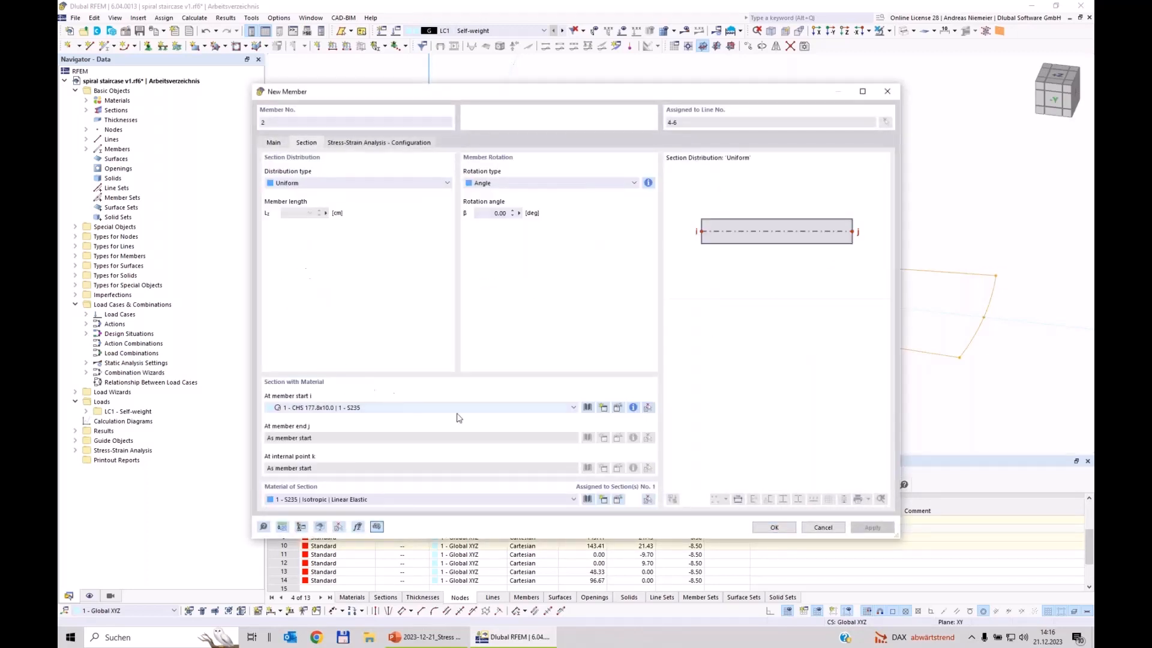
{"action": "left_click", "coordinate": [588, 408]}
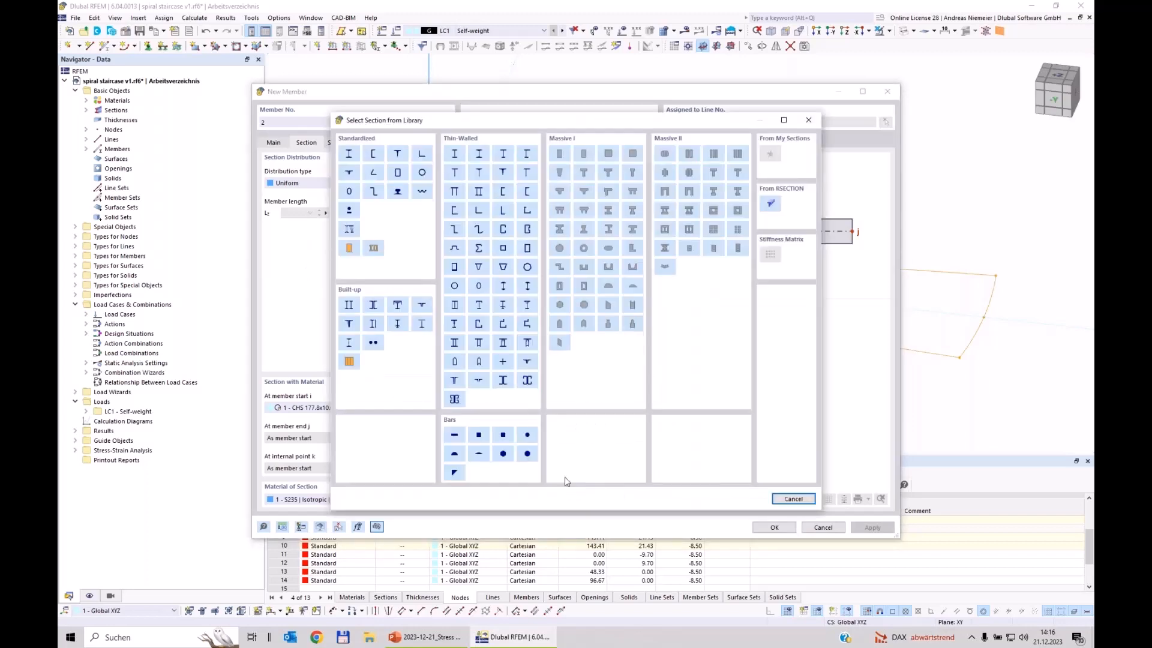
{"action": "left_click", "coordinate": [349, 210]}
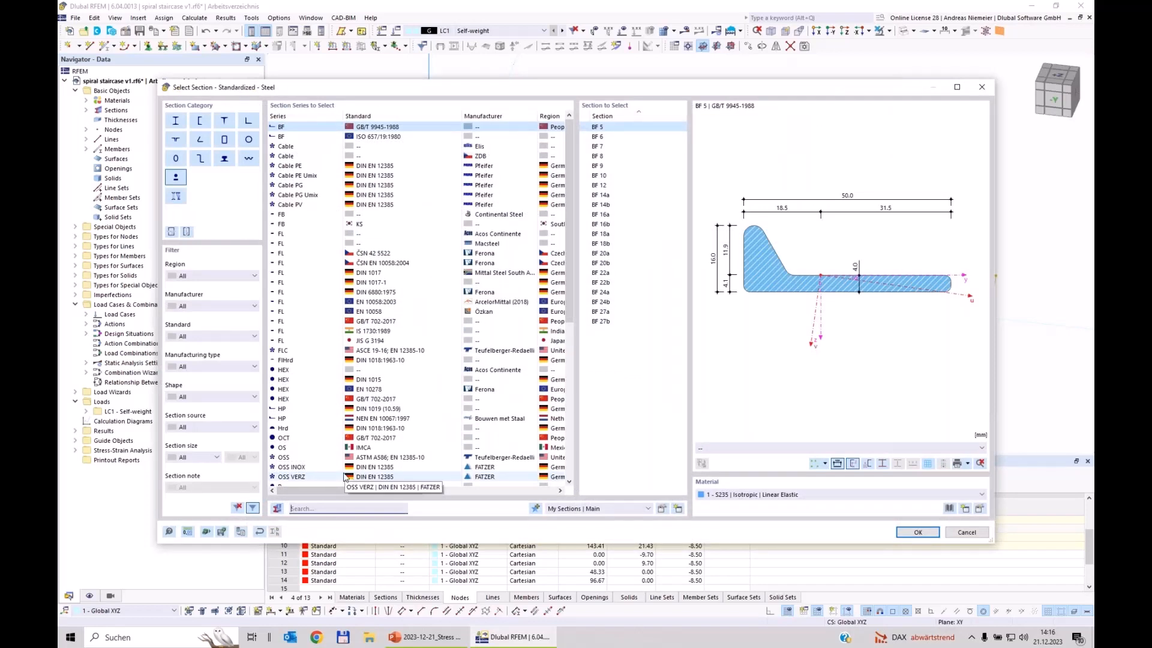
{"action": "type", "text": "120"}
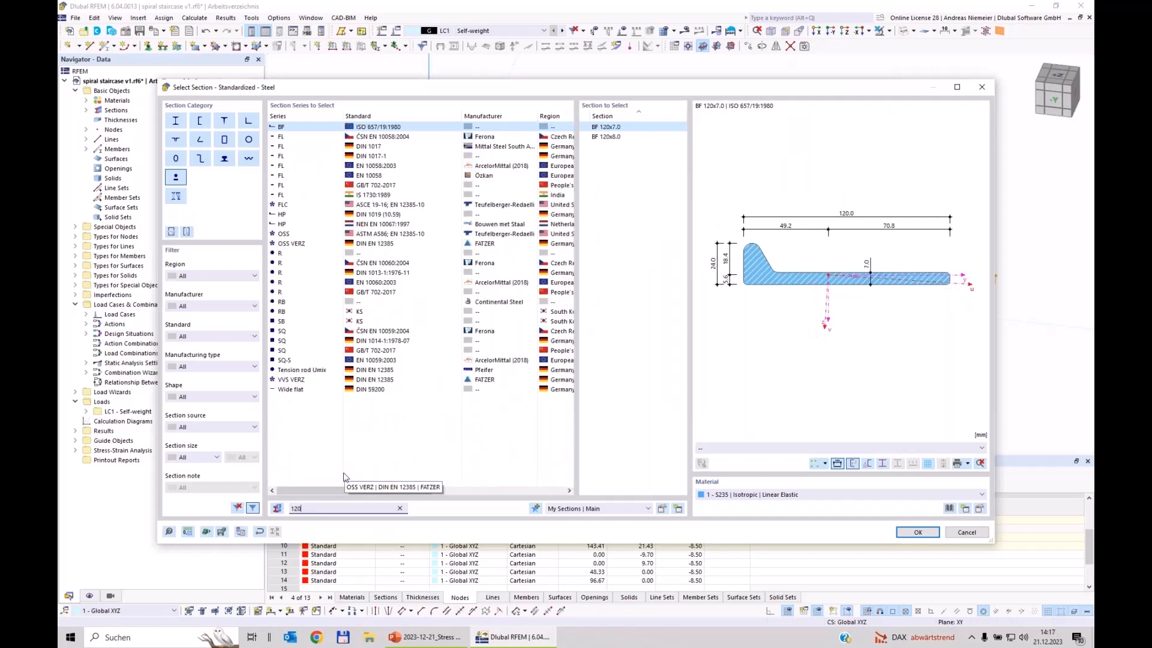
{"action": "type", "text": "x5"}
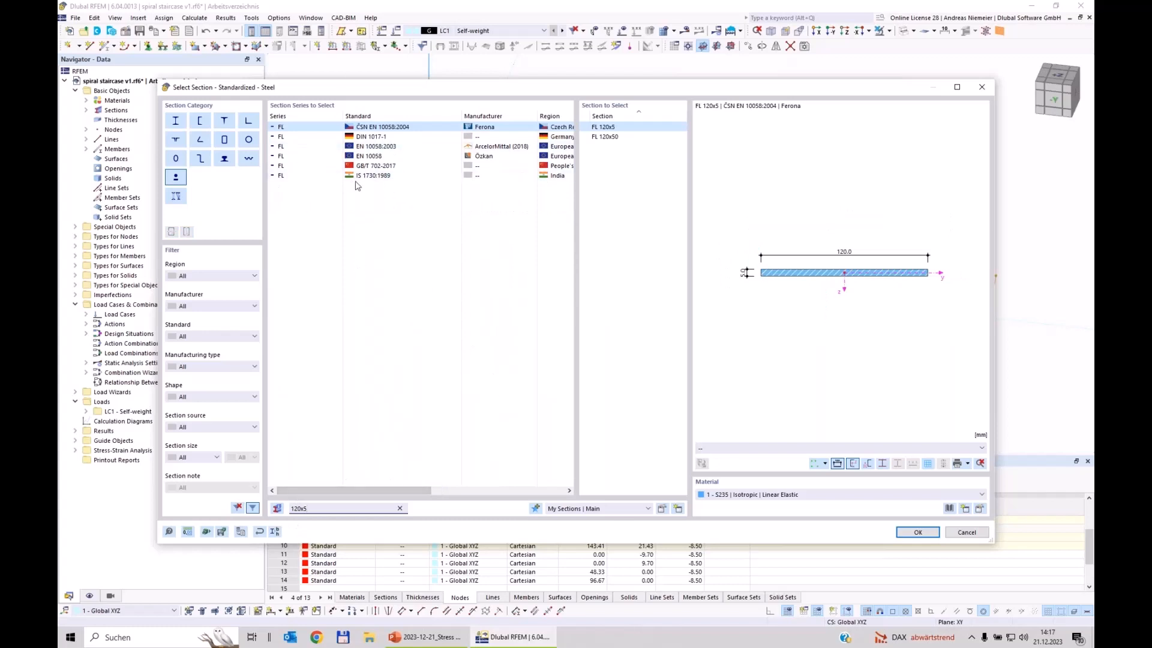
{"action": "left_click", "coordinate": [414, 148]}
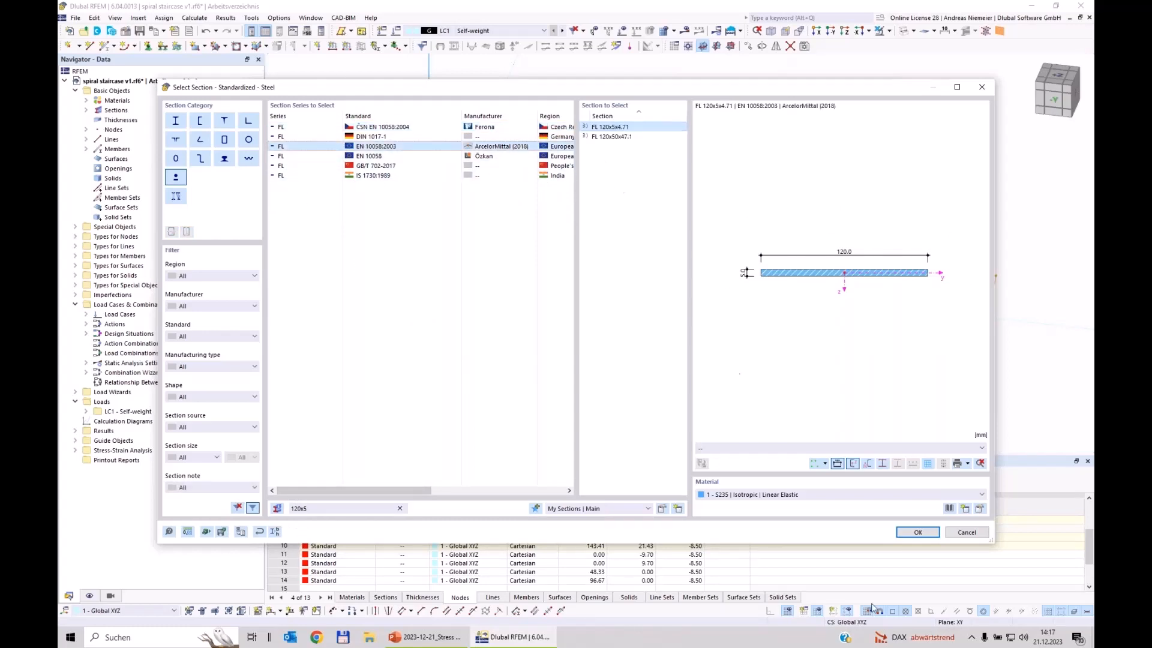
{"action": "left_click", "coordinate": [917, 532]}
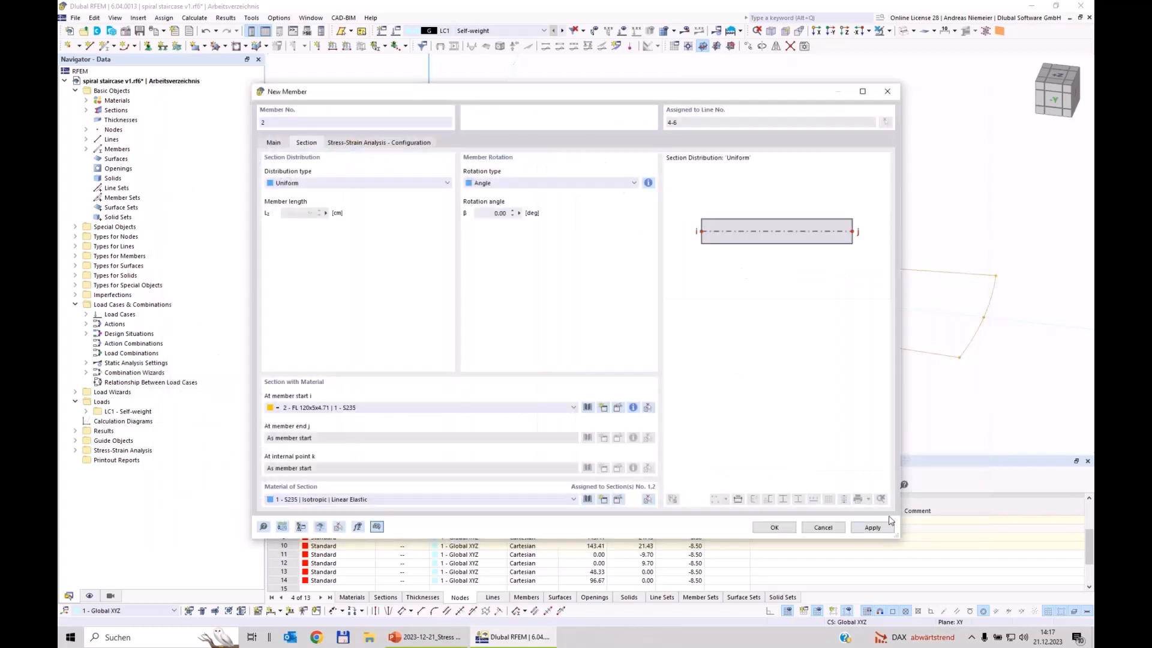
Rotate the flat section so it stands upright and create the members on the three tread lines
{"action": "left_click", "coordinate": [497, 214]}
{"action": "left_click", "coordinate": [765, 526]}
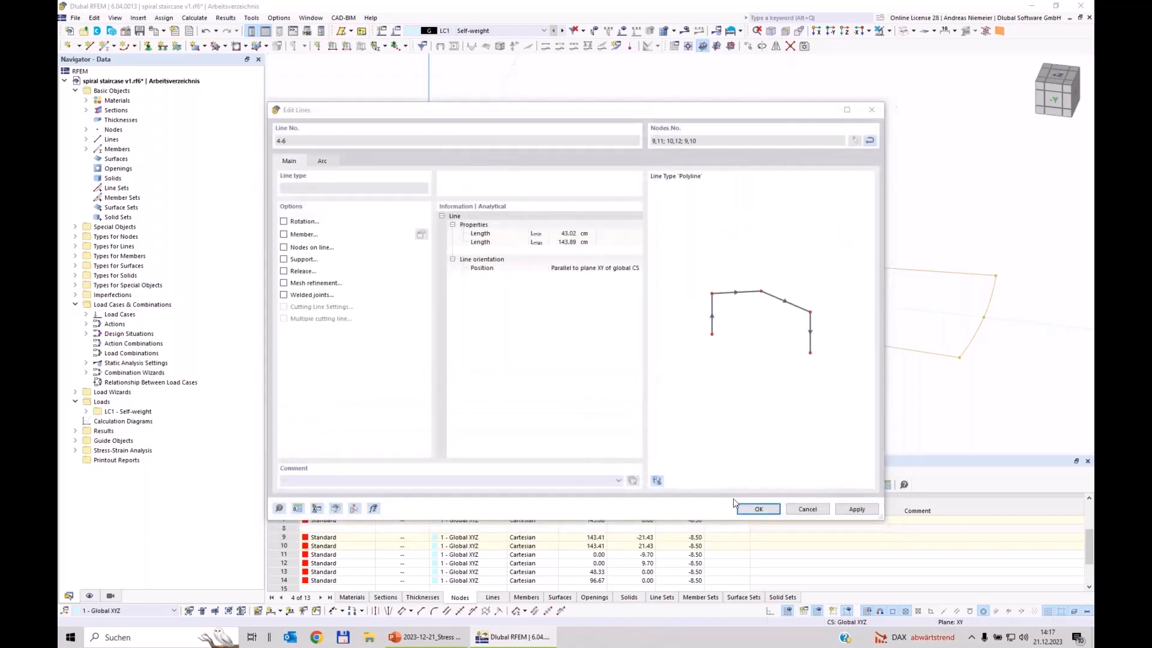
{"action": "left_click", "coordinate": [756, 510]}
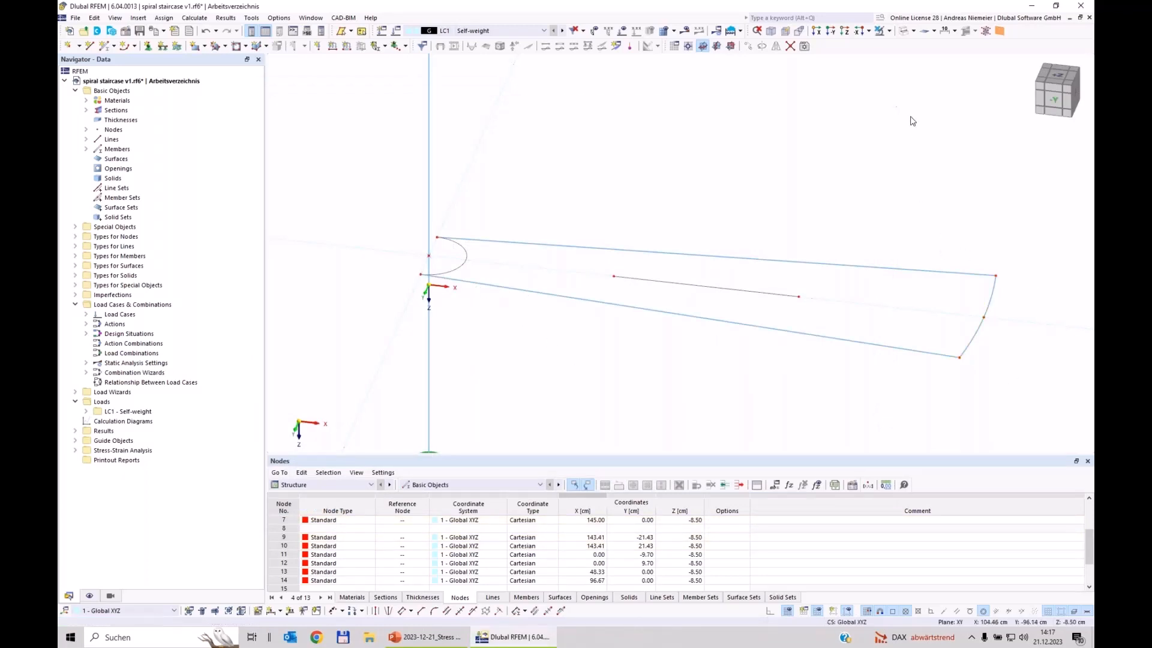
Check the orientation of the tread's flat steel members in the solid display and return to wireframe
{"action": "left_click", "coordinate": [906, 30]}
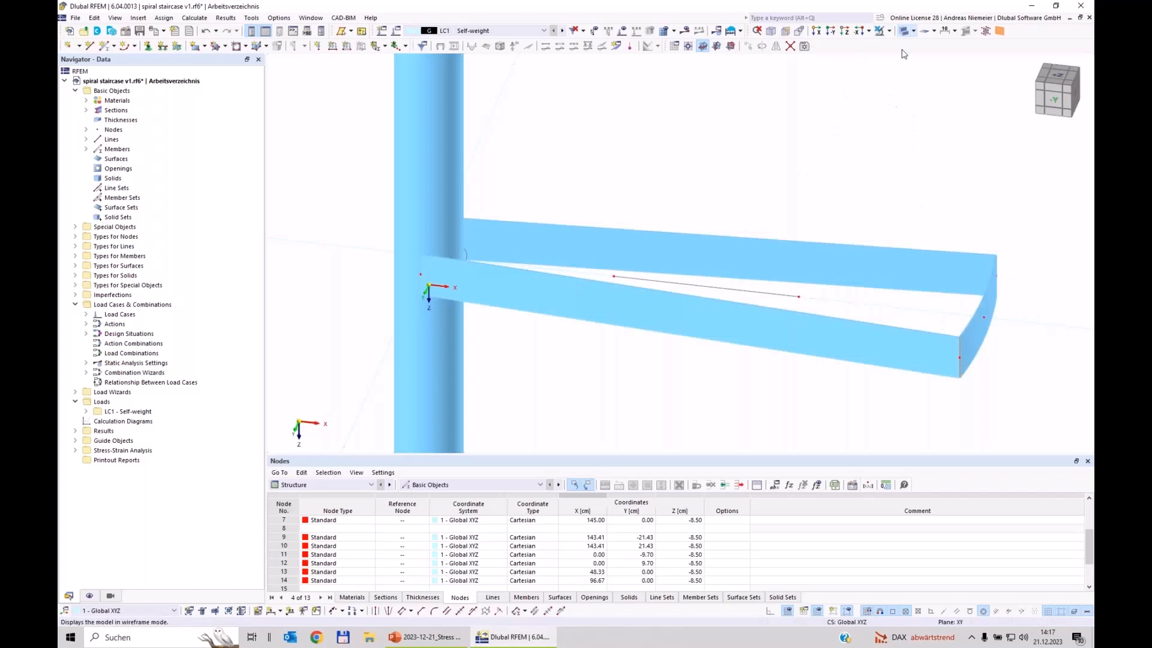
{"action": "left_click", "coordinate": [792, 310]}
{"action": "left_click", "coordinate": [903, 32]}
{"action": "left_click", "coordinate": [903, 37]}
Connect the inner end nodes of both tread edges to the column's centre node at Z -8.50 cm with members of type Rigid
{"action": "middle_click_drag", "start_coordinate": [765, 173], "coordinate": [740, 215], "text": "ctrl"}
{"action": "scroll", "coordinate": [433, 216], "scroll_direction": "up", "scroll_amount": 4}
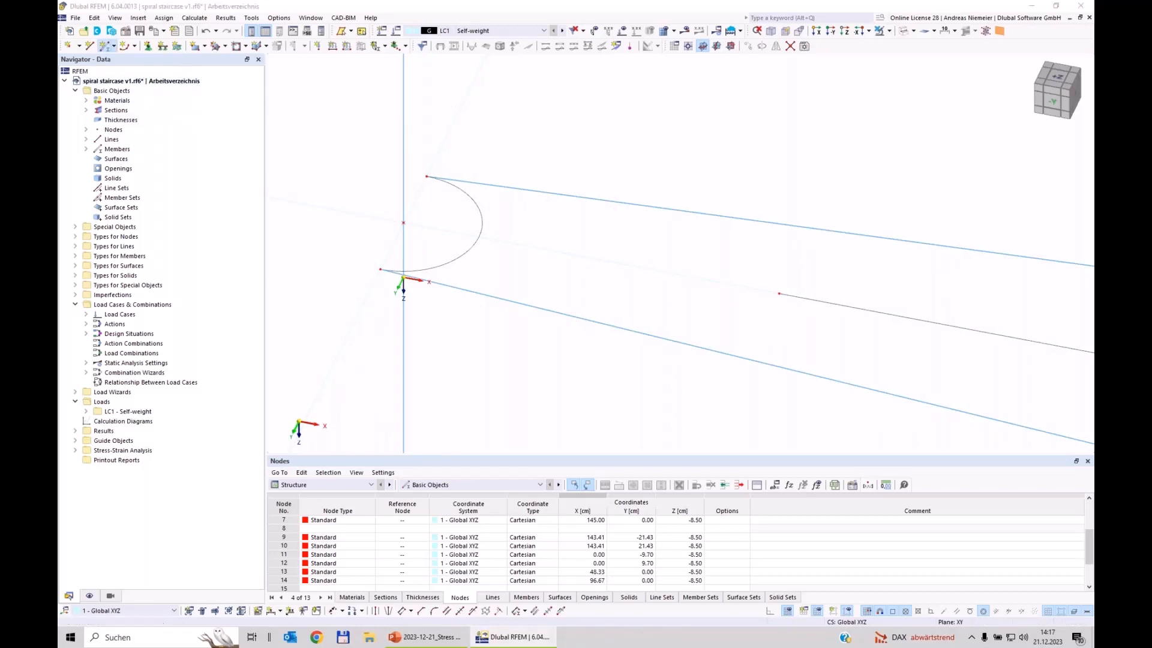
{"action": "left_click", "coordinate": [327, 173]}
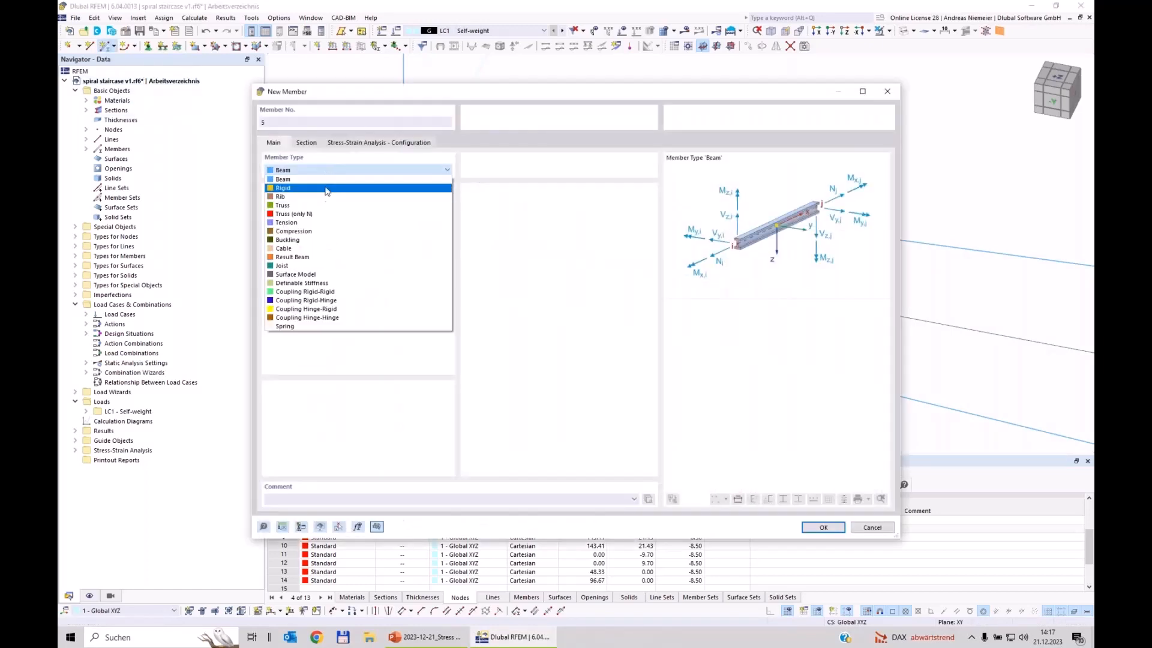
{"action": "left_click", "coordinate": [289, 180]}
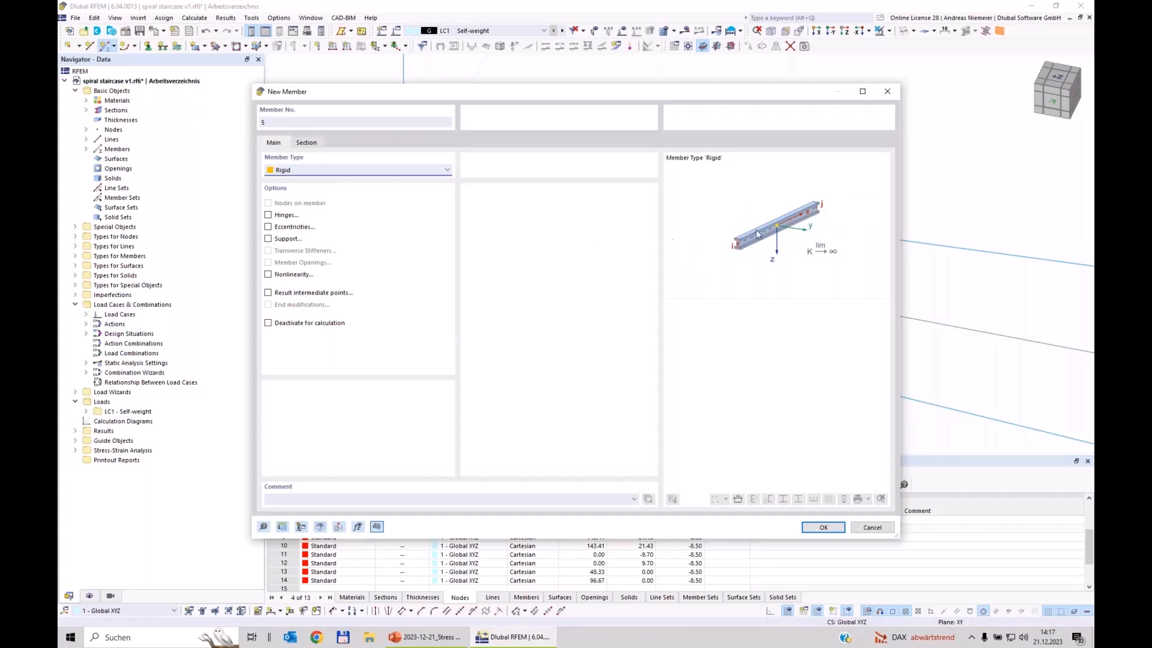
{"action": "left_click", "coordinate": [822, 527]}
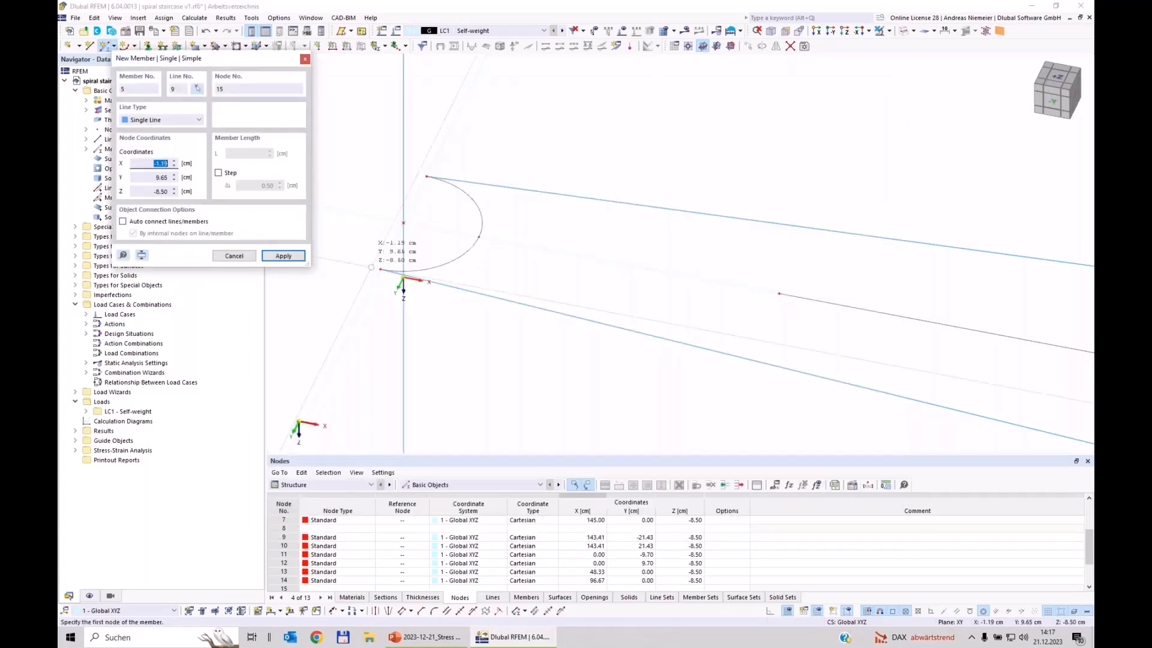
{"action": "left_click", "coordinate": [380, 270]}
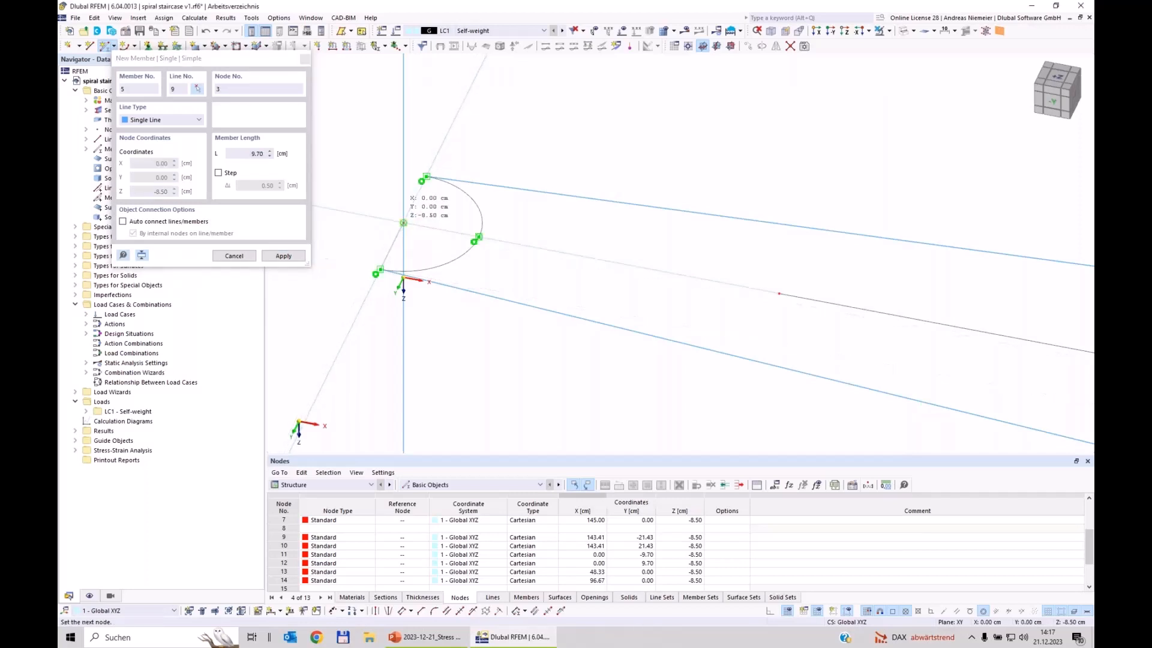
{"action": "left_click", "coordinate": [427, 178]}
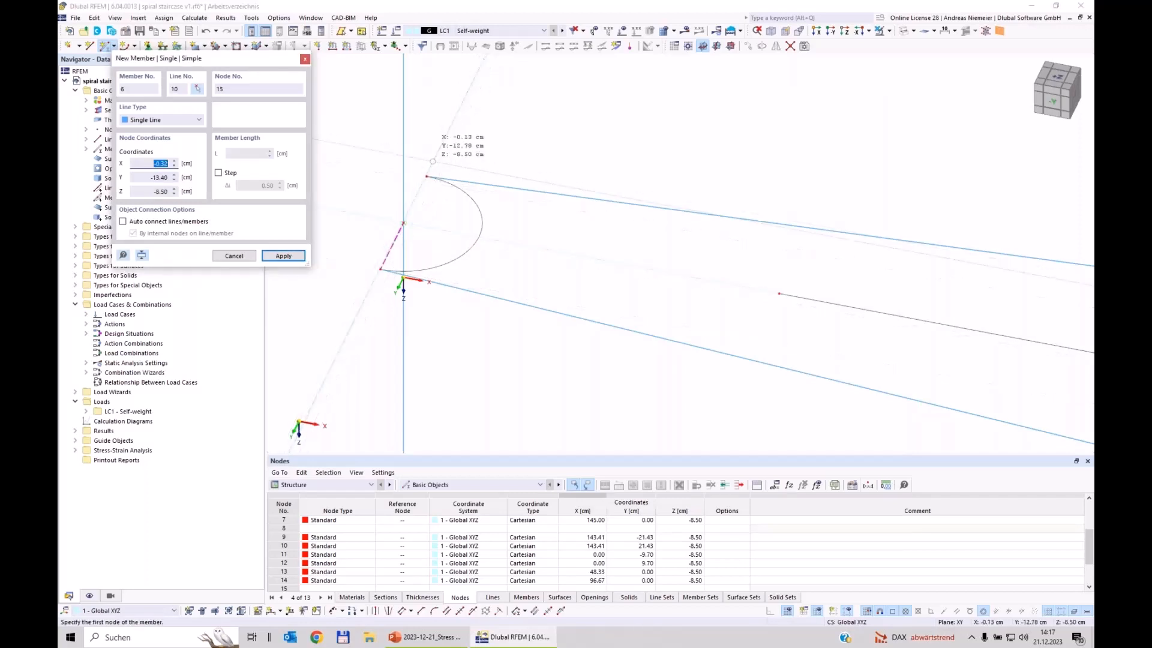
{"action": "left_click", "coordinate": [403, 223]}
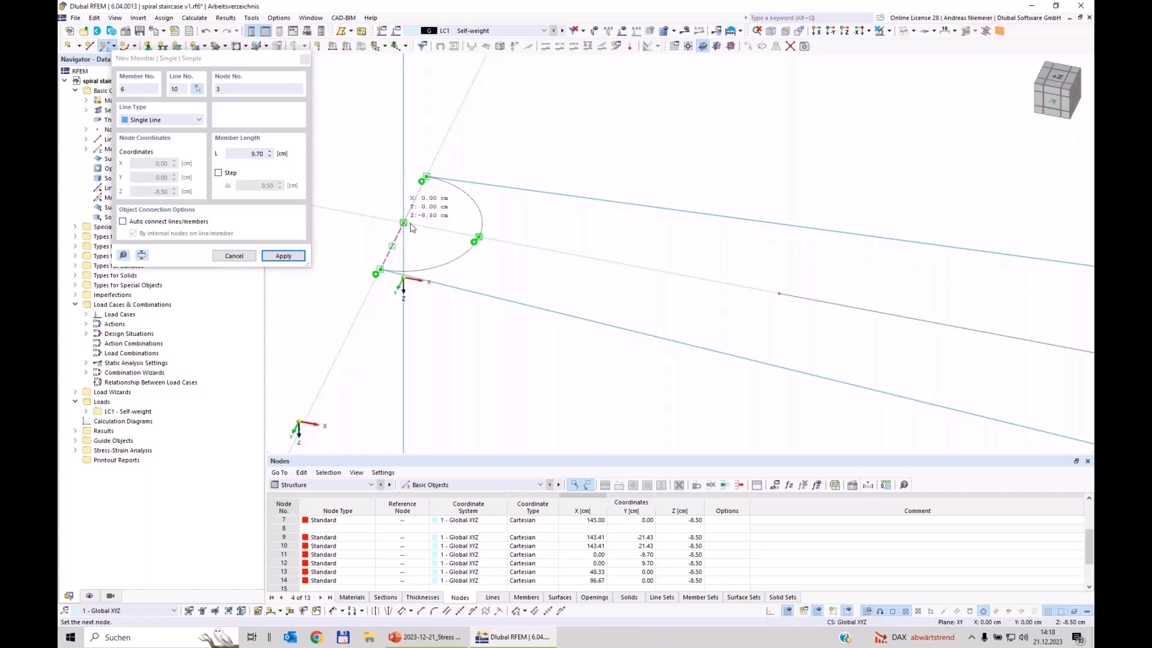
{"action": "key", "text": "Escape"}
{"action": "key", "text": "Escape"}
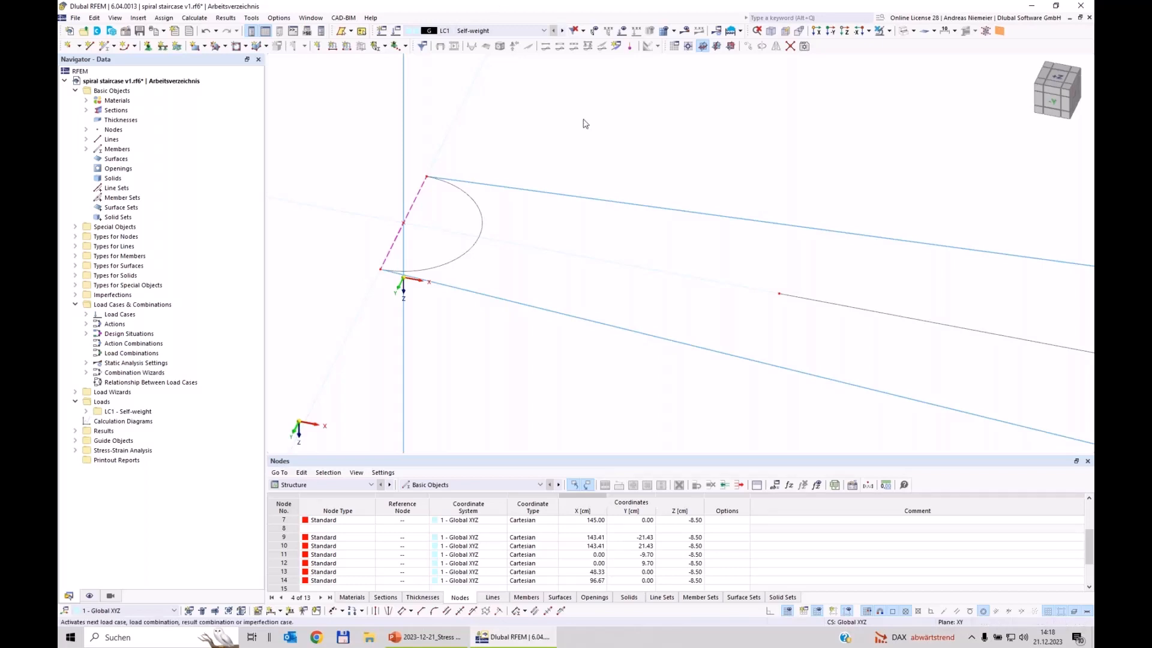
Inspect the complete tread frame and its connection to the column in the solid display, then restore the wireframe display
{"action": "scroll", "coordinate": [434, 228], "scroll_direction": "down", "scroll_amount": 3}
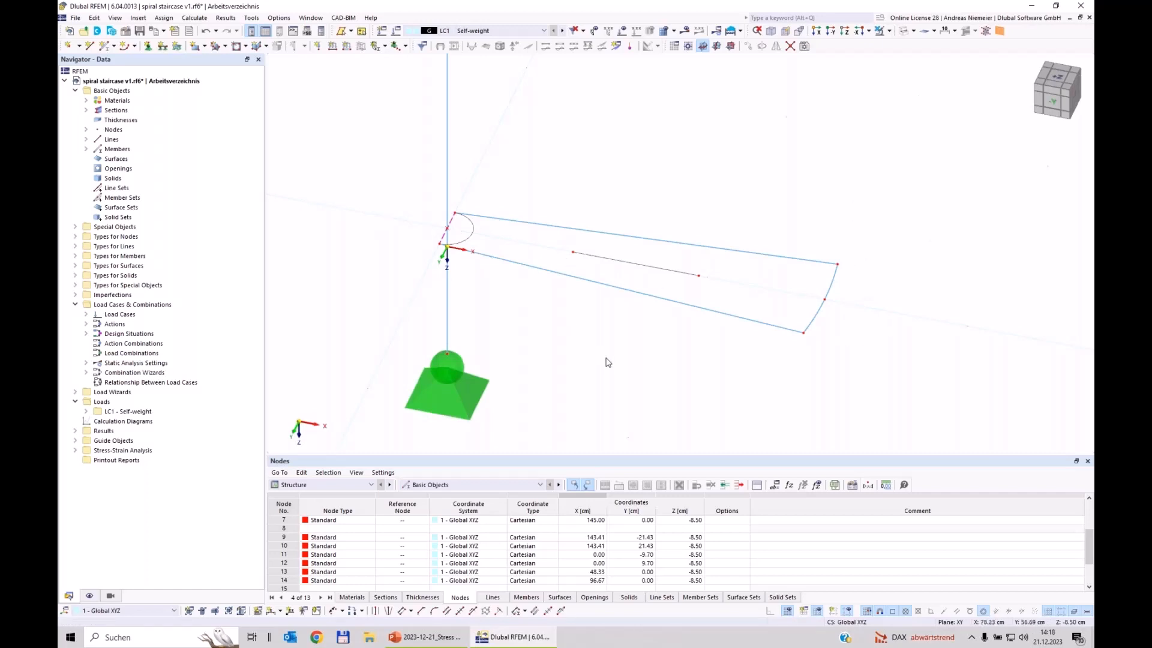
{"action": "mouse_move", "coordinate": [677, 362]}
{"action": "middle_mouse_down", "text": "ctrl"}
{"action": "mouse_move", "coordinate": [648, 354]}
{"action": "mouse_move", "coordinate": [663, 344]}
{"action": "mouse_move", "coordinate": [673, 370]}
{"action": "middle_mouse_up", "text": "ctrl"}
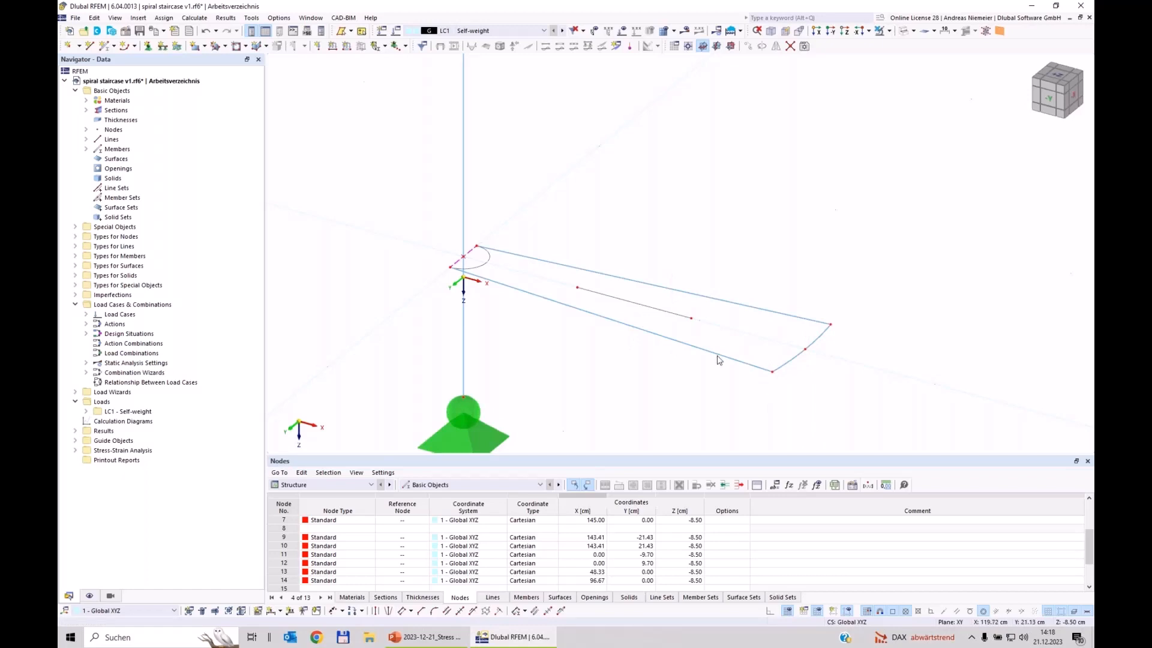
{"action": "left_click", "coordinate": [903, 32]}
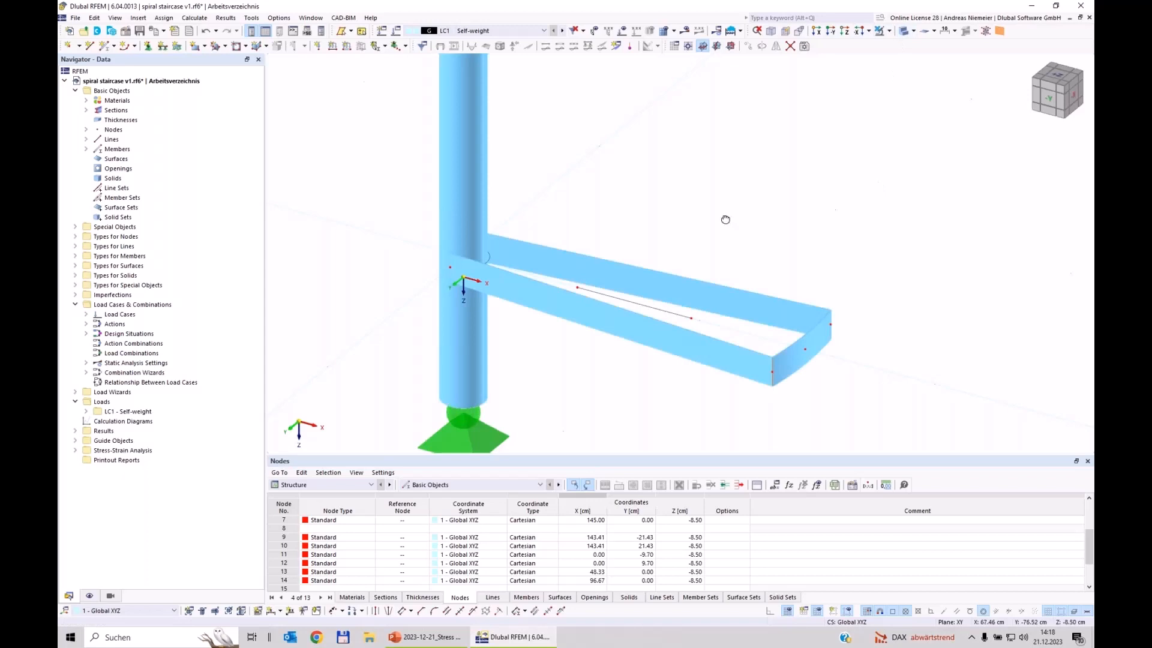
{"action": "middle_click_drag", "start_coordinate": [726, 220], "coordinate": [732, 353], "text": "ctrl"}
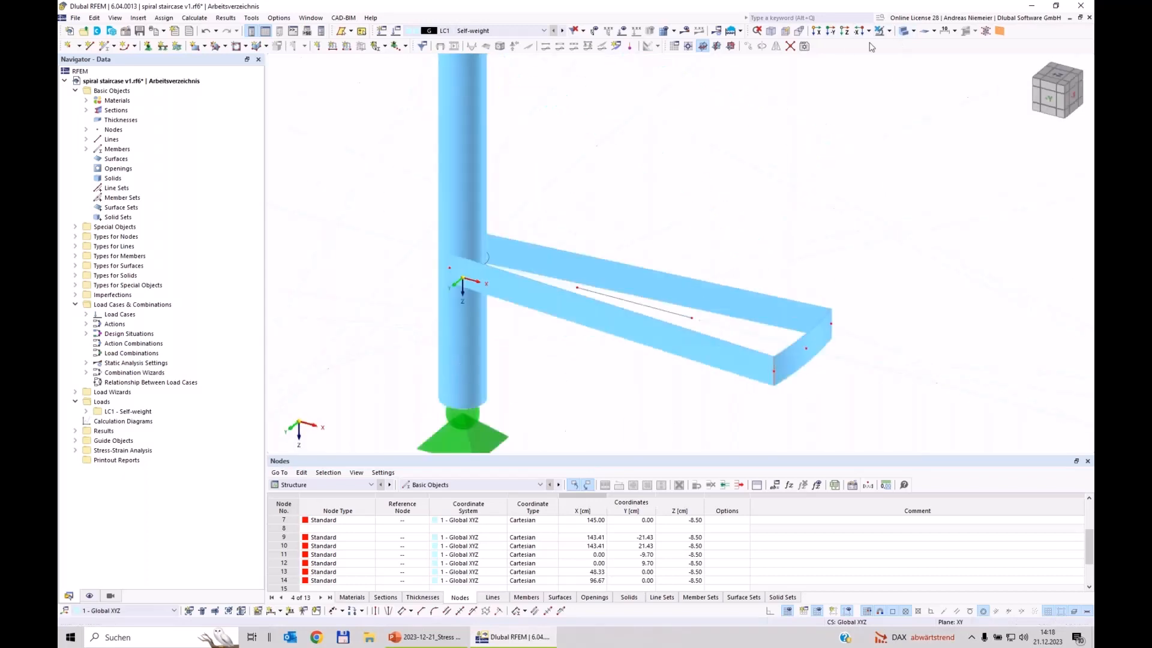
{"action": "left_click", "coordinate": [904, 30]}
{"action": "left_click", "coordinate": [904, 31]}
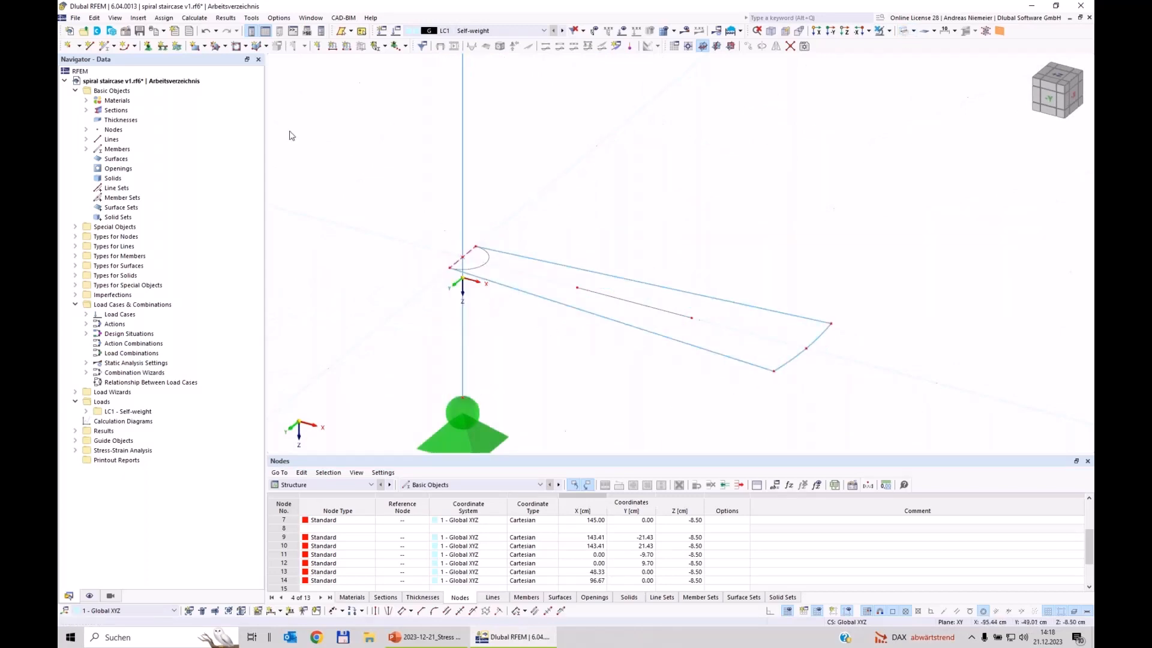
Create a surface of stiffness type Load Transfer bounded by the tread's two edges and its inner and outer arcs
{"action": "left_click", "coordinate": [204, 47]}
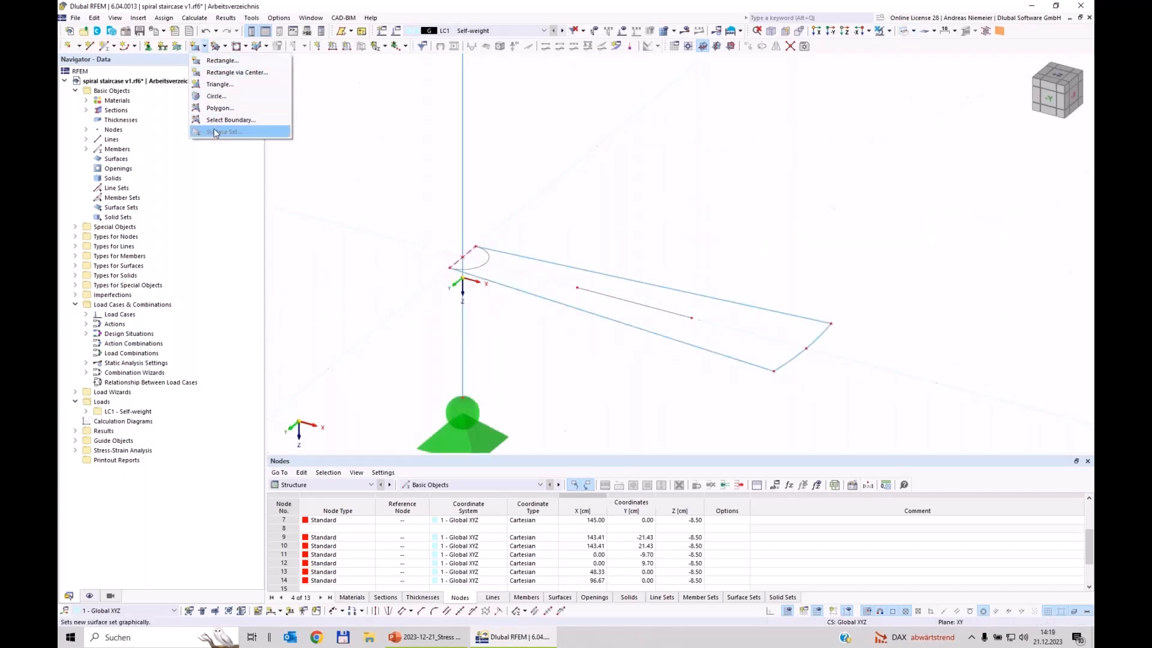
{"action": "left_click", "coordinate": [231, 119]}
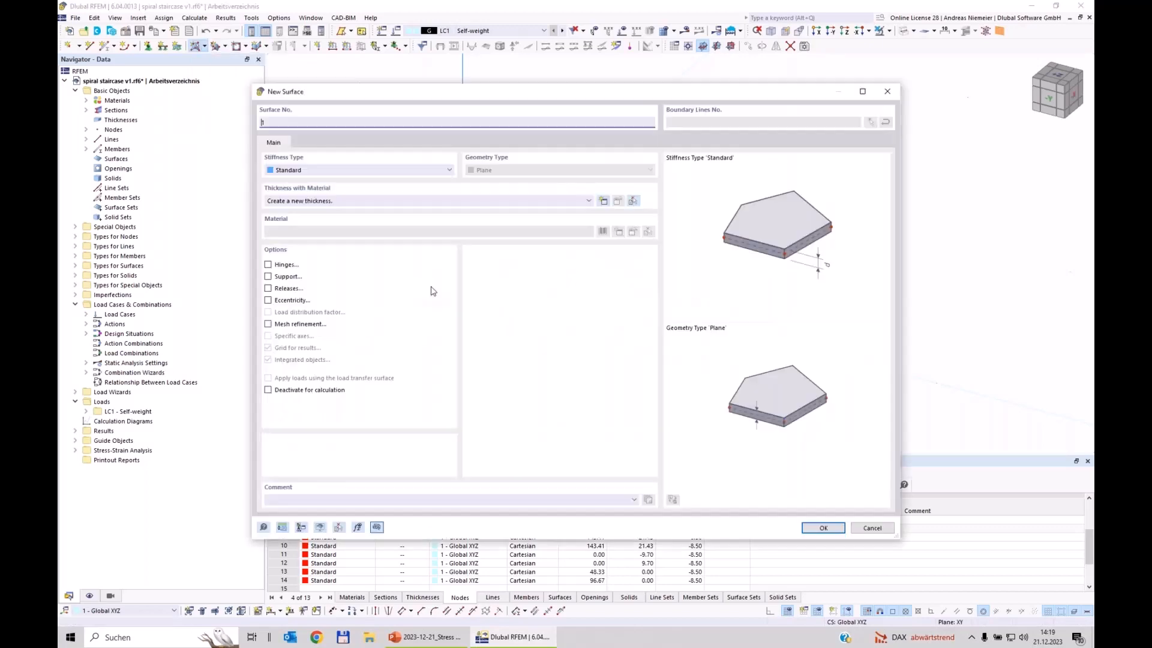
{"action": "left_click", "coordinate": [311, 172]}
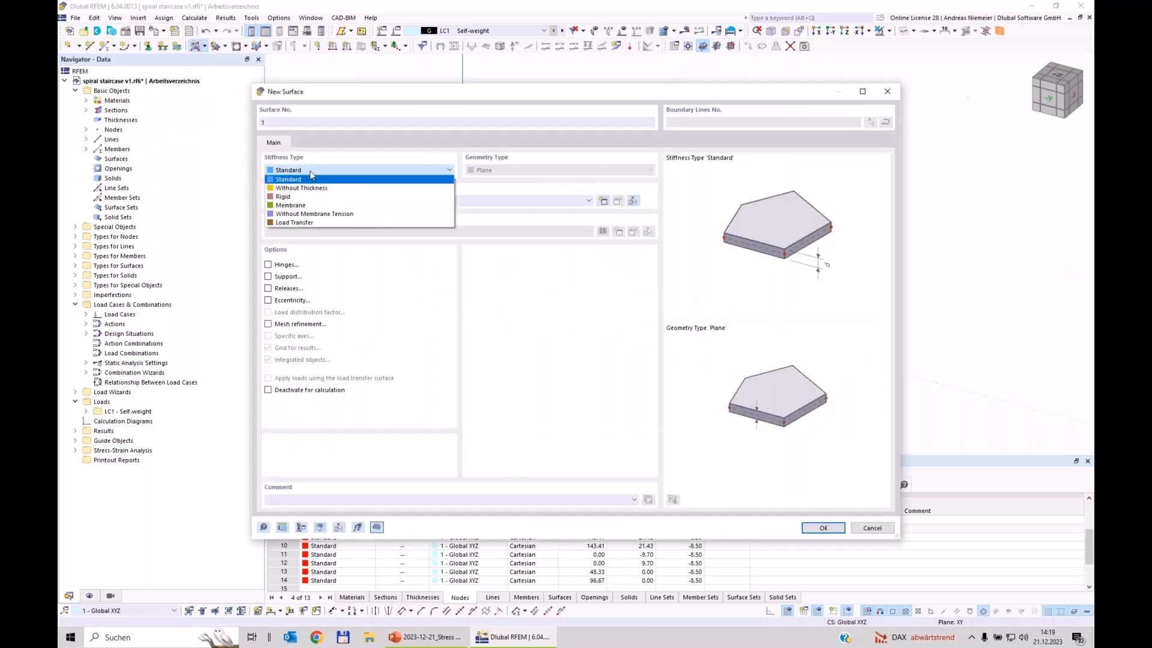
{"action": "left_click", "coordinate": [289, 223]}
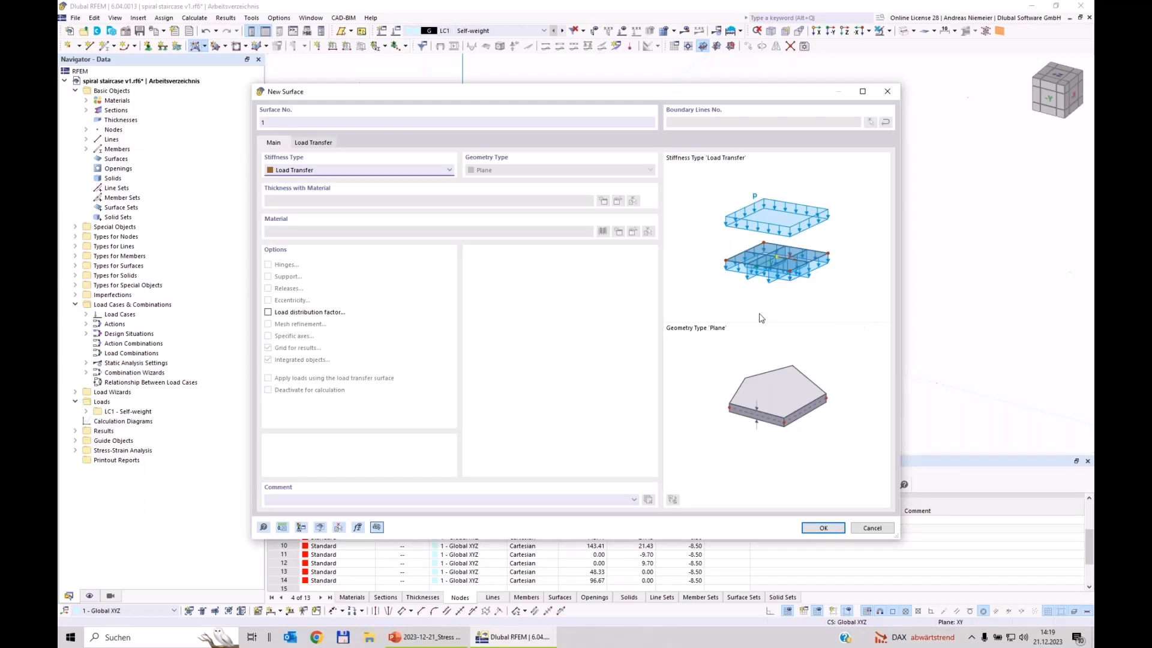
{"action": "left_click", "coordinate": [814, 530]}
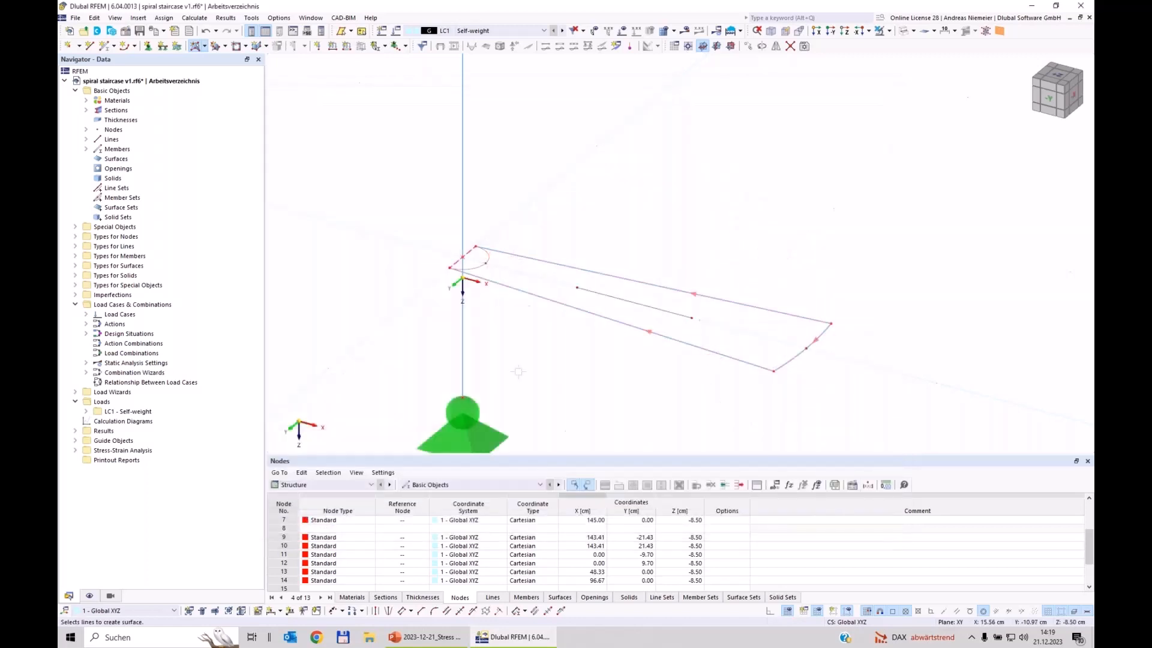
{"action": "key", "text": "Escape"}
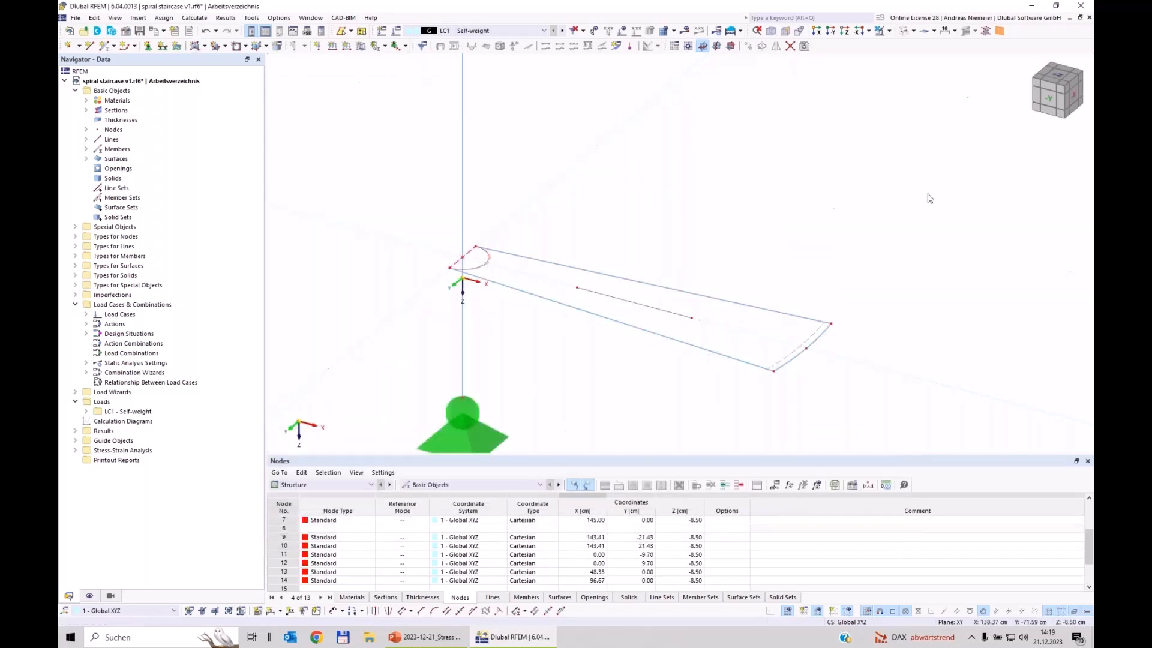
Show the model in transparent solid display and turn on the surface axis systems x, y, z
{"action": "left_click", "coordinate": [904, 30]}
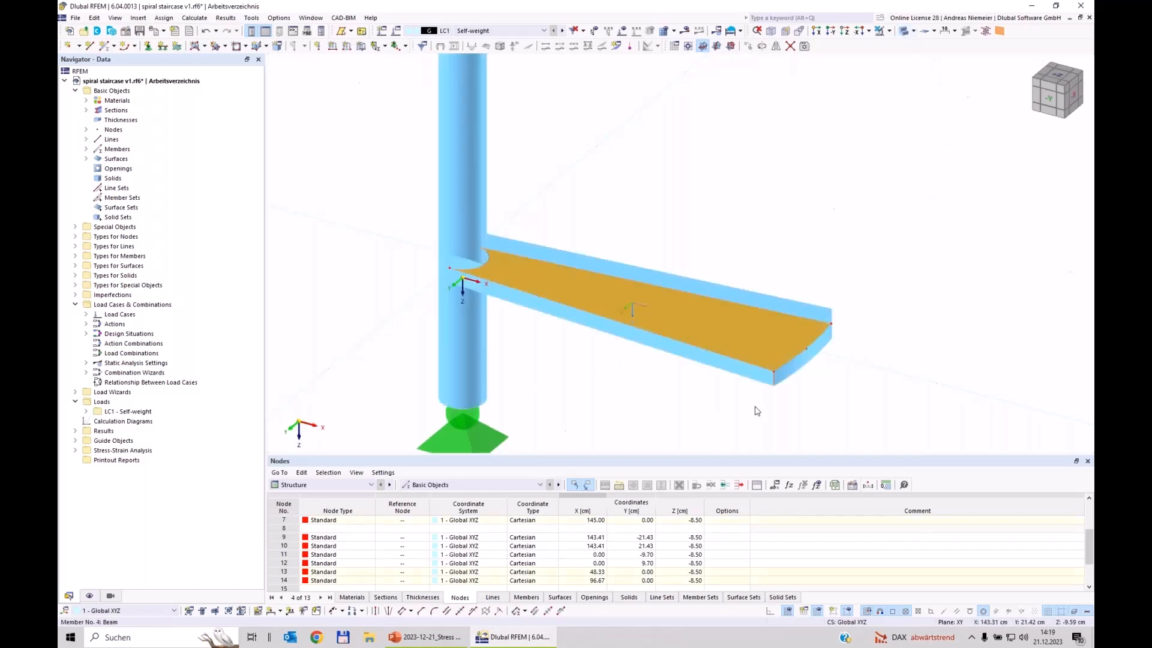
{"action": "left_click", "coordinate": [904, 34]}
{"action": "middle_click_drag", "start_coordinate": [724, 149], "coordinate": [699, 221], "text": "ctrl"}
{"action": "scroll", "coordinate": [699, 221], "scroll_direction": "up", "scroll_amount": 1}
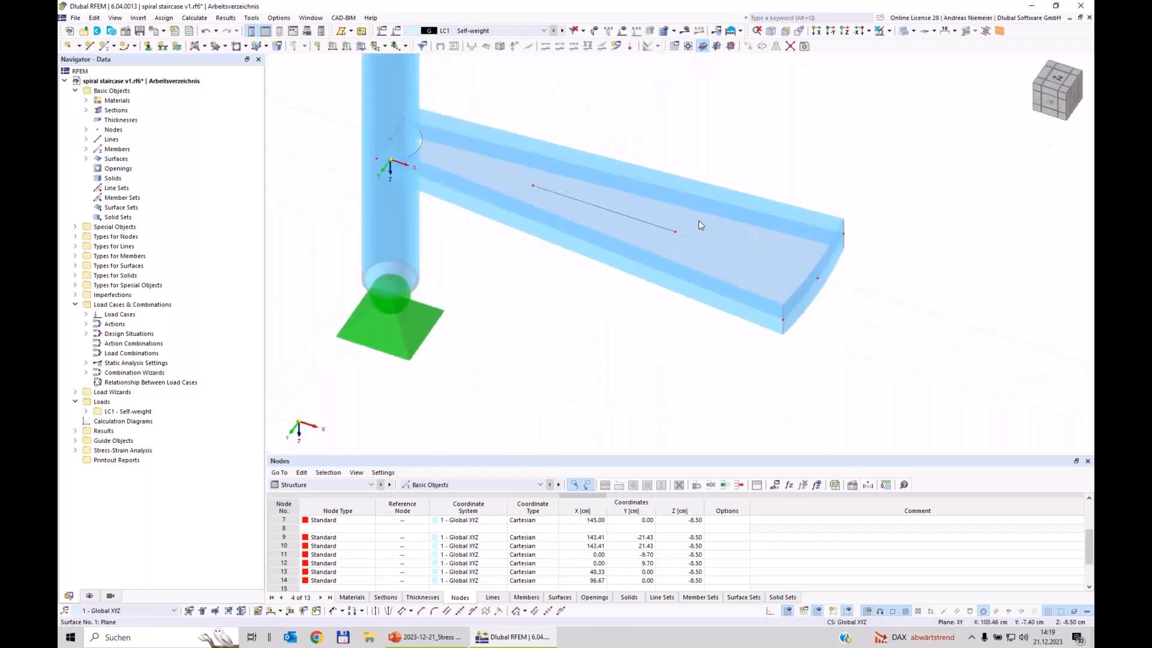
{"action": "scroll", "coordinate": [698, 224], "scroll_direction": "up", "scroll_amount": 1}
{"action": "left_click", "coordinate": [89, 596]}
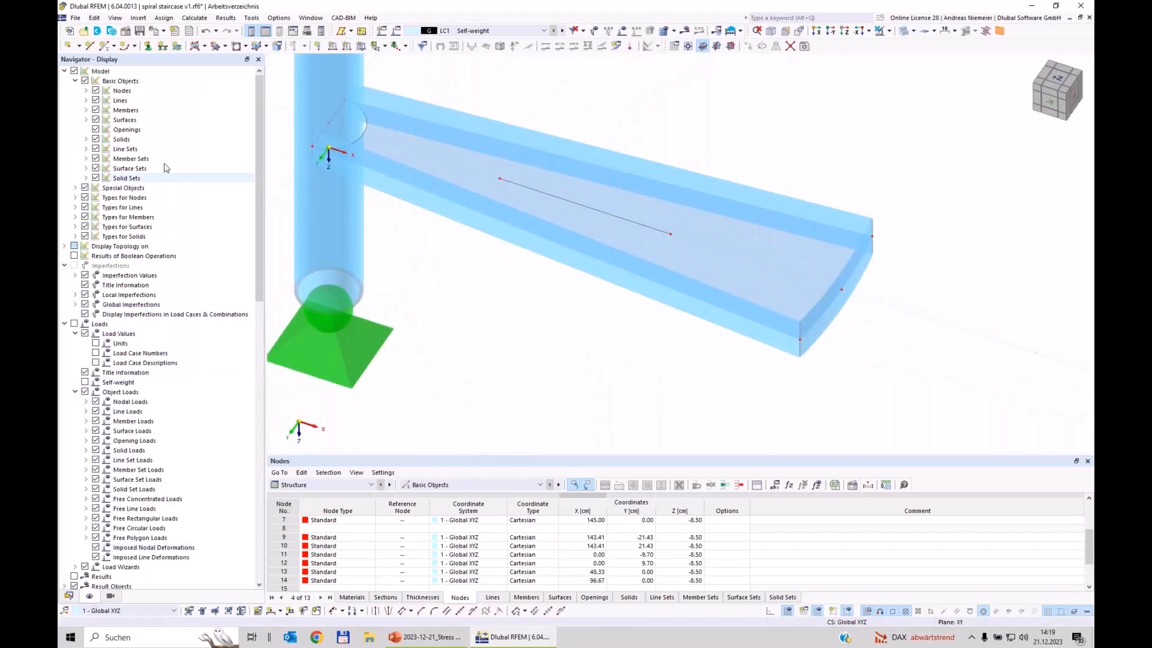
{"action": "left_click", "coordinate": [85, 119]}
{"action": "left_click", "coordinate": [106, 149]}
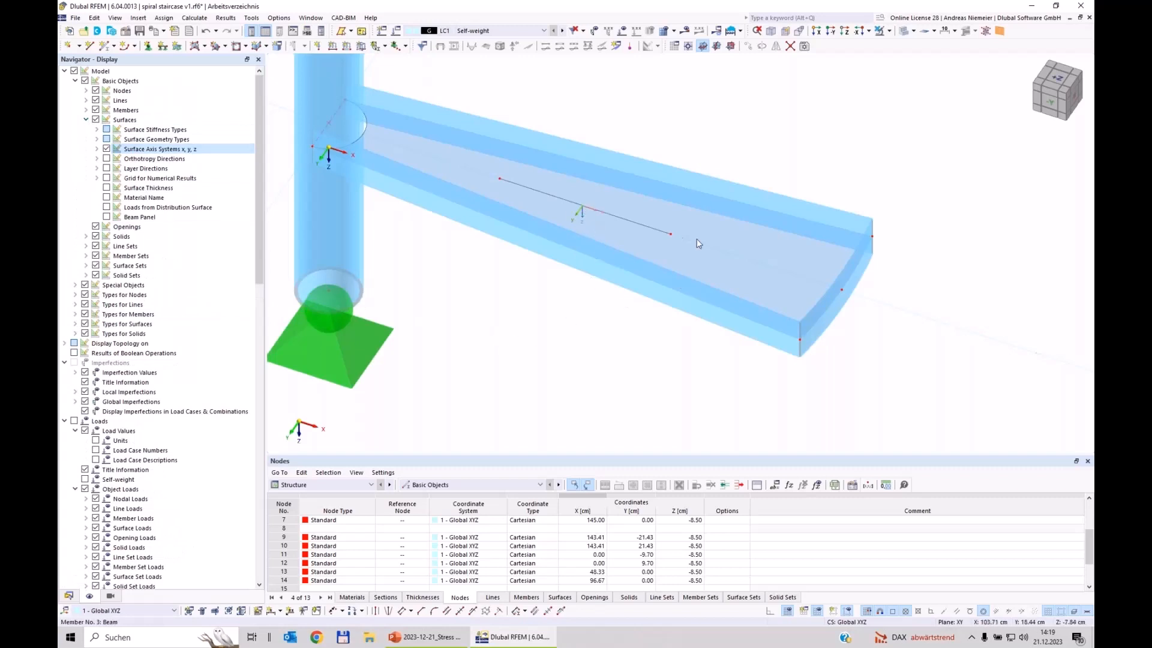
Review the tread surface's load transfer direction options without changing them
{"action": "double_click", "coordinate": [728, 257]}
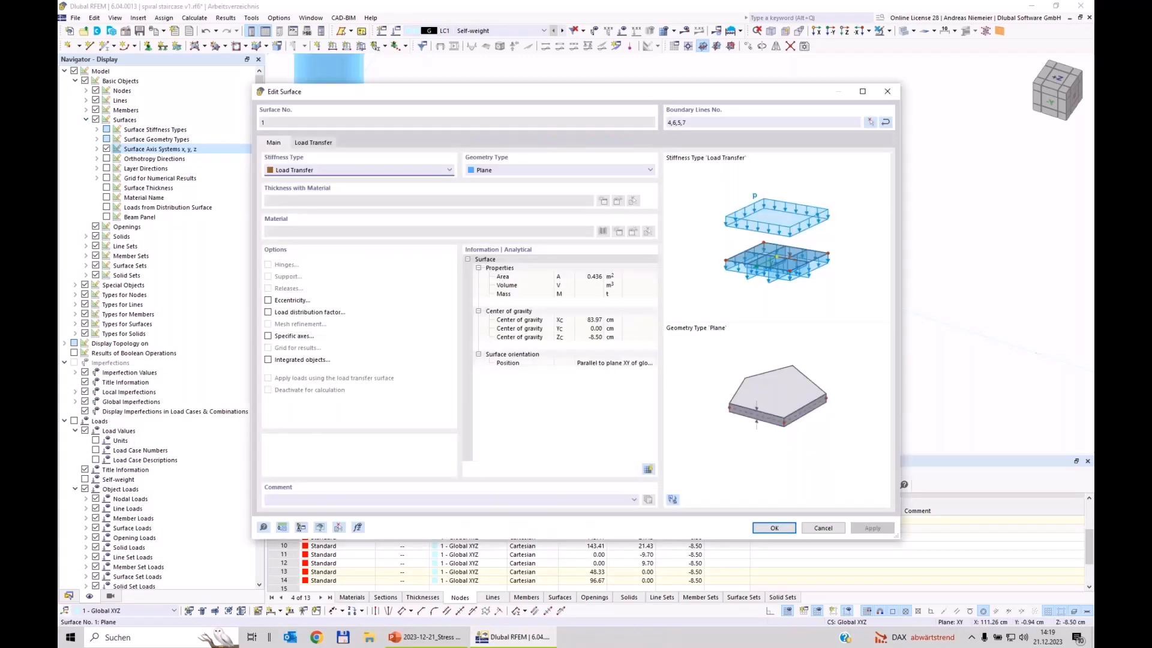
{"action": "left_click", "coordinate": [312, 143]}
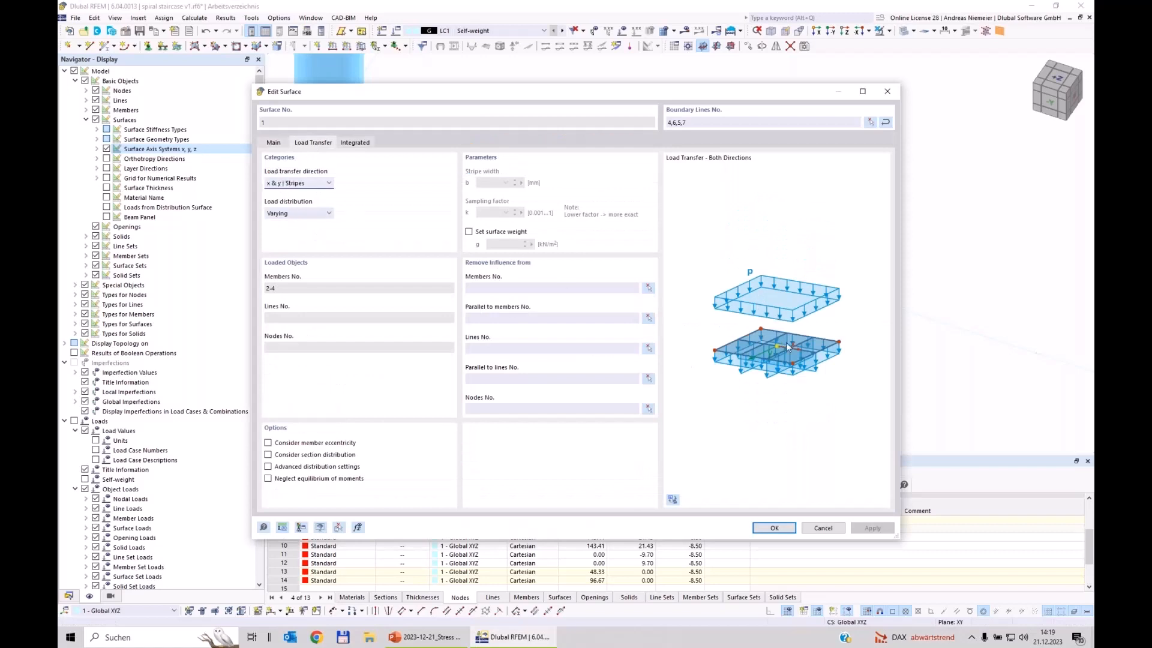
{"action": "left_click", "coordinate": [293, 187]}
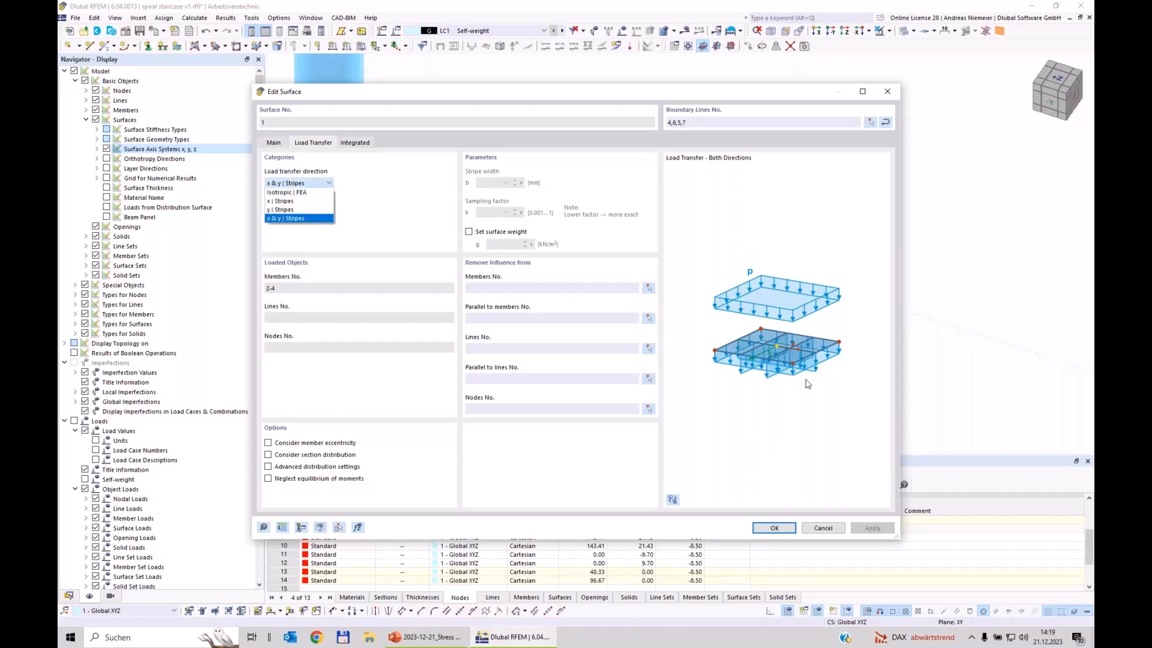
{"action": "left_click", "coordinate": [823, 529]}
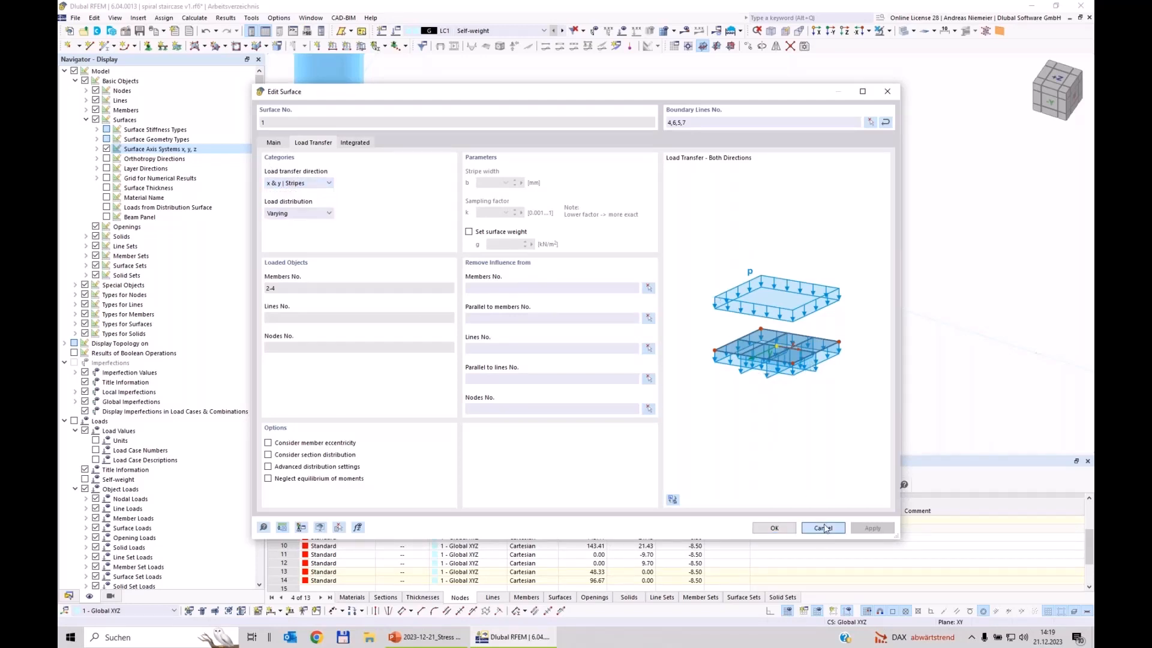
{"action": "left_click", "coordinate": [823, 528]}
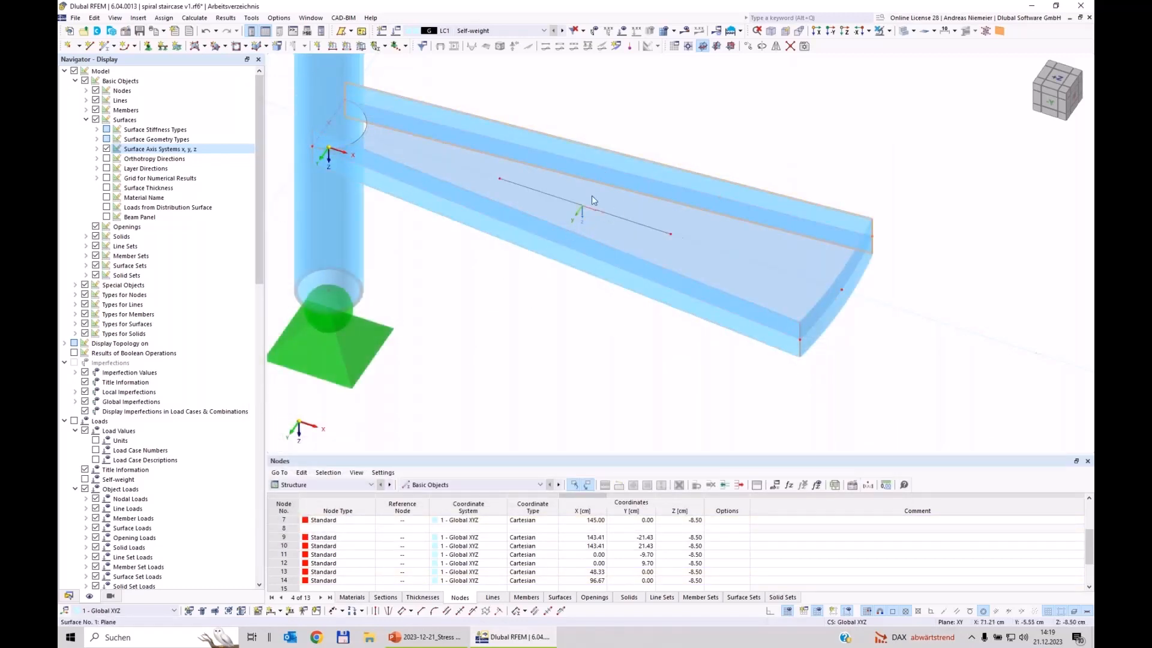
Activate specific axes for the tread surface and align its input x-axis parallel to the line along the tread's middle
{"action": "double_click", "coordinate": [716, 259]}
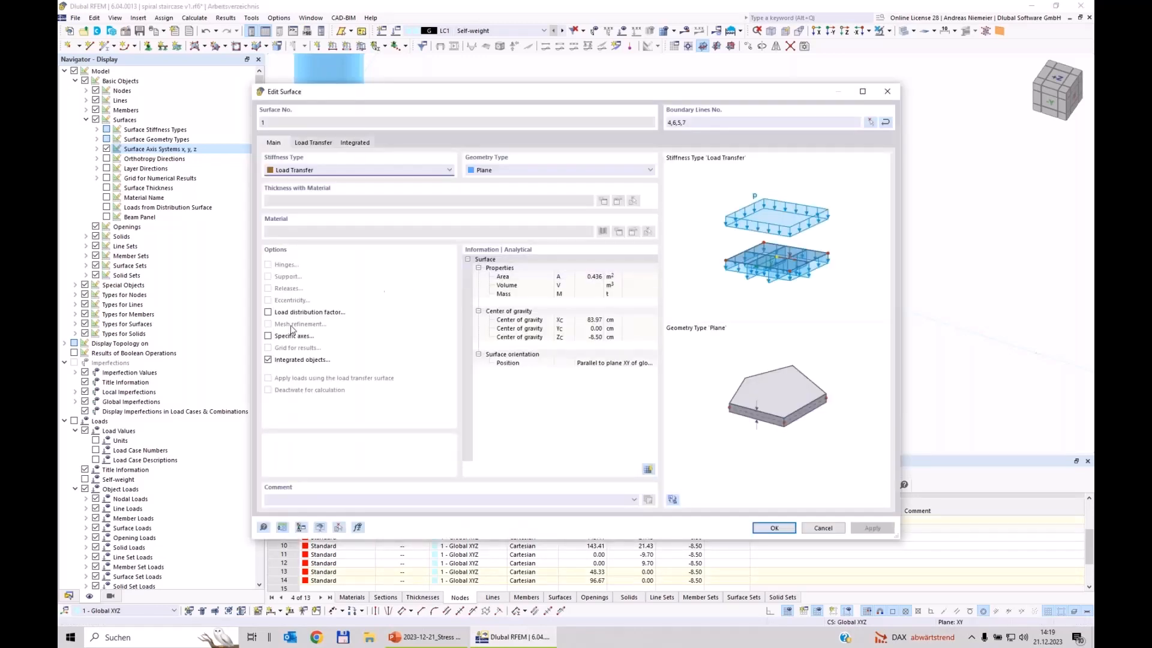
{"action": "left_click", "coordinate": [268, 337]}
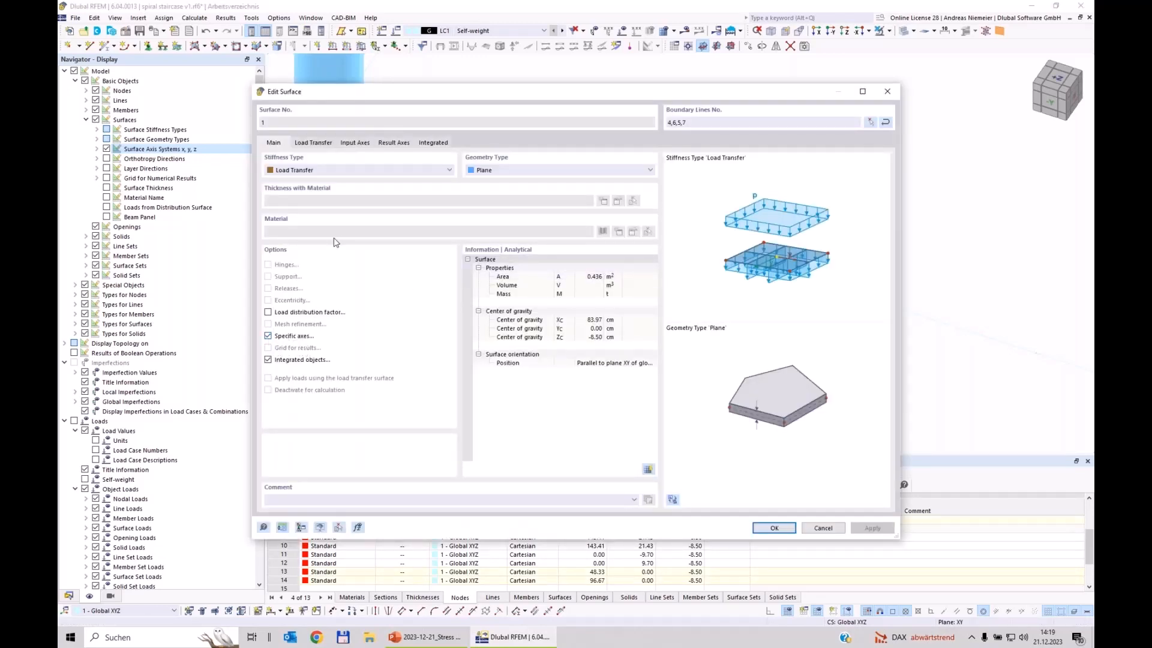
{"action": "left_click", "coordinate": [355, 143]}
{"action": "left_click", "coordinate": [339, 175]}
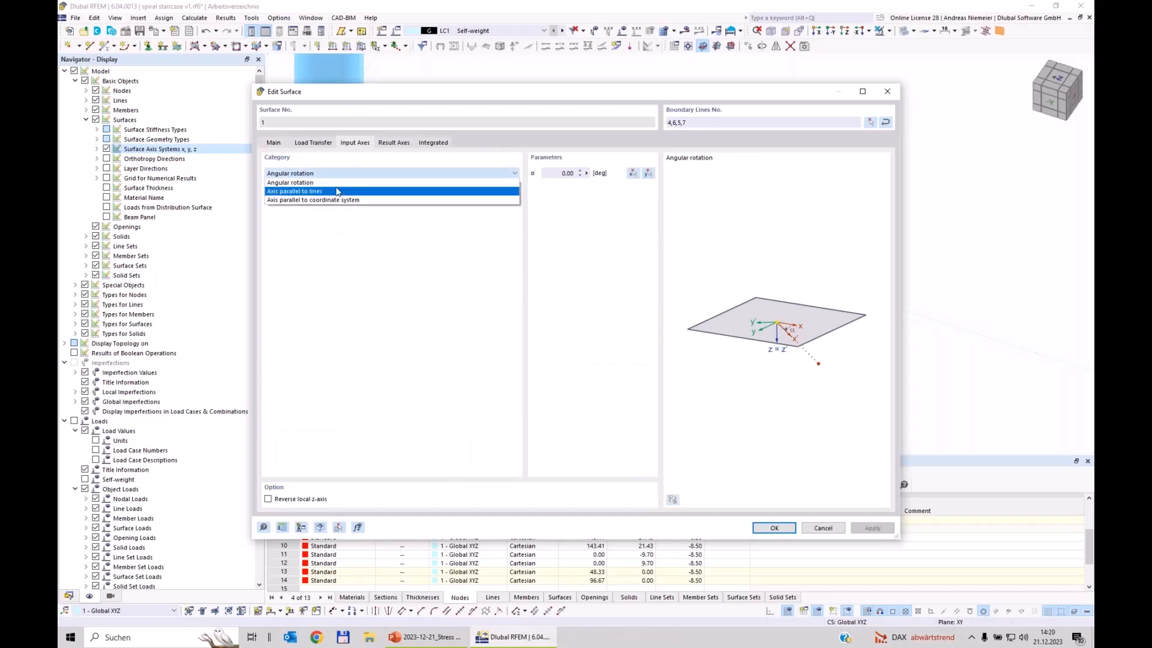
{"action": "left_click", "coordinate": [293, 192]}
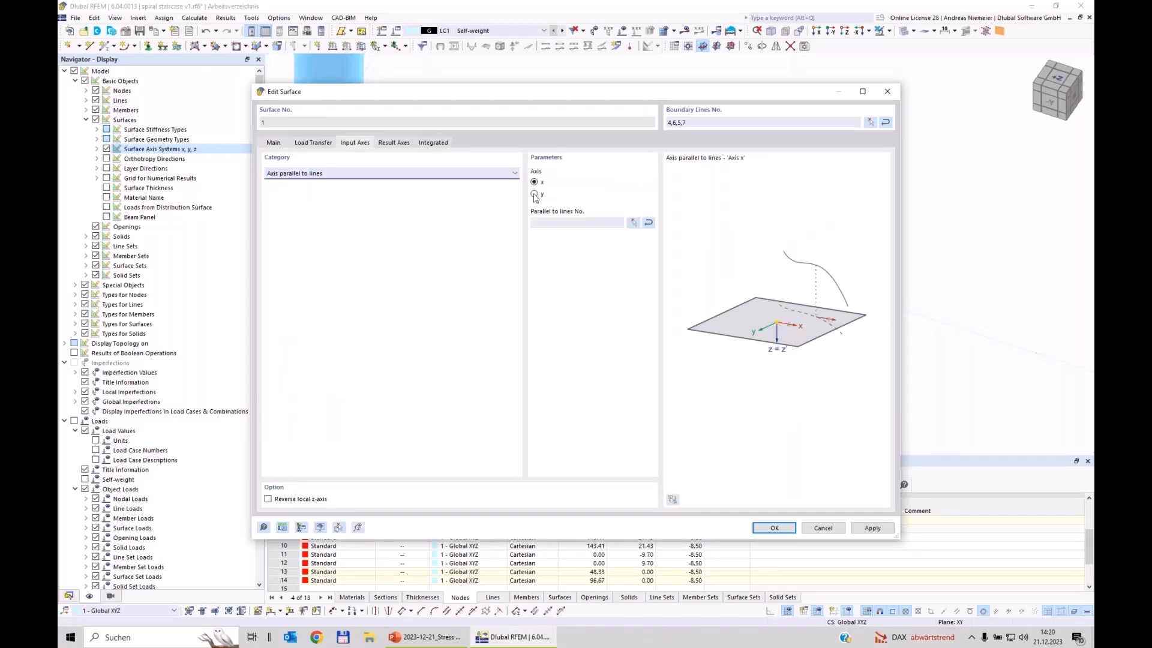
{"action": "left_click", "coordinate": [633, 223]}
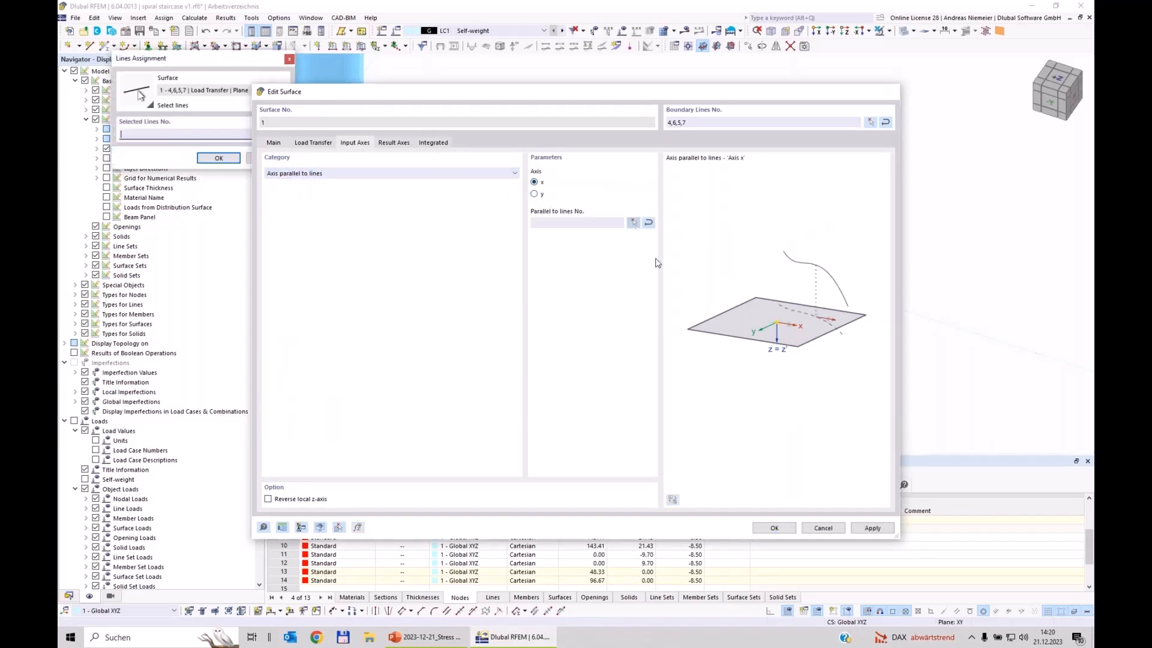
{"action": "left_click", "coordinate": [591, 210]}
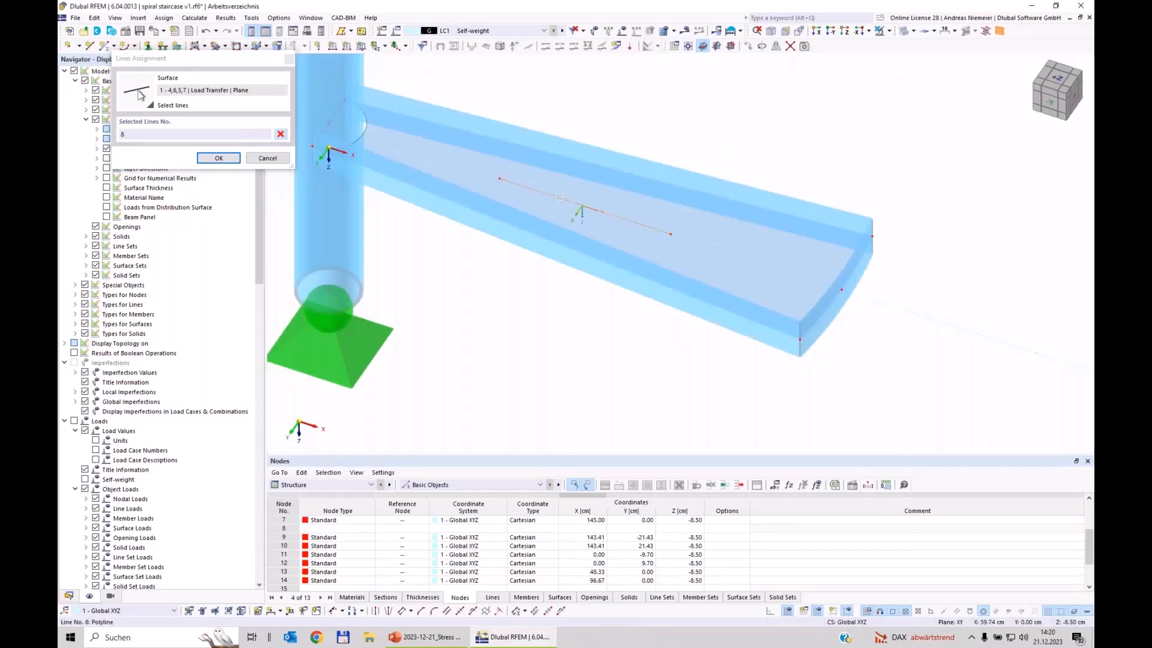
{"action": "left_click", "coordinate": [219, 158]}
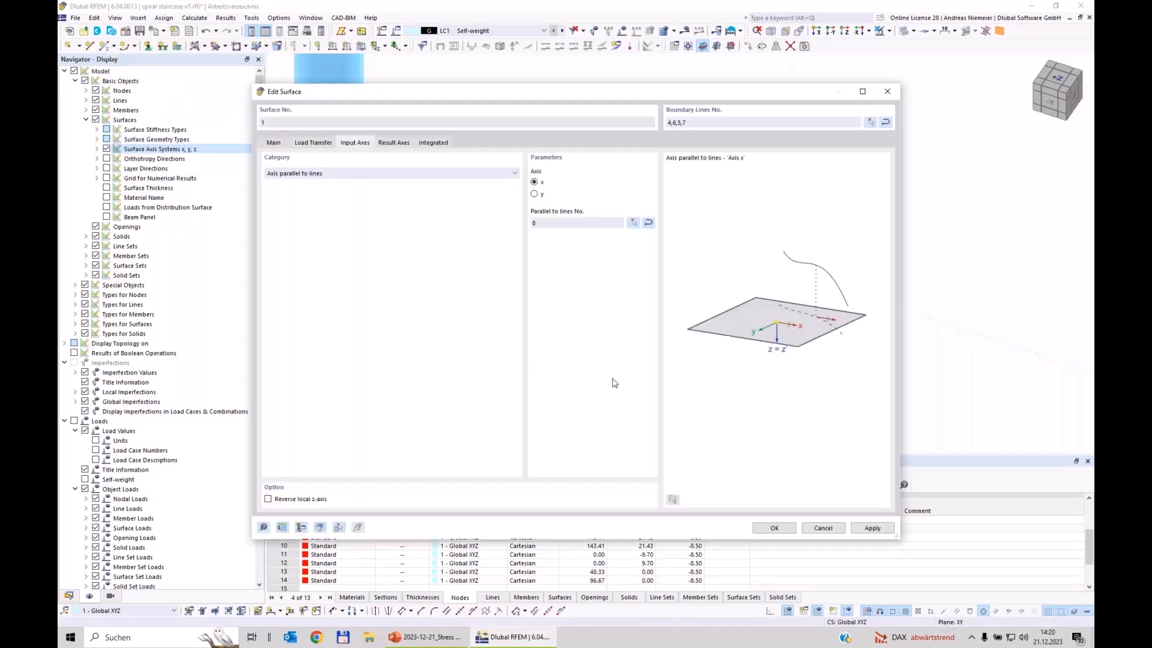
{"action": "left_click", "coordinate": [774, 528]}
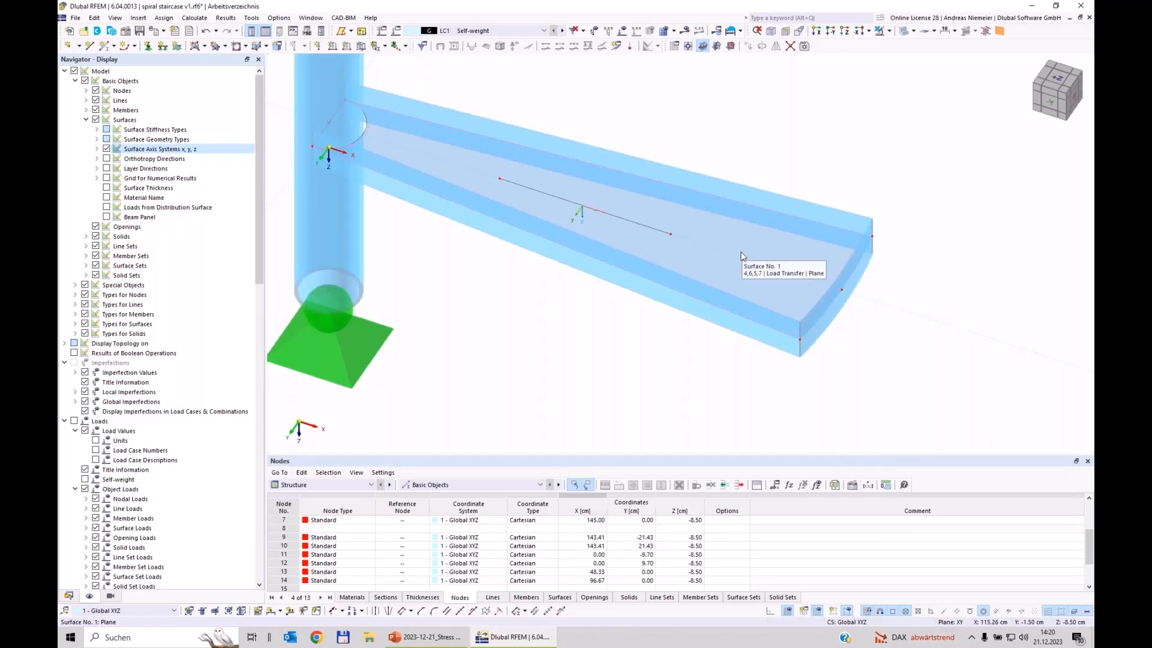
Set the tread surface's load transfer direction to y | Stripes and its surface weight to 0.20 kN/m²
{"action": "scroll", "coordinate": [765, 208], "scroll_direction": "down", "scroll_amount": 5}
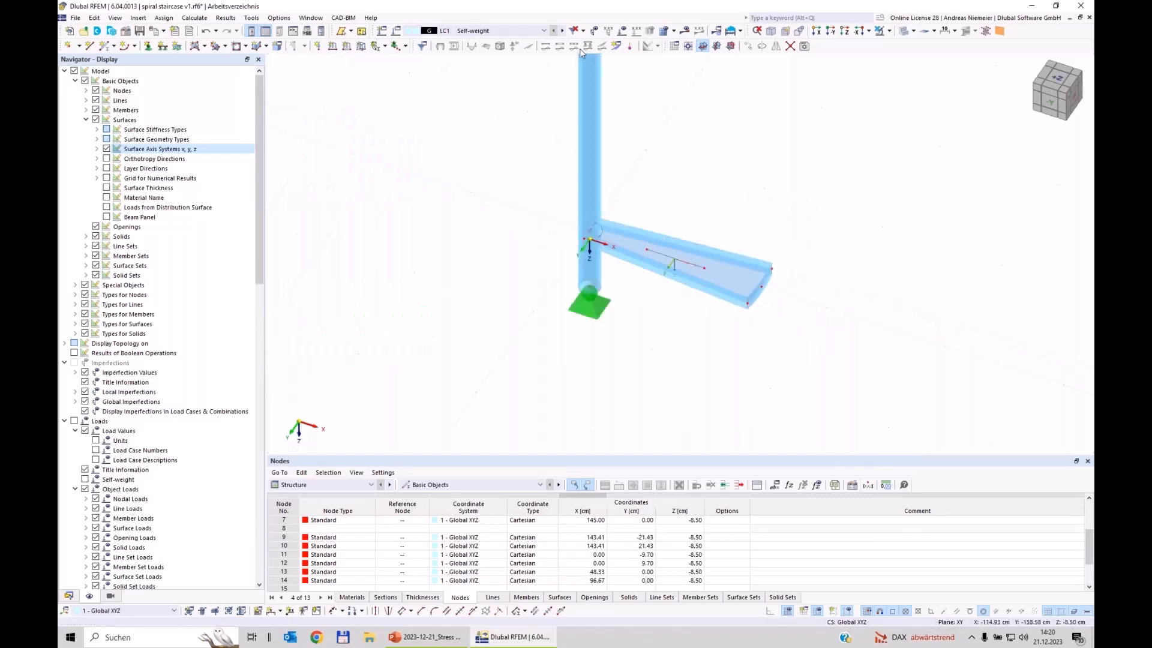
{"action": "scroll", "coordinate": [691, 250], "scroll_direction": "up", "scroll_amount": 5}
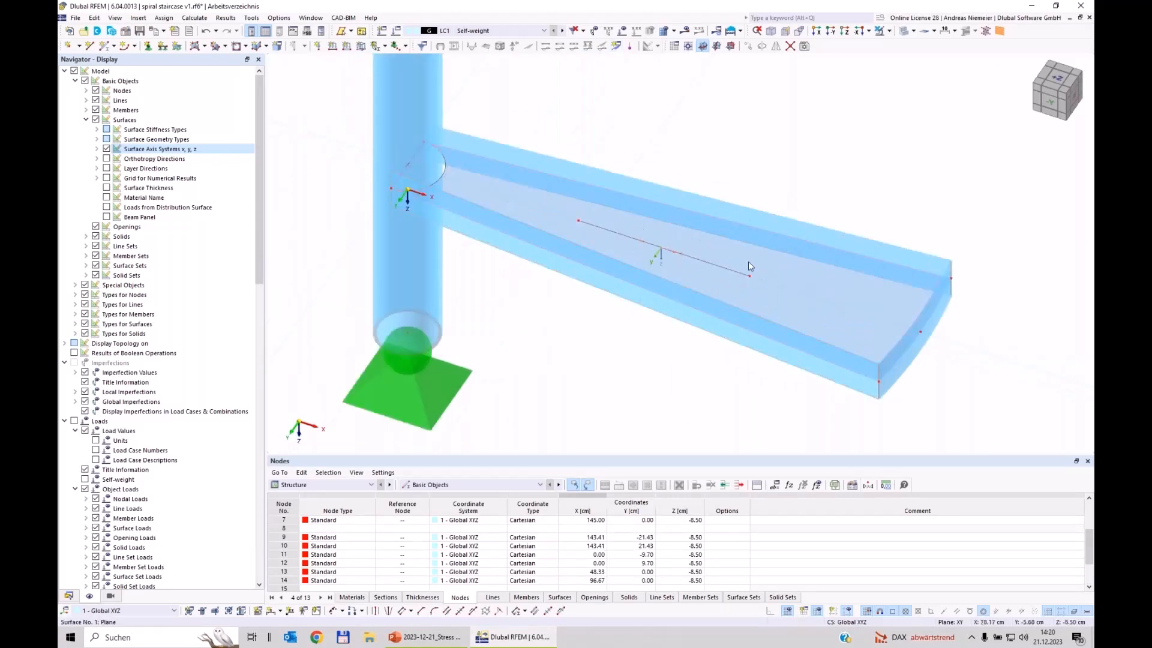
{"action": "double_click", "coordinate": [729, 297]}
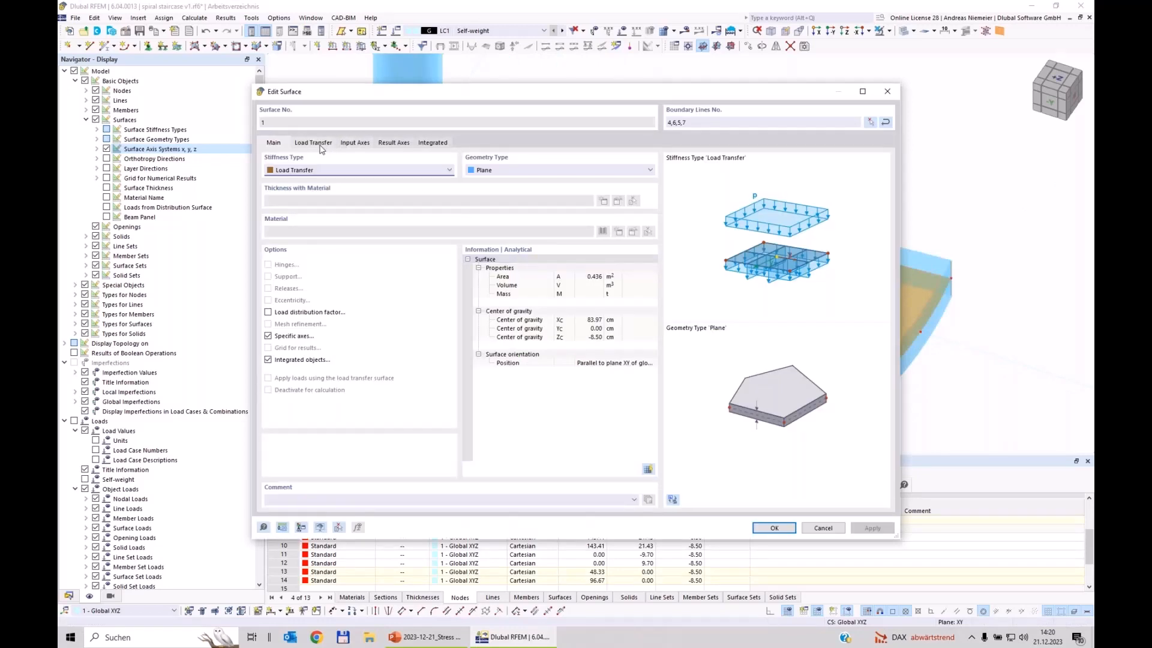
{"action": "left_click", "coordinate": [314, 143]}
{"action": "left_click", "coordinate": [313, 183]}
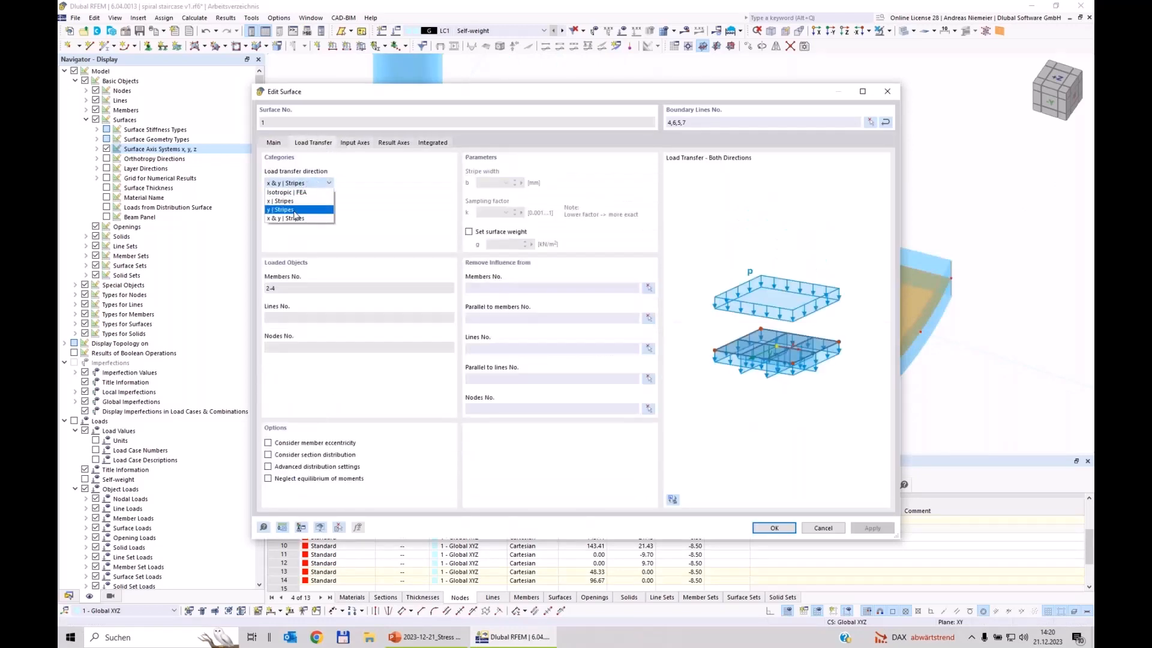
{"action": "left_click", "coordinate": [294, 211]}
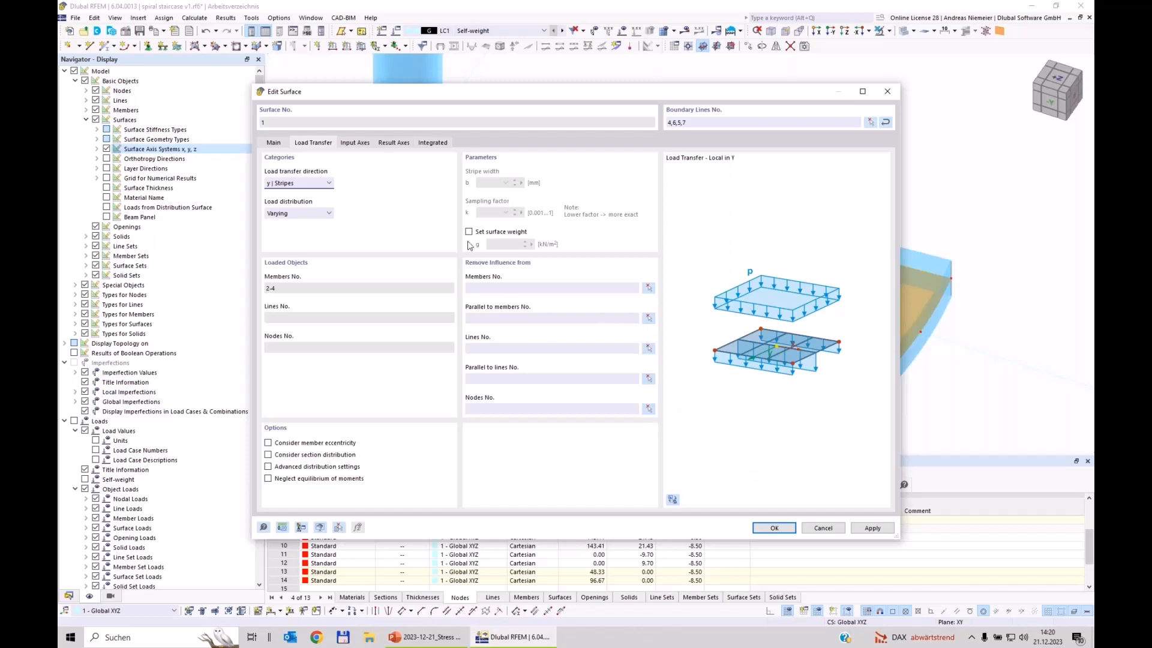
{"action": "left_click", "coordinate": [502, 246]}
{"action": "left_click", "coordinate": [775, 528]}
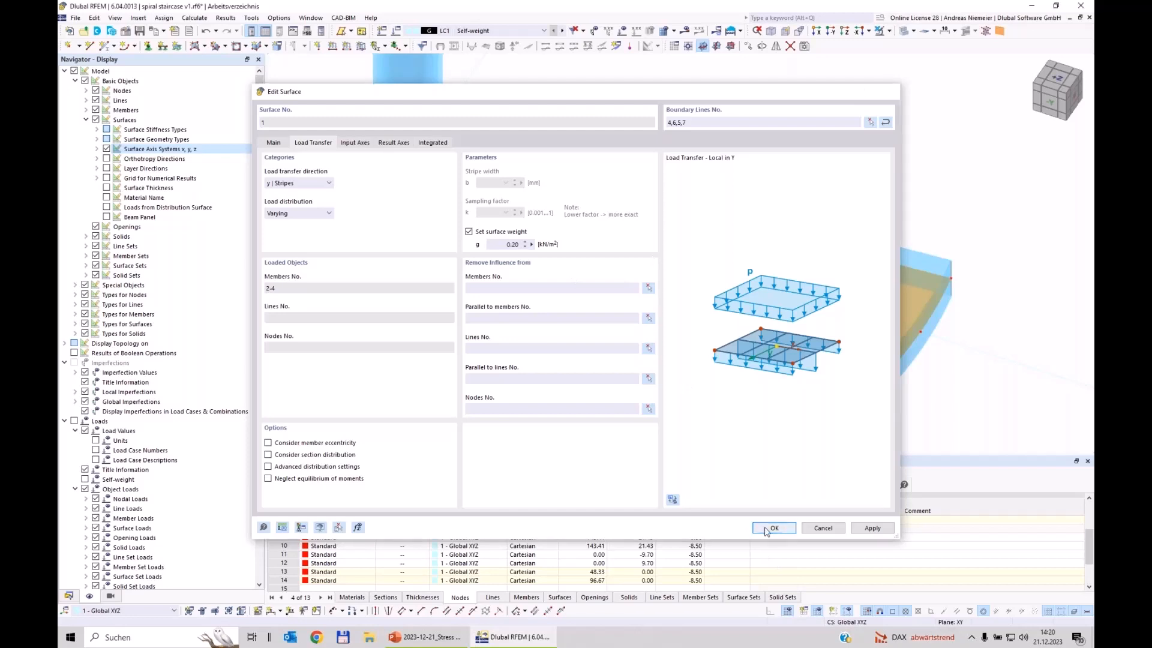
{"action": "left_click", "coordinate": [486, 309]}
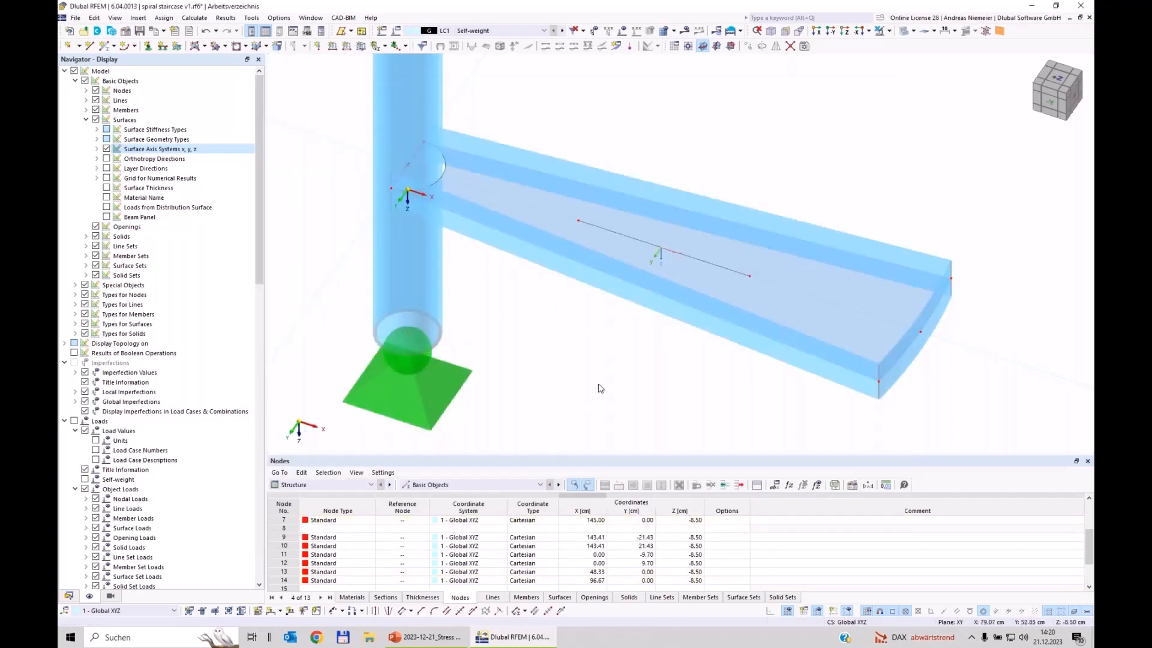
Restore the wireframe display of the column and first tread
{"action": "scroll", "coordinate": [603, 361], "scroll_direction": "down", "scroll_amount": 3}
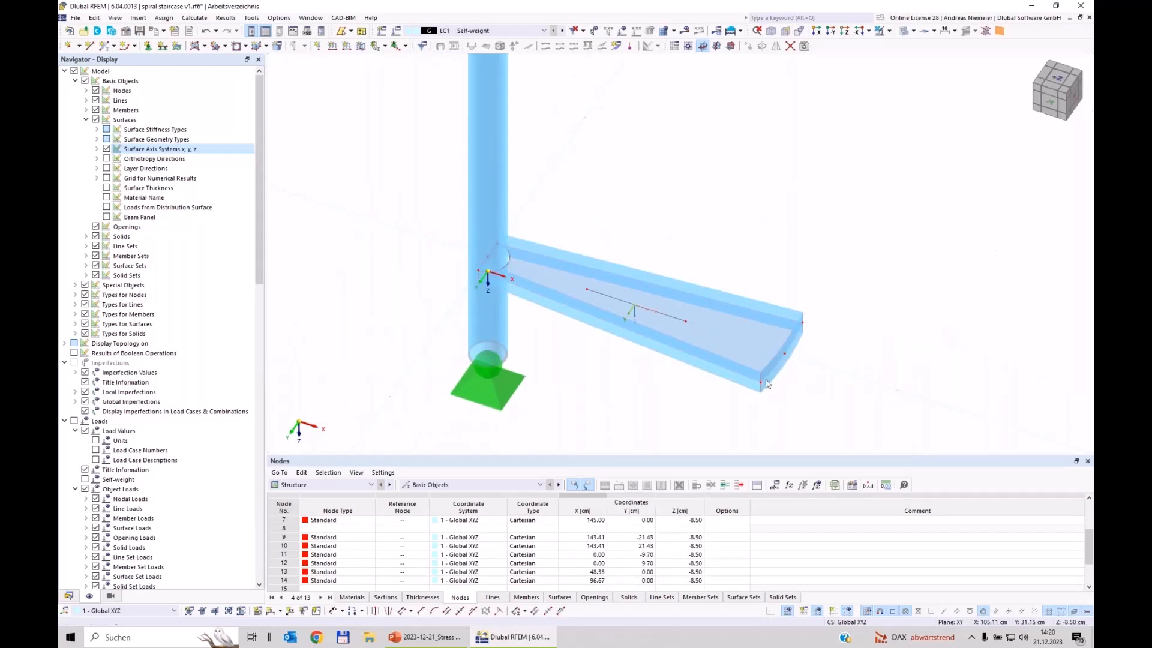
{"action": "scroll", "coordinate": [625, 385], "scroll_direction": "down", "scroll_amount": 3}
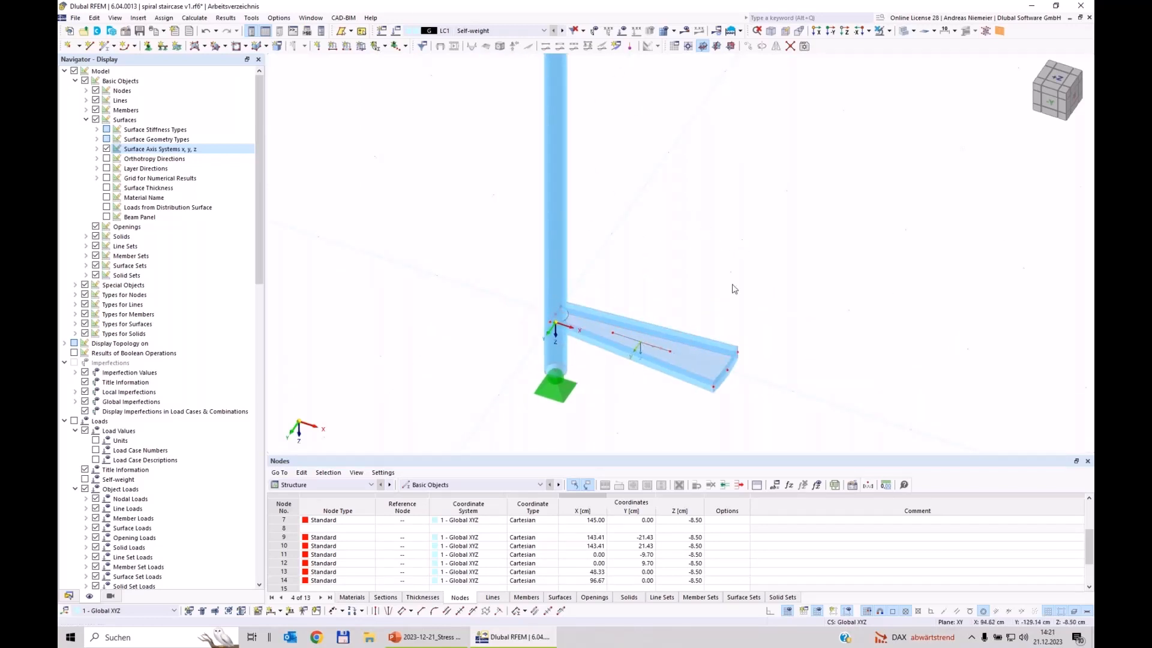
{"action": "middle_click_drag", "start_coordinate": [743, 302], "coordinate": [773, 132]}
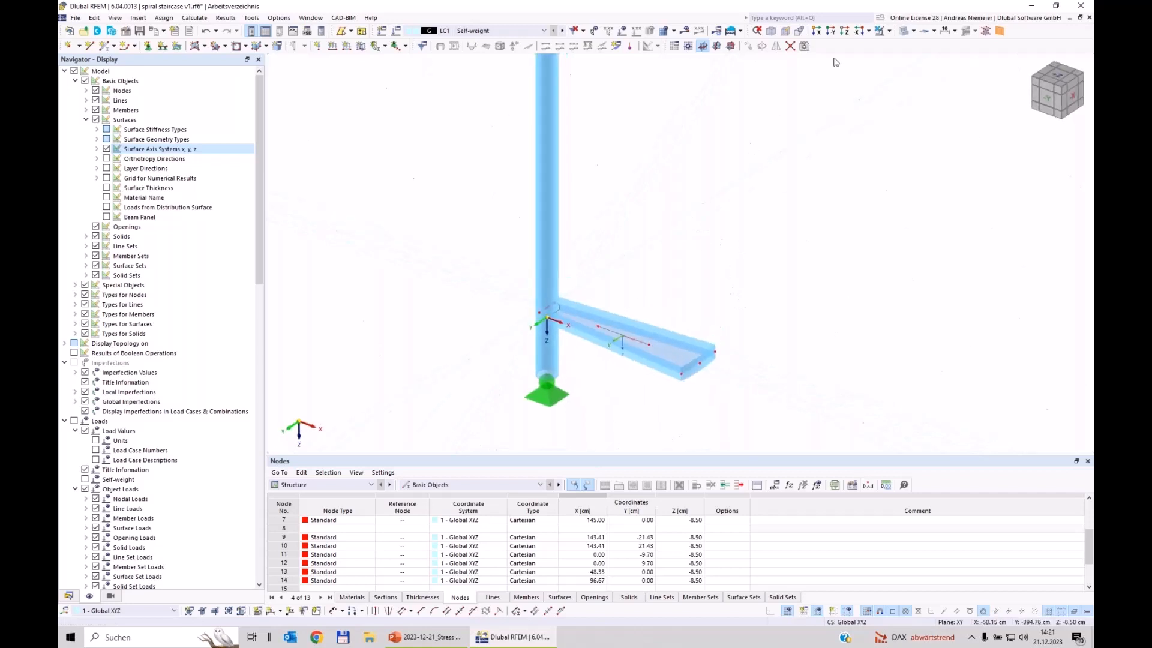
{"action": "left_click", "coordinate": [904, 31]}
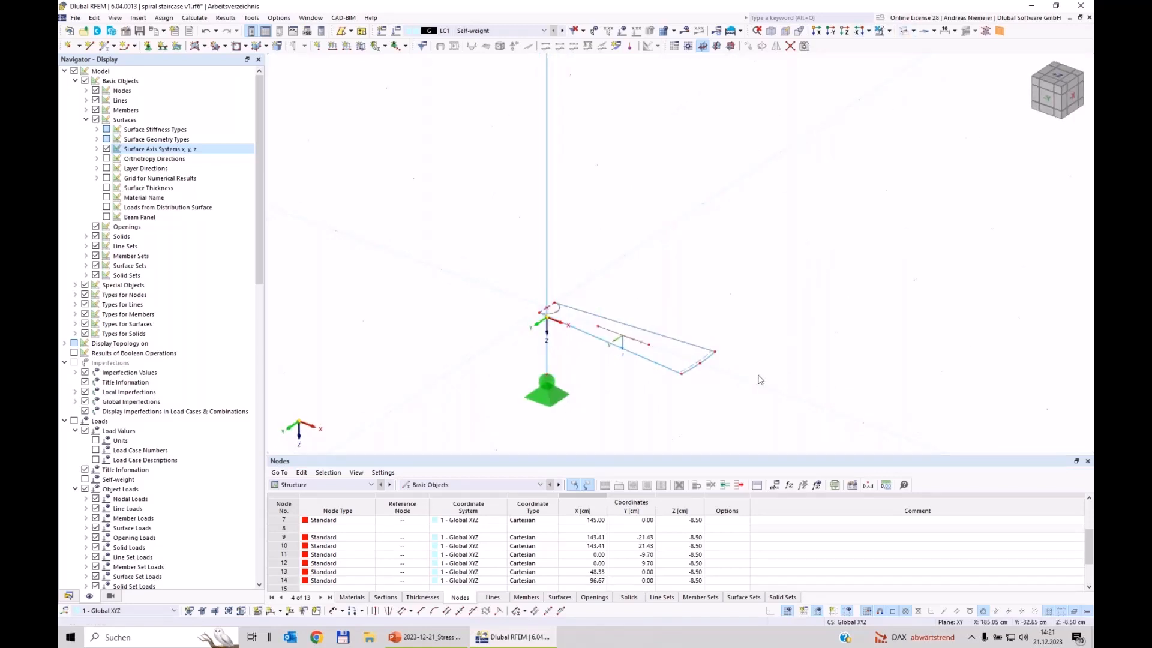
{"action": "scroll", "coordinate": [726, 389], "scroll_direction": "up", "scroll_amount": 2}
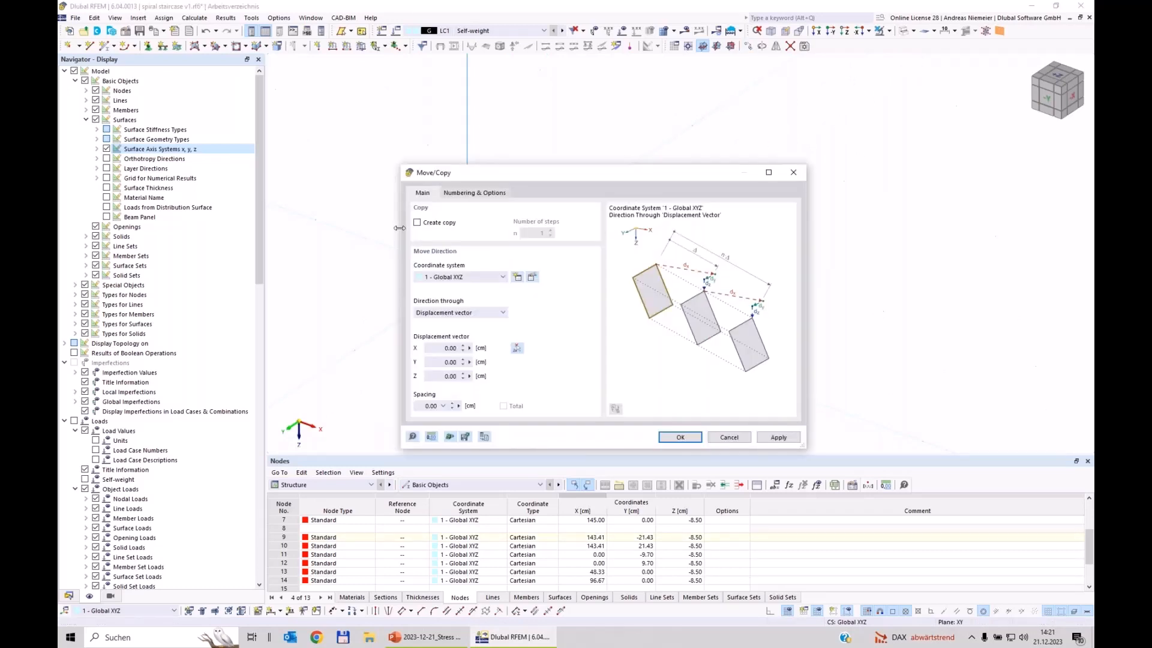
Set up a copy of the tread's outer corner node with a Z displacement of -100 cm and step links joining nodes with a member
{"action": "left_click", "coordinate": [417, 223]}
{"action": "left_click", "coordinate": [439, 379]}
{"action": "left_click", "coordinate": [474, 192]}
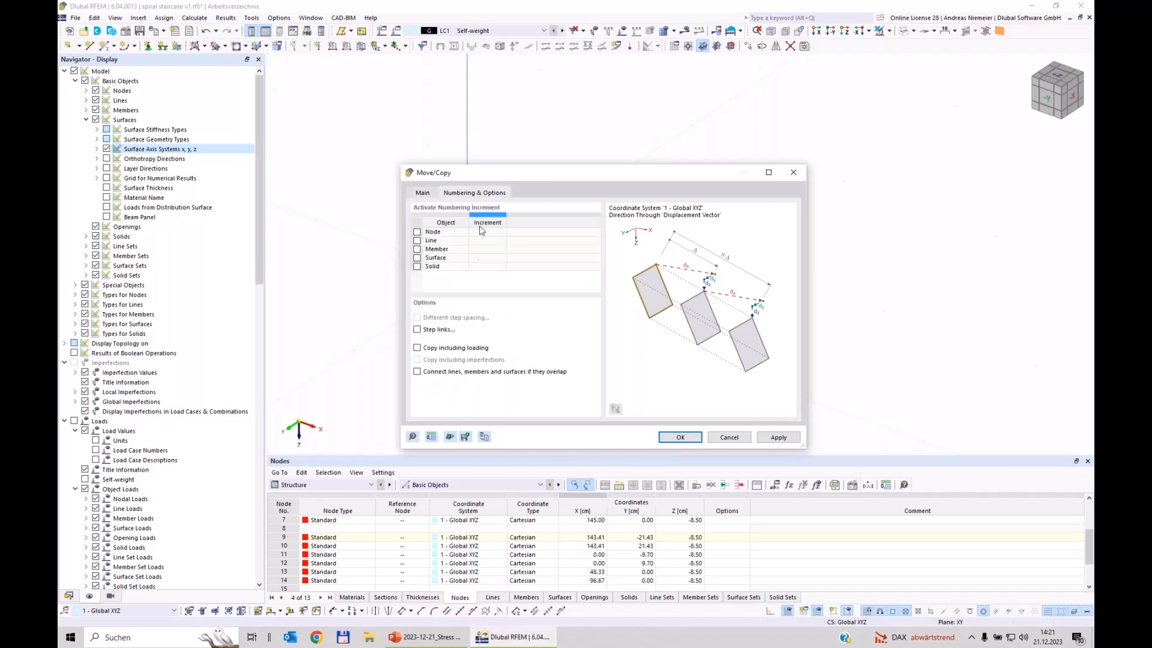
{"action": "left_click", "coordinate": [419, 332]}
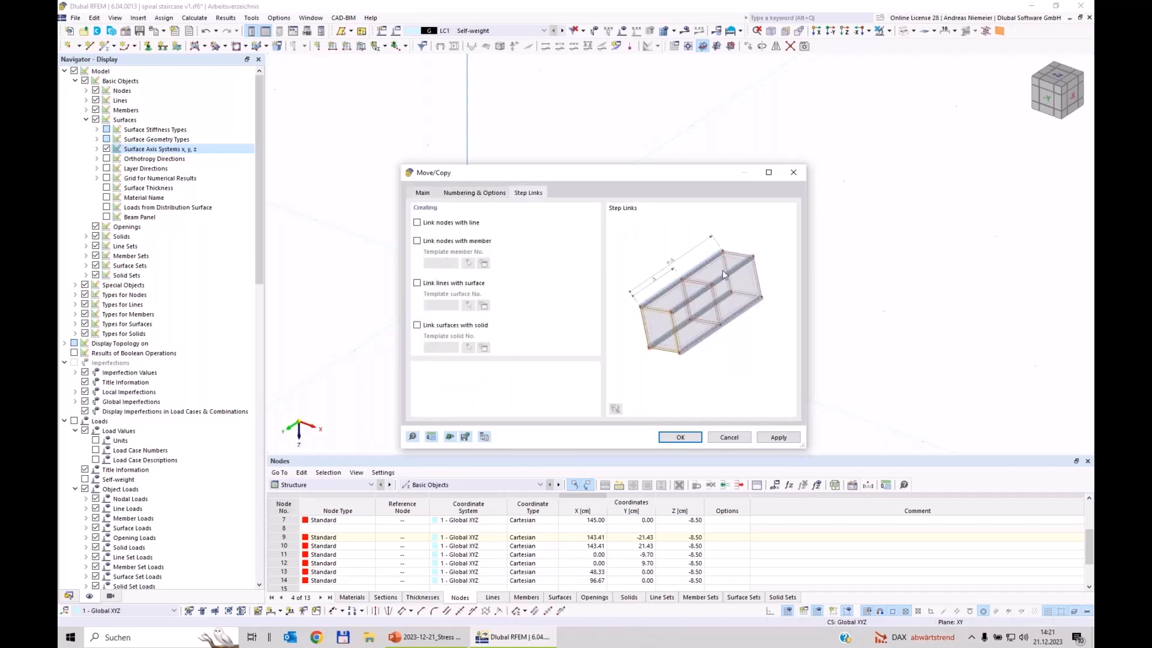
{"action": "left_click", "coordinate": [430, 243]}
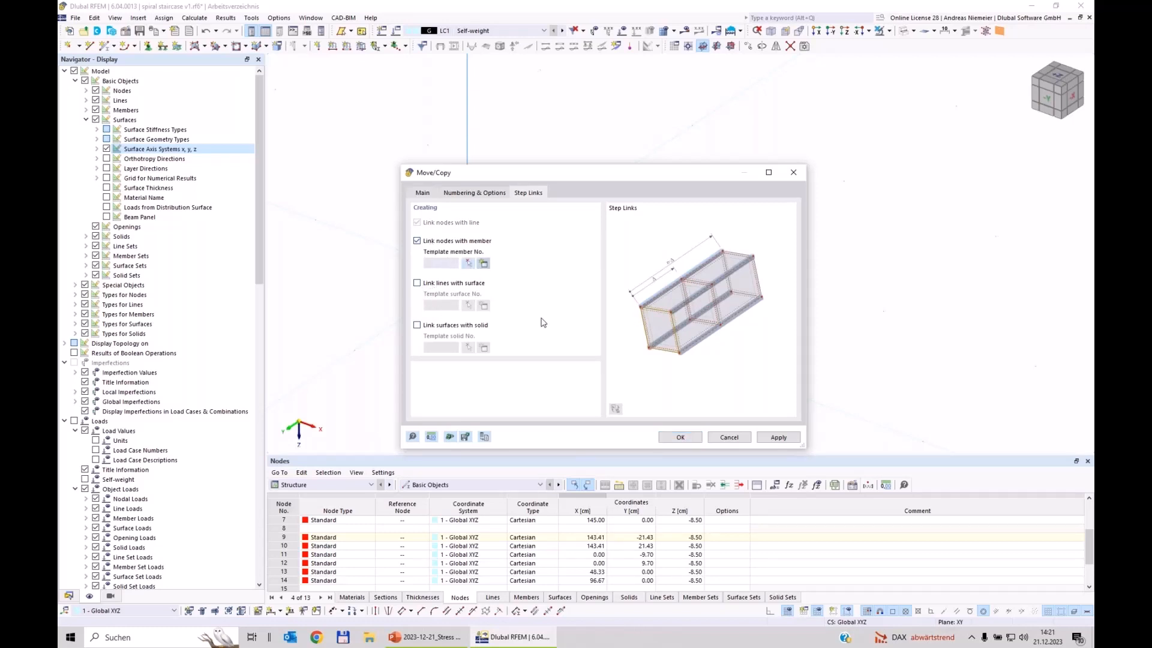
Define a new template member of type Beam for the step links and choose a standardized circular hollow section for it
{"action": "left_click", "coordinate": [483, 264]}
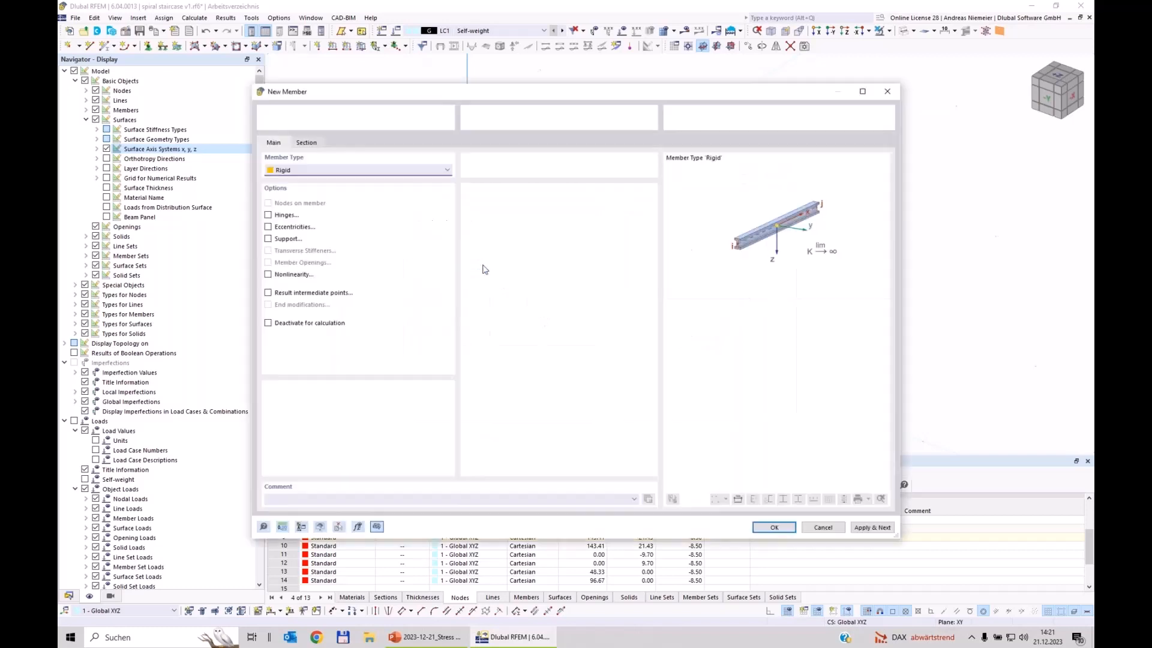
{"action": "left_click", "coordinate": [296, 173]}
{"action": "left_click", "coordinate": [291, 179]}
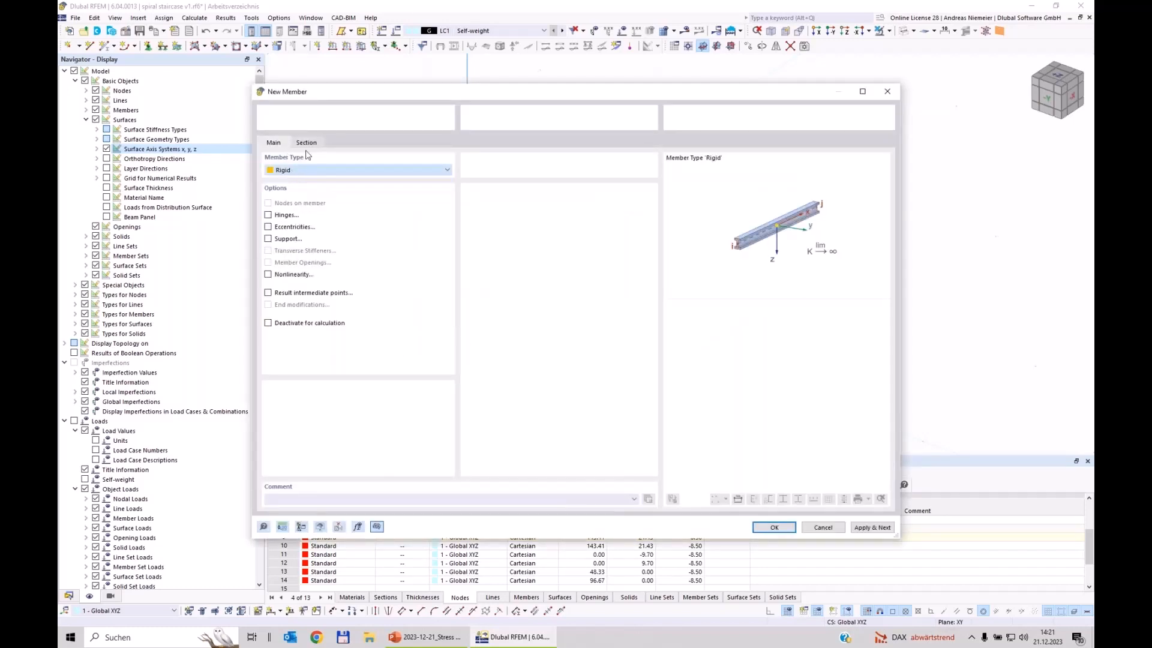
{"action": "left_click", "coordinate": [310, 146]}
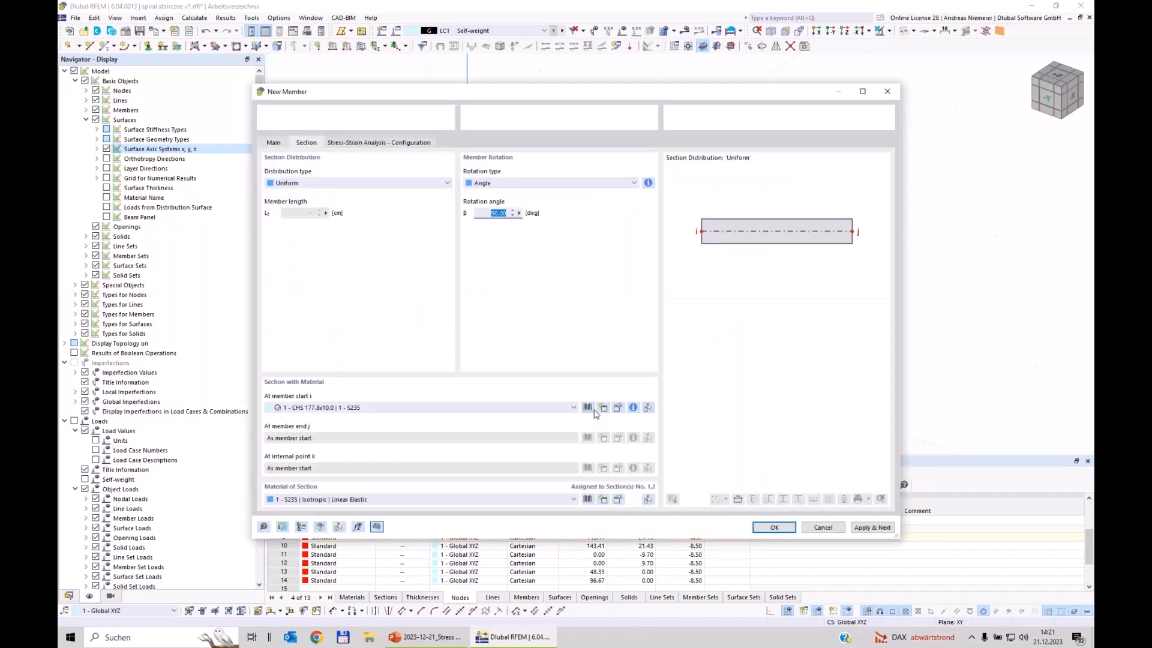
{"action": "left_click", "coordinate": [587, 408]}
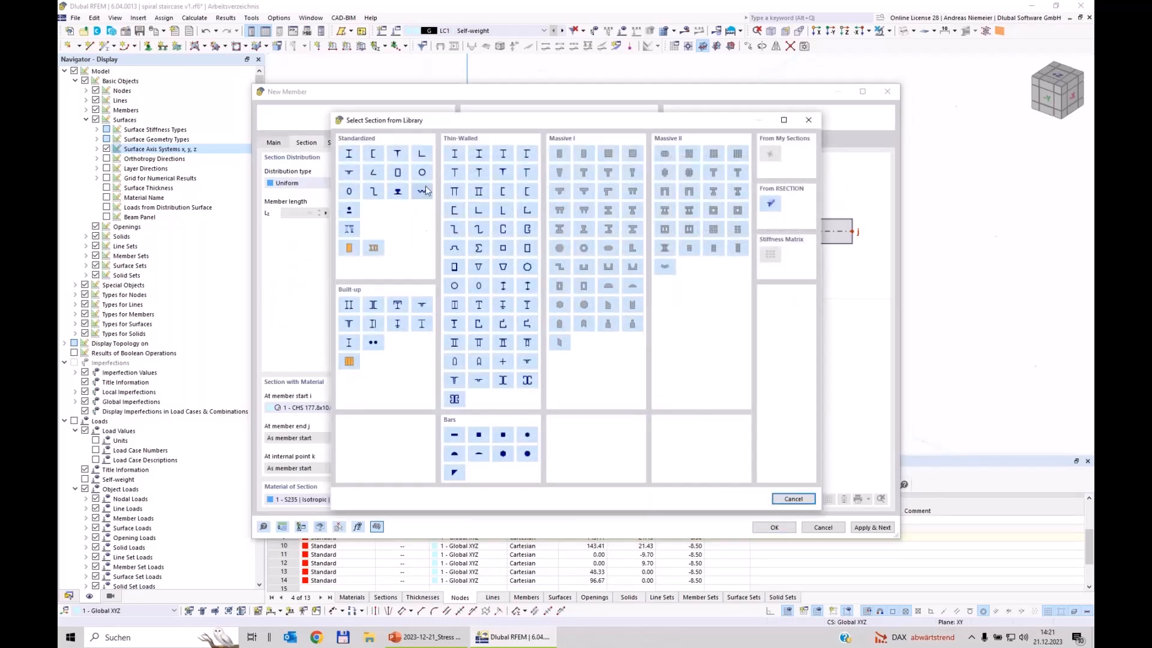
{"action": "left_click", "coordinate": [455, 453]}
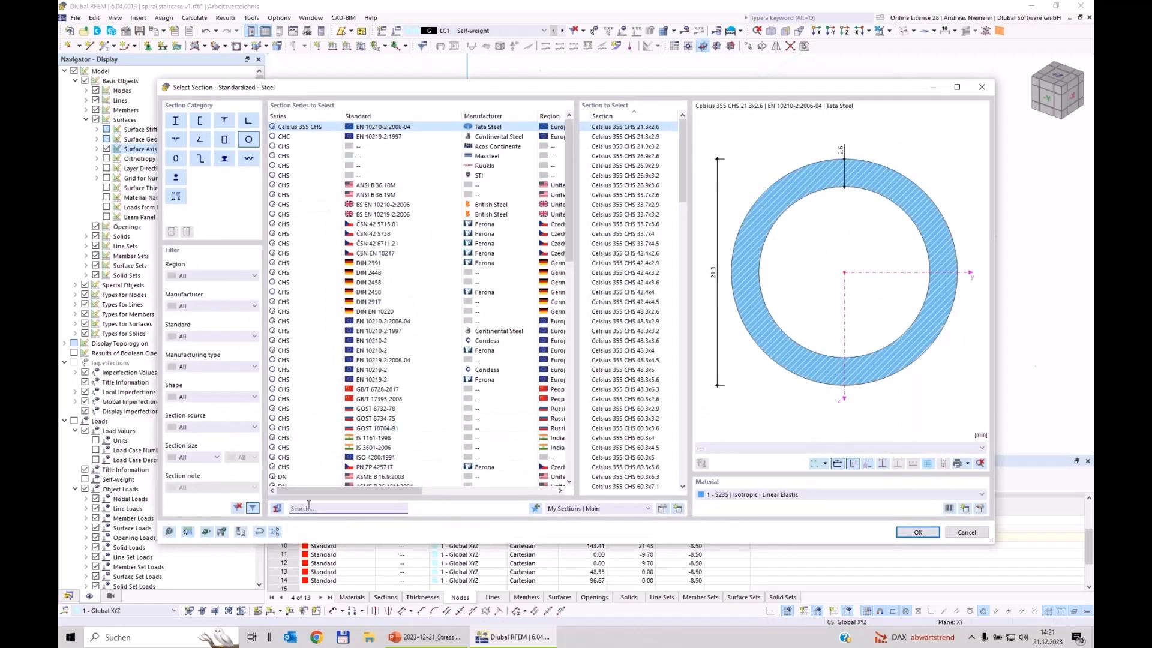
Assign section CHS 50x2.5 (EN 10219-2, Condesa) in S235 to the template member and create the linked copy as a railing post
{"action": "left_click", "coordinate": [309, 505]}
{"action": "type", "text": "50"}
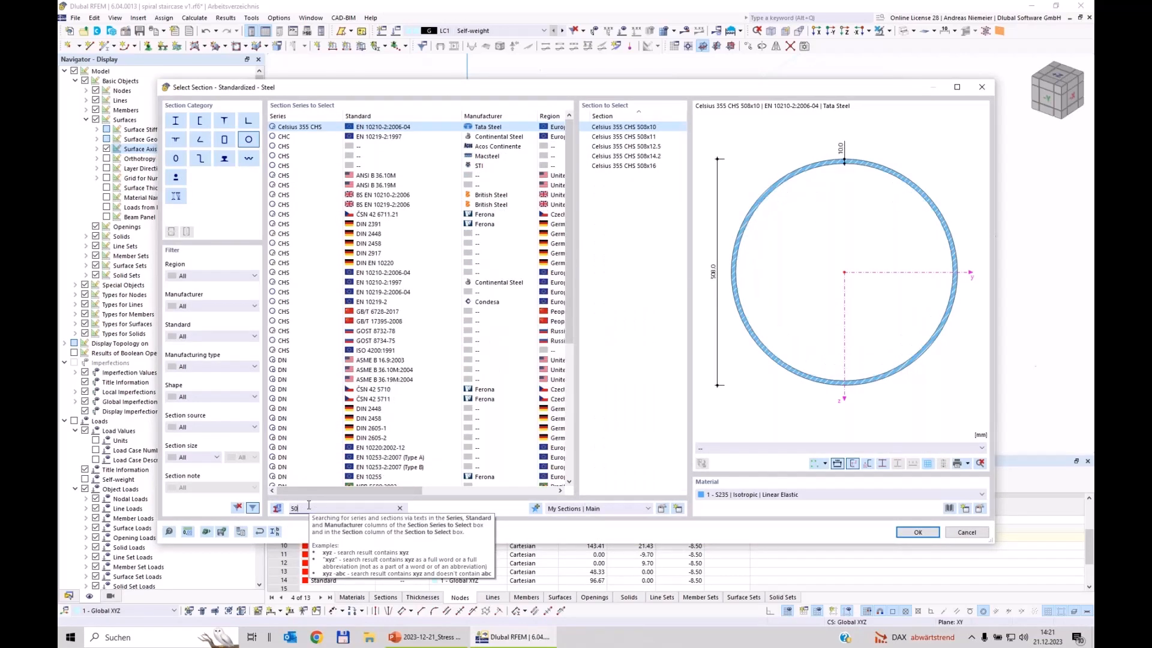
{"action": "type", "text": "x"}
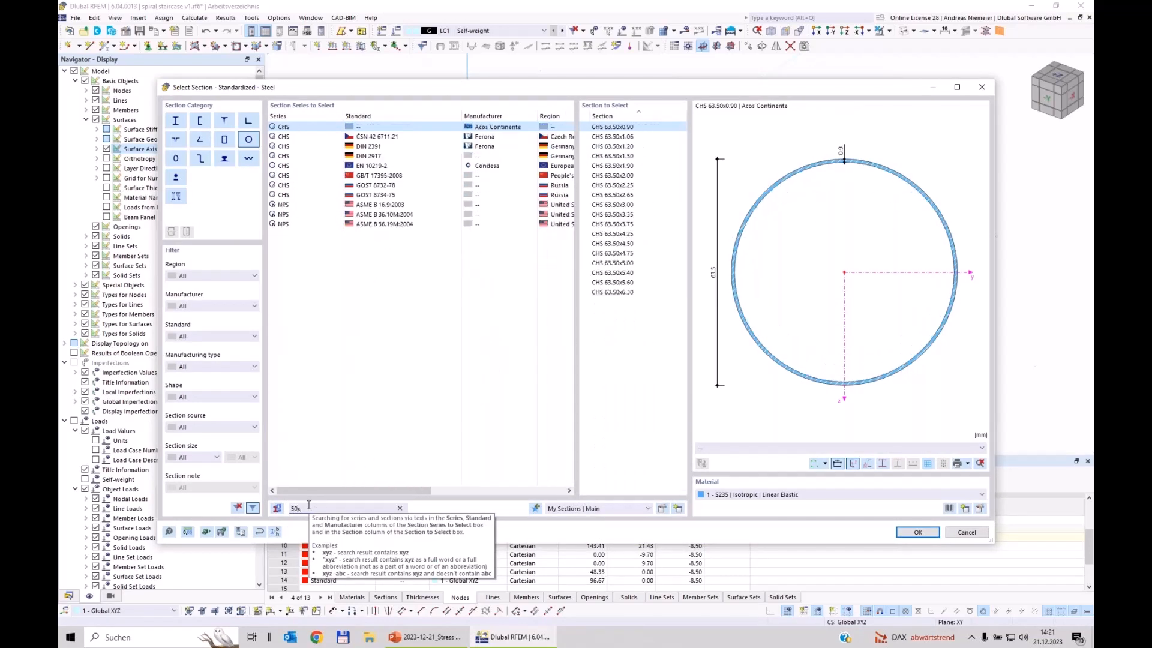
{"action": "type", "text": "2"}
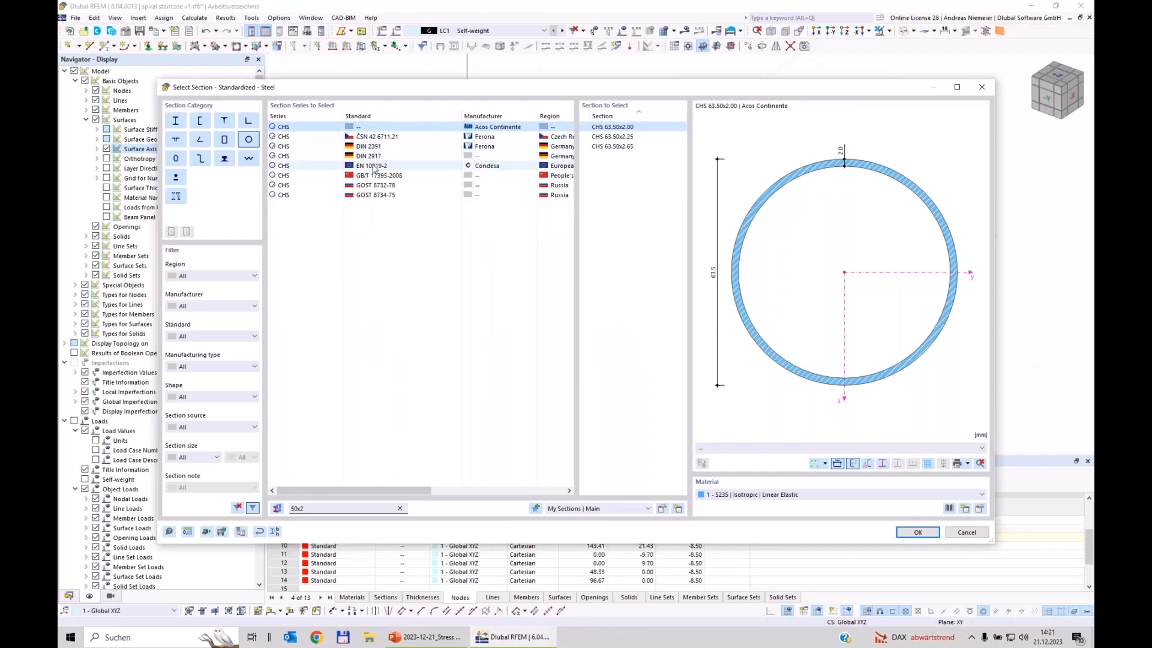
{"action": "left_click", "coordinate": [402, 166]}
{"action": "left_click", "coordinate": [607, 147]}
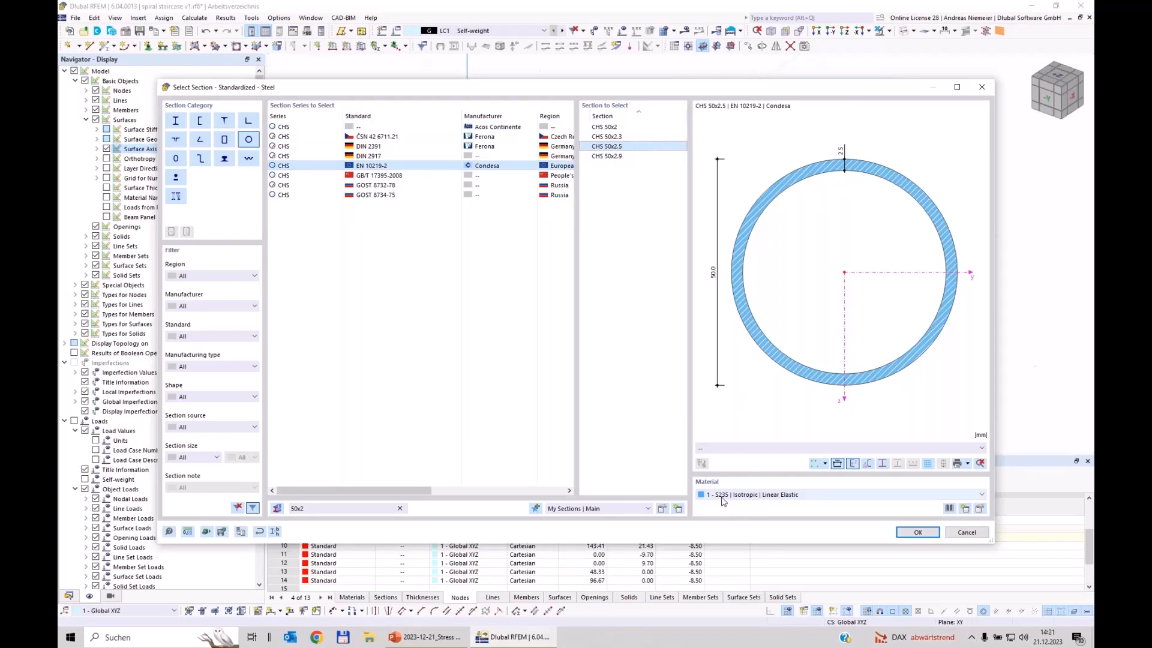
{"action": "left_click", "coordinate": [917, 533]}
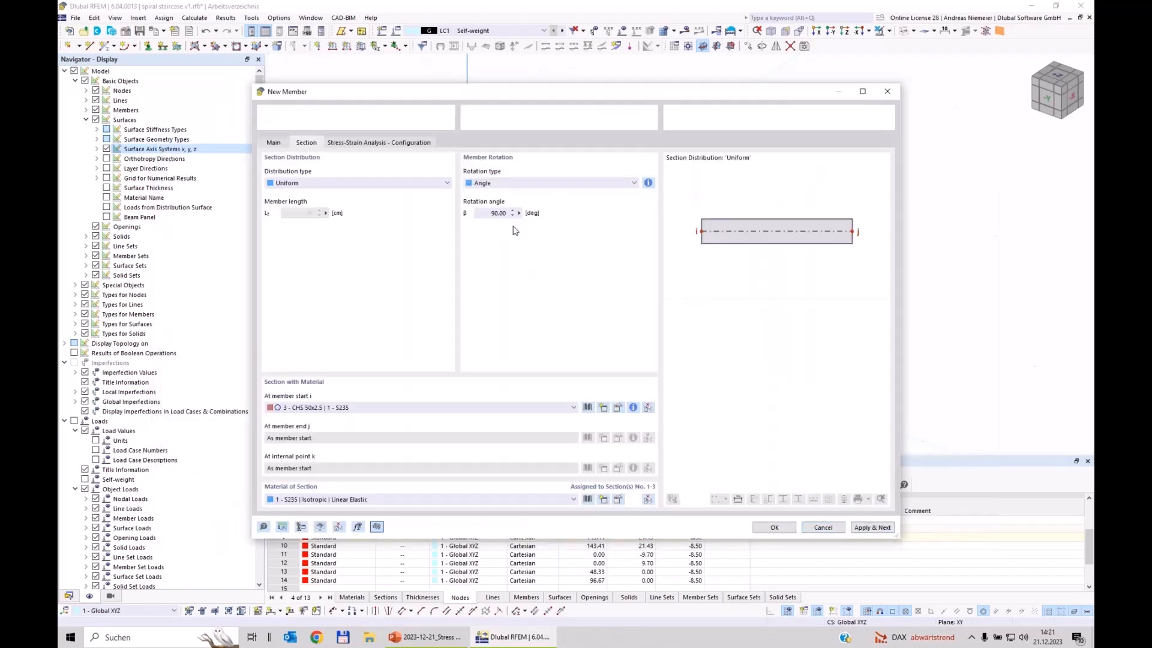
{"action": "left_click", "coordinate": [768, 530]}
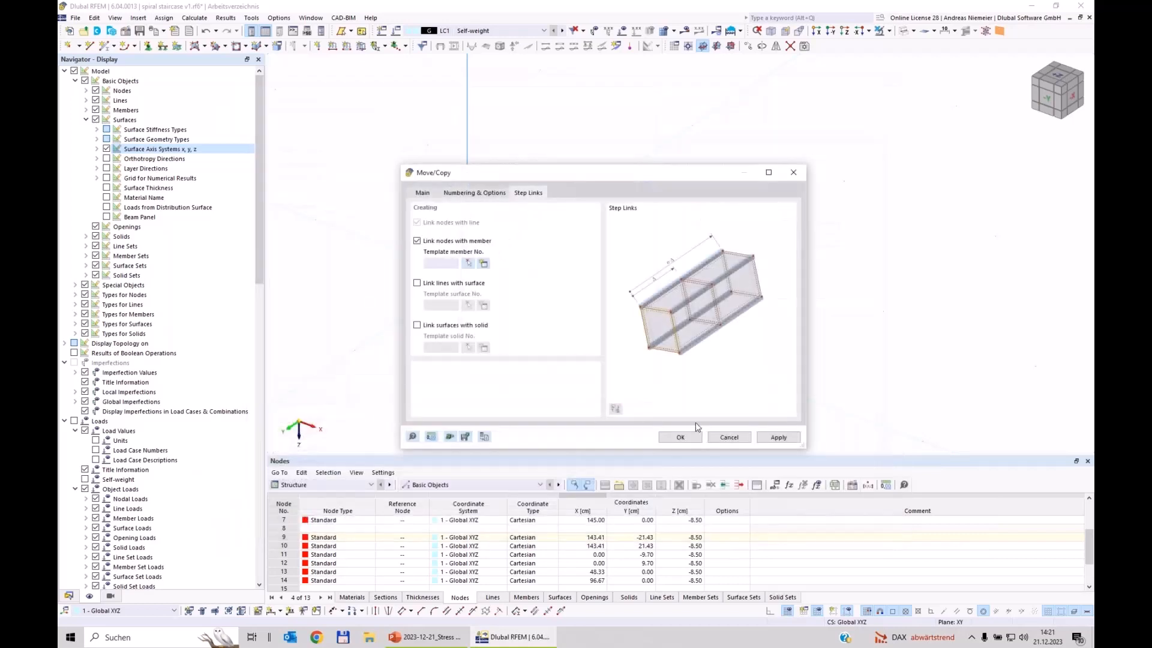
{"action": "left_click", "coordinate": [683, 437]}
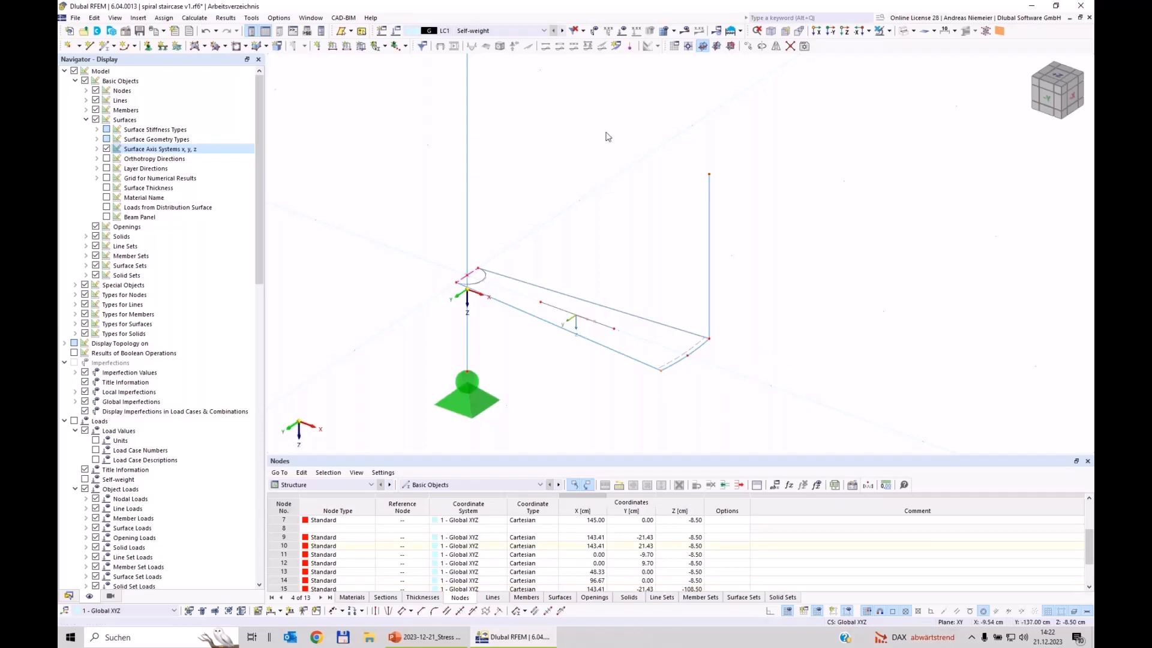
Copy the tread's other outer corner node by -17 cm in Z with step links enabled
{"action": "left_click", "coordinate": [748, 47]}
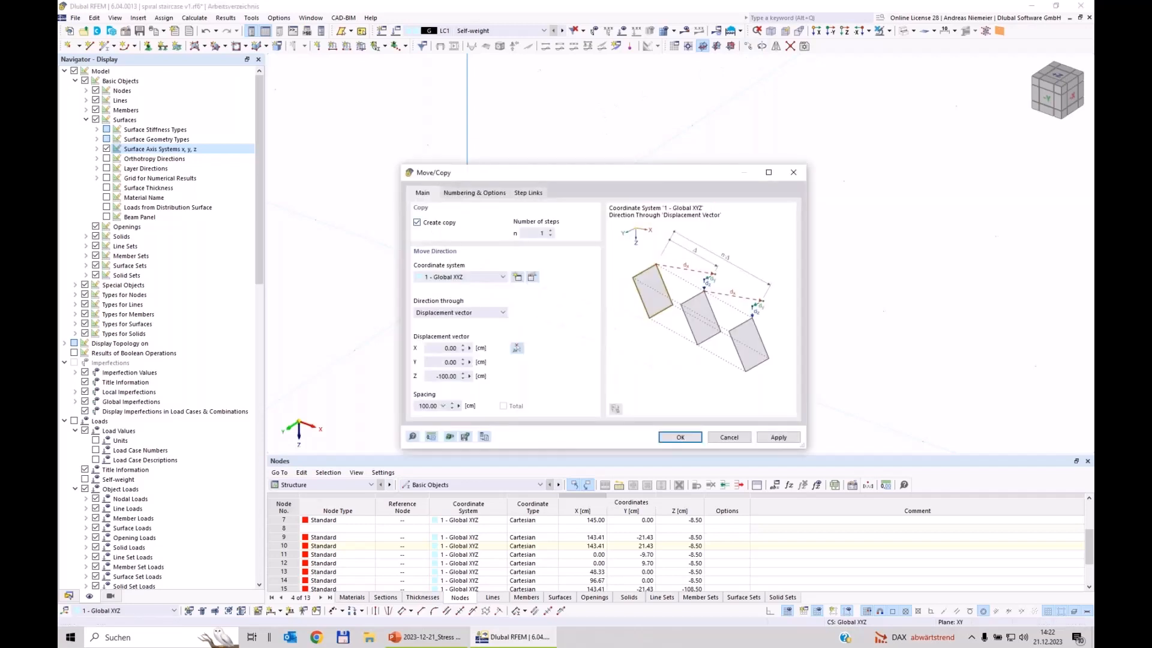
{"action": "double_click", "coordinate": [434, 376]}
{"action": "type", "text": "-17"}
{"action": "left_click", "coordinate": [477, 192]}
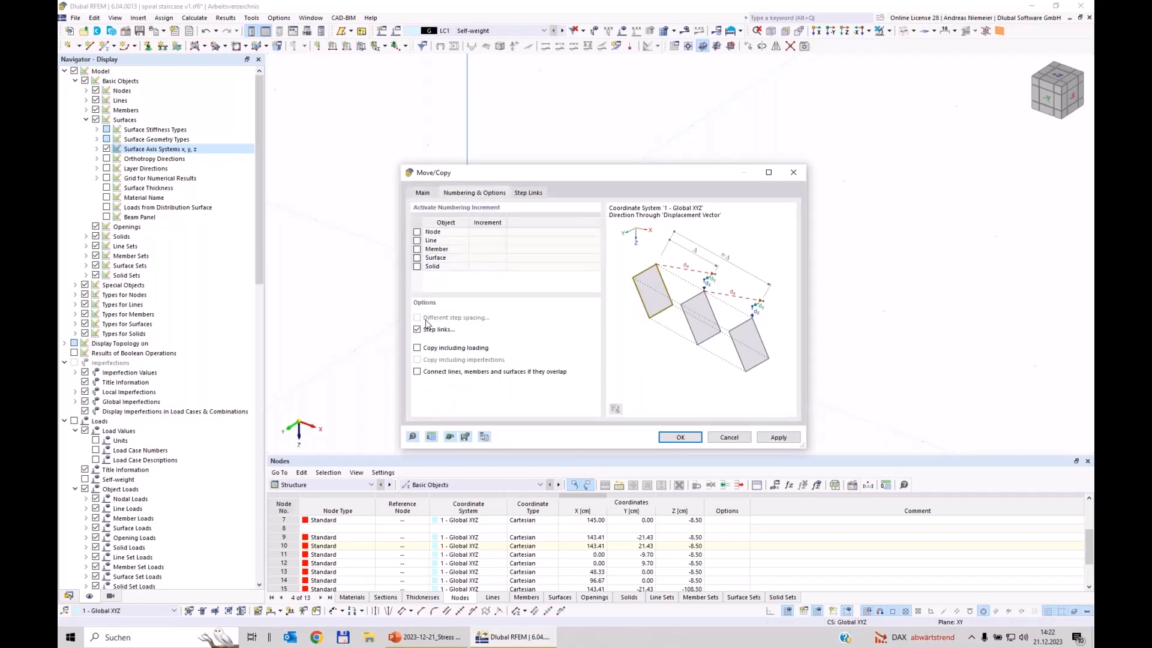
{"action": "left_click", "coordinate": [690, 438]}
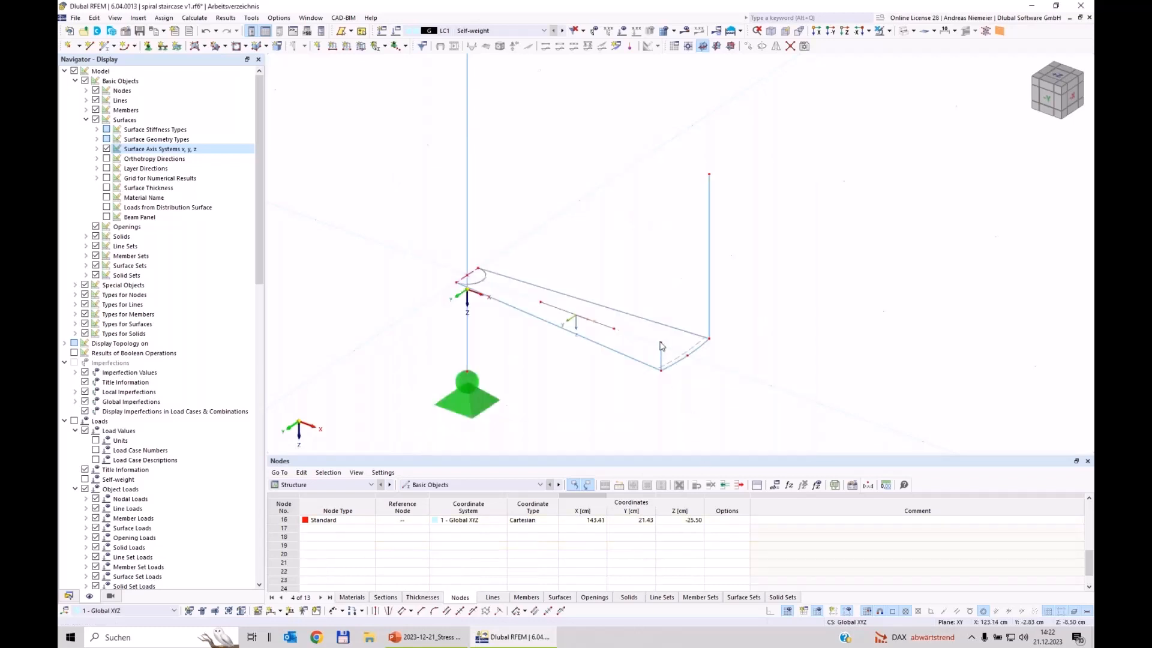
Copy the upper node of the short vertical member by -100 cm in Z with step links disabled
{"action": "left_click", "coordinate": [749, 47]}
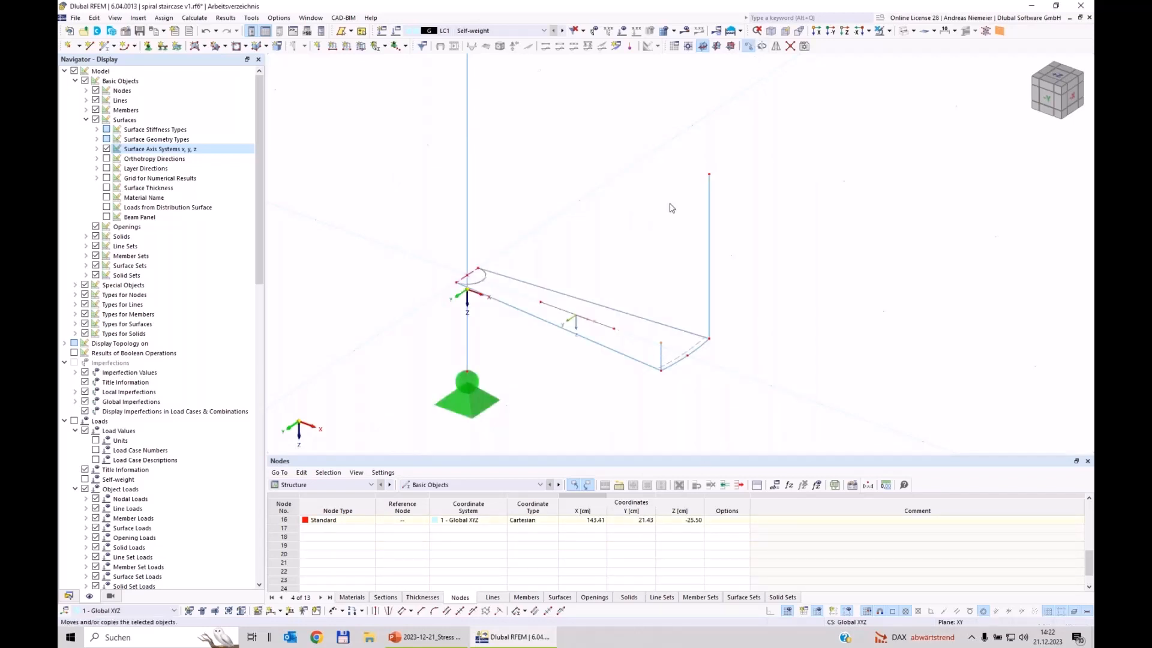
{"action": "left_click", "coordinate": [447, 376]}
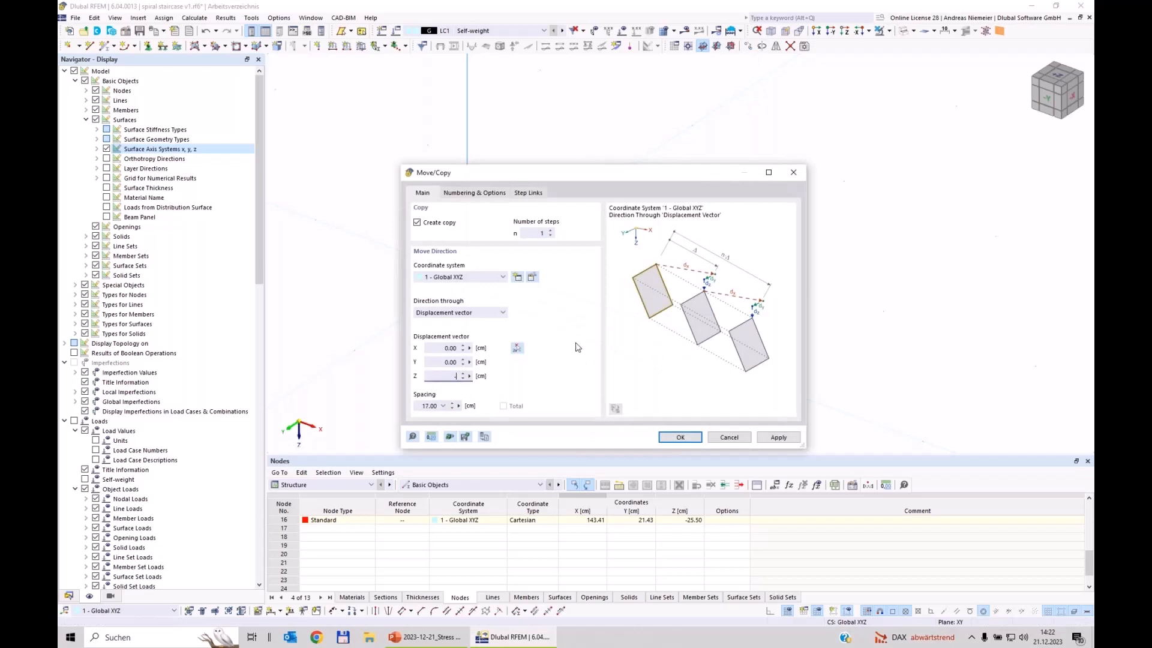
{"action": "left_click", "coordinate": [494, 194]}
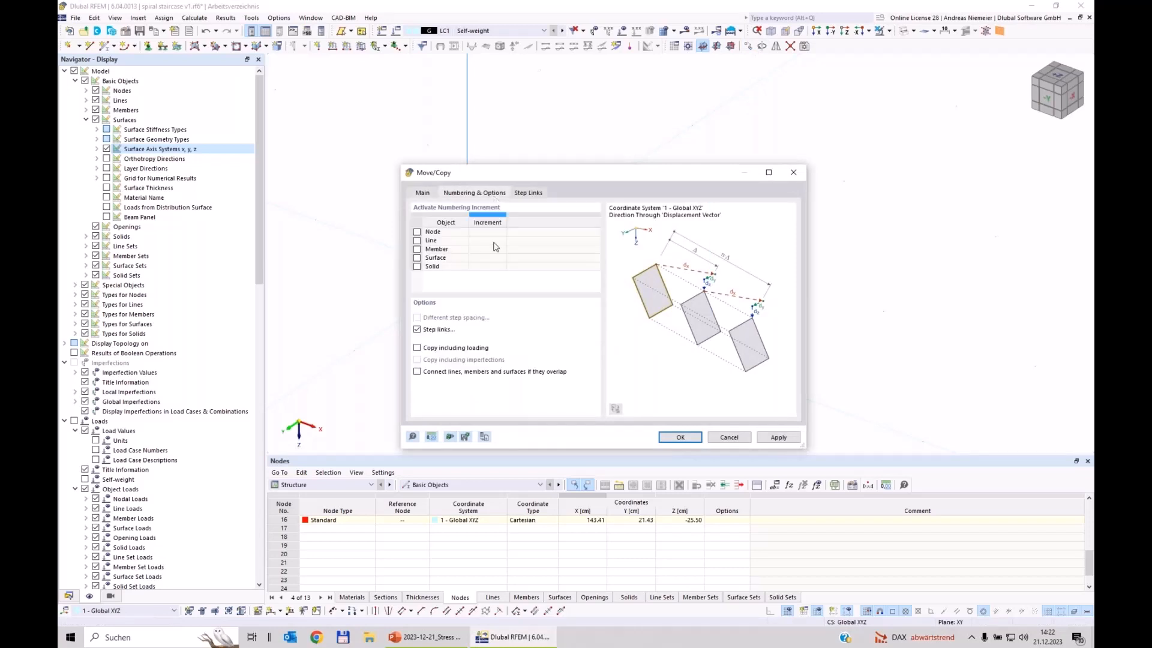
{"action": "left_click", "coordinate": [680, 437]}
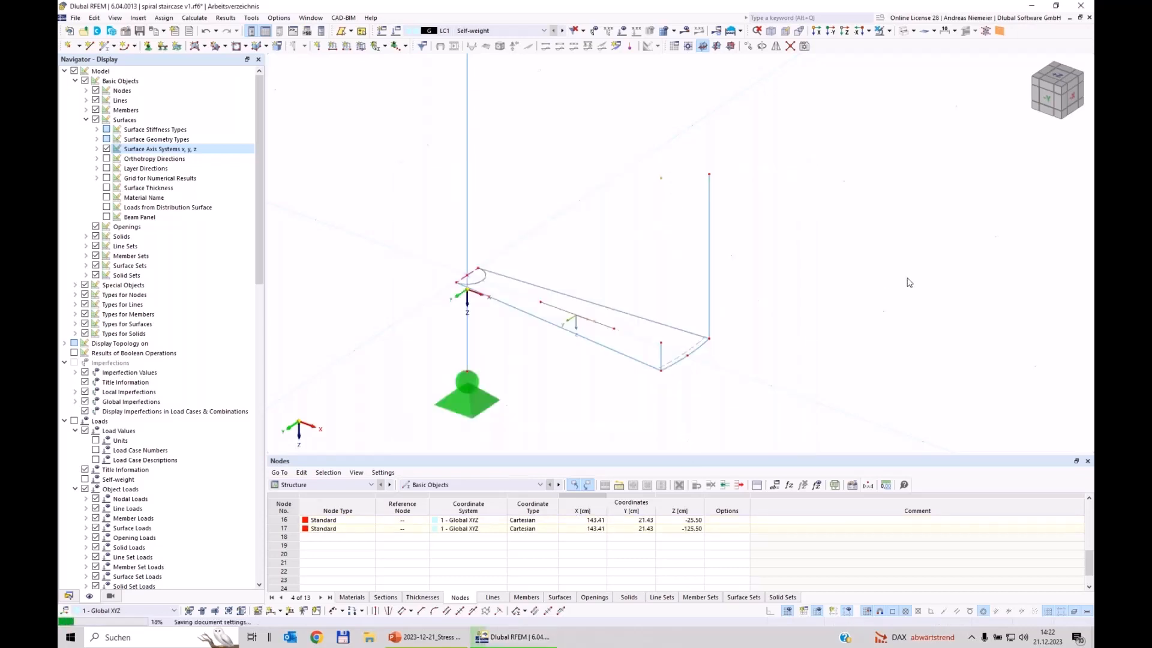
Draw a CHS 50x2.5 single beam member as the handrail between the free upper node and the top of the railing post
{"action": "left_click", "coordinate": [106, 45]}
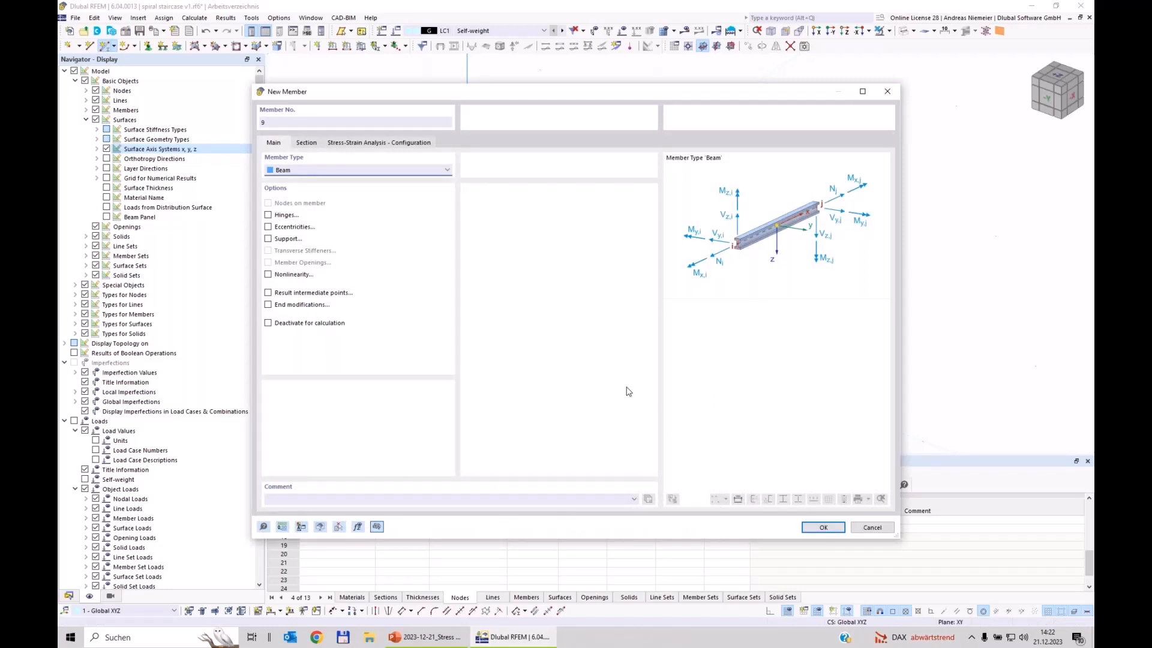
{"action": "left_click", "coordinate": [306, 143]}
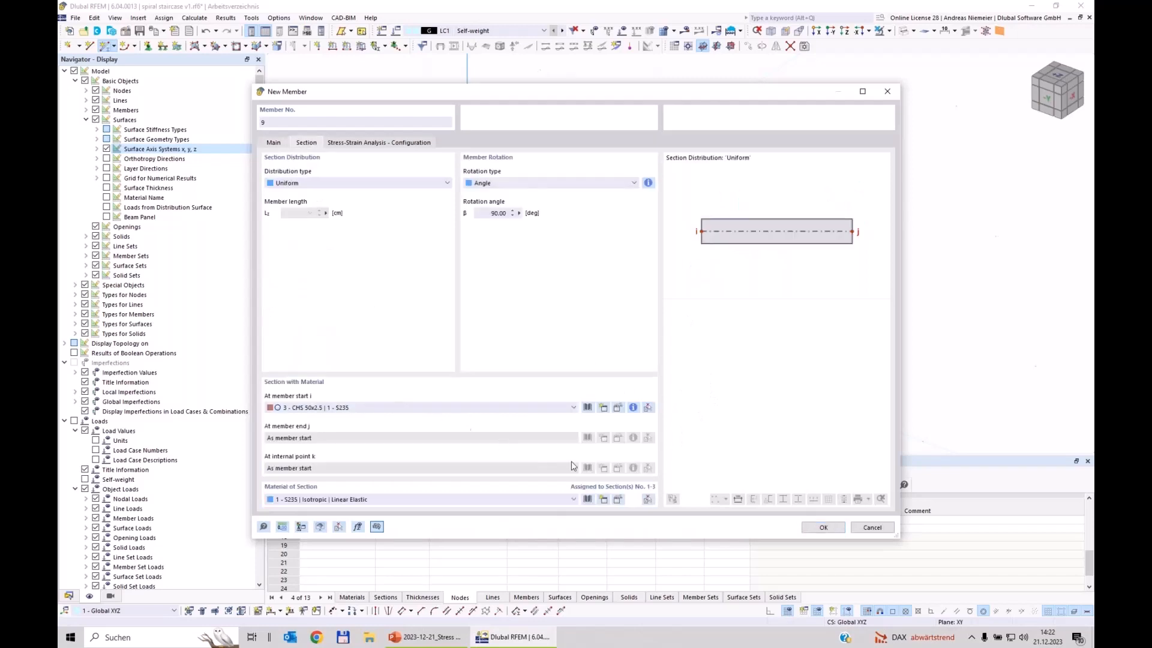
{"action": "left_click", "coordinate": [821, 527]}
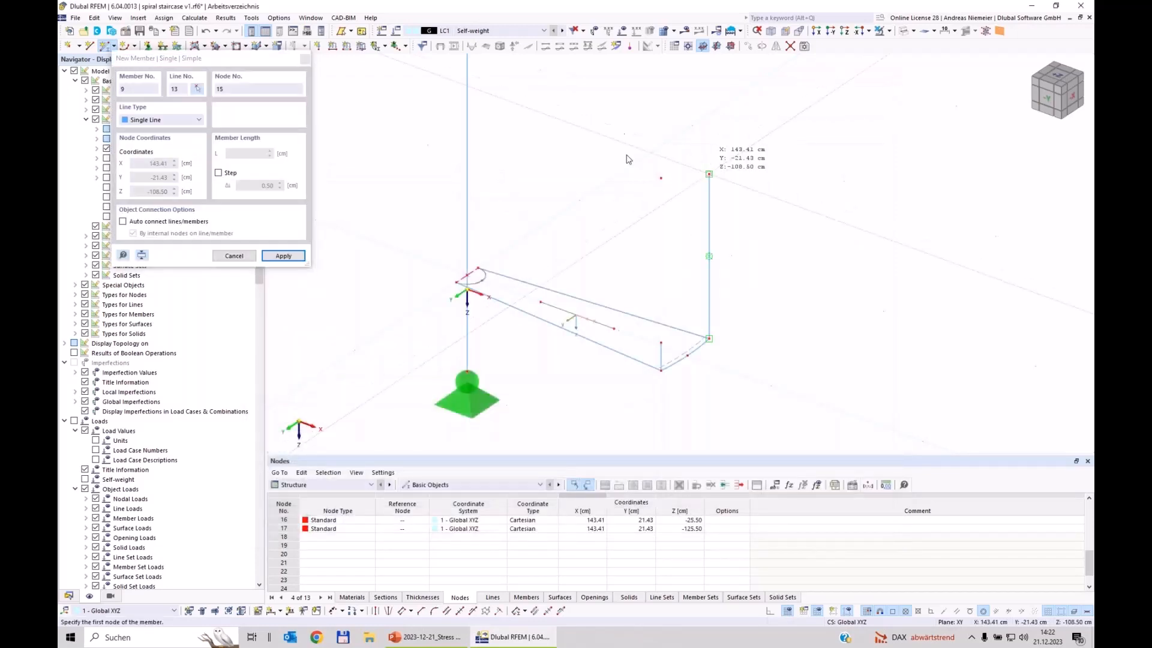
{"action": "left_click", "coordinate": [660, 177]}
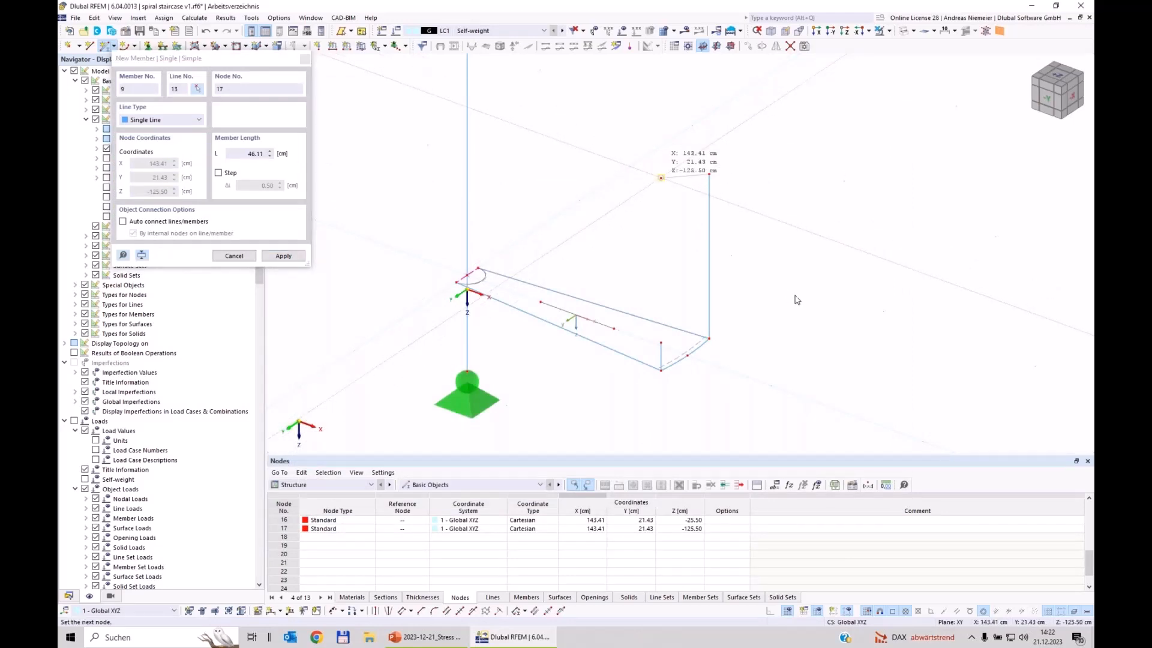
{"action": "left_click", "coordinate": [709, 174]}
{"action": "key", "text": "Escape"}
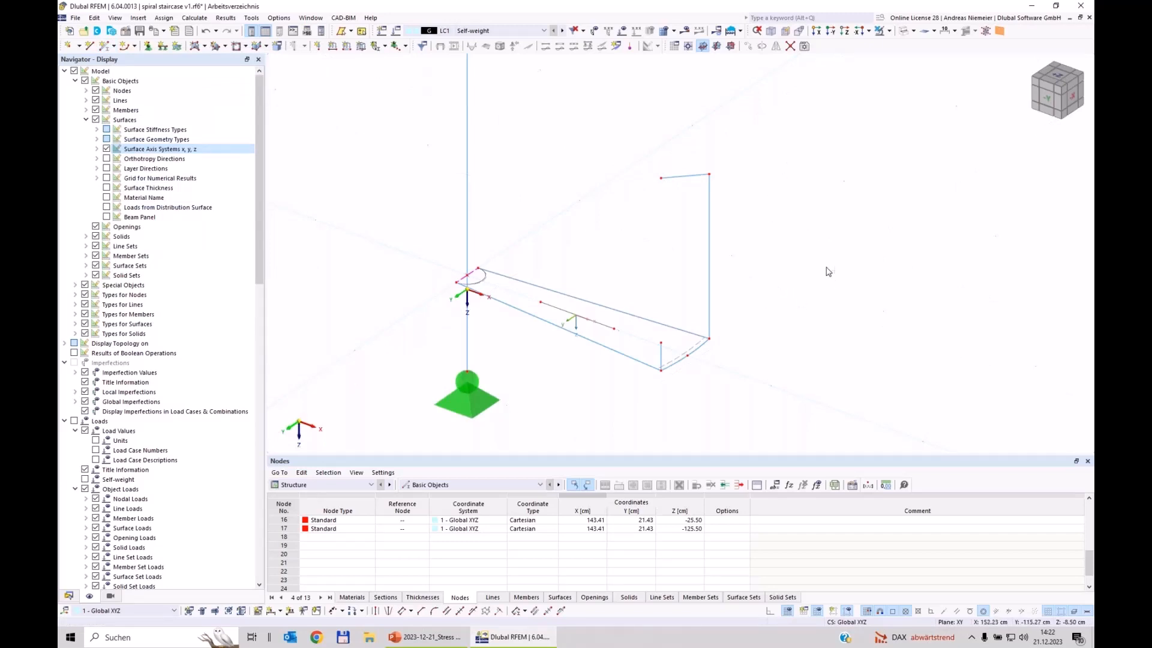
Switch on the display of the member axis systems x, y, z
{"action": "middle_click_drag", "start_coordinate": [816, 251], "coordinate": [794, 242], "text": "ctrl"}
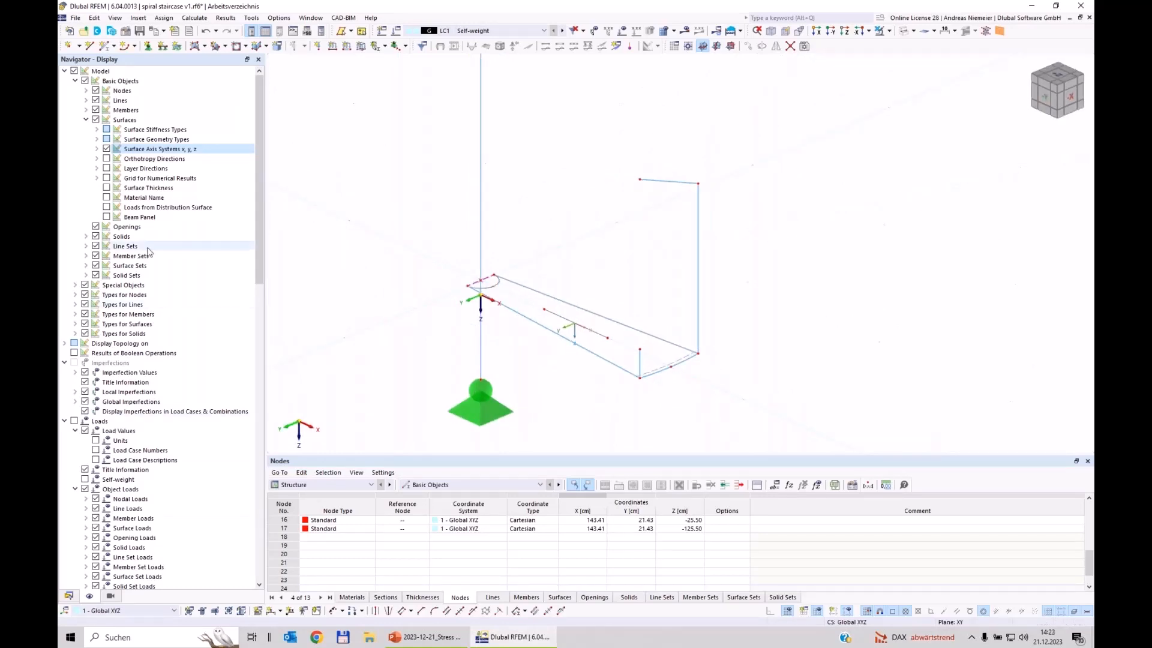
{"action": "left_click", "coordinate": [96, 151]}
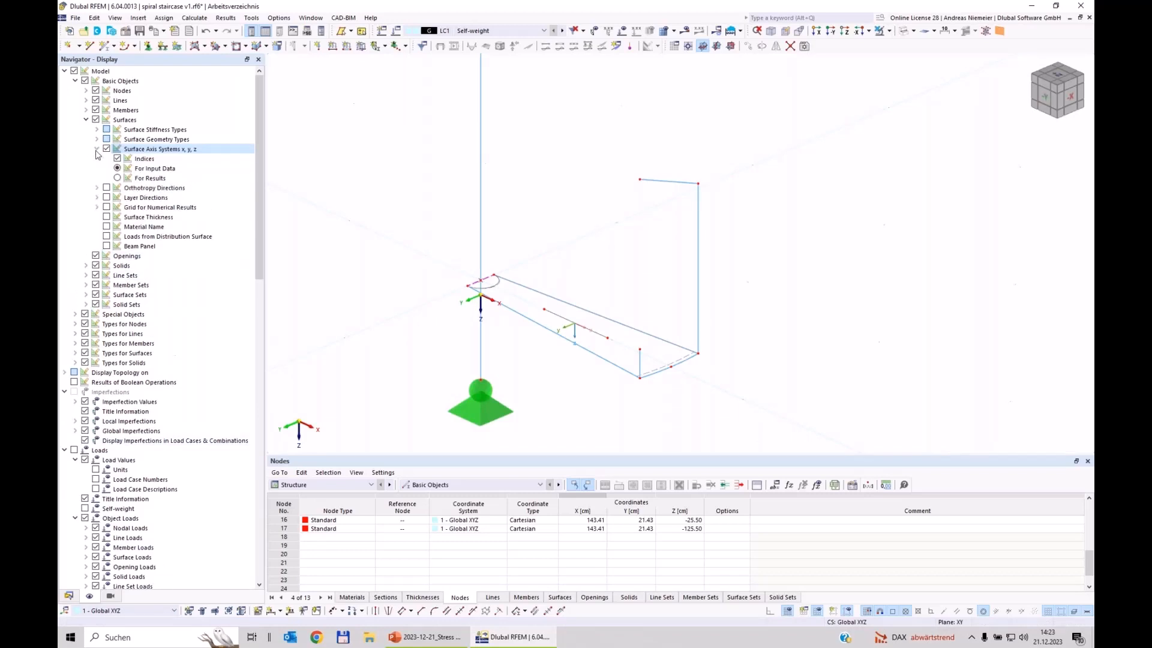
{"action": "left_click", "coordinate": [86, 120]}
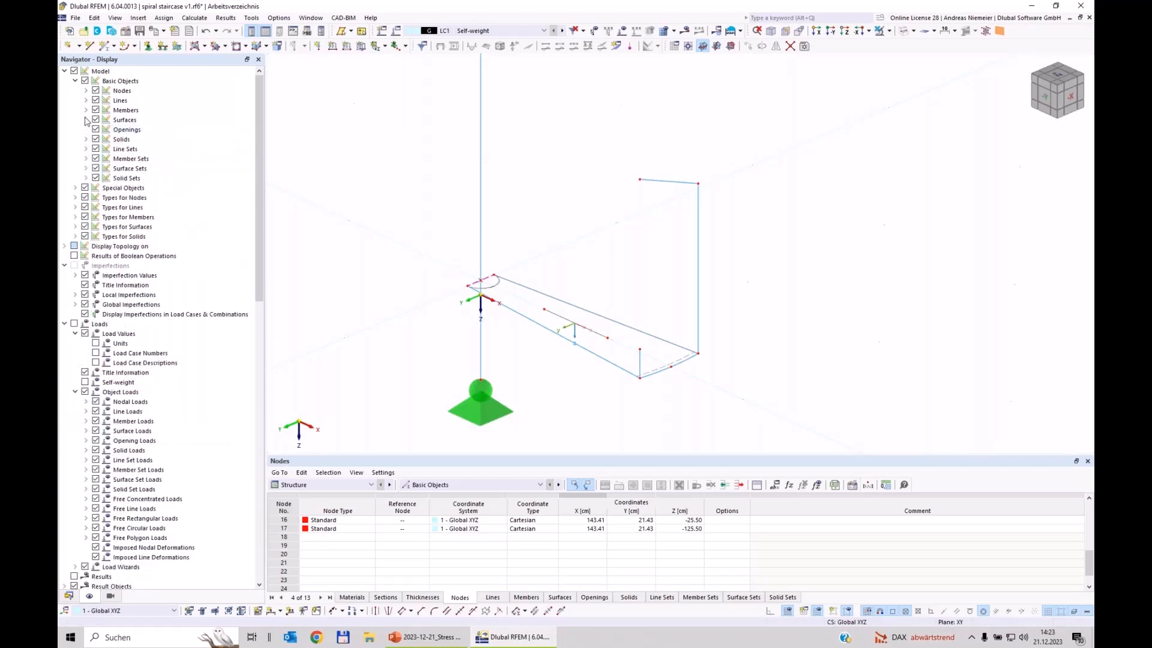
{"action": "left_click", "coordinate": [85, 110]}
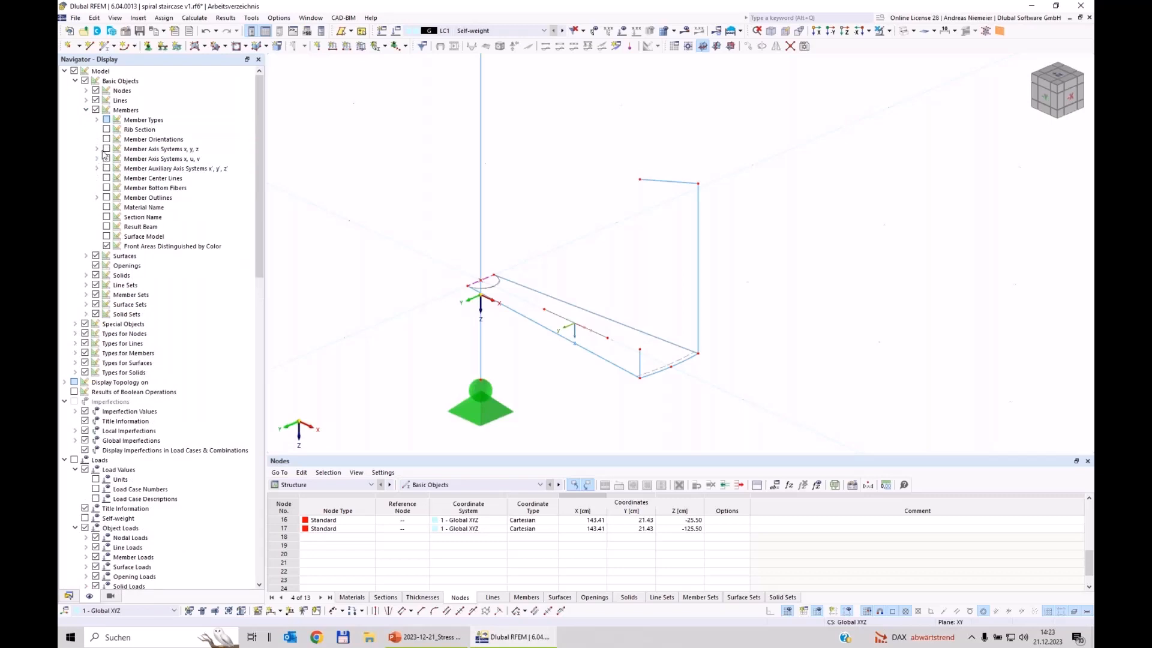
{"action": "left_click", "coordinate": [97, 149]}
{"action": "left_click", "coordinate": [106, 149]}
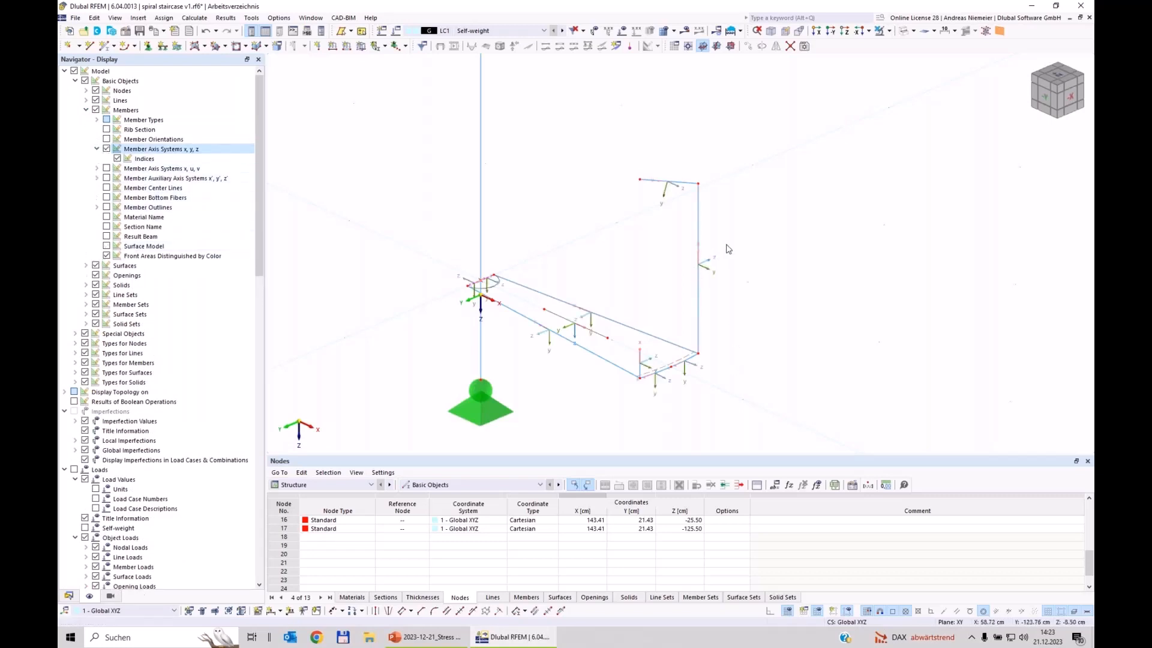
Set the rotation of the railing post and handrail members by help node 10 at the short vertical member's foot, in plane x-z
{"action": "left_click", "coordinate": [698, 210]}
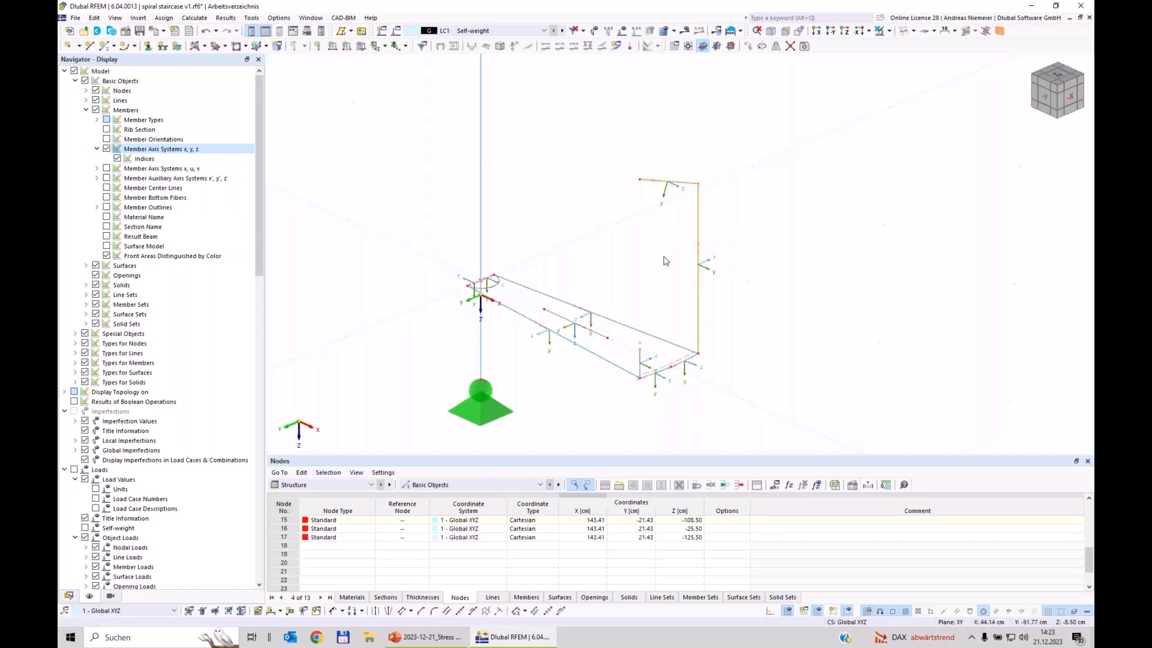
{"action": "right_click", "coordinate": [699, 211]}
{"action": "mouse_move", "coordinate": [735, 261]}
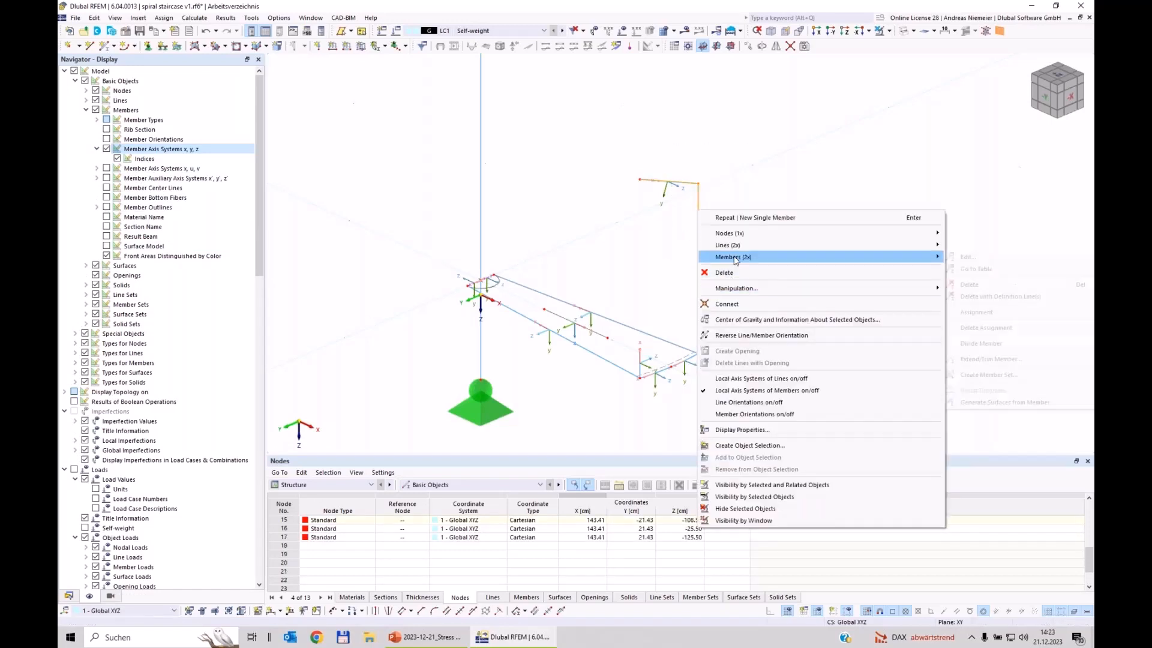
{"action": "left_click", "coordinate": [972, 258]}
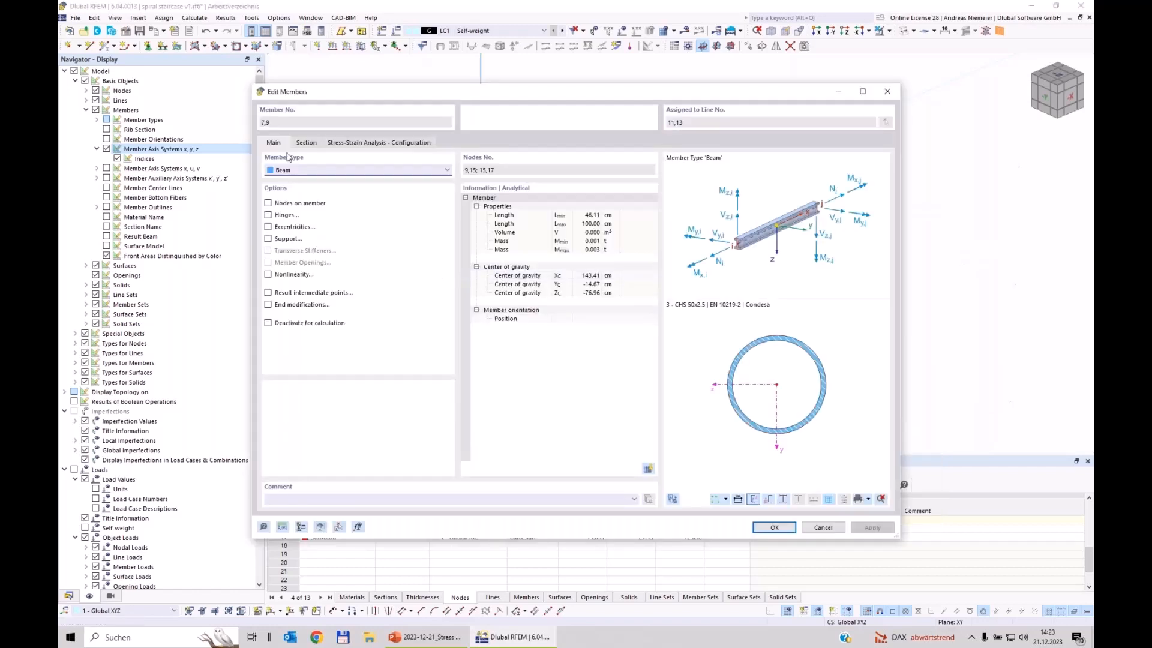
{"action": "left_click", "coordinate": [306, 143]}
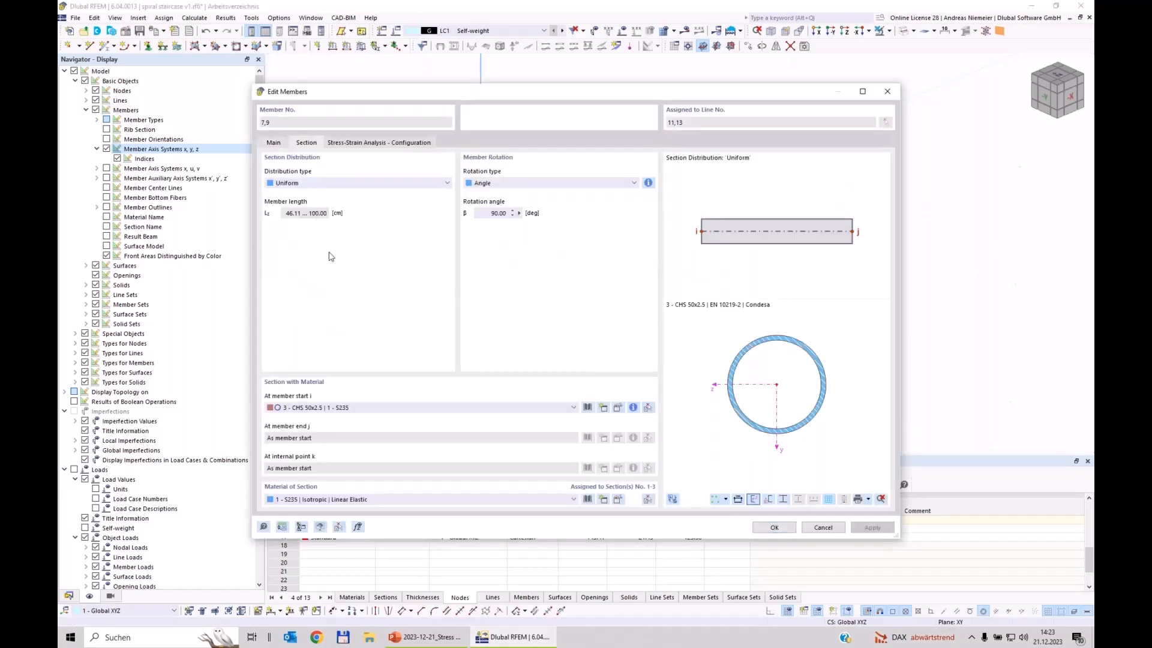
{"action": "left_click", "coordinate": [496, 184]}
{"action": "left_click", "coordinate": [498, 198]}
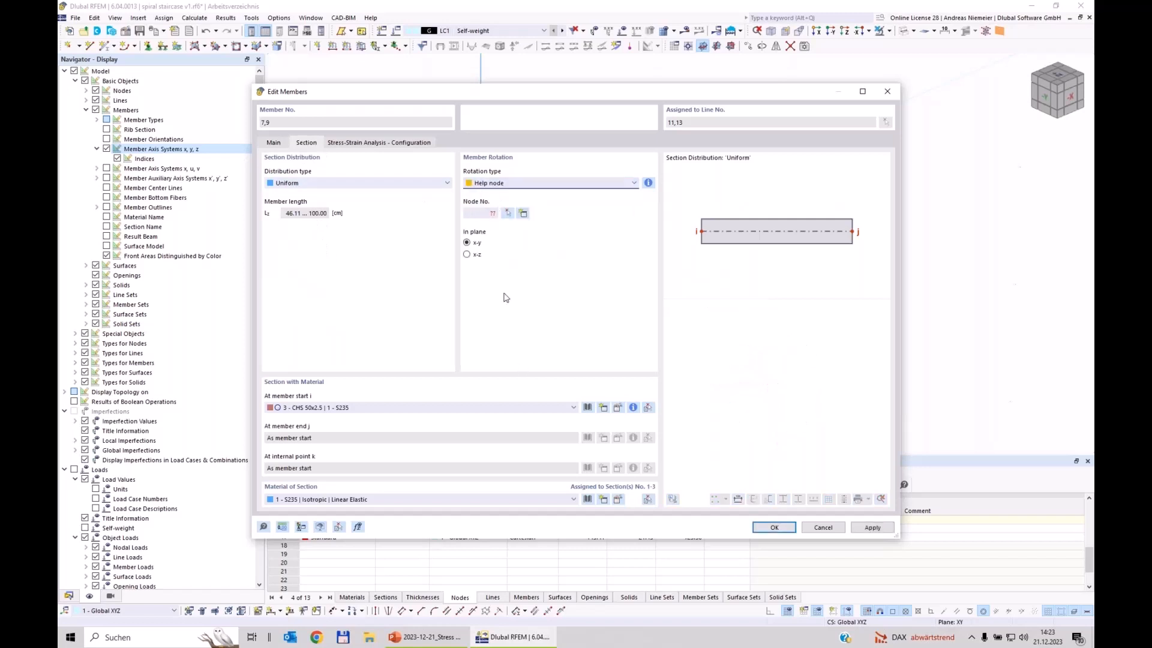
{"action": "left_click", "coordinate": [468, 255]}
{"action": "left_click", "coordinate": [507, 213]}
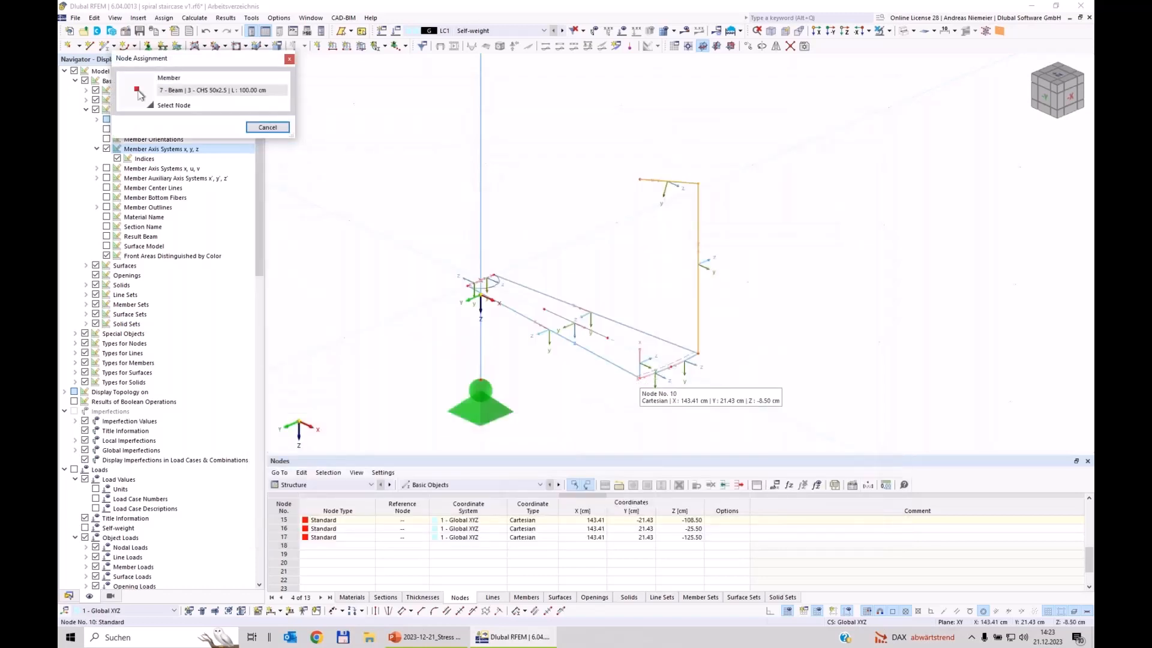
{"action": "left_click", "coordinate": [639, 377]}
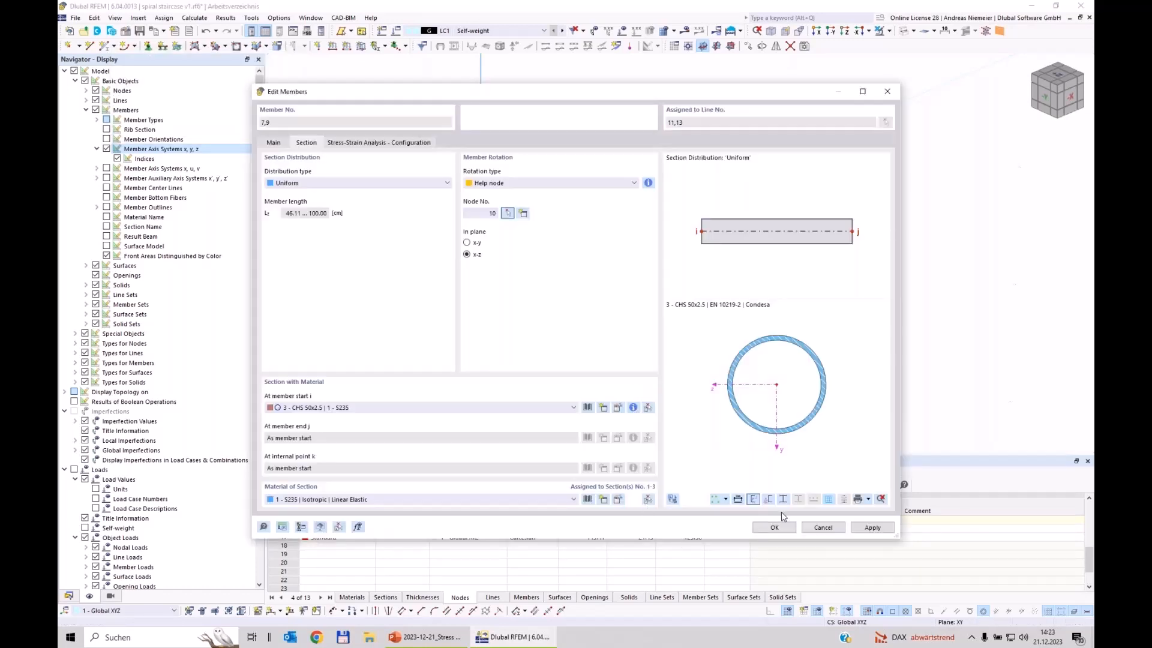
{"action": "left_click", "coordinate": [777, 527]}
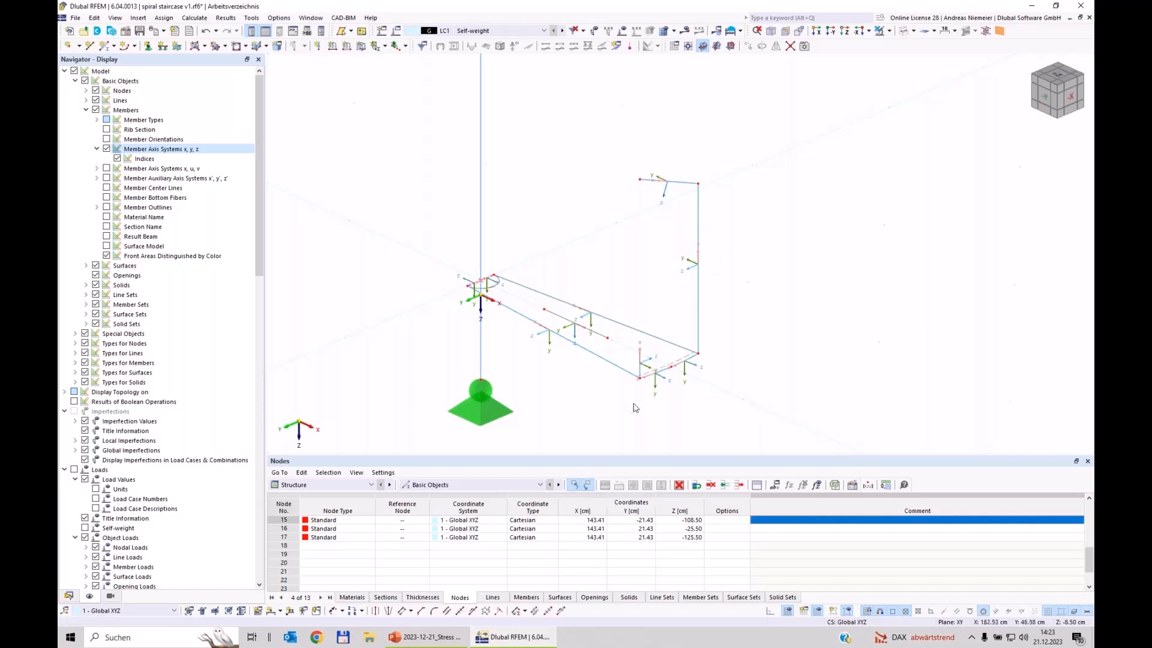
Set the short vertical member's rotation by help node 9 at the railing post's foot, in plane x-z
{"action": "double_click", "coordinate": [482, 412]}
{"action": "left_click", "coordinate": [307, 142]}
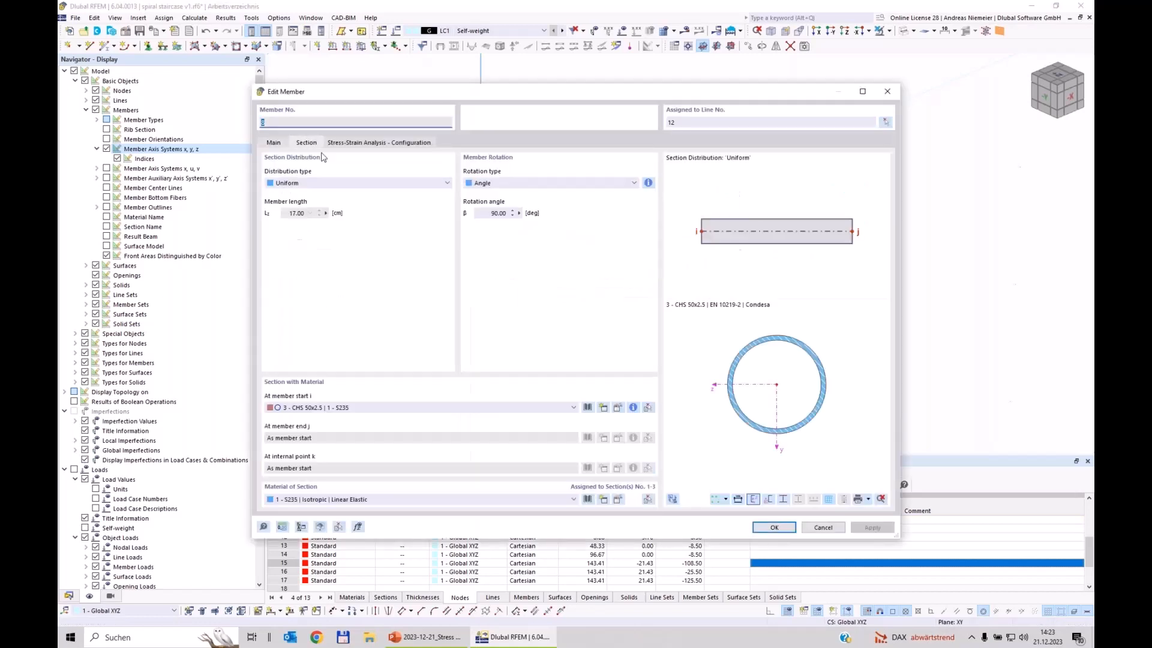
{"action": "left_click", "coordinate": [525, 181]}
{"action": "left_click", "coordinate": [511, 204]}
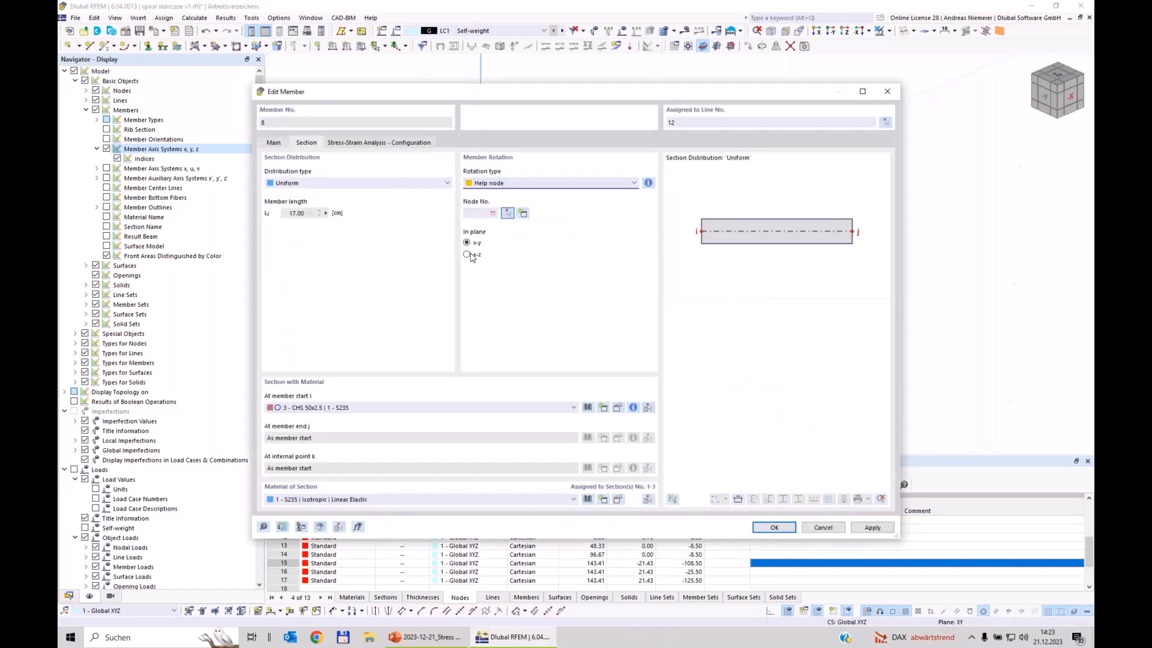
{"action": "left_click", "coordinate": [508, 213]}
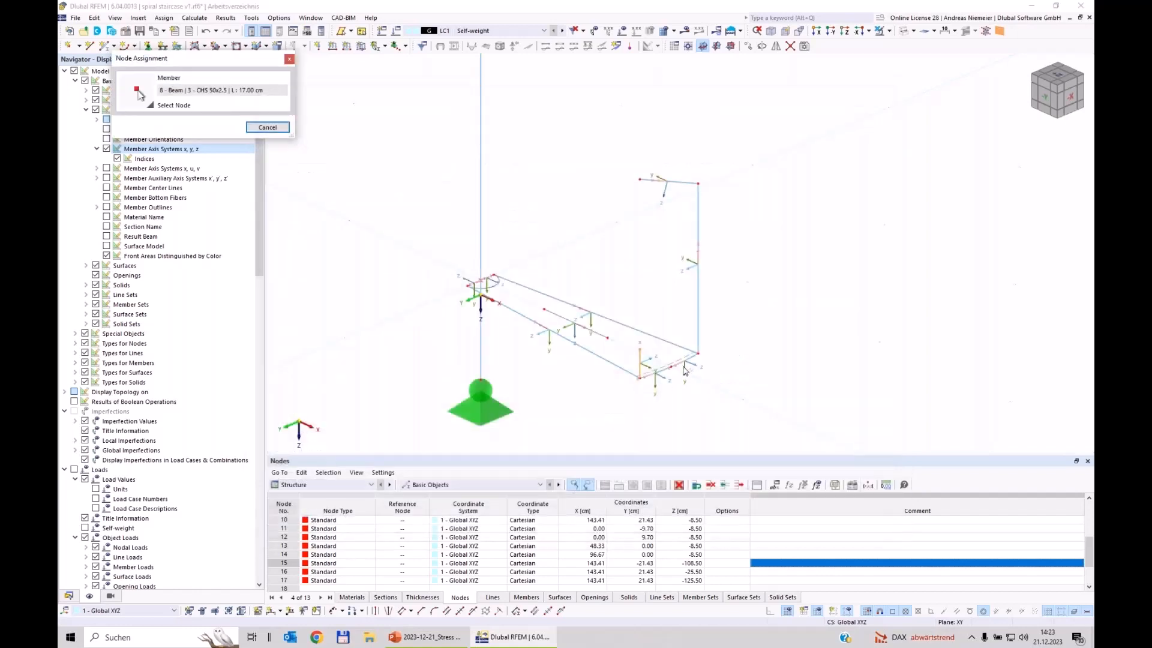
{"action": "left_click", "coordinate": [697, 353]}
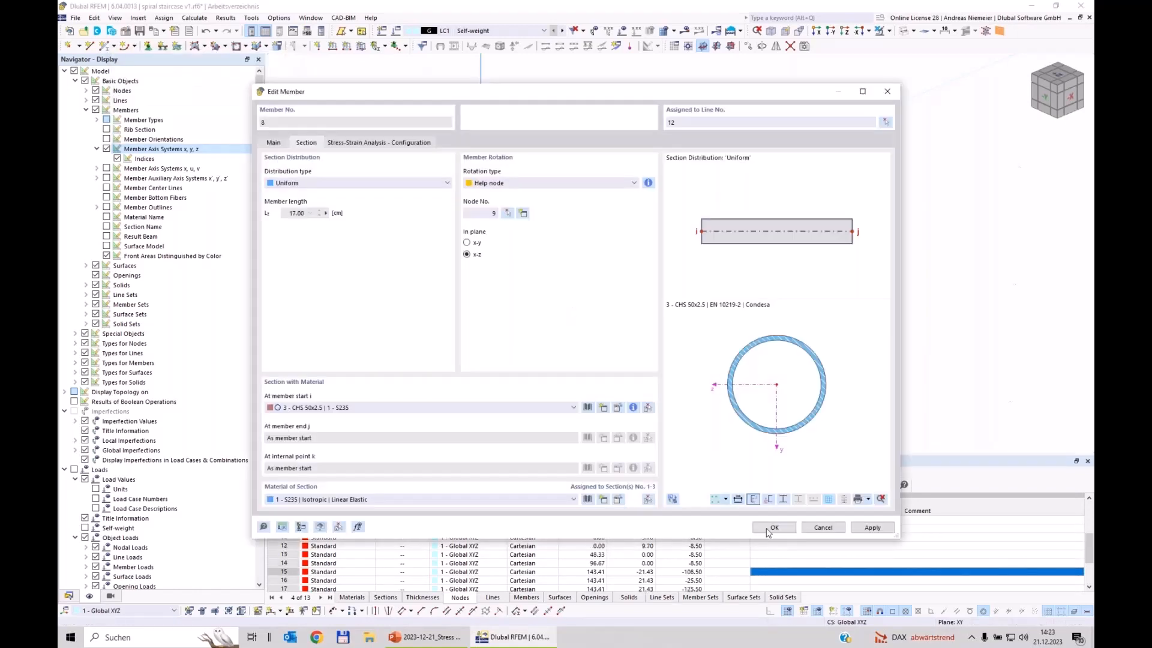
{"action": "key", "text": "Return"}
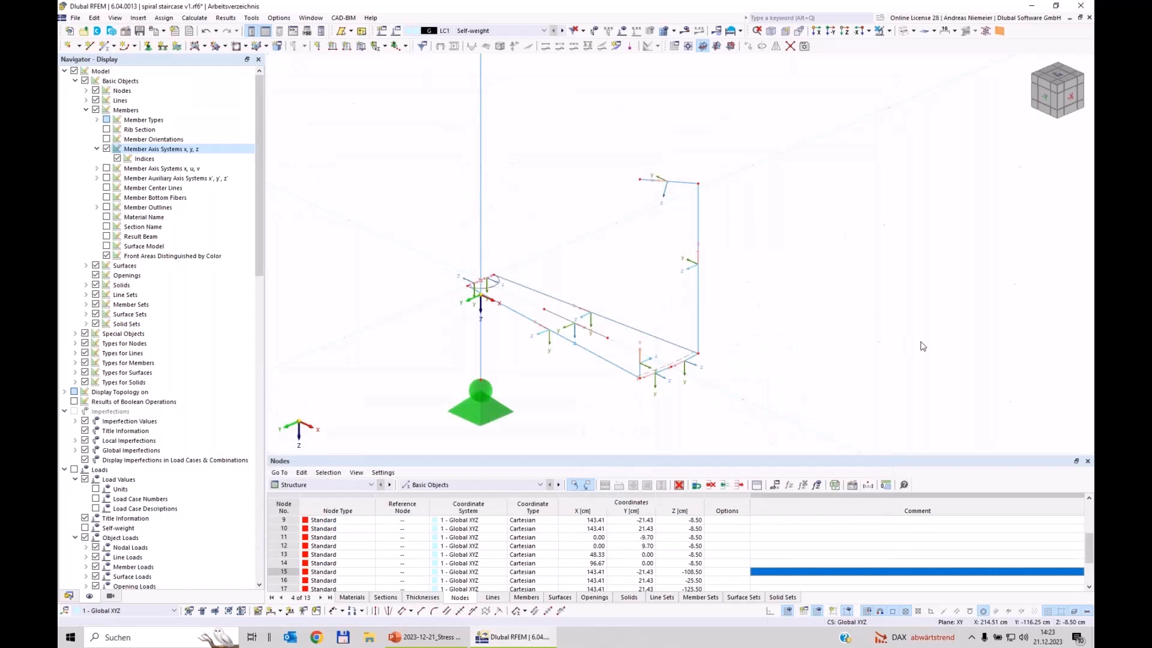
Switch off the display of the member axis systems x, y, z and close the Nodes table
{"action": "left_click", "coordinate": [106, 149]}
{"action": "middle_click_drag", "start_coordinate": [393, 310], "coordinate": [483, 311], "text": "ctrl"}
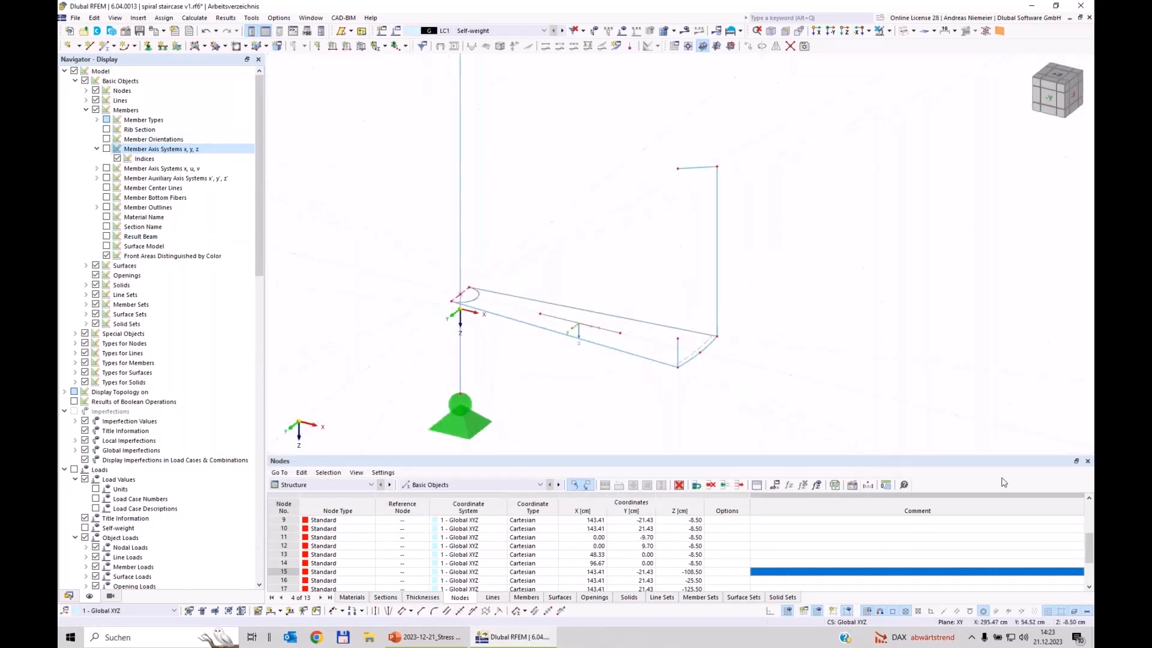
{"action": "left_click", "coordinate": [1087, 461]}
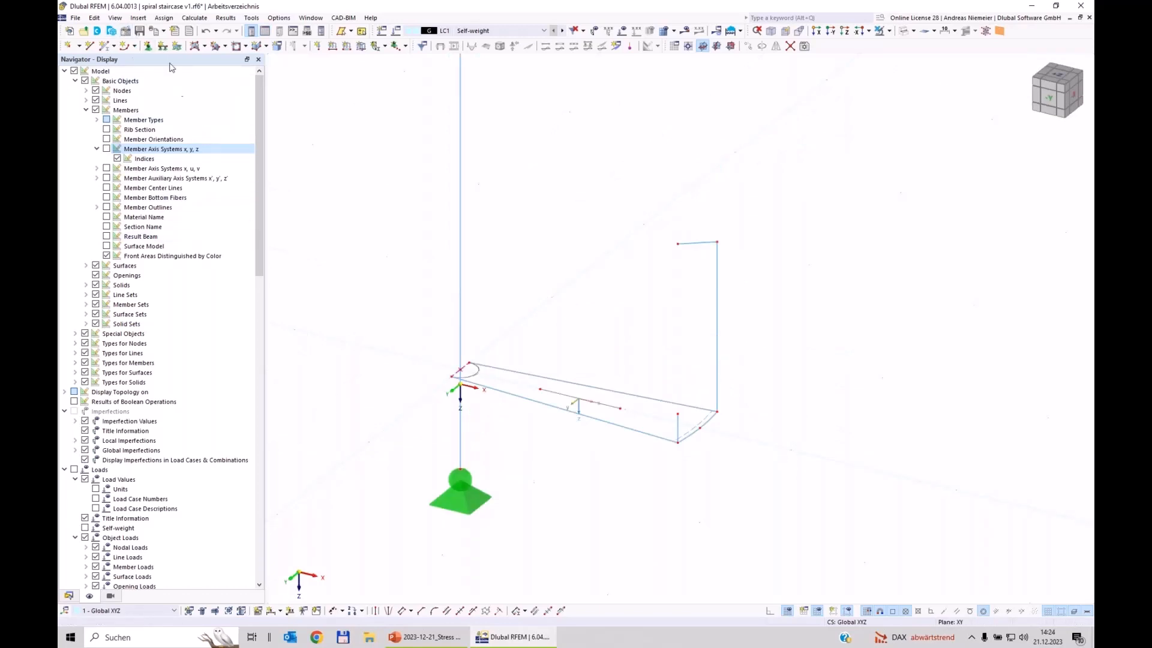
Save the model and start saving the complete tread with its railing members as a block, ignoring the plausibility check
{"action": "left_click", "coordinate": [140, 32]}
{"action": "scroll", "coordinate": [453, 398], "scroll_direction": "down", "scroll_amount": 4}
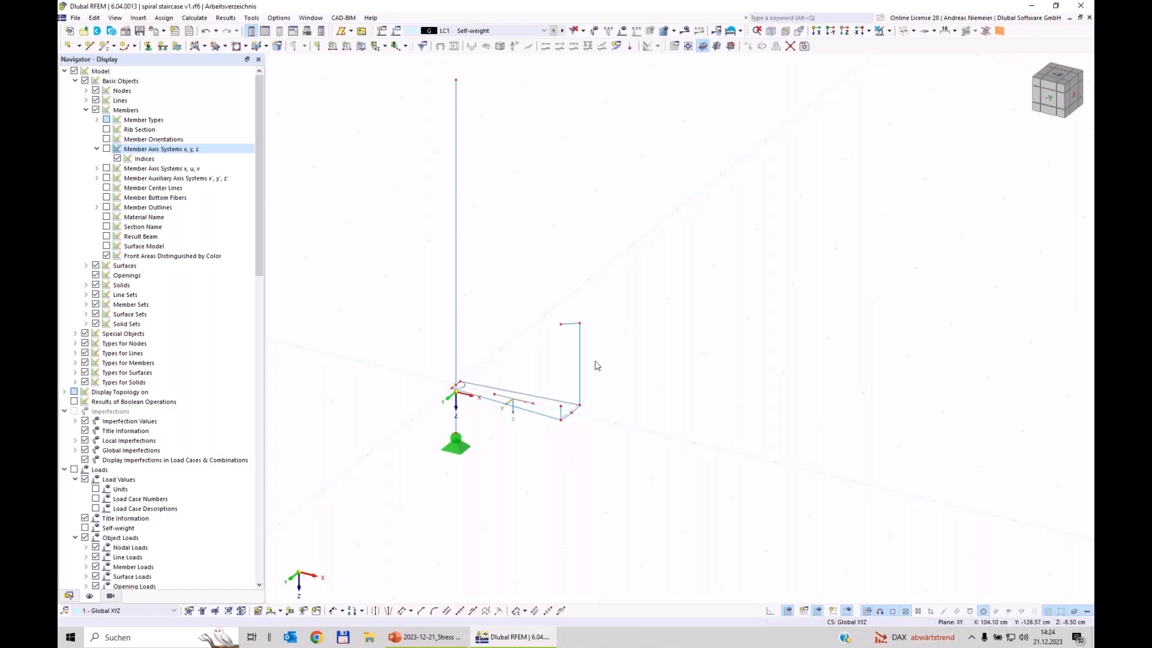
{"action": "scroll", "coordinate": [381, 324], "scroll_direction": "up", "scroll_amount": 3}
{"action": "left_click_drag", "start_coordinate": [419, 295], "coordinate": [834, 507]}
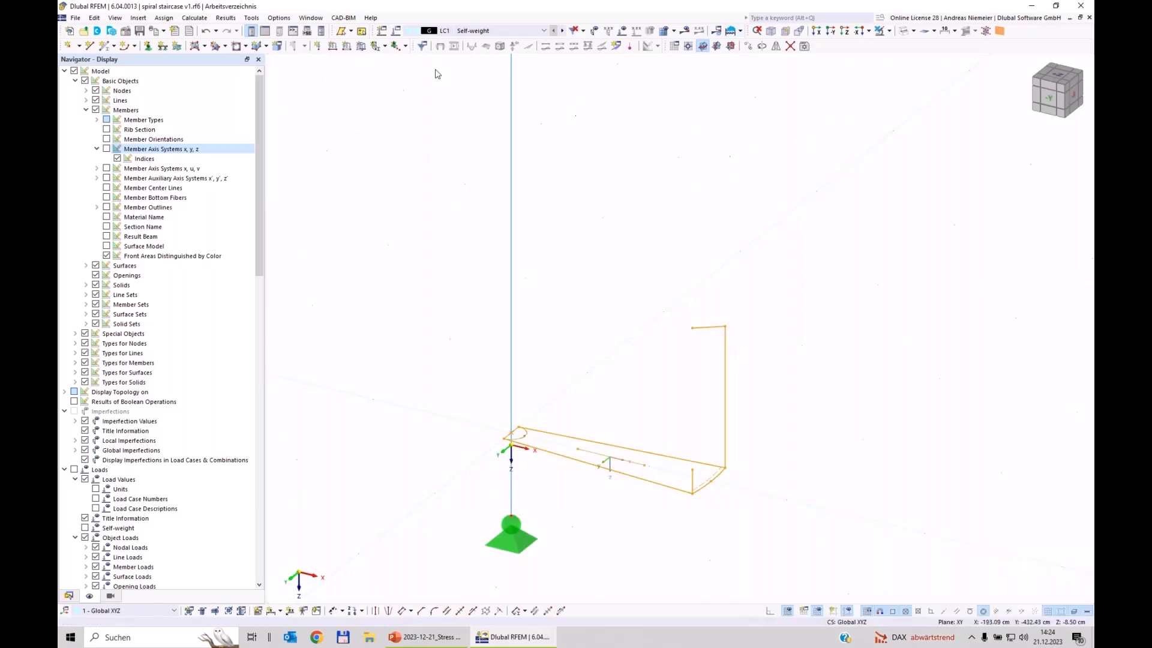
{"action": "left_click", "coordinate": [75, 17]}
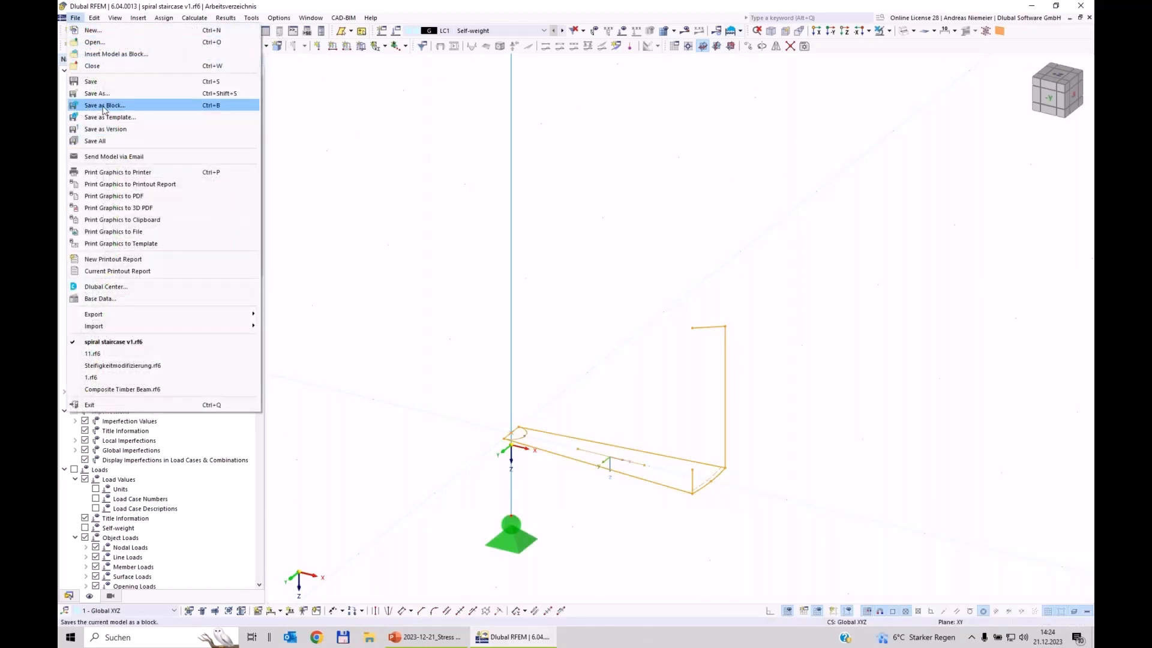
{"action": "left_click", "coordinate": [95, 106]}
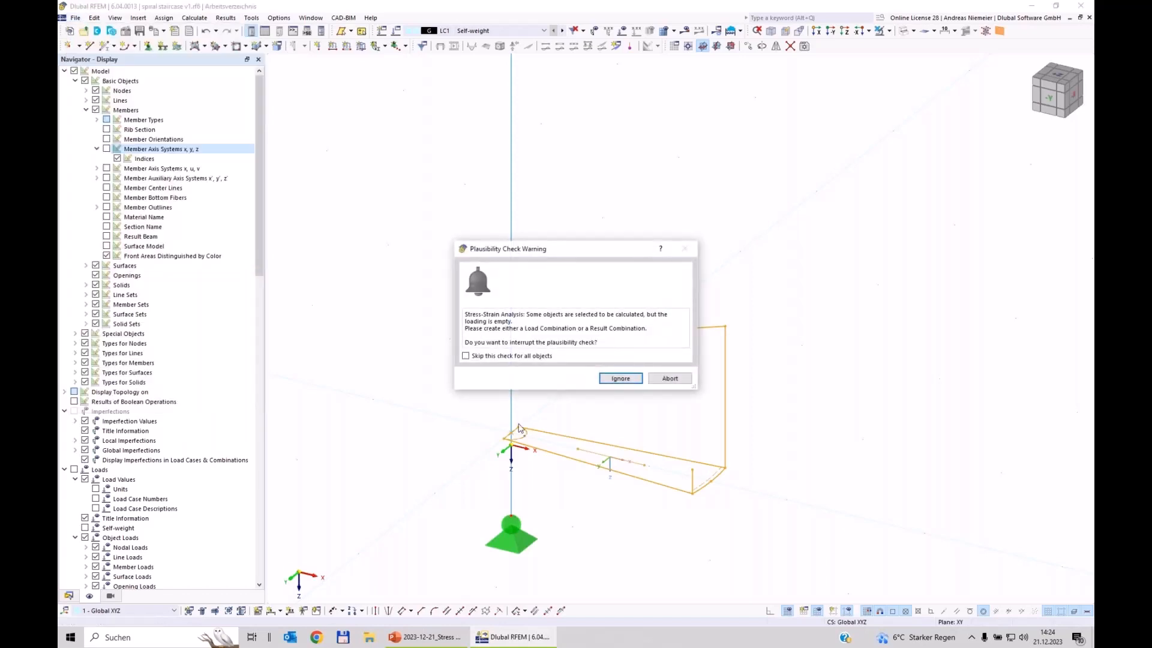
{"action": "left_click", "coordinate": [619, 382]}
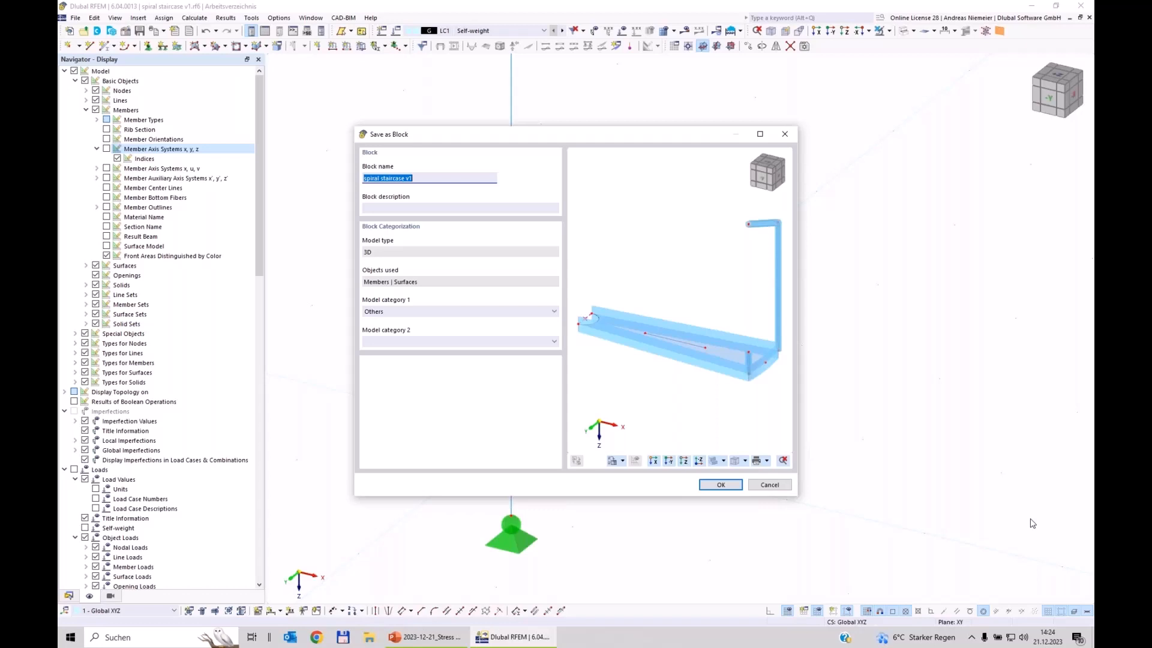
Name the block Stairstep, assign model category Others | General and save it
{"action": "type", "text": "star"}
{"action": "type", "text": "iste"}
{"action": "key", "text": "BackSpace"}
{"action": "key", "text": "BackSpace"}
{"action": "key", "text": "BackSpace"}
{"action": "key", "text": "BackSpace"}
{"action": "type", "text": "irstepp"}
{"action": "key", "text": "Delete"}
{"action": "type", "text": "S"}
{"action": "left_click", "coordinate": [421, 311]}
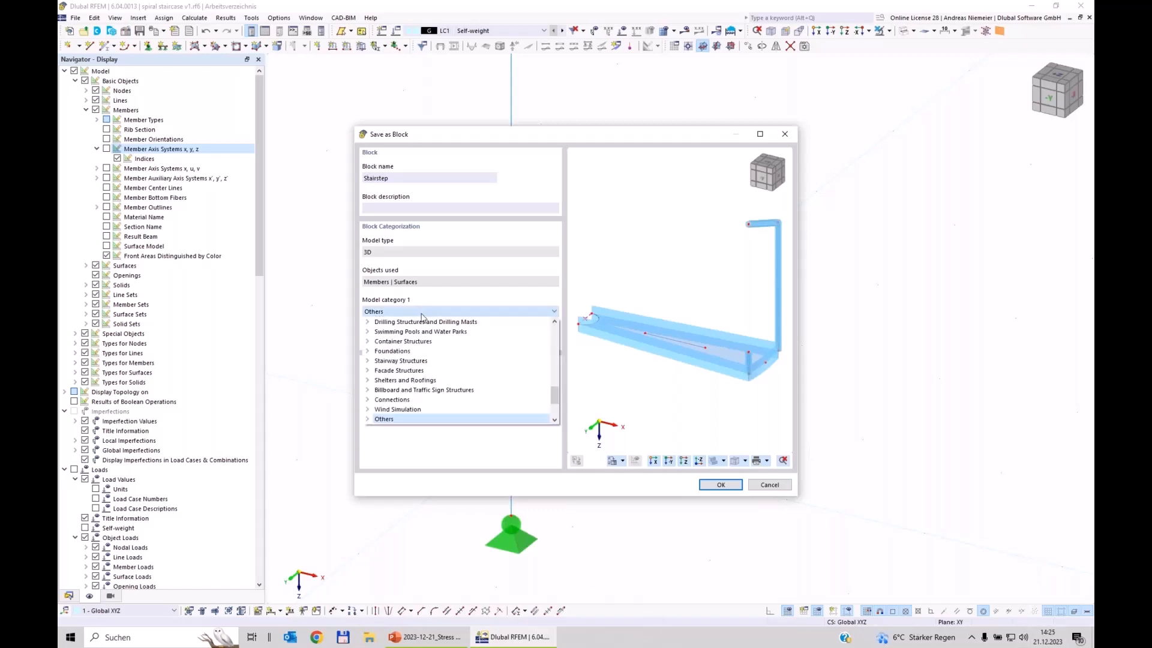
{"action": "left_click", "coordinate": [367, 419]}
{"action": "scroll", "coordinate": [397, 401], "scroll_direction": "down", "scroll_amount": 1}
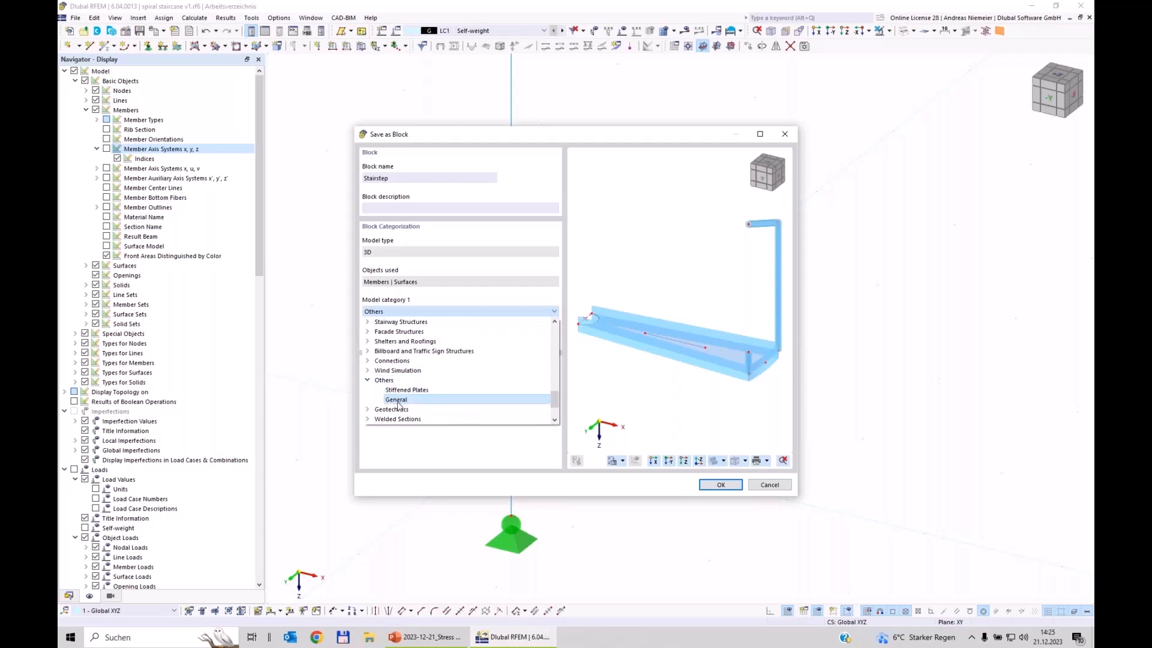
{"action": "left_click", "coordinate": [397, 401]}
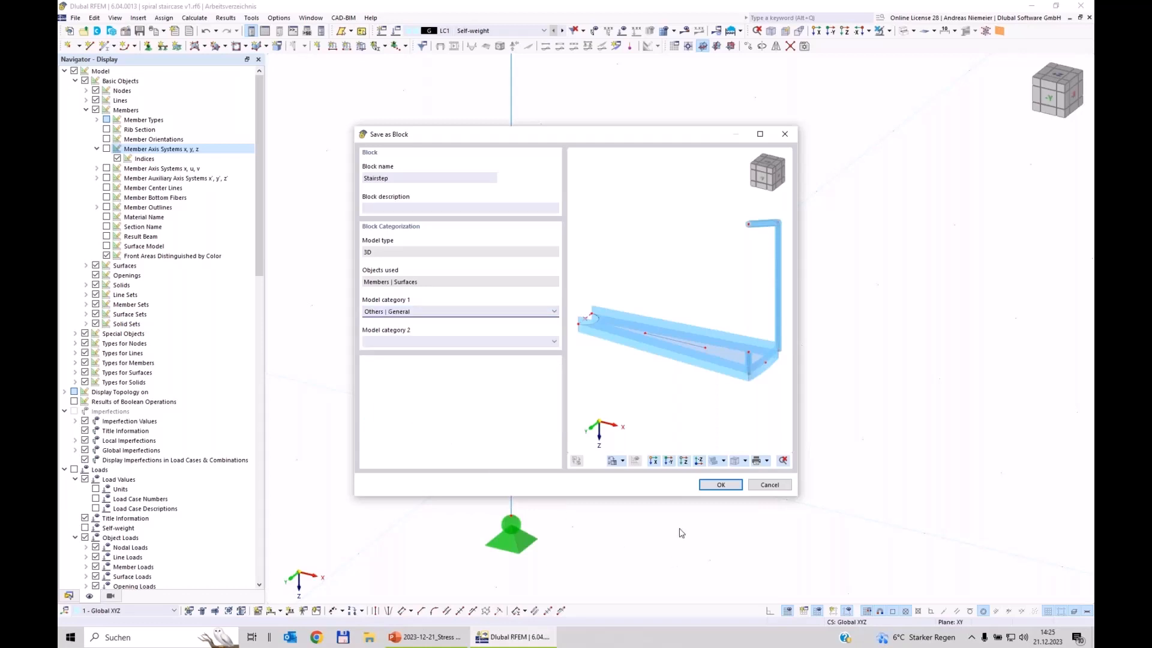
{"action": "left_click", "coordinate": [719, 484]}
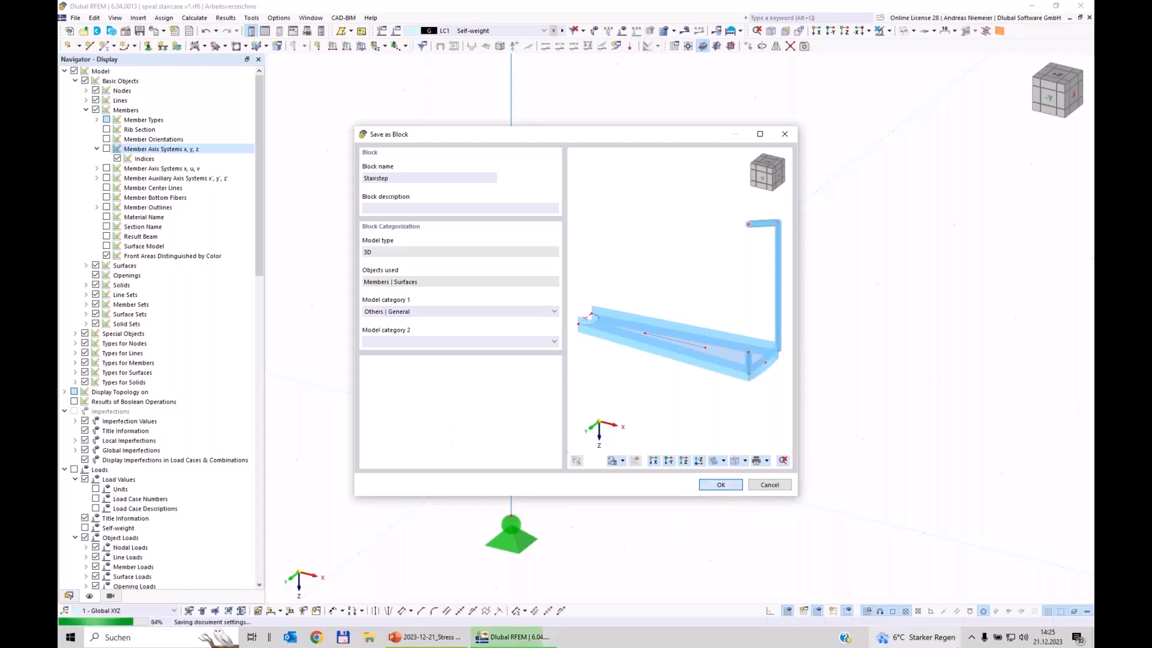
{"action": "mouse_move", "coordinate": [957, 646]}
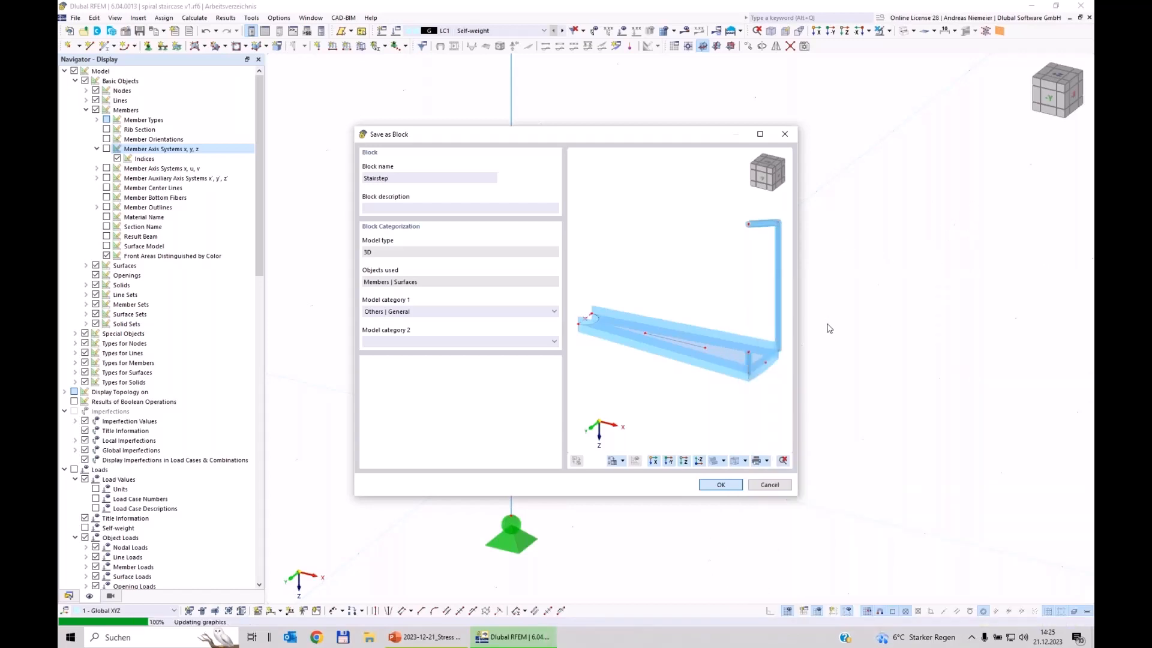
Delete the tread with its railing members from the model, keeping only the central column and its support
{"action": "scroll", "coordinate": [858, 332], "scroll_direction": "down", "scroll_amount": 2}
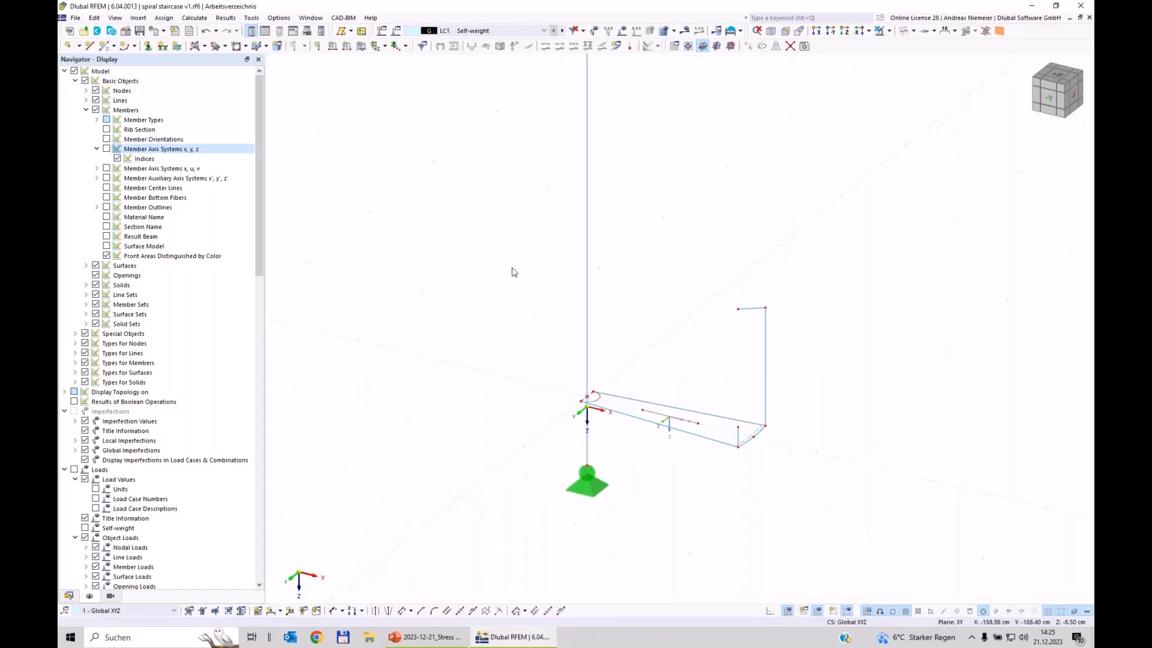
{"action": "left_click_drag", "start_coordinate": [513, 269], "coordinate": [816, 464]}
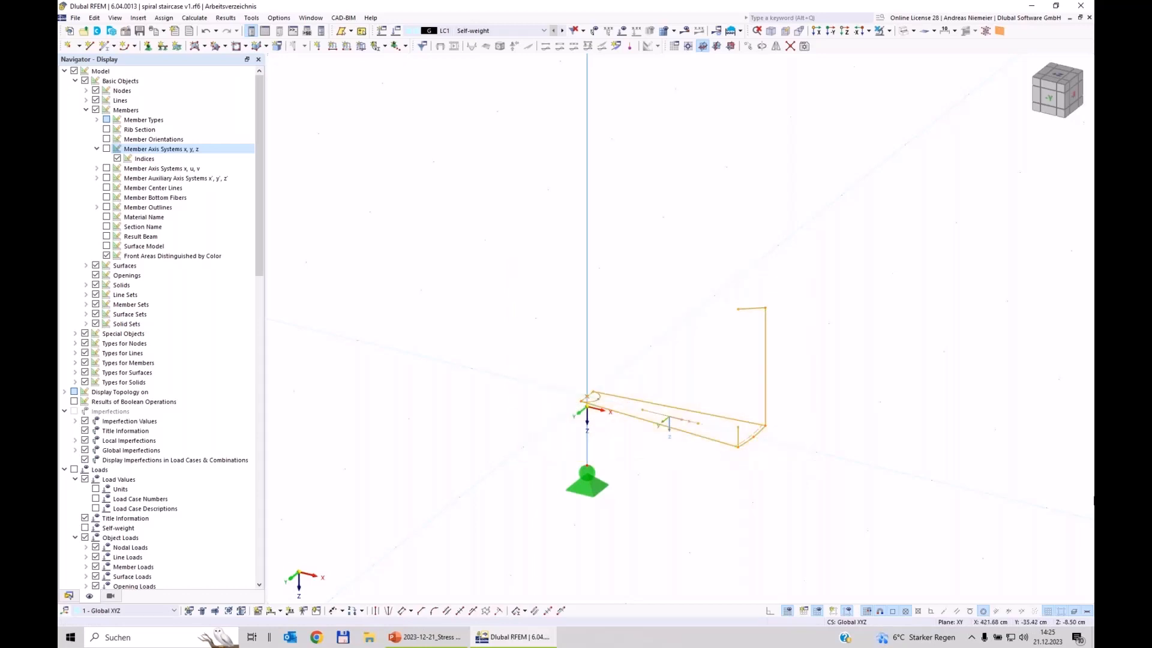
{"action": "key", "text": "Delete"}
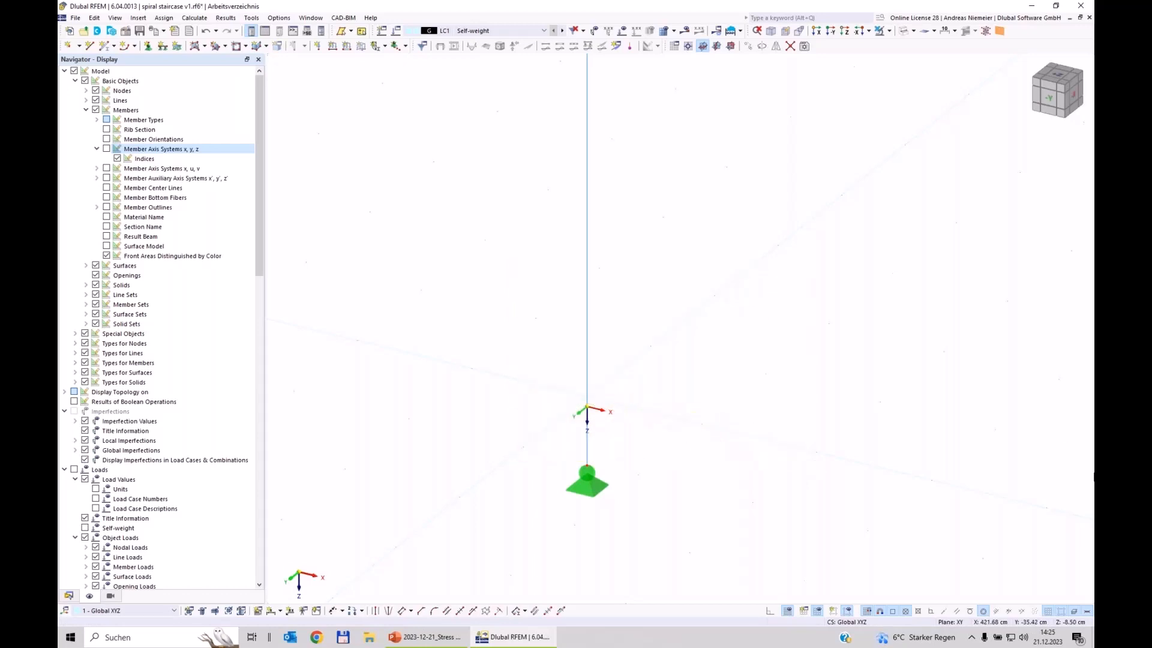
Find the Stairstep block in the Block Manager and insert it into the model at coordinates 0, 0, 0
{"action": "left_click", "coordinate": [115, 33]}
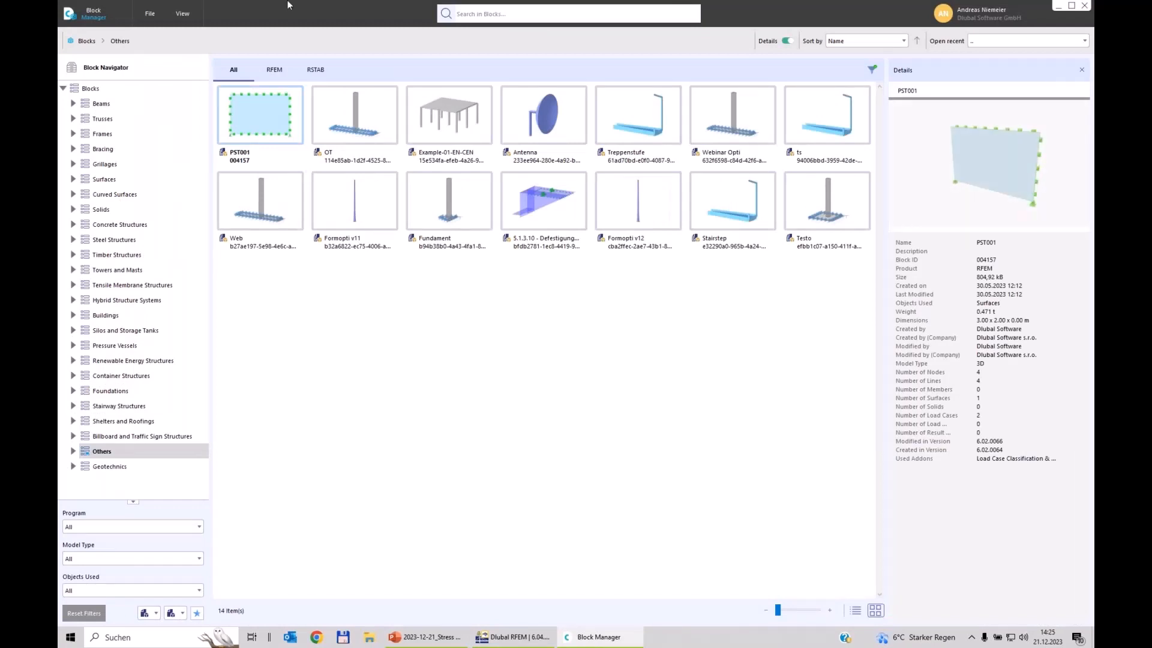
{"action": "left_click", "coordinate": [480, 13]}
{"action": "type", "text": "stai"}
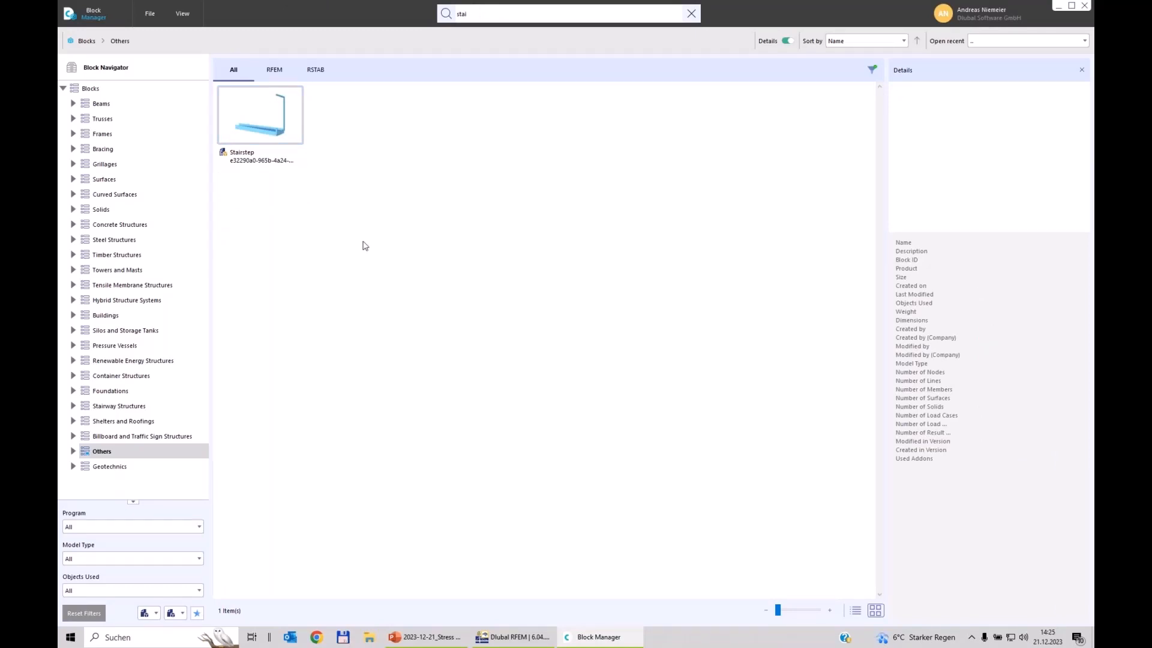
{"action": "left_click", "coordinate": [267, 136]}
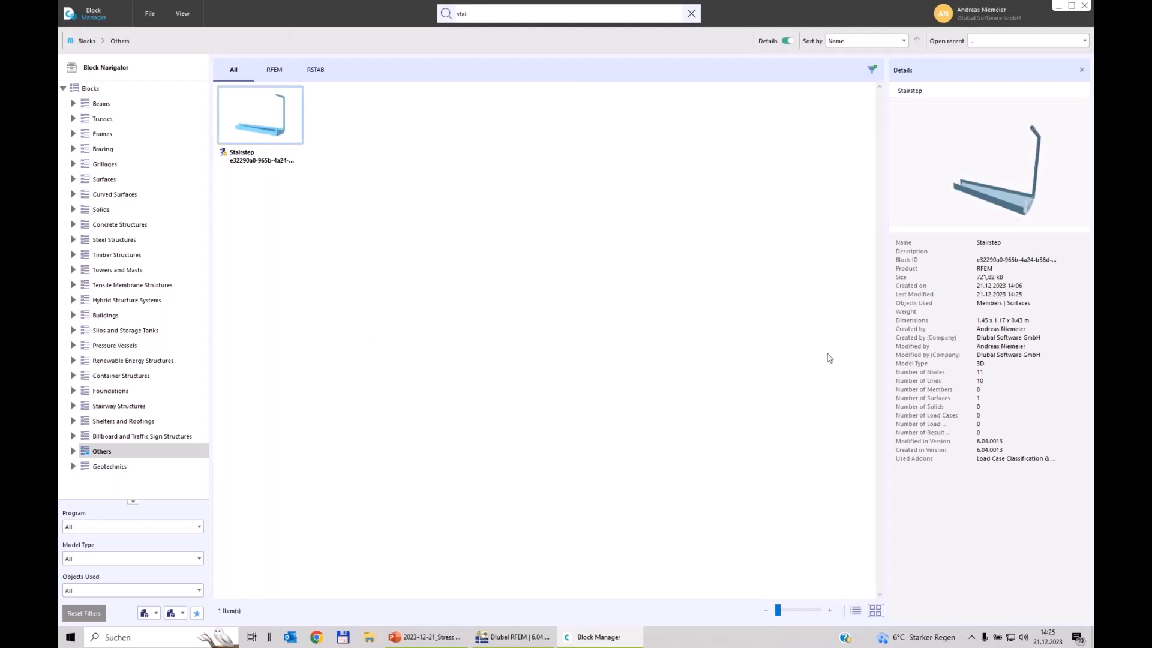
{"action": "double_click", "coordinate": [278, 120]}
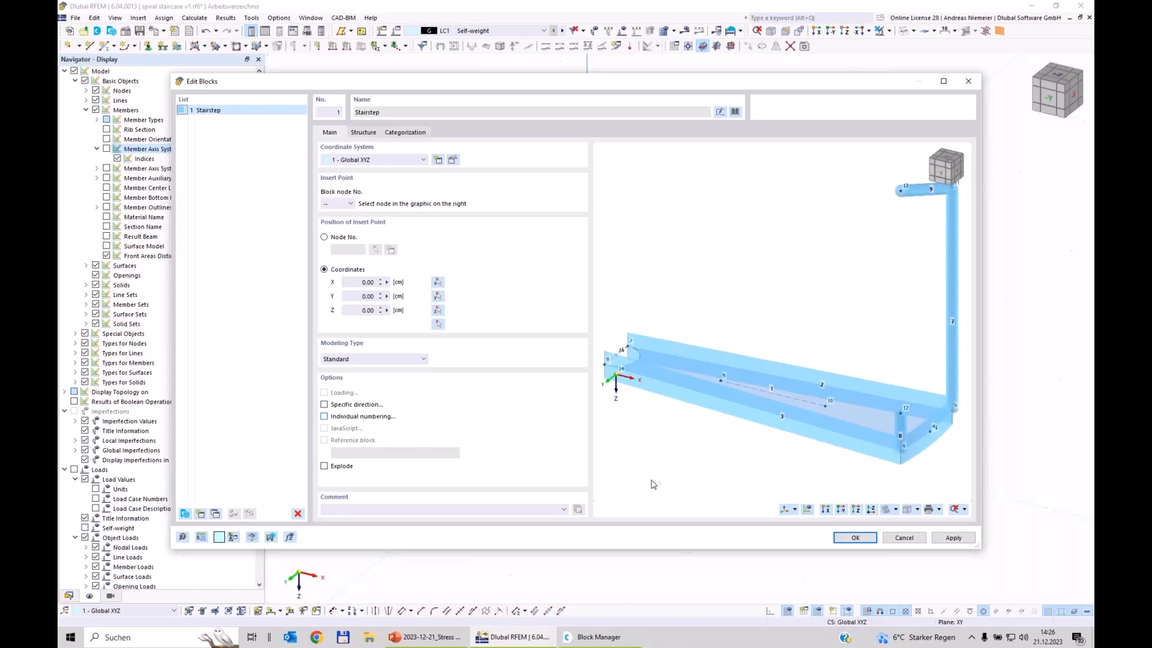
{"action": "left_click", "coordinate": [855, 537]}
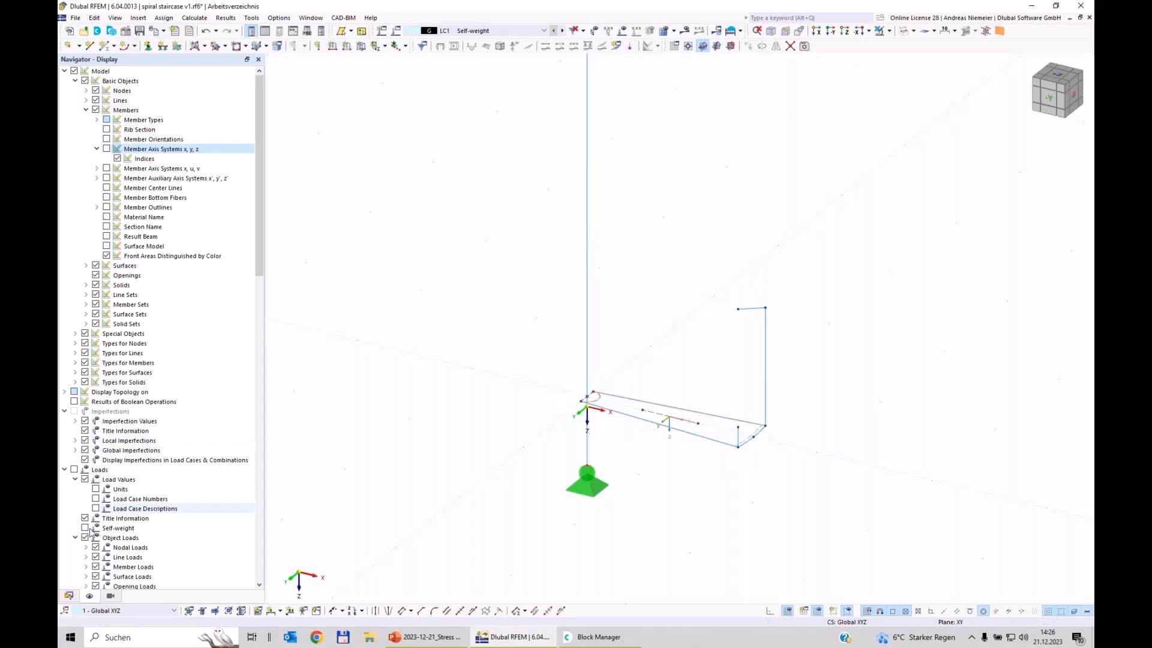
Find the inserted Stairstep block among the model's special objects and examine its node coordinates in the Nodes table
{"action": "left_click", "coordinate": [69, 596]}
{"action": "left_click", "coordinate": [74, 226]}
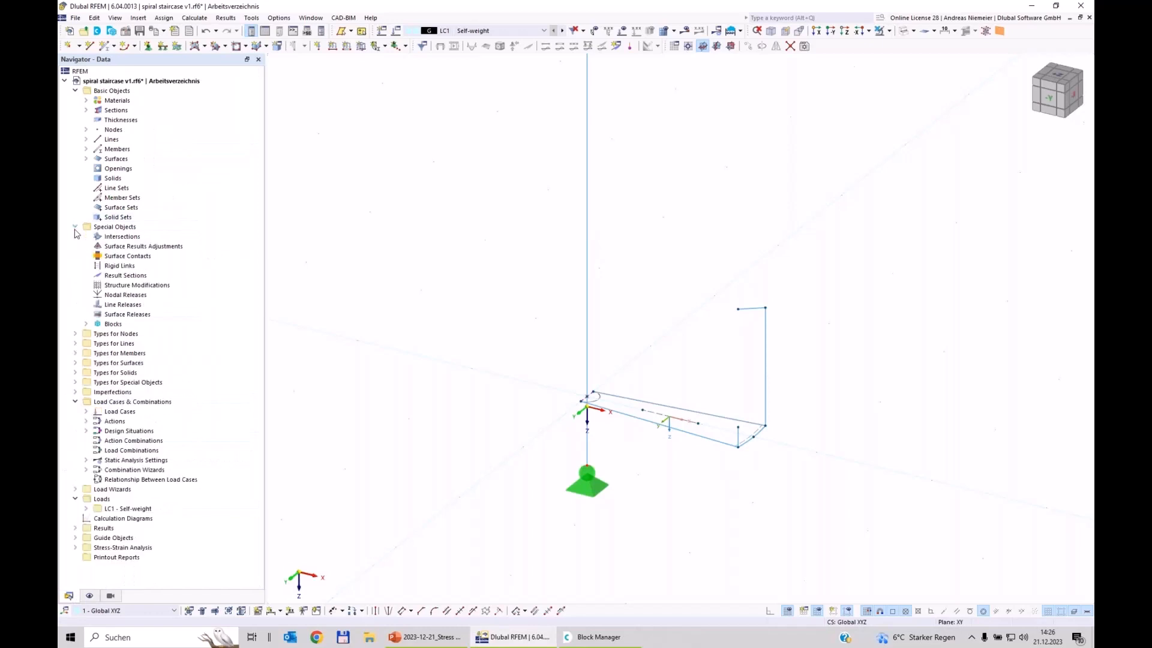
{"action": "left_click", "coordinate": [86, 324]}
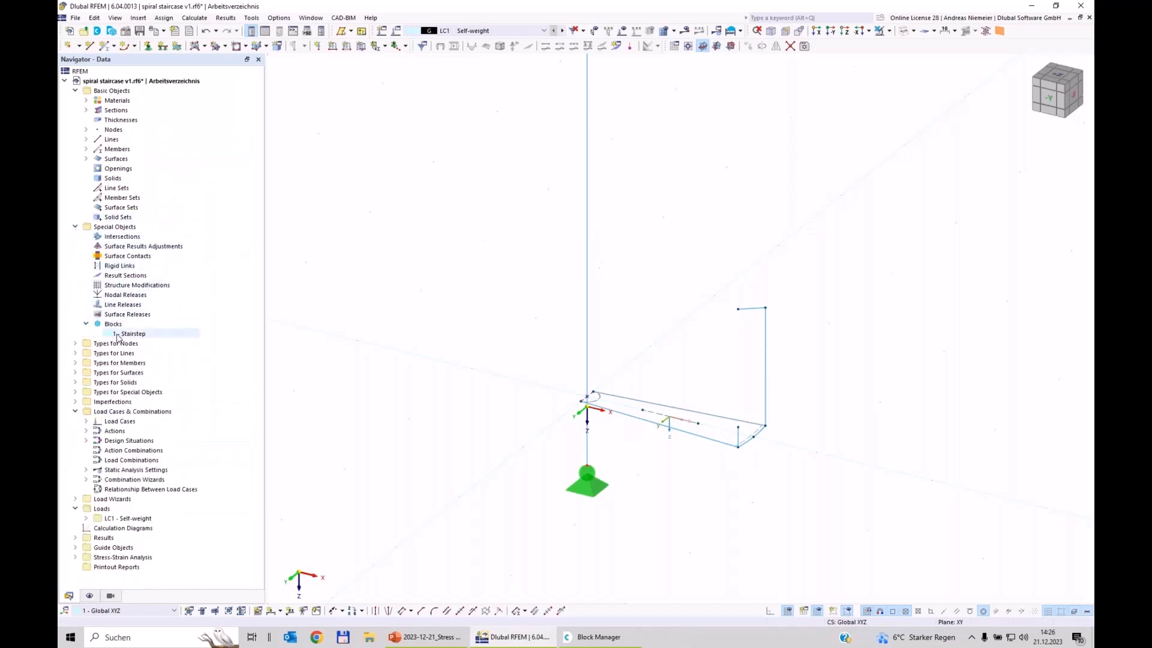
{"action": "left_click", "coordinate": [132, 333]}
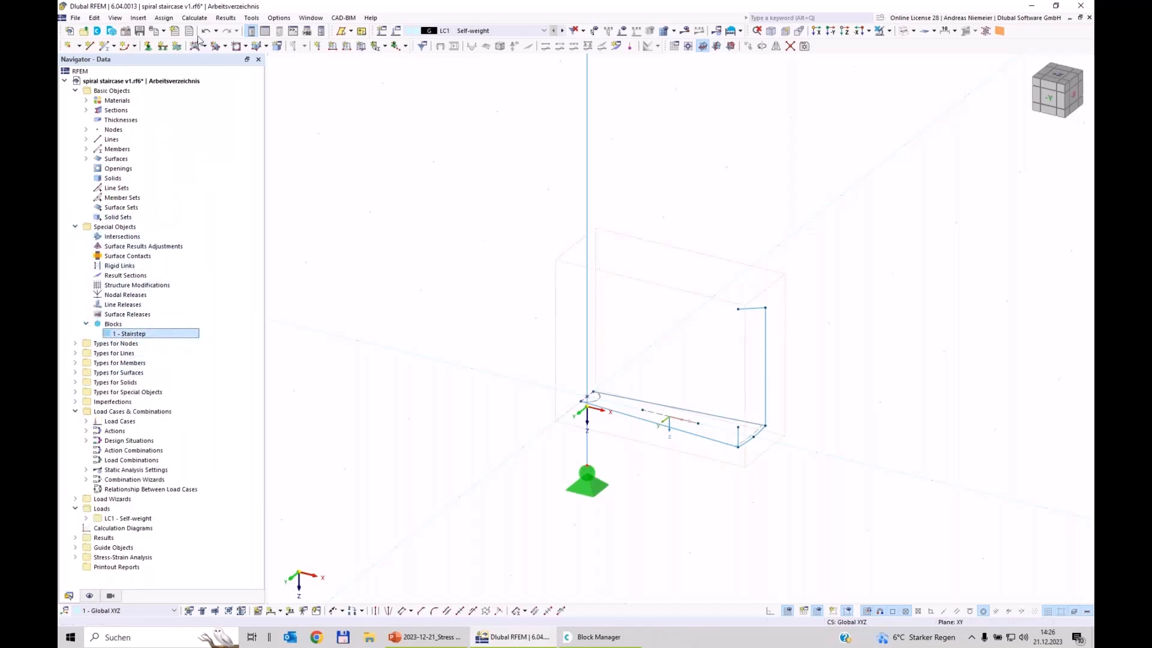
{"action": "left_click", "coordinate": [264, 30]}
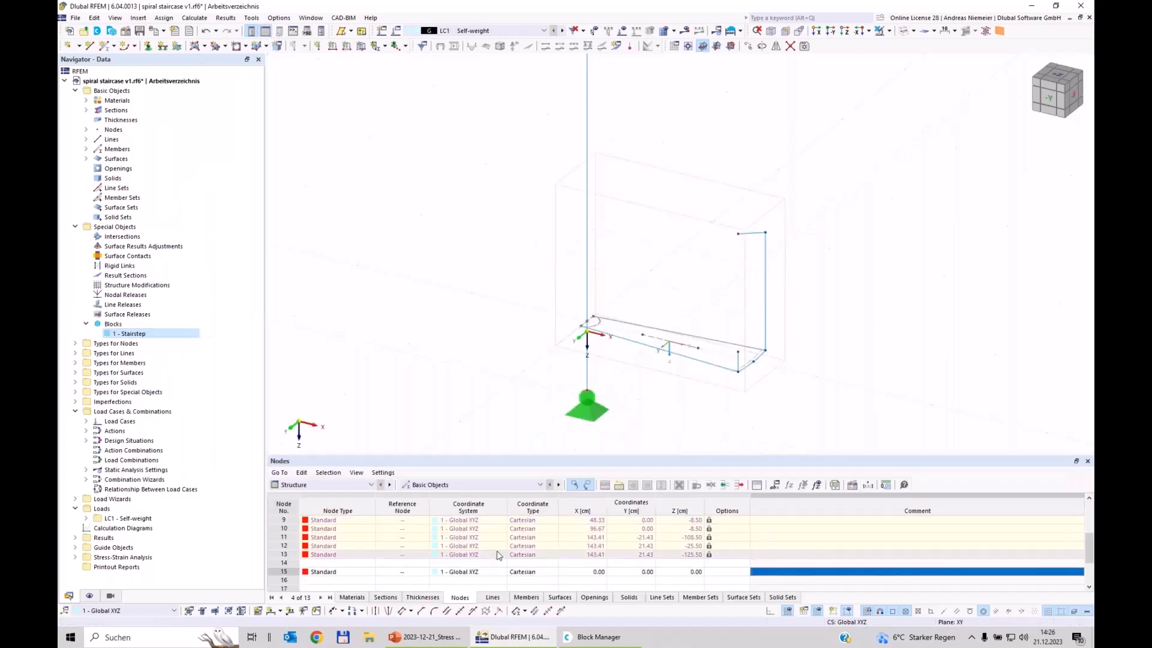
{"action": "scroll", "coordinate": [499, 555], "scroll_direction": "up", "scroll_amount": 3}
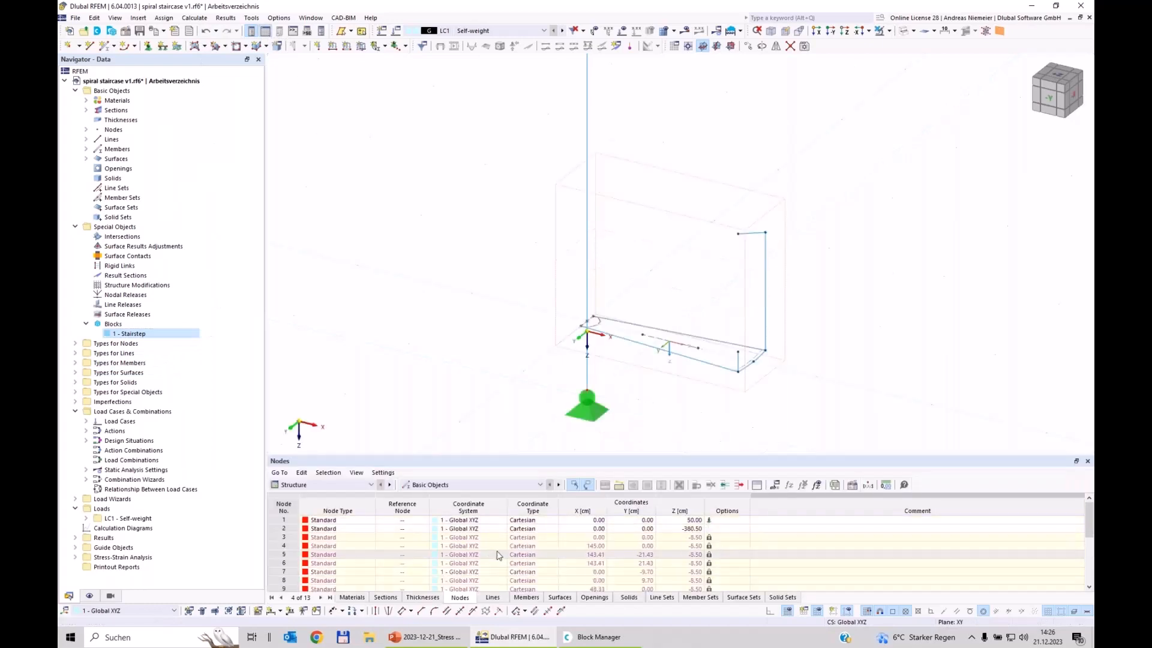
{"action": "left_click", "coordinate": [693, 546]}
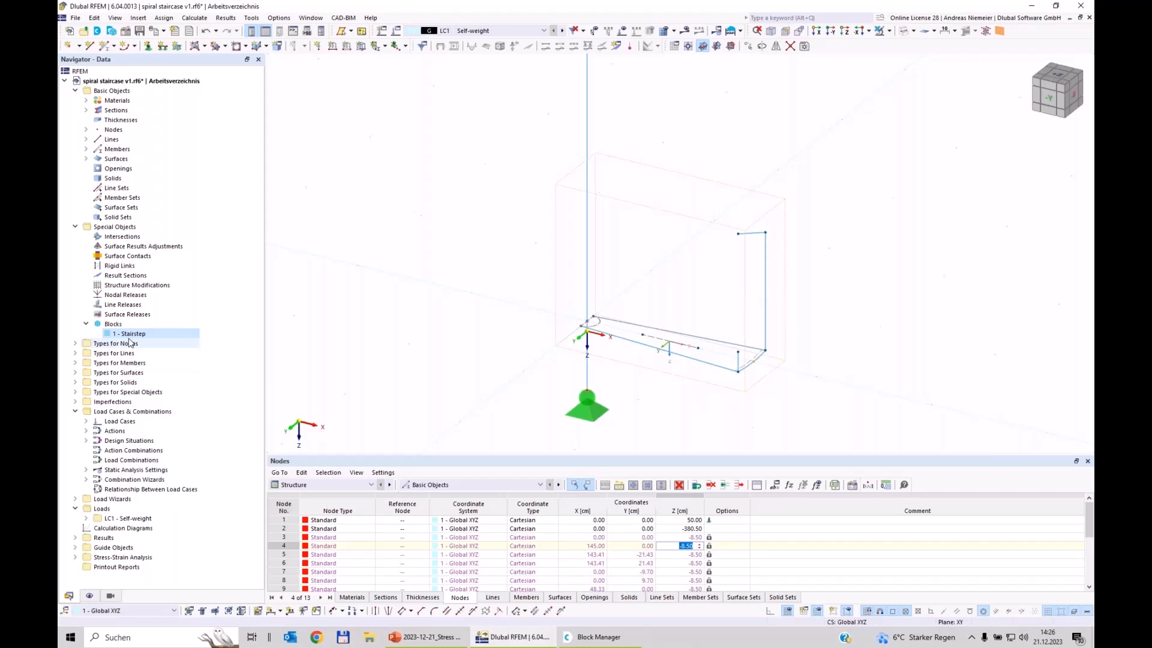
{"action": "left_click", "coordinate": [207, 408]}
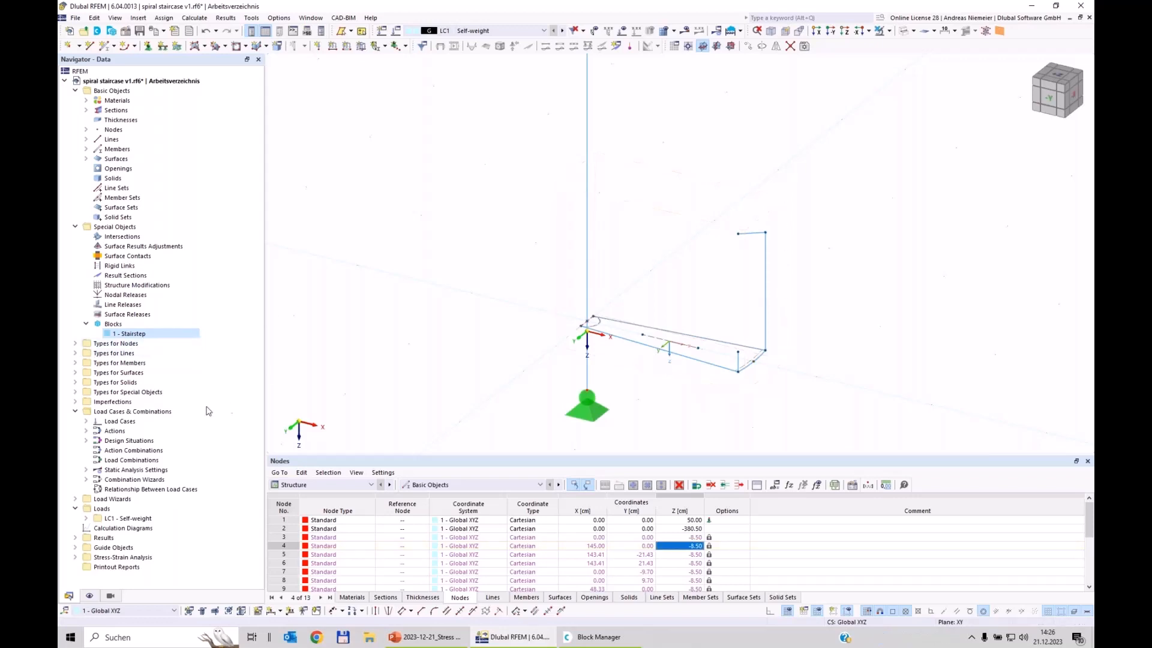
Copy the Stairstep block upward in 16 steps with a displacement vector of -17 cm in Z
{"action": "left_click", "coordinate": [132, 336]}
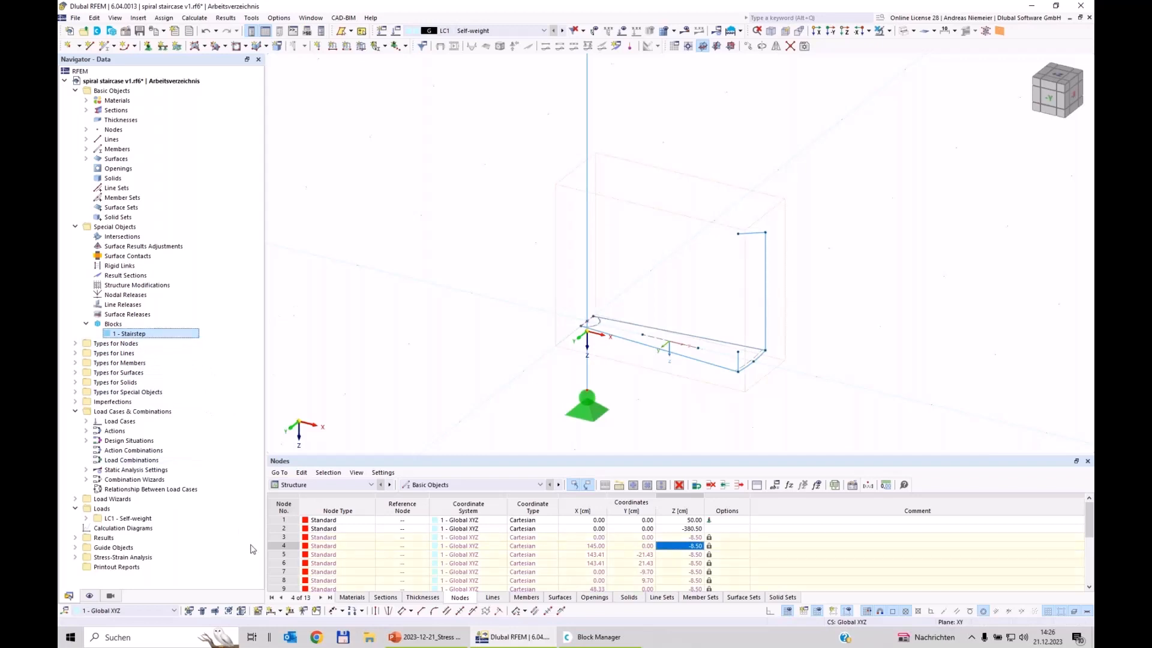
{"action": "left_click", "coordinate": [748, 46]}
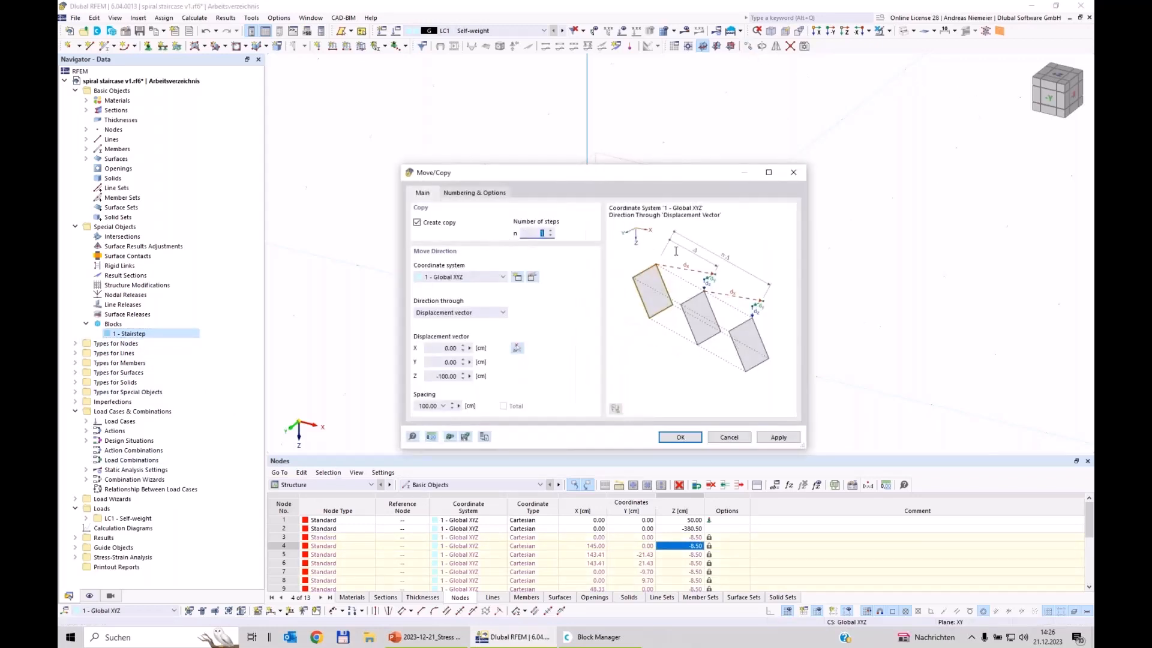
{"action": "type", "text": "16"}
{"action": "left_click_drag", "start_coordinate": [433, 376], "coordinate": [474, 378]}
{"action": "type", "text": "-17"}
{"action": "left_click", "coordinate": [490, 193]}
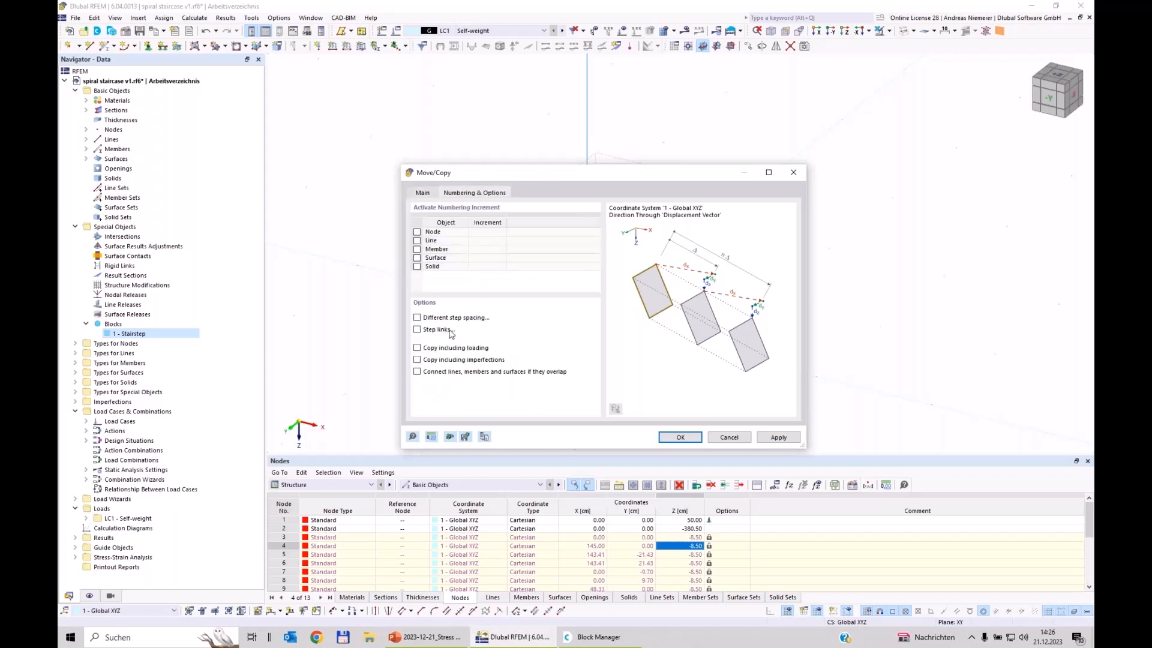
{"action": "left_click", "coordinate": [422, 192]}
{"action": "left_click", "coordinate": [686, 438]}
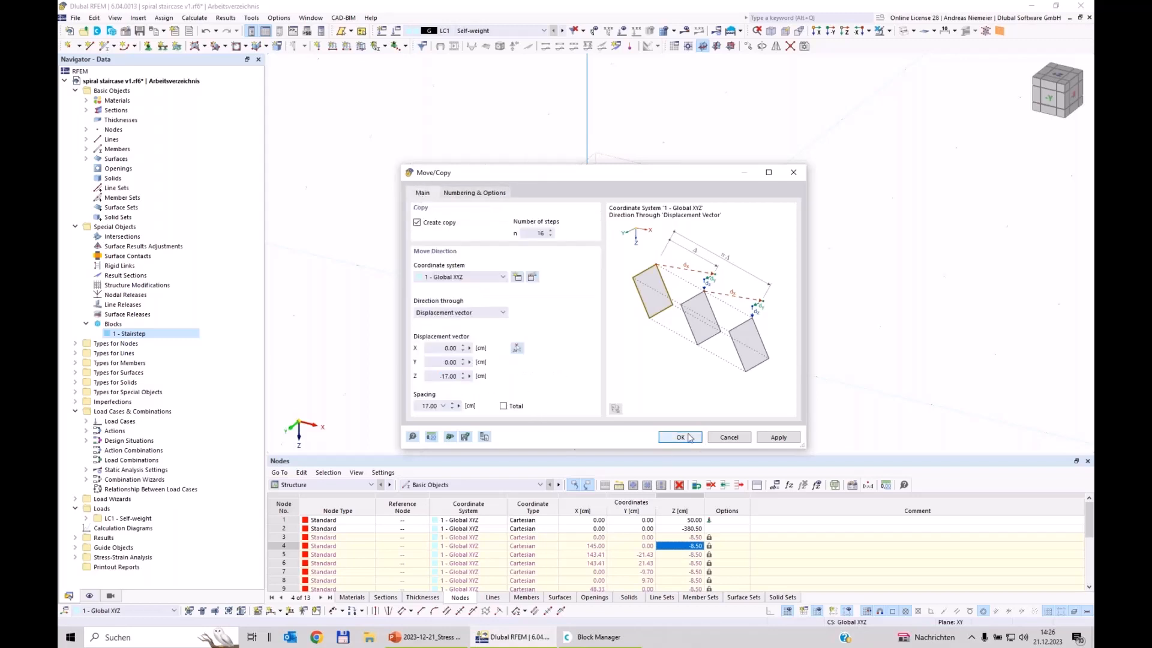
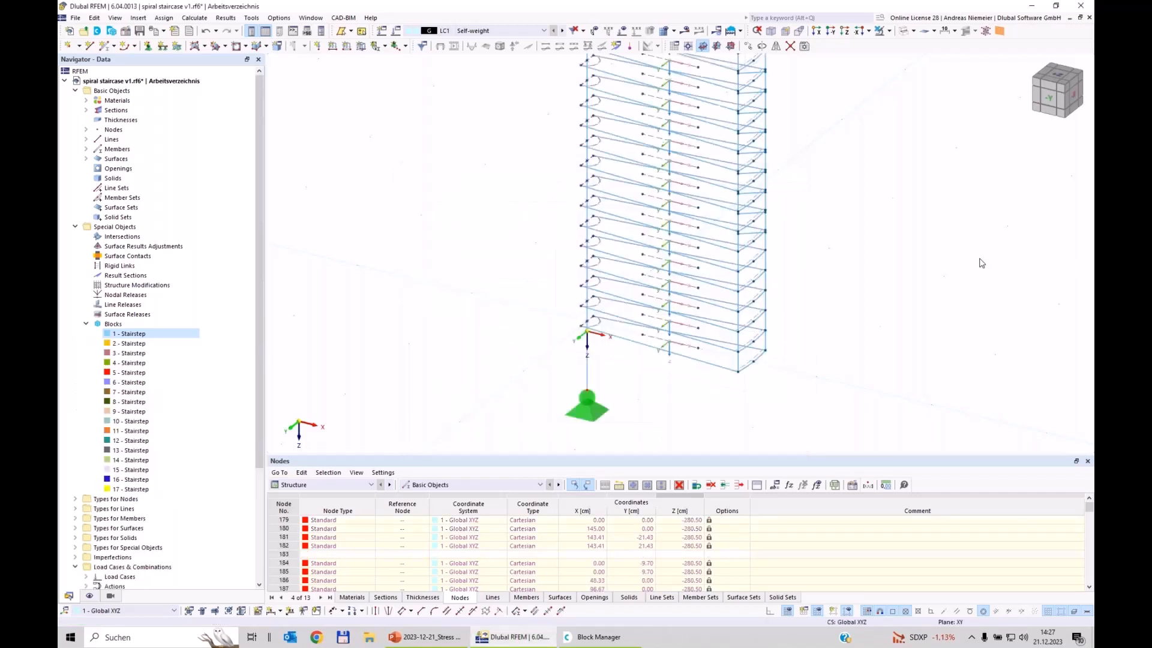
Close the Nodes table and check the stack of copied treads in the model
{"action": "scroll", "coordinate": [760, 356], "scroll_direction": "down", "scroll_amount": 4}
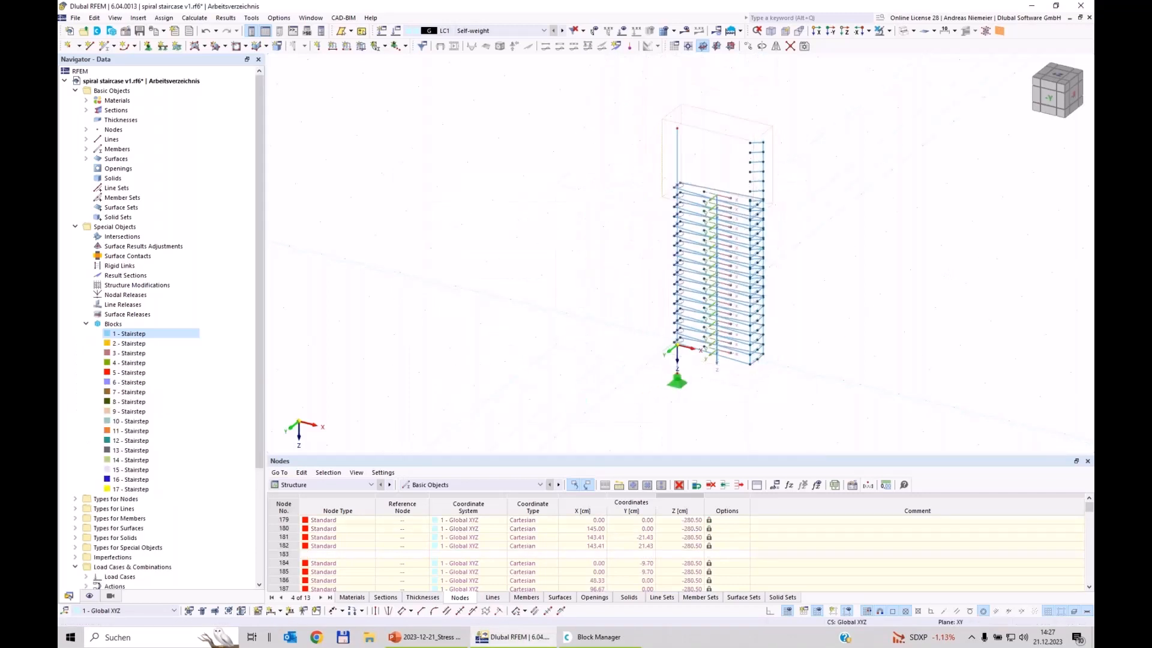
{"action": "left_click", "coordinate": [1087, 461]}
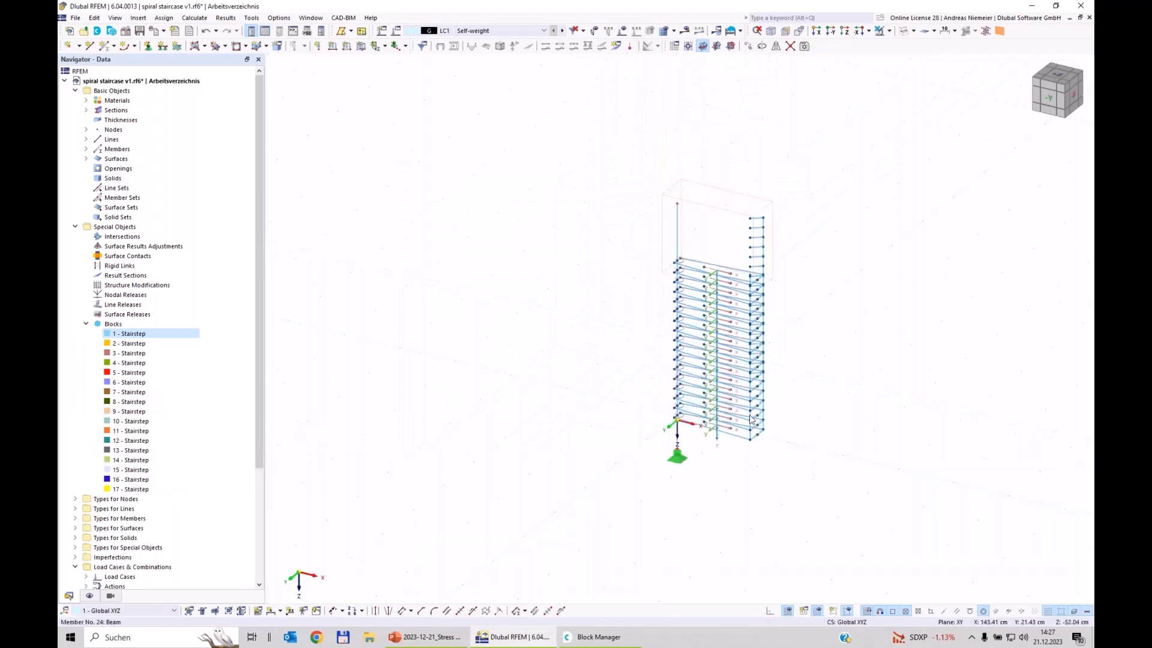
{"action": "scroll", "coordinate": [751, 419], "scroll_direction": "up", "scroll_amount": 5}
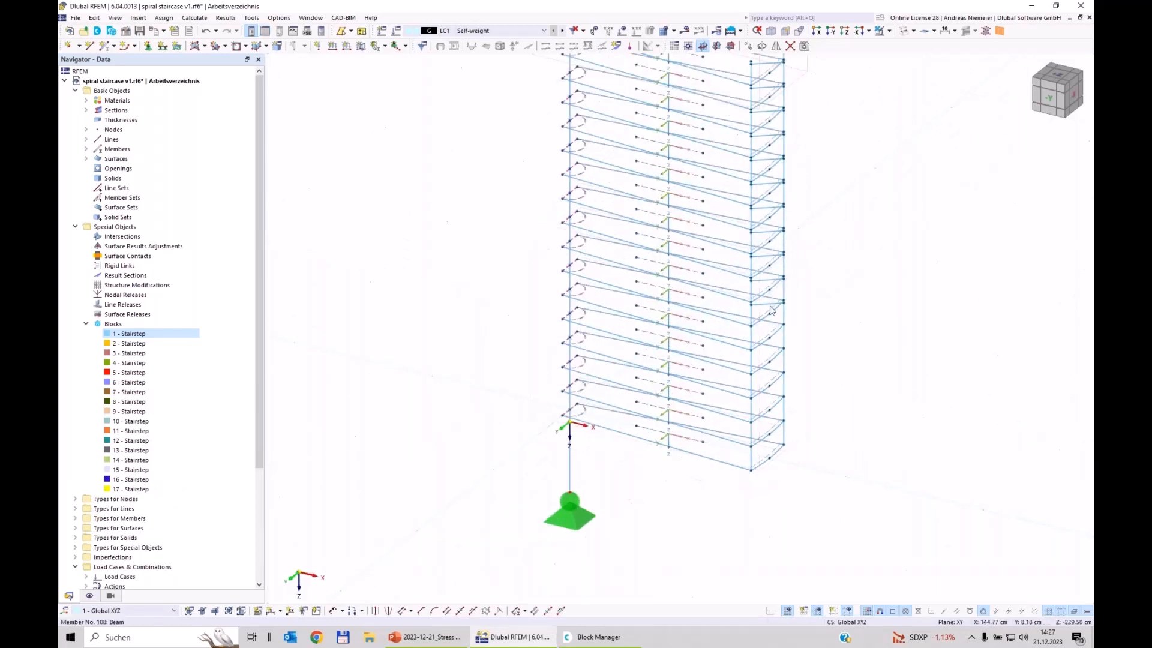
{"action": "scroll", "coordinate": [772, 310], "scroll_direction": "down", "scroll_amount": 4}
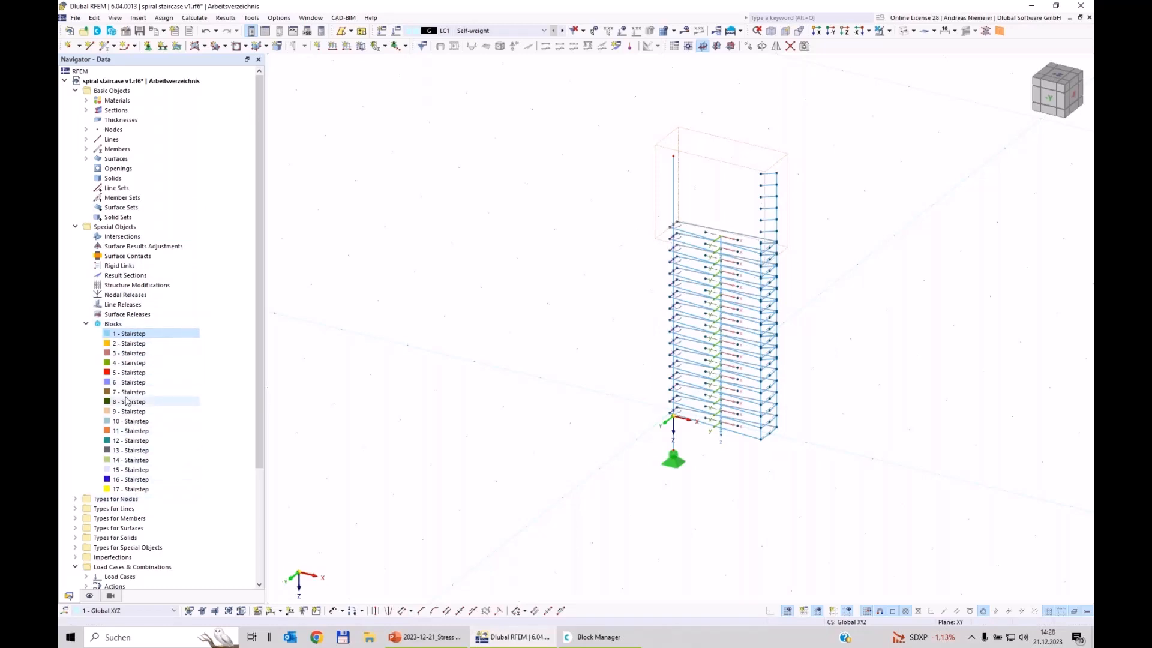
Enable a specific direction for Stairstep blocks 2 to 17 together and set their rotation about Z' to 1°
{"action": "left_click", "coordinate": [132, 345]}
{"action": "double_click", "coordinate": [131, 333]}
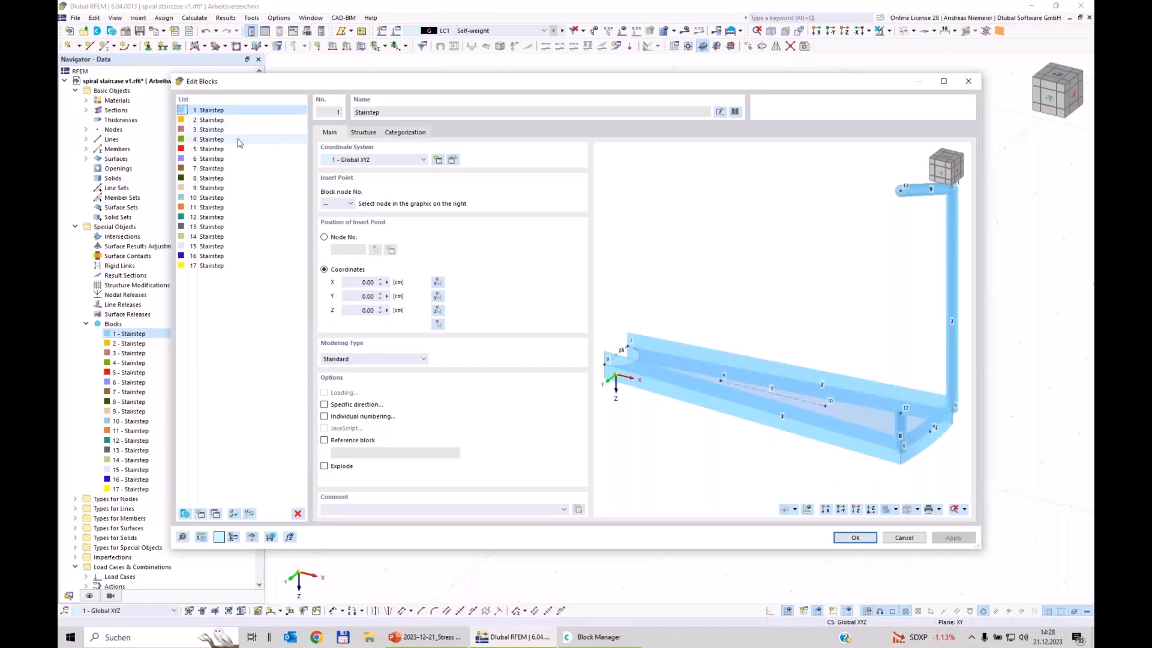
{"action": "left_click", "coordinate": [212, 119]}
{"action": "left_click", "coordinate": [238, 265], "text": "shift"}
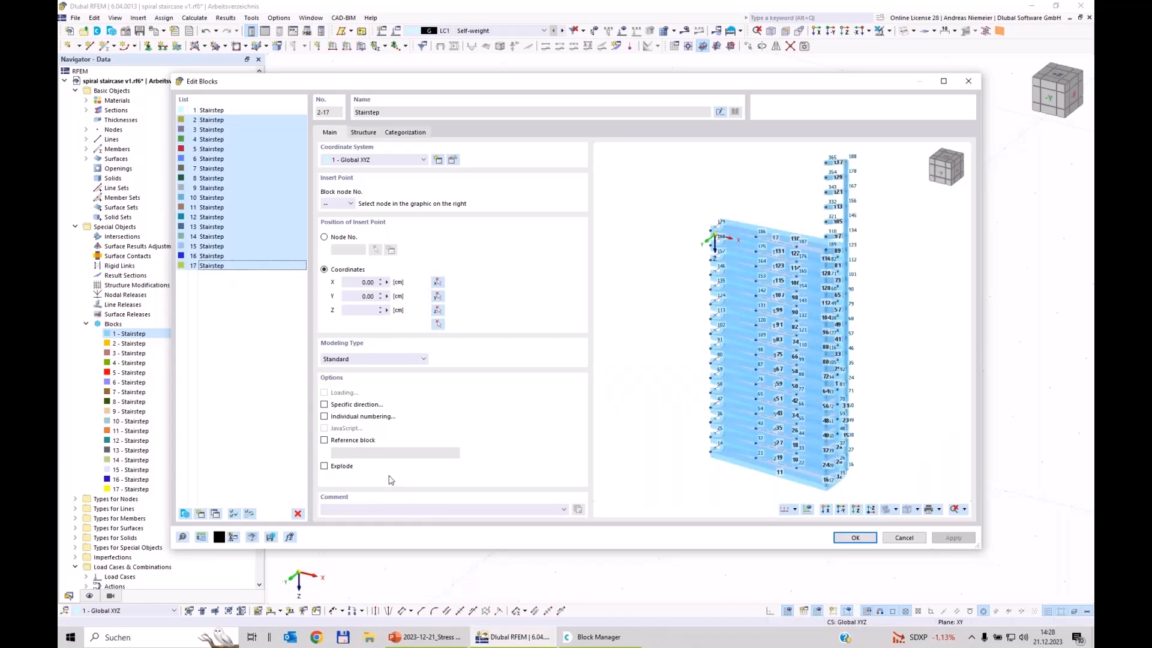
{"action": "left_click", "coordinate": [324, 405]}
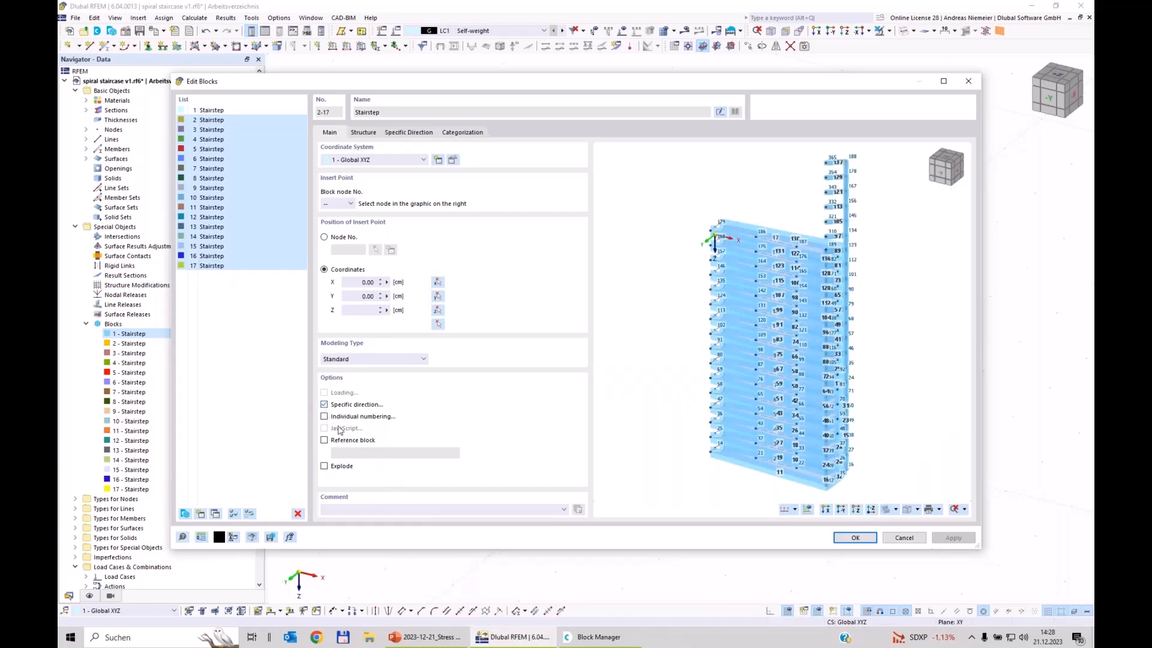
{"action": "left_click", "coordinate": [408, 132]}
{"action": "left_click", "coordinate": [495, 232]}
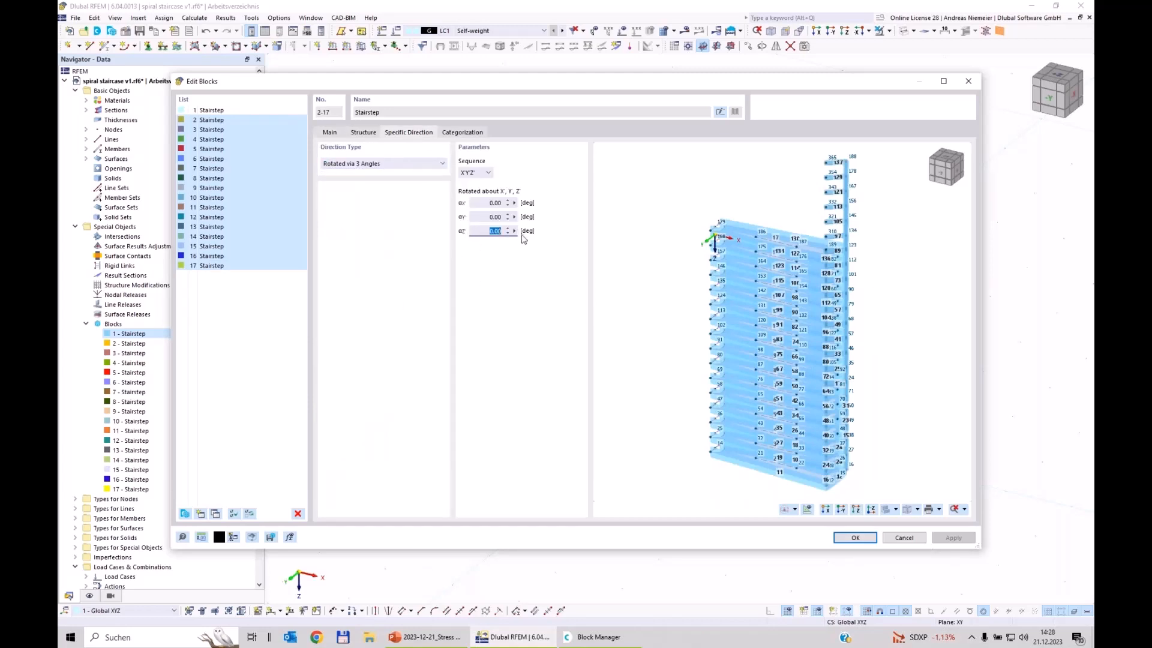
{"action": "type", "text": "1"}
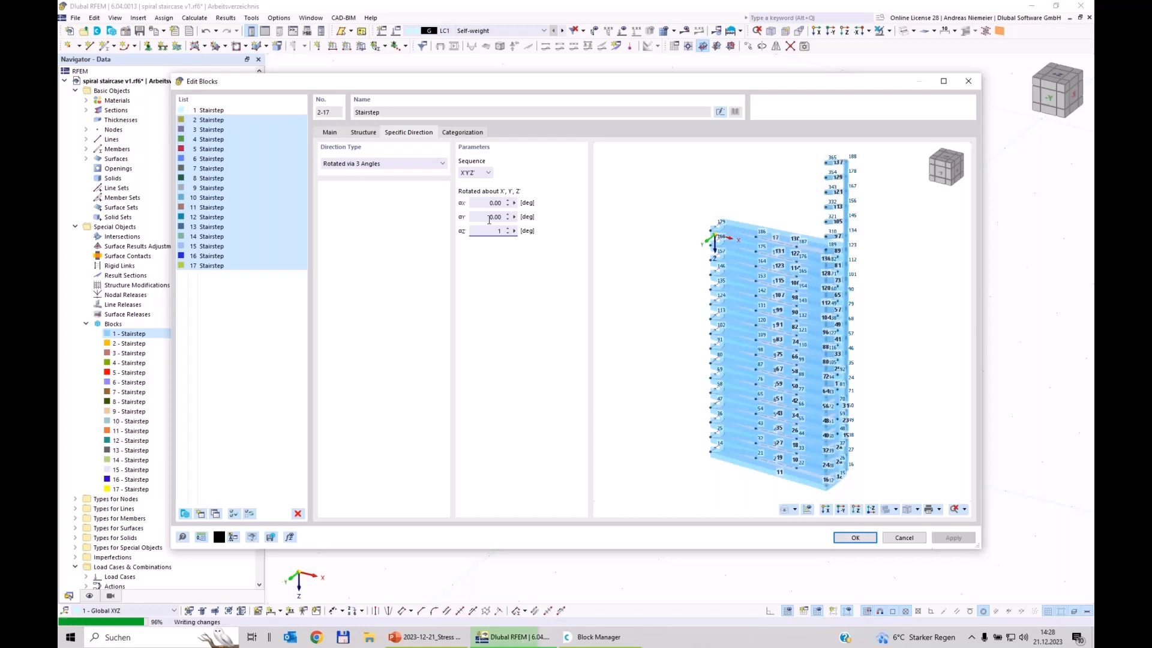
{"action": "left_click", "coordinate": [489, 218]}
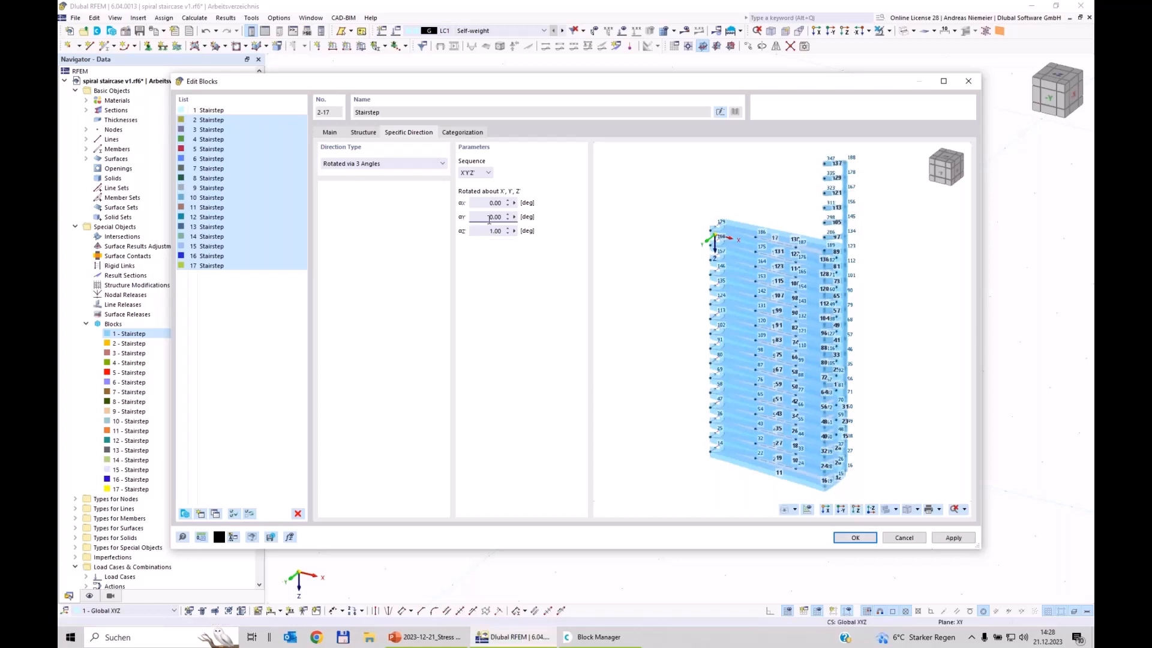
Set the rotation about Z' to 17° for Stairstep block 2, 2*17 for block 3 and 3*17 for block 4
{"action": "left_click", "coordinate": [207, 120]}
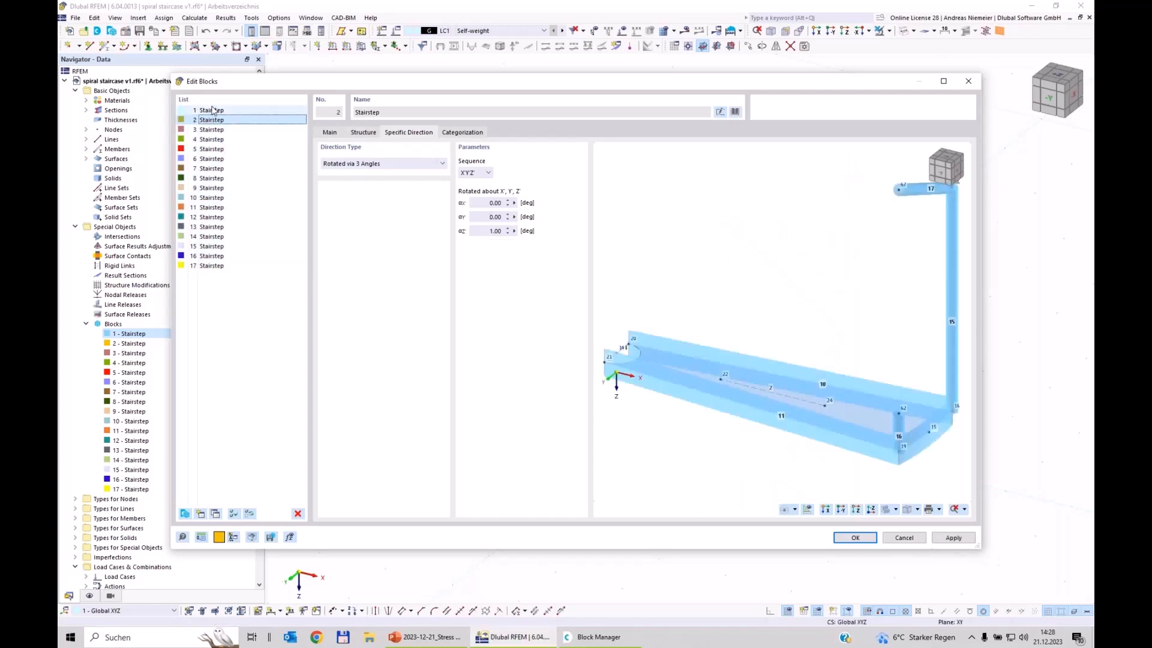
{"action": "double_click", "coordinate": [493, 231]}
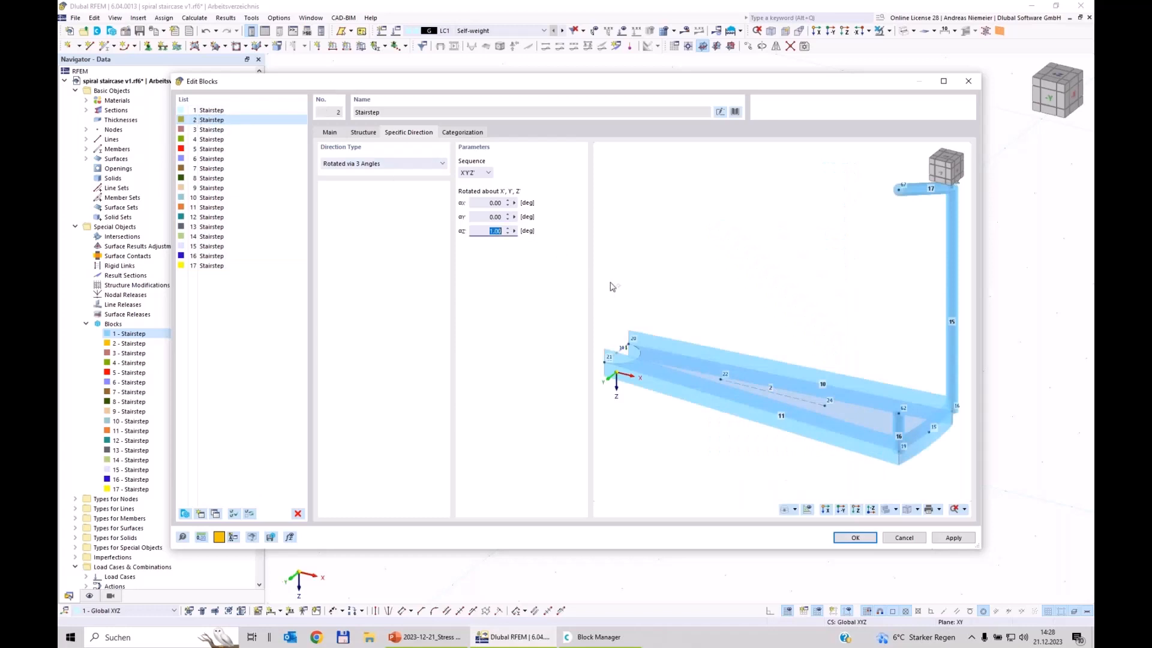
{"action": "type", "text": "17"}
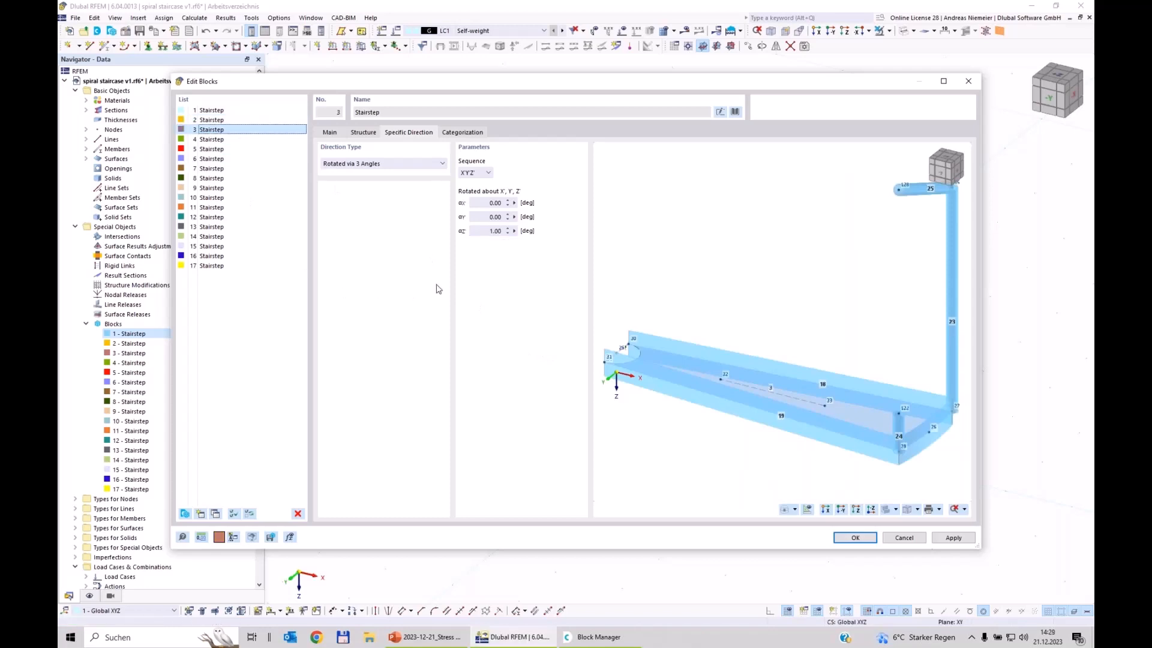
{"action": "left_click", "coordinate": [491, 230]}
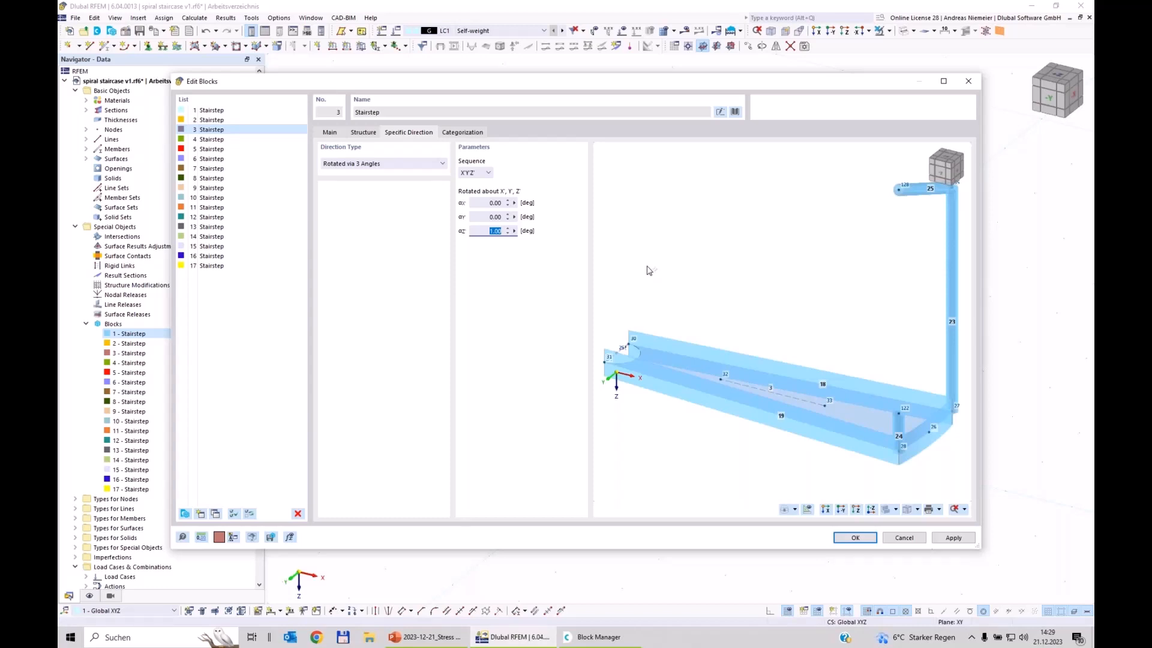
{"action": "type", "text": "2*17"}
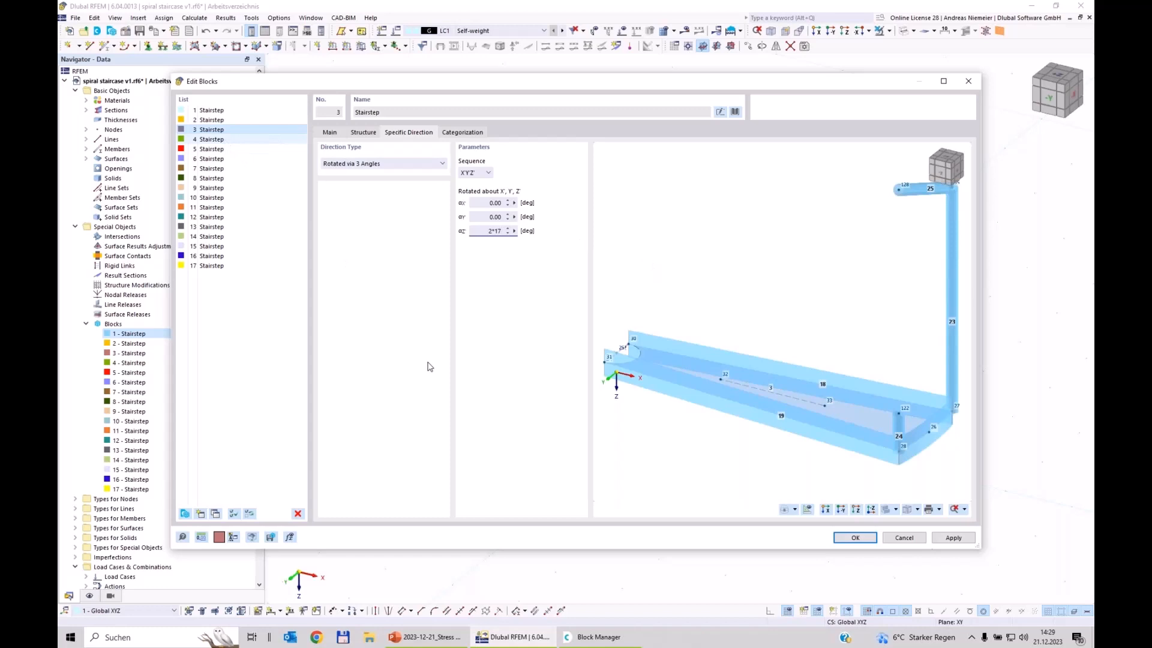
{"action": "left_click_drag", "start_coordinate": [482, 230], "coordinate": [526, 236]}
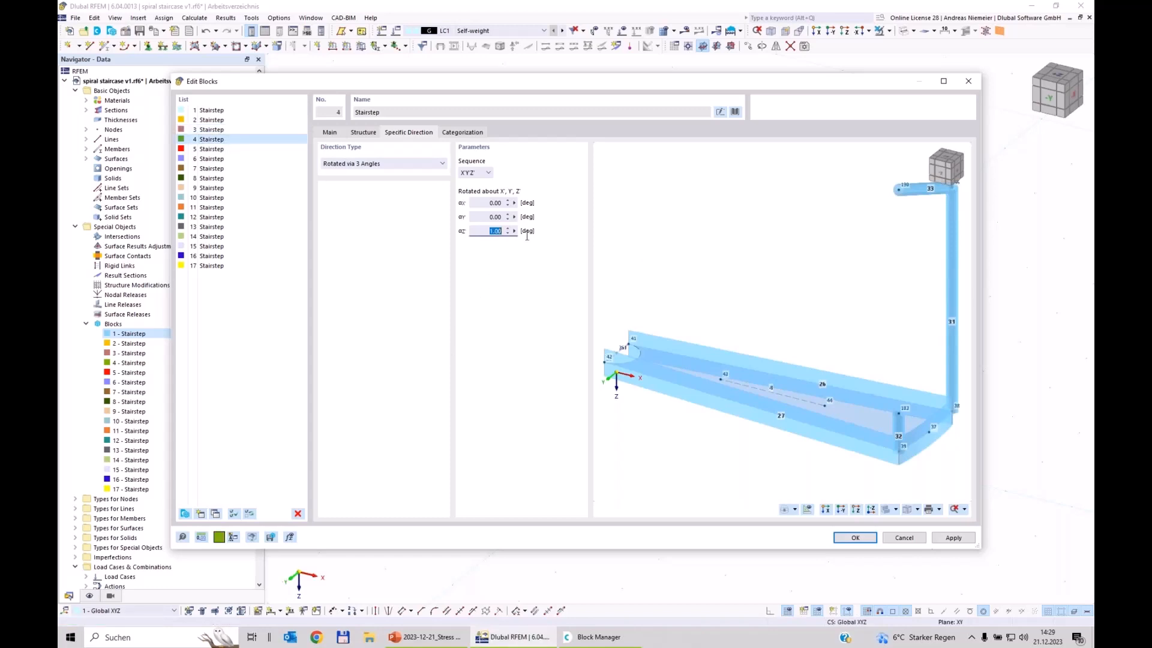
{"action": "type", "text": "3*17"}
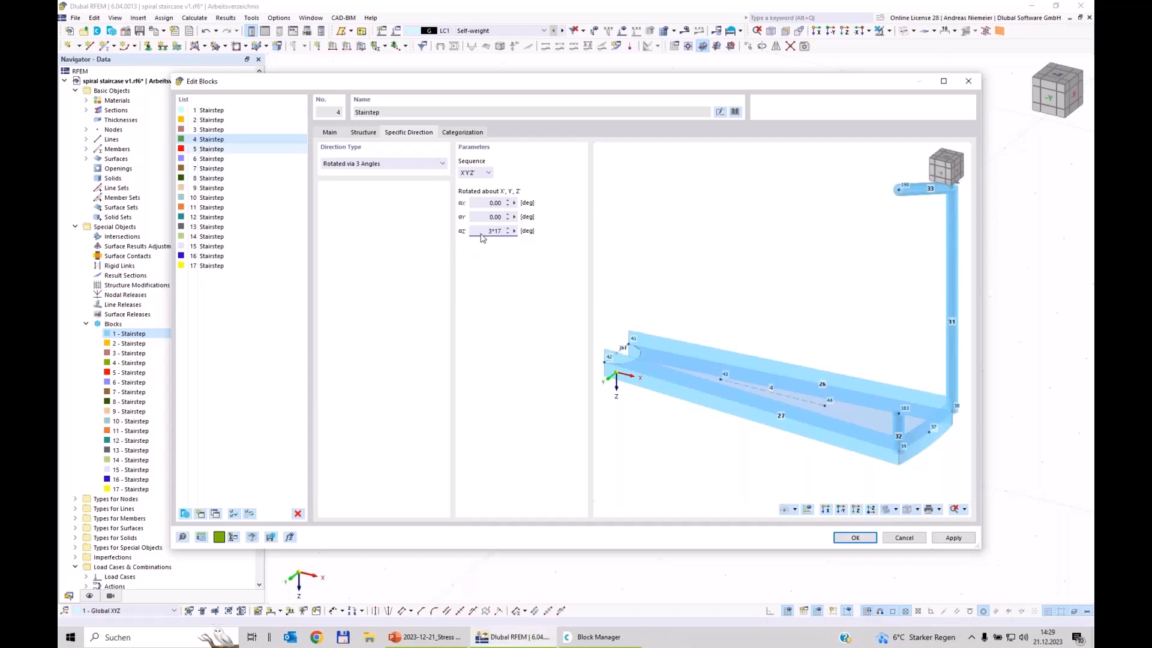
Set the rotation about Z' to 4*17 for Stairstep block 5, 5*17 for block 6 and 6*17 for block 7
{"action": "left_click", "coordinate": [240, 149]}
{"action": "left_click_drag", "start_coordinate": [483, 232], "coordinate": [515, 232]}
{"action": "type", "text": "4*"}
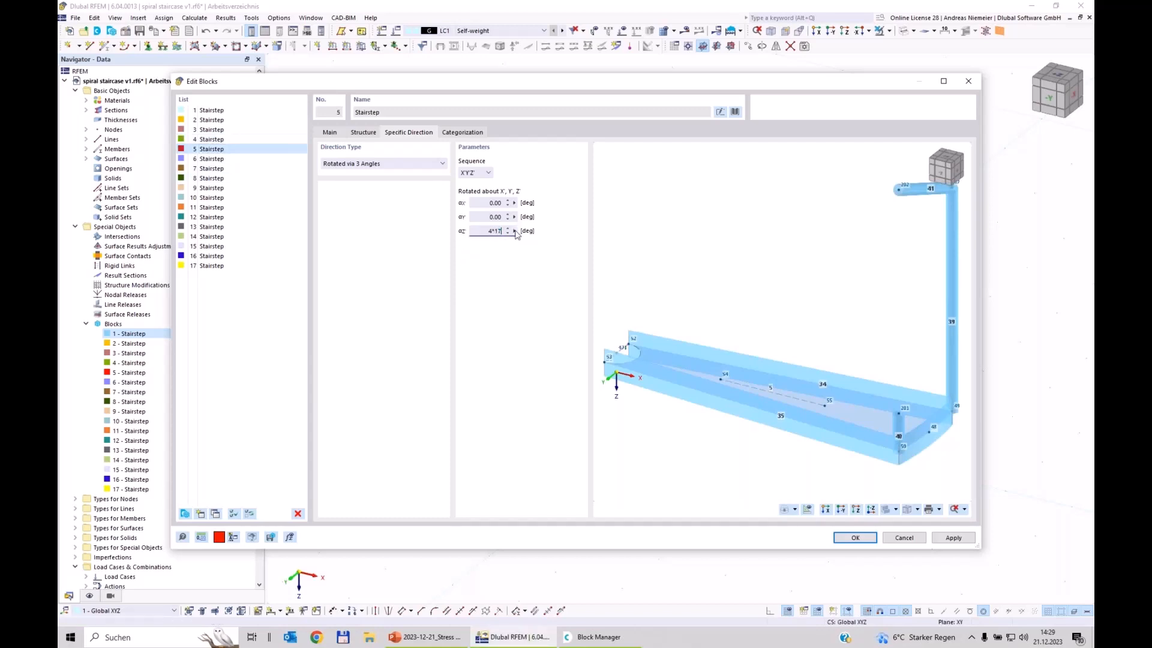
{"action": "type", "text": "17"}
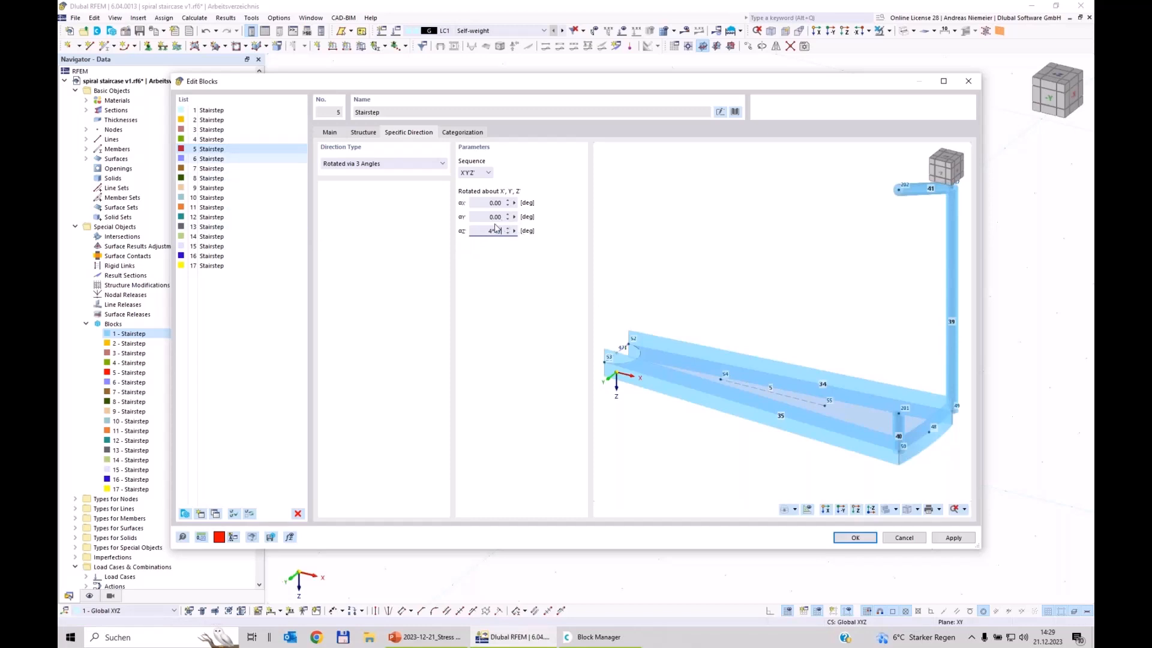
{"action": "left_click_drag", "start_coordinate": [484, 232], "coordinate": [520, 230]}
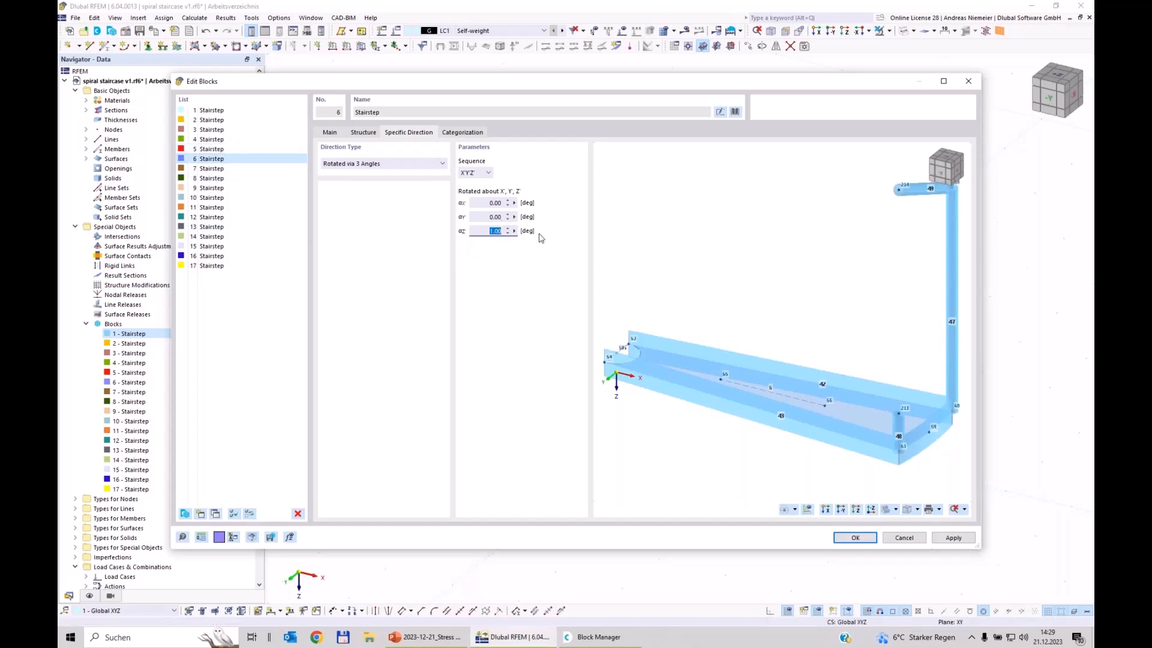
{"action": "type", "text": "5*17"}
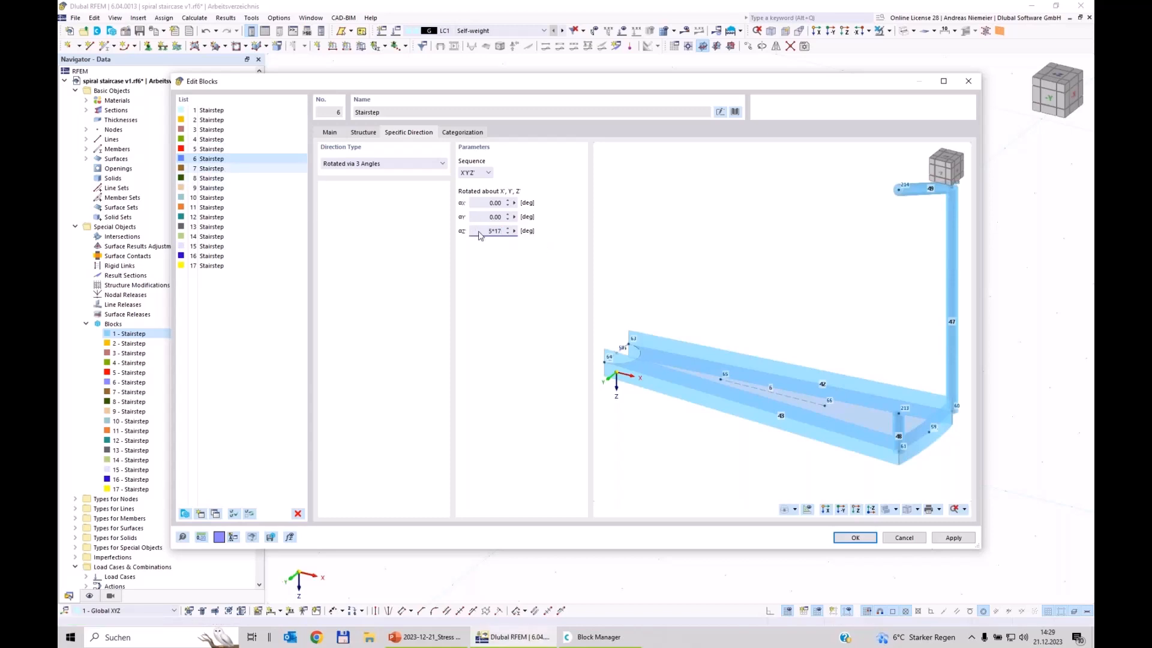
{"action": "left_click_drag", "start_coordinate": [478, 232], "coordinate": [539, 239]}
{"action": "type", "text": "6*17"}
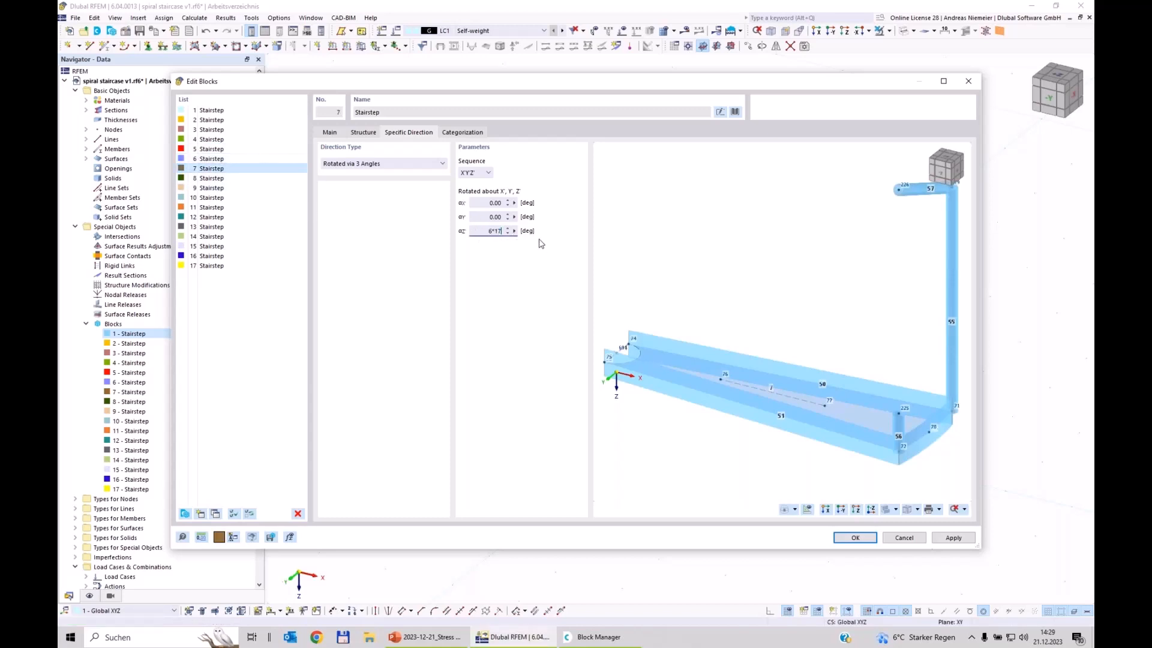
Set the rotation about Z' to 7*17 for Stairstep block 8, 8*17 for block 9 and 9*17 for block 10
{"action": "left_click", "coordinate": [217, 187]}
{"action": "left_click", "coordinate": [219, 178]}
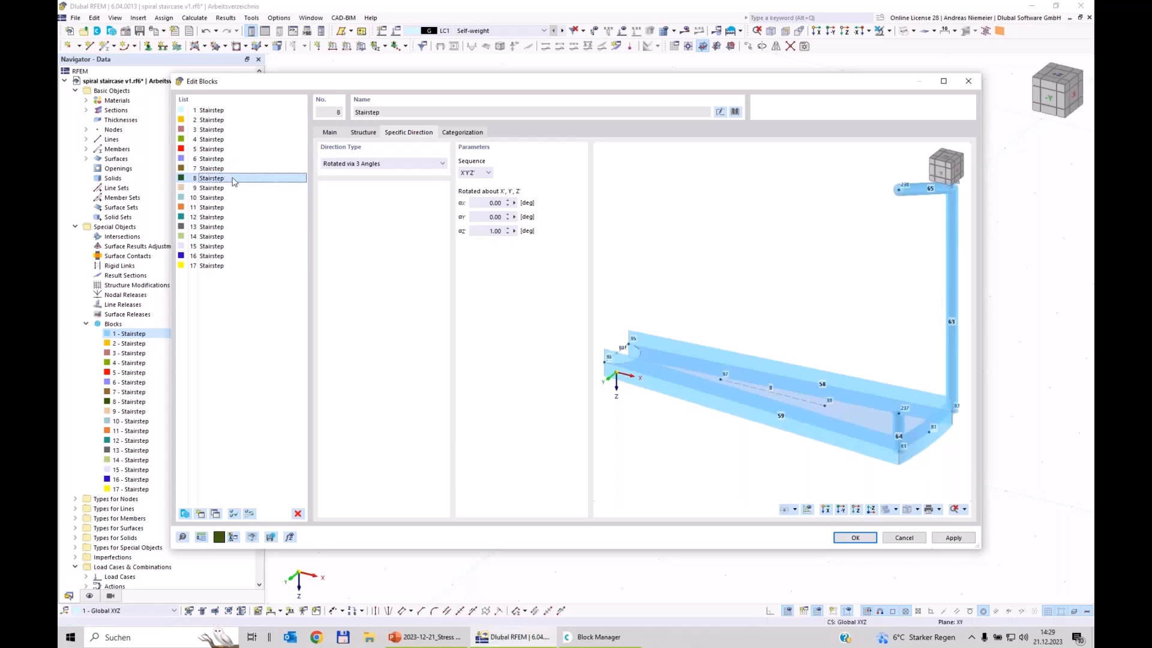
{"action": "left_click", "coordinate": [474, 231]}
{"action": "type", "text": "7"}
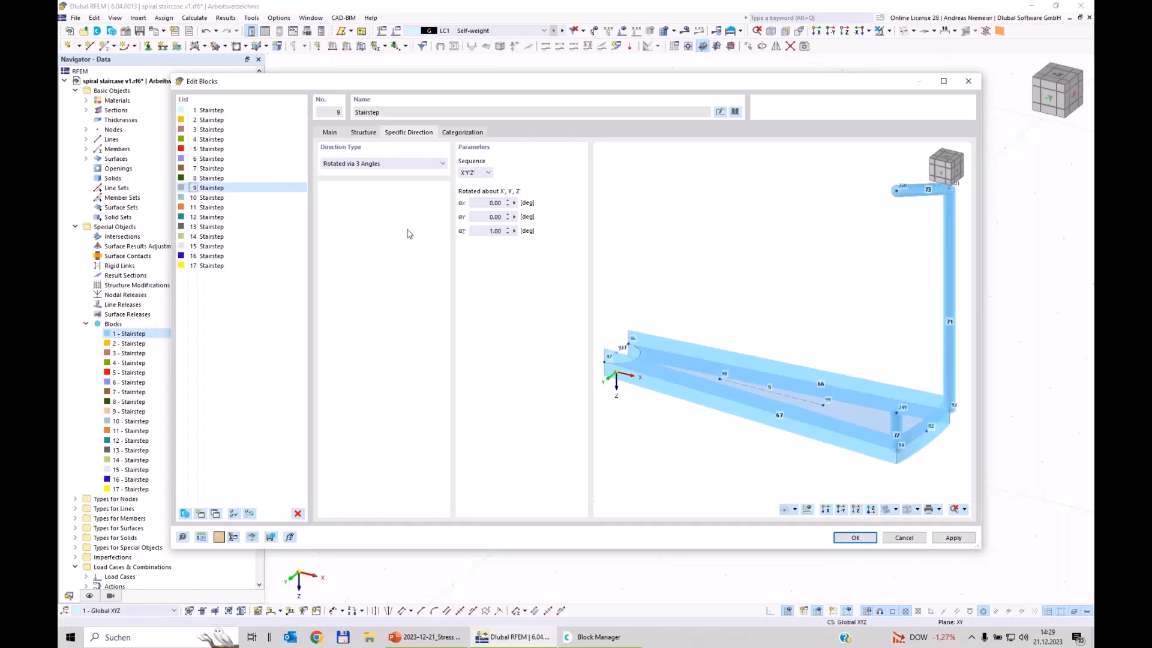
{"action": "left_click", "coordinate": [487, 231]}
{"action": "double_click", "coordinate": [487, 231]}
{"action": "type", "text": "8*17"}
{"action": "double_click", "coordinate": [487, 231]}
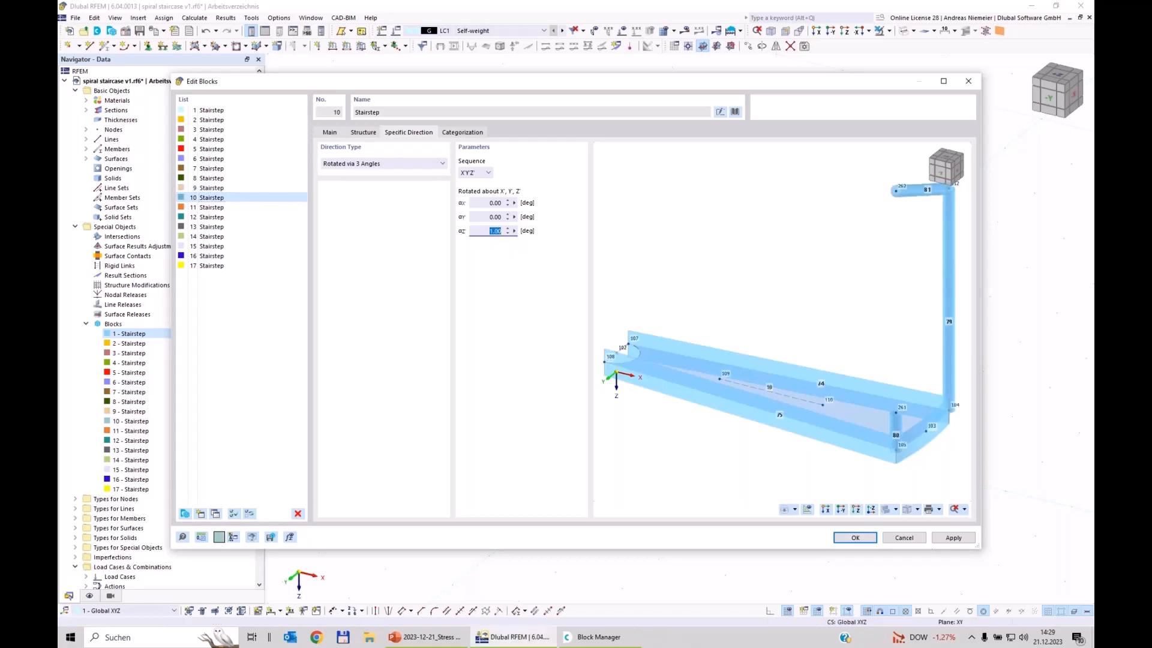
{"action": "type", "text": "9*17"}
Set the rotation about Z' to 10*17 for Stairstep block 11, 11*17 for block 12 and 12*17 for block 13
{"action": "left_click", "coordinate": [219, 209]}
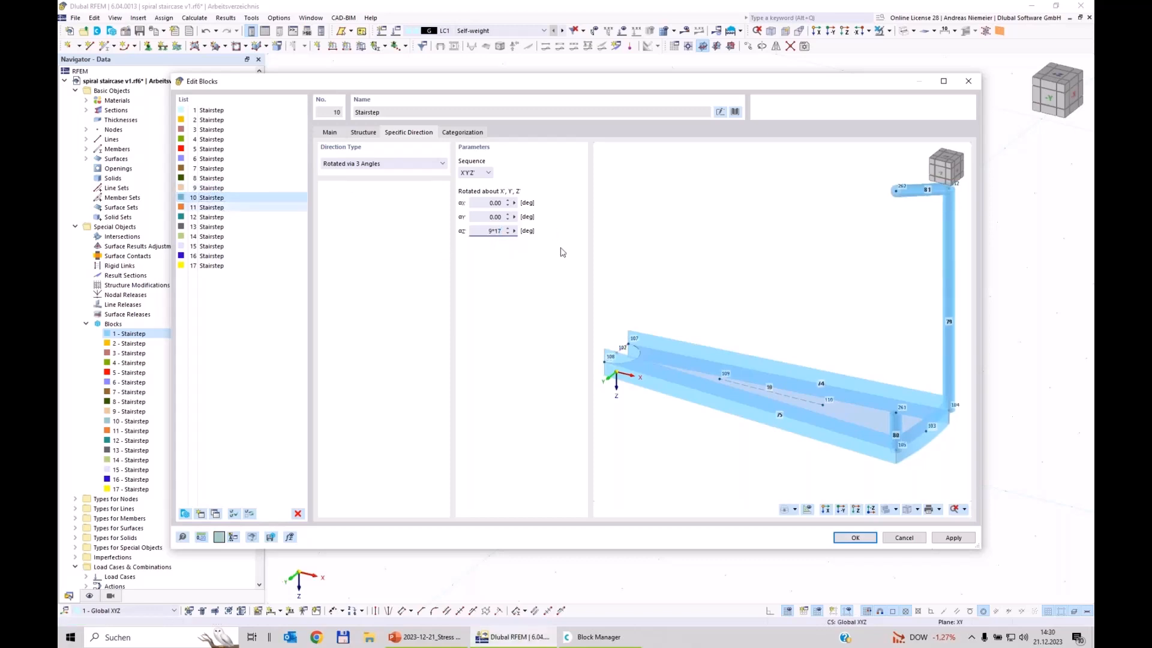
{"action": "double_click", "coordinate": [488, 231]}
{"action": "type", "text": "10*1"}
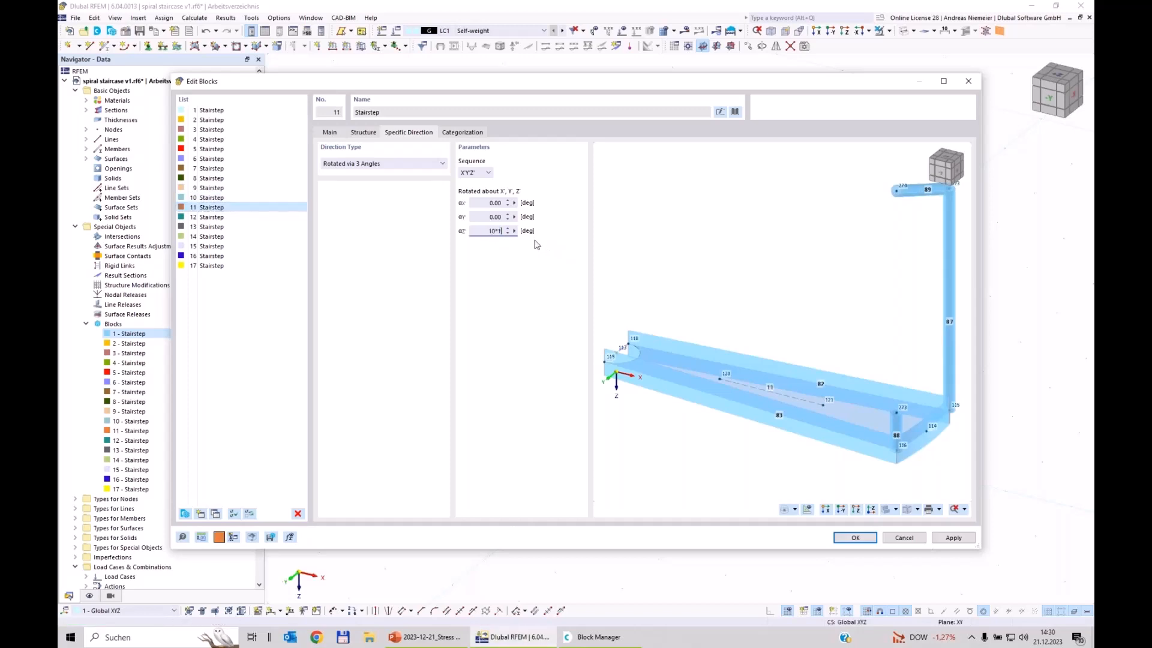
{"action": "type", "text": "7"}
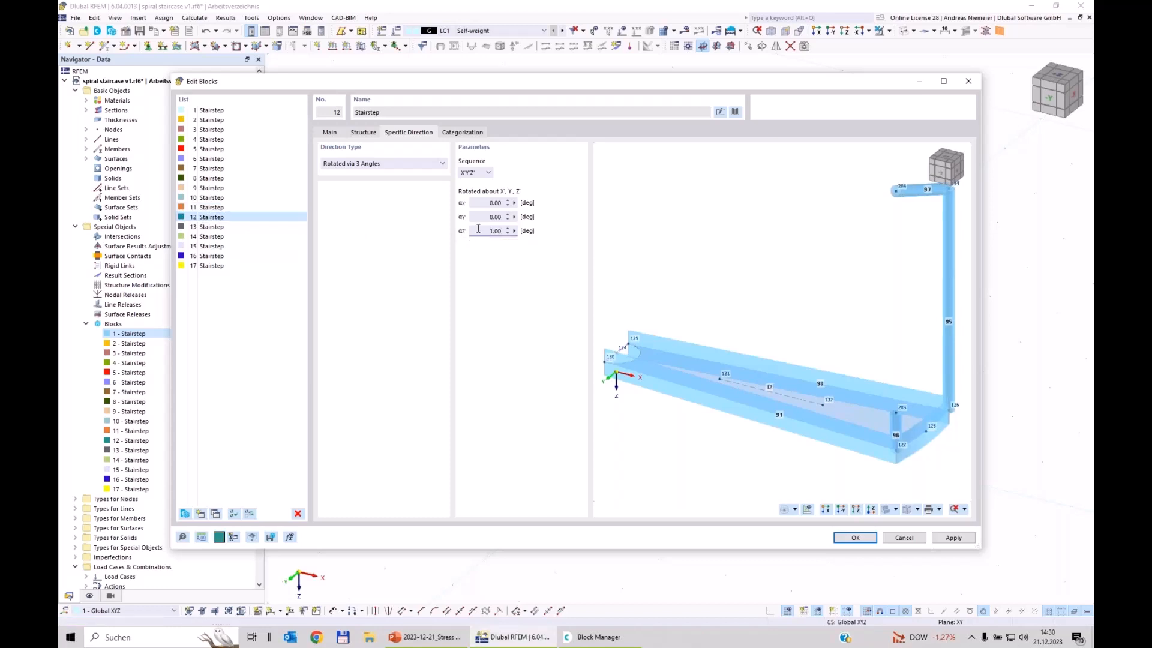
{"action": "left_click_drag", "start_coordinate": [478, 229], "coordinate": [535, 226]}
{"action": "type", "text": "11*17"}
{"action": "left_click", "coordinate": [211, 232]}
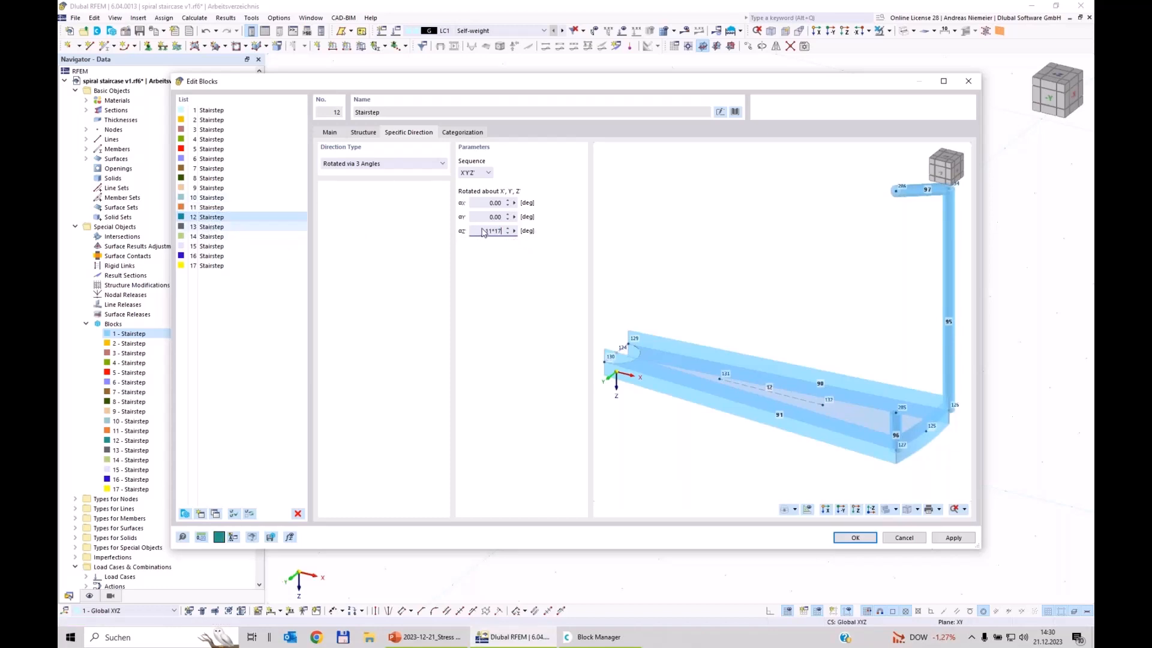
{"action": "left_click_drag", "start_coordinate": [479, 232], "coordinate": [533, 233]}
{"action": "type", "text": "12*17"}
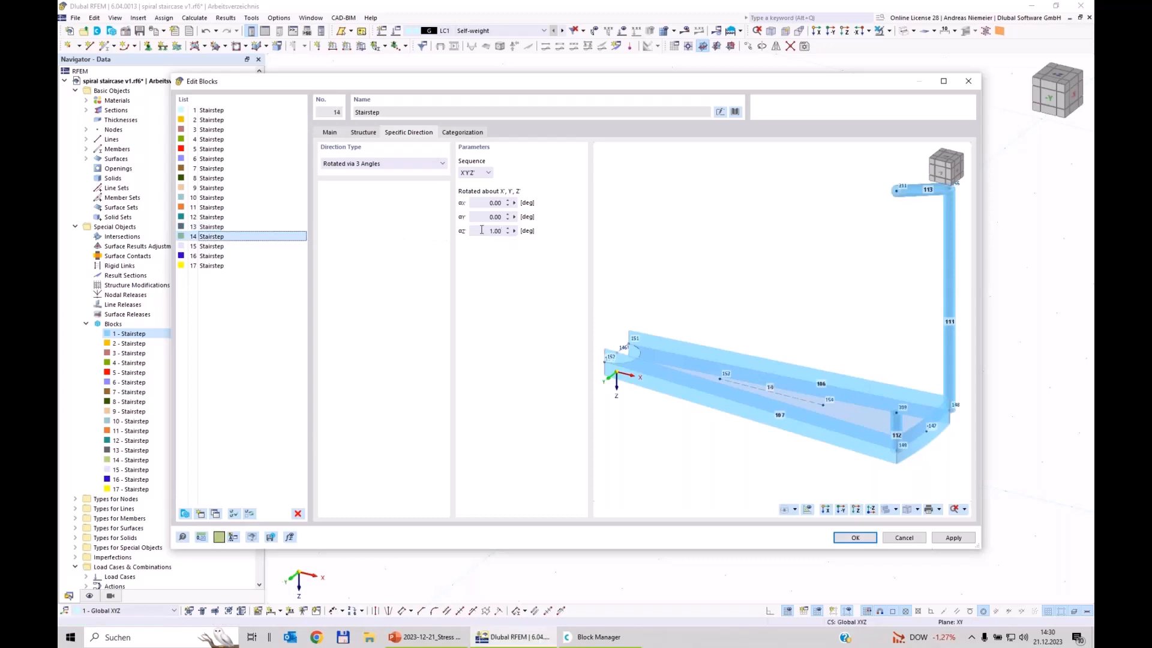
Set the rotation about Z' to 13*17 for Stairstep block 14, 14*17 for block 15 and 16*17 for block 16
{"action": "left_click_drag", "start_coordinate": [481, 231], "coordinate": [528, 232]}
{"action": "type", "text": "13*17"}
{"action": "left_click", "coordinate": [211, 246]}
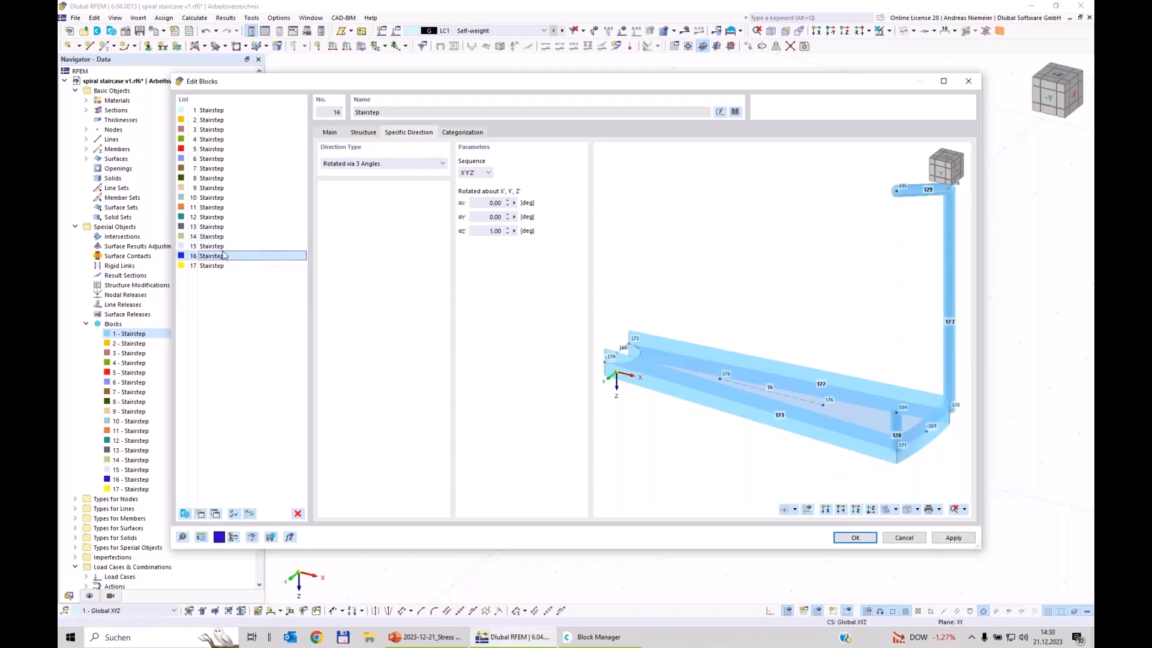
{"action": "left_click_drag", "start_coordinate": [487, 230], "coordinate": [557, 235]}
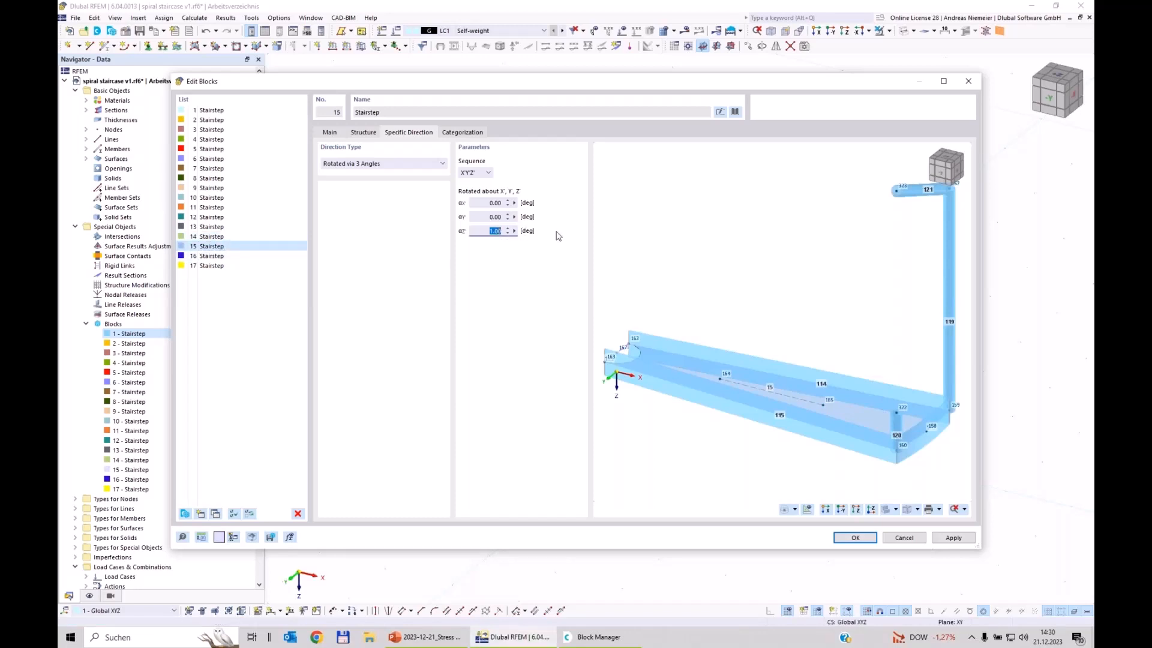
{"action": "type", "text": "14*17"}
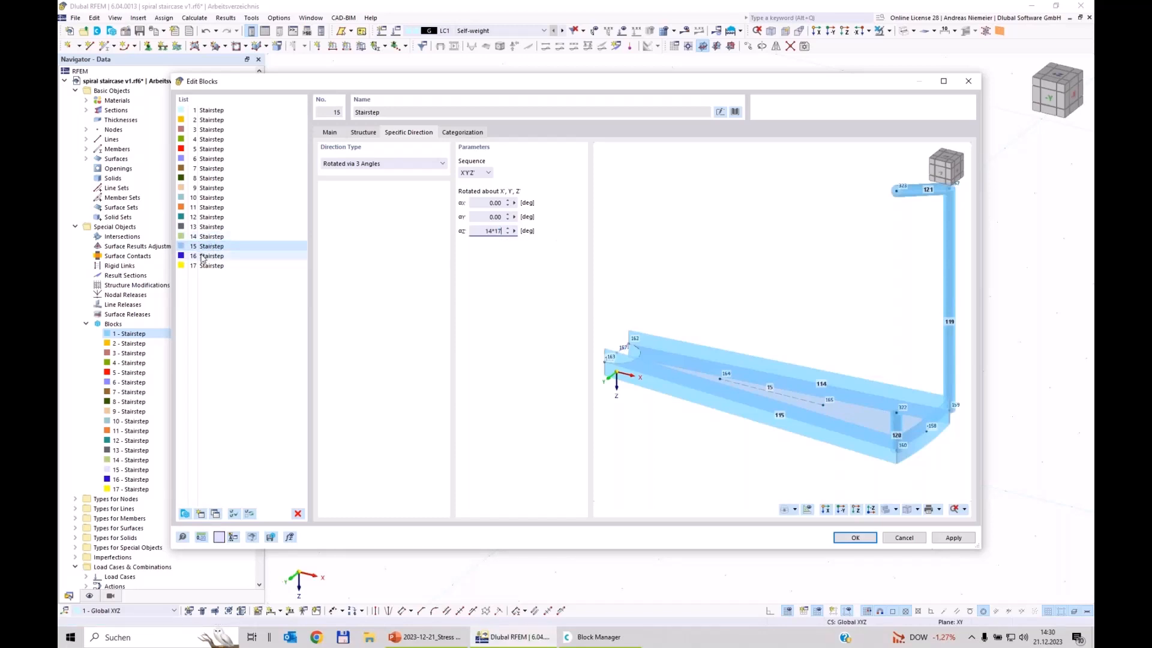
{"action": "left_click", "coordinate": [202, 256]}
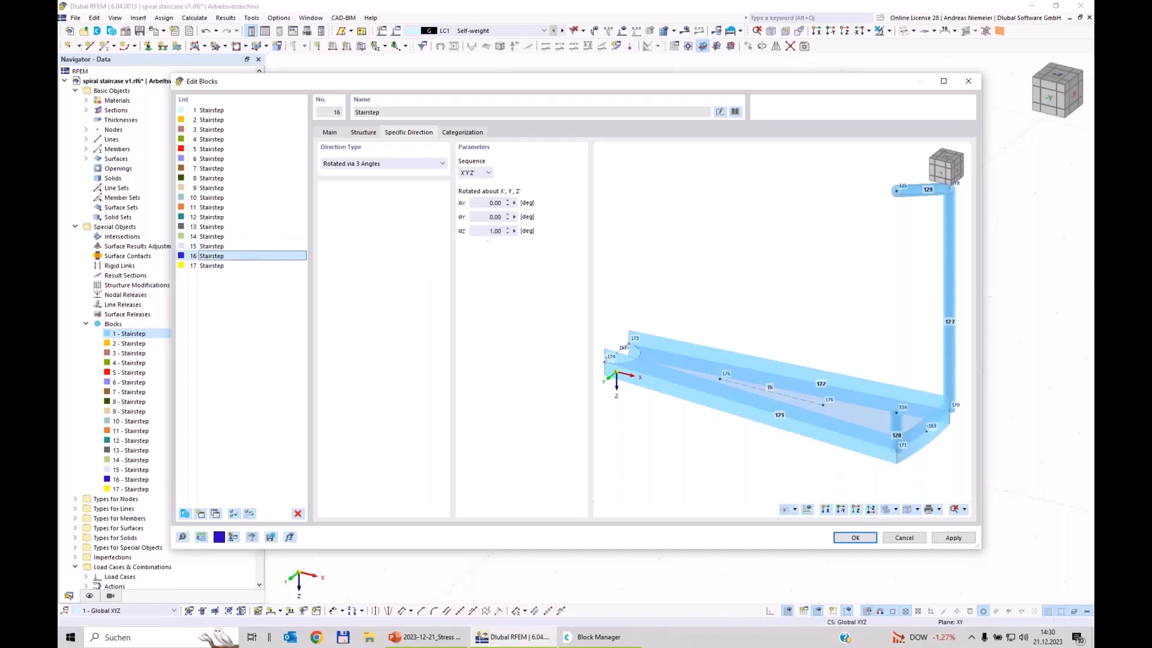
{"action": "left_click_drag", "start_coordinate": [487, 230], "coordinate": [541, 251]}
{"action": "type", "text": "16*17"}
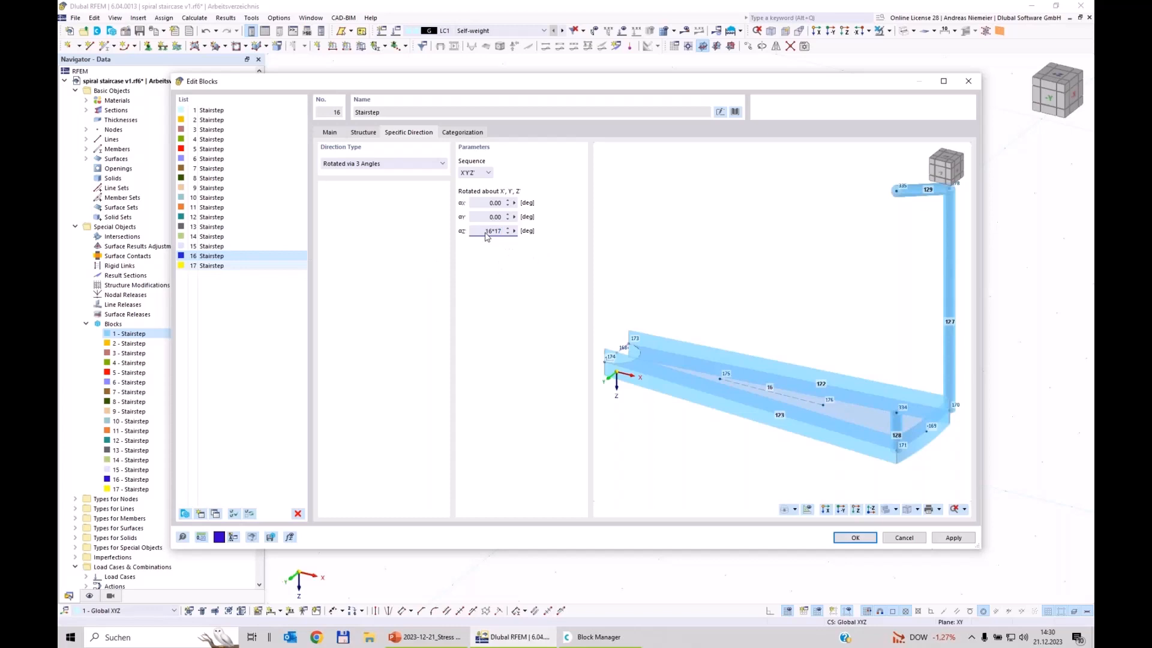
Set the rotation about Z' to 16*17 for Stairstep block 17 and apply all the block rotations to the model
{"action": "key", "text": "Return"}
{"action": "type", "text": "1"}
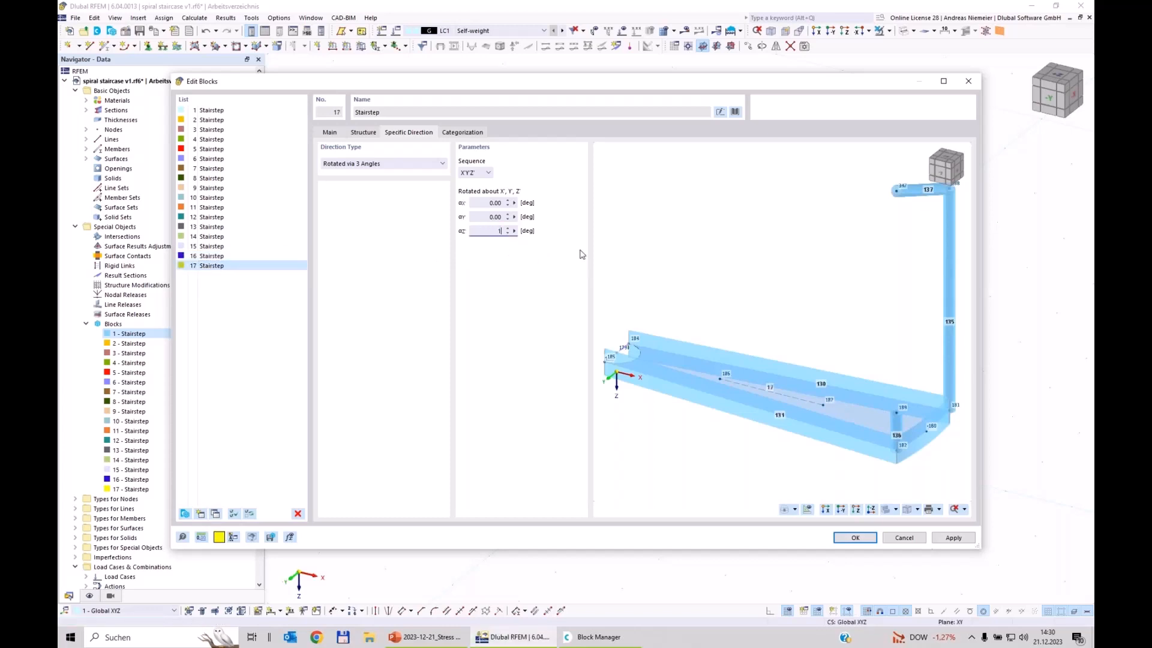
{"action": "type", "text": "6*17"}
{"action": "key", "text": "shift+Tab"}
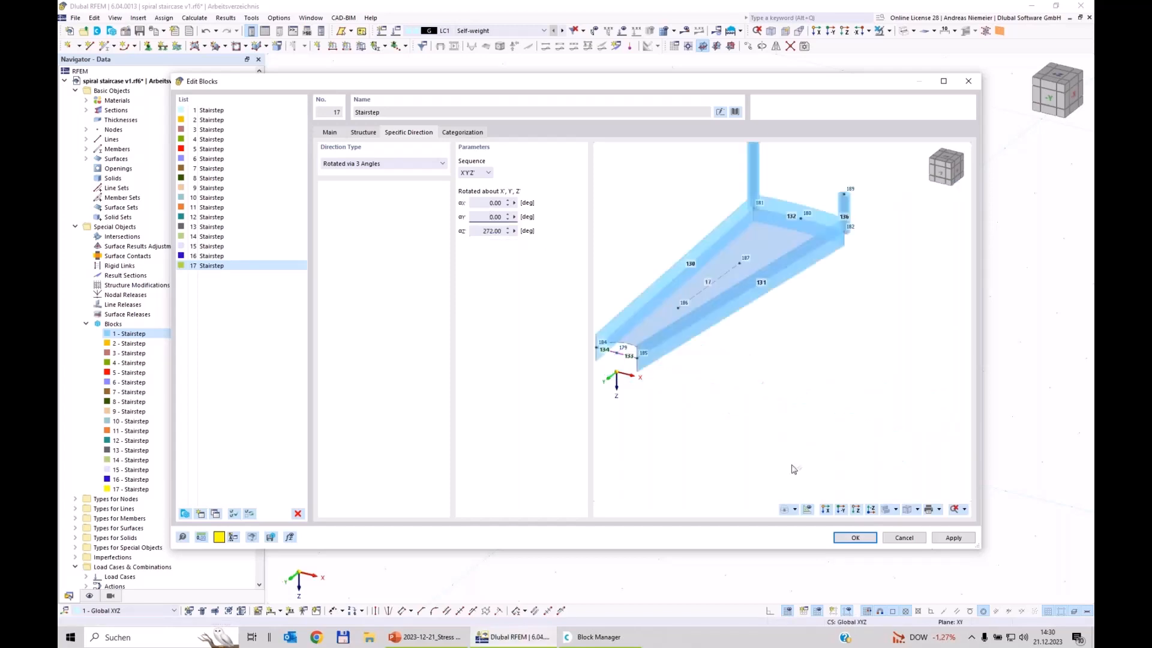
{"action": "left_click", "coordinate": [849, 538]}
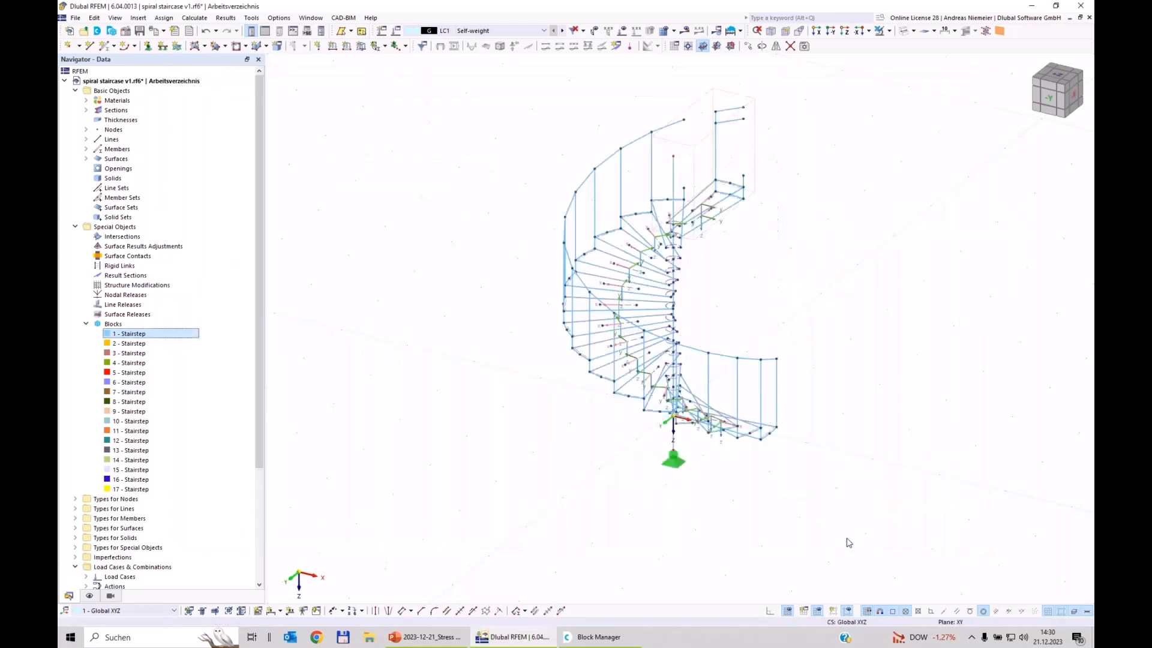
Set the insert point's Z coordinate of Stairstep block 16 to 15*17 cm
{"action": "middle_click_drag", "start_coordinate": [757, 494], "coordinate": [664, 204], "text": "ctrl"}
{"action": "scroll", "coordinate": [664, 204], "scroll_direction": "up", "scroll_amount": 4}
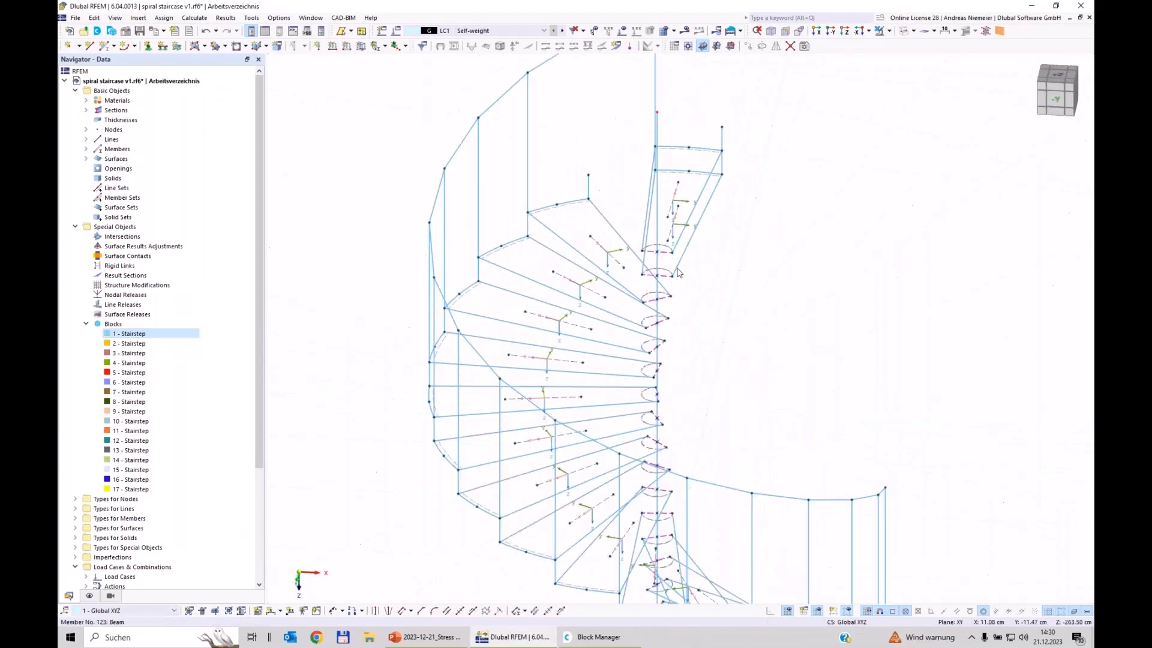
{"action": "left_click", "coordinate": [126, 480]}
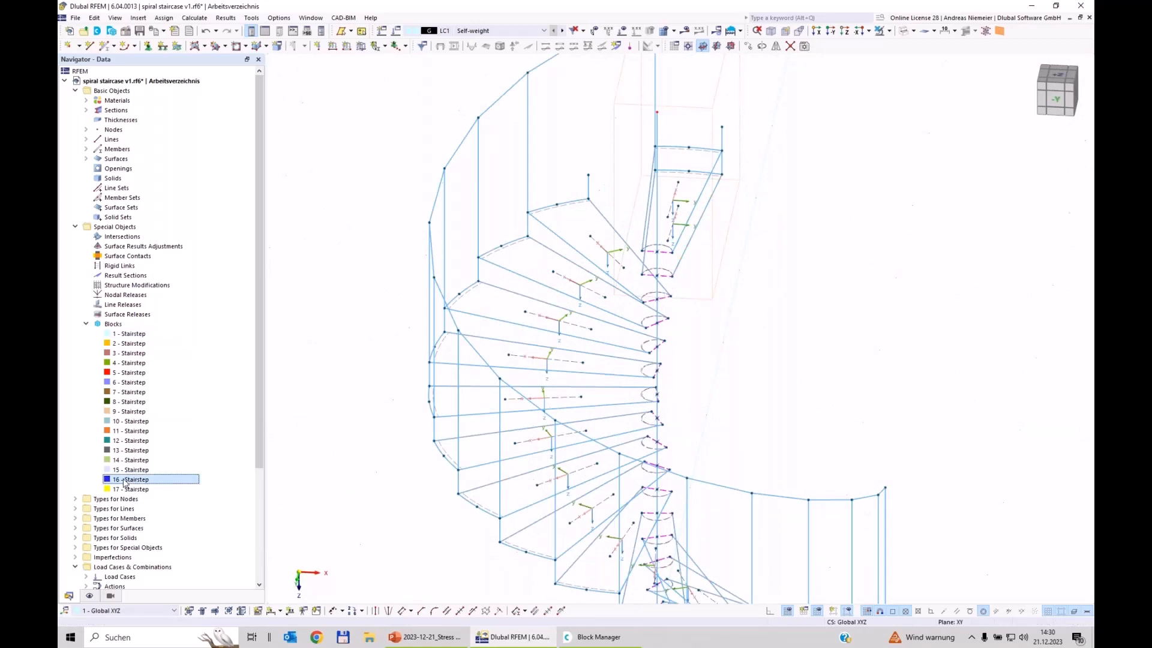
{"action": "double_click", "coordinate": [126, 480]}
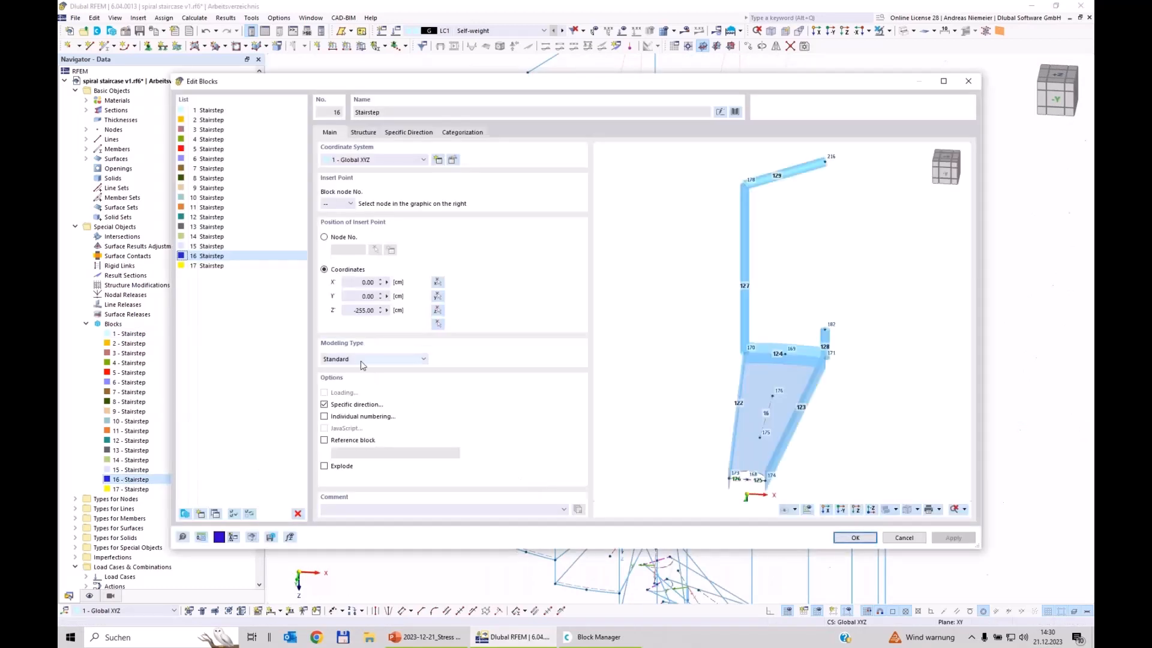
{"action": "left_click", "coordinate": [360, 310]}
{"action": "type", "text": "15*17"}
{"action": "left_click", "coordinate": [850, 541]}
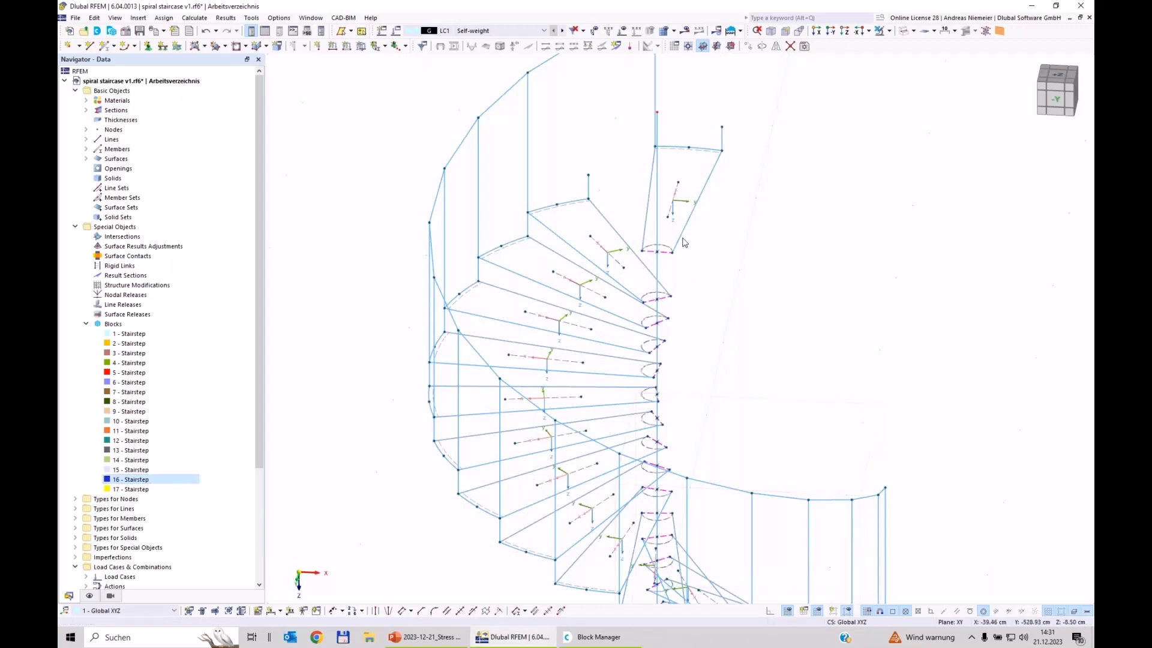
Set the insert point's Z coordinate of Stairstep block 17 to 16*17 cm
{"action": "left_click", "coordinate": [135, 489]}
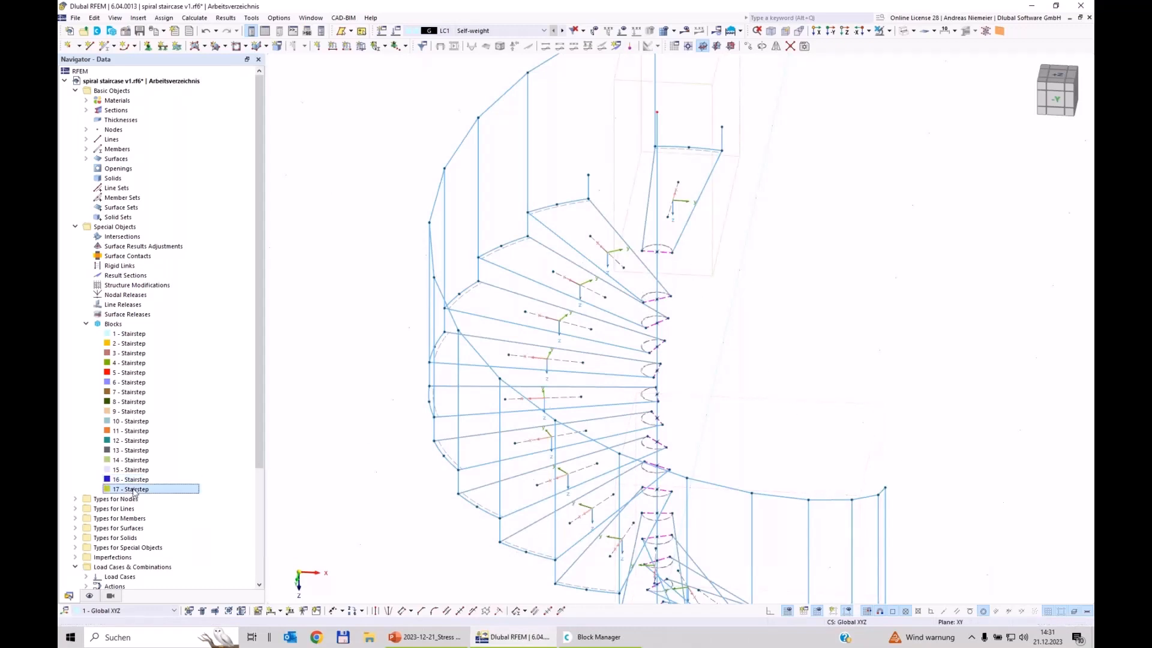
{"action": "double_click", "coordinate": [135, 491]}
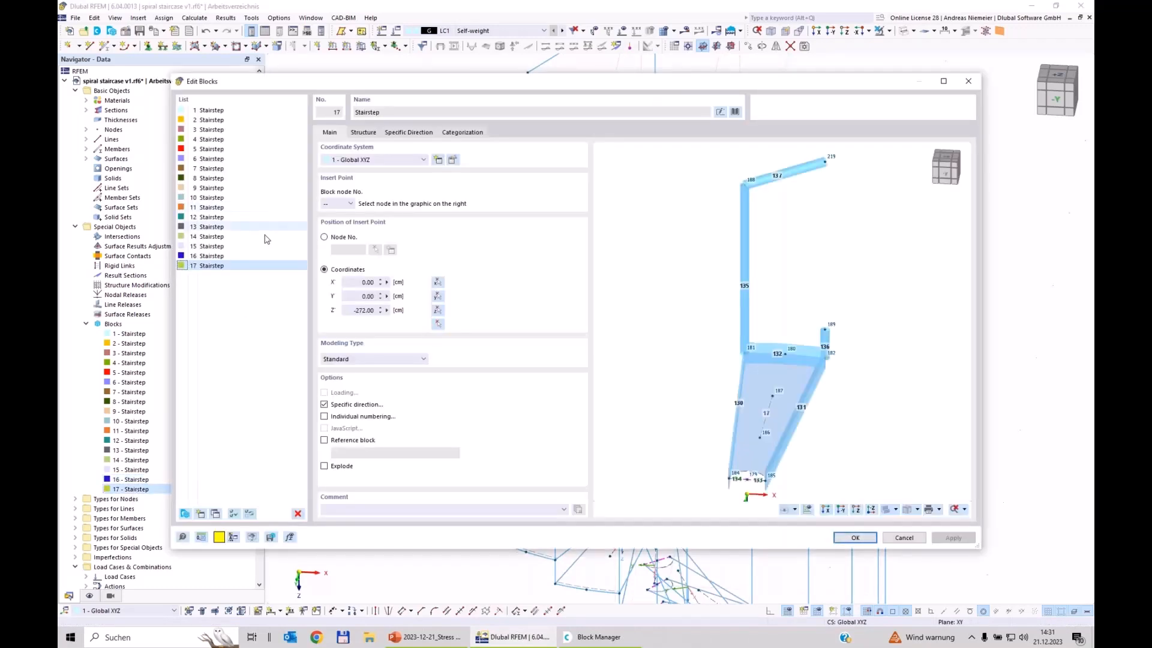
{"action": "double_click", "coordinate": [364, 310]}
{"action": "type", "text": "1"}
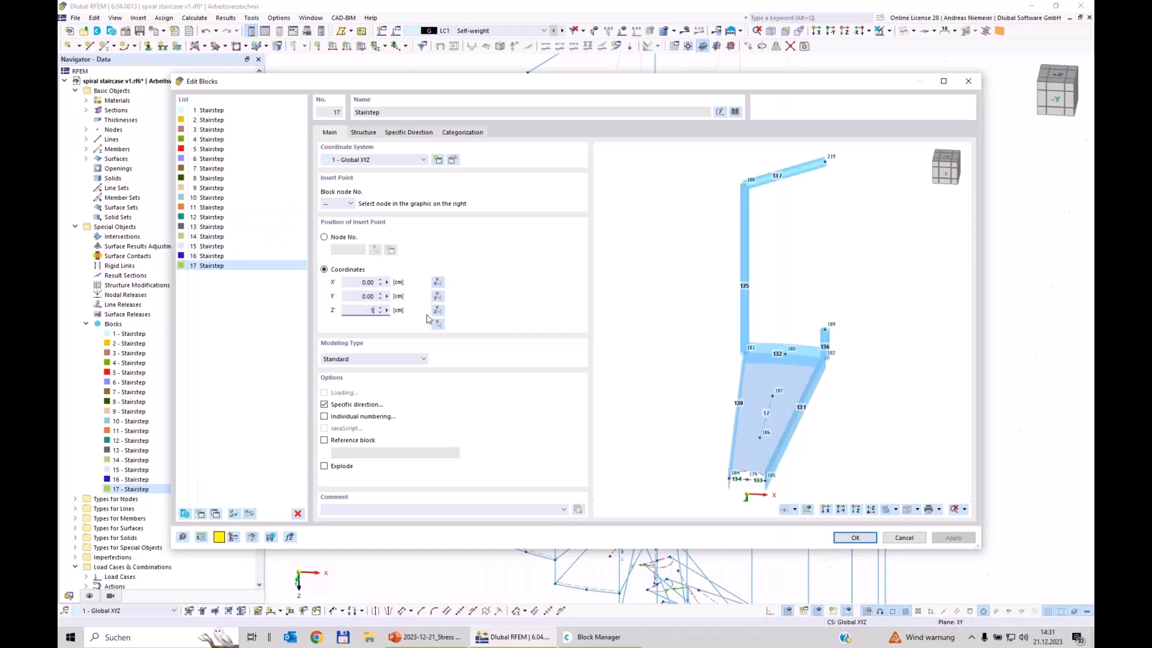
{"action": "type", "text": "6*17"}
{"action": "key", "text": "Tab"}
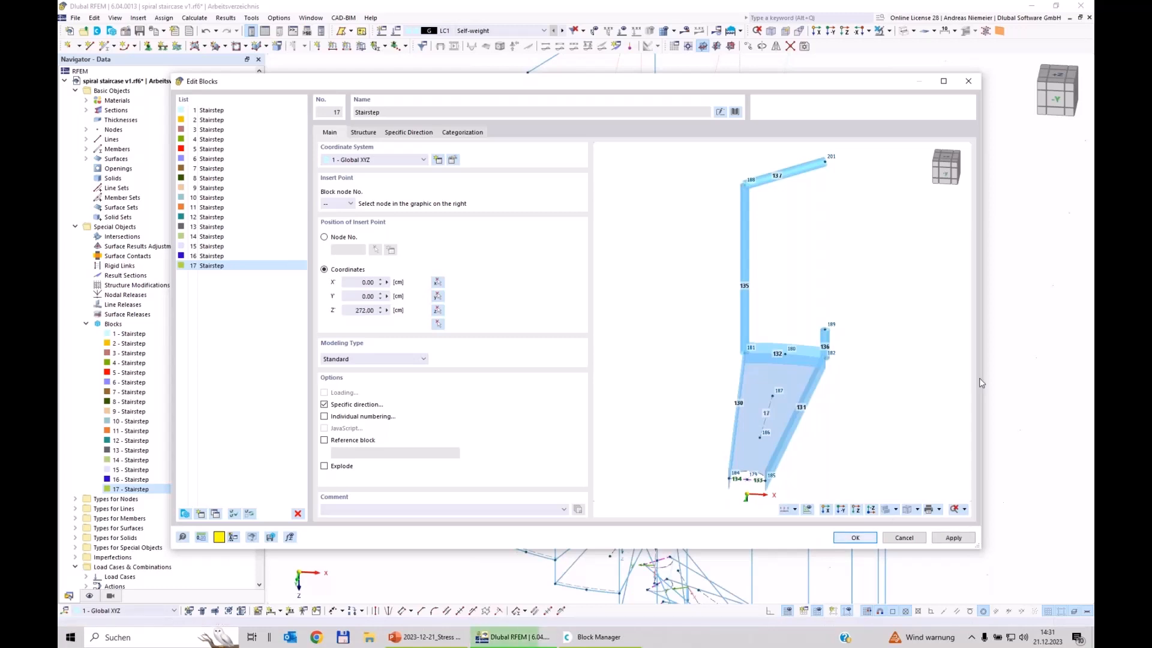
{"action": "key", "text": "Return"}
Go through the Stairstep blocks one by one from block 1 upward and check each one's position in the model
{"action": "scroll", "coordinate": [747, 265], "scroll_direction": "down", "scroll_amount": 5}
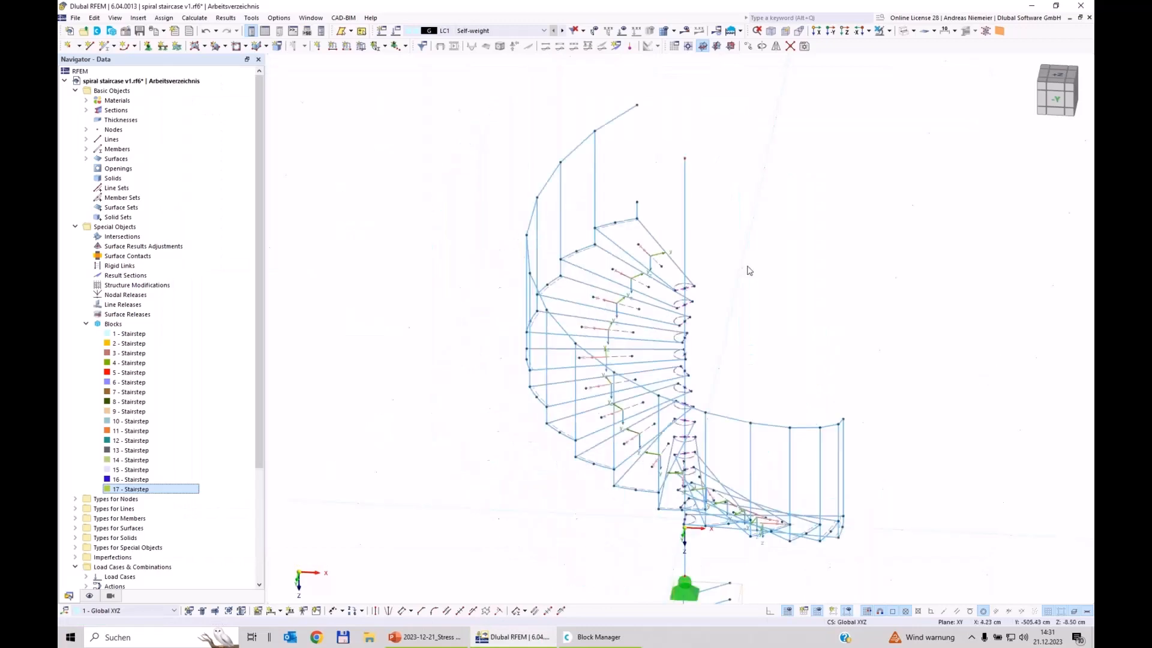
{"action": "mouse_move", "coordinate": [744, 348]}
{"action": "middle_mouse_down", "text": "ctrl"}
{"action": "mouse_move", "coordinate": [678, 390]}
{"action": "mouse_move", "coordinate": [604, 341]}
{"action": "mouse_move", "coordinate": [561, 342]}
{"action": "mouse_move", "coordinate": [613, 345]}
{"action": "mouse_move", "coordinate": [545, 346]}
{"action": "mouse_move", "coordinate": [812, 364]}
{"action": "mouse_move", "coordinate": [747, 359]}
{"action": "middle_mouse_up", "text": "ctrl"}
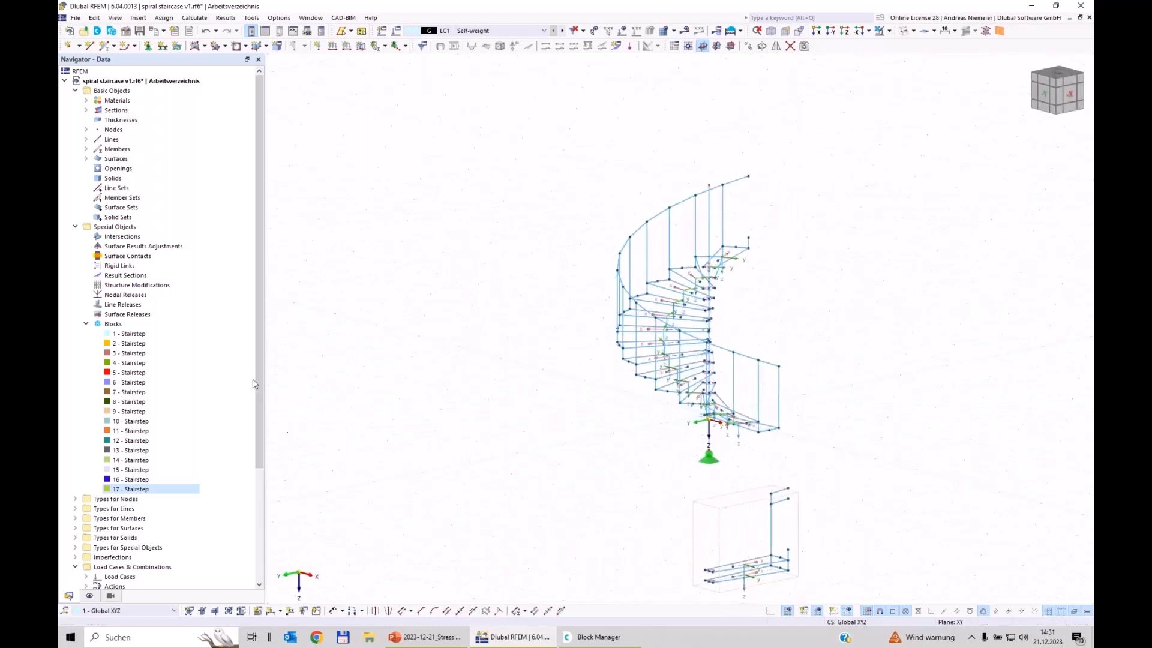
{"action": "left_click", "coordinate": [131, 334]}
{"action": "left_click", "coordinate": [134, 344]}
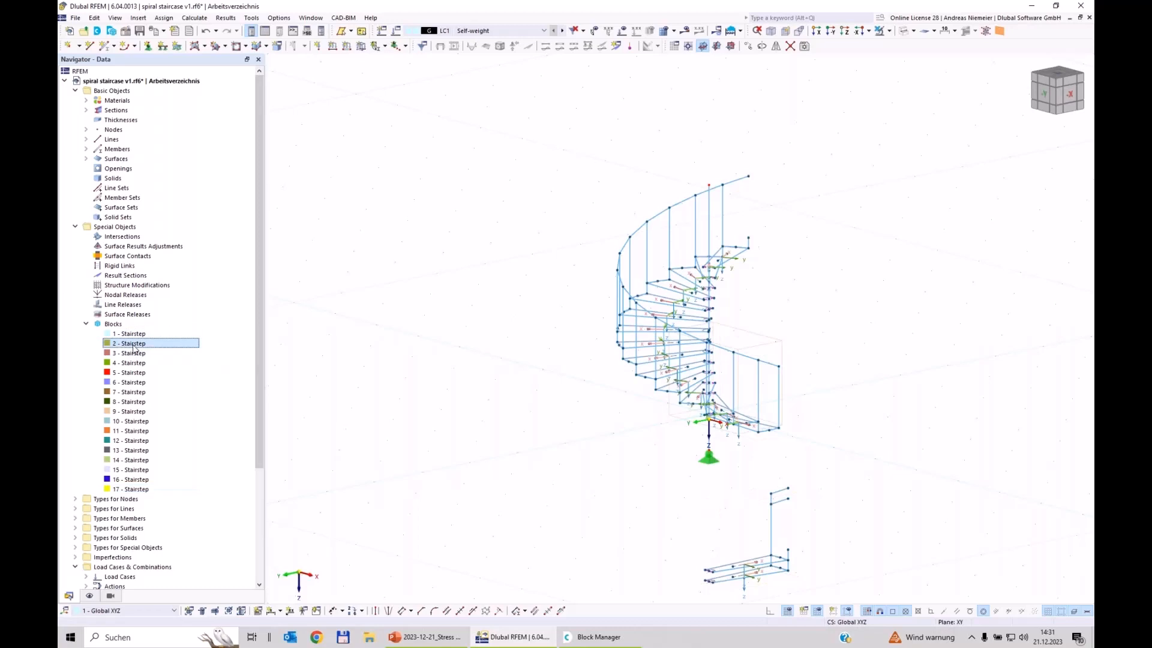
{"action": "left_click", "coordinate": [132, 353]}
{"action": "left_click", "coordinate": [132, 363]}
{"action": "left_click", "coordinate": [132, 372]}
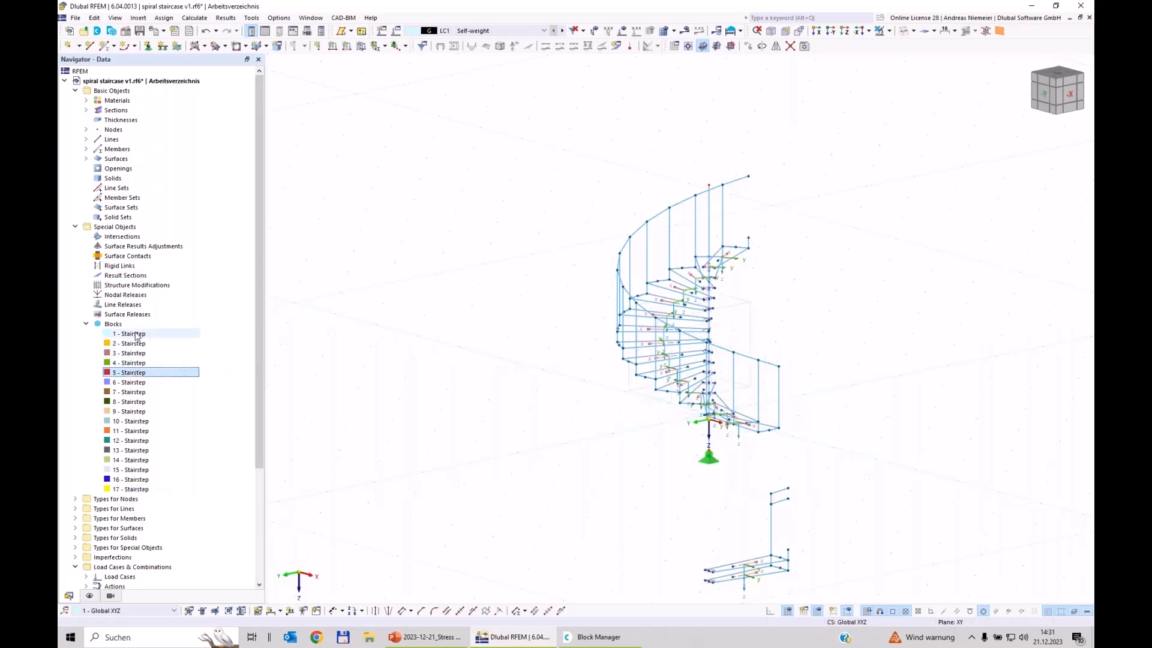
{"action": "left_click", "coordinate": [133, 334]}
{"action": "key", "text": "Down"}
{"action": "key", "text": "Down"}
{"action": "key", "text": "Down"}
{"action": "key", "text": "Down"}
{"action": "key", "text": "Down"}
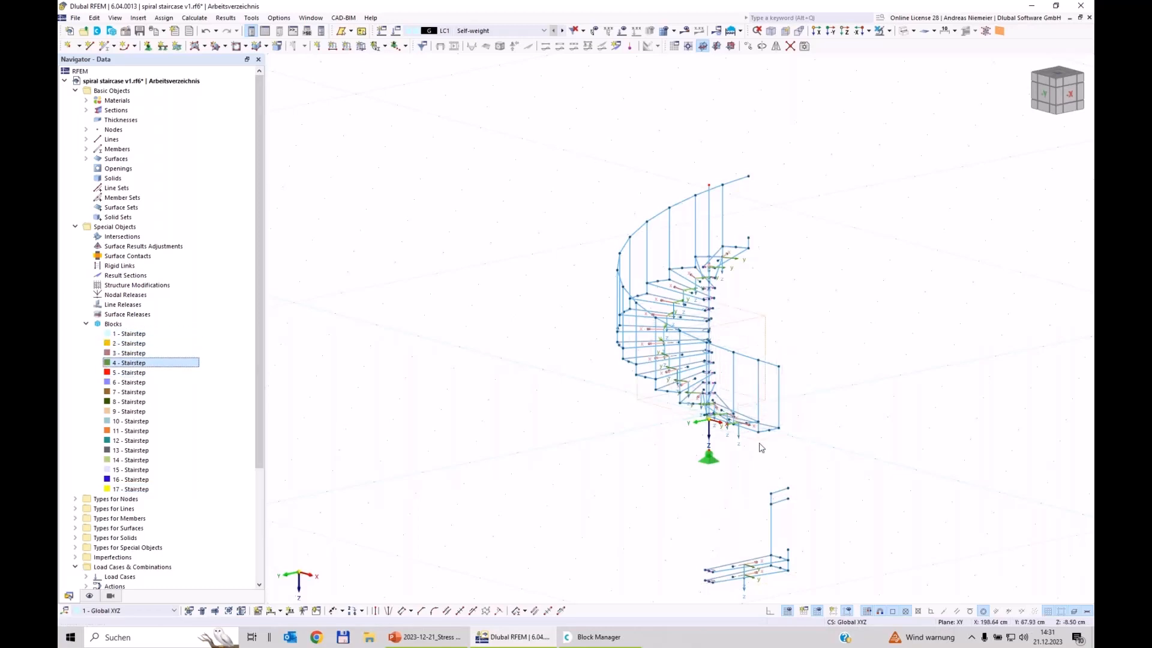
{"action": "key", "text": "Down"}
{"action": "key", "text": "Down"}
{"action": "key", "text": "Down"}
{"action": "key", "text": "Down"}
{"action": "key", "text": "Down"}
{"action": "key", "text": "Down"}
{"action": "key", "text": "Down"}
{"action": "key", "text": "Down"}
{"action": "key", "text": "Down"}
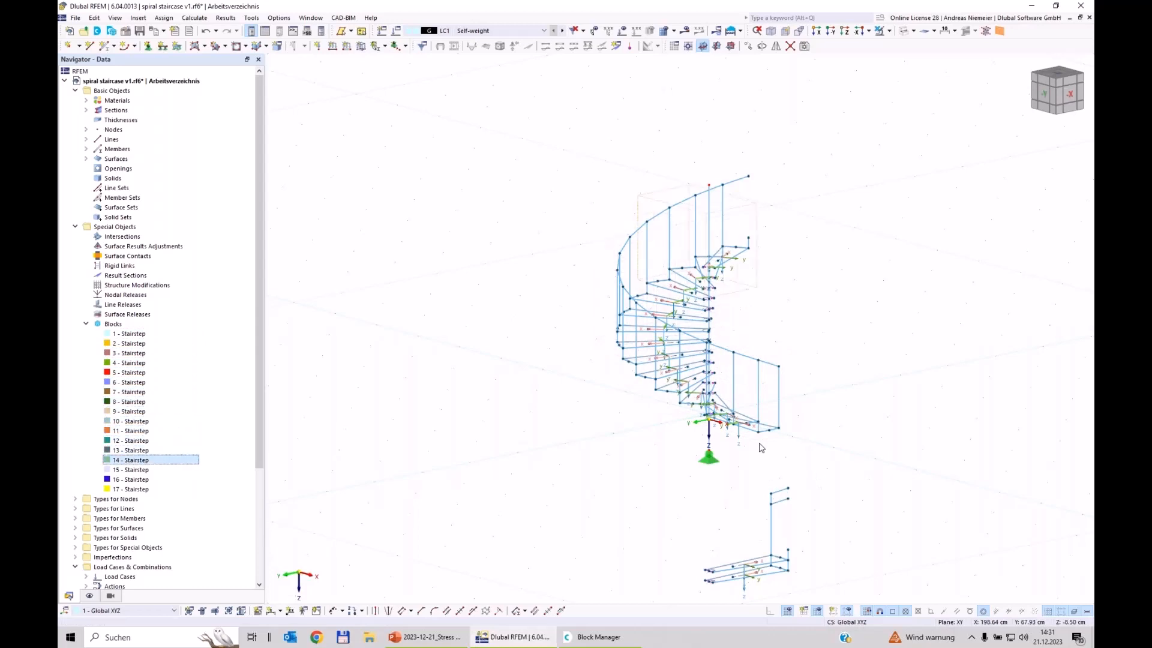
{"action": "key", "text": "Down"}
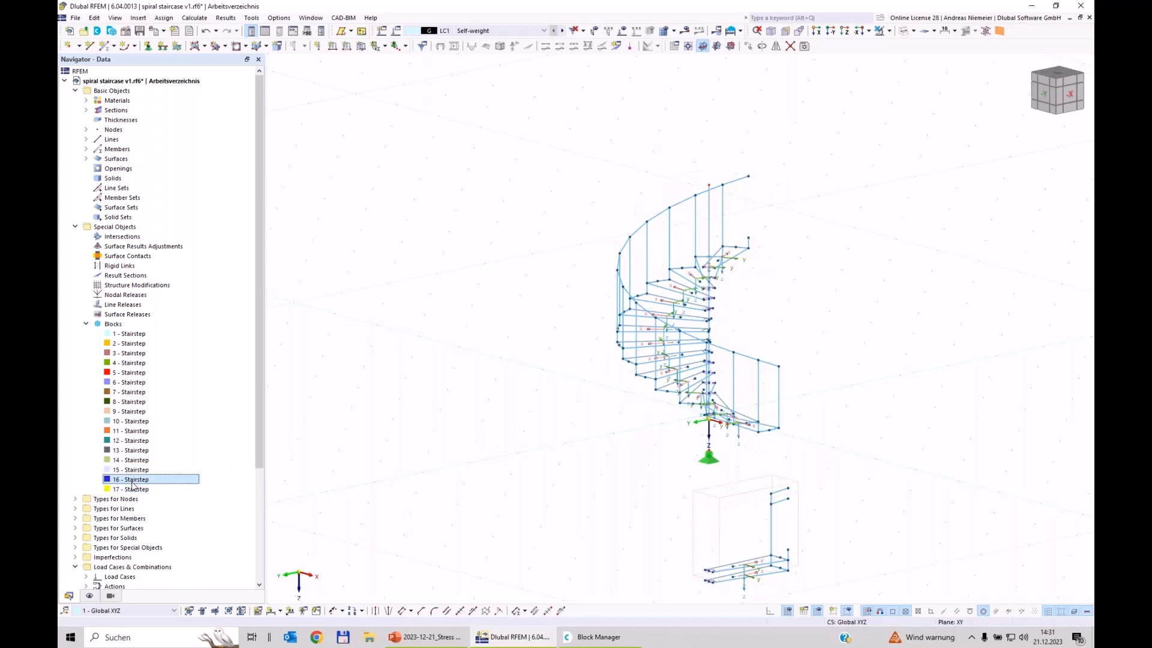
Compare the insert point's Z coordinates of Stairstep blocks 16 and 15 and close the block editor without changes
{"action": "double_click", "coordinate": [133, 480]}
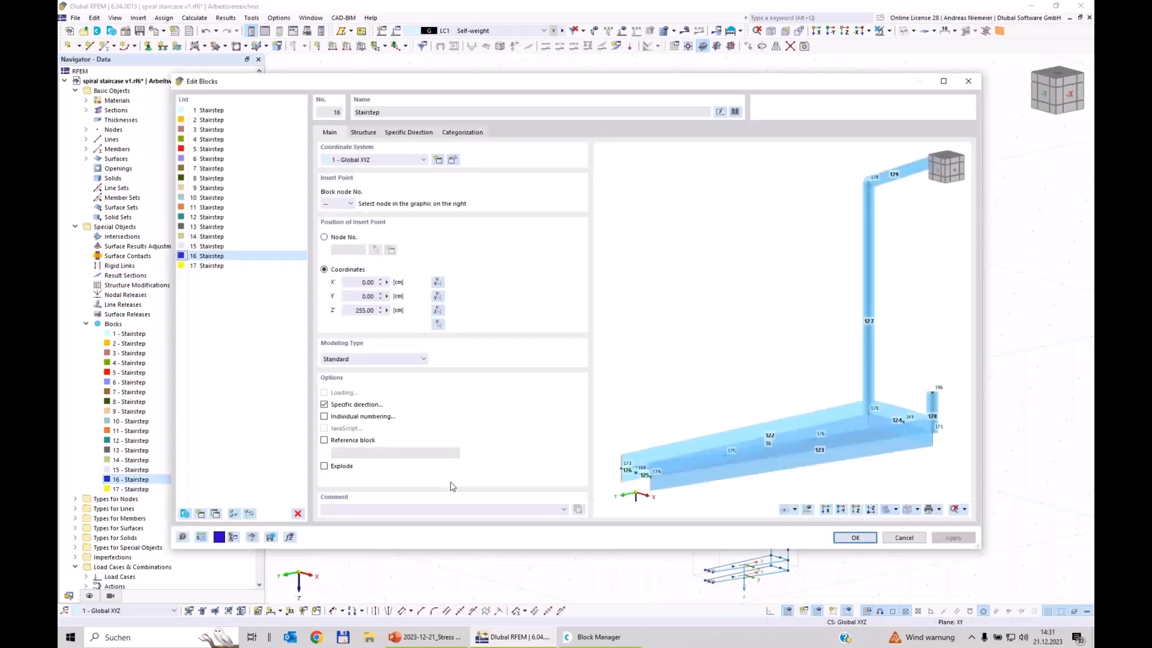
{"action": "left_click", "coordinate": [352, 311]}
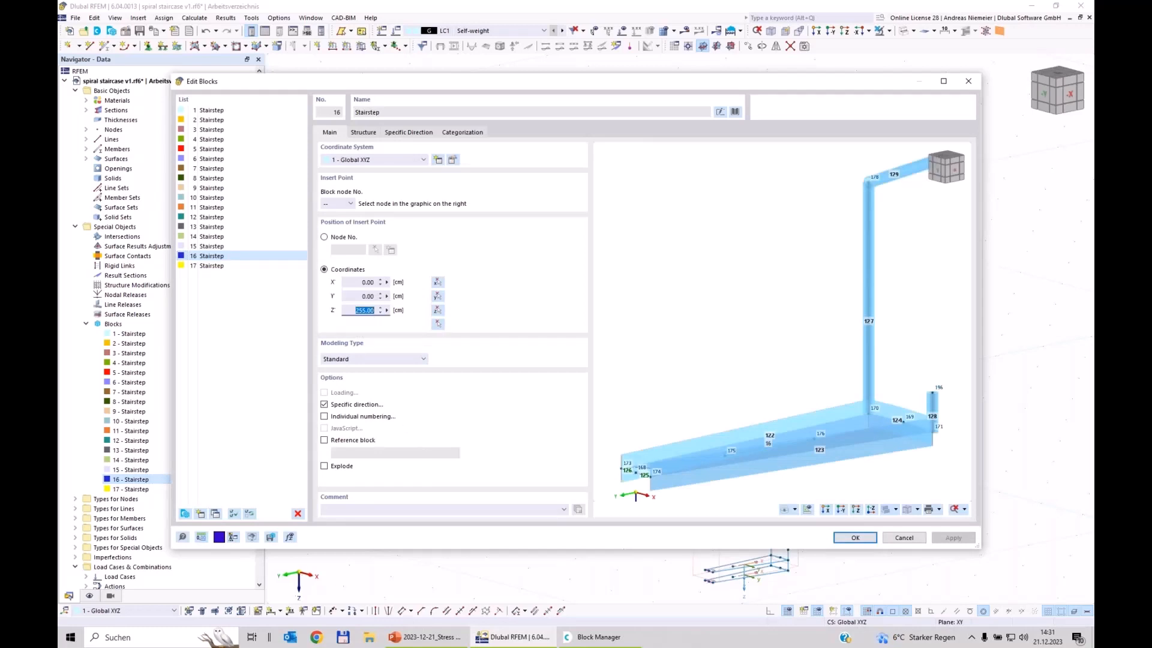
{"action": "left_click", "coordinate": [211, 257]}
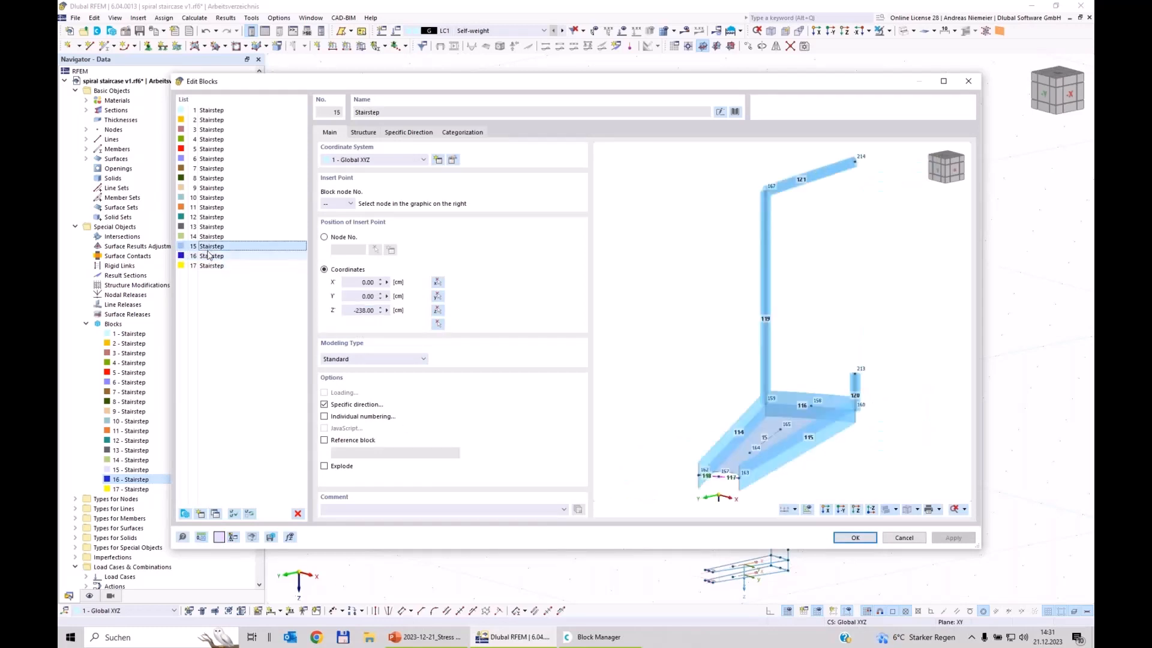
{"action": "left_click", "coordinate": [357, 311]}
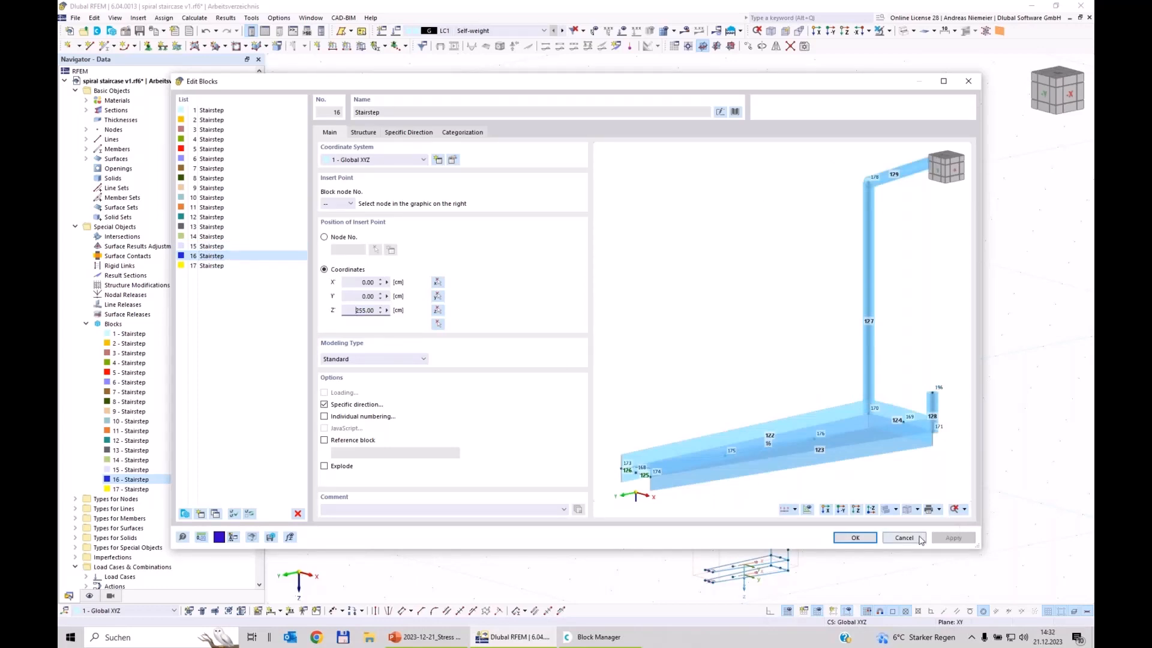
{"action": "left_click", "coordinate": [855, 537]}
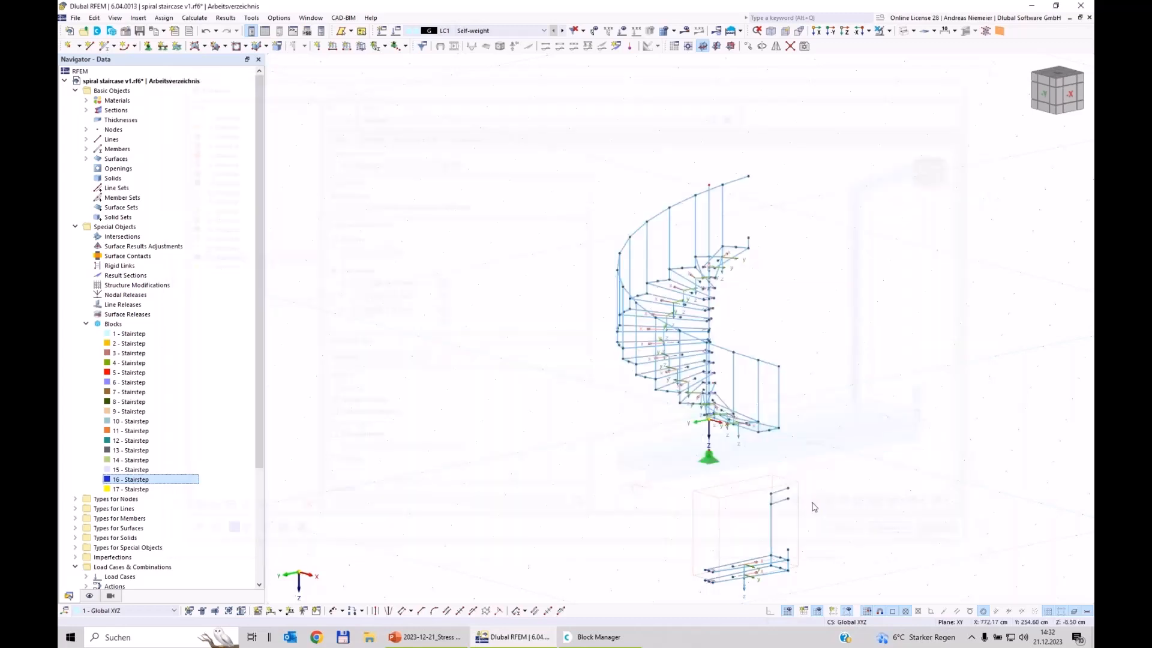
Undo the last two Z coordinate changes of Stairstep blocks 17 and 16
{"action": "left_click", "coordinate": [204, 33]}
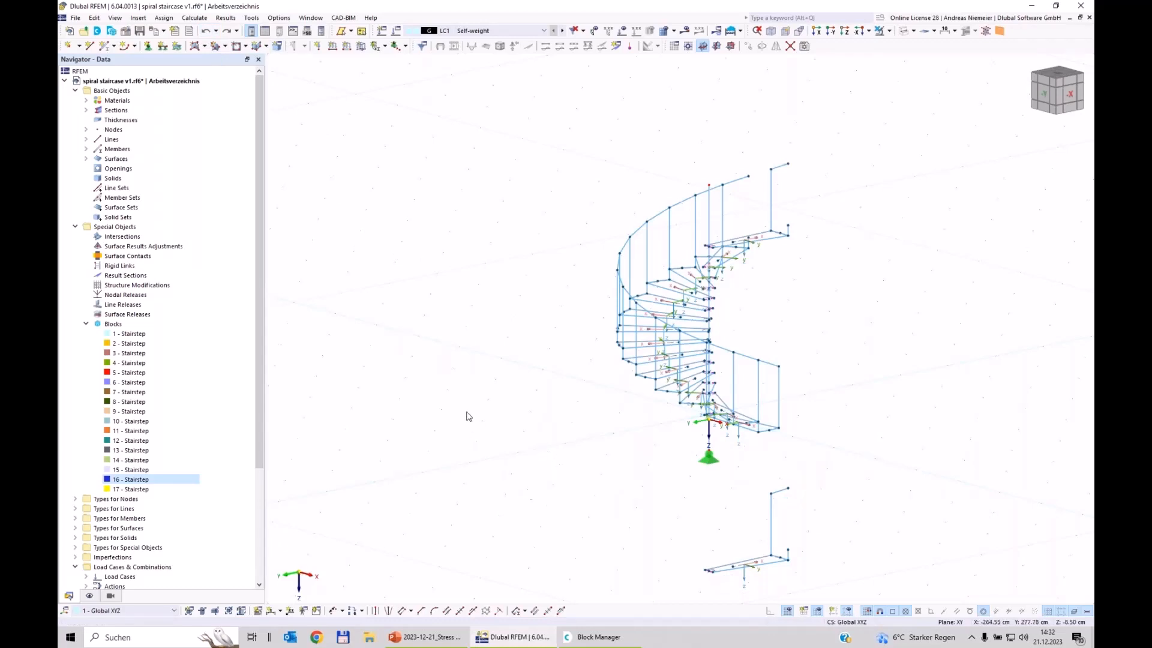
{"action": "scroll", "coordinate": [480, 489], "scroll_direction": "down", "scroll_amount": 2}
{"action": "scroll", "coordinate": [480, 489], "scroll_direction": "up", "scroll_amount": 2}
{"action": "middle_click_drag", "start_coordinate": [480, 489], "coordinate": [591, 510], "text": "ctrl"}
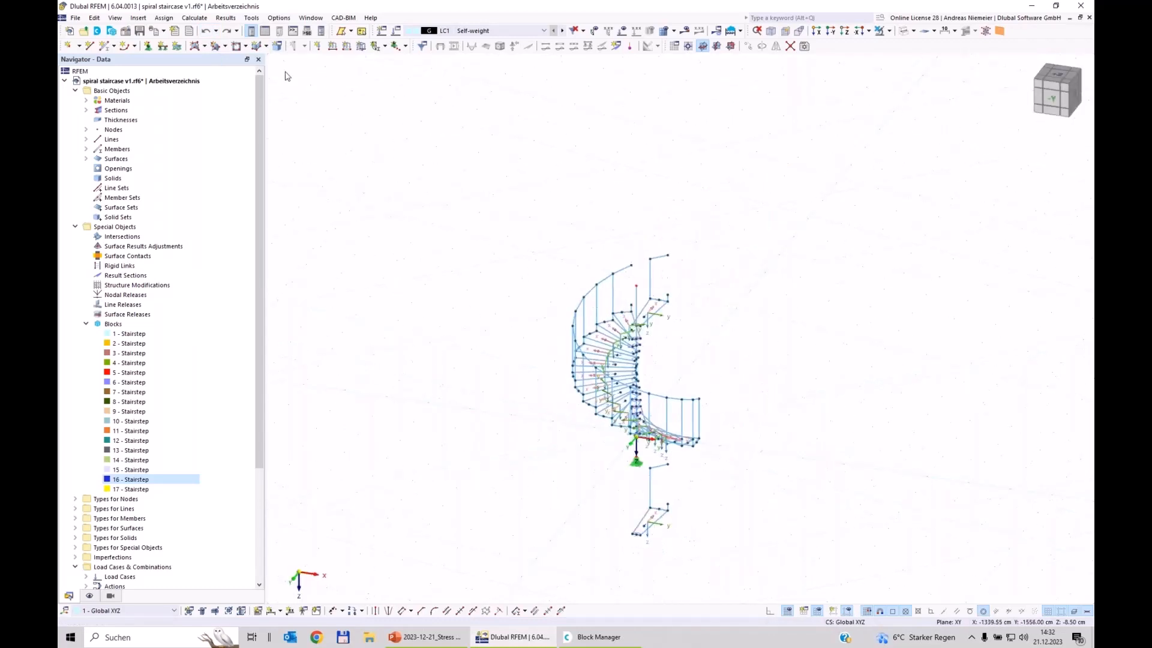
{"action": "left_click", "coordinate": [205, 33]}
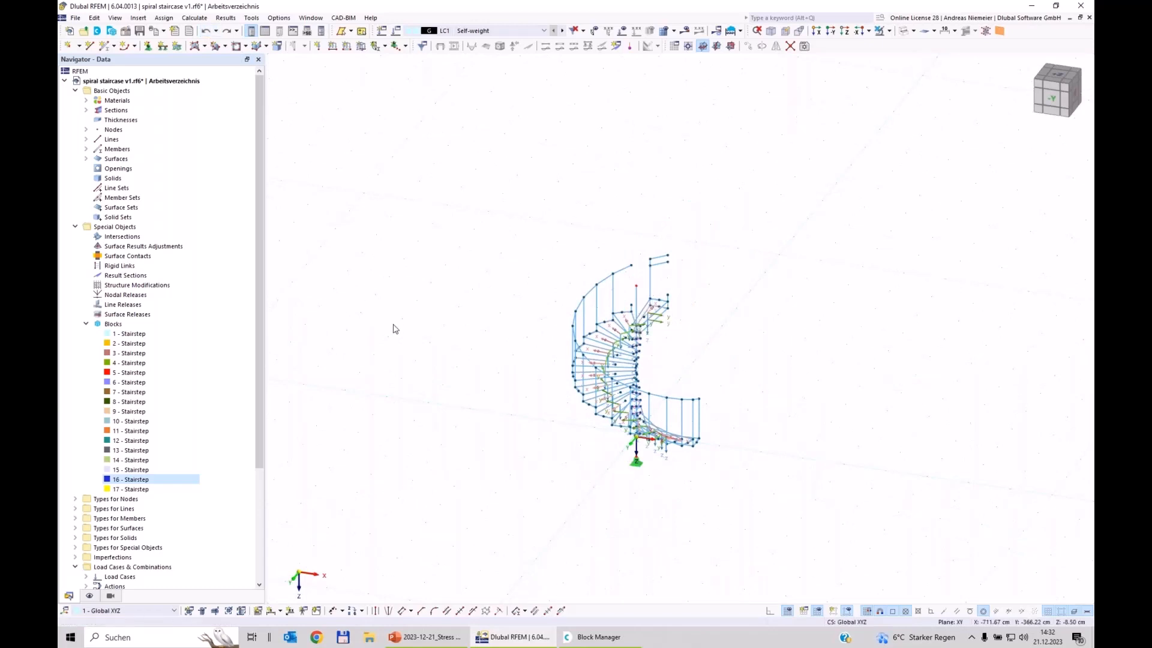
Correct the rotation about Z' of Stairstep block 16 and set that of block 17 to 16*17 degrees
{"action": "double_click", "coordinate": [137, 480]}
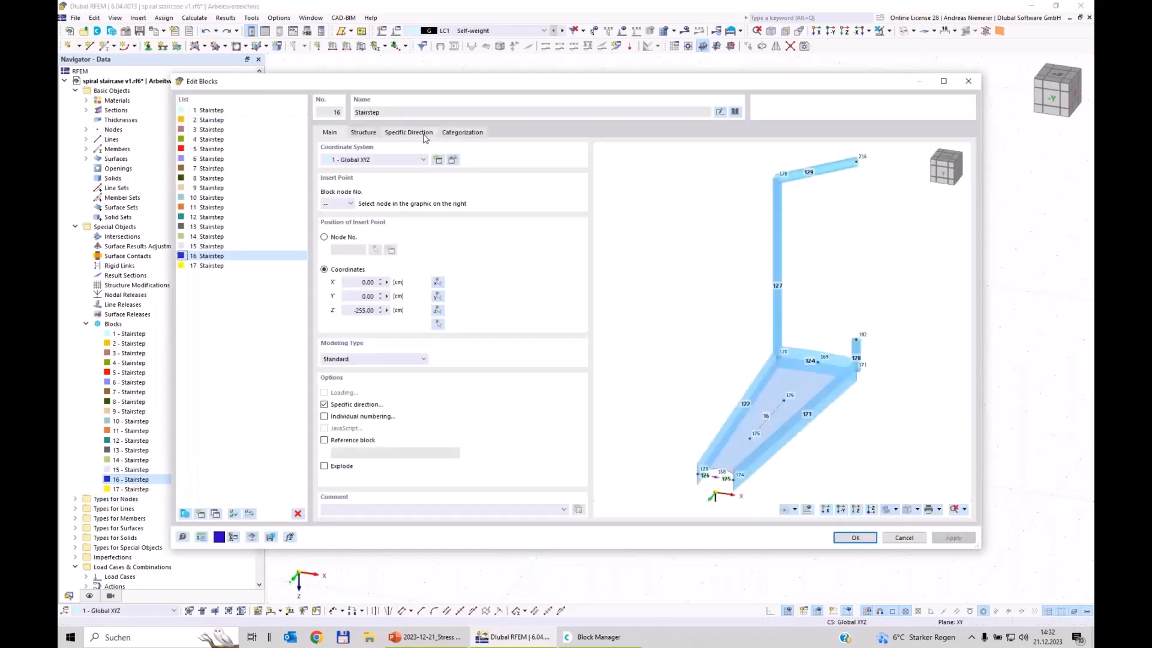
{"action": "left_click", "coordinate": [417, 133]}
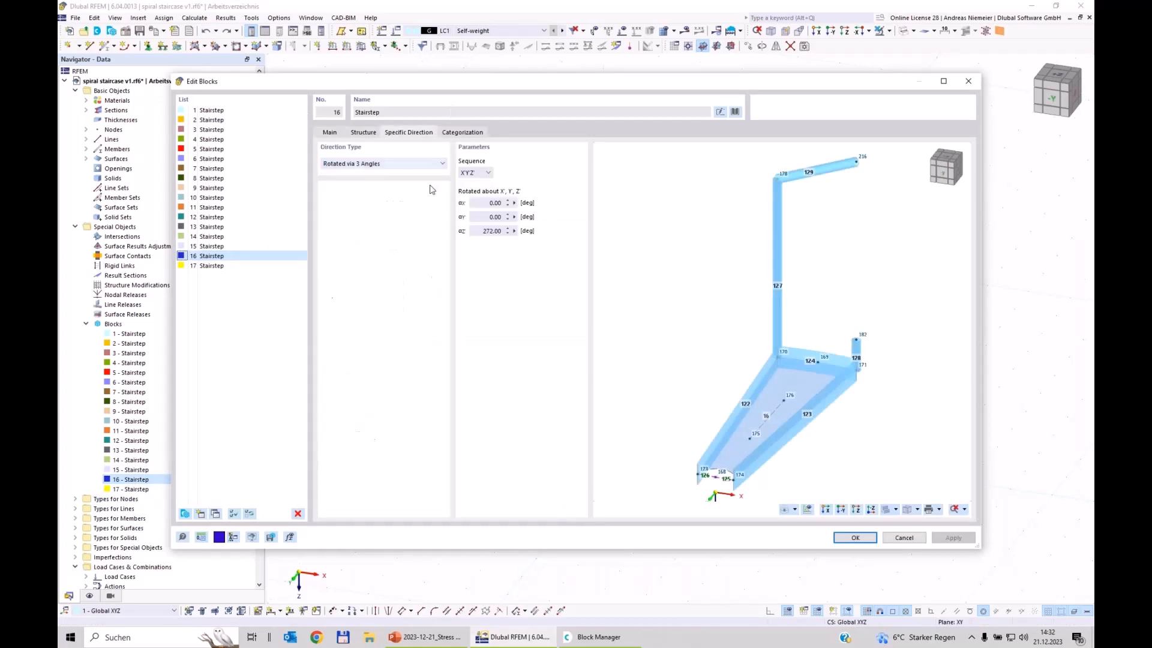
{"action": "left_click", "coordinate": [498, 230]}
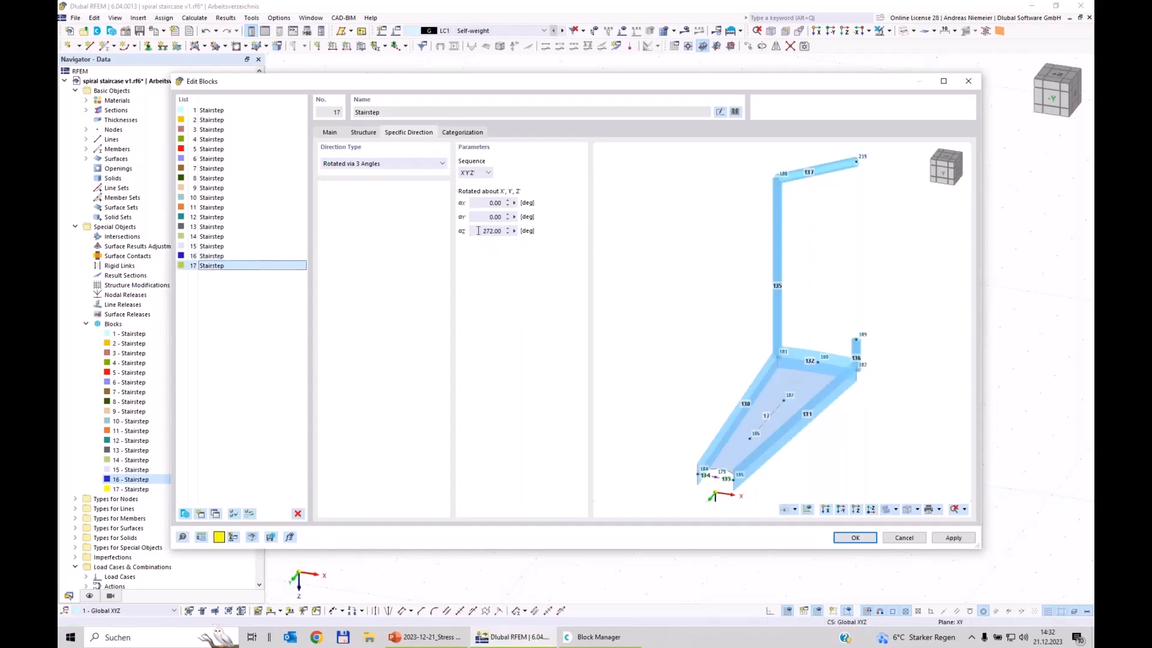
{"action": "left_click", "coordinate": [478, 230]}
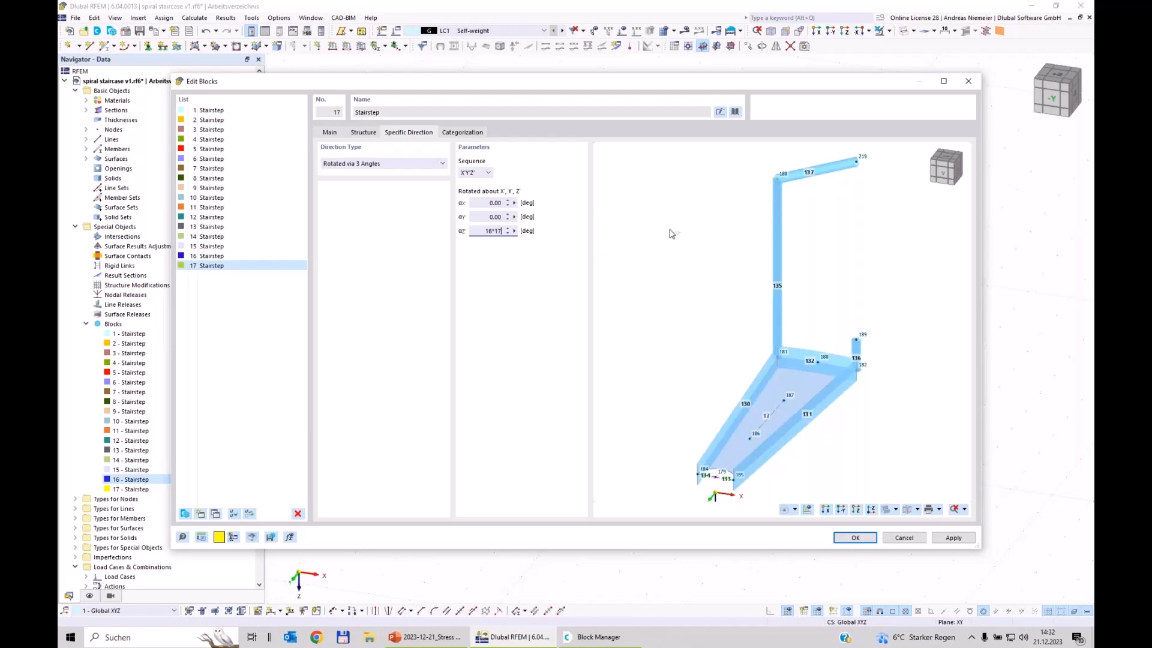
{"action": "left_click", "coordinate": [850, 539]}
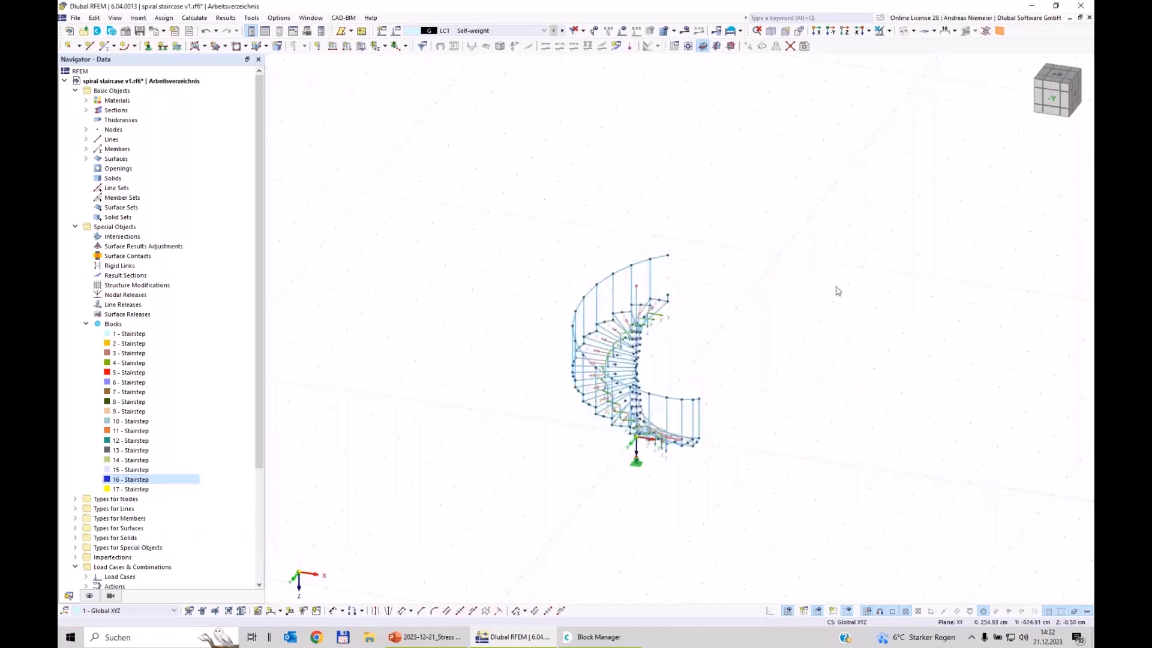
Check the whole staircase from several sides in solid and wireframe display, and save the model
{"action": "middle_click_drag", "start_coordinate": [794, 391], "coordinate": [646, 452], "text": "ctrl"}
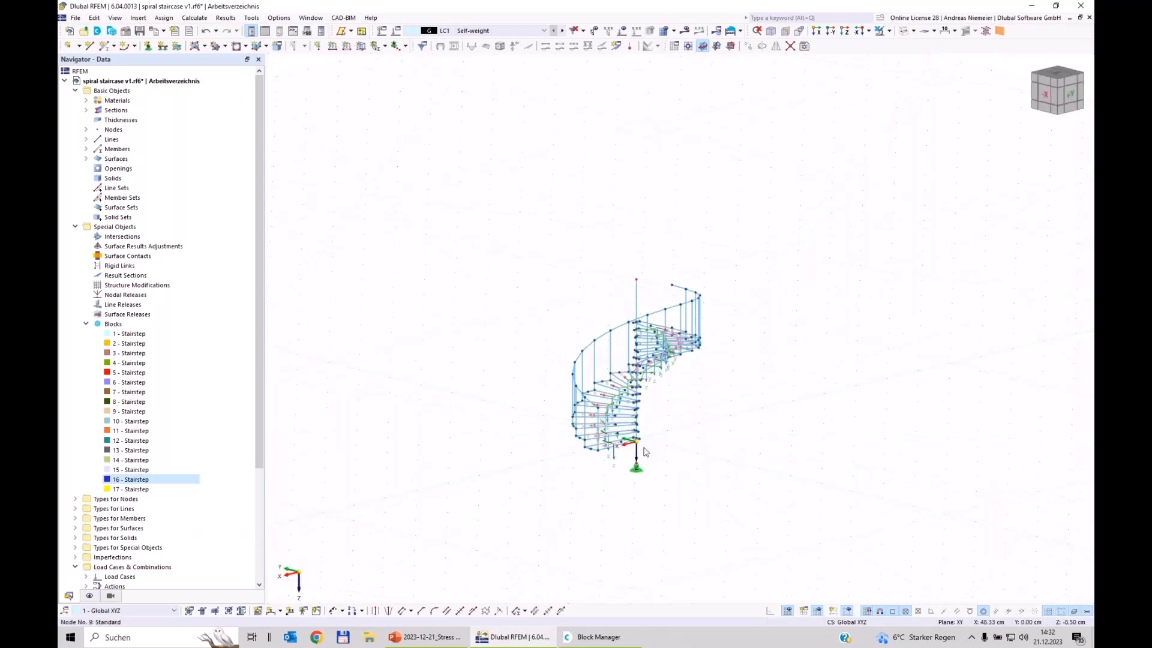
{"action": "scroll", "coordinate": [645, 453], "scroll_direction": "up", "scroll_amount": 2}
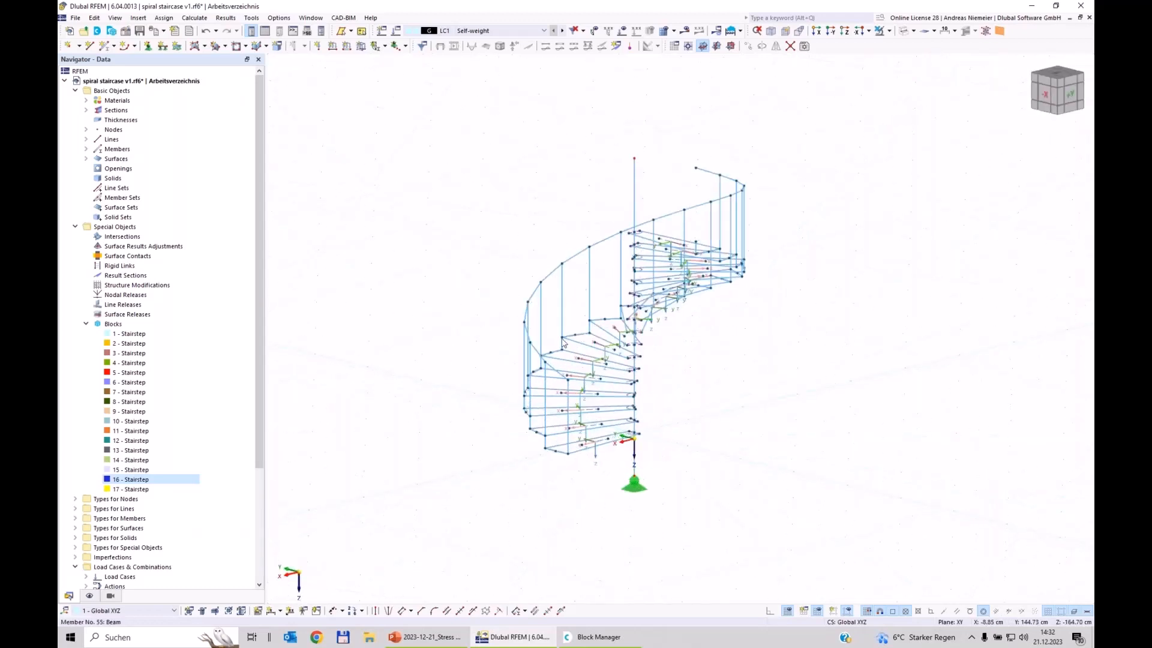
{"action": "middle_click_drag", "start_coordinate": [564, 344], "coordinate": [800, 145], "text": "ctrl"}
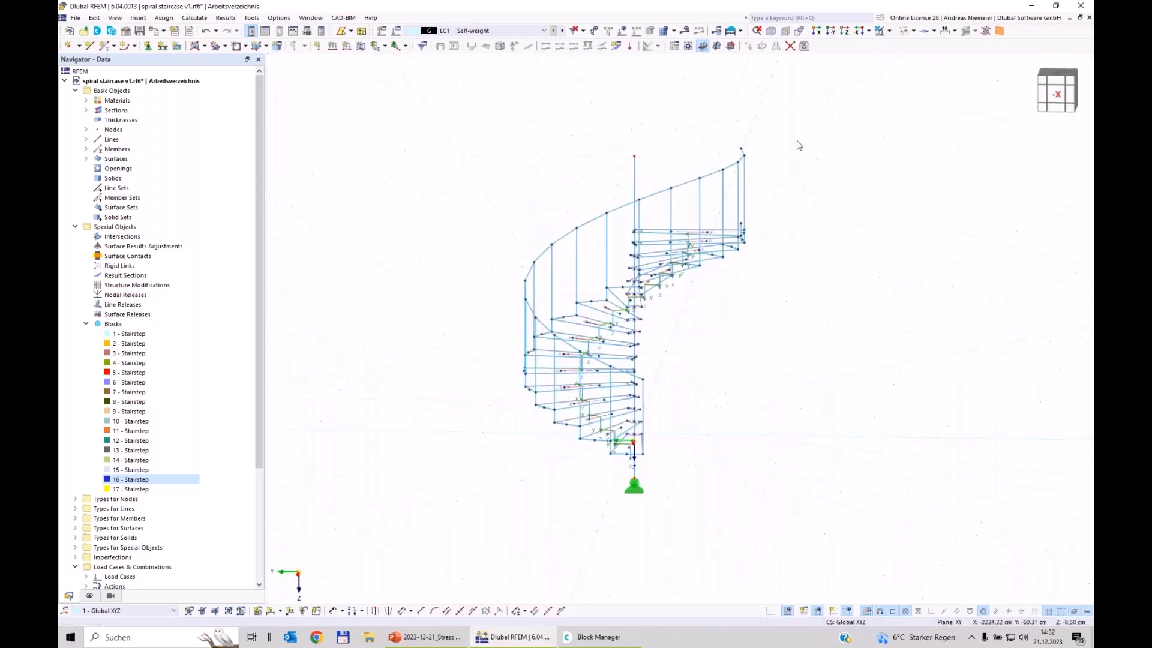
{"action": "left_click", "coordinate": [905, 30]}
{"action": "middle_click_drag", "start_coordinate": [516, 420], "coordinate": [612, 418], "text": "ctrl"}
{"action": "scroll", "coordinate": [620, 421], "scroll_direction": "up", "scroll_amount": 1}
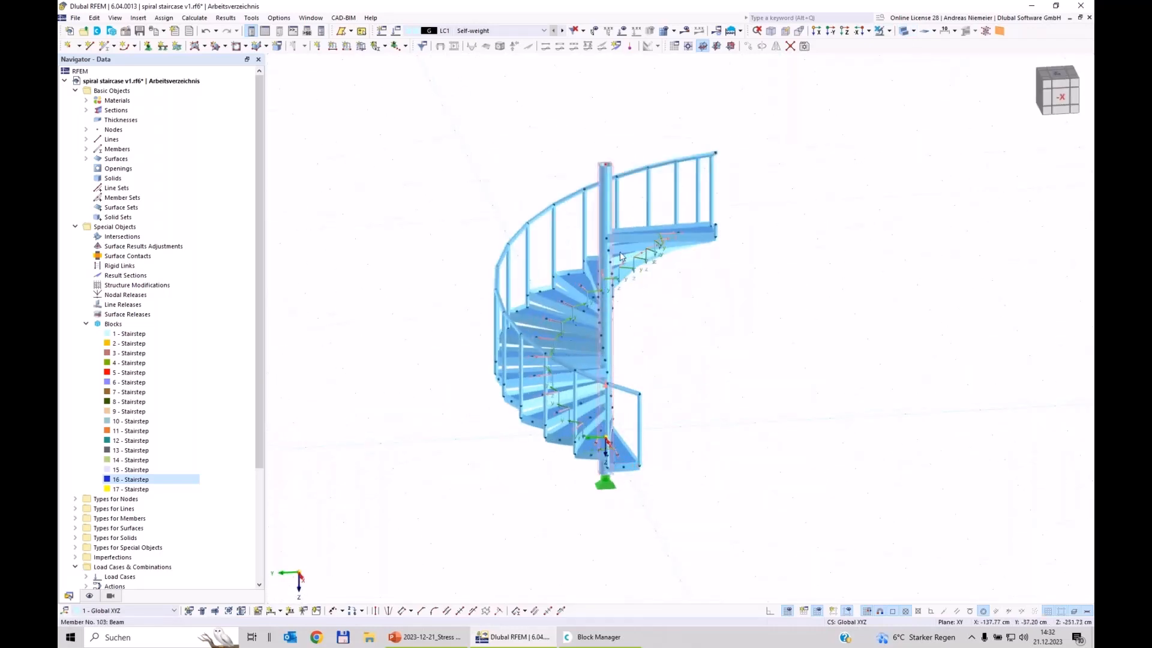
{"action": "scroll", "coordinate": [619, 360], "scroll_direction": "down", "scroll_amount": 1}
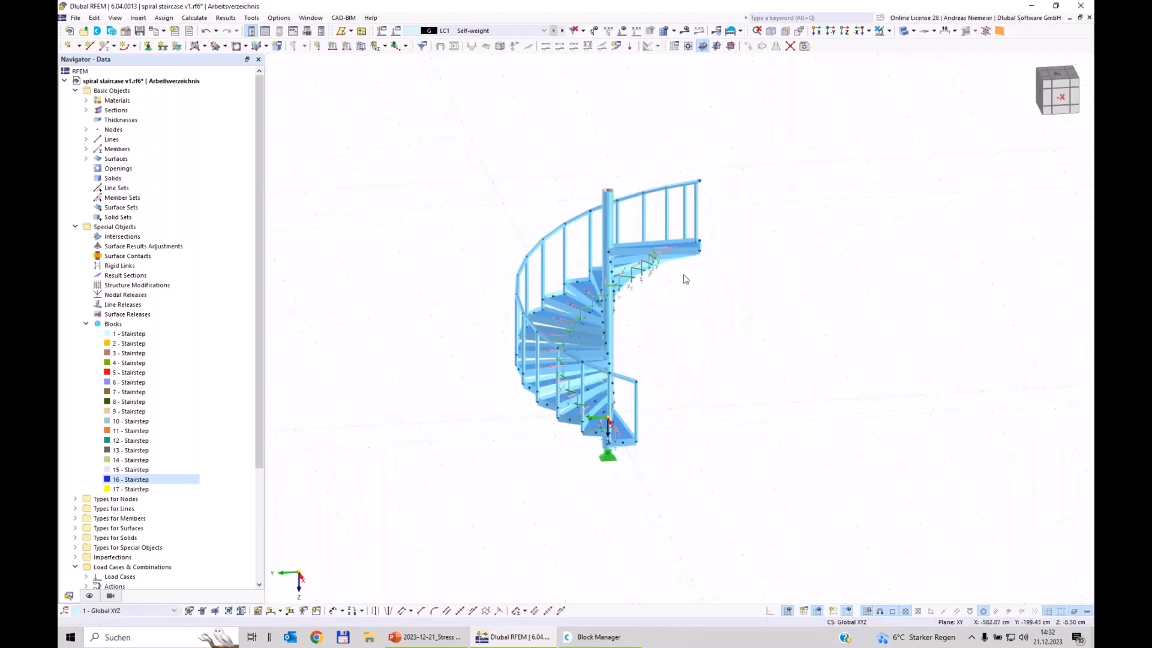
{"action": "left_click", "coordinate": [904, 32]}
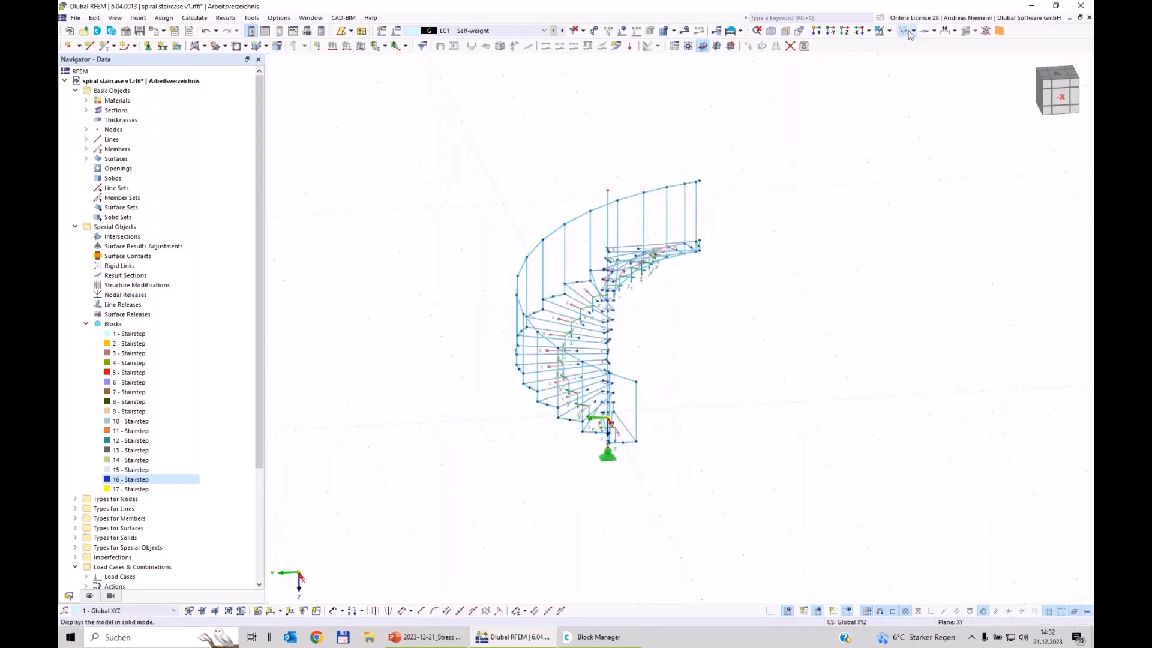
{"action": "middle_click_drag", "start_coordinate": [513, 251], "coordinate": [678, 247], "text": "ctrl"}
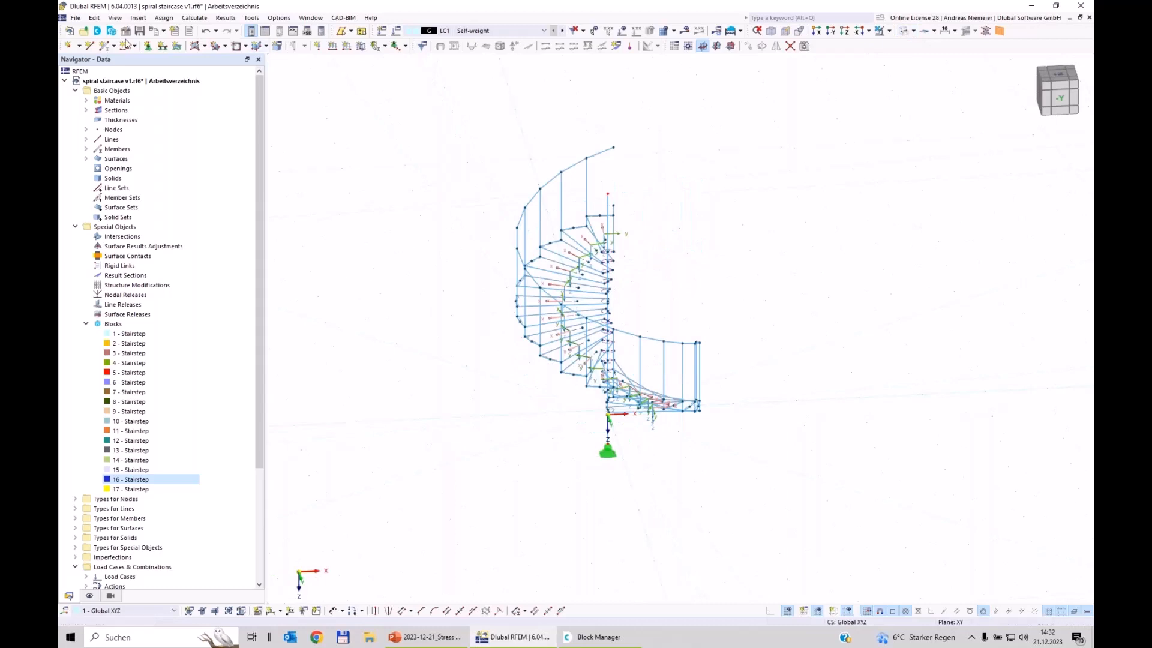
{"action": "left_click", "coordinate": [140, 30]}
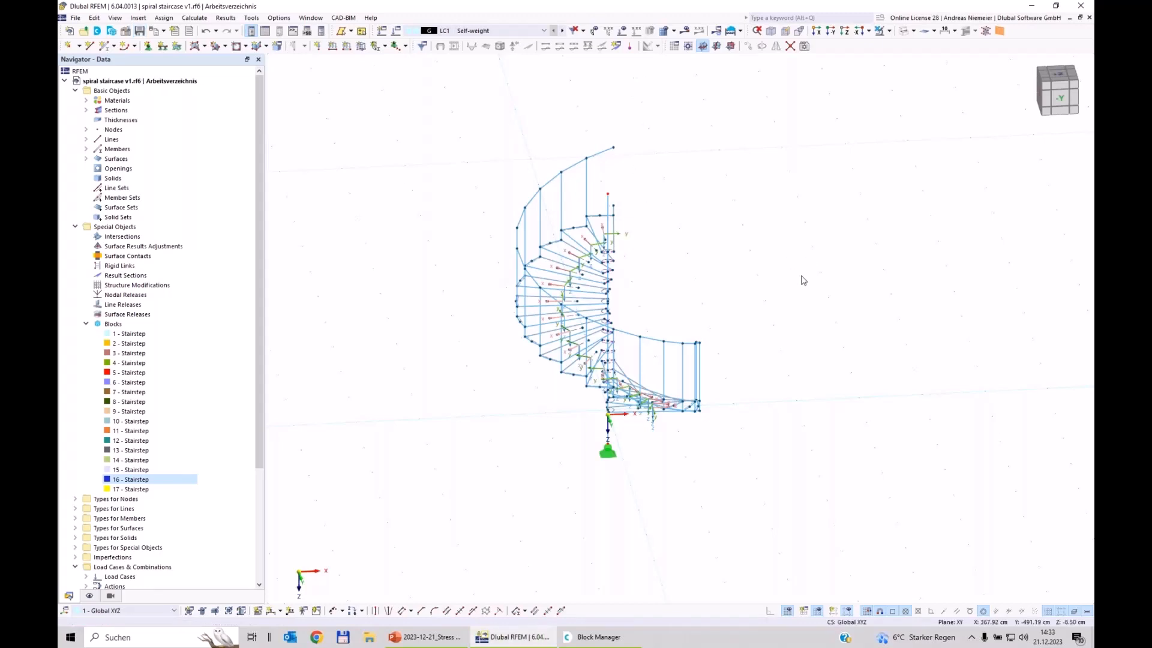
Explode Stairstep block 17 at the head of the staircase into its individual objects
{"action": "scroll", "coordinate": [607, 247], "scroll_direction": "up", "scroll_amount": 3}
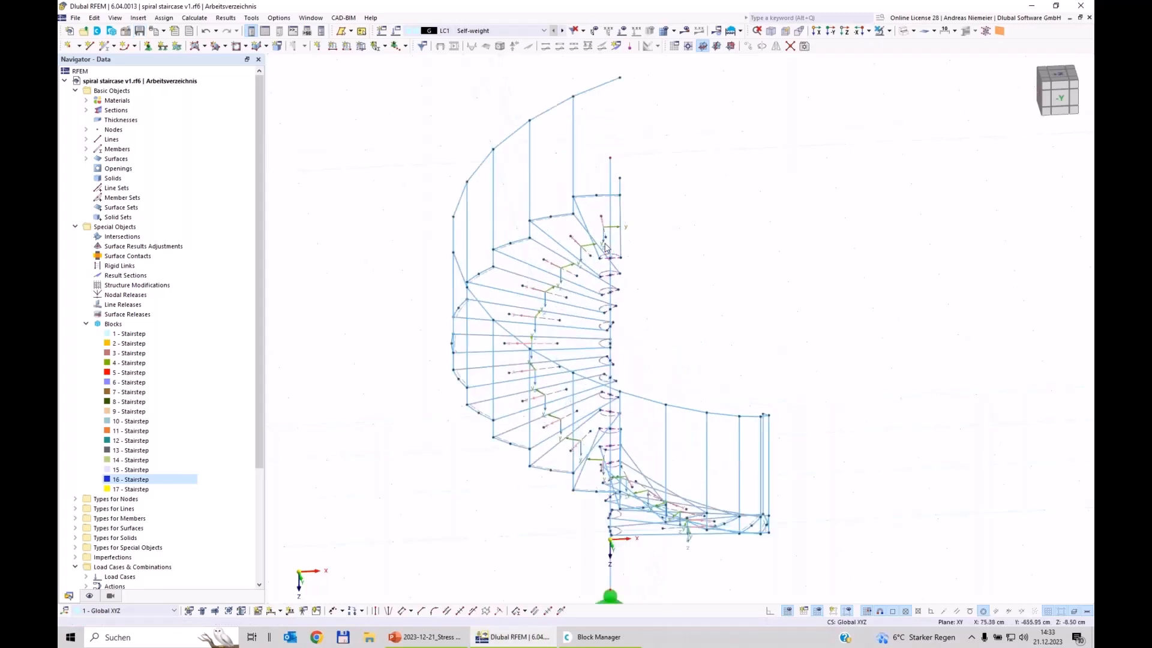
{"action": "scroll", "coordinate": [431, 334], "scroll_direction": "up", "scroll_amount": 3}
{"action": "scroll", "coordinate": [431, 334], "scroll_direction": "down", "scroll_amount": 2}
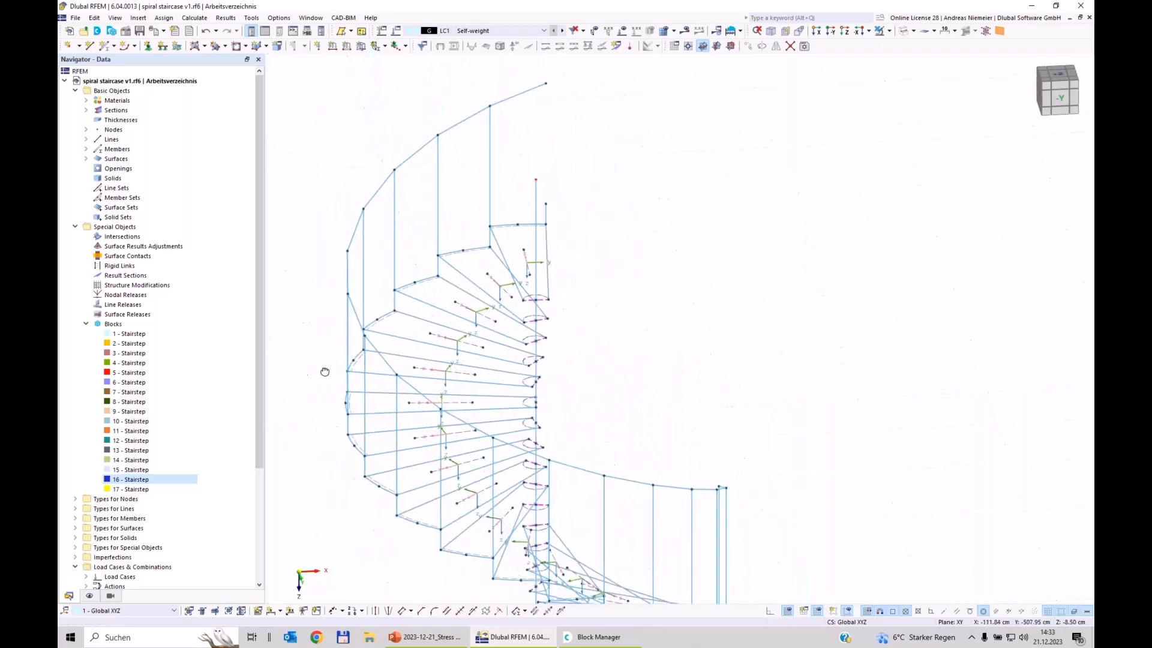
{"action": "scroll", "coordinate": [324, 373], "scroll_direction": "up", "scroll_amount": 1}
{"action": "left_click", "coordinate": [137, 489]}
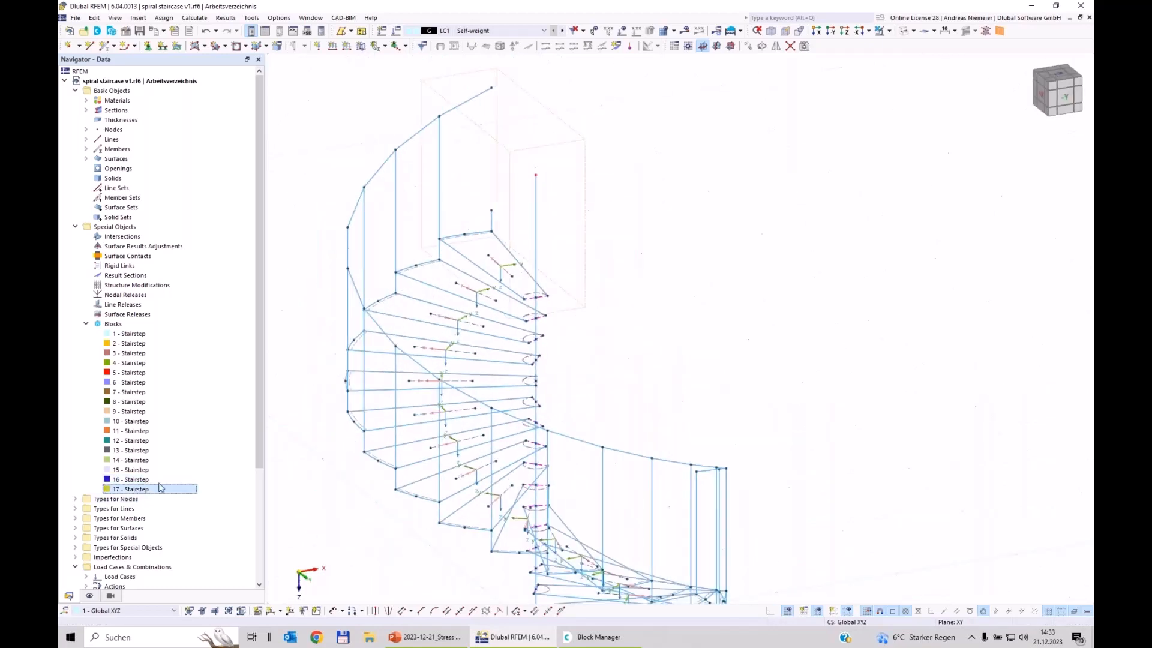
{"action": "scroll", "coordinate": [470, 237], "scroll_direction": "up", "scroll_amount": 3}
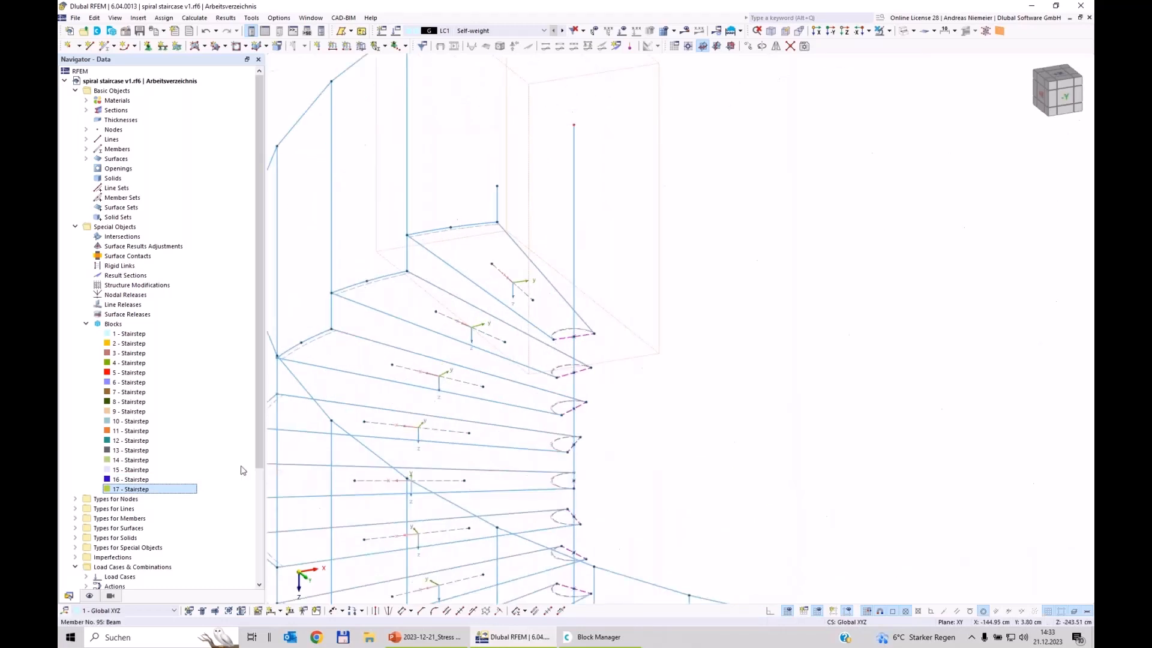
{"action": "right_click", "coordinate": [145, 496]}
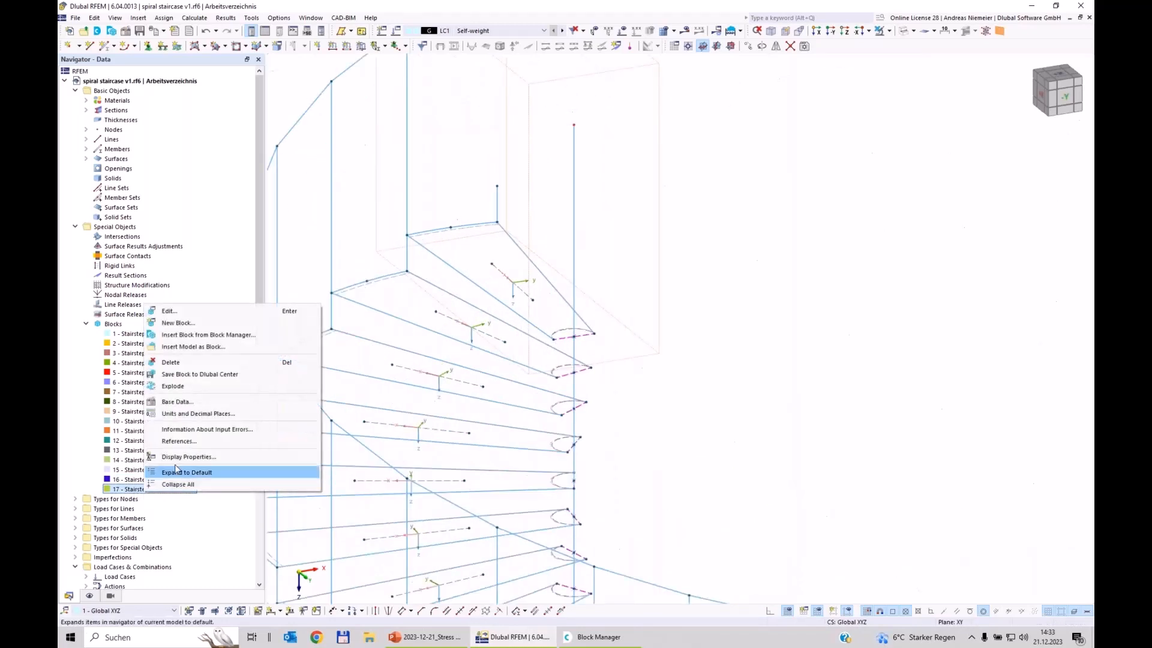
{"action": "left_click", "coordinate": [195, 391]}
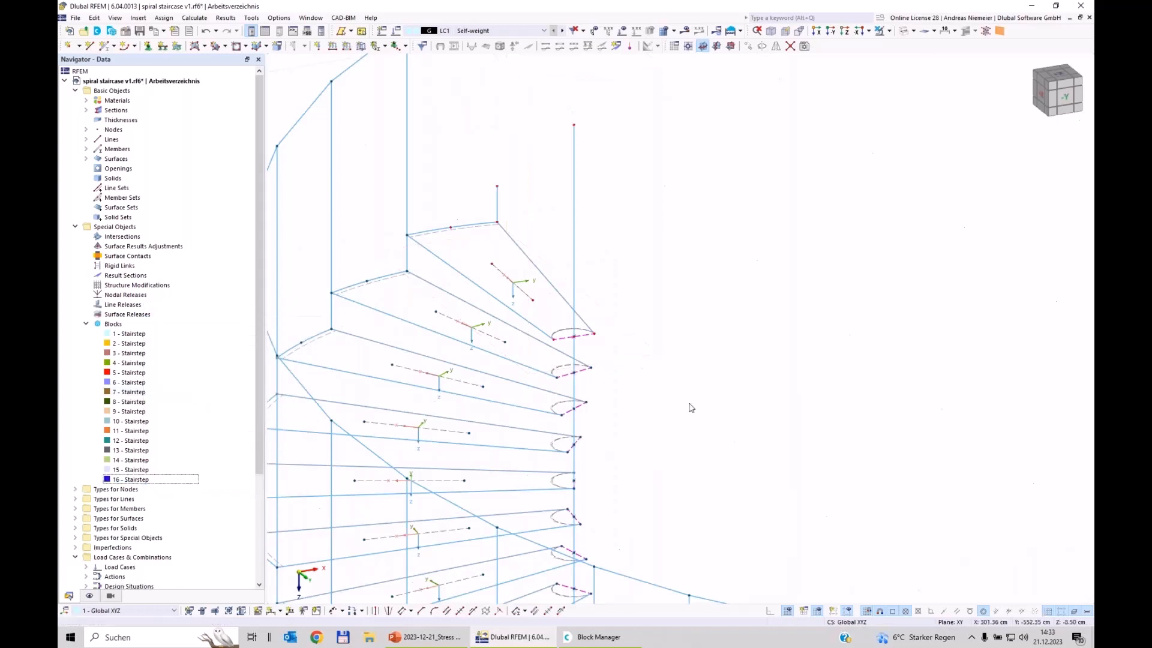
Delete the exploded top step's handrail, short post, outer edge, tread surface and front cheek, keeping the rear cheek and column connection
{"action": "scroll", "coordinate": [690, 406], "scroll_direction": "down", "scroll_amount": 3}
{"action": "scroll", "coordinate": [604, 308], "scroll_direction": "up", "scroll_amount": 2}
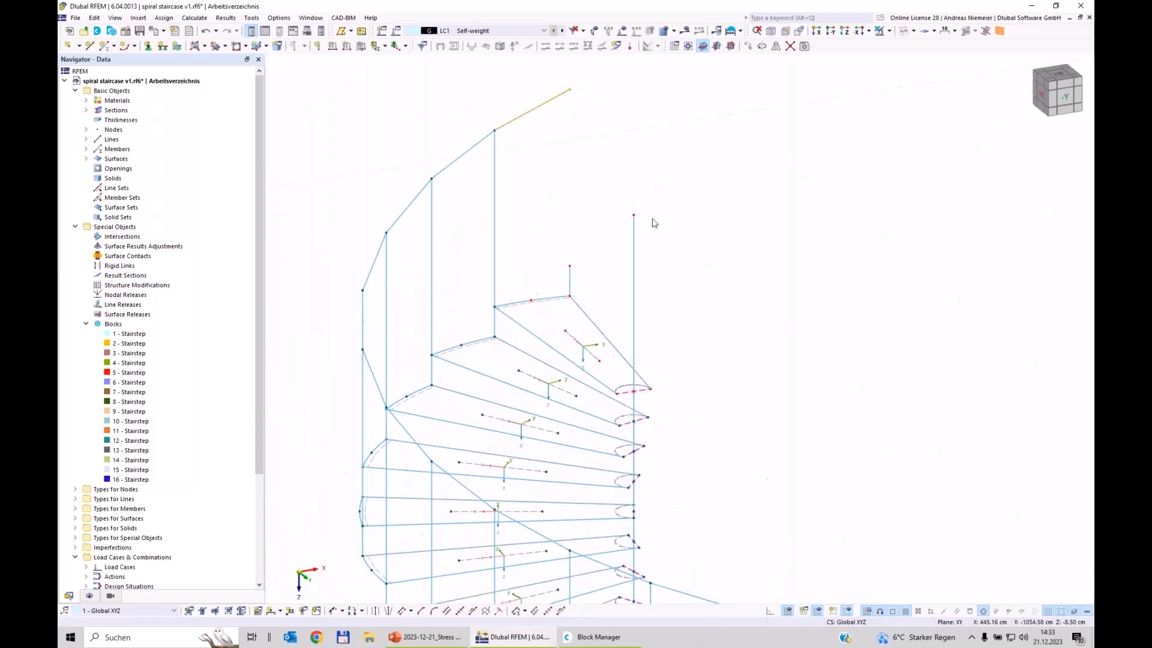
{"action": "key", "text": "Delete"}
{"action": "left_click_drag", "start_coordinate": [576, 318], "coordinate": [546, 252]}
{"action": "key", "text": "Delete"}
{"action": "left_click_drag", "start_coordinate": [546, 313], "coordinate": [528, 287]}
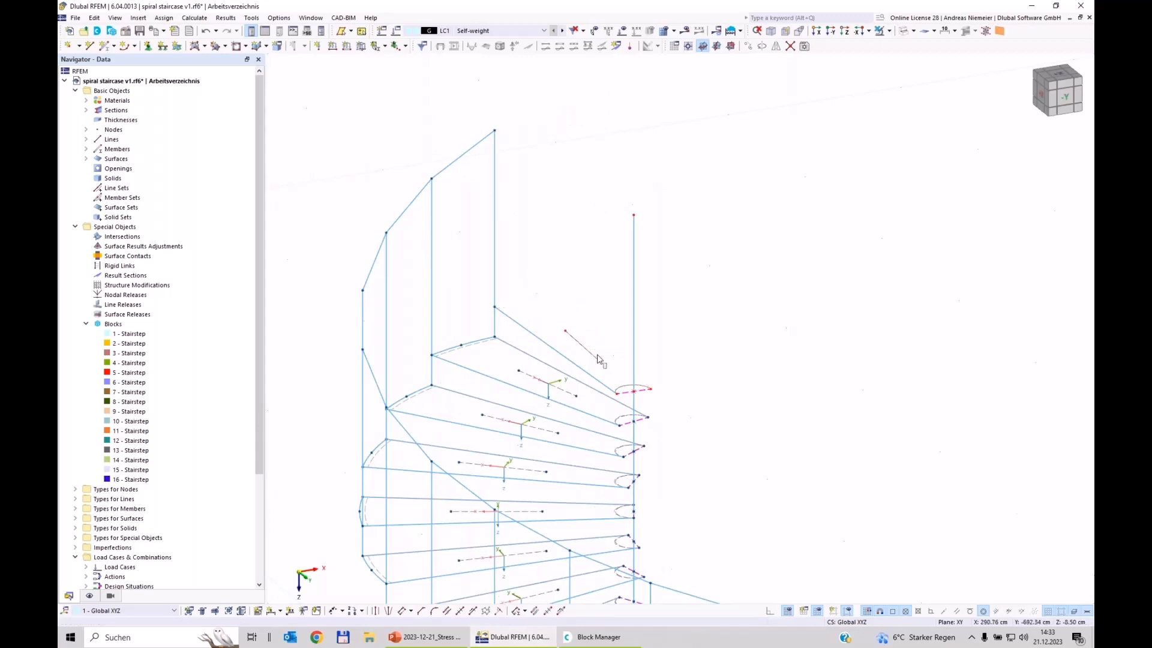
{"action": "left_click_drag", "start_coordinate": [598, 355], "coordinate": [558, 312]}
{"action": "key", "text": "Delete"}
{"action": "key", "text": "Delete"}
Set up a Move/Copy at the top step with 1 copy and a displacement vector of X 50 cm and Z 0 cm
{"action": "scroll", "coordinate": [705, 390], "scroll_direction": "down", "scroll_amount": 2}
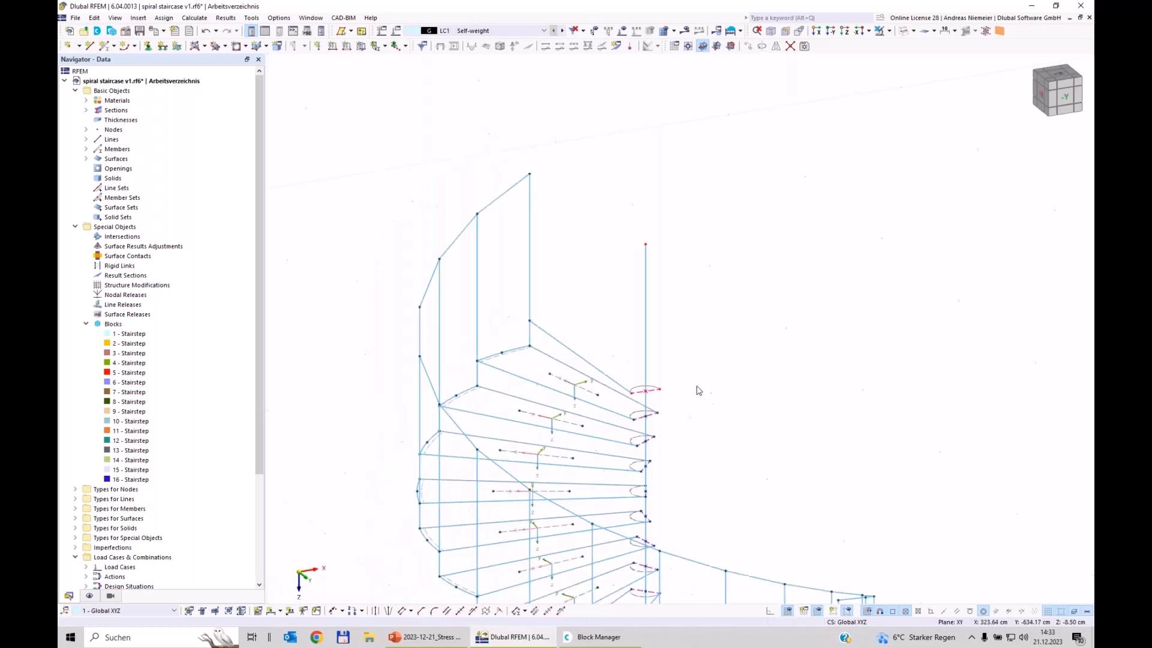
{"action": "scroll", "coordinate": [556, 335], "scroll_direction": "up", "scroll_amount": 1}
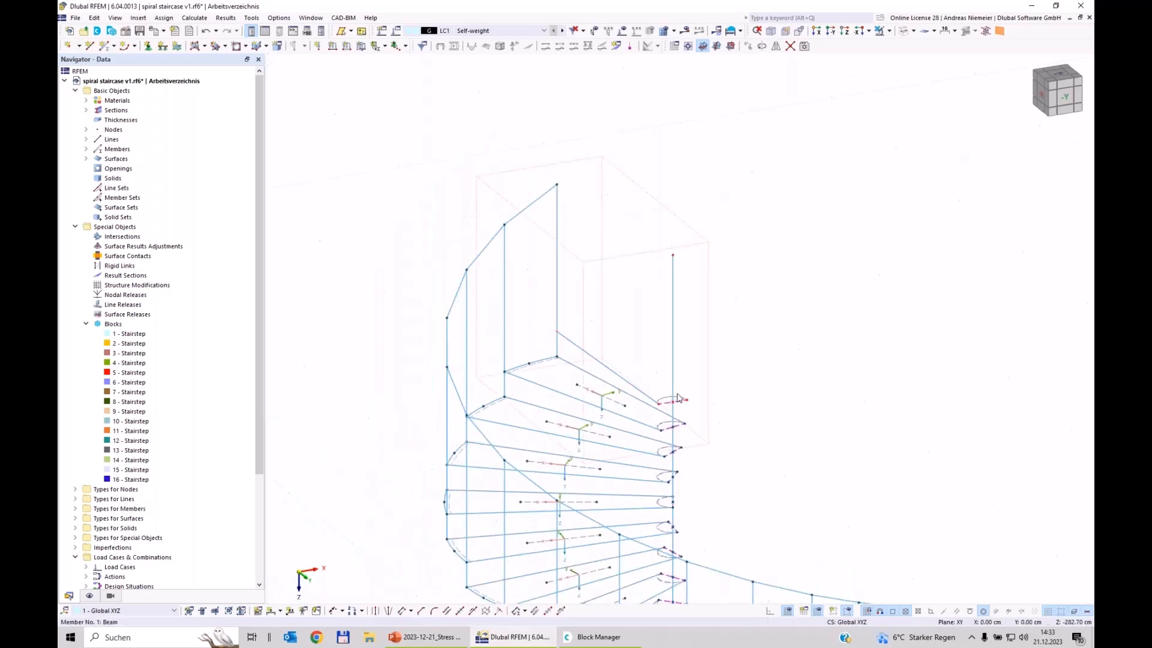
{"action": "scroll", "coordinate": [690, 398], "scroll_direction": "down", "scroll_amount": 1}
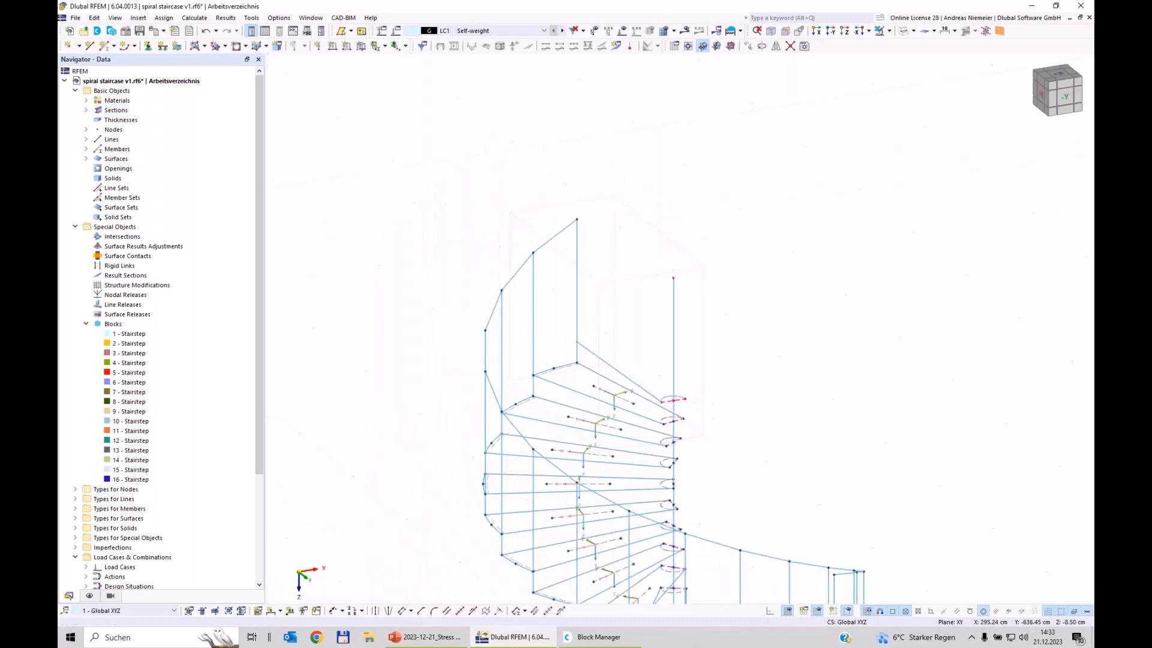
{"action": "scroll", "coordinate": [642, 396], "scroll_direction": "up", "scroll_amount": 1}
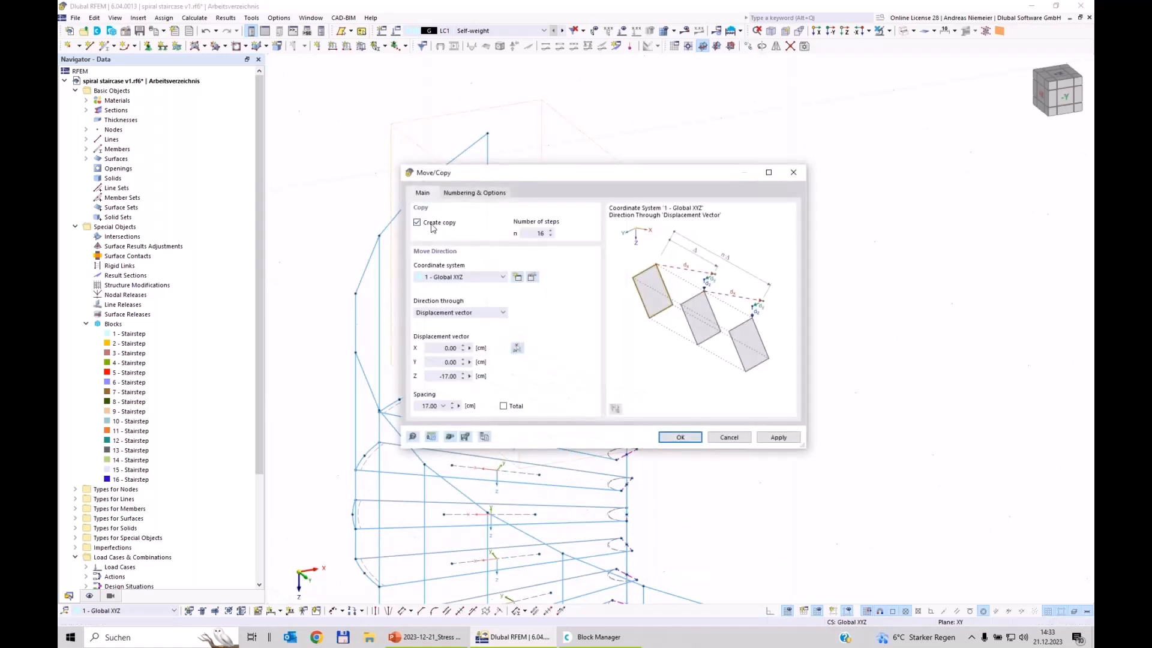
{"action": "type", "text": "1"}
{"action": "left_click", "coordinate": [441, 352]}
{"action": "type", "text": "50"}
{"action": "left_click", "coordinate": [437, 375]}
{"action": "type", "text": "0"}
Set the copy's step links to connect nodes with lines only, without members, and carry out the Move/Copy
{"action": "left_click", "coordinate": [487, 195]}
{"action": "left_click", "coordinate": [428, 329]}
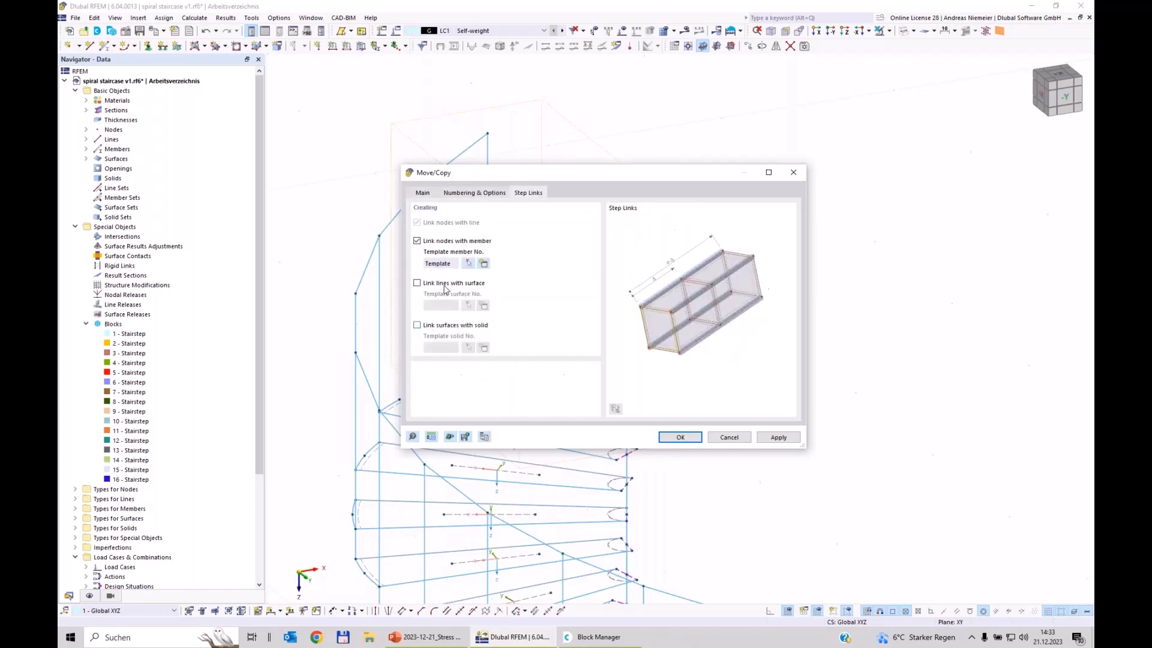
{"action": "left_click", "coordinate": [446, 243]}
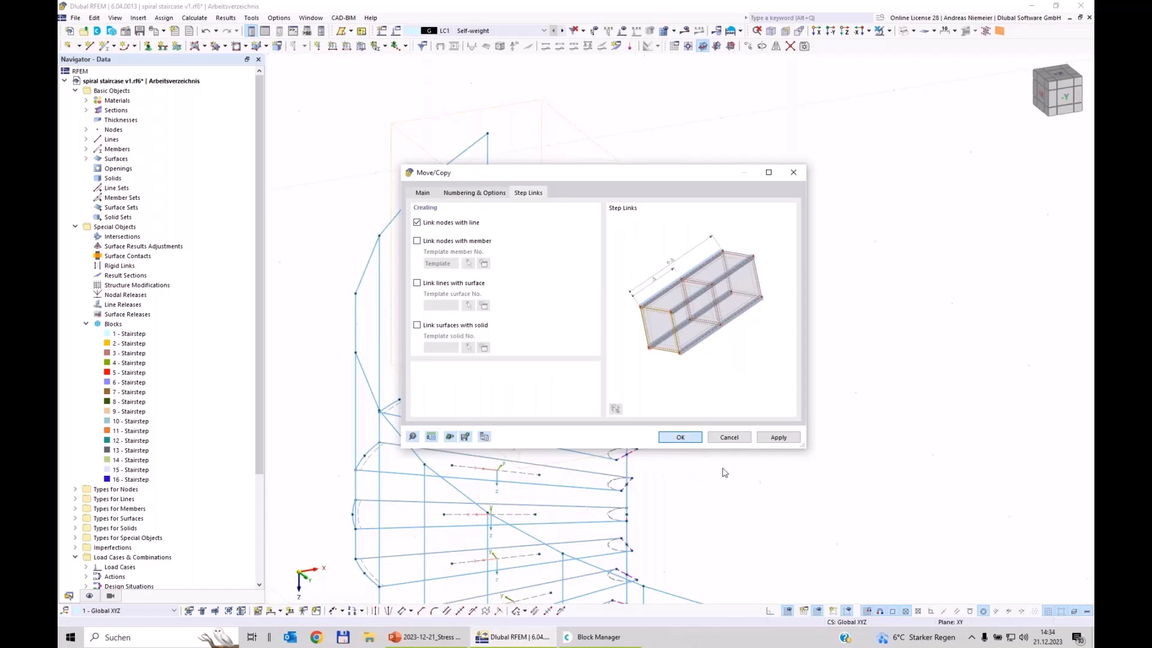
{"action": "left_click", "coordinate": [689, 437]}
Select the two outer end nodes of the new horizontal lines and give them a common X coordinate
{"action": "middle_click_drag", "start_coordinate": [840, 471], "coordinate": [637, 327], "text": "ctrl"}
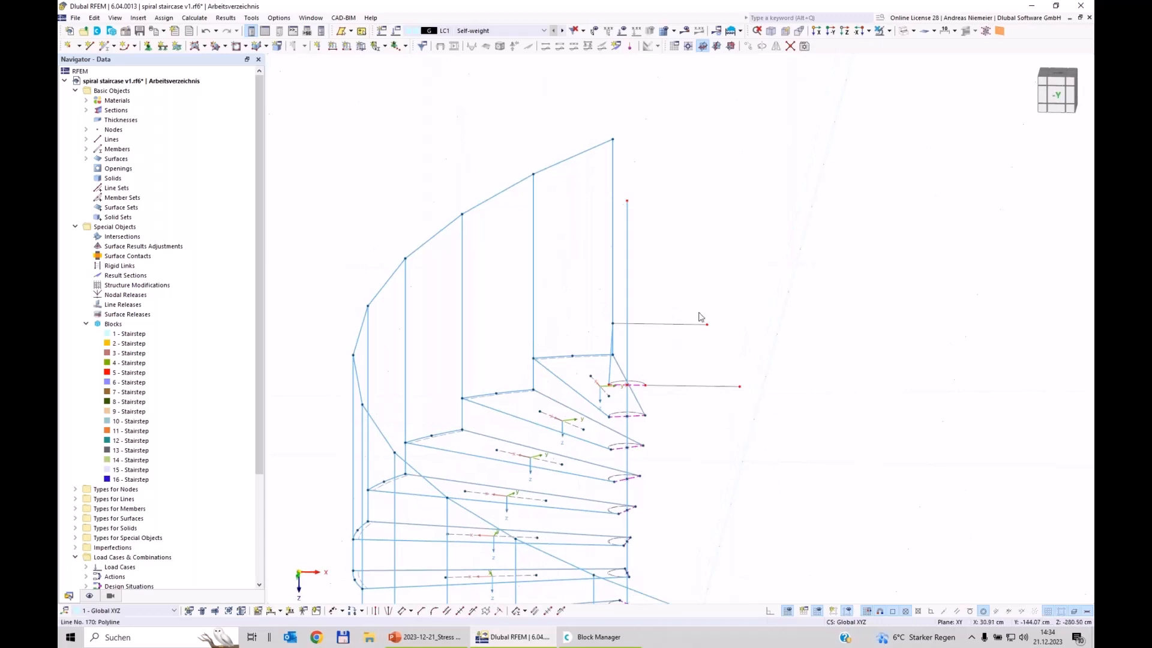
{"action": "left_click_drag", "start_coordinate": [695, 288], "coordinate": [767, 394]}
{"action": "right_click", "coordinate": [742, 390]}
{"action": "left_click", "coordinate": [780, 417]}
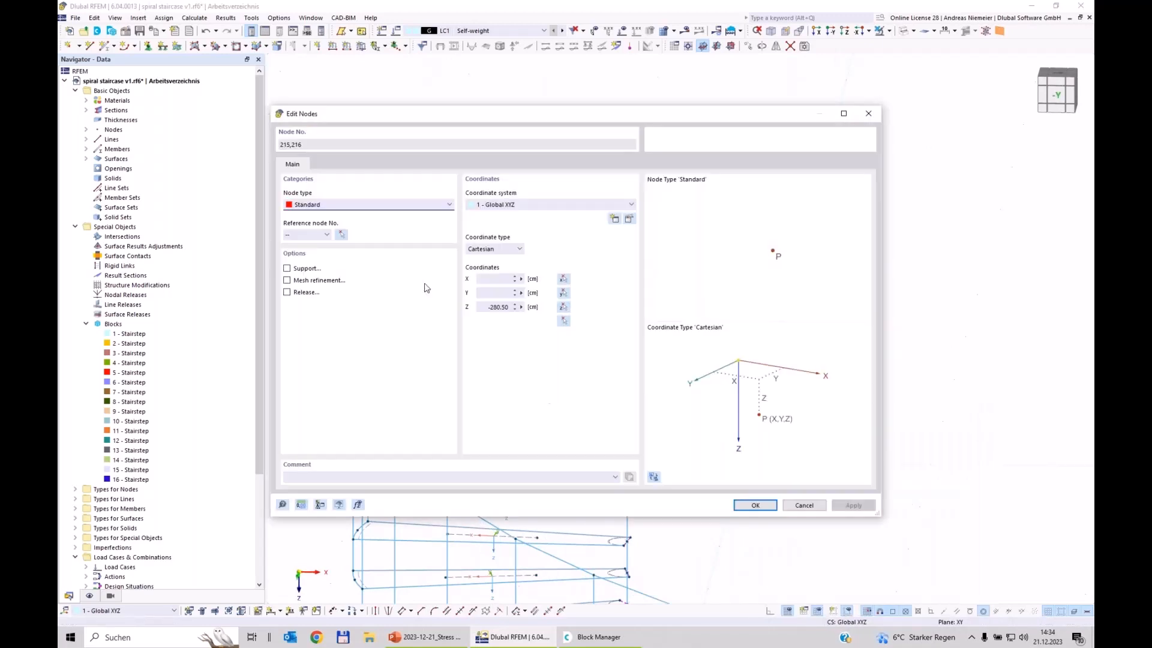
{"action": "left_click", "coordinate": [494, 278]}
{"action": "left_click", "coordinate": [750, 504]}
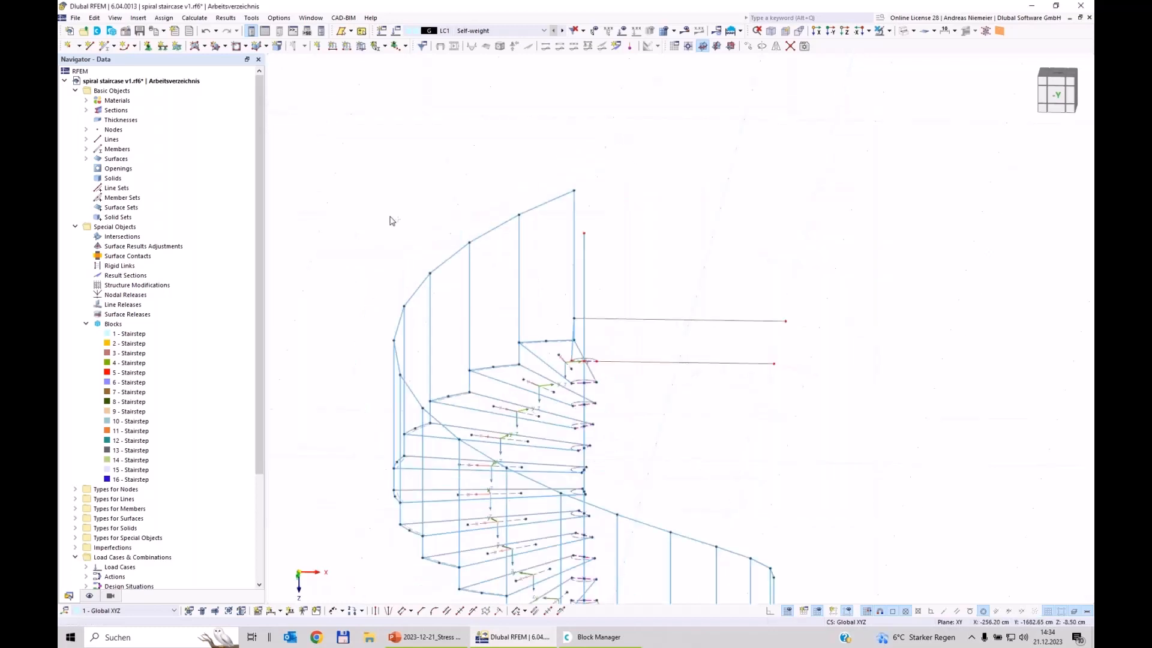
Draw a single line between the two outer end nodes to close the landing outline
{"action": "middle_click_drag", "start_coordinate": [391, 221], "coordinate": [507, 253], "text": "ctrl"}
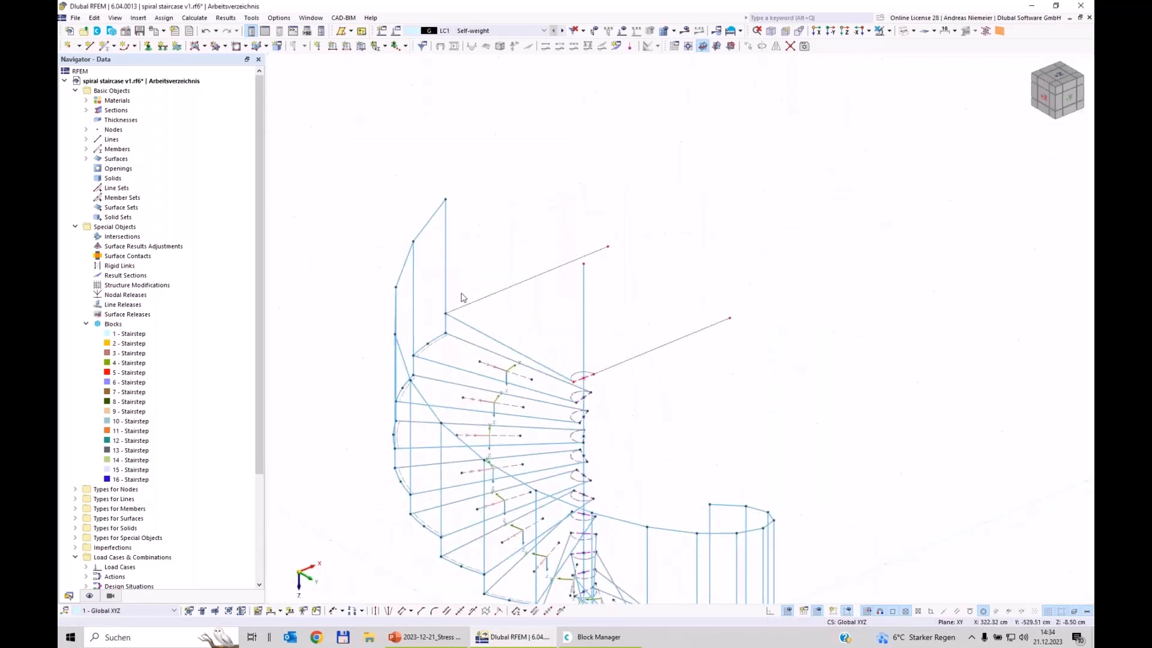
{"action": "middle_click_drag", "start_coordinate": [461, 293], "coordinate": [463, 298], "text": "ctrl"}
{"action": "left_click", "coordinate": [844, 31]}
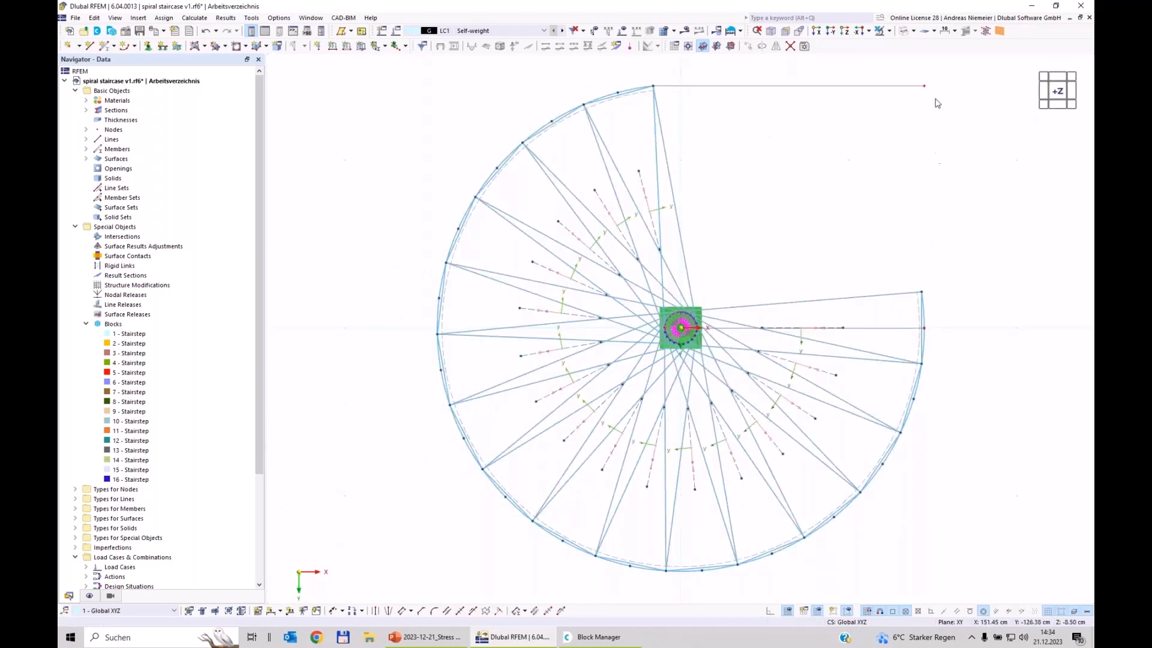
{"action": "middle_click_drag", "start_coordinate": [939, 100], "coordinate": [816, 418], "text": "ctrl"}
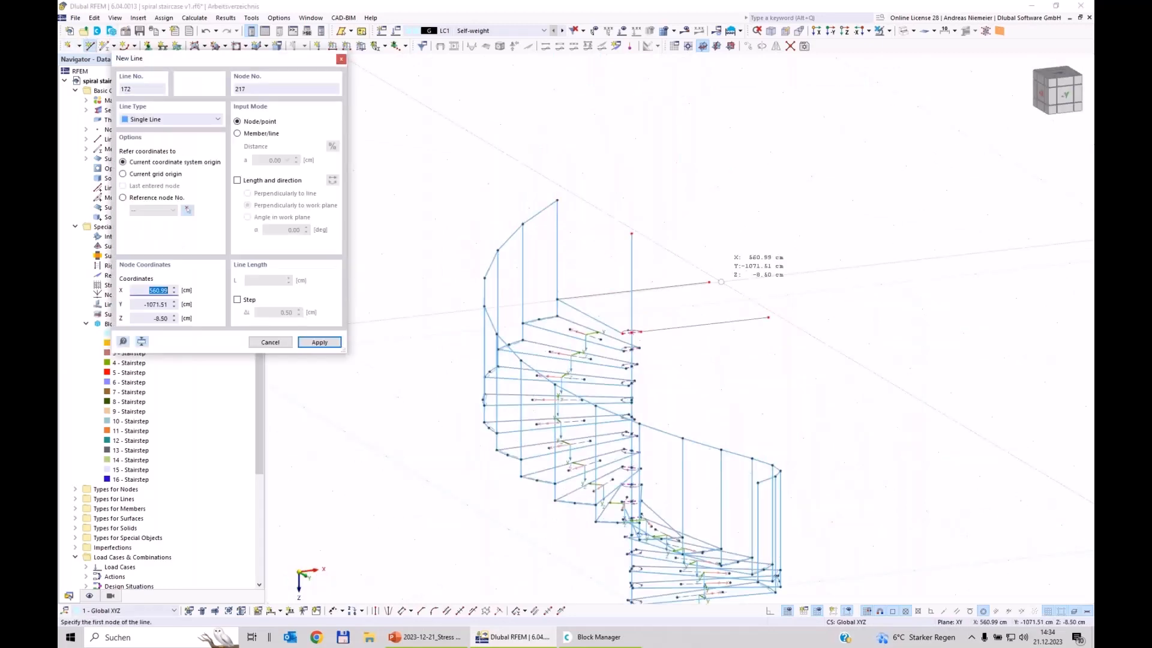
{"action": "left_click", "coordinate": [770, 288]}
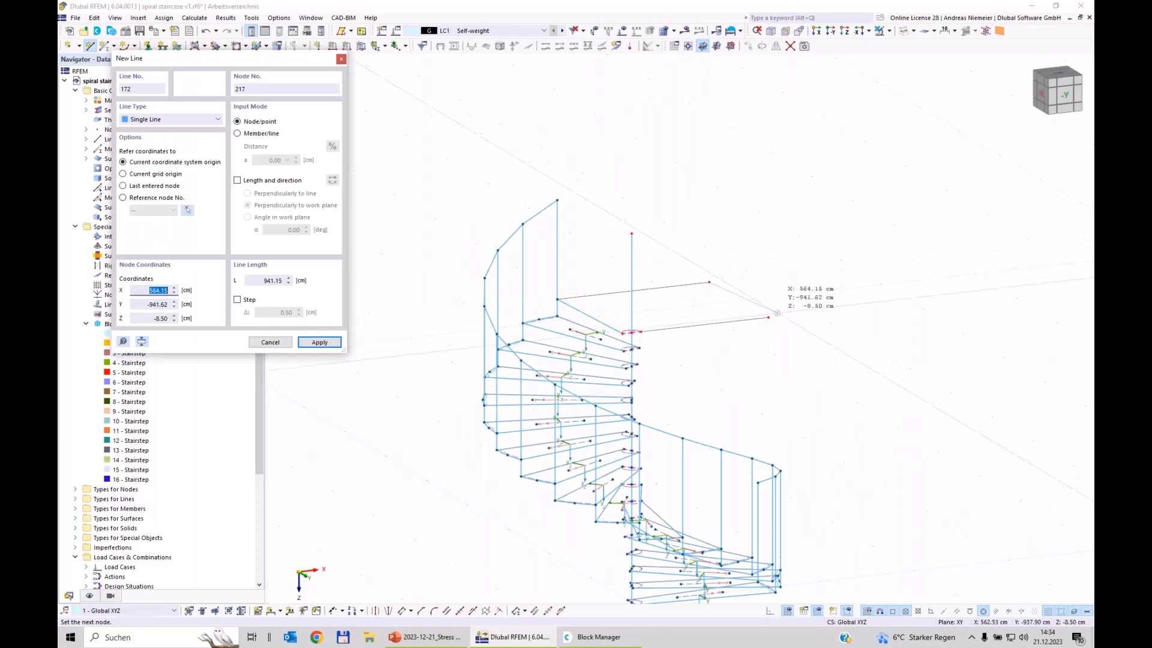
{"action": "left_click", "coordinate": [768, 318]}
{"action": "right_click", "coordinate": [818, 394]}
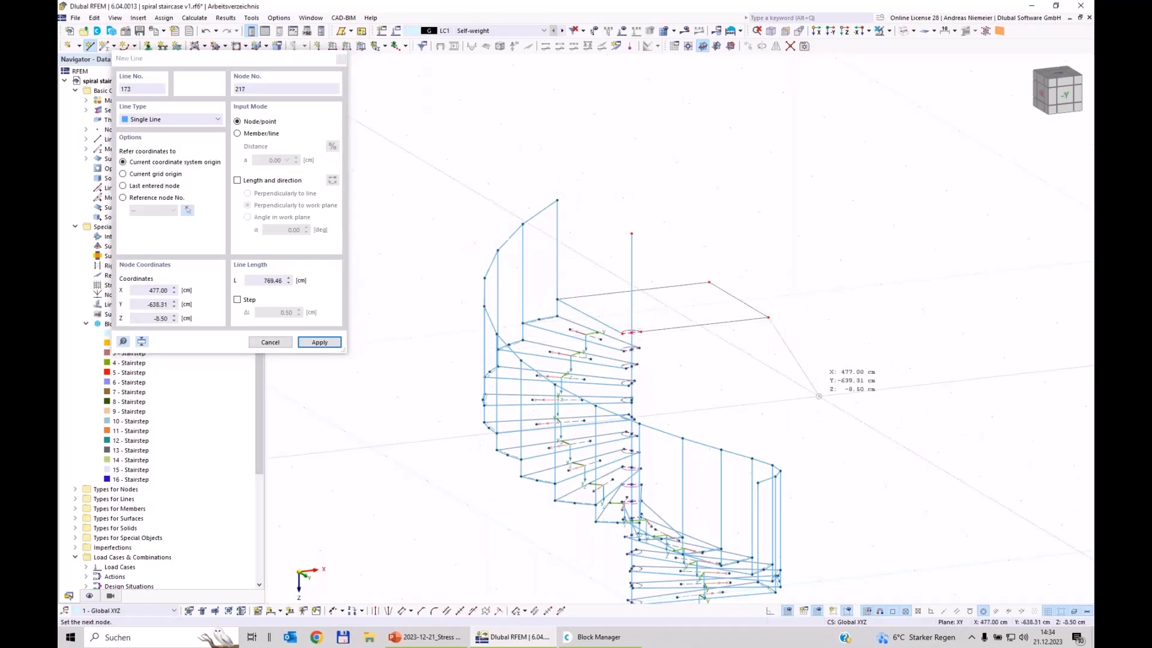
{"action": "right_click", "coordinate": [741, 345]}
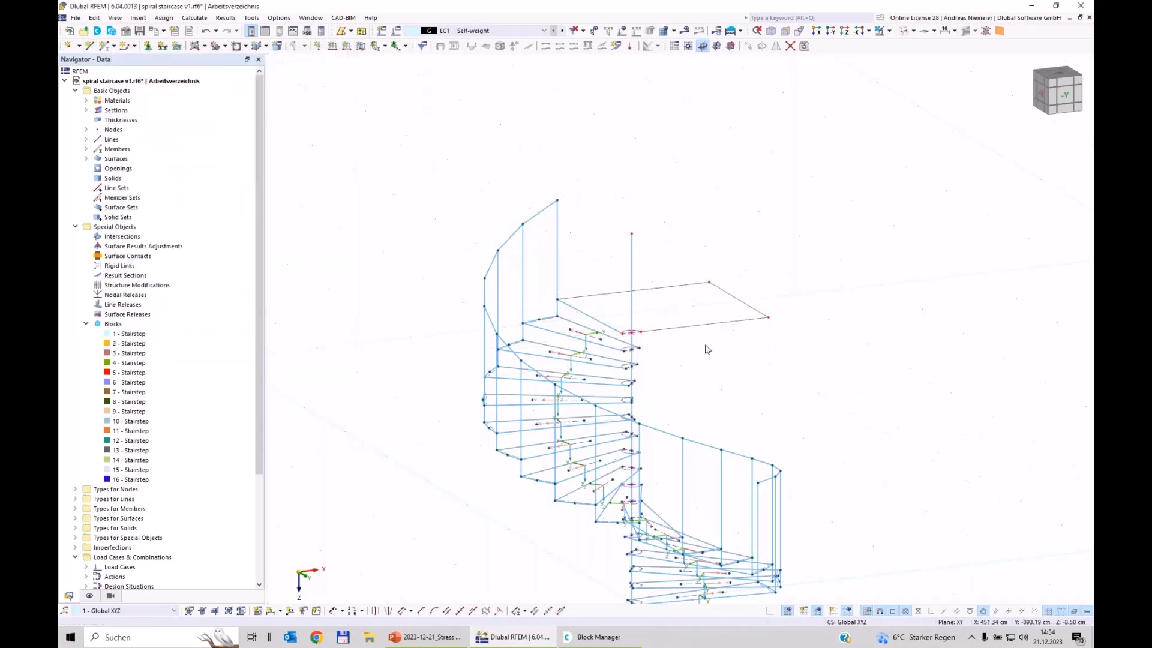
Define beam members for the three landing lines with section L 150x100x10 from DIN EN 10056-1:1998-10 in S235
{"action": "right_click", "coordinate": [684, 290]}
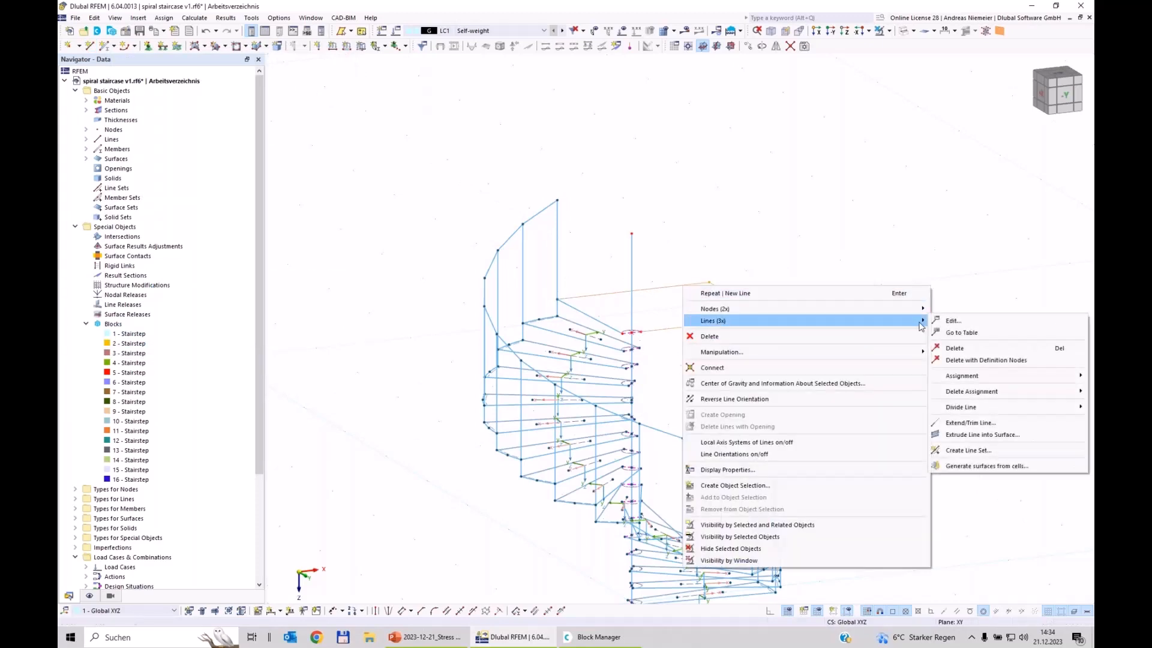
{"action": "left_click", "coordinate": [953, 320]}
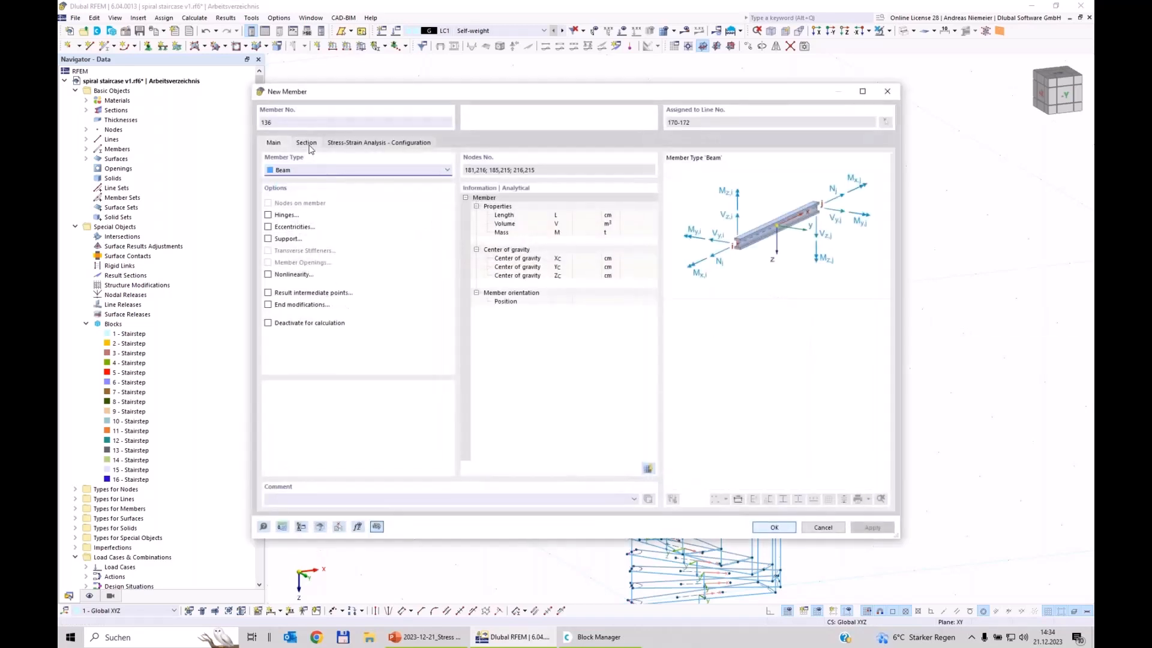
{"action": "left_click", "coordinate": [308, 145]}
{"action": "left_click", "coordinate": [588, 408]}
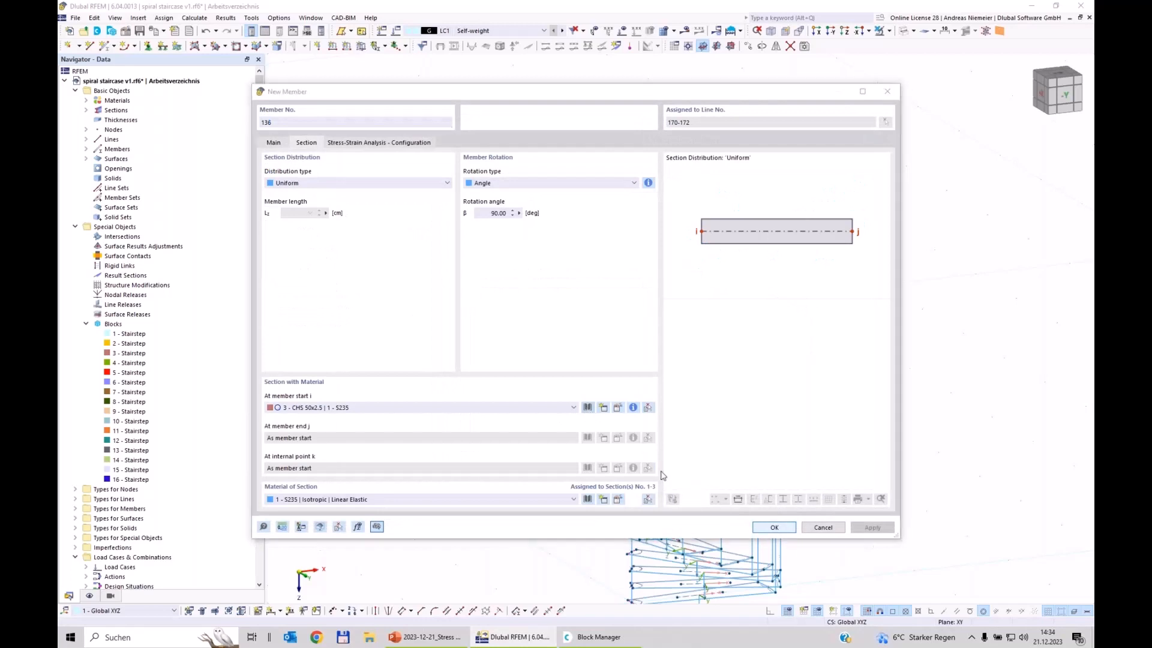
{"action": "left_click", "coordinate": [421, 154]}
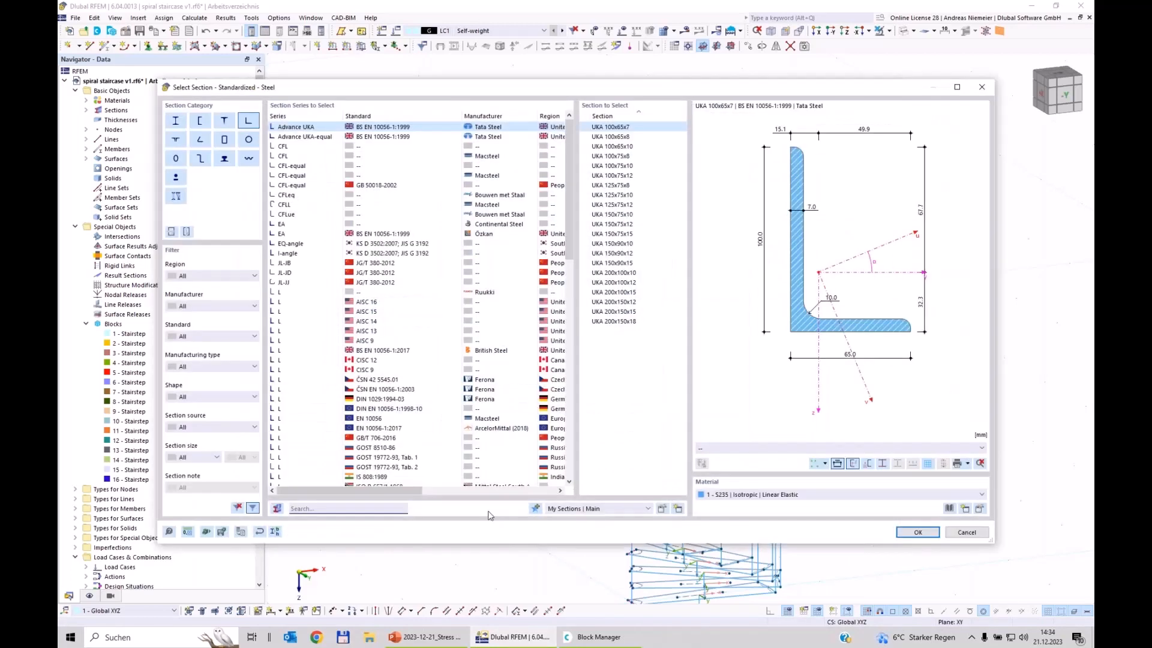
{"action": "left_click", "coordinate": [298, 511]}
{"action": "type", "text": "150x1"}
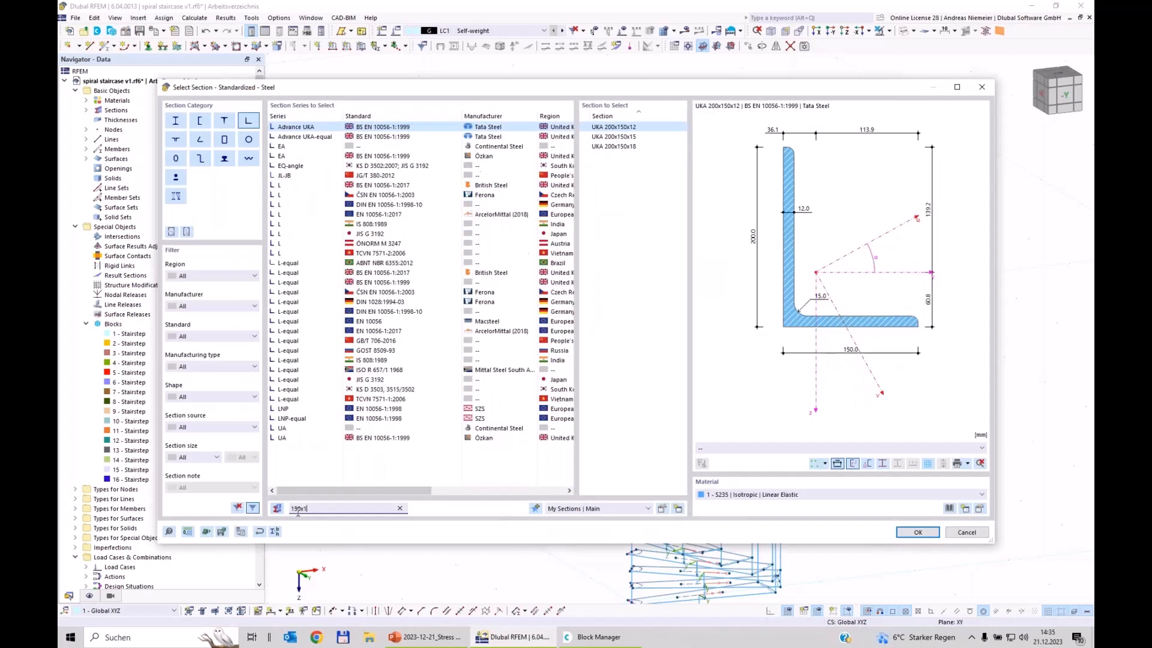
{"action": "type", "text": "00"}
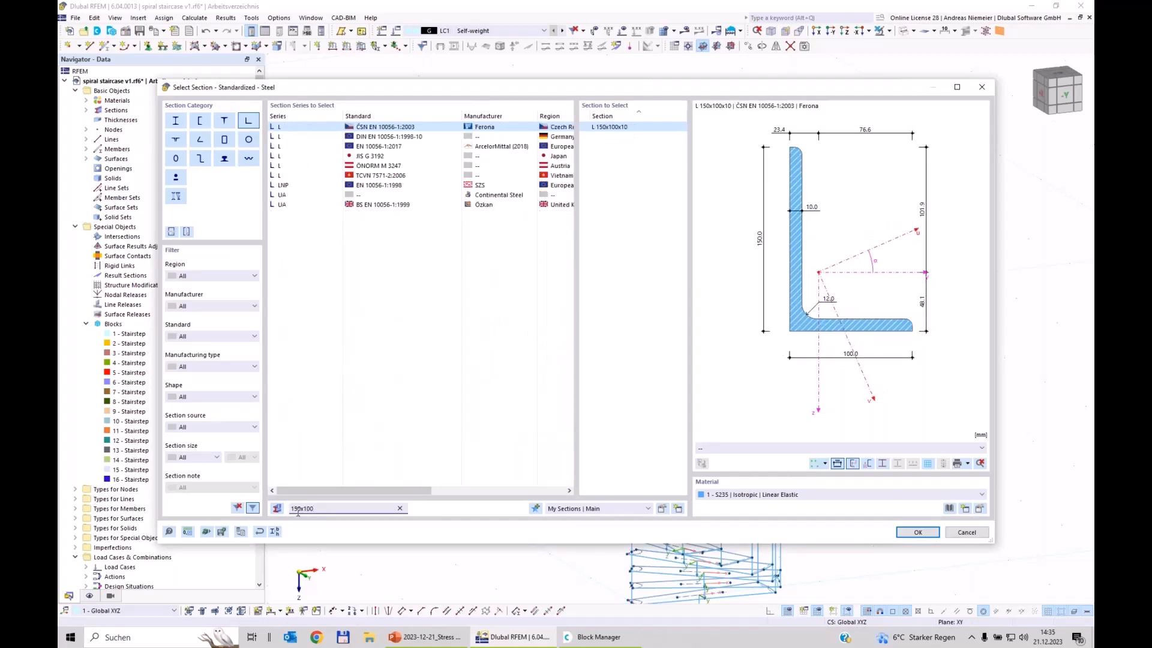
{"action": "type", "text": "x10"}
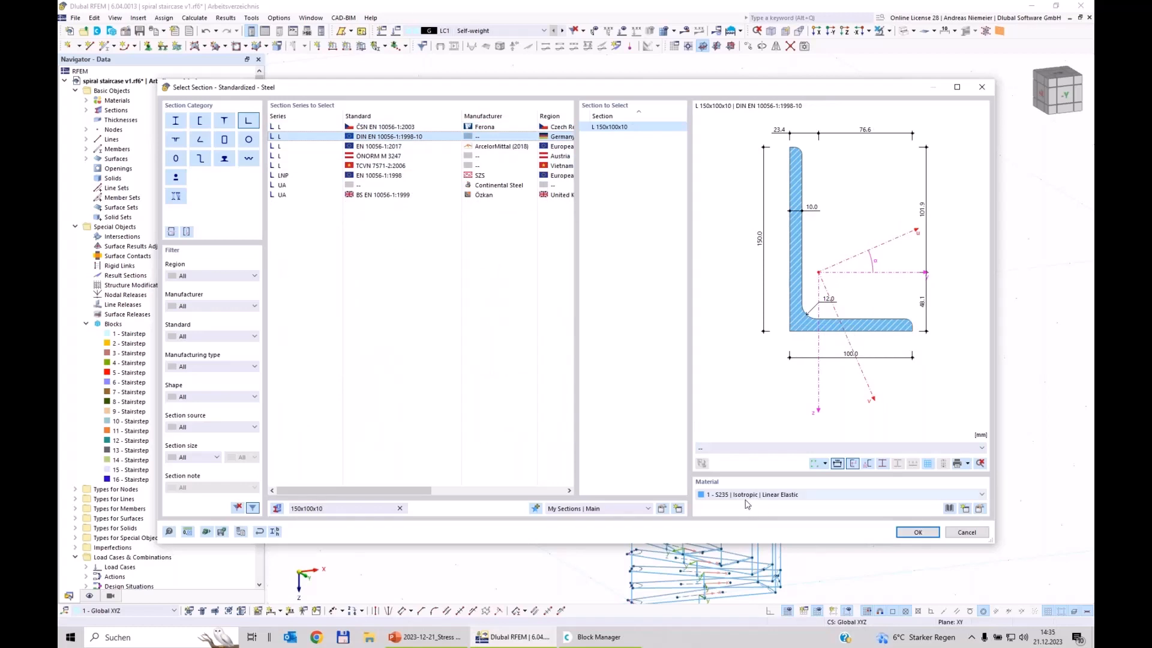
{"action": "left_click", "coordinate": [918, 533]}
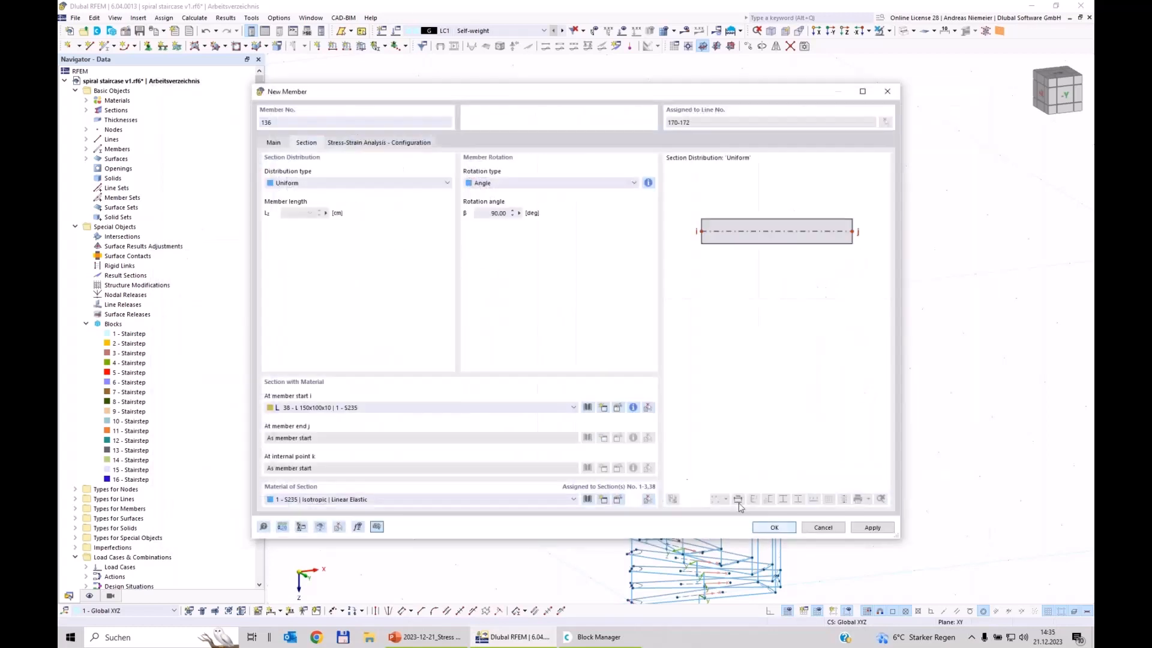
Set the landing members' rotation angle to 0° and apply the new members to the three lines
{"action": "double_click", "coordinate": [490, 211]}
{"action": "type", "text": "0"}
{"action": "left_click", "coordinate": [774, 529]}
{"action": "left_click", "coordinate": [774, 528]}
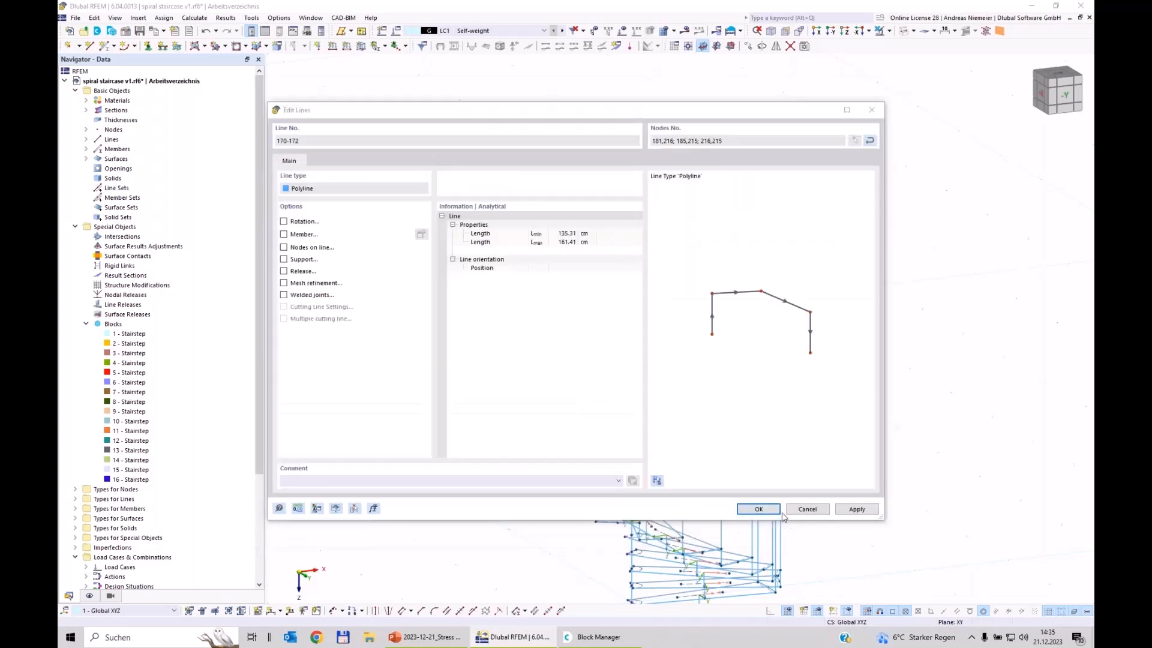
{"action": "left_click", "coordinate": [800, 508]}
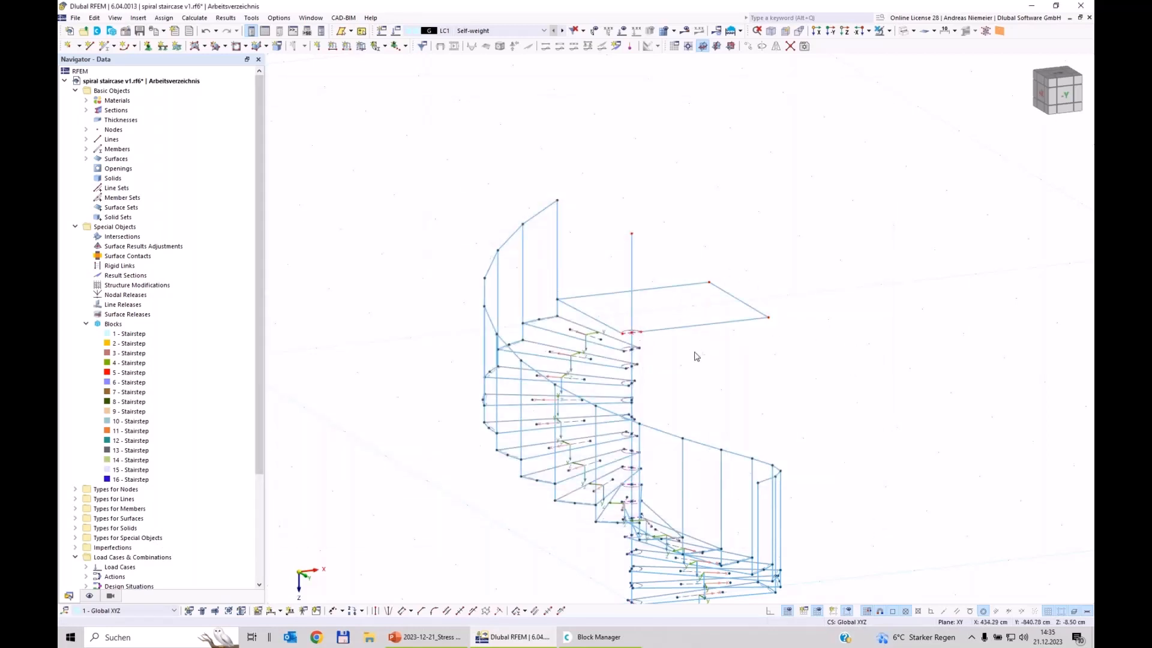
In solid display, change the remaining rear cheek at the top step to section L 150x100x10 with a rotation angle of 0°
{"action": "middle_click_drag", "start_coordinate": [696, 356], "coordinate": [715, 373], "text": "ctrl"}
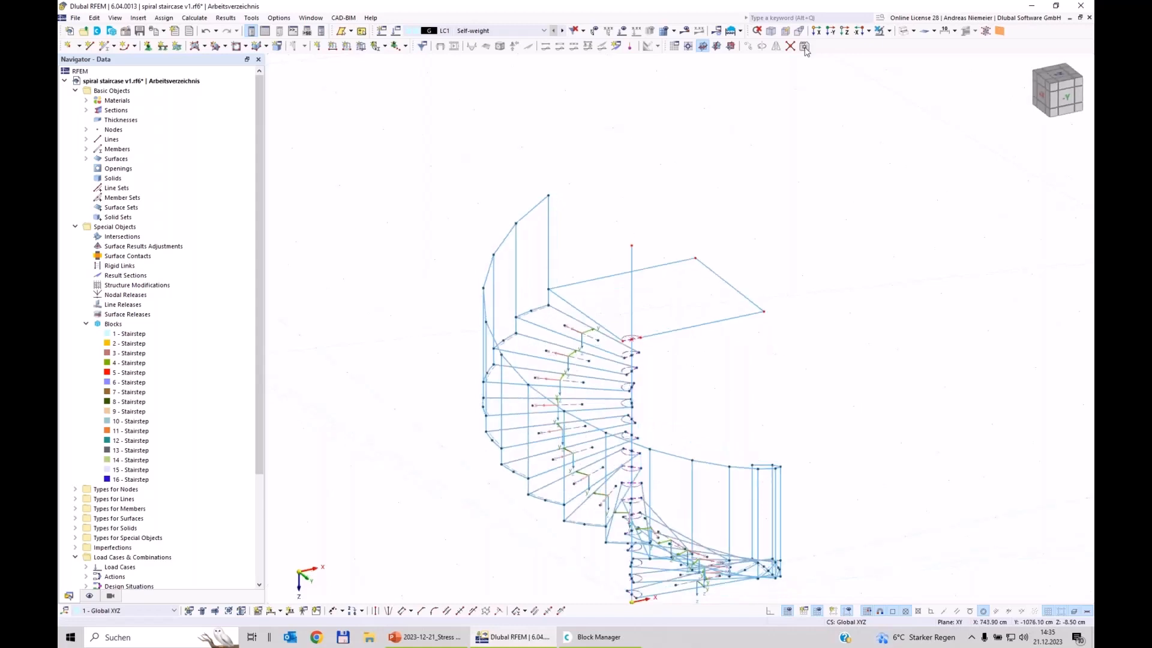
{"action": "left_click", "coordinate": [903, 31]}
{"action": "scroll", "coordinate": [805, 358], "scroll_direction": "up", "scroll_amount": 3}
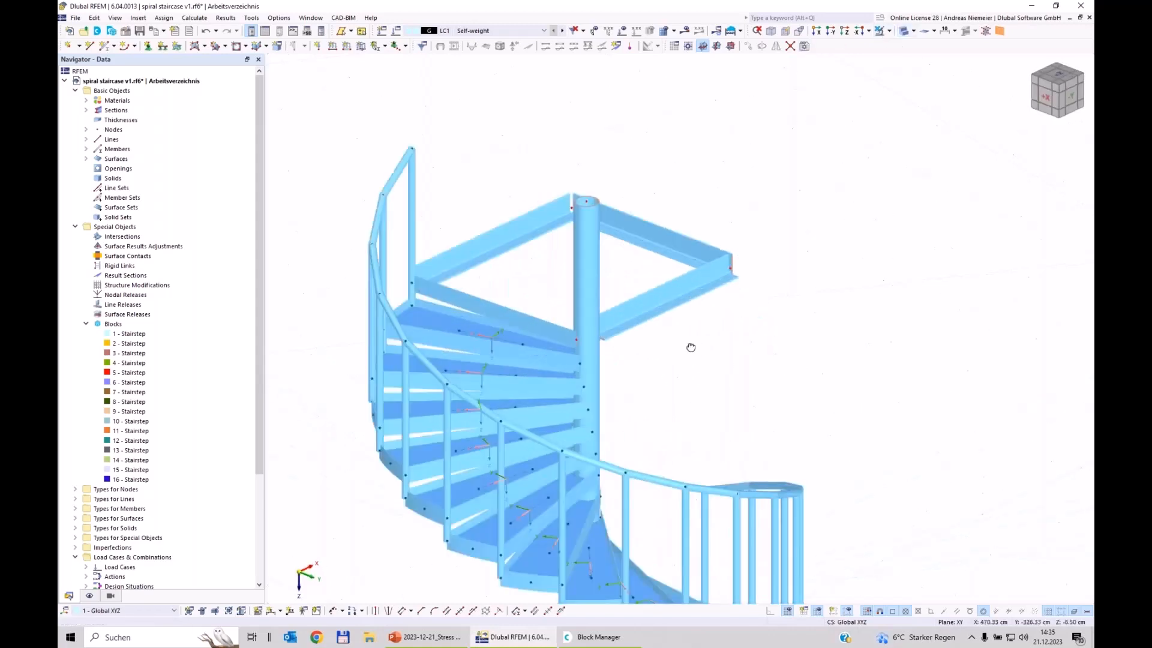
{"action": "scroll", "coordinate": [470, 297], "scroll_direction": "up", "scroll_amount": 2}
{"action": "scroll", "coordinate": [470, 297], "scroll_direction": "up", "scroll_amount": 1}
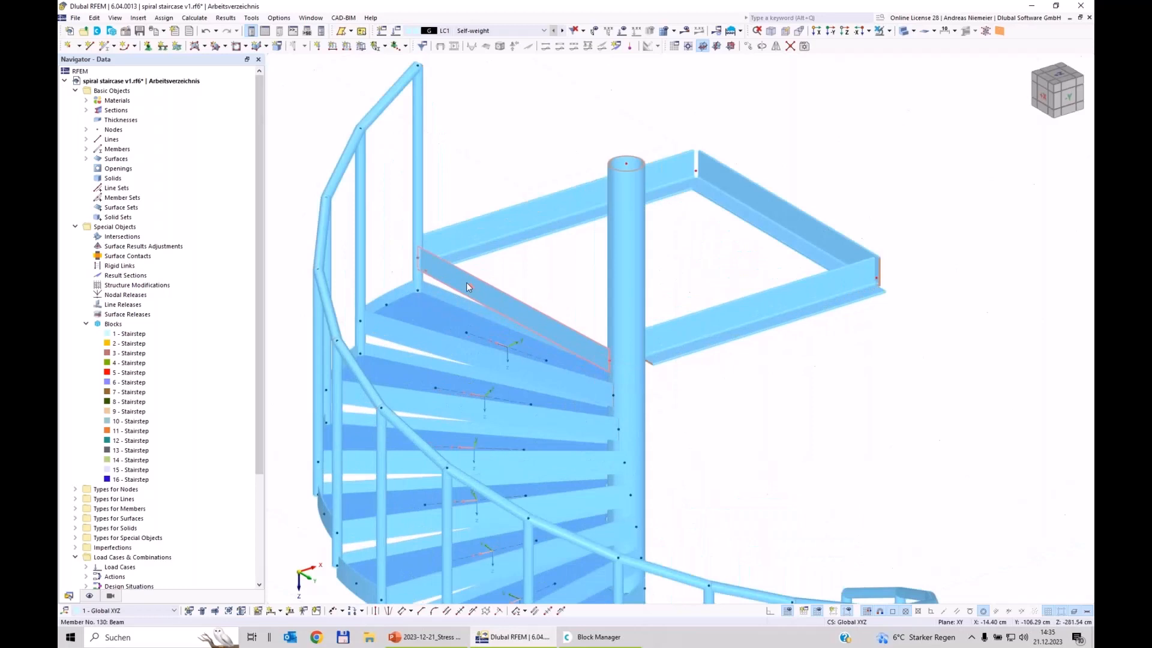
{"action": "double_click", "coordinate": [466, 287]}
{"action": "left_click", "coordinate": [306, 142]}
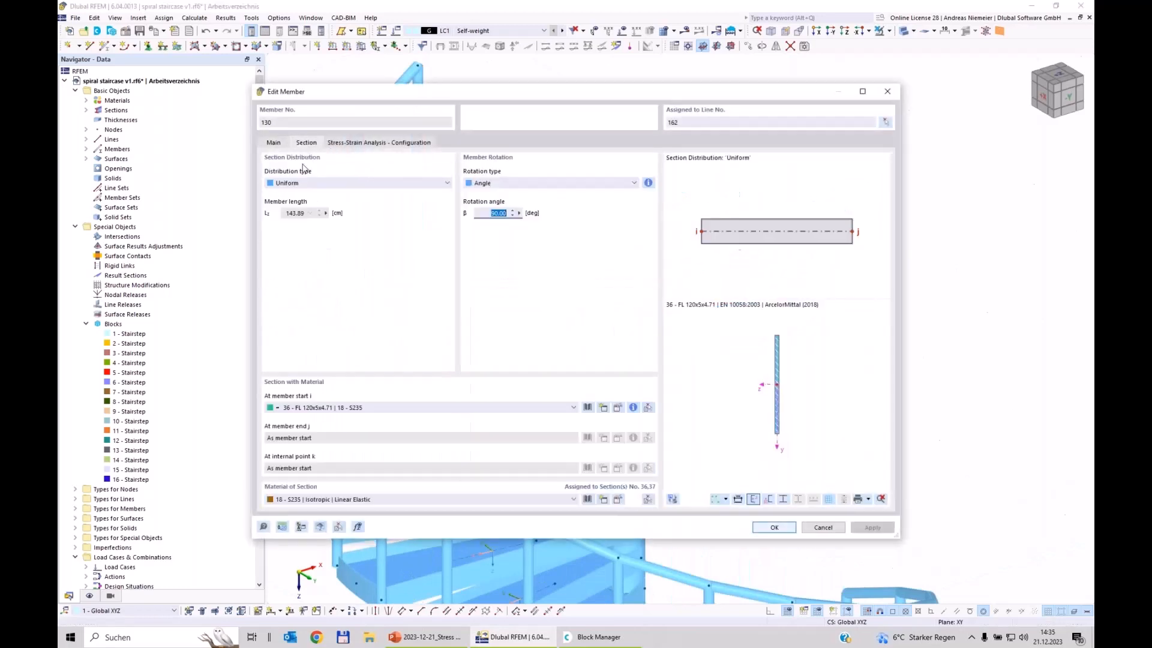
{"action": "left_click", "coordinate": [338, 408]}
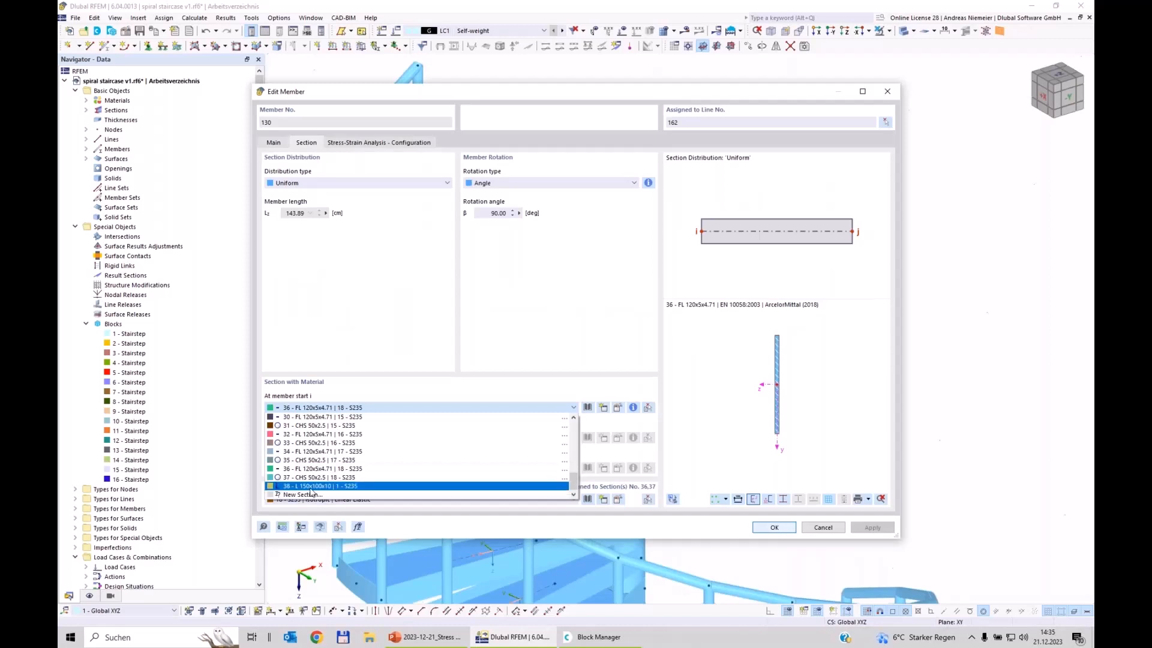
{"action": "left_click", "coordinate": [327, 486]}
{"action": "double_click", "coordinate": [486, 213]}
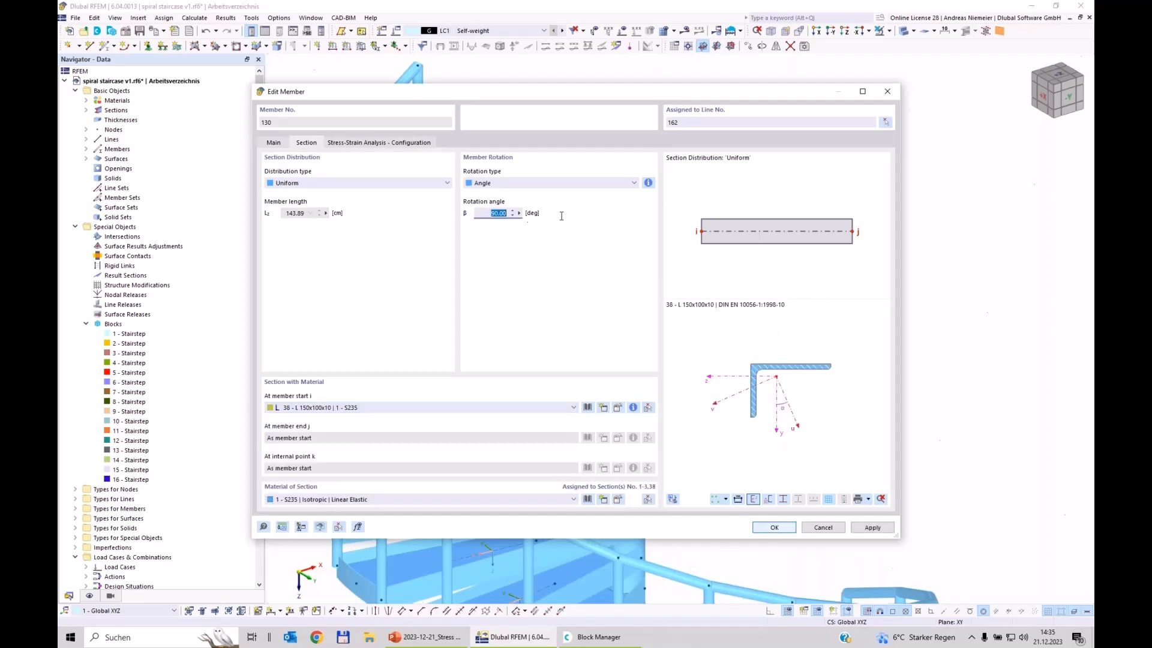
{"action": "type", "text": "0"}
{"action": "key", "text": "Return"}
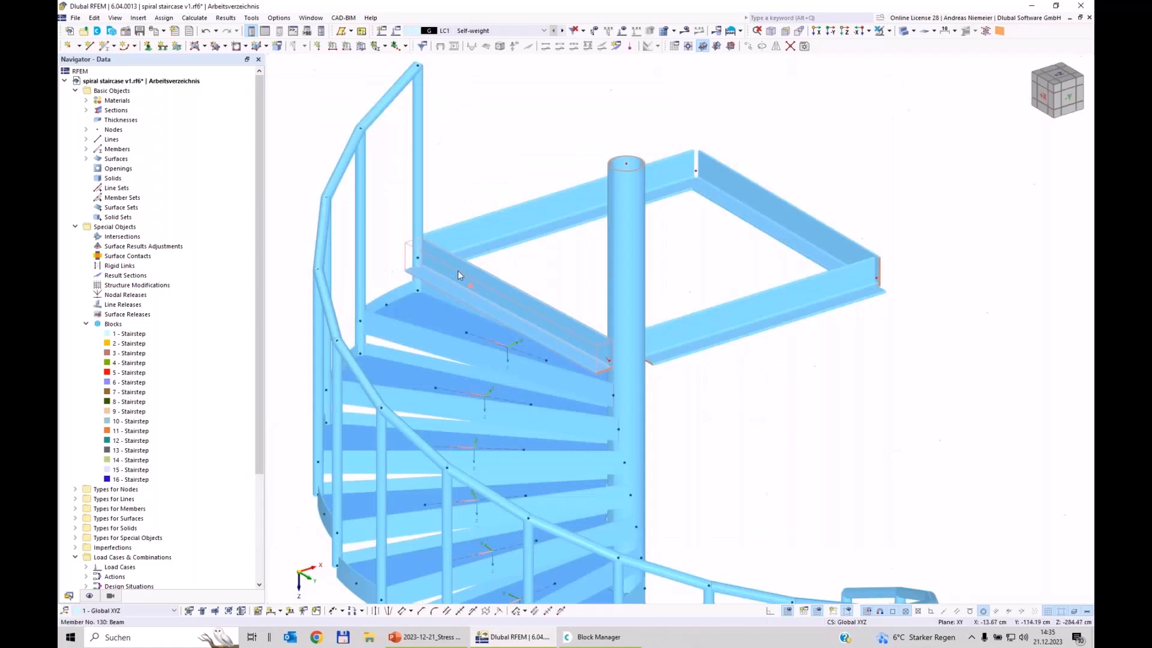
Reverse the member orientation of the rear cheek and the landing beam running outward from the column
{"action": "right_click", "coordinate": [735, 309]}
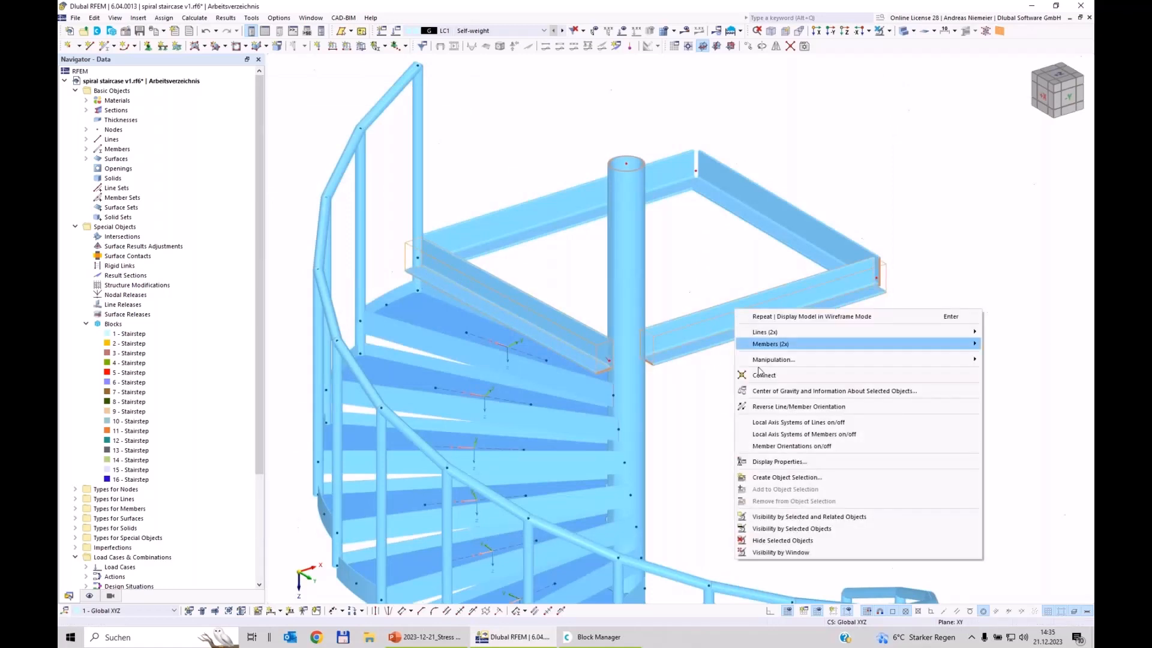
{"action": "left_click", "coordinate": [783, 408]}
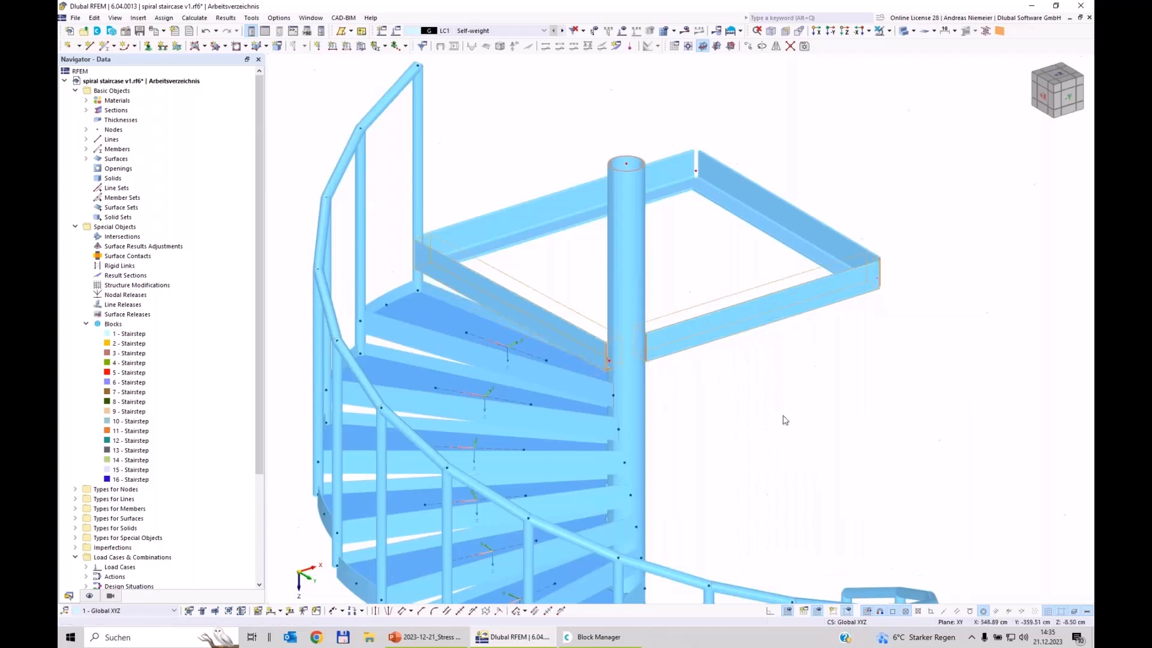
{"action": "middle_click_drag", "start_coordinate": [773, 434], "coordinate": [702, 444], "text": "ctrl"}
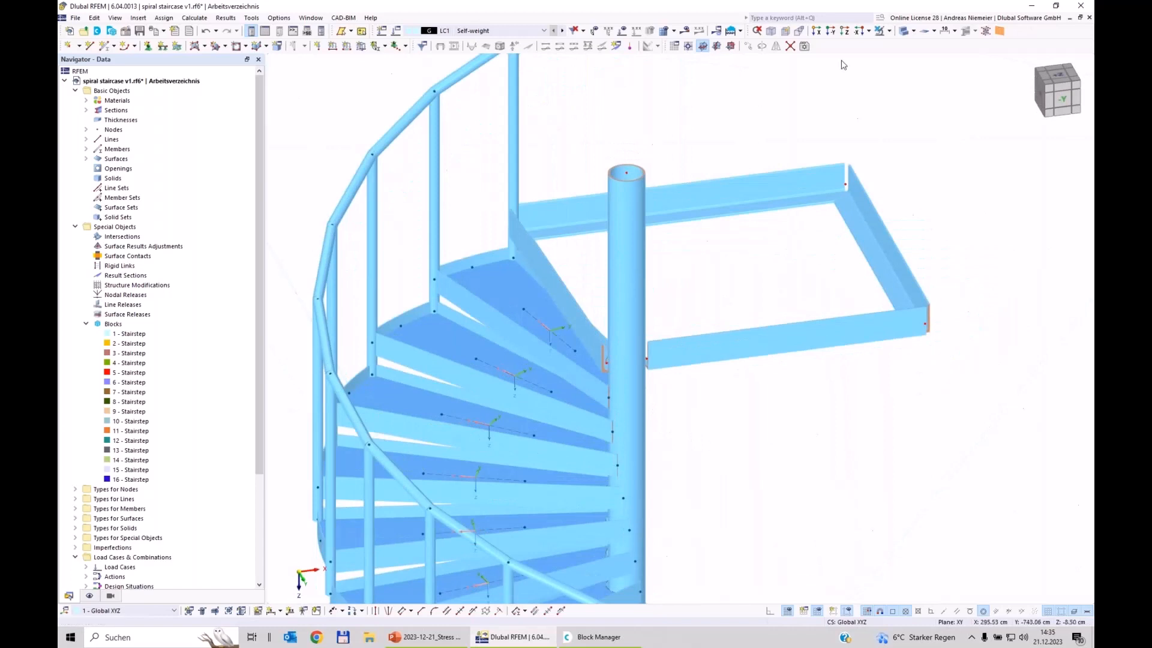
Switch the model to wireframe display and start a new single member with the member type Tension
{"action": "left_click", "coordinate": [903, 31]}
{"action": "left_click", "coordinate": [903, 30]}
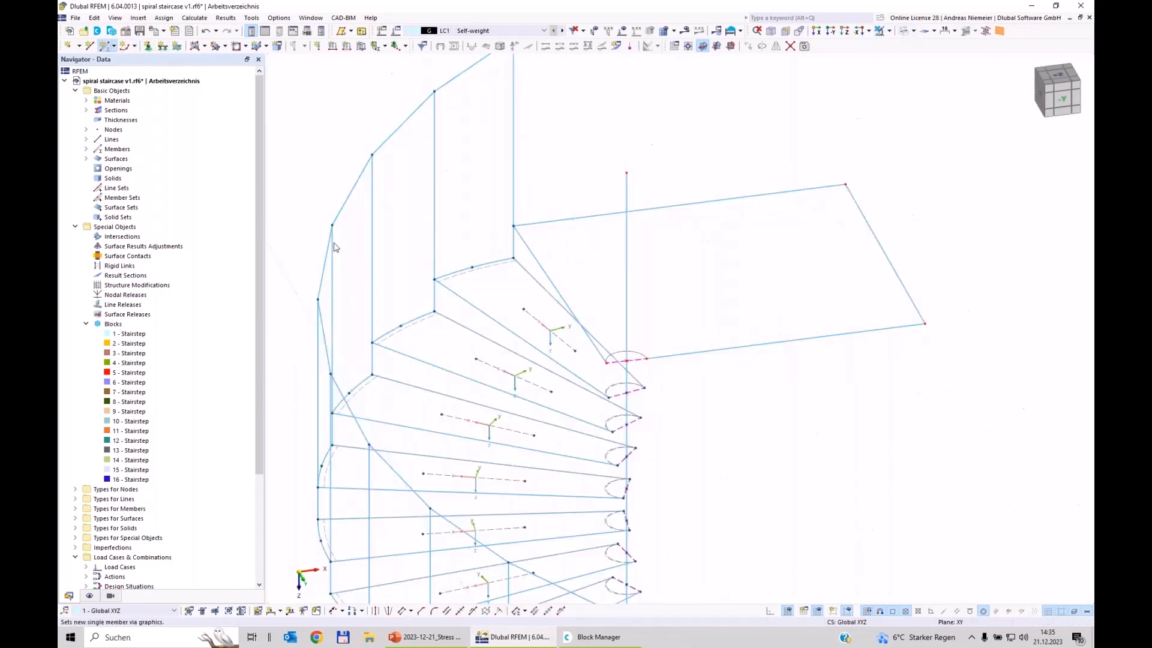
{"action": "left_click", "coordinate": [306, 170]}
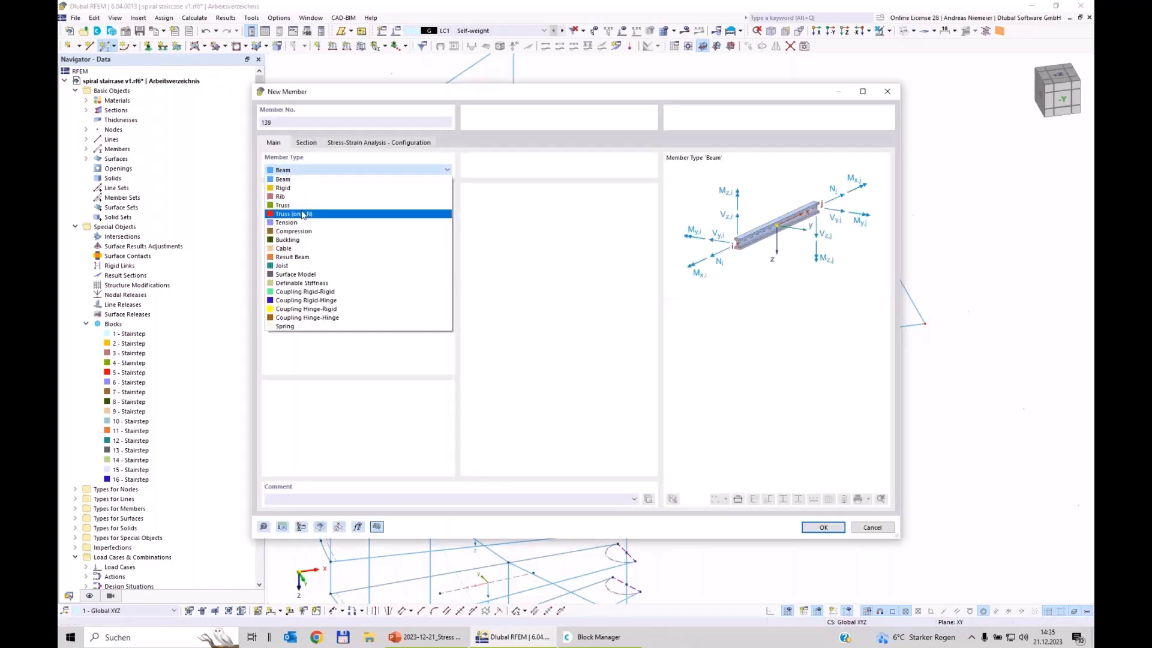
{"action": "left_click", "coordinate": [291, 223]}
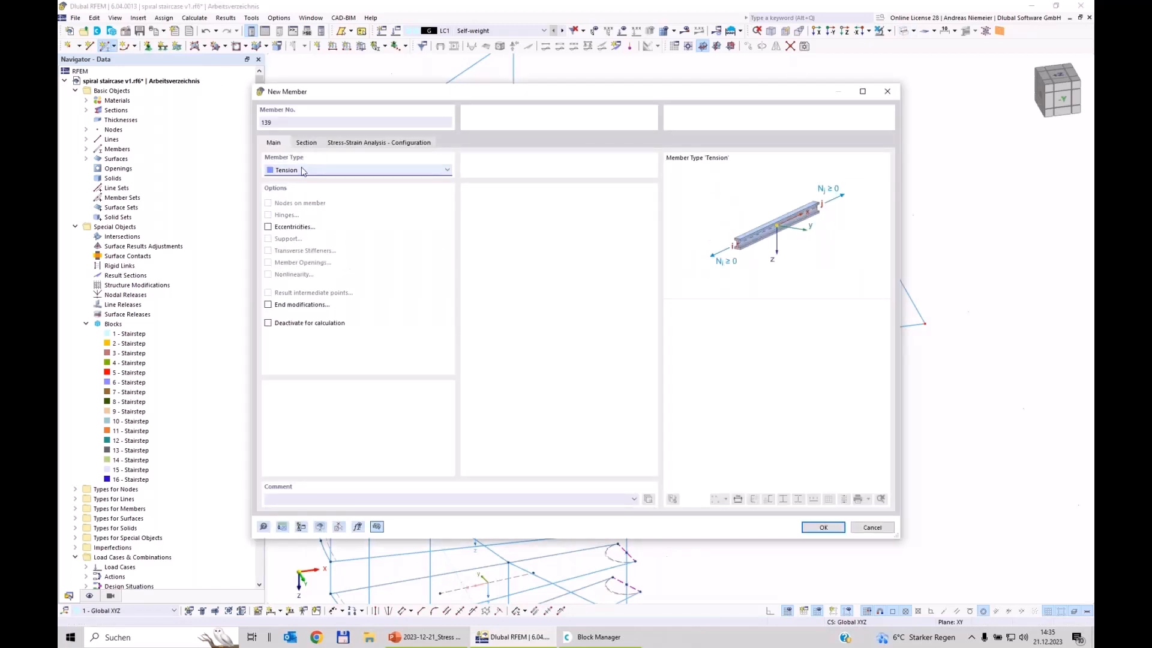
{"action": "left_click", "coordinate": [305, 142]}
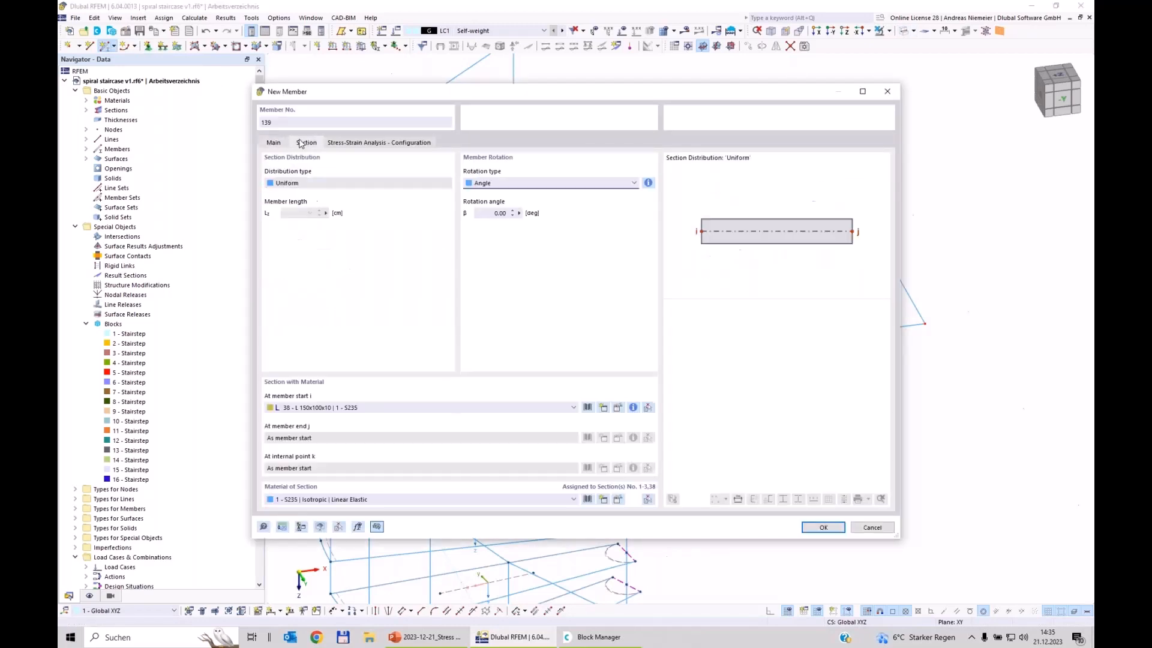
Assign the standardized solid round section R 20 in S235 from the section library to the new tension member
{"action": "left_click", "coordinate": [587, 408]}
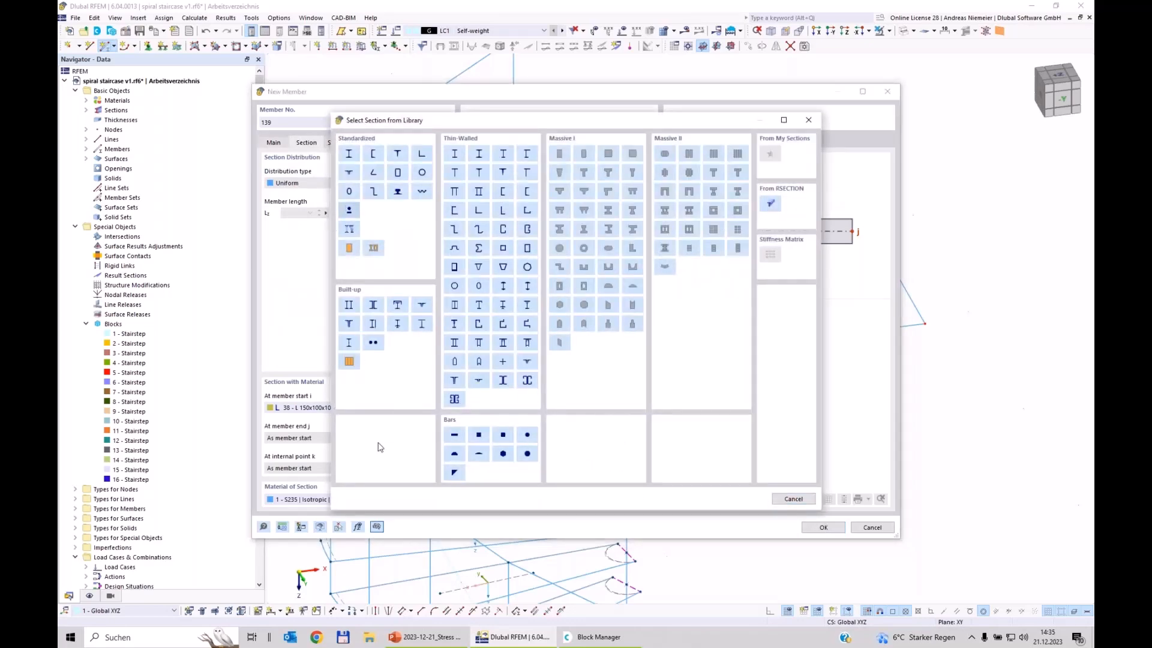
{"action": "left_click", "coordinate": [312, 512]}
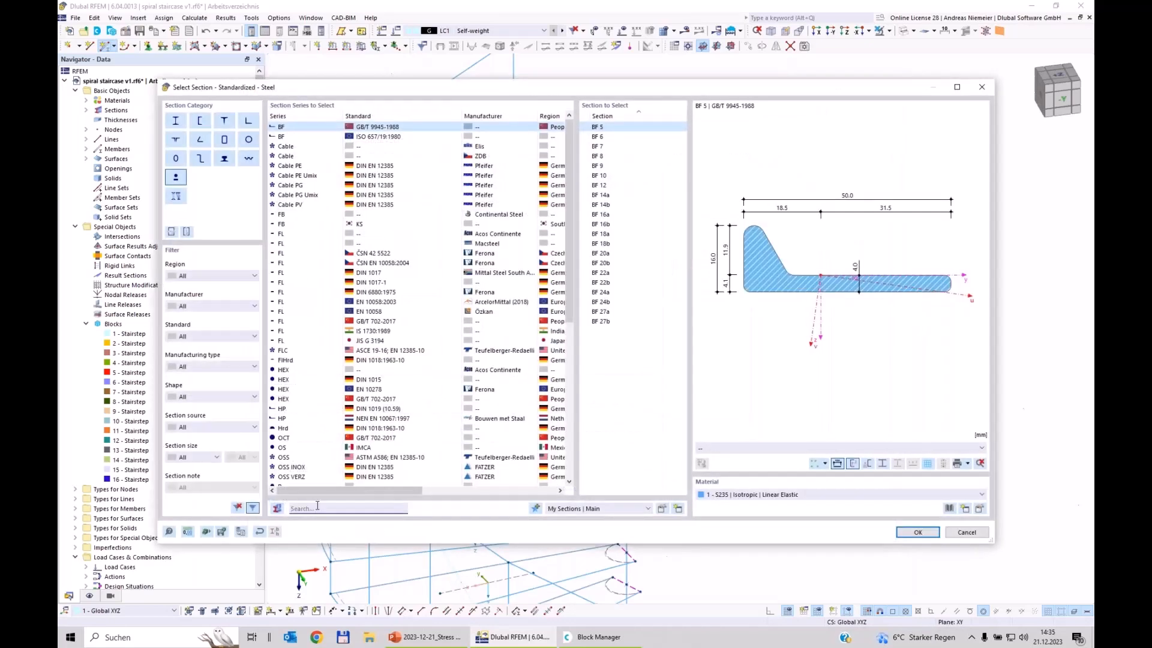
{"action": "type", "text": "r"}
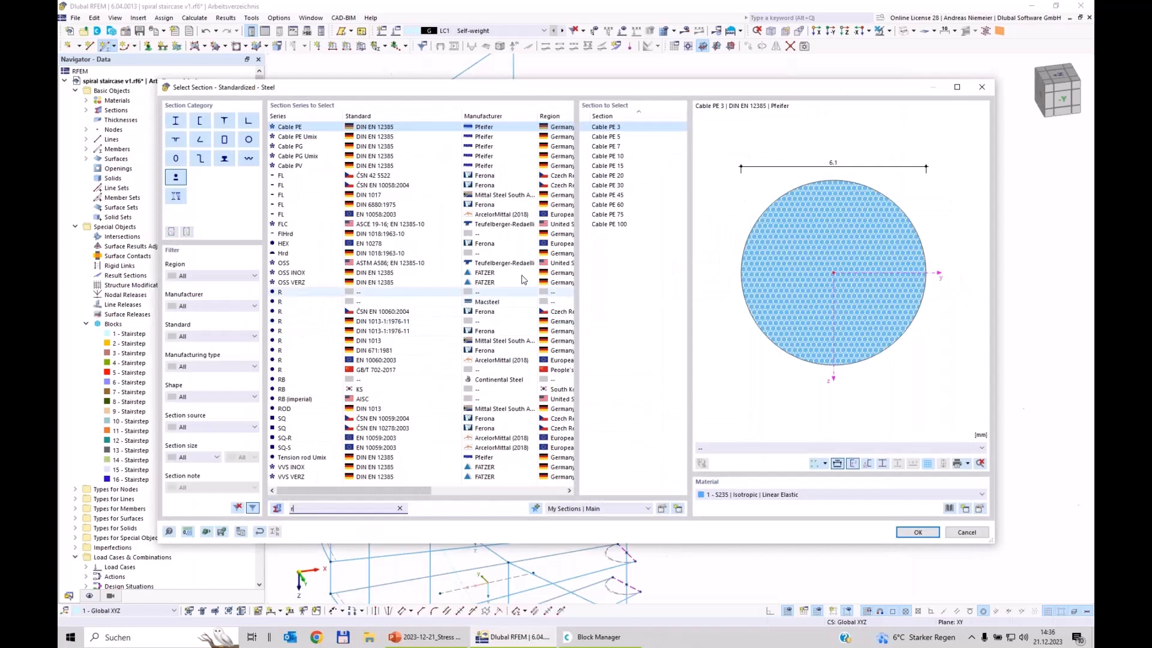
{"action": "left_click", "coordinate": [522, 292]}
{"action": "left_click", "coordinate": [600, 224]}
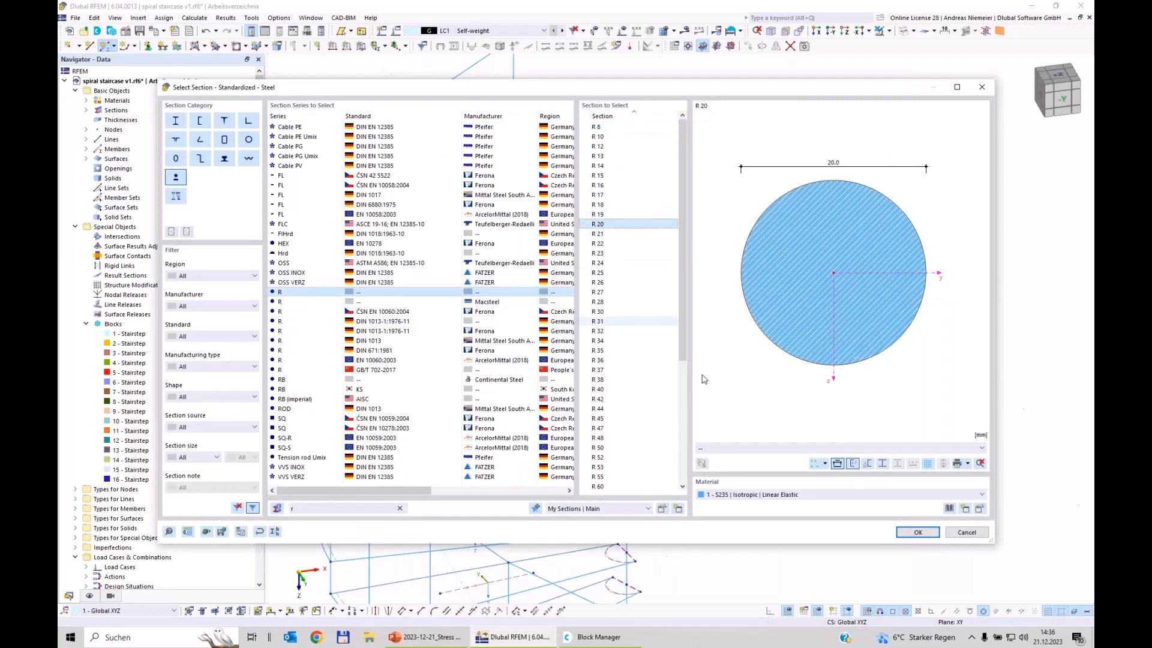
{"action": "left_click", "coordinate": [917, 532]}
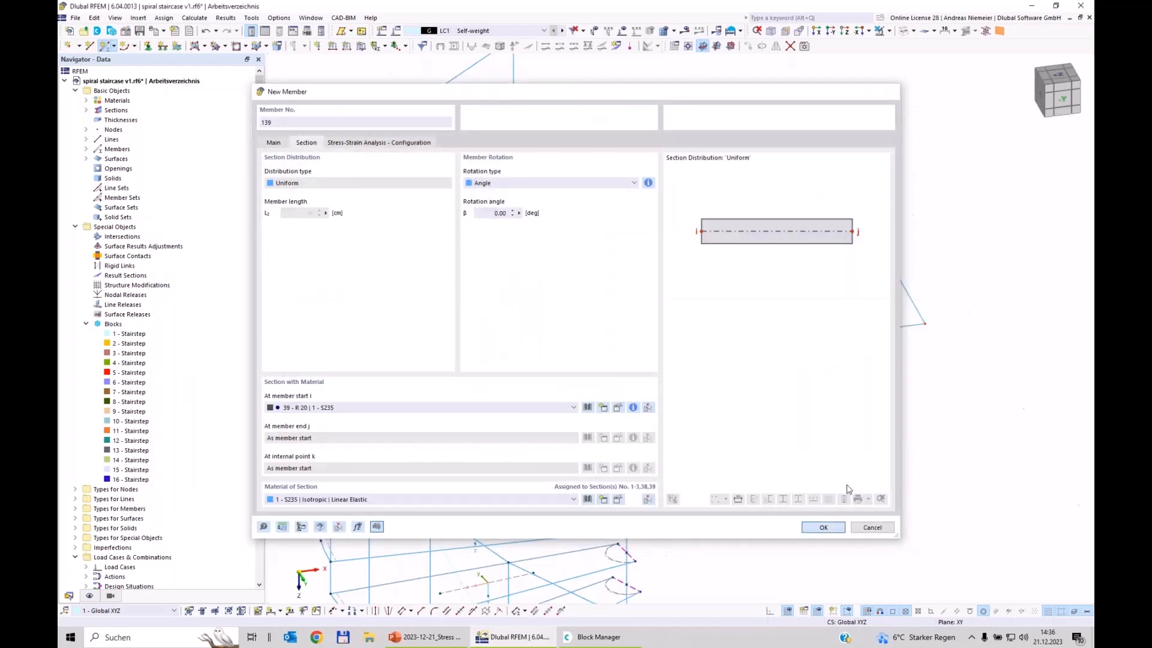
{"action": "left_click", "coordinate": [823, 528]}
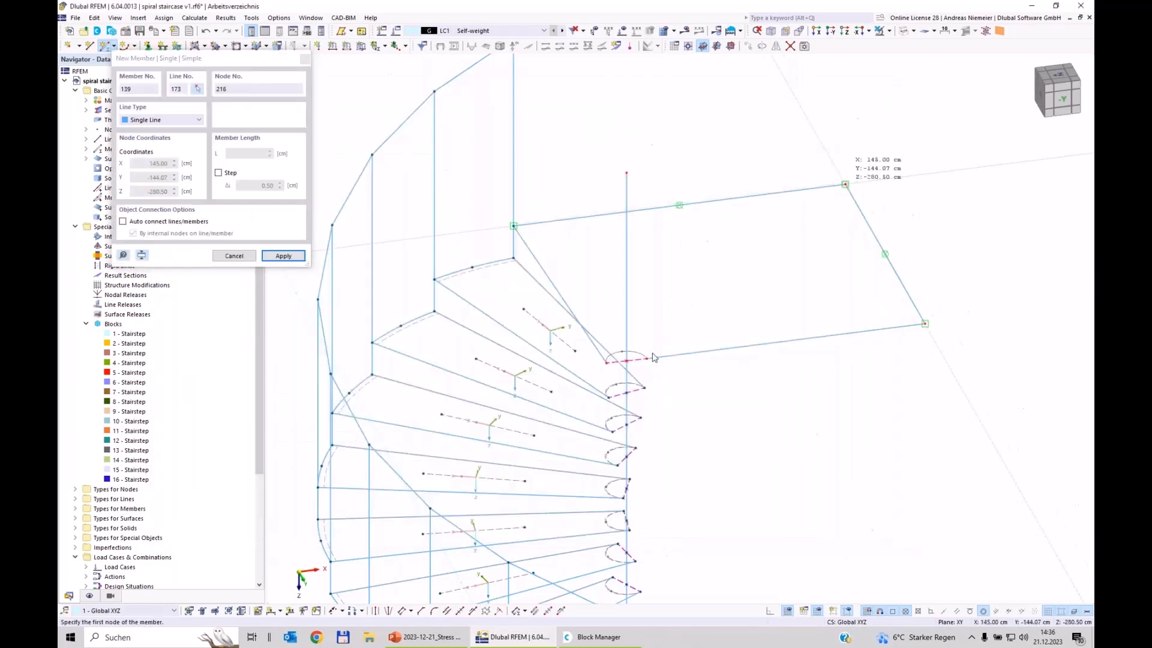
Place two crossing tension members across the landing frame, from its outer corners to the column's centre node and the rear cheek's outer node
{"action": "left_click", "coordinate": [846, 184]}
{"action": "scroll", "coordinate": [626, 360], "scroll_direction": "up", "scroll_amount": 3}
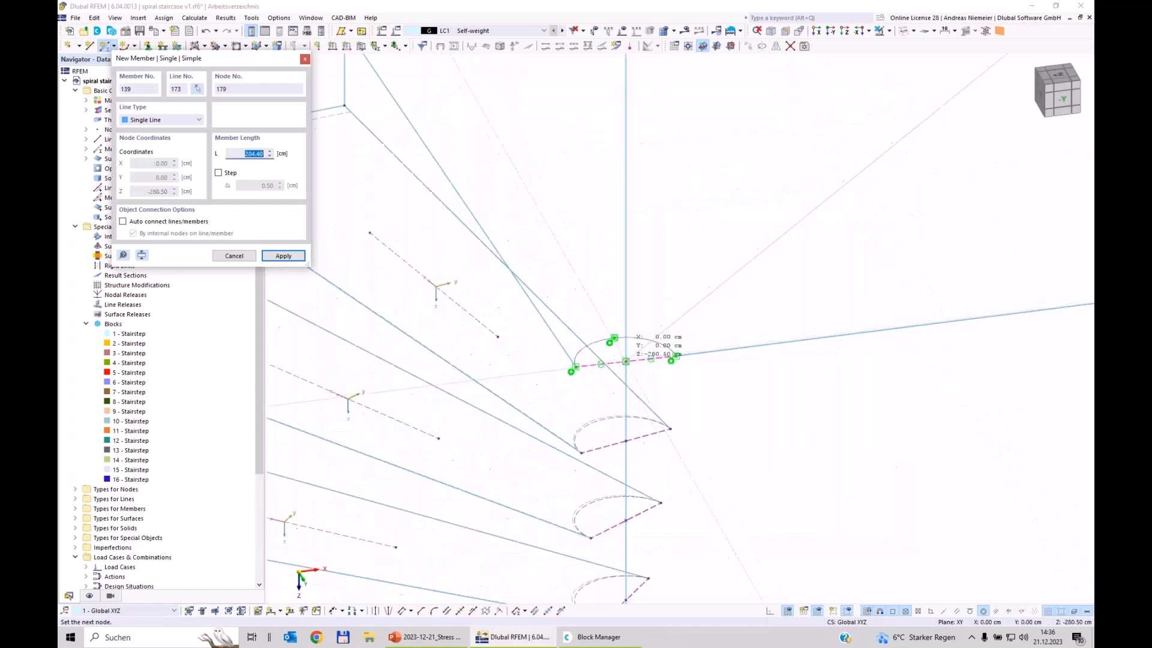
{"action": "left_click", "coordinate": [626, 361]}
{"action": "scroll", "coordinate": [660, 372], "scroll_direction": "down", "scroll_amount": 4}
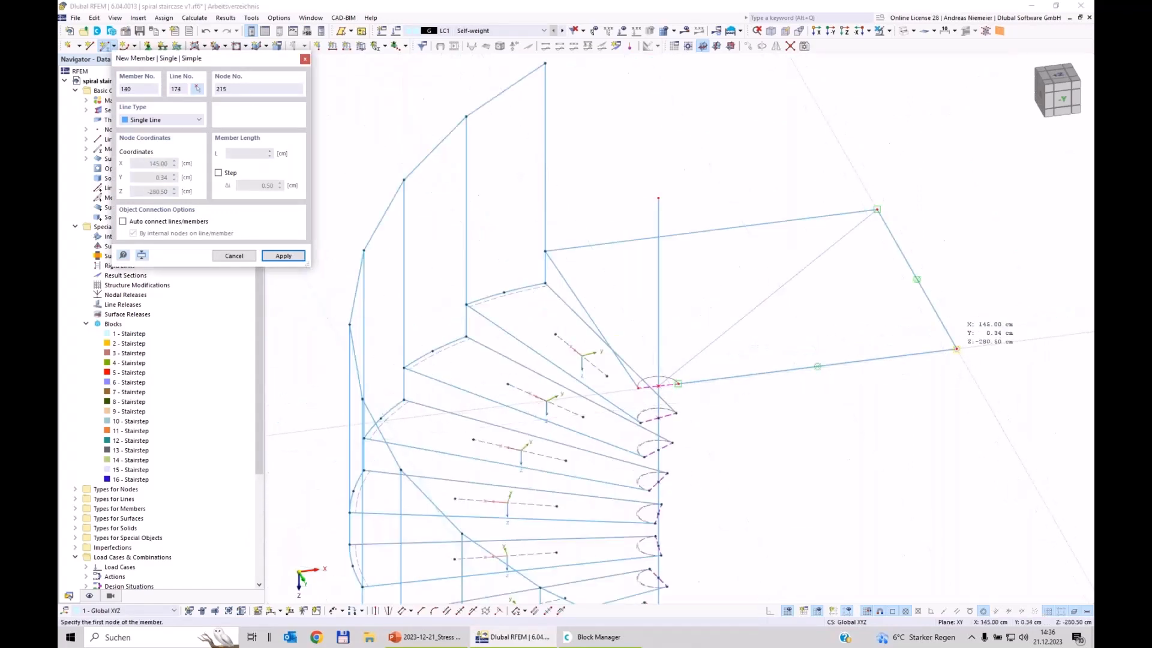
{"action": "left_click", "coordinate": [967, 348]}
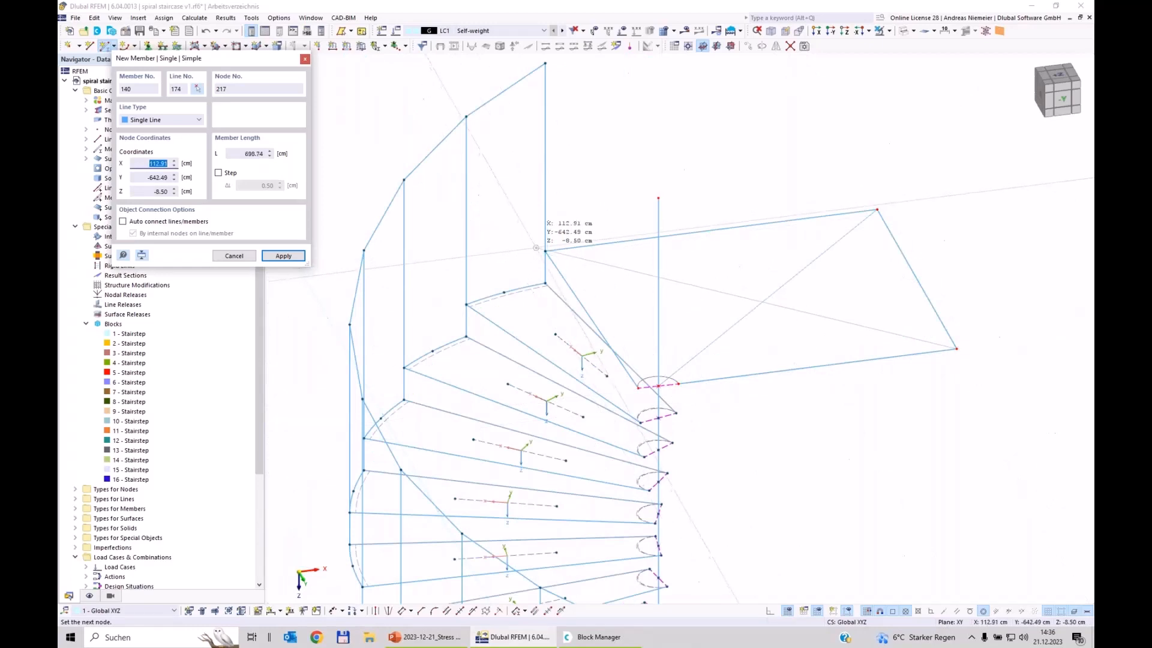
{"action": "left_click", "coordinate": [545, 251]}
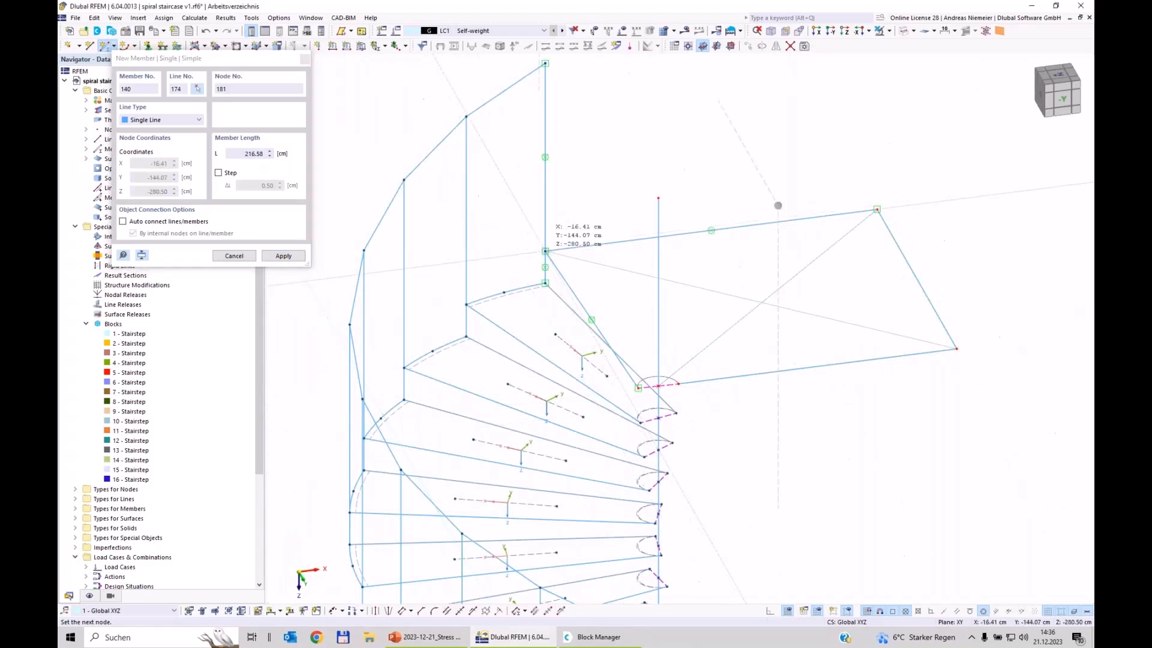
{"action": "key", "text": "Escape"}
{"action": "scroll", "coordinate": [859, 493], "scroll_direction": "down", "scroll_amount": 1}
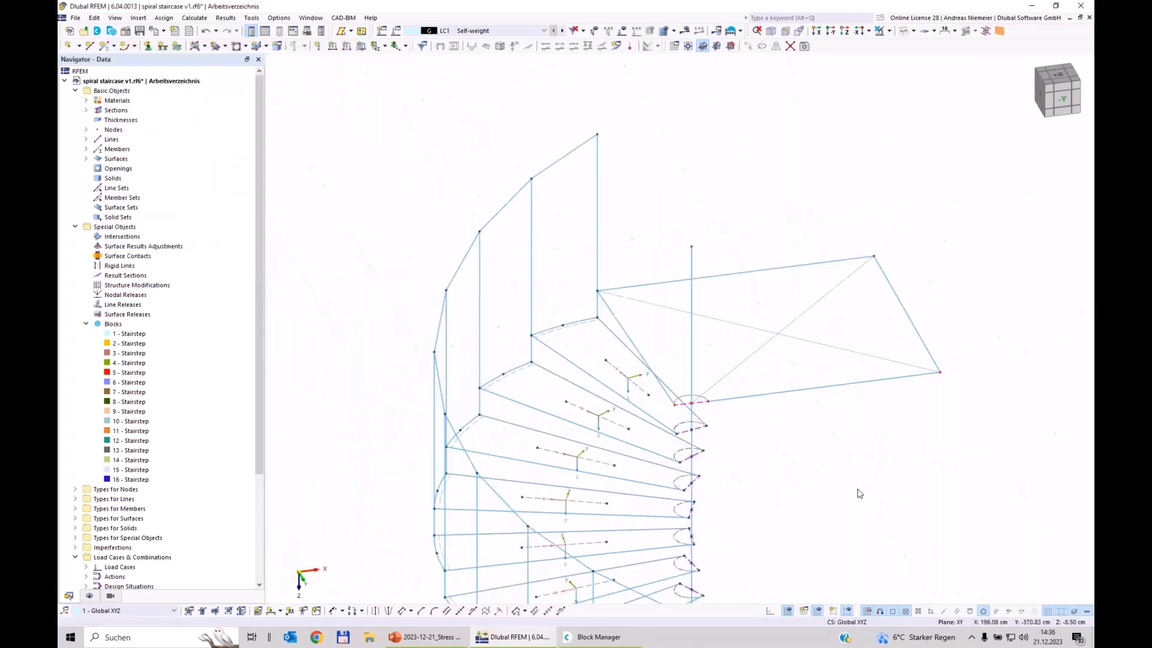
{"action": "right_click", "coordinate": [858, 492]}
{"action": "left_click", "coordinate": [814, 483]}
{"action": "middle_click_drag", "start_coordinate": [887, 514], "coordinate": [726, 349], "text": "ctrl"}
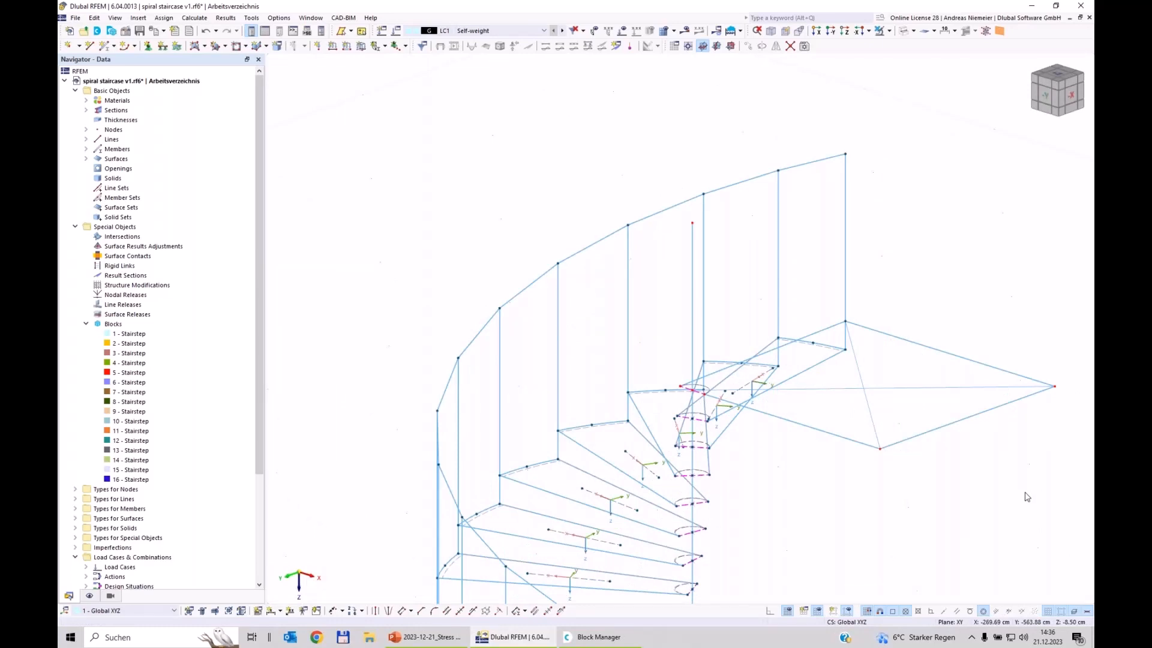
{"action": "middle_click_drag", "start_coordinate": [1026, 497], "coordinate": [756, 410], "text": "ctrl"}
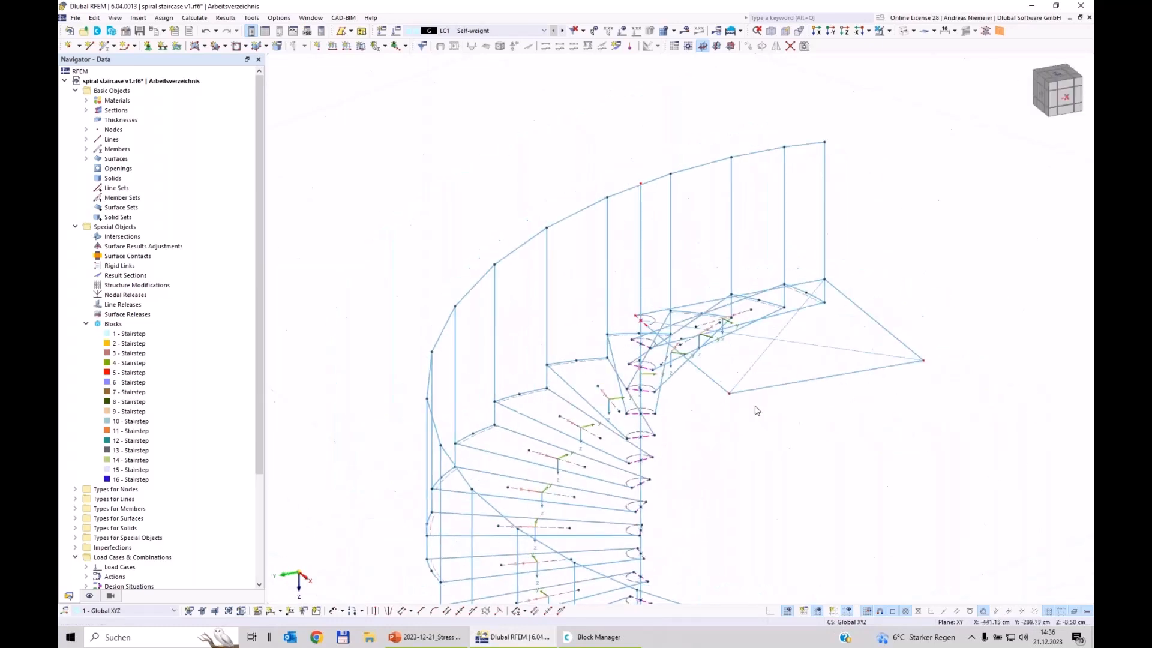
Add two nodes on the landing's outer edge beam using absolute distances, 20 cm from its start and 20 cm from its end
{"action": "scroll", "coordinate": [757, 410], "scroll_direction": "up", "scroll_amount": 2}
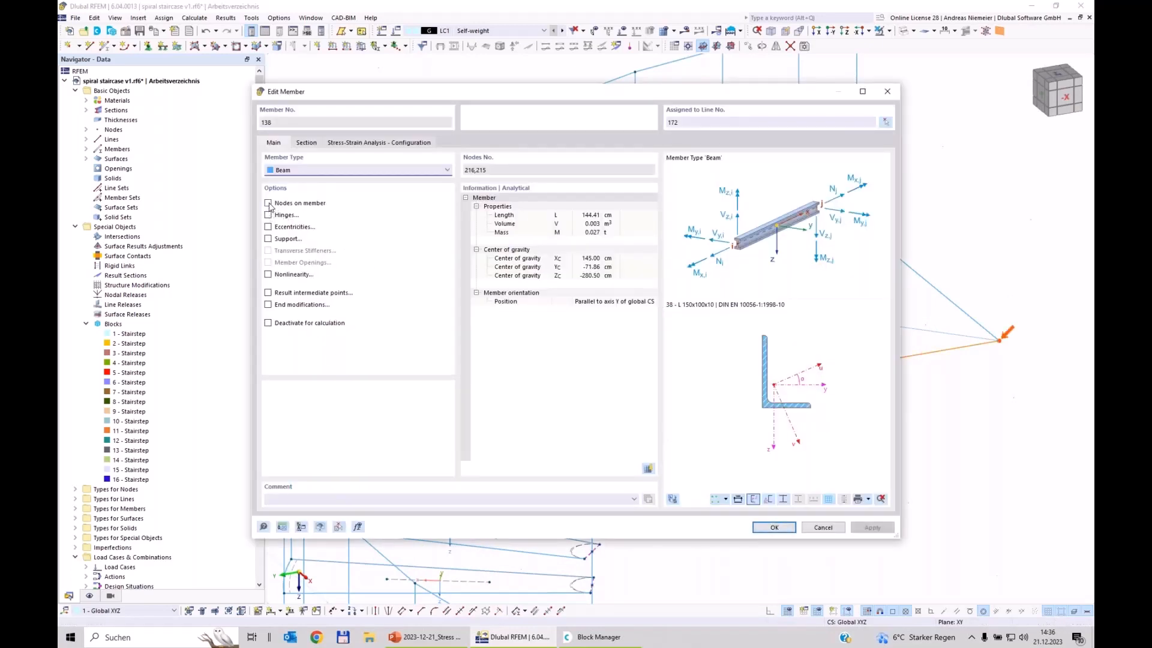
{"action": "left_click", "coordinate": [268, 203]}
{"action": "left_click", "coordinate": [345, 144]}
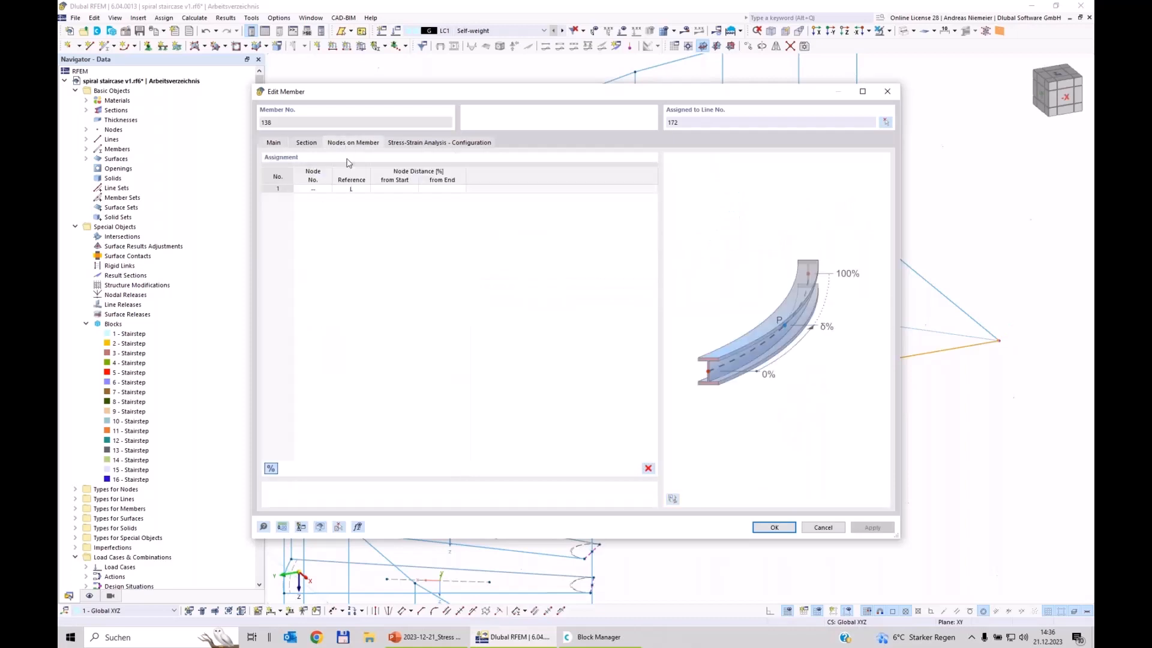
{"action": "left_click", "coordinate": [275, 466]}
{"action": "left_click", "coordinate": [400, 189]}
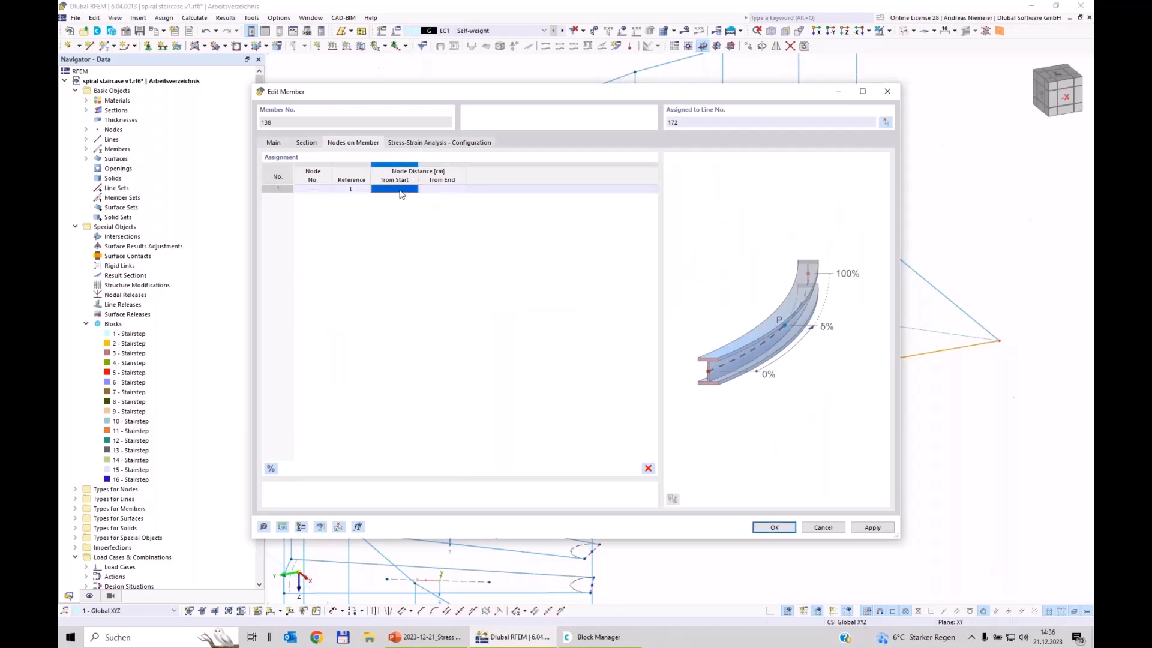
{"action": "key", "text": "Tab"}
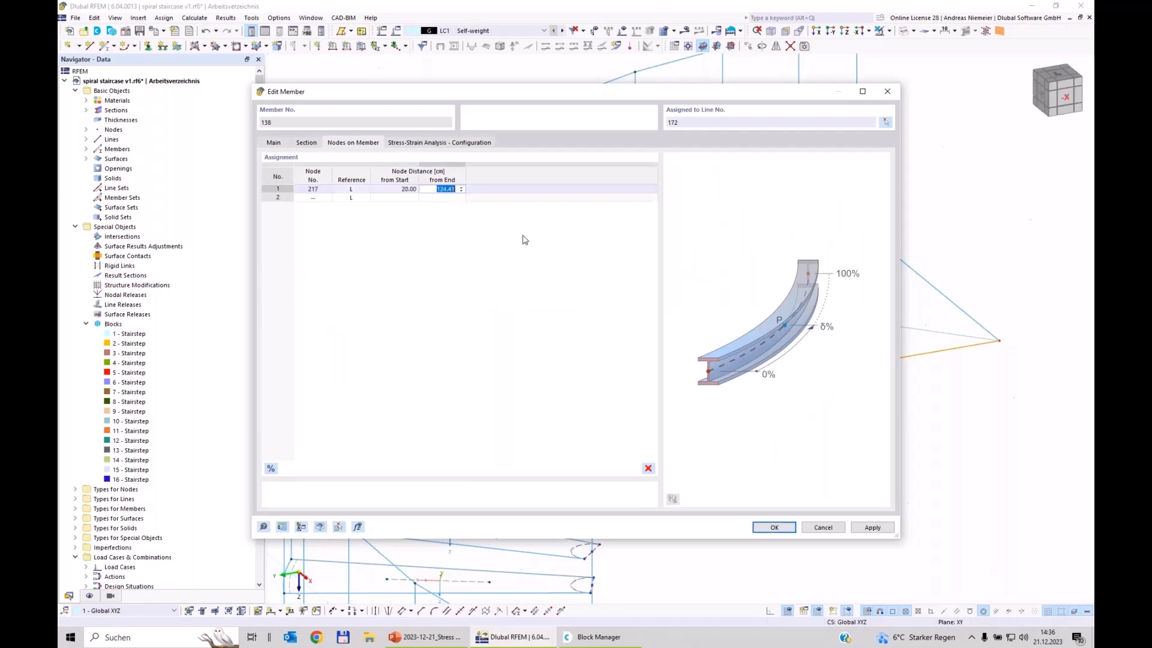
{"action": "key", "text": "Return"}
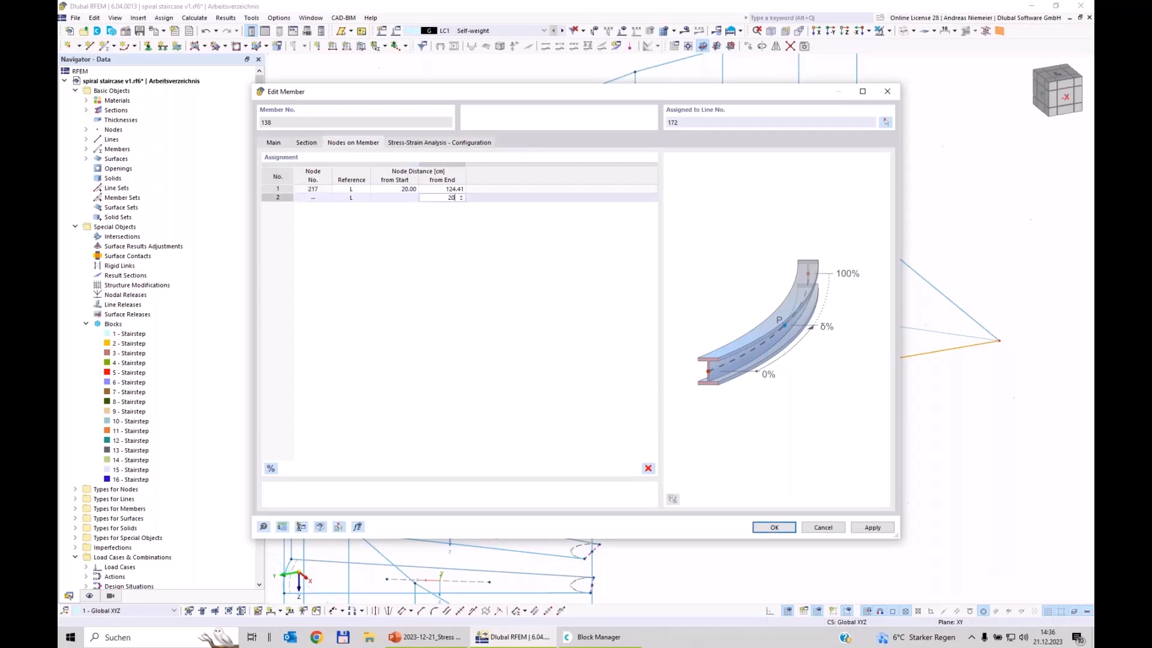
{"action": "key", "text": "Return"}
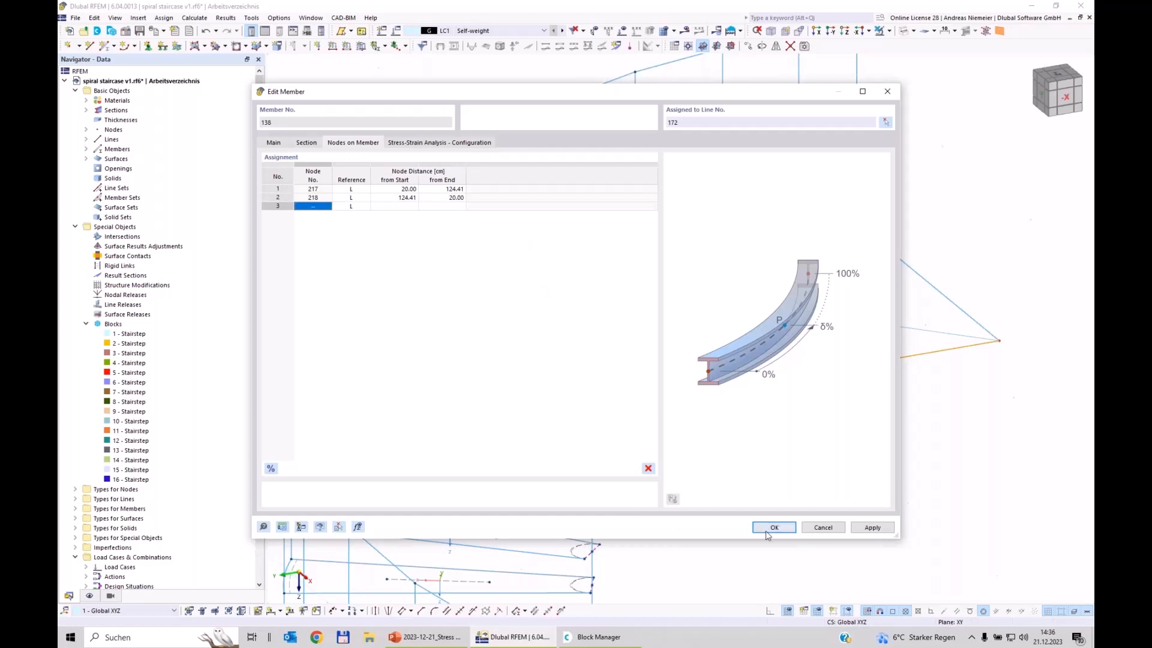
{"action": "left_click", "coordinate": [773, 527]}
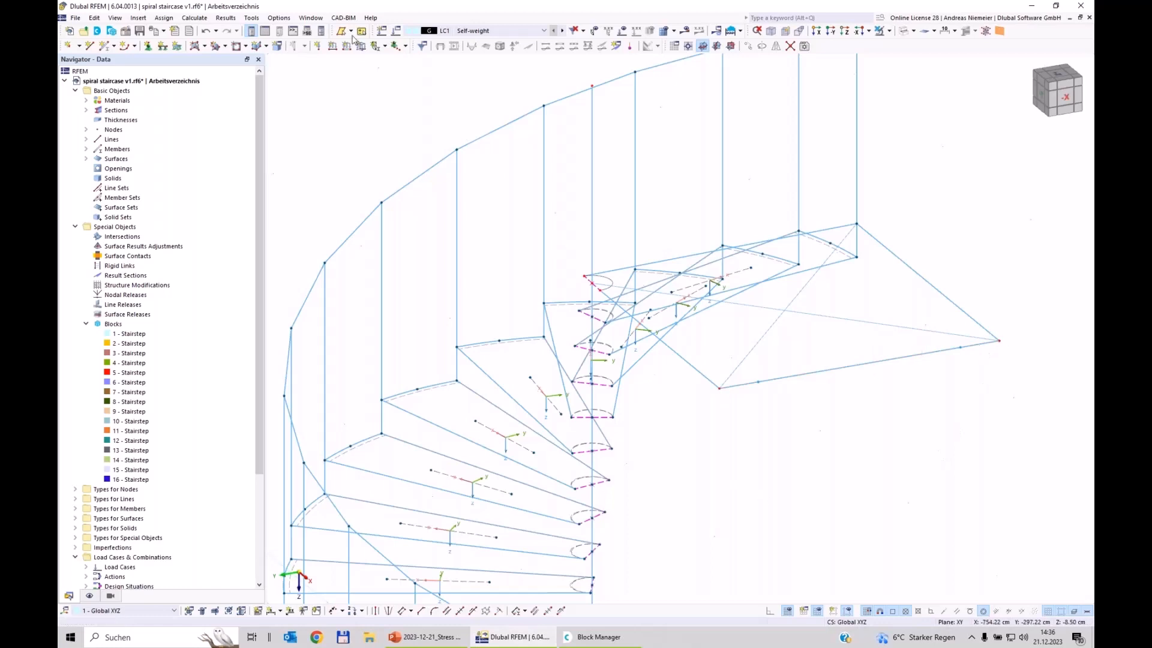
Assign the Hinged nodal support to the intermediate node near the start of the landing's outer edge beam
{"action": "left_click", "coordinate": [148, 46]}
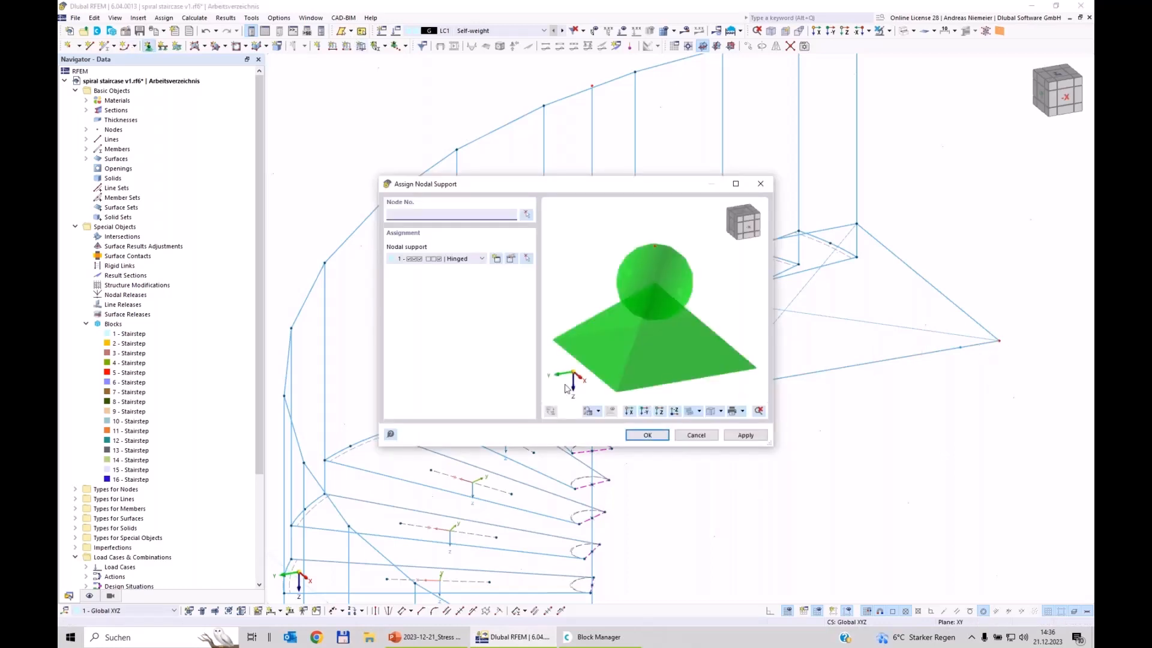
{"action": "left_click", "coordinate": [658, 443]}
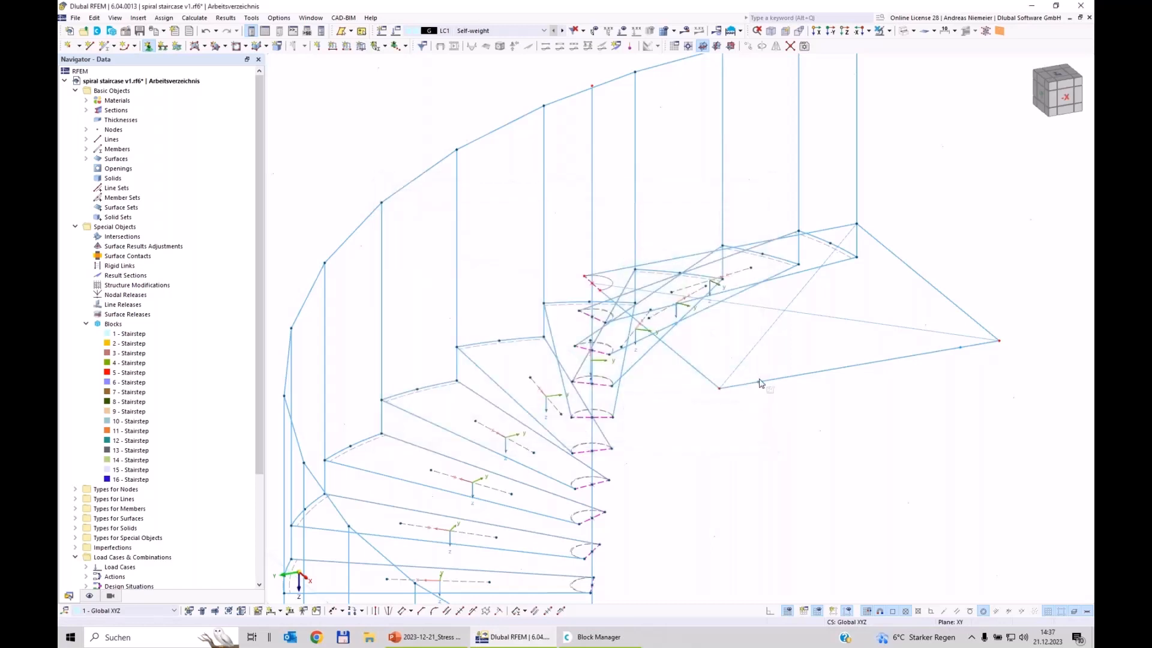
{"action": "left_click", "coordinate": [758, 382]}
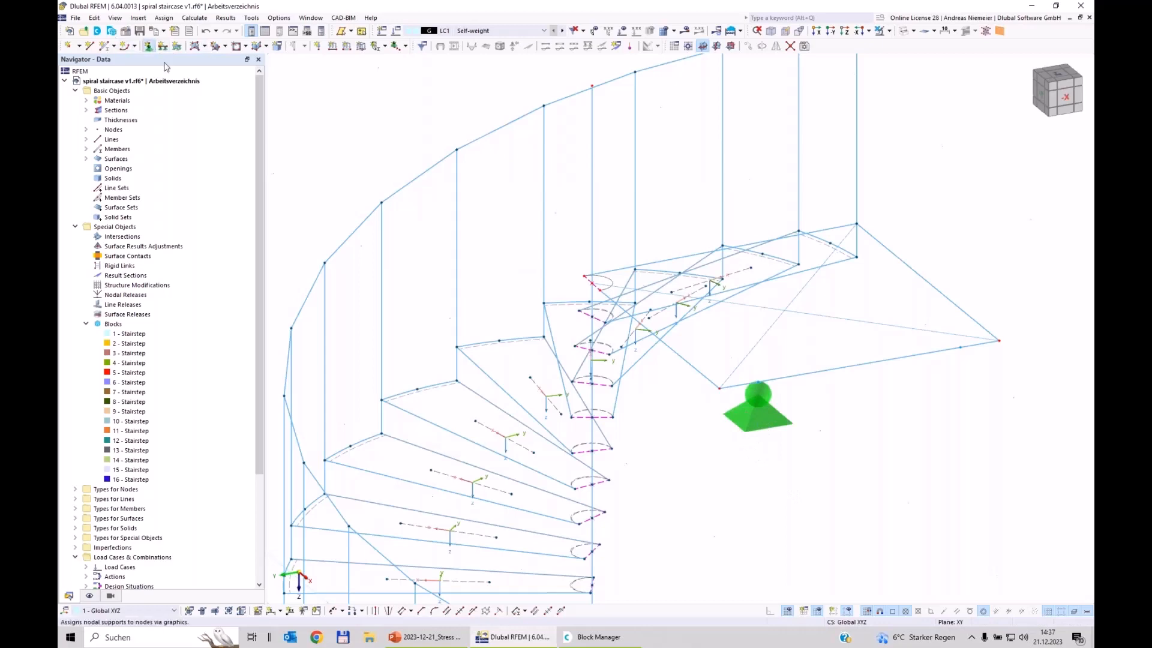
Create a nodal support with translation uY released and assign it to the other intermediate node on the landing's outer edge beam
{"action": "left_click", "coordinate": [149, 46]}
{"action": "left_click", "coordinate": [495, 259]}
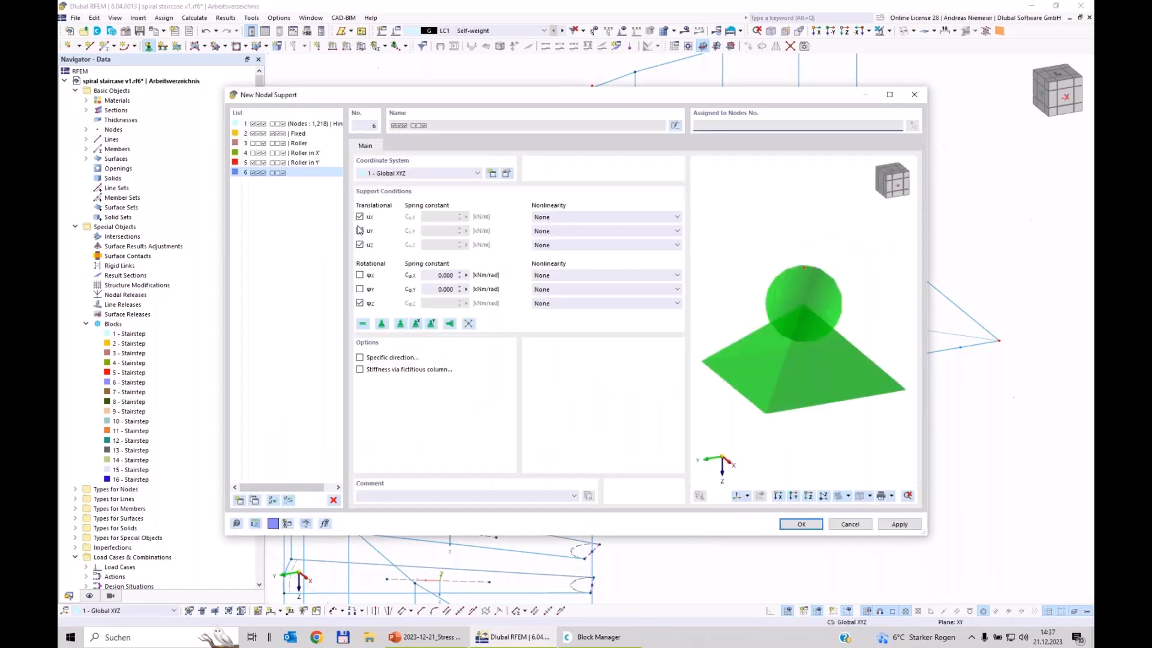
{"action": "left_click", "coordinate": [360, 231]}
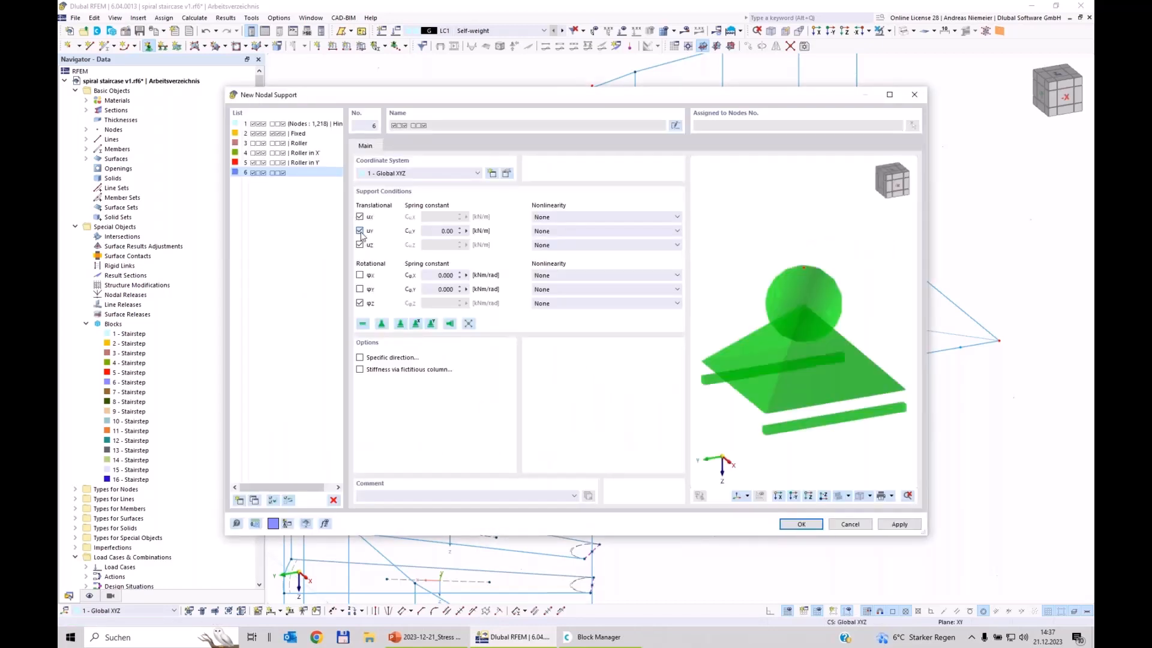
{"action": "left_click", "coordinate": [805, 521]}
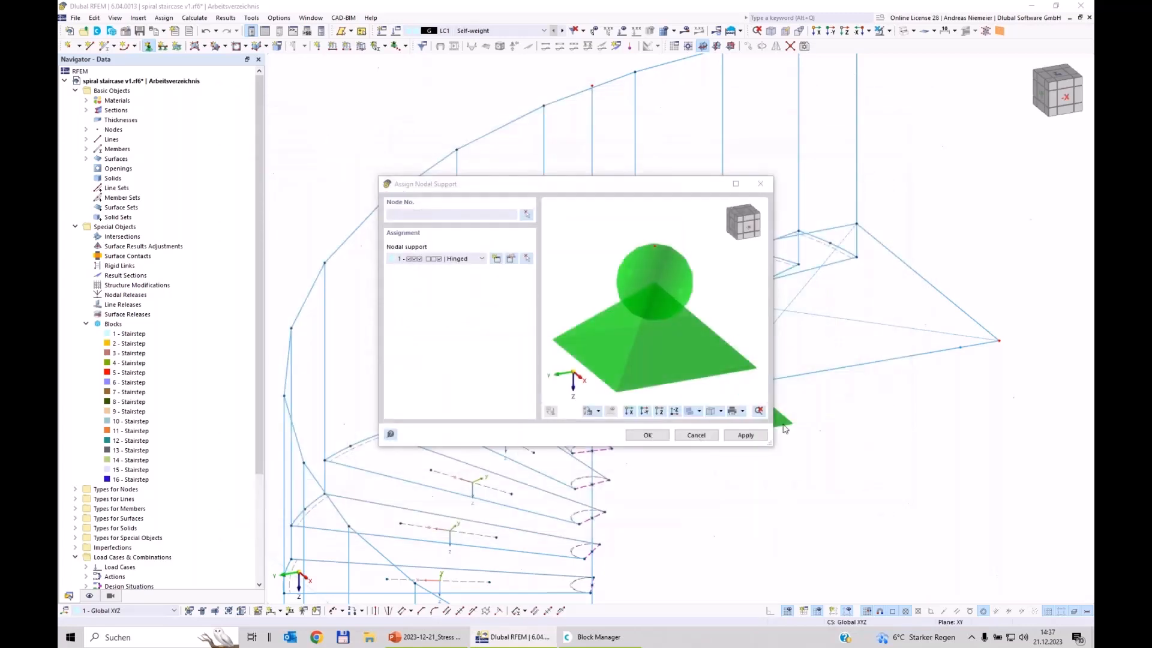
{"action": "left_click", "coordinate": [959, 346]}
{"action": "key", "text": "Escape"}
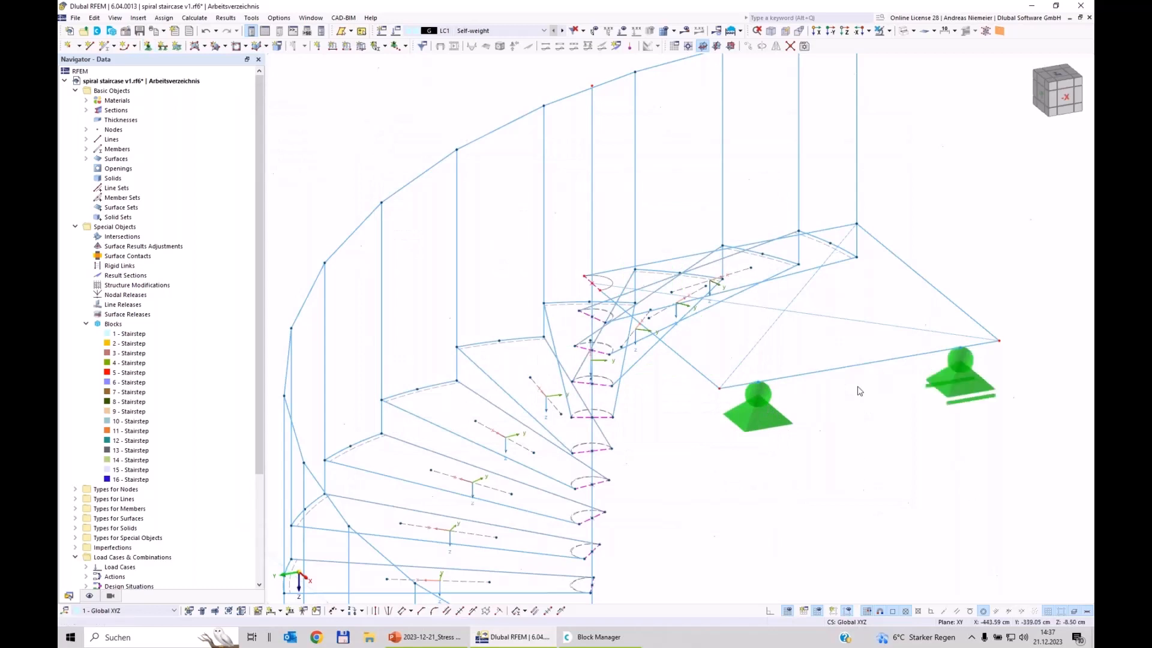
Examine the supported landing and staircase from several angles, in wireframe and in rendered solid display
{"action": "scroll", "coordinate": [859, 425], "scroll_direction": "down", "scroll_amount": 5}
{"action": "middle_click_drag", "start_coordinate": [860, 426], "coordinate": [650, 412]}
{"action": "middle_click_drag", "start_coordinate": [650, 413], "coordinate": [715, 398], "text": "ctrl"}
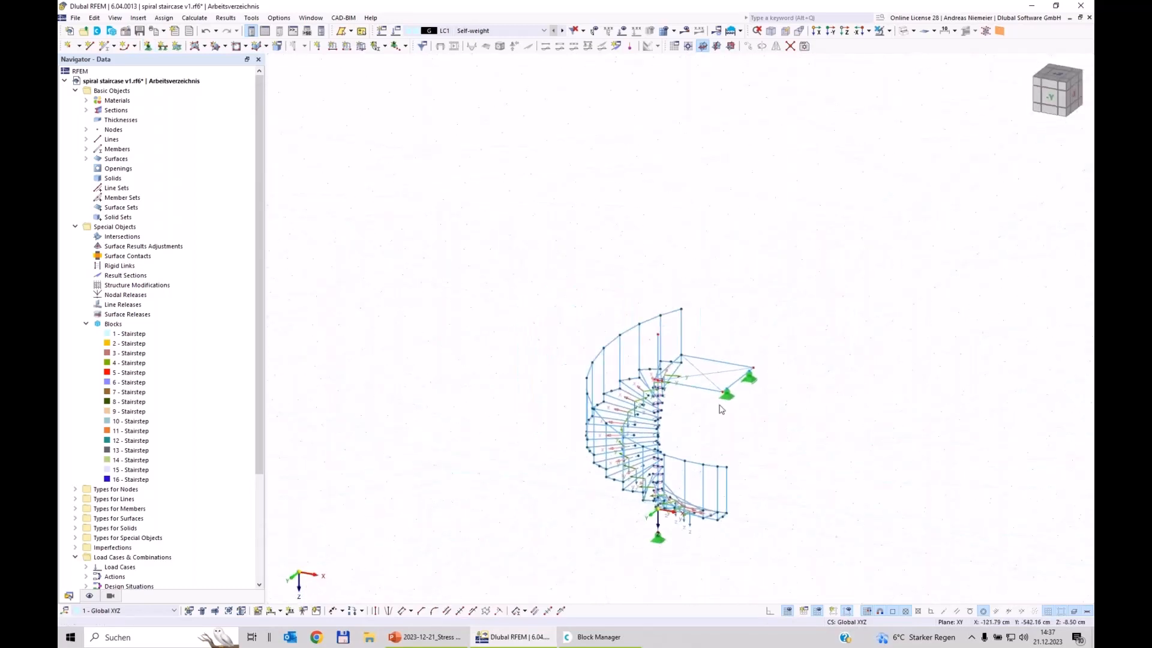
{"action": "scroll", "coordinate": [716, 408], "scroll_direction": "up", "scroll_amount": 5}
{"action": "middle_click_drag", "start_coordinate": [697, 455], "coordinate": [700, 484]}
{"action": "scroll", "coordinate": [700, 484], "scroll_direction": "down", "scroll_amount": 1}
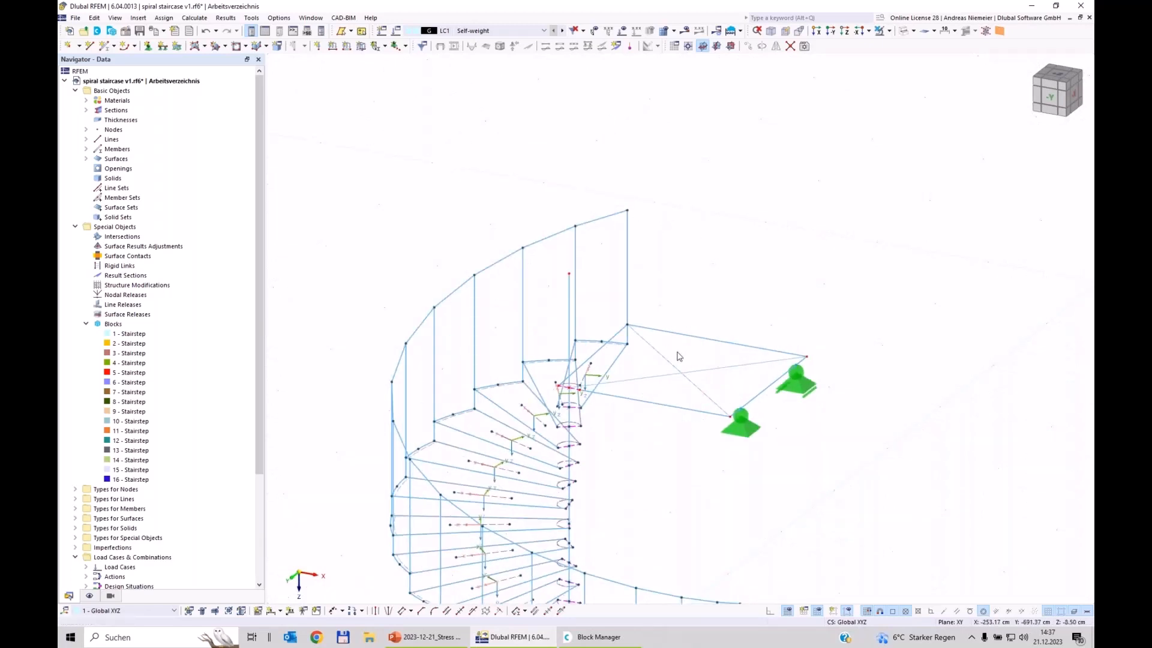
{"action": "left_click", "coordinate": [921, 33]}
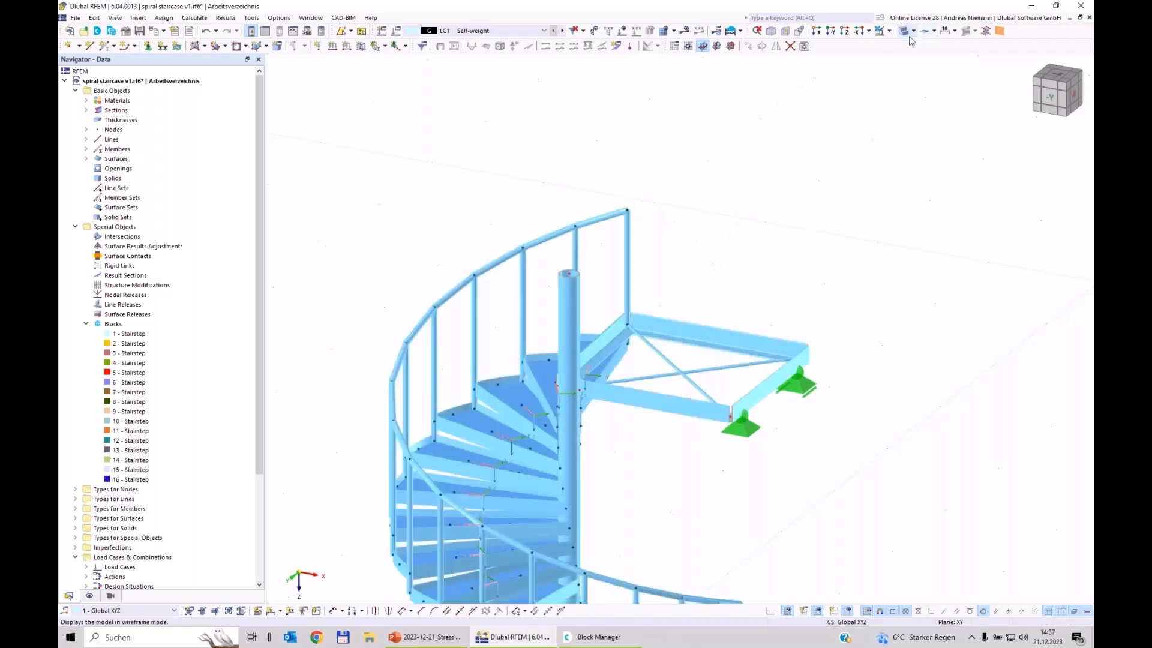
{"action": "middle_click_drag", "start_coordinate": [722, 280], "coordinate": [739, 210], "text": "ctrl"}
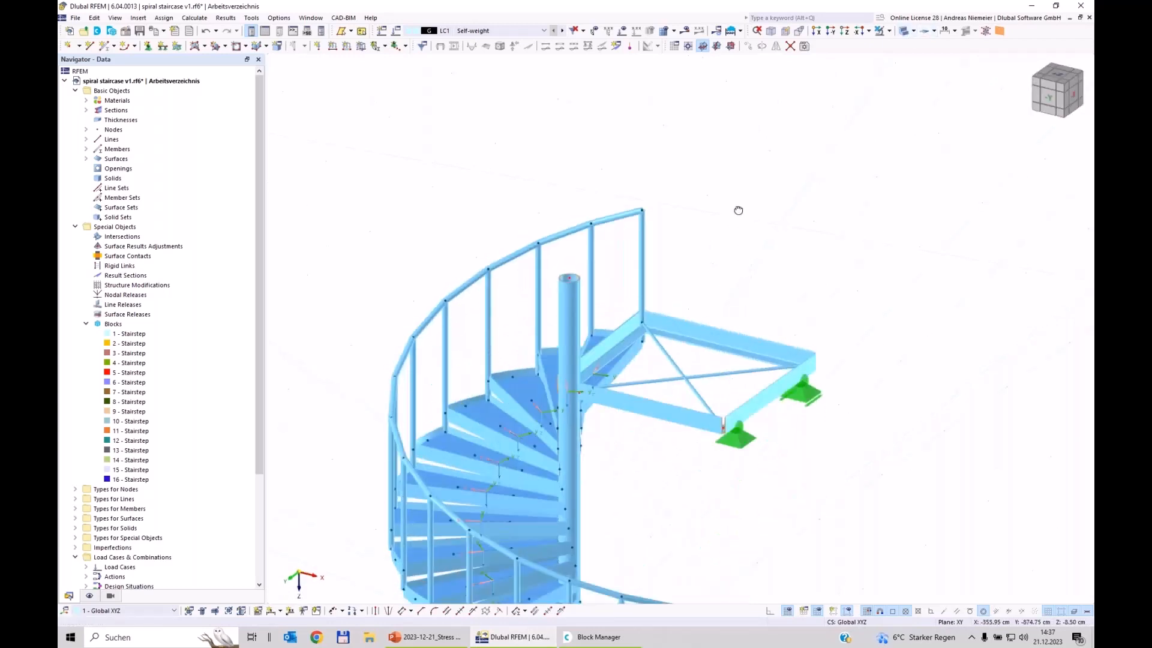
{"action": "left_click", "coordinate": [906, 31]}
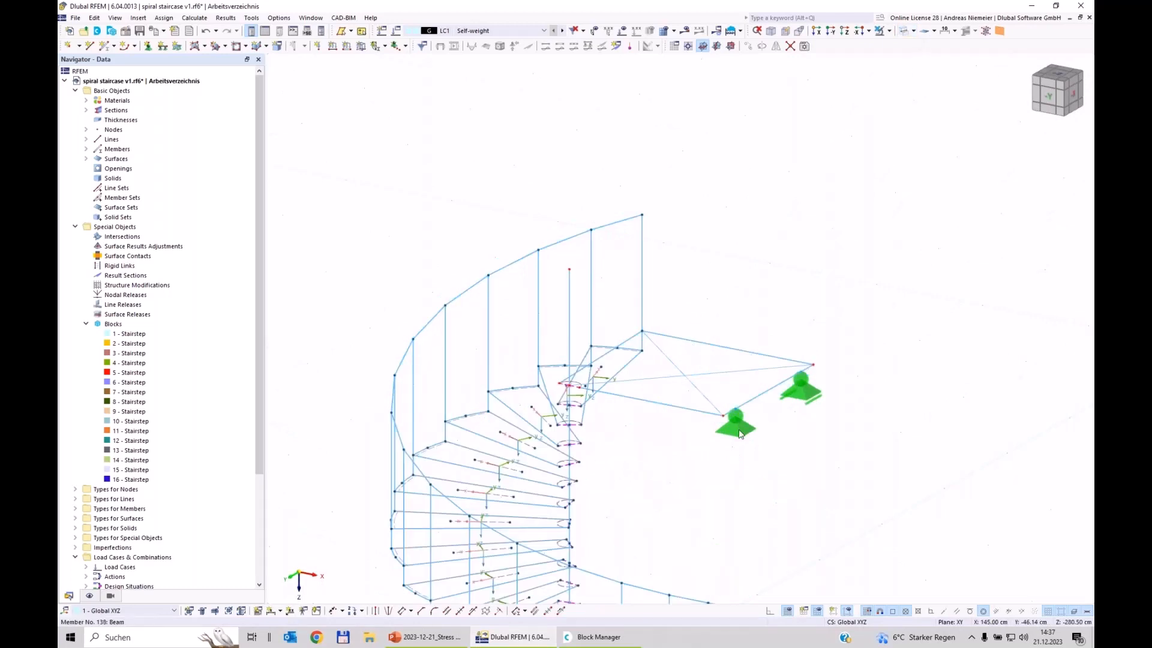
Define a new load transfer surface with the Isotropic | FEA load transfer direction and the surface weight option
{"action": "left_click", "coordinate": [204, 48]}
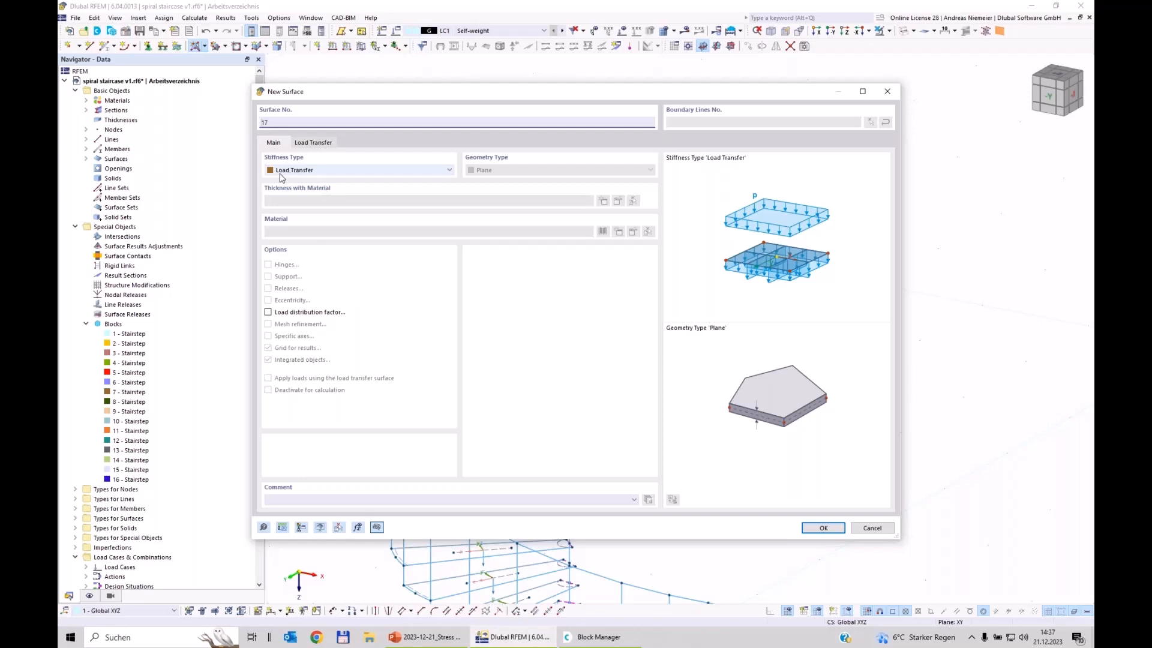
{"action": "left_click", "coordinate": [314, 143]}
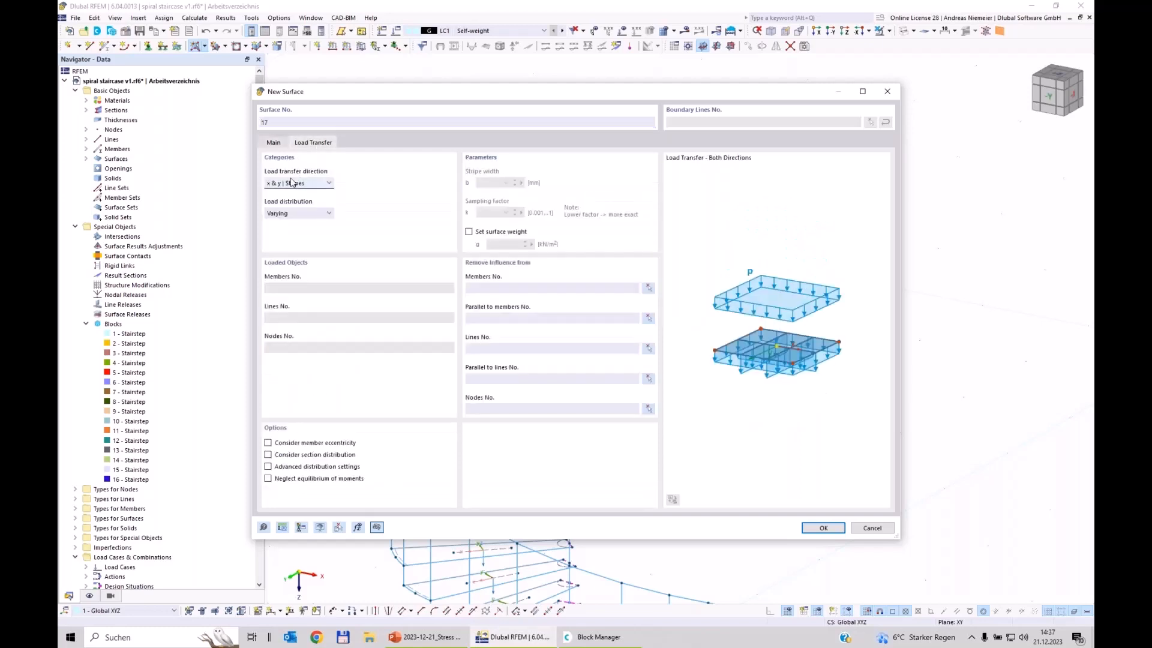
{"action": "left_click", "coordinate": [287, 183]}
{"action": "left_click", "coordinate": [284, 192]}
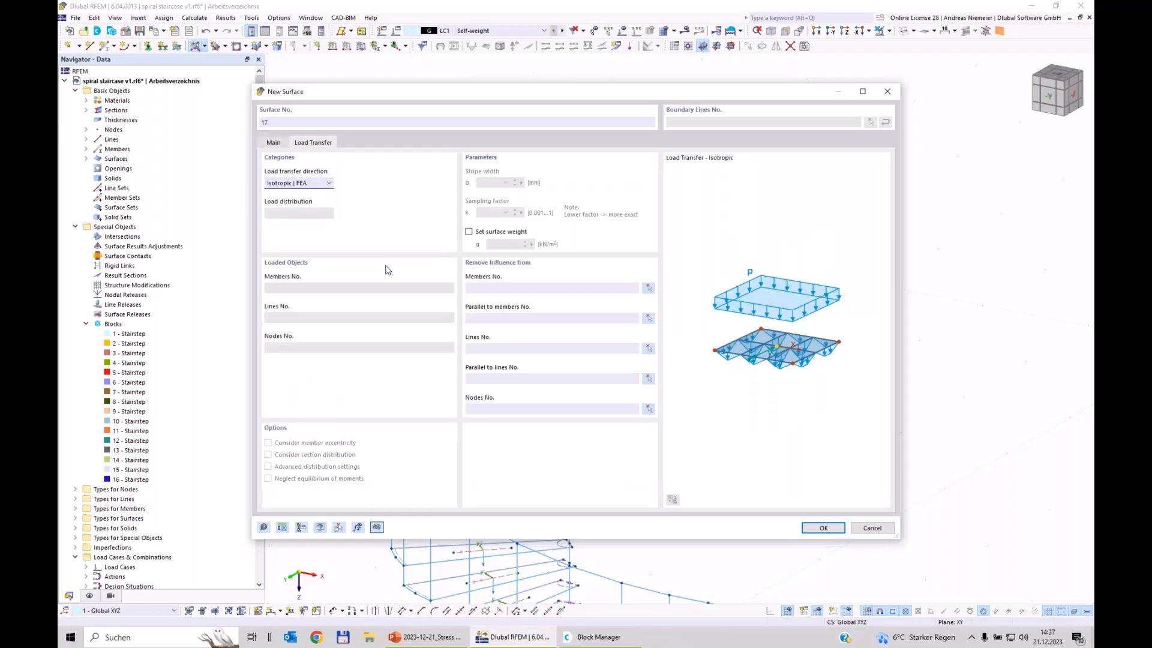
{"action": "left_click", "coordinate": [468, 232]}
{"action": "left_click", "coordinate": [823, 528]}
{"action": "left_click", "coordinate": [818, 528]}
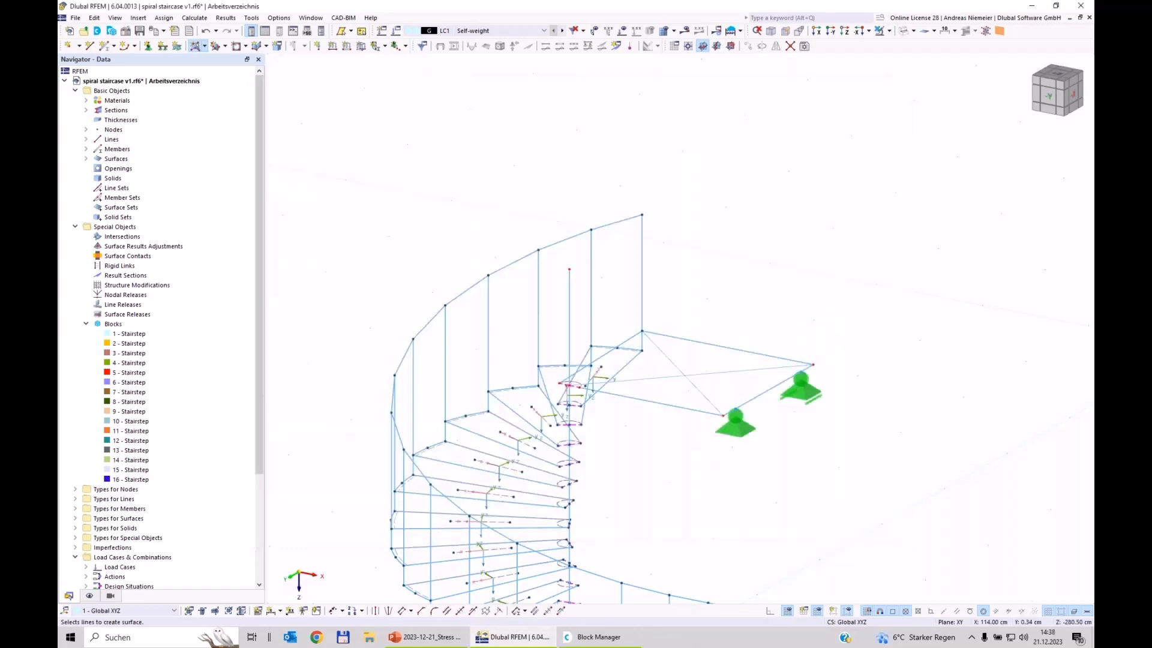
Create the load transfer surface on the landing by picking its boundary lines, including the short edges at the central column
{"action": "left_click", "coordinate": [689, 408]}
{"action": "scroll", "coordinate": [621, 344], "scroll_direction": "up", "scroll_amount": 3}
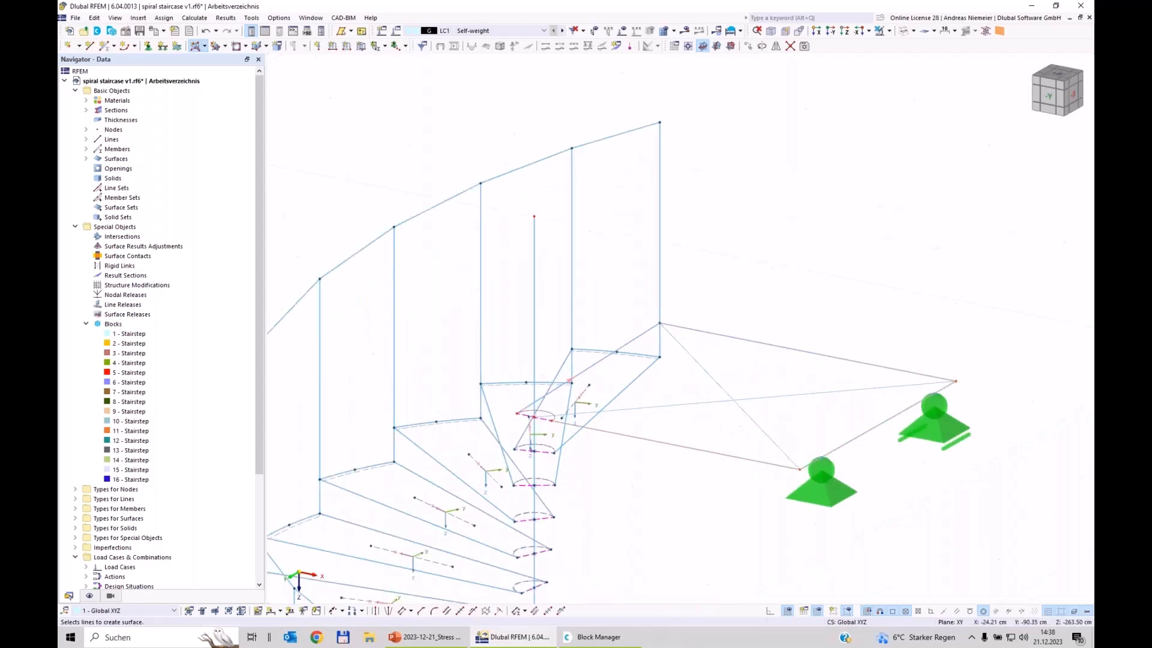
{"action": "scroll", "coordinate": [555, 407], "scroll_direction": "up", "scroll_amount": 3}
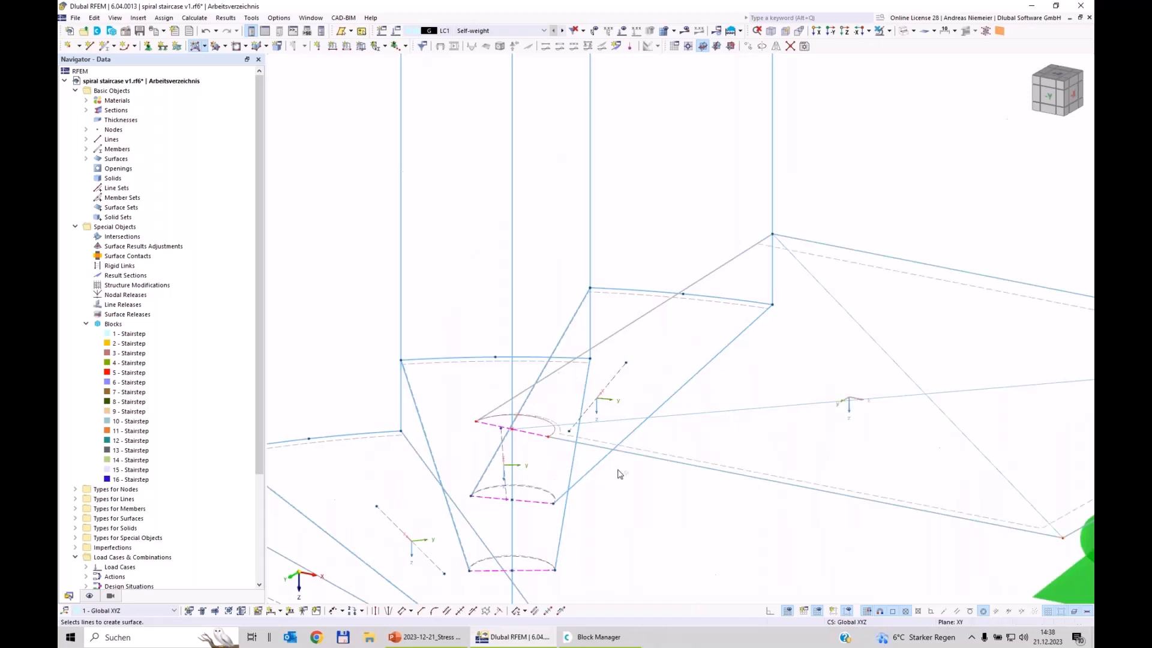
{"action": "scroll", "coordinate": [640, 482], "scroll_direction": "down", "scroll_amount": 3}
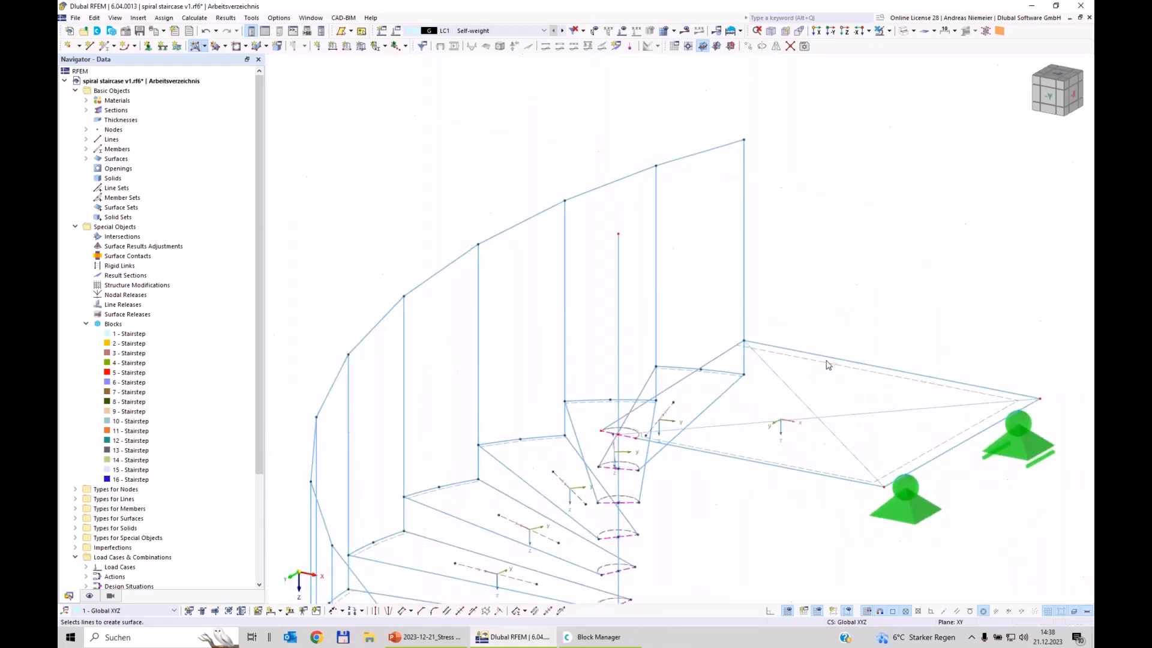
{"action": "key", "text": "Escape"}
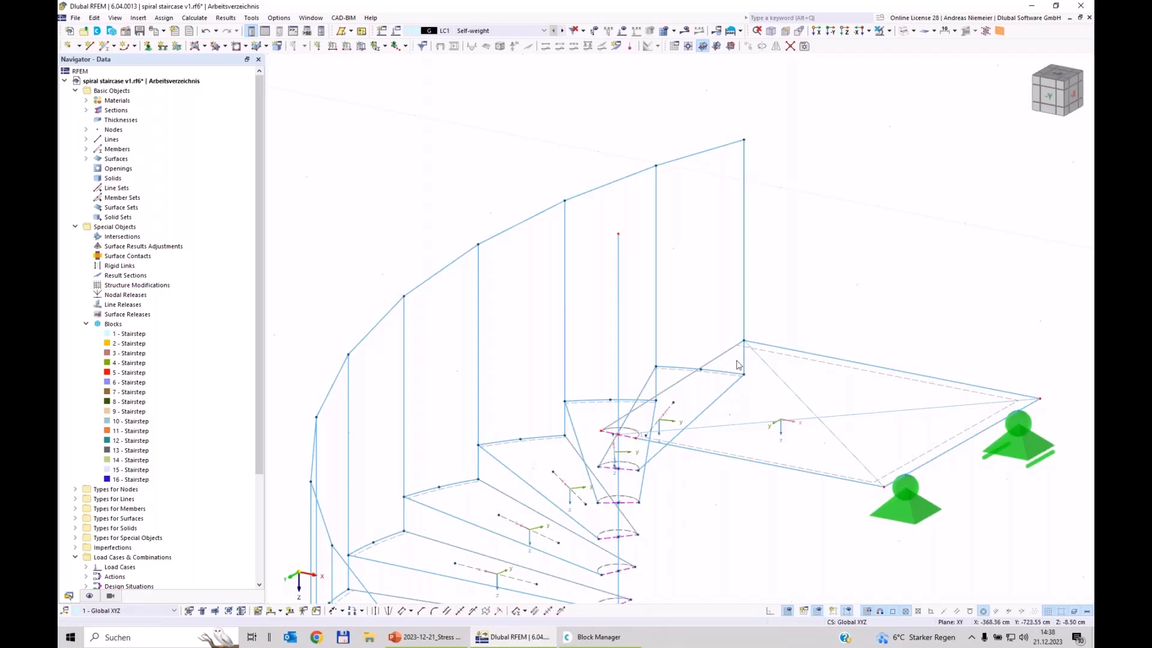
Copy the landing's outer corner nodes upward by the height of the railing post at the landing's stair-side corner
{"action": "middle_click_drag", "start_coordinate": [676, 156], "coordinate": [551, 150], "text": "ctrl"}
{"action": "scroll", "coordinate": [551, 150], "scroll_direction": "down", "scroll_amount": 1}
{"action": "scroll", "coordinate": [551, 150], "scroll_direction": "up", "scroll_amount": 3}
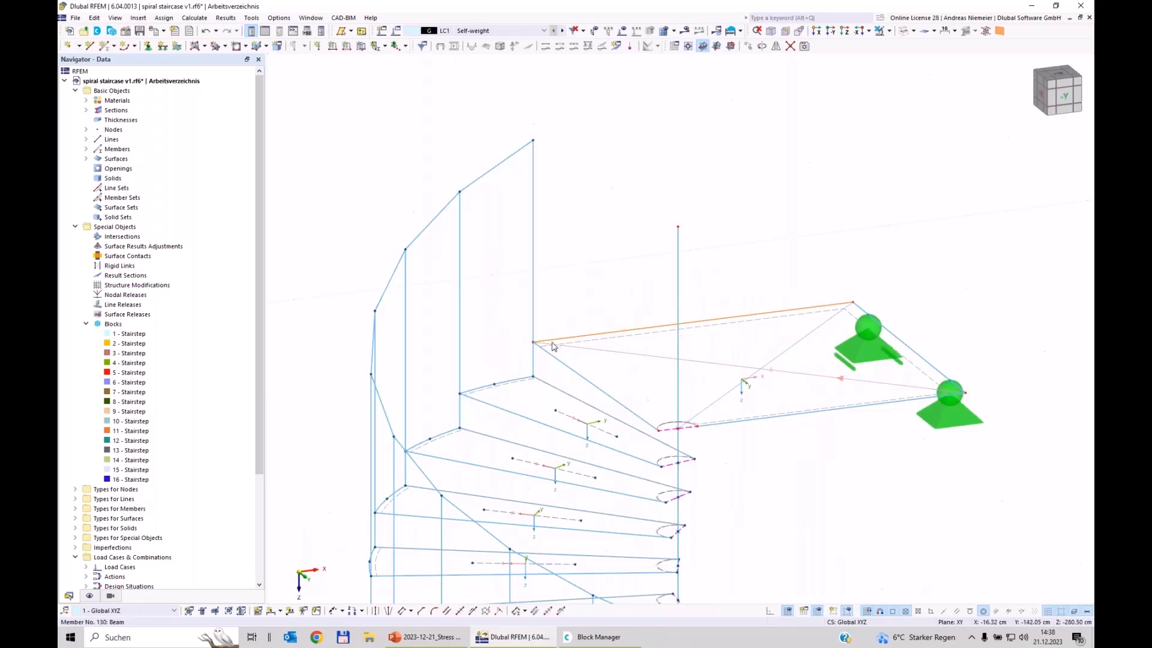
{"action": "left_click_drag", "start_coordinate": [824, 292], "coordinate": [873, 318]}
{"action": "left_click_drag", "start_coordinate": [538, 352], "coordinate": [533, 140]}
{"action": "left_click", "coordinate": [884, 487]}
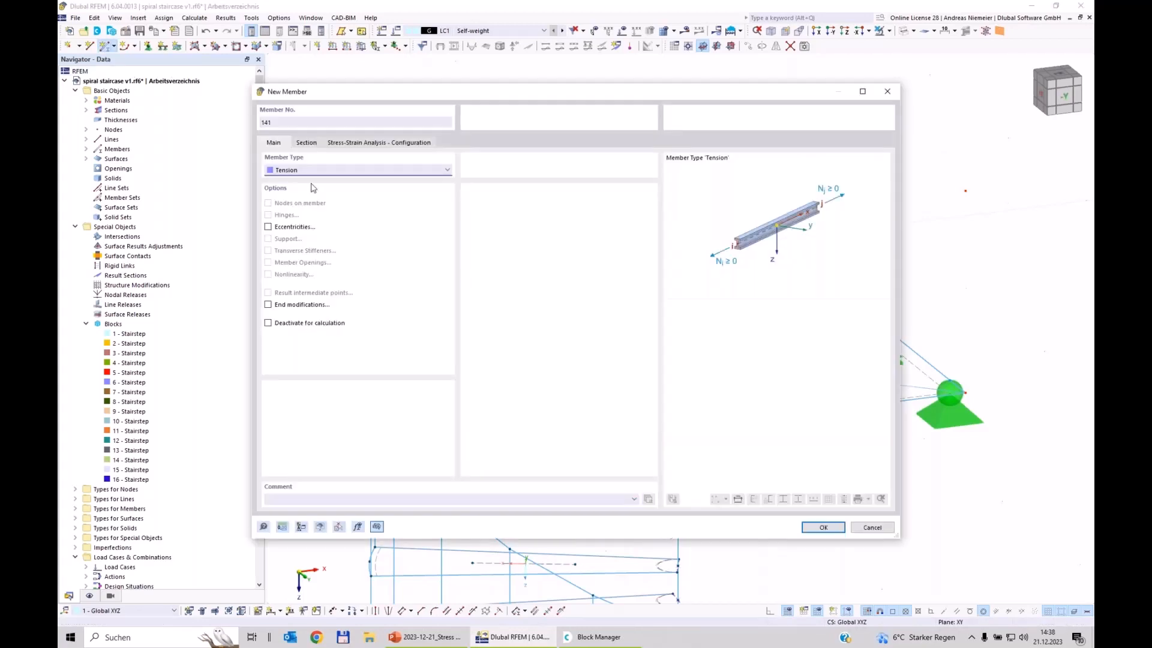
Set up a new member of type Beam with hinges enabled and section 37 - CHS 50x2.5 in S235
{"action": "left_click", "coordinate": [298, 170]}
{"action": "left_click", "coordinate": [294, 188]}
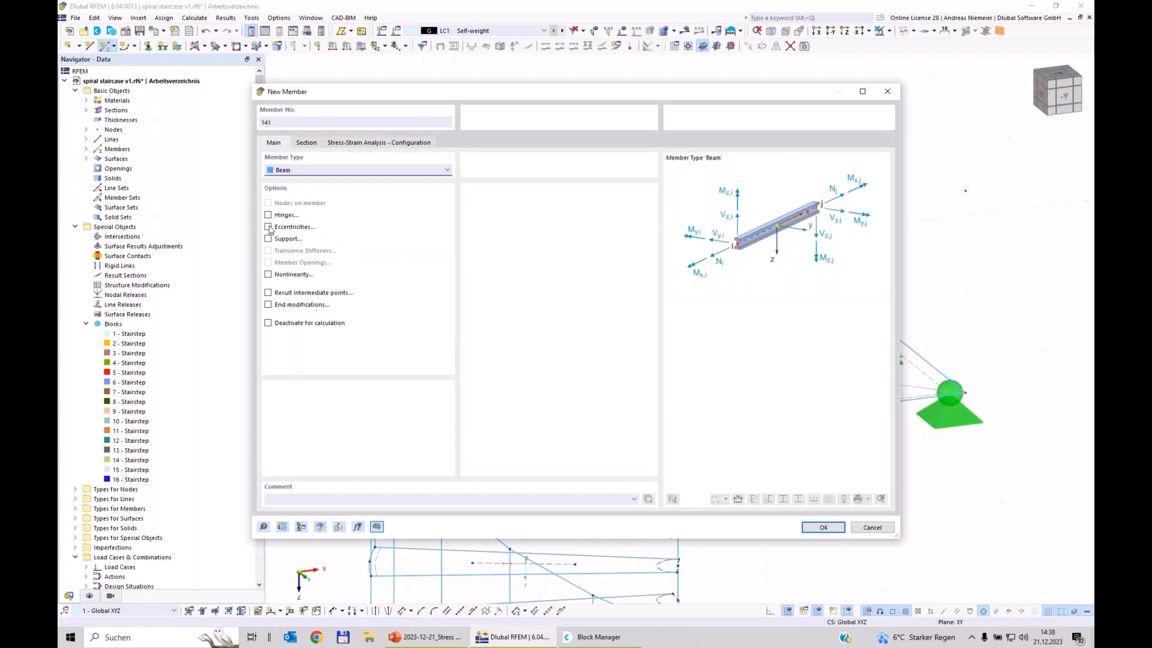
{"action": "left_click", "coordinate": [269, 215]}
{"action": "left_click", "coordinate": [311, 154]}
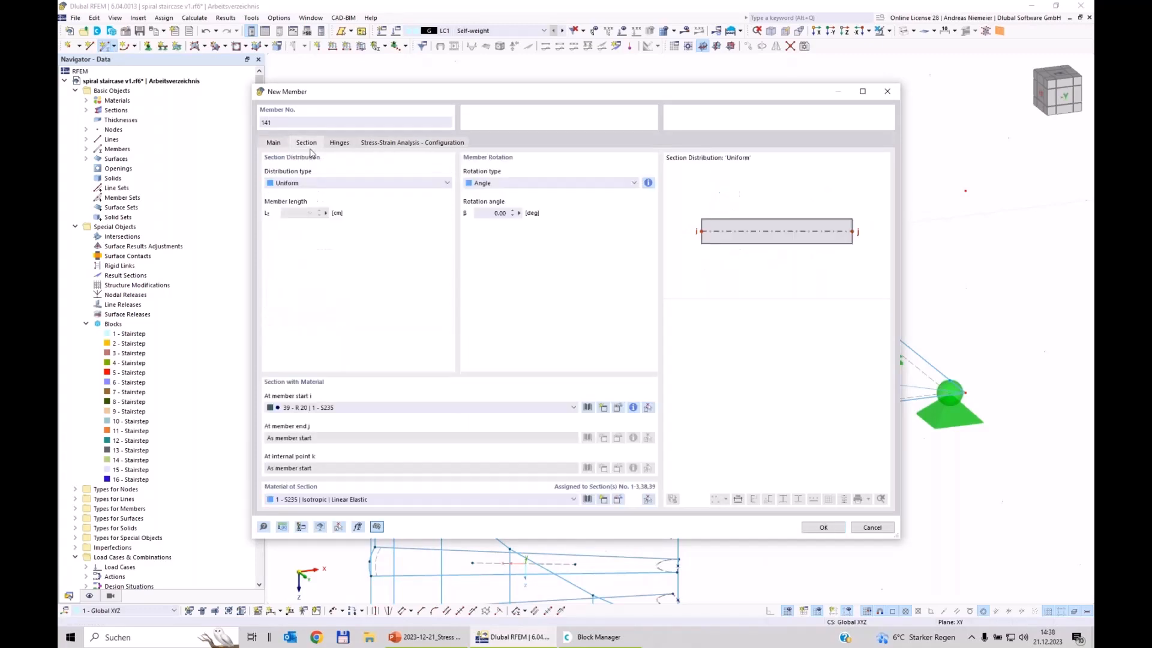
{"action": "left_click", "coordinate": [330, 409]}
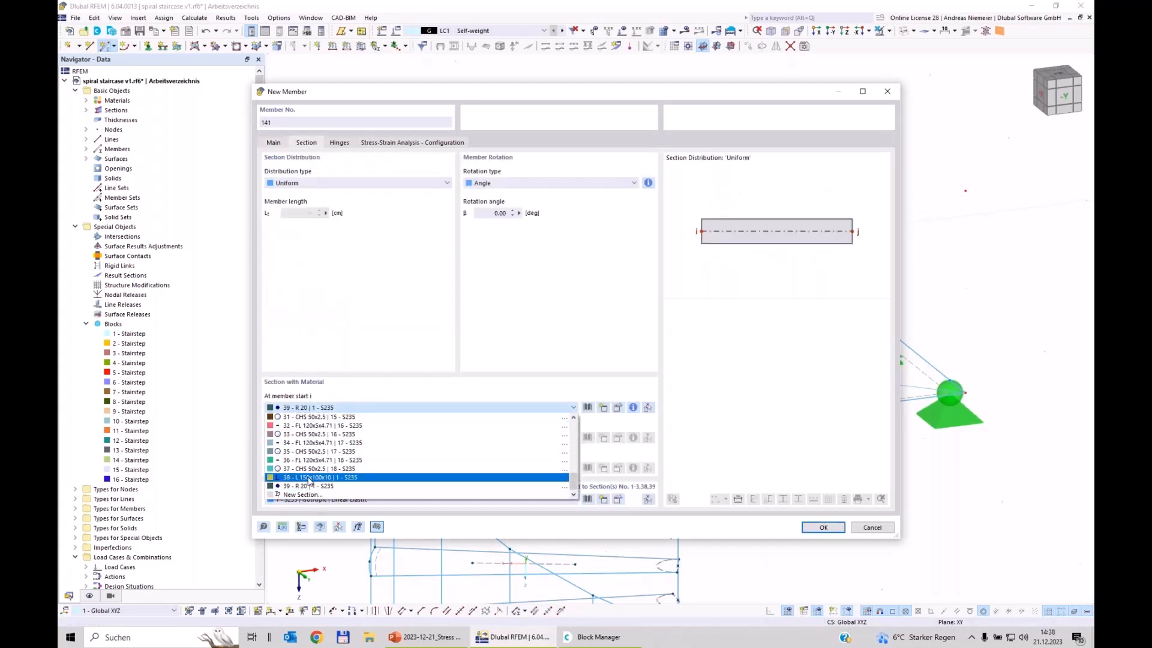
{"action": "left_click", "coordinate": [309, 468]}
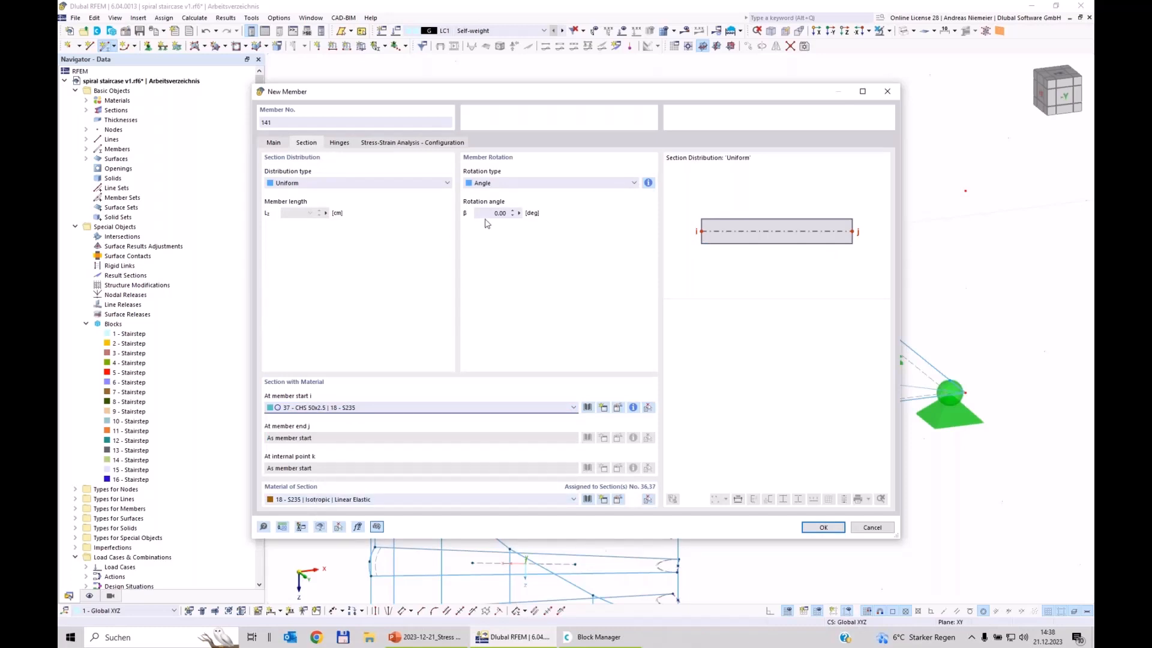
Create a start hinge for the new member in local xyz, releasing rotations φy and φz, and accept the member settings
{"action": "left_click", "coordinate": [340, 144]}
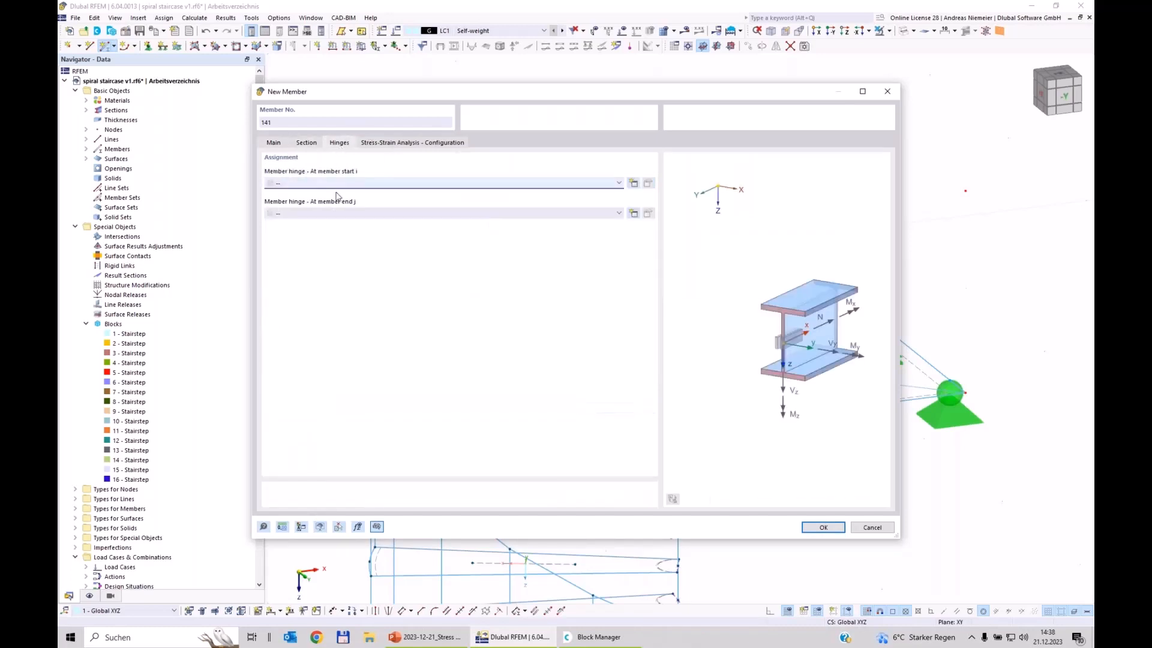
{"action": "left_click", "coordinate": [618, 183]}
{"action": "left_click", "coordinate": [408, 205]}
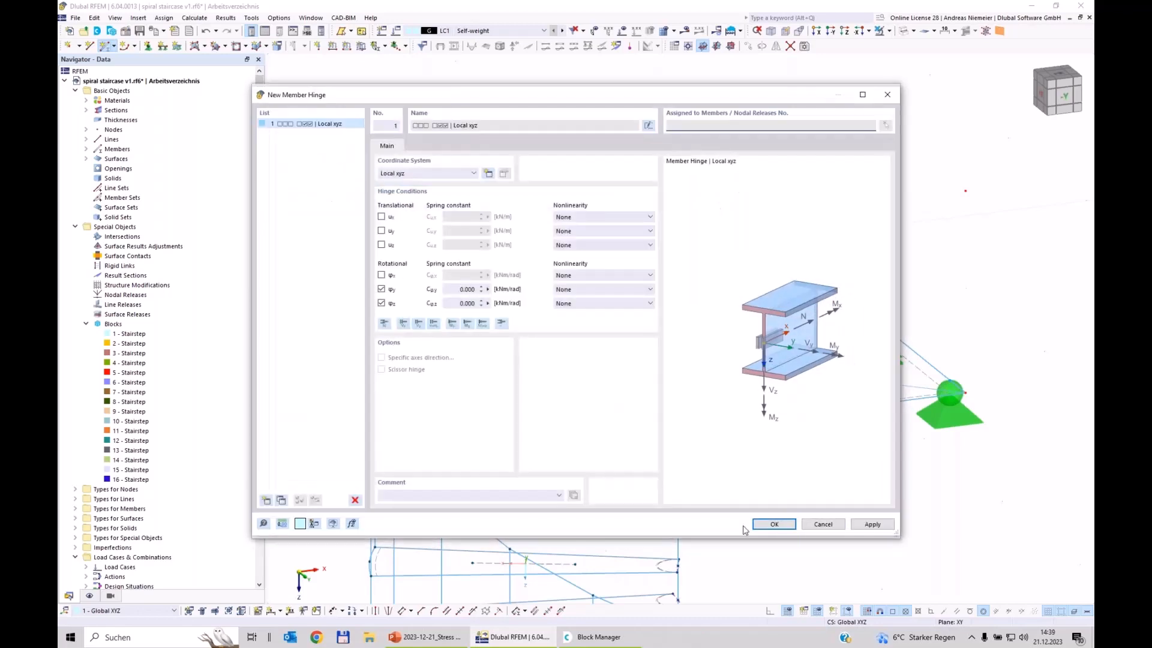
{"action": "left_click", "coordinate": [782, 525]}
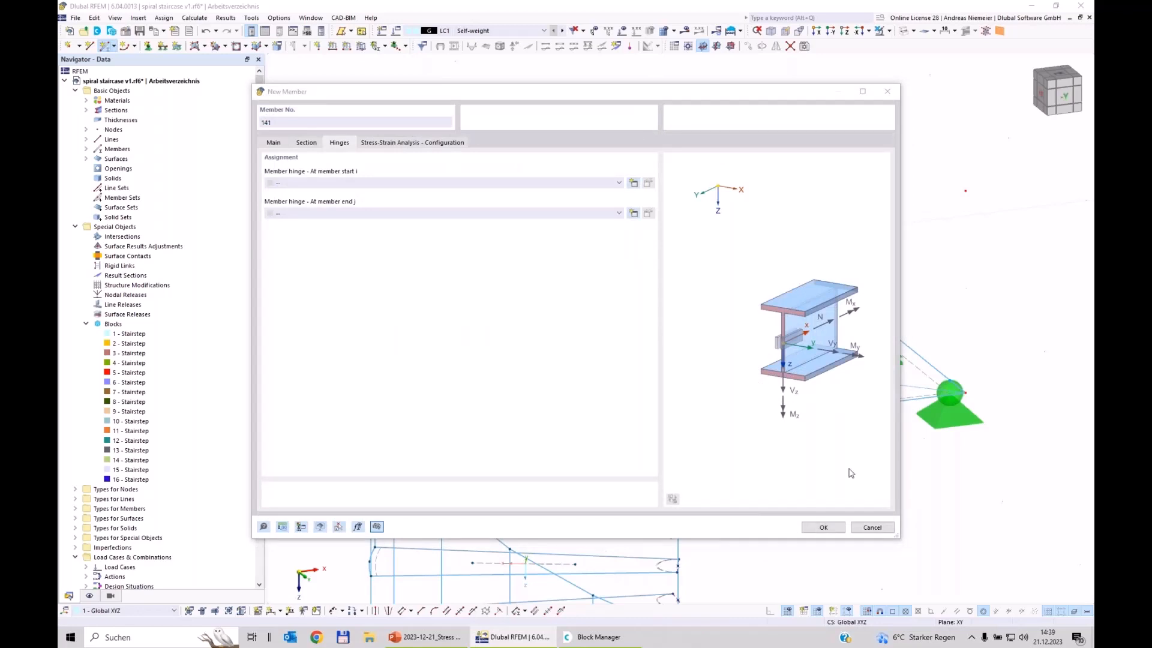
{"action": "left_click", "coordinate": [823, 527]}
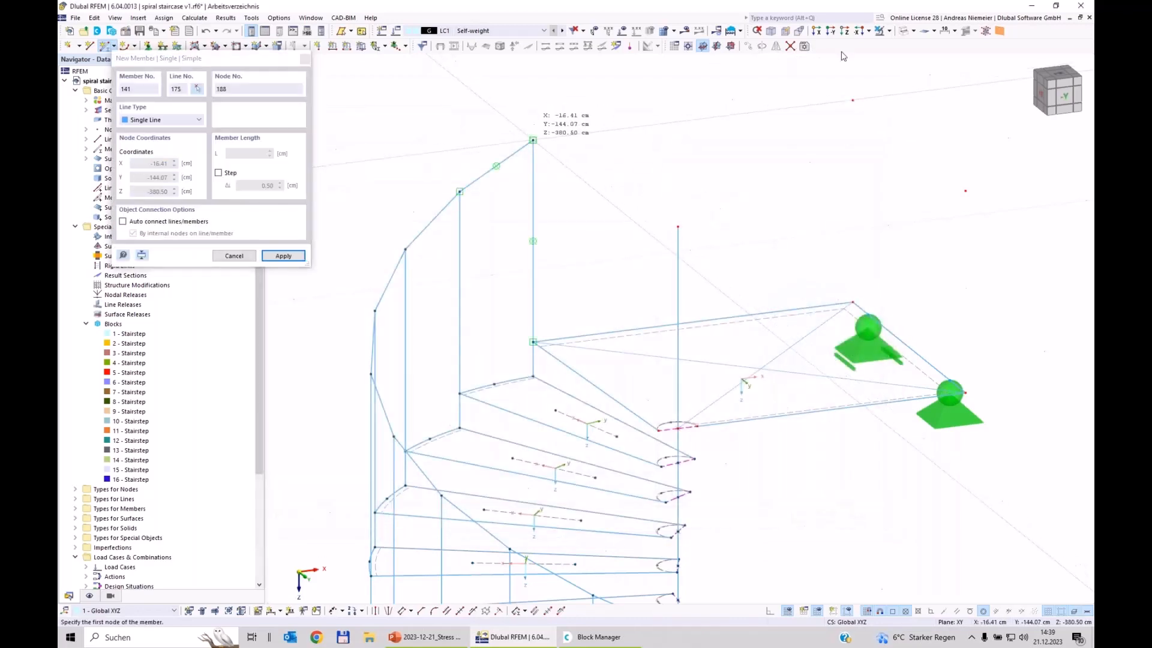
Draw two railing members, from the last stair railing post's top and the central column's top to the nodes above the landing's outer corners
{"action": "left_click", "coordinate": [533, 140]}
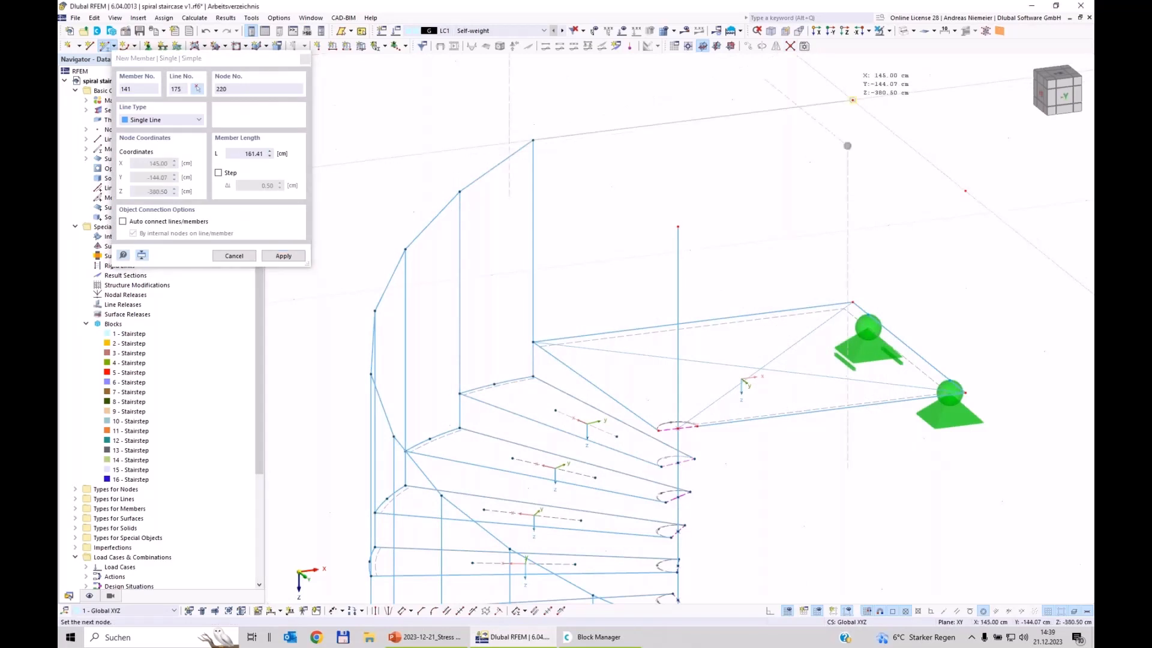
{"action": "left_click", "coordinate": [862, 327]}
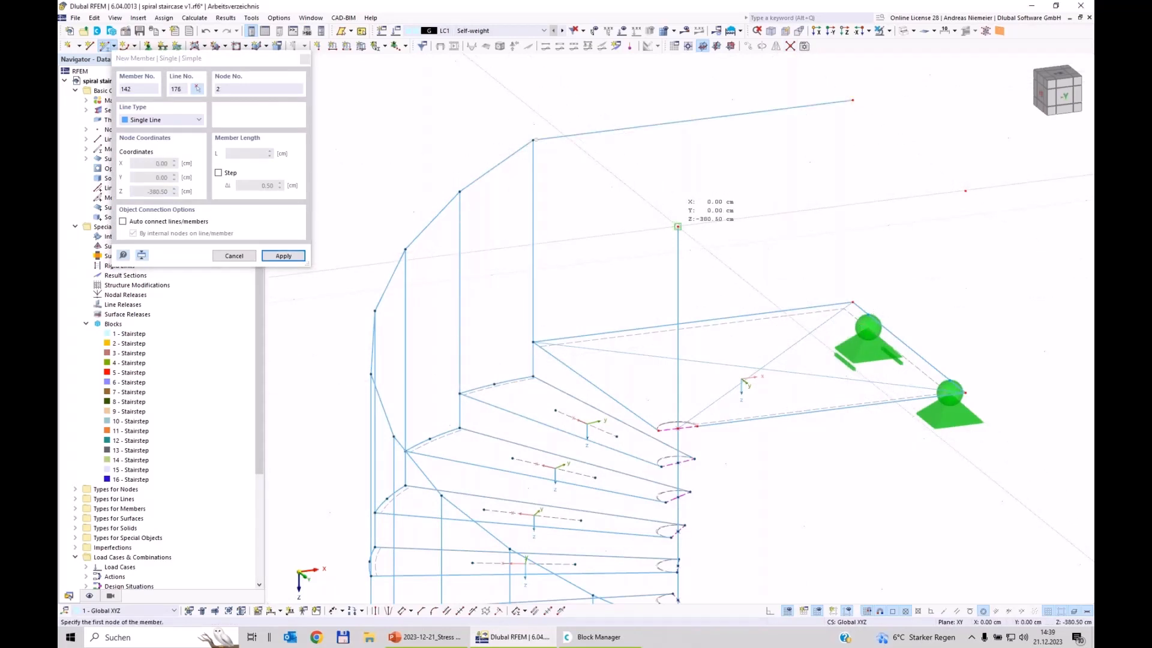
{"action": "left_click", "coordinate": [677, 226]}
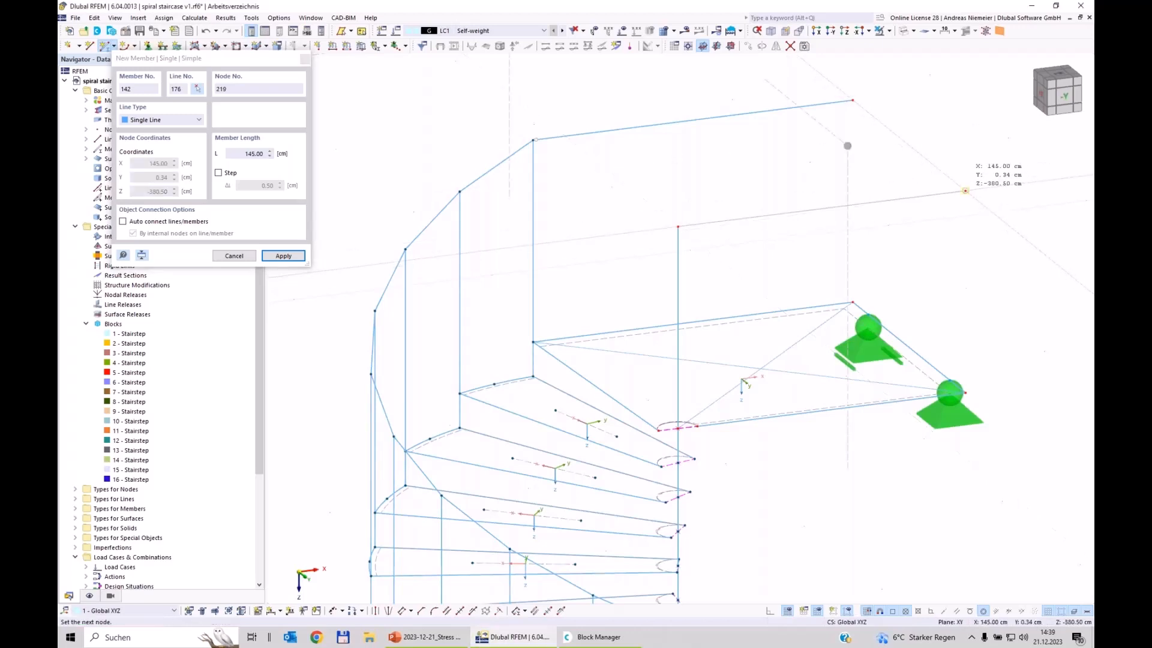
{"action": "left_click", "coordinate": [965, 191]}
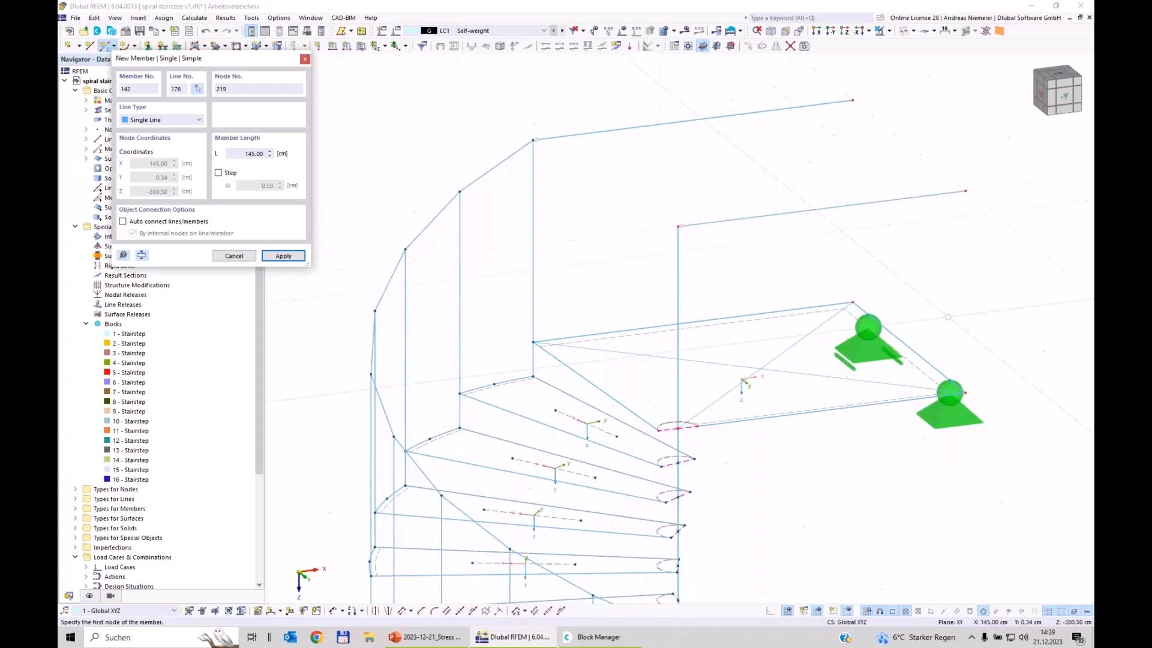
{"action": "key", "text": "Escape"}
{"action": "scroll", "coordinate": [677, 216], "scroll_direction": "down", "scroll_amount": 1}
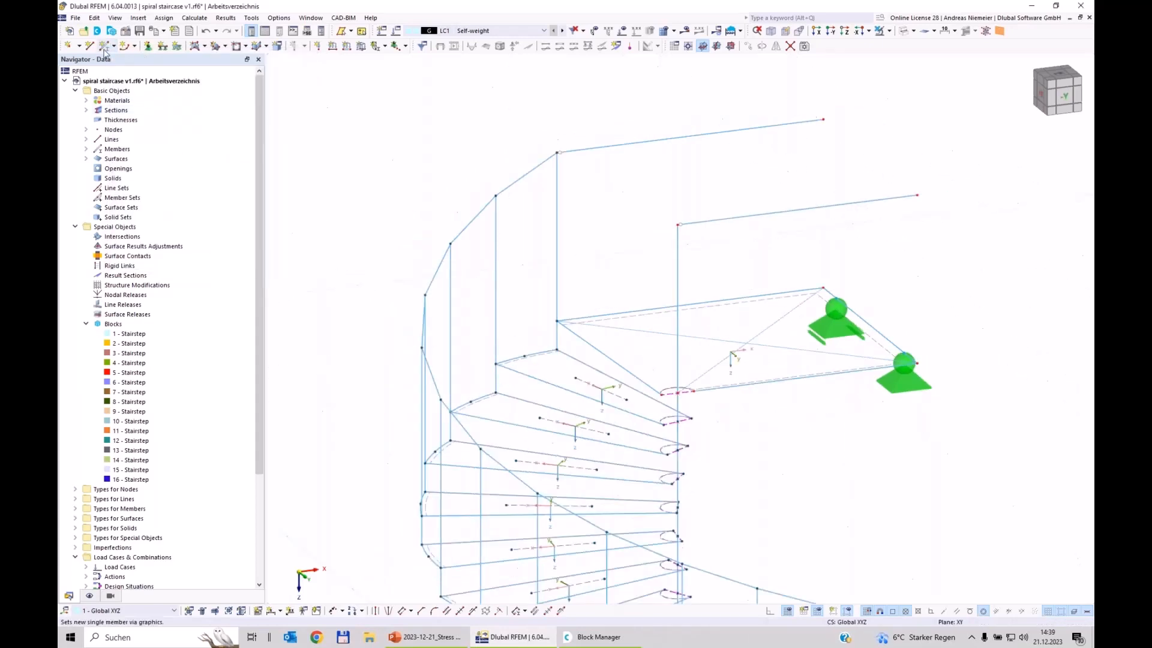
Create a nodal support fixing uX, uY, uZ and φX with φY and φZ free, and assign it to both outer railing end nodes
{"action": "left_click", "coordinate": [148, 47]}
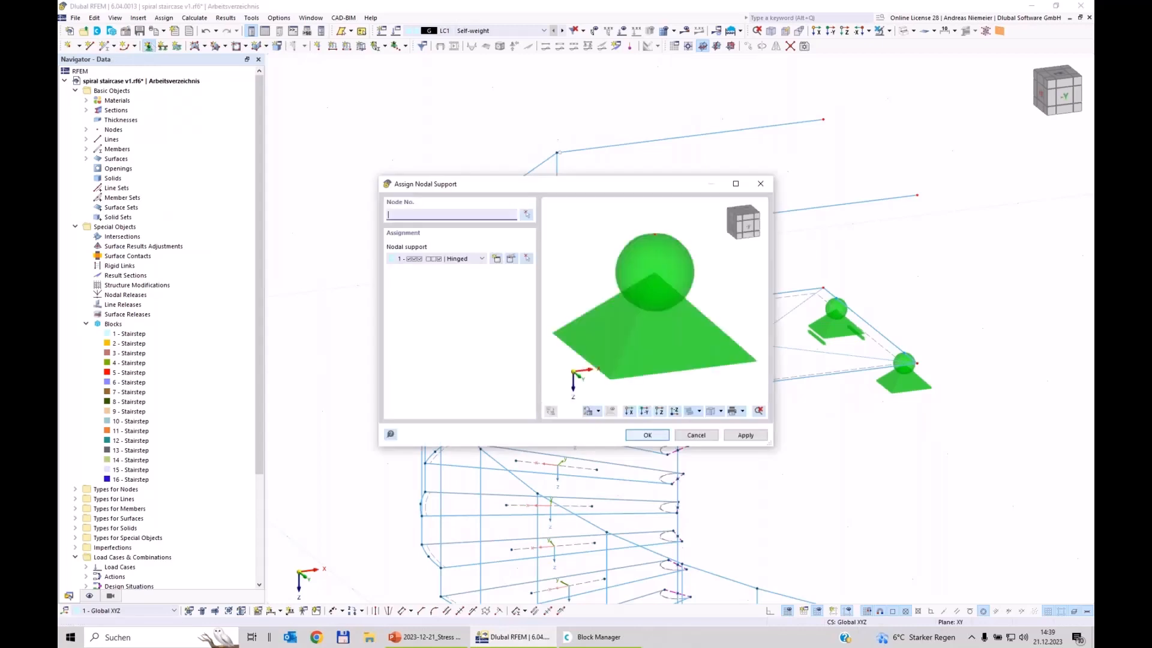
{"action": "left_click", "coordinate": [497, 260]}
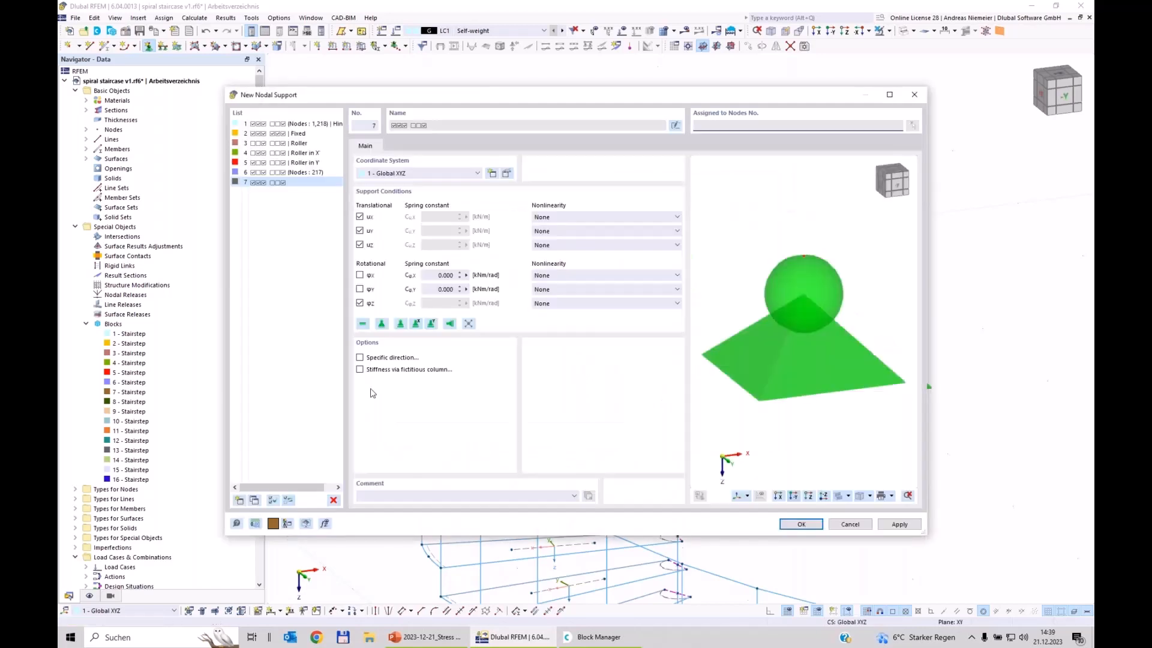
{"action": "left_click", "coordinate": [359, 274]}
{"action": "left_click", "coordinate": [360, 303]}
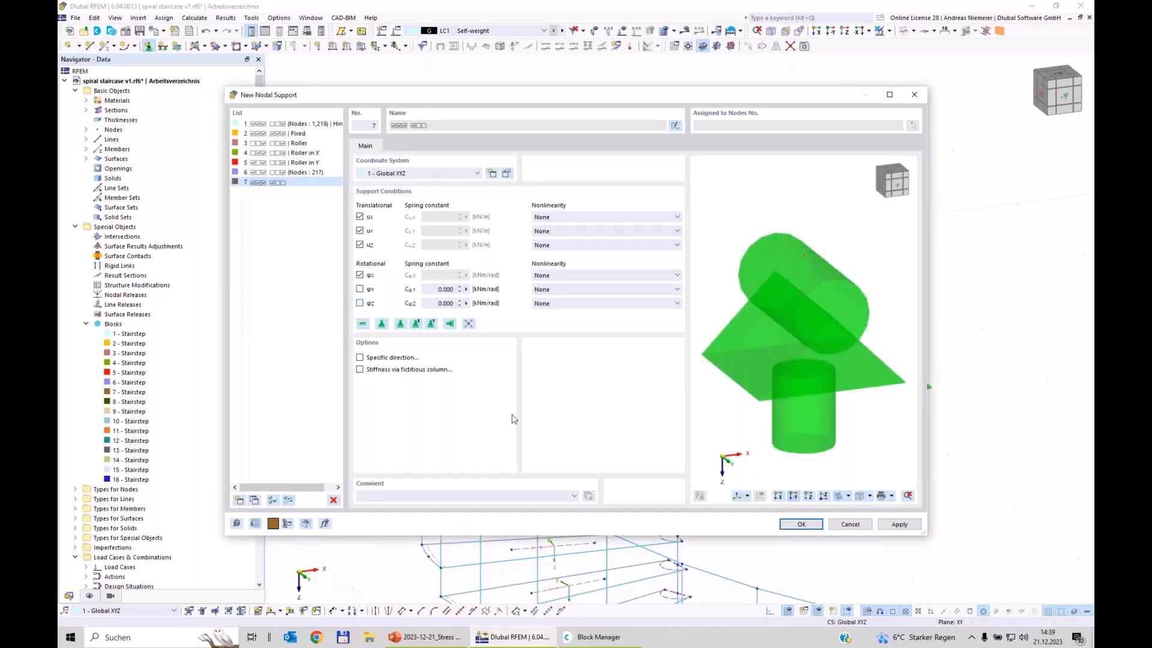
{"action": "left_click", "coordinate": [800, 524]}
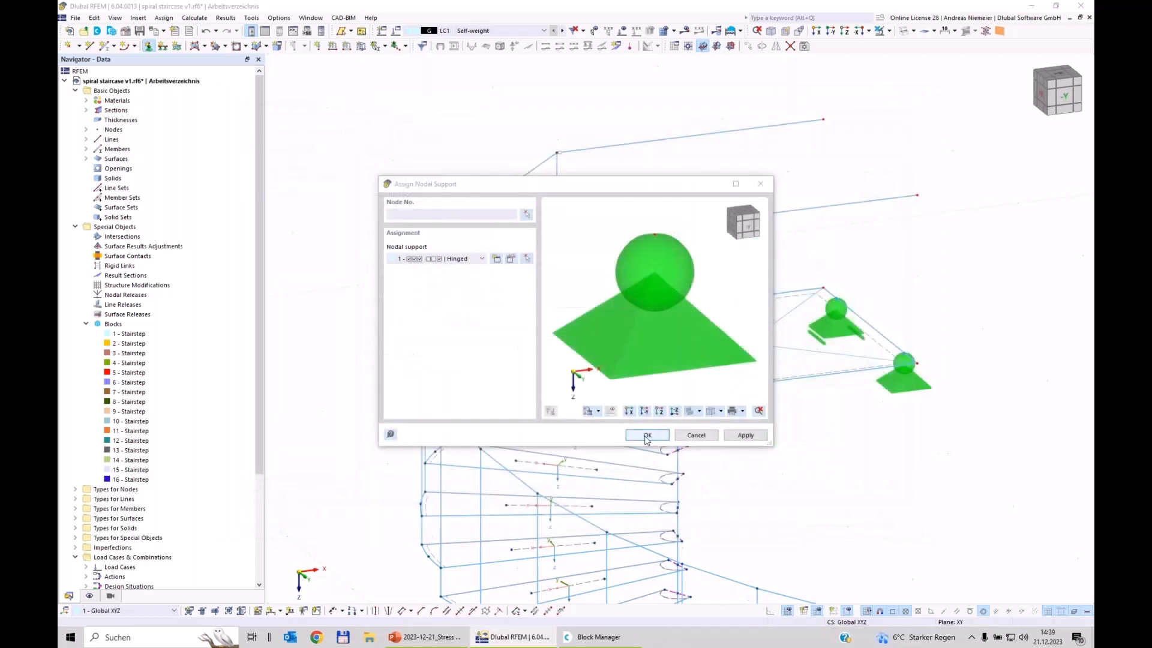
{"action": "left_click", "coordinate": [688, 436]}
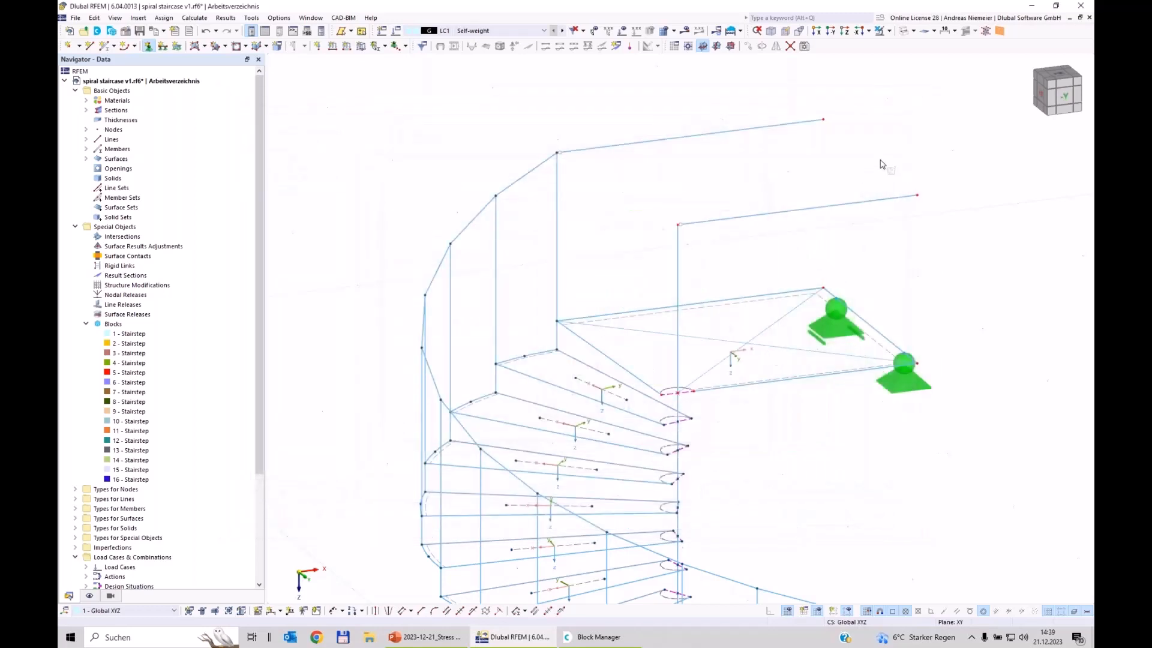
{"action": "left_click_drag", "start_coordinate": [793, 85], "coordinate": [995, 247]}
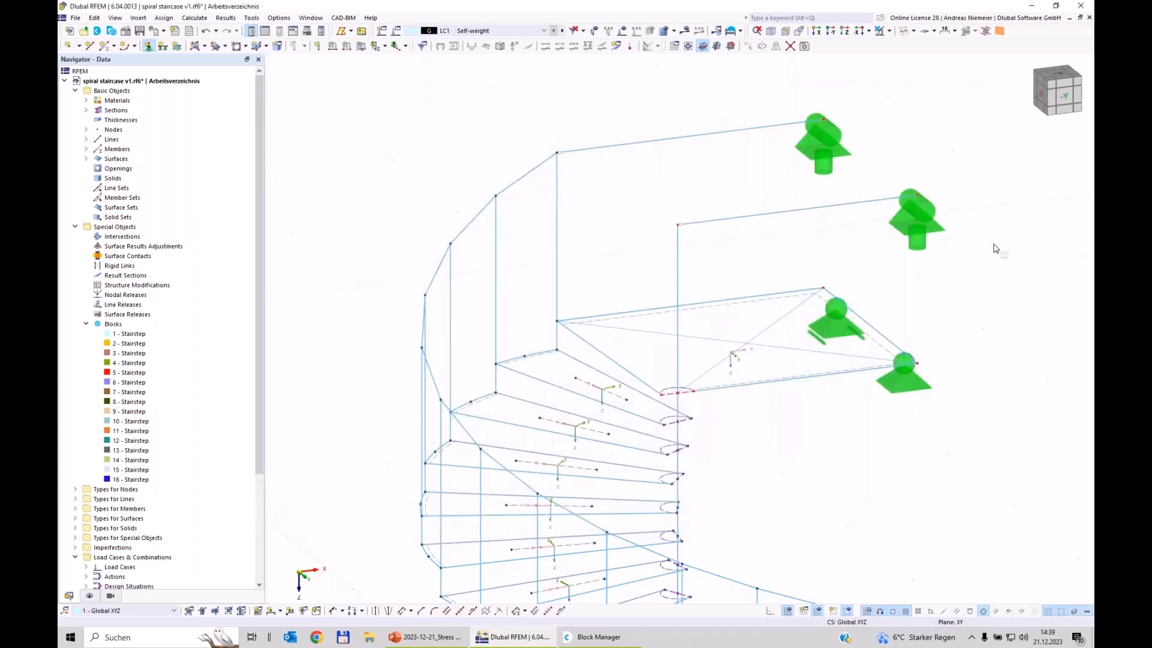
{"action": "key", "text": "Escape"}
Turn on the display of the member axis systems x, y, z
{"action": "scroll", "coordinate": [987, 249], "scroll_direction": "down", "scroll_amount": 3}
{"action": "right_click", "coordinate": [920, 355]}
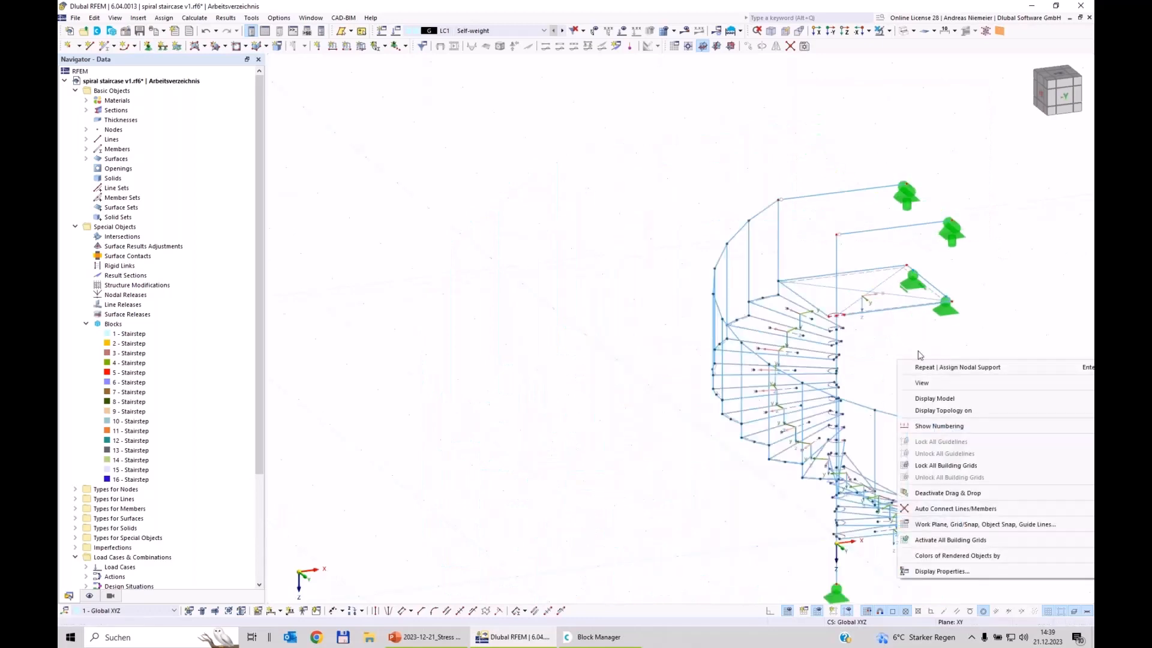
{"action": "left_click", "coordinate": [891, 343]}
{"action": "middle_click_drag", "start_coordinate": [948, 356], "coordinate": [804, 354]}
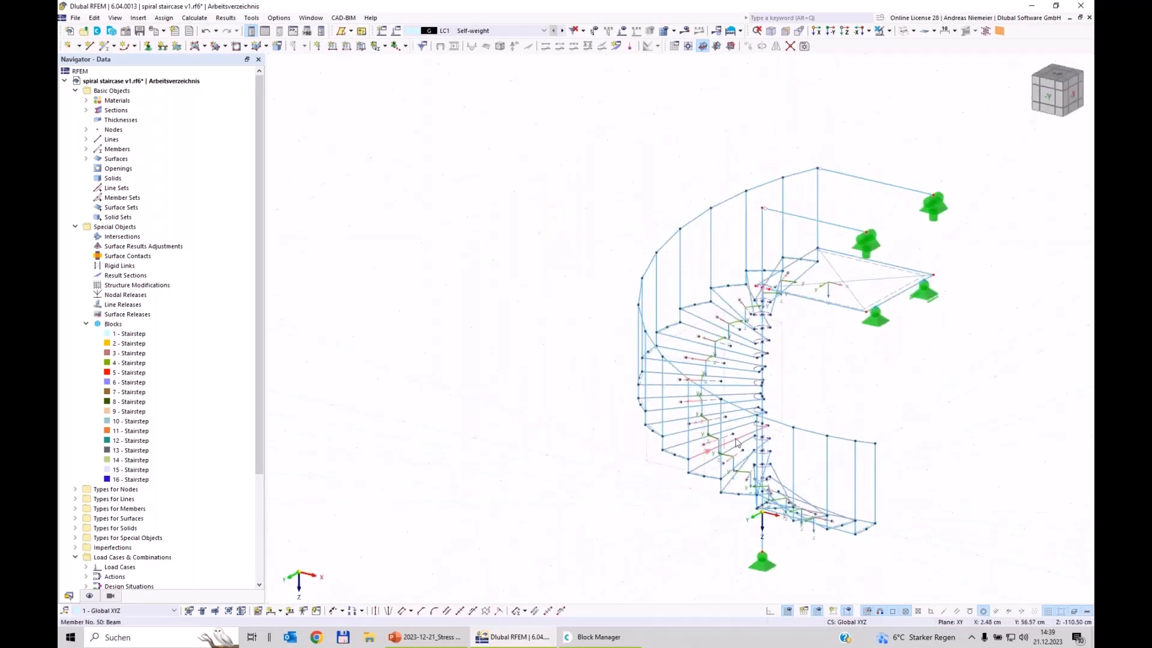
{"action": "left_click", "coordinate": [90, 596]}
{"action": "left_click", "coordinate": [97, 149]}
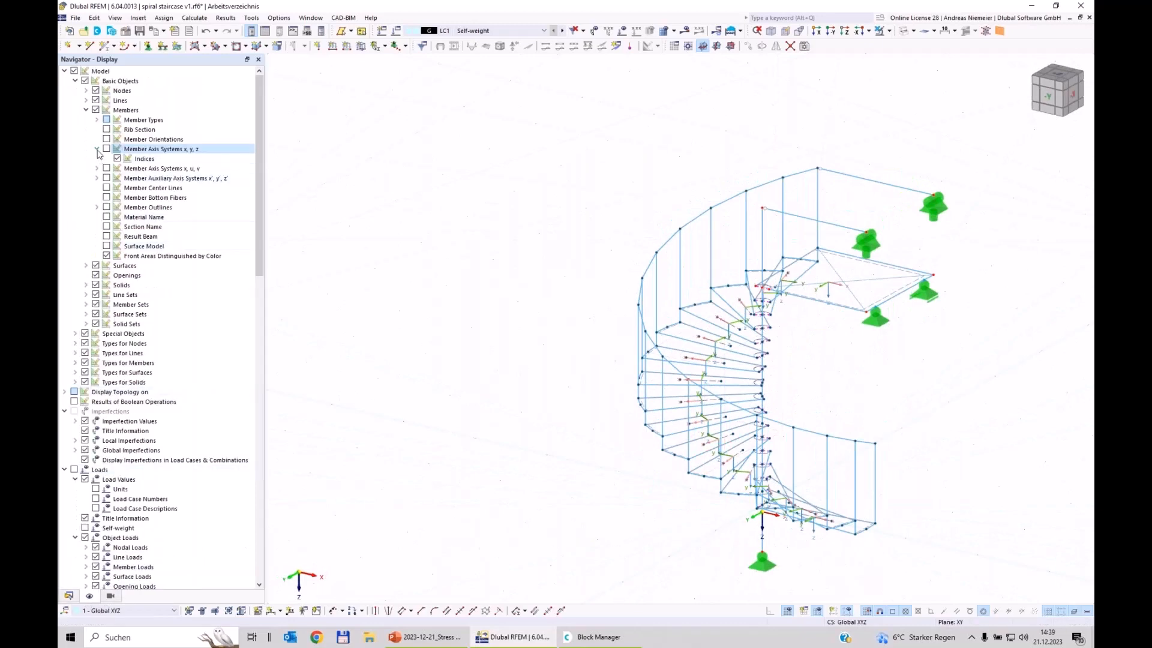
{"action": "left_click", "coordinate": [96, 149]}
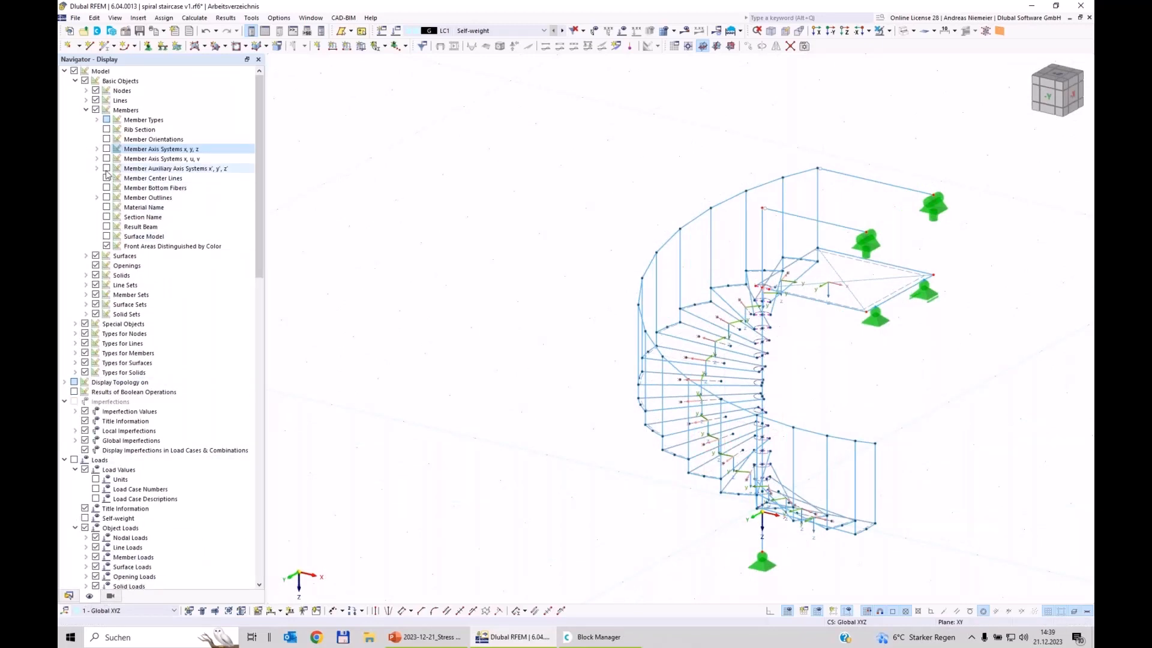
{"action": "left_click", "coordinate": [107, 169]}
{"action": "left_click", "coordinate": [106, 168]}
{"action": "left_click", "coordinate": [106, 149]}
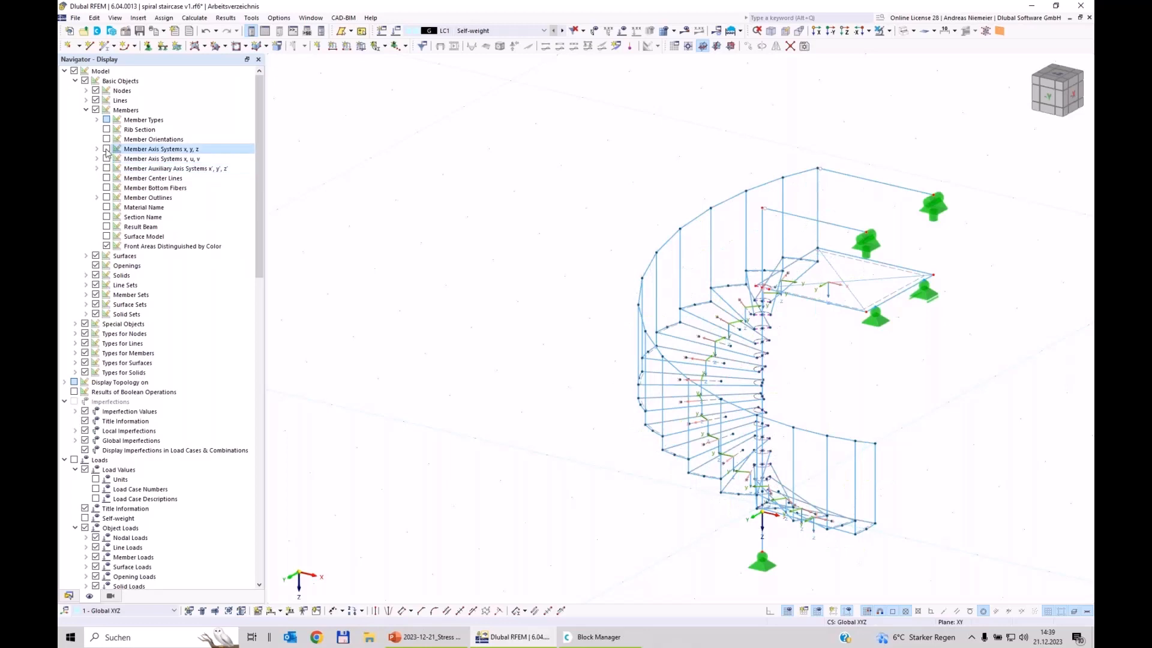
{"action": "left_click", "coordinate": [106, 149]}
Set the rotation angle of the railing member starting at the central column's top to 180 degrees
{"action": "middle_click_drag", "start_coordinate": [561, 428], "coordinate": [376, 366], "text": "ctrl"}
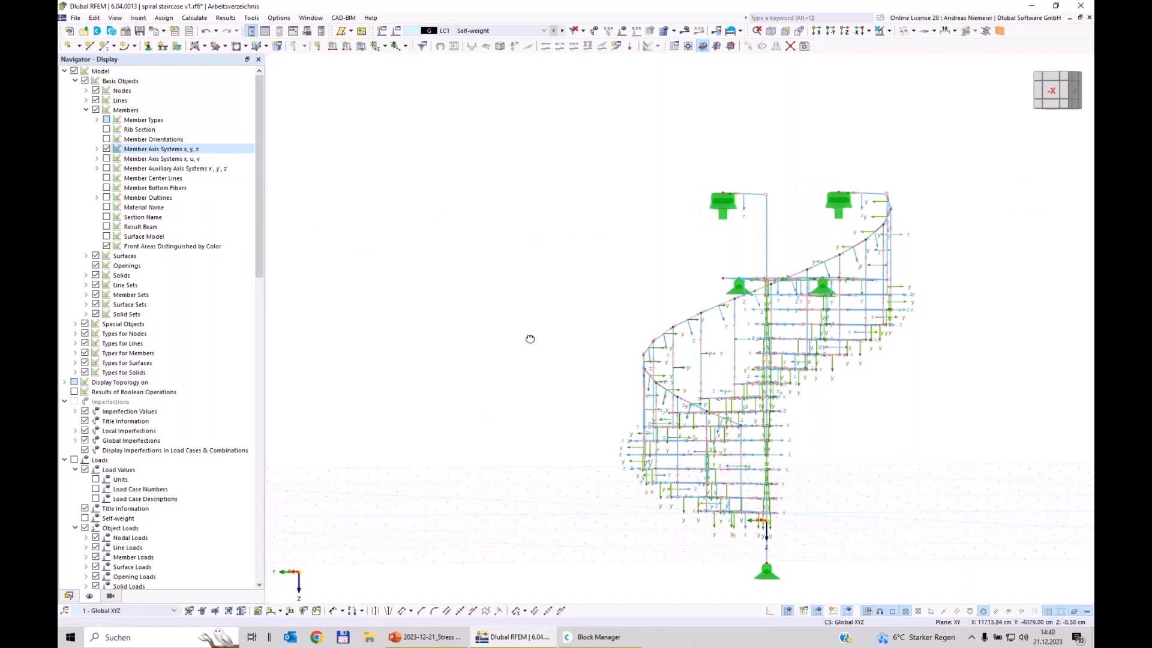
{"action": "middle_click_drag", "start_coordinate": [530, 339], "coordinate": [778, 191], "text": "ctrl"}
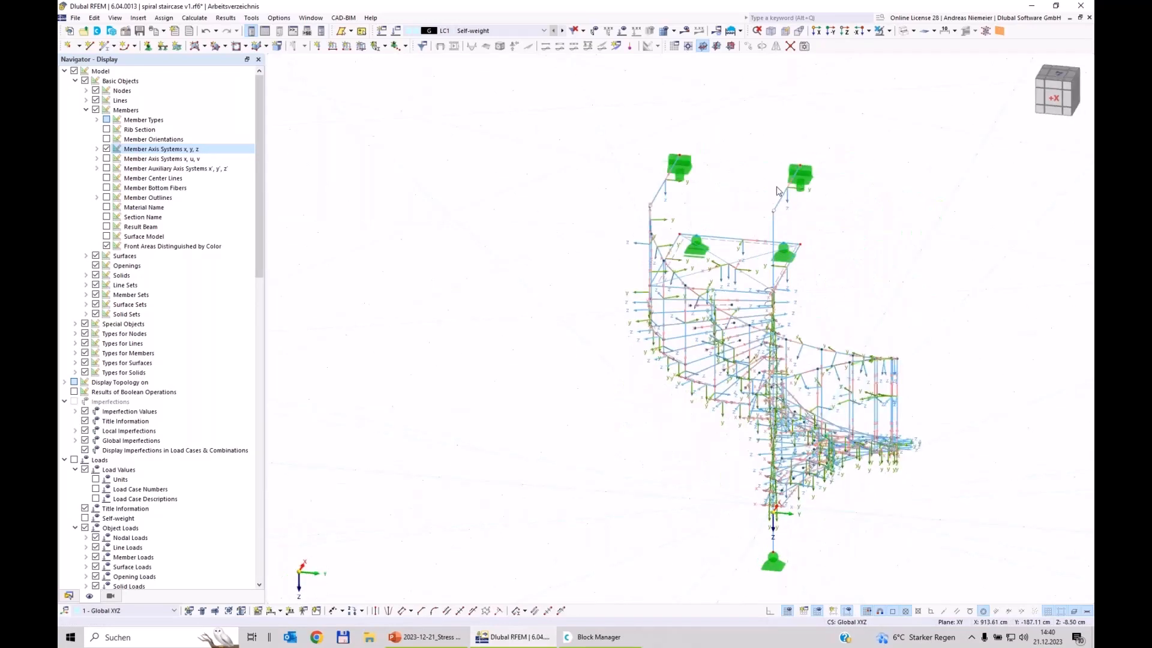
{"action": "scroll", "coordinate": [778, 190], "scroll_direction": "up", "scroll_amount": 3}
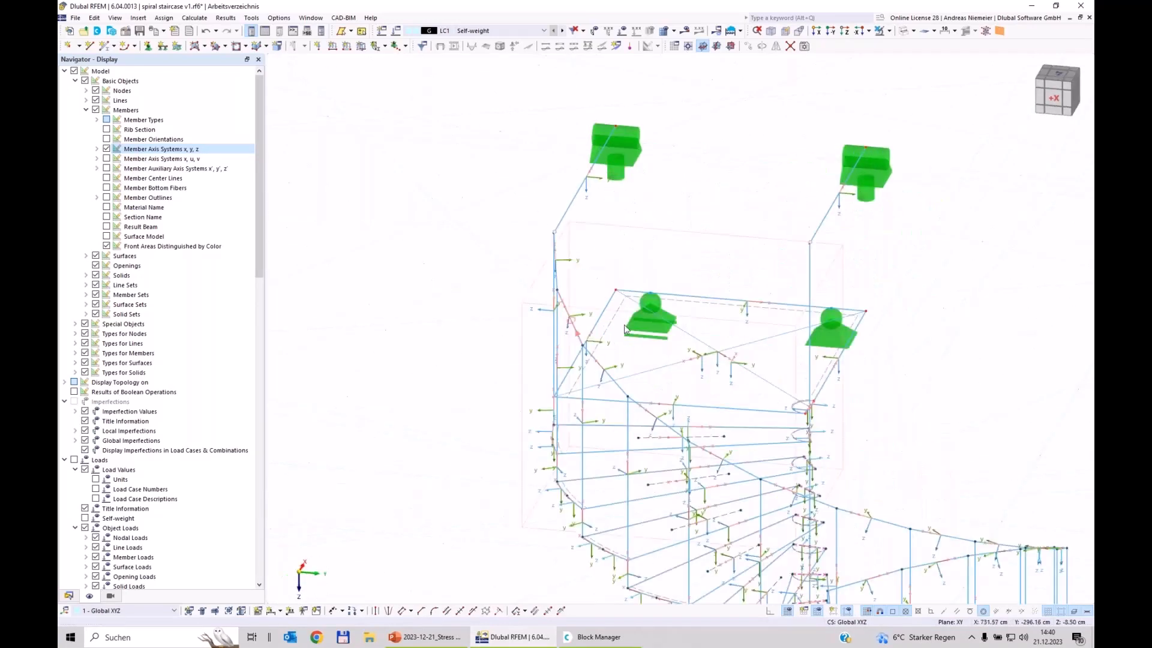
{"action": "left_click", "coordinate": [832, 212]}
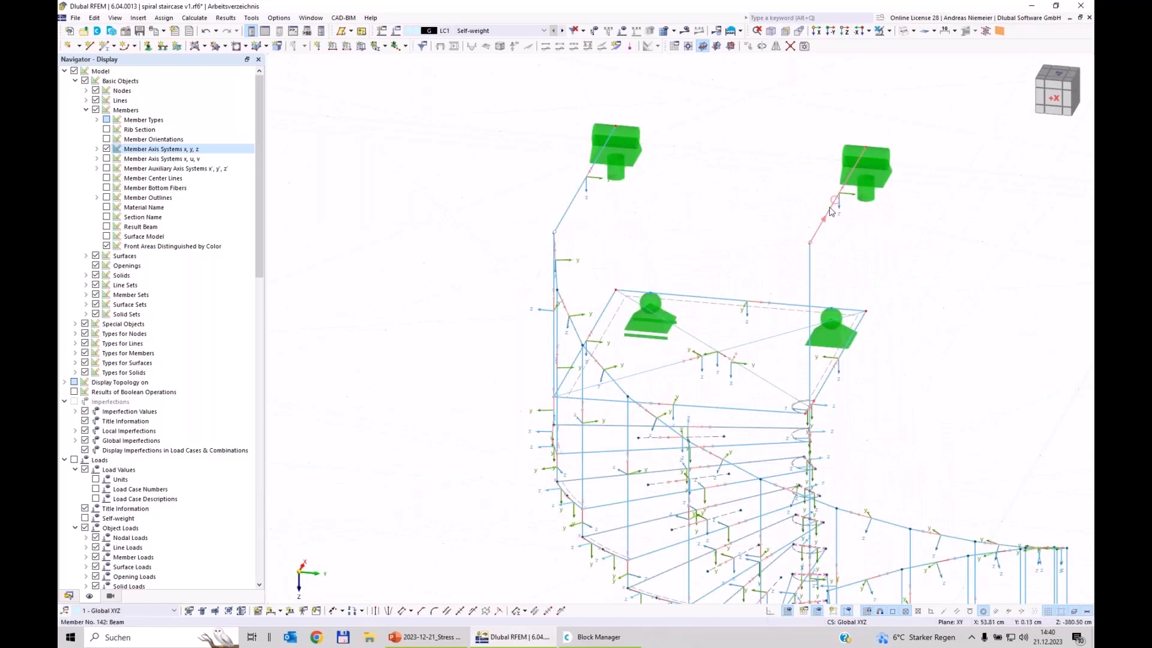
{"action": "double_click", "coordinate": [843, 345]}
{"action": "left_click", "coordinate": [306, 143]}
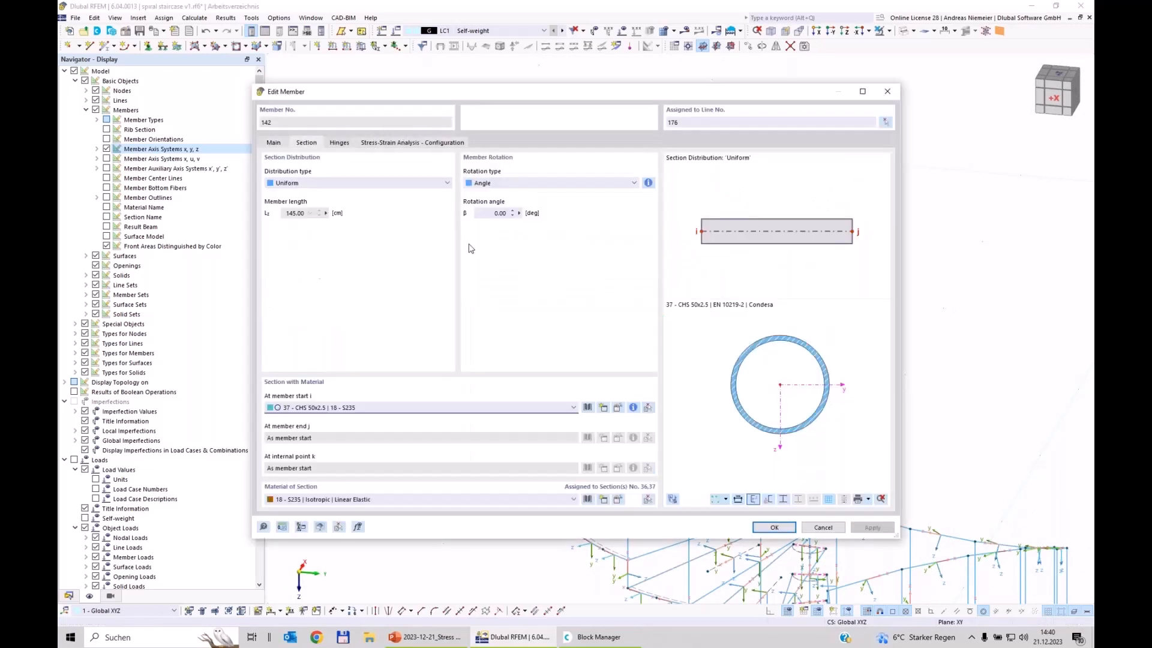
{"action": "left_click", "coordinate": [497, 213]}
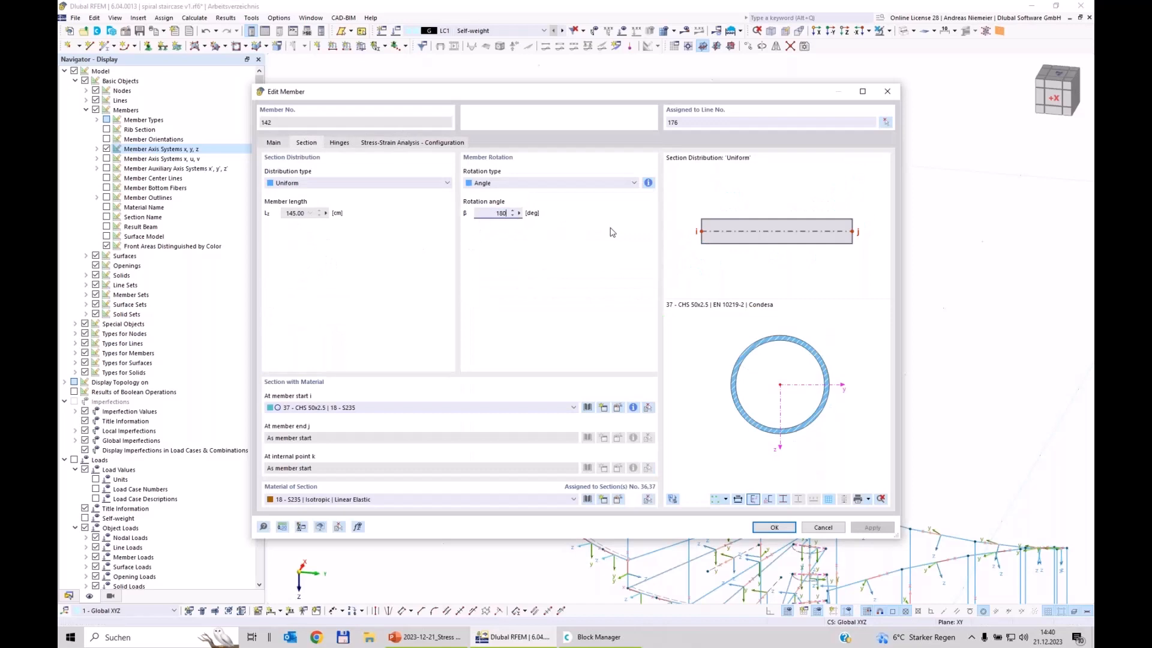
{"action": "key", "text": "Return"}
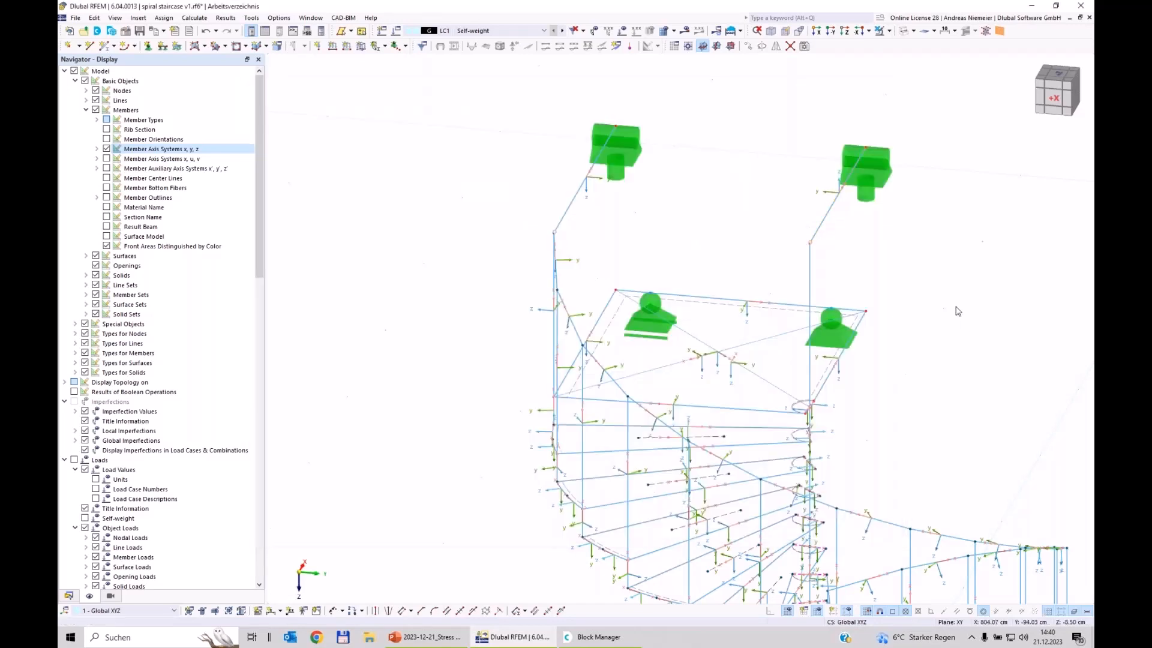
Turn off the display of the member axis systems x, y, z
{"action": "scroll", "coordinate": [955, 311], "scroll_direction": "down", "scroll_amount": 3}
{"action": "middle_click_drag", "start_coordinate": [953, 334], "coordinate": [780, 295]}
{"action": "left_click", "coordinate": [106, 149]}
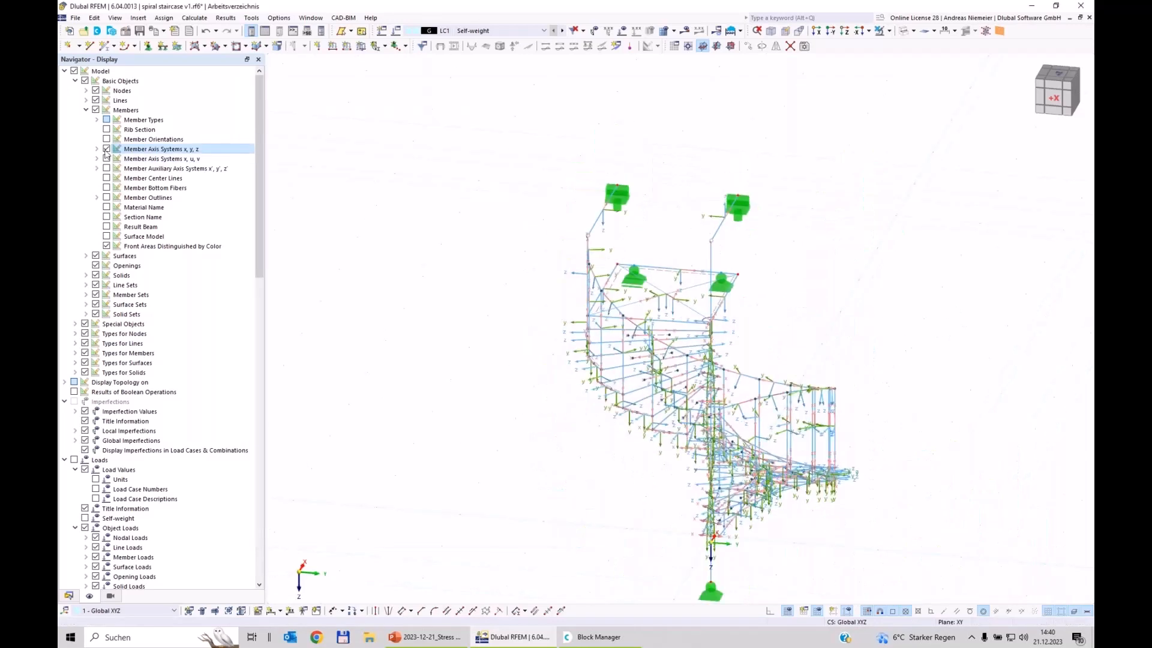
Calculate the model and display the results with values for load case LC1 Self-weight
{"action": "middle_click_drag", "start_coordinate": [825, 346], "coordinate": [288, 270], "text": "ctrl"}
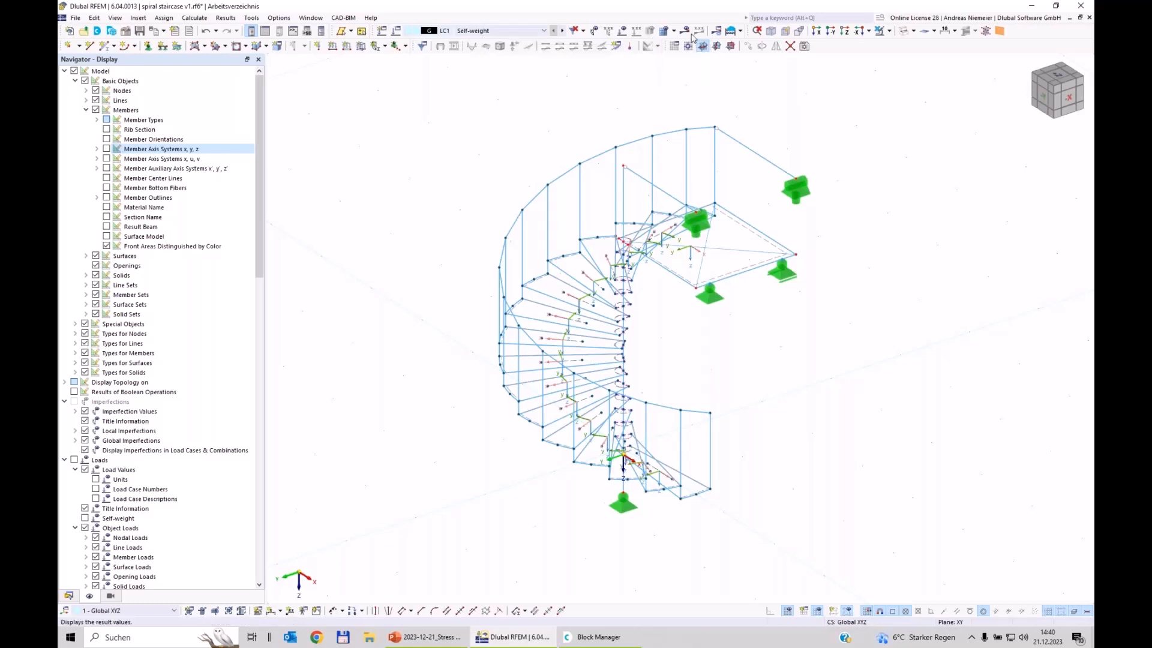
{"action": "left_click", "coordinate": [668, 31]}
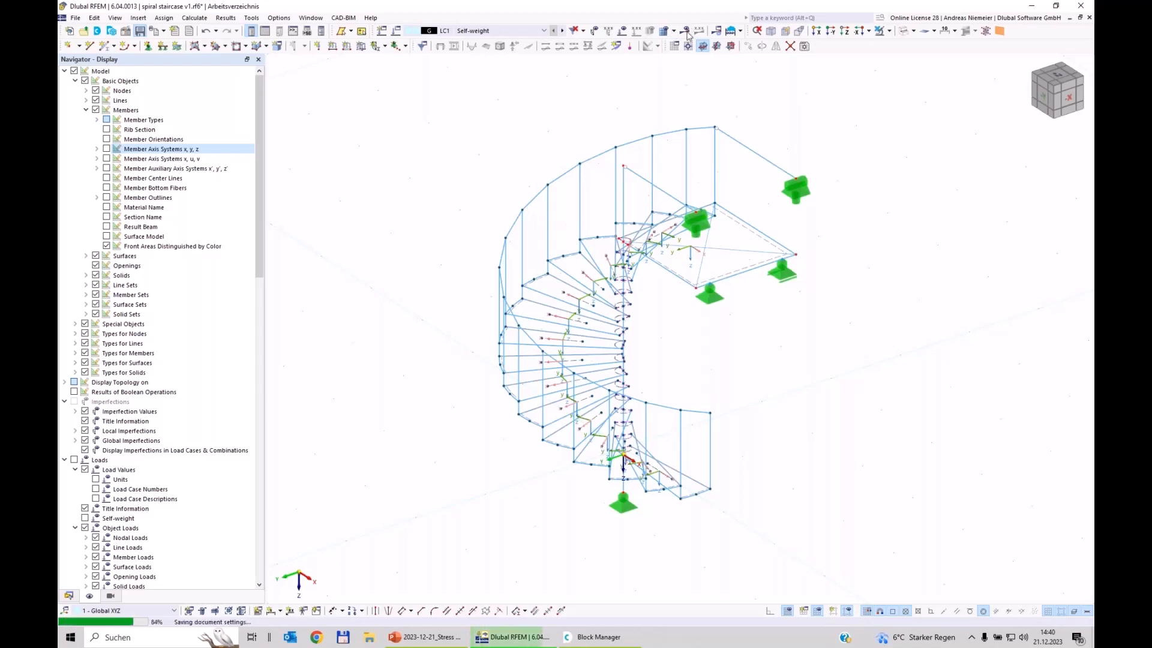
{"action": "left_click", "coordinate": [687, 33]}
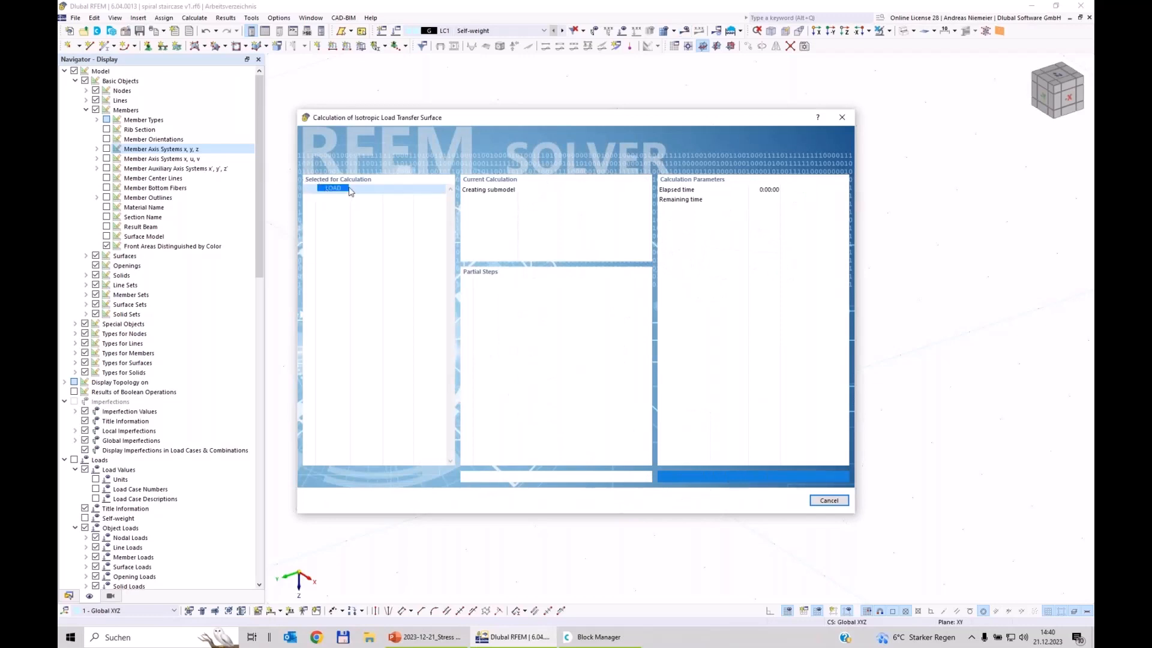
{"action": "left_click_drag", "start_coordinate": [473, 117], "coordinate": [438, 343]}
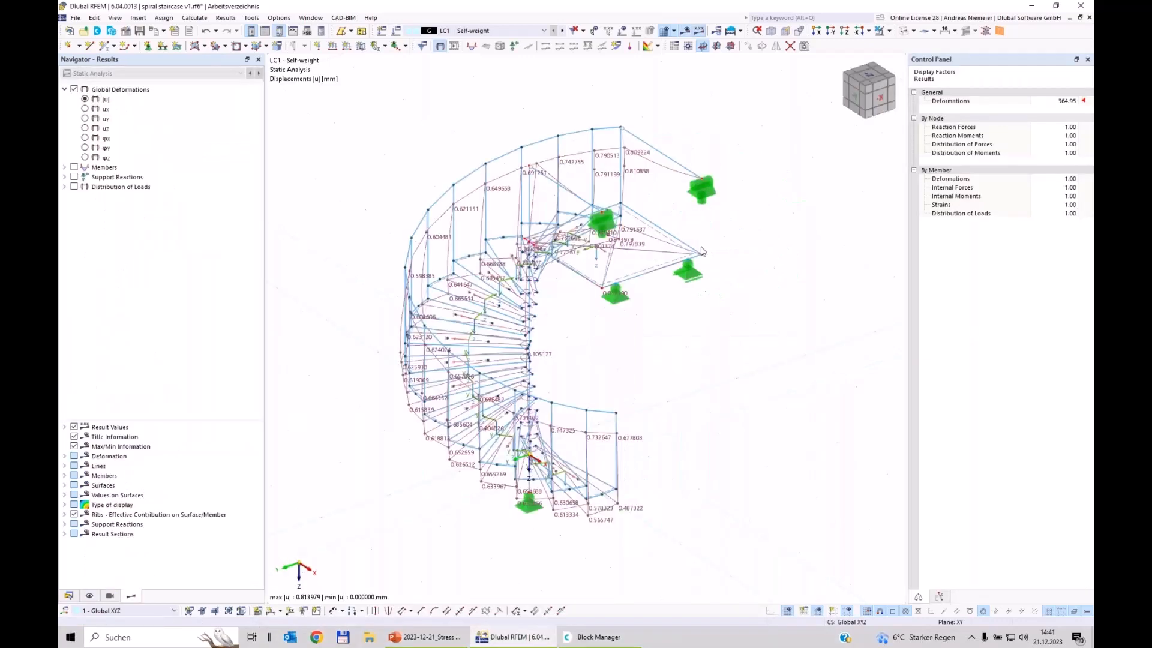
Examine the self-weight deformations with the members shown as coloured sections, and return the member deformation display to lines
{"action": "middle_click_drag", "start_coordinate": [607, 402], "coordinate": [547, 176], "text": "ctrl"}
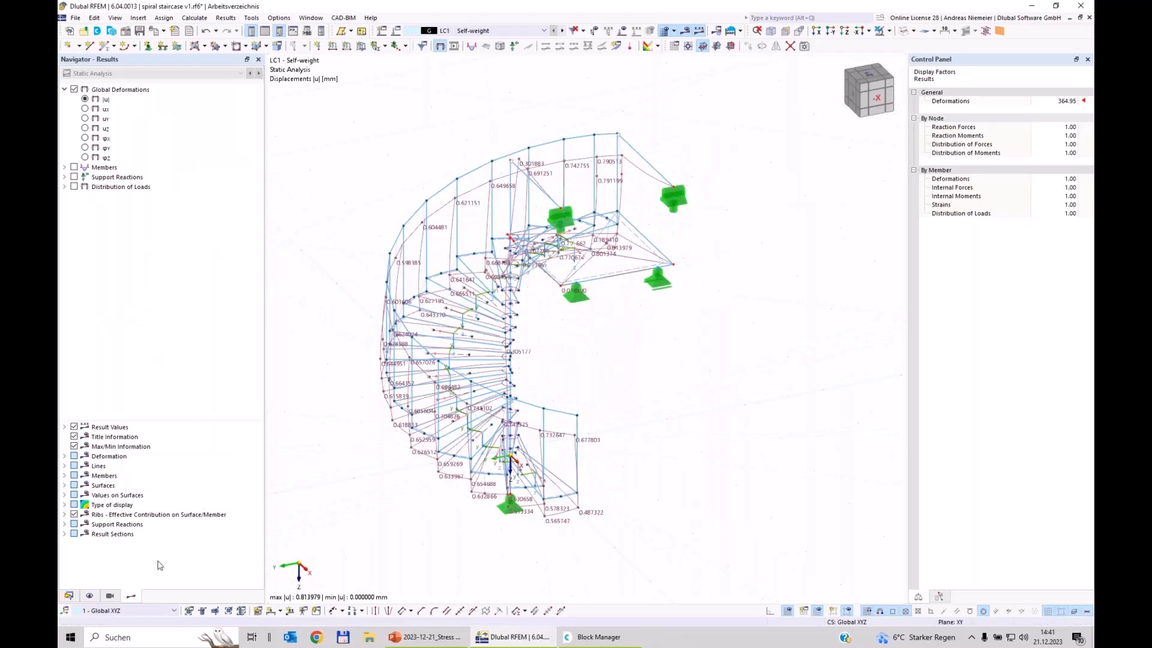
{"action": "left_click", "coordinate": [66, 458]}
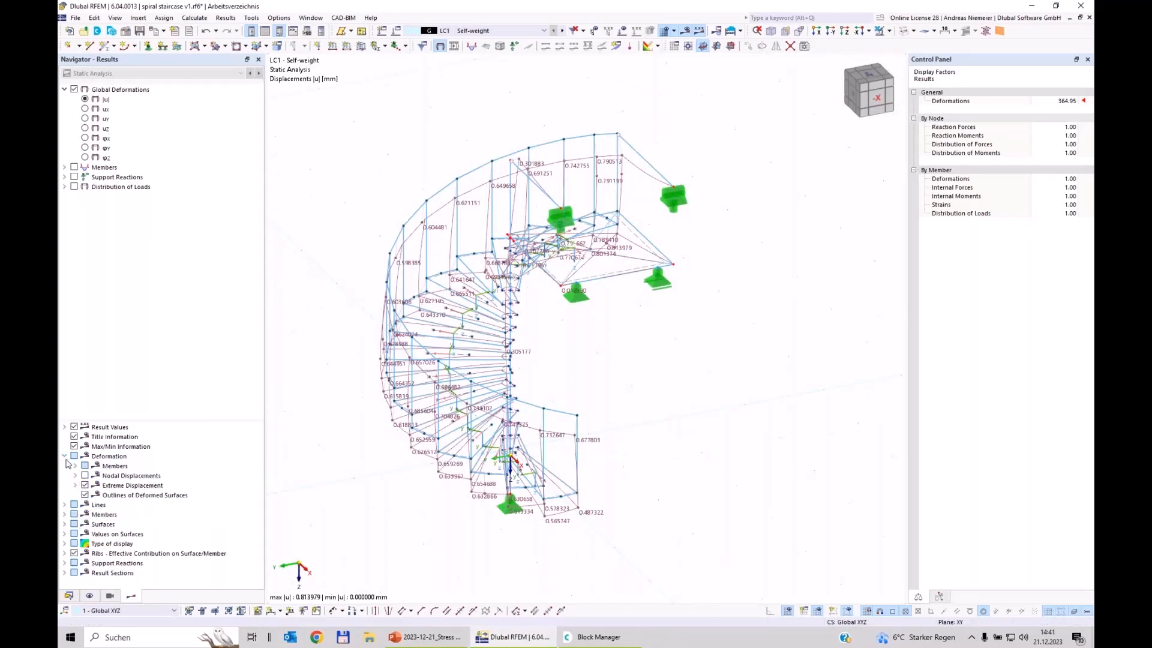
{"action": "left_click", "coordinate": [76, 467]}
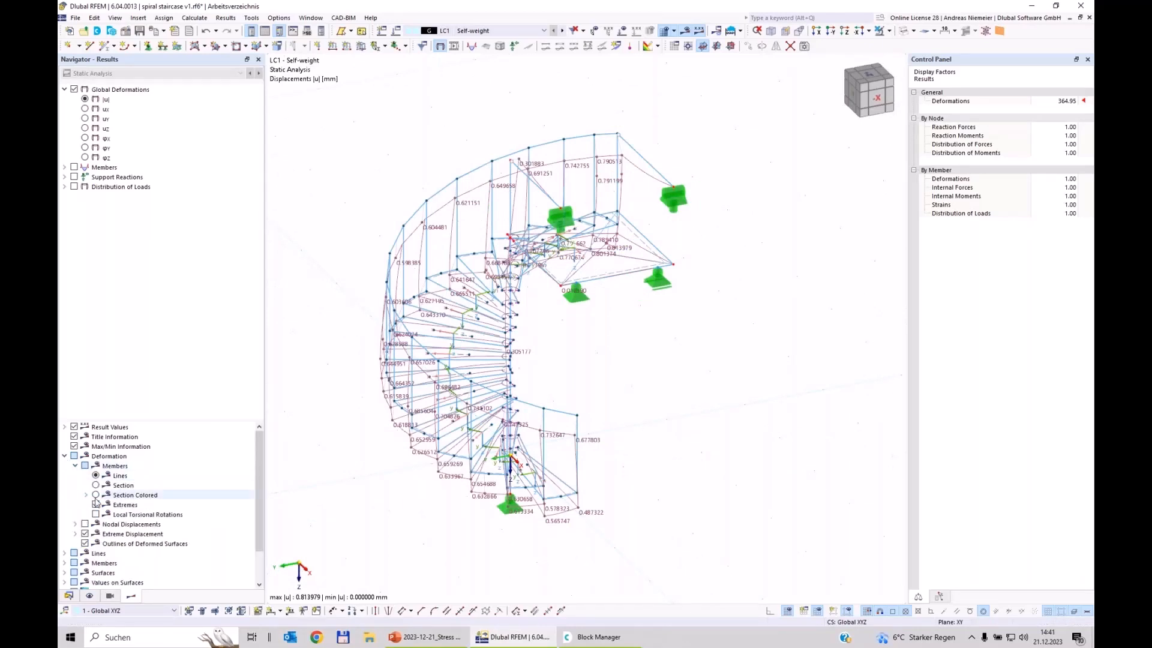
{"action": "left_click", "coordinate": [96, 496]}
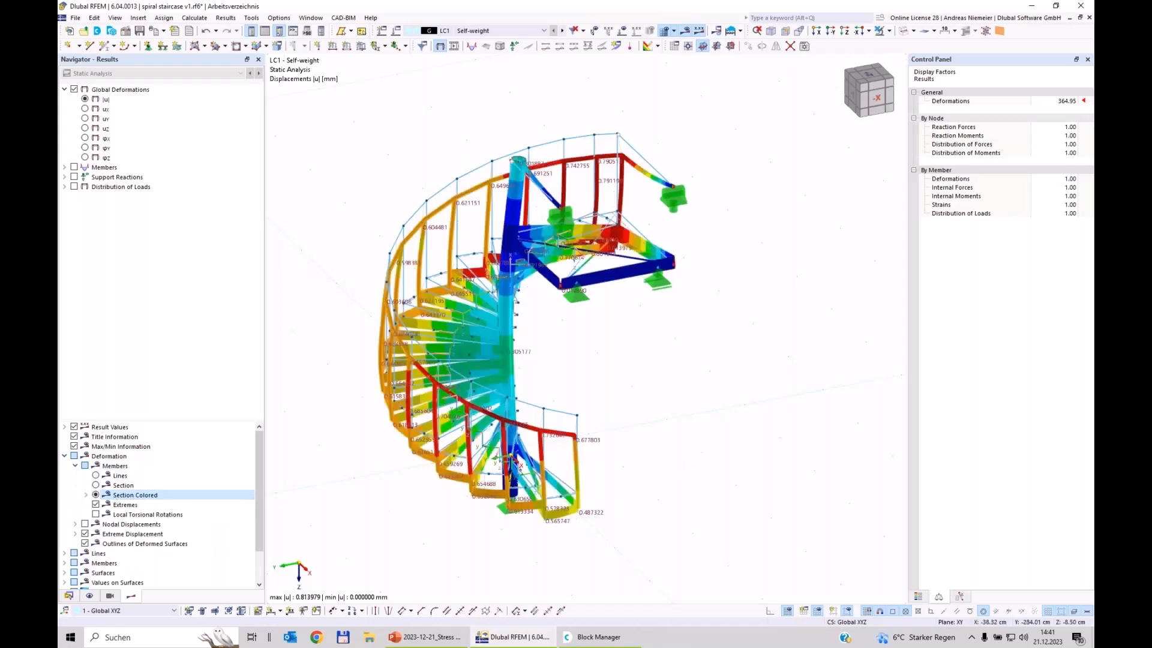
{"action": "middle_click_drag", "start_coordinate": [690, 400], "coordinate": [540, 396], "text": "ctrl"}
{"action": "middle_click_drag", "start_coordinate": [570, 384], "coordinate": [669, 329], "text": "ctrl"}
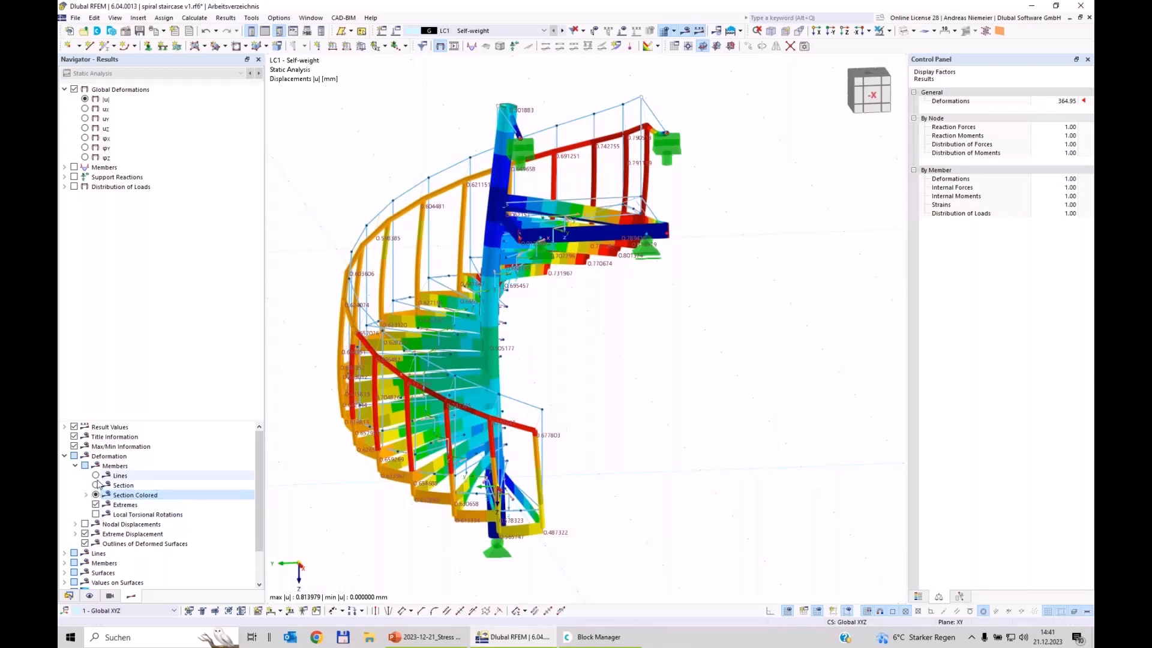
{"action": "left_click", "coordinate": [96, 475]}
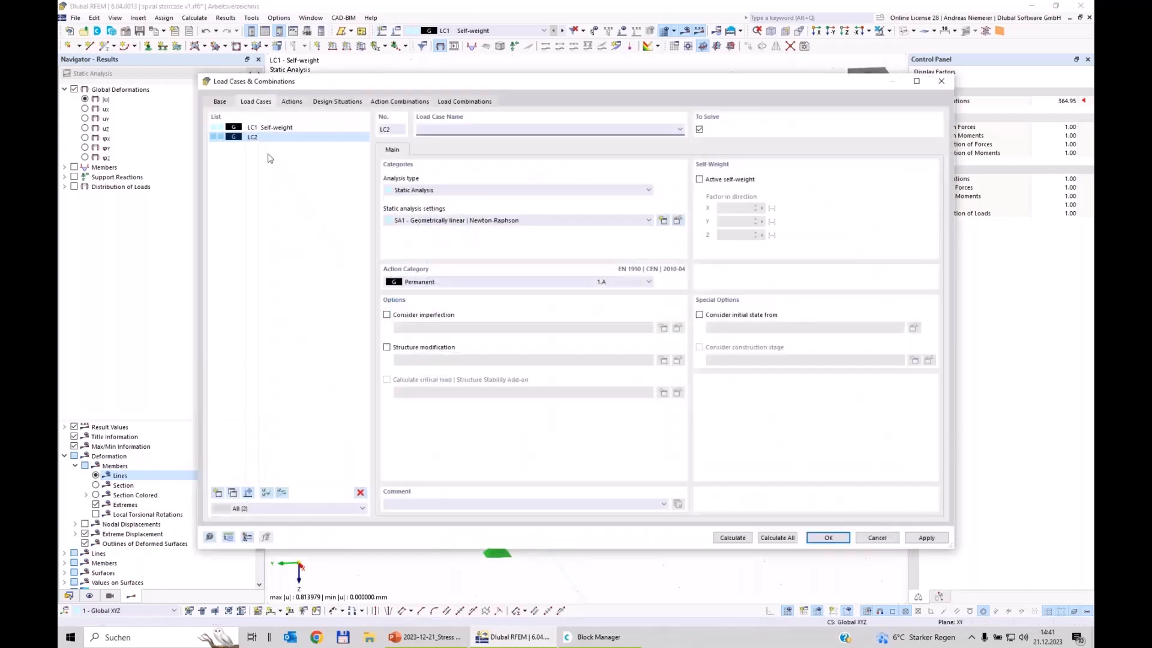
Give load case LC2 the action category Imposed loads - category A: domestic, residential areas and name it Liveload V
{"action": "left_click", "coordinate": [420, 282]}
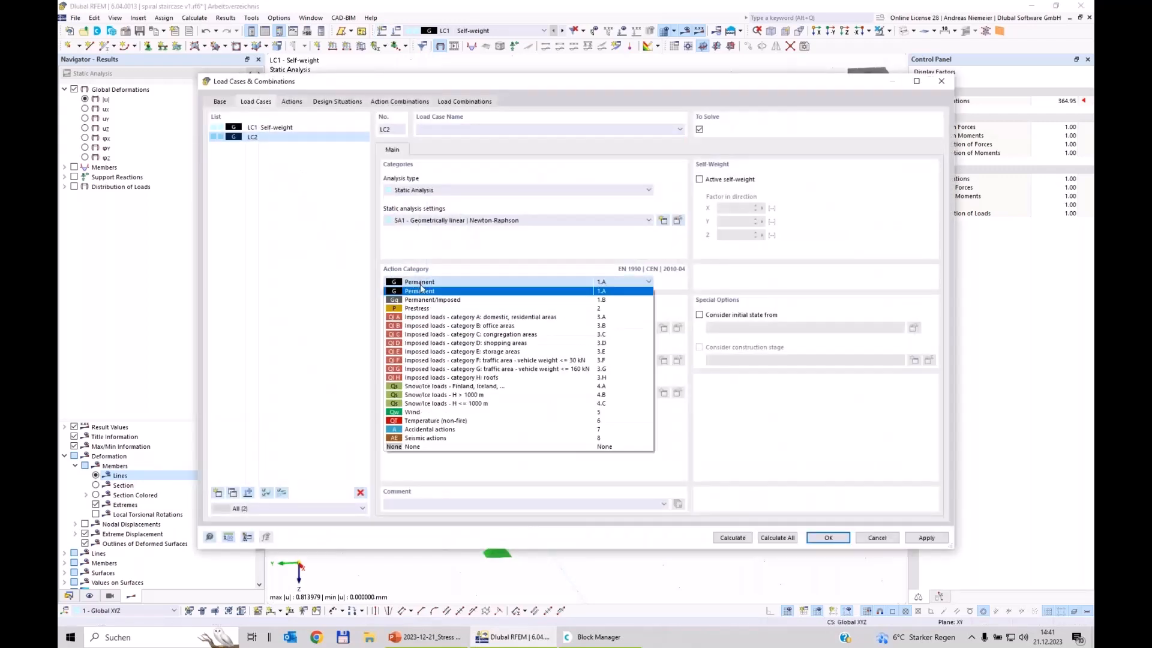
{"action": "left_click", "coordinate": [427, 317]}
{"action": "left_click", "coordinate": [448, 131]}
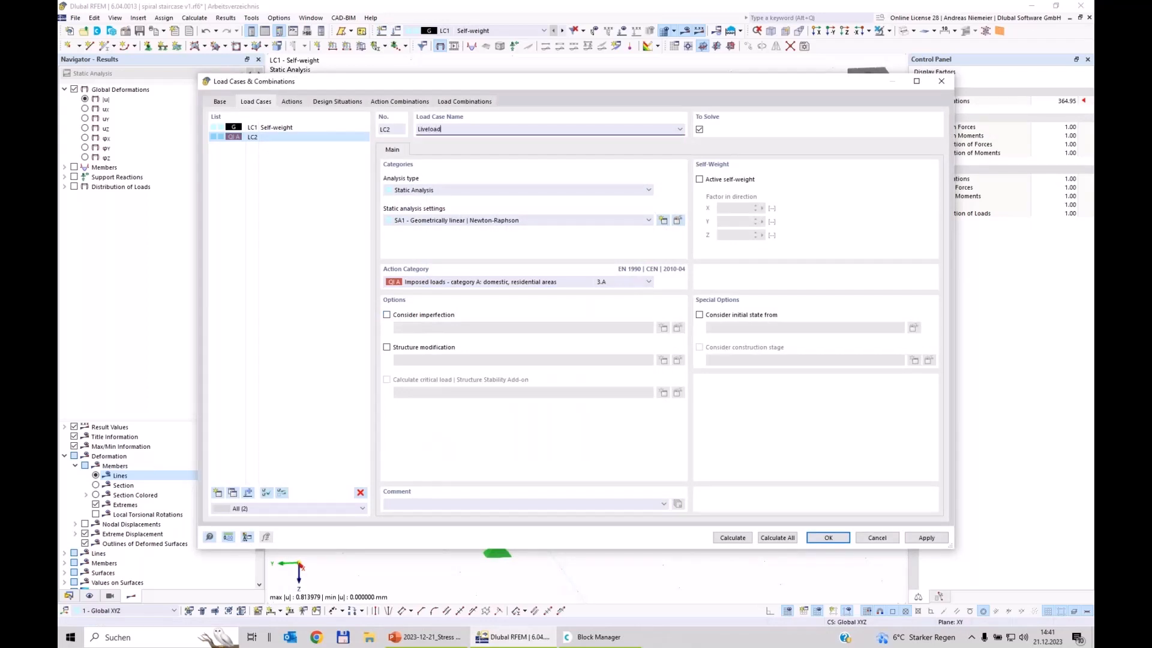
{"action": "left_click", "coordinate": [320, 239]}
Copy load case LC2 as LC3, name the copy Liveload H, and confirm the load cases with LC2 selected
{"action": "left_click", "coordinate": [233, 493]}
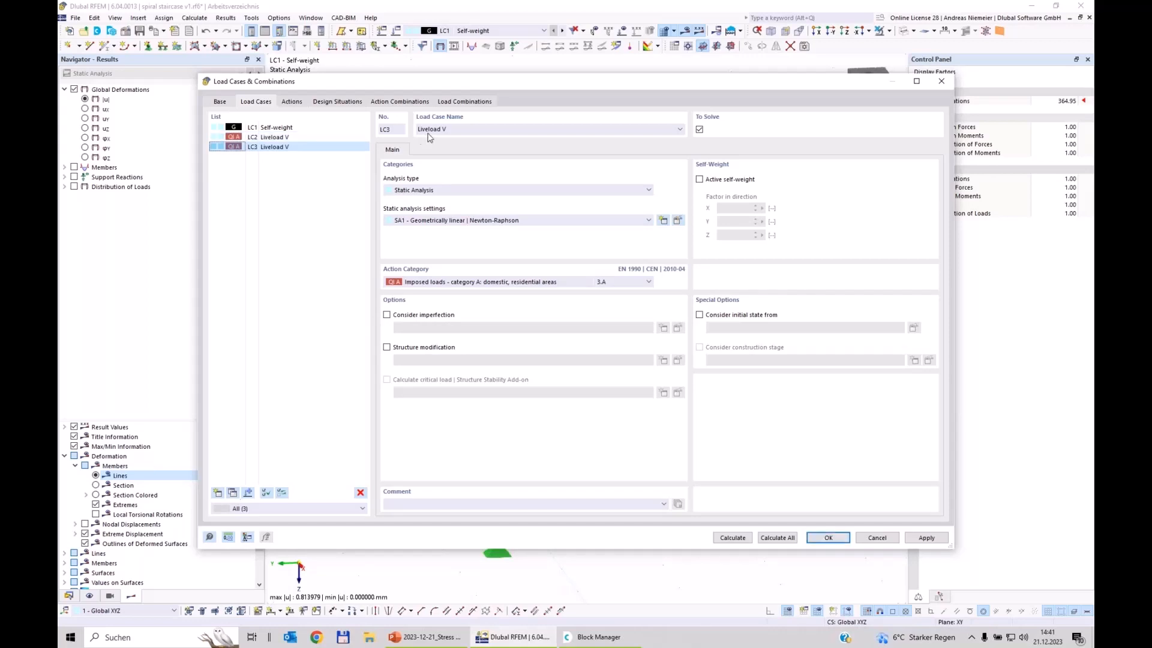
{"action": "left_click", "coordinate": [454, 129]}
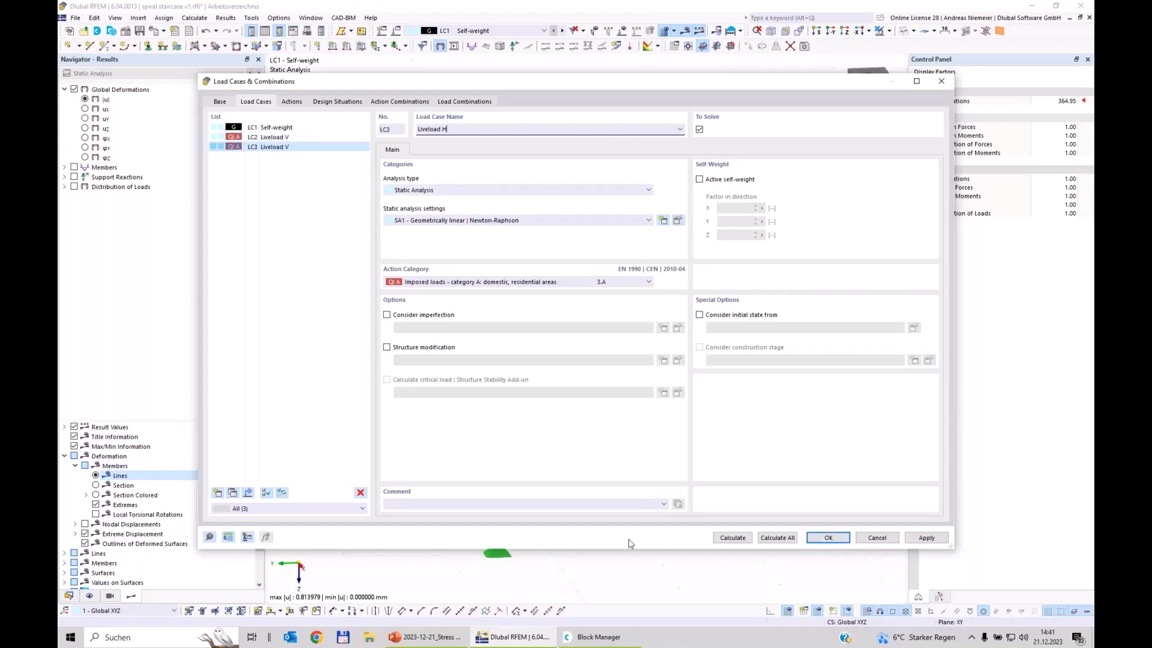
{"action": "left_click", "coordinate": [298, 137]}
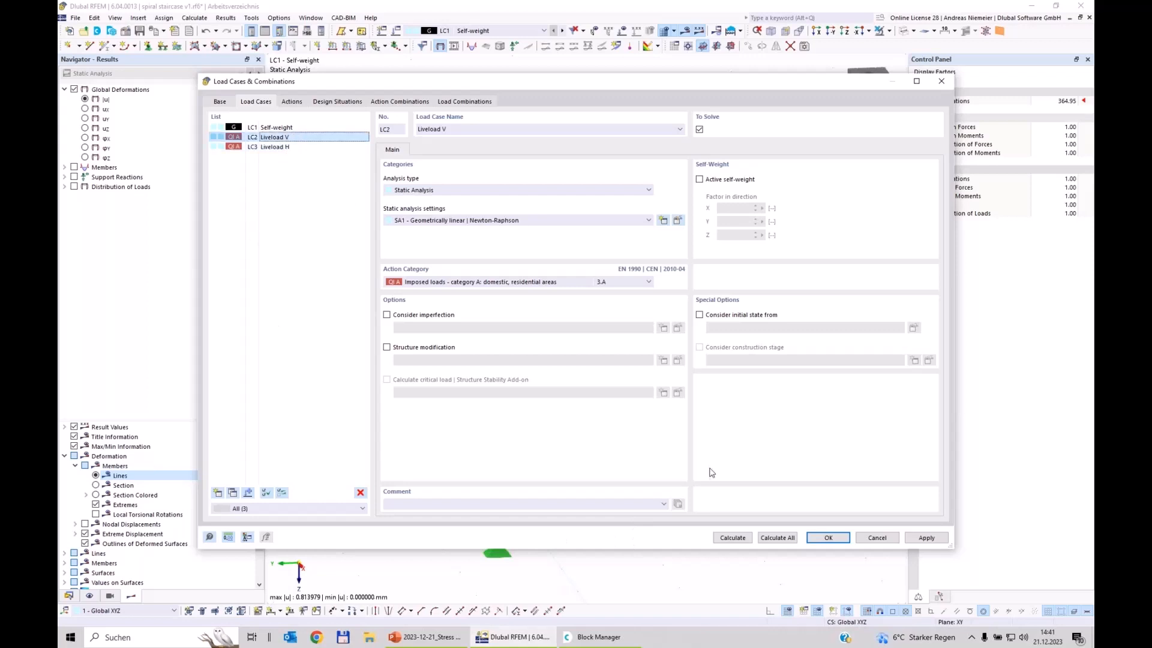
{"action": "left_click", "coordinate": [837, 538]}
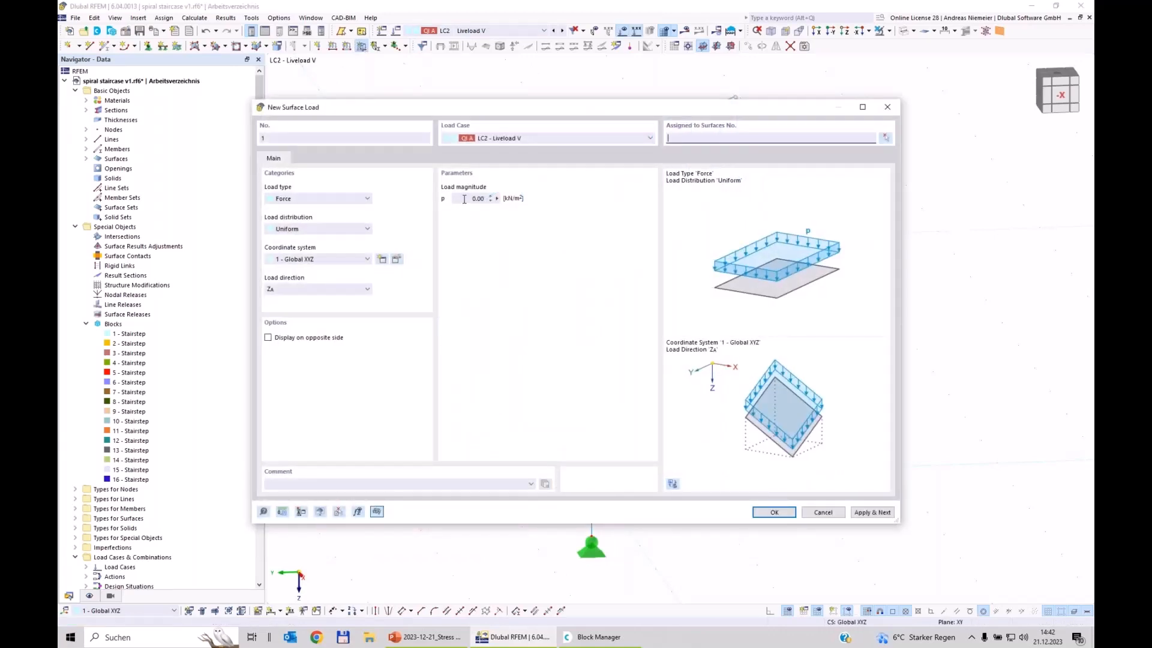
Apply a uniform surface load of 5.00 kN/m² in the global Z direction to surfaces 1-17 in LC2 Liveload V
{"action": "left_click", "coordinate": [464, 199]}
{"action": "left_click", "coordinate": [766, 512]}
{"action": "left_click", "coordinate": [673, 484]}
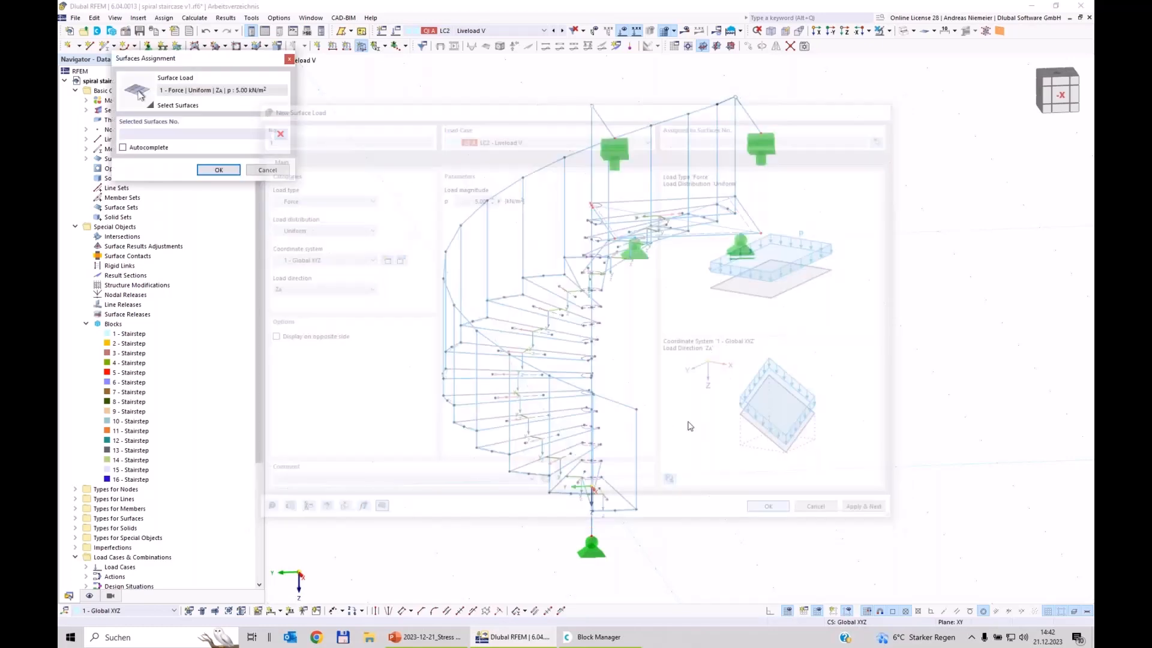
{"action": "left_click_drag", "start_coordinate": [926, 554], "coordinate": [357, 83]}
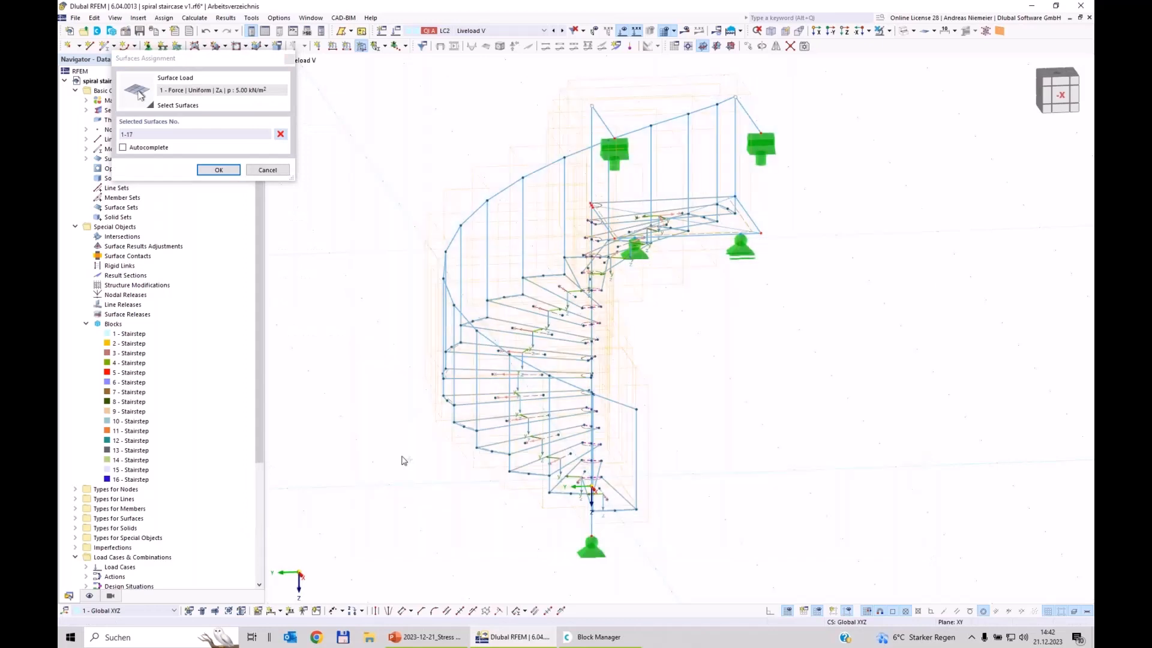
{"action": "left_click", "coordinate": [219, 169]}
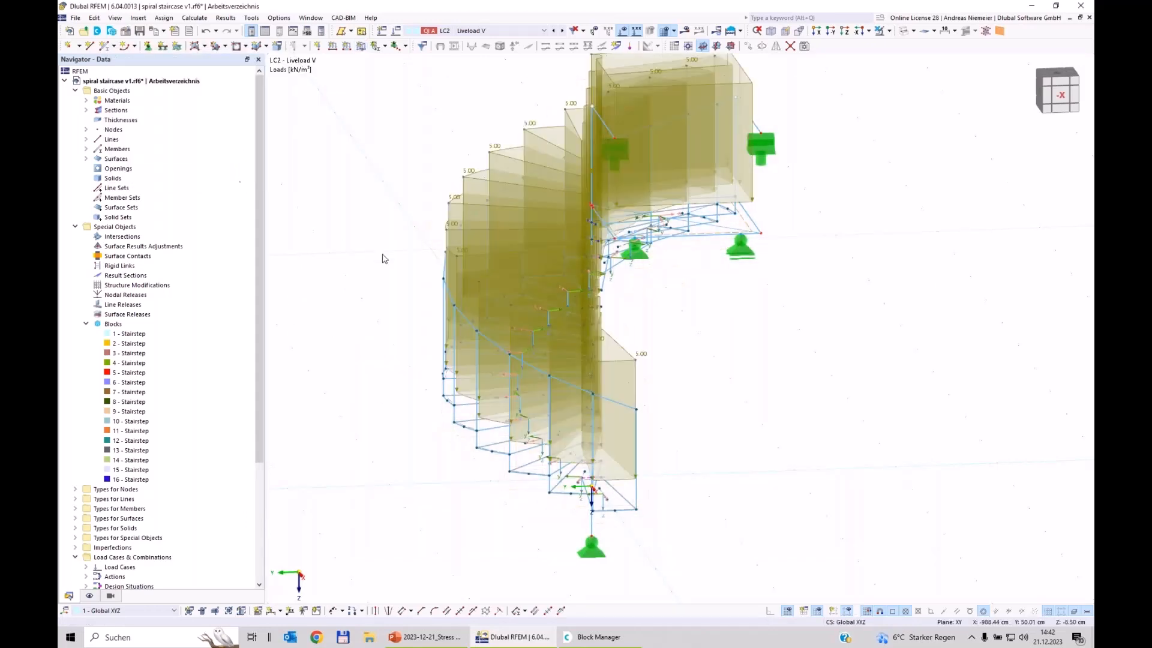
Check the surface loads on the steps and landing, and make LC3 Liveload H the active load case
{"action": "scroll", "coordinate": [358, 244], "scroll_direction": "down", "scroll_amount": 2}
{"action": "scroll", "coordinate": [359, 244], "scroll_direction": "up", "scroll_amount": 1}
{"action": "middle_click_drag", "start_coordinate": [360, 242], "coordinate": [522, 255], "text": "ctrl"}
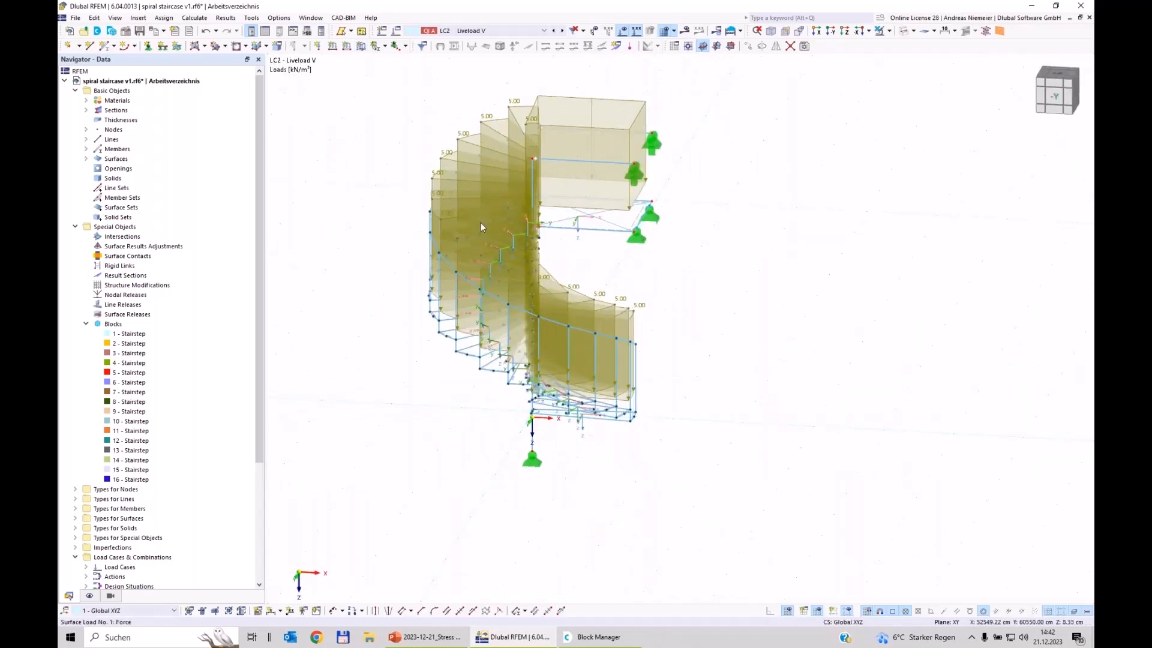
{"action": "middle_click_drag", "start_coordinate": [739, 311], "coordinate": [555, 183], "text": "ctrl"}
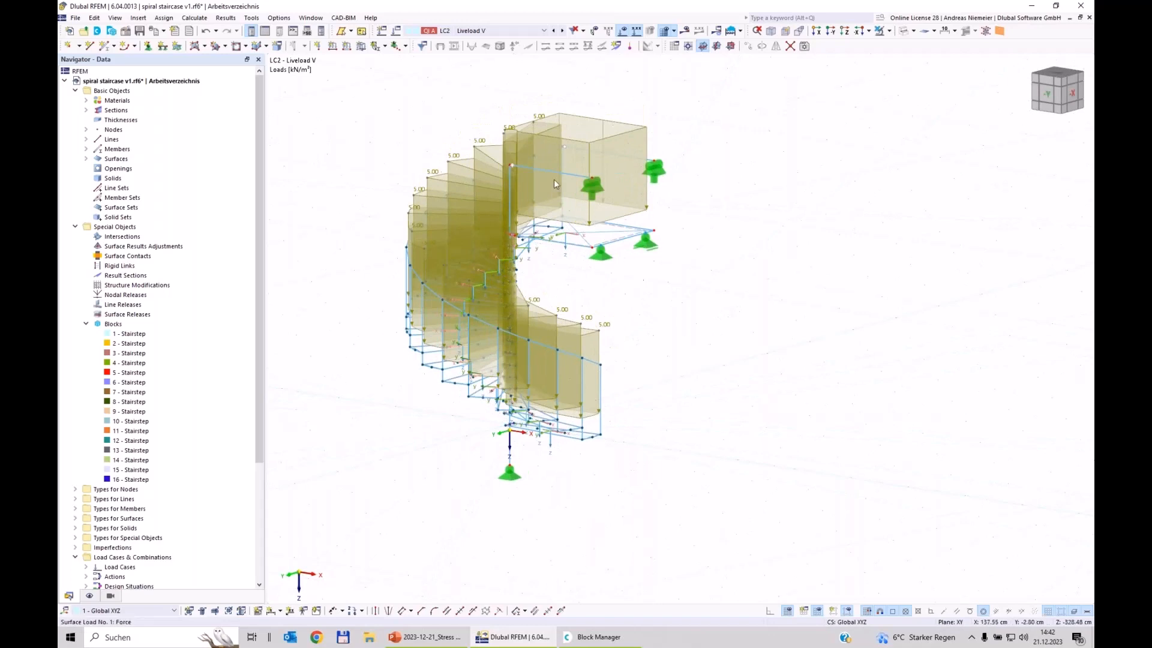
{"action": "left_click", "coordinate": [486, 36]}
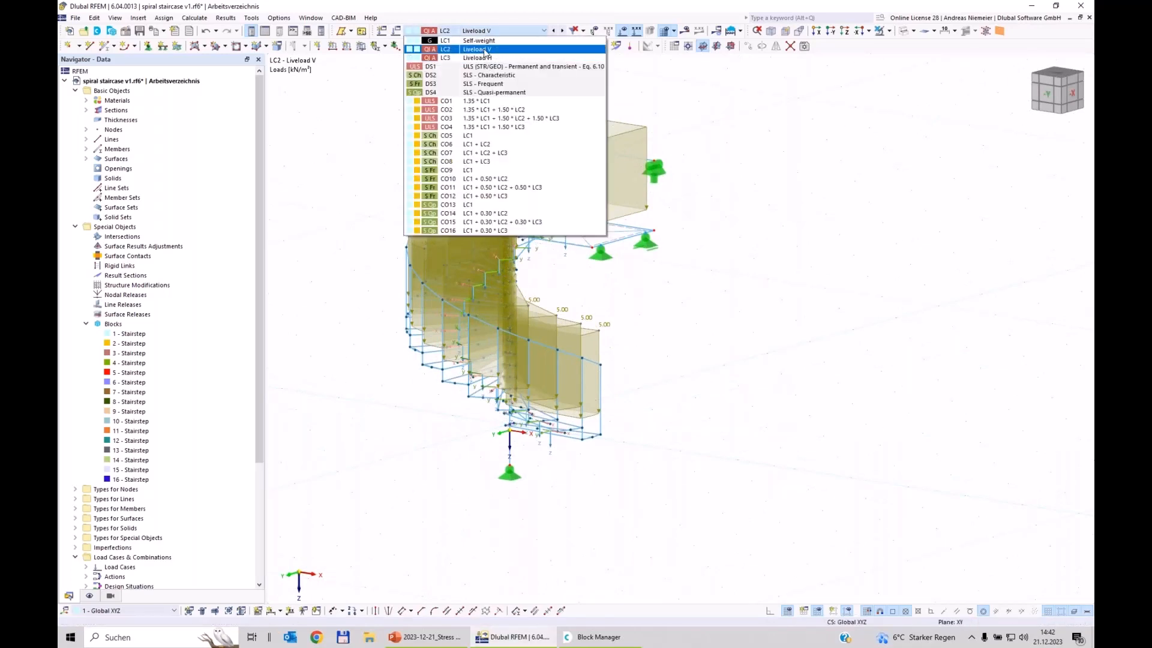
{"action": "left_click", "coordinate": [480, 57]}
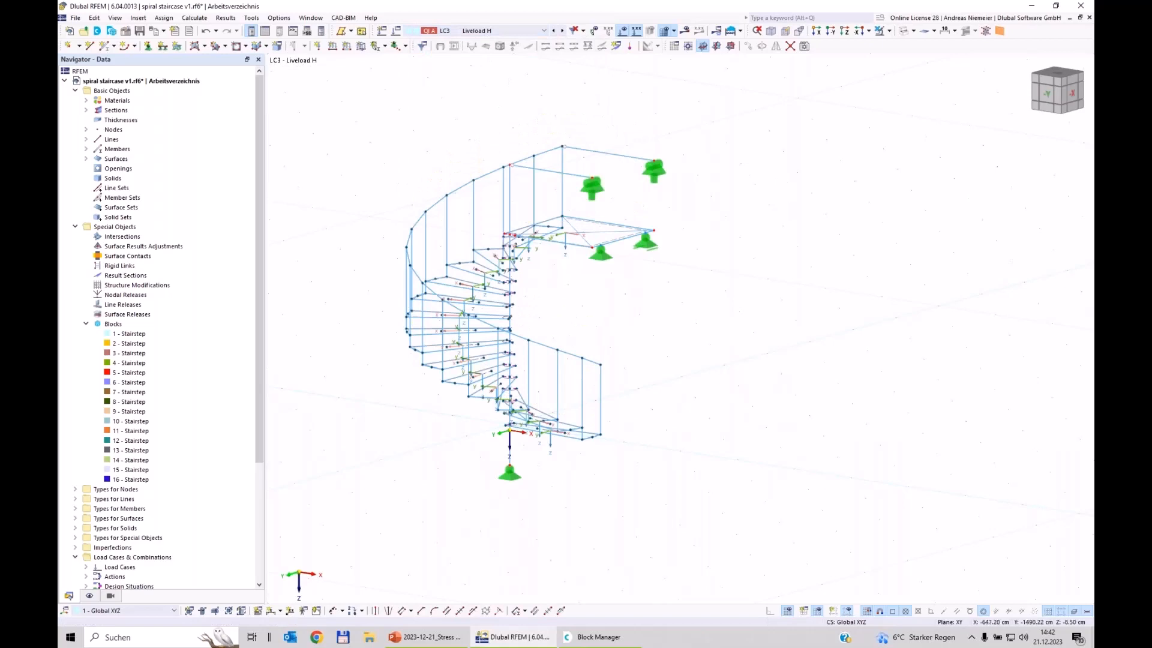
Define a new uniform member force load in LC3 with the local xyz system, direction y and magnitude -1 kN/m
{"action": "middle_click_drag", "start_coordinate": [765, 193], "coordinate": [587, 213], "text": "ctrl"}
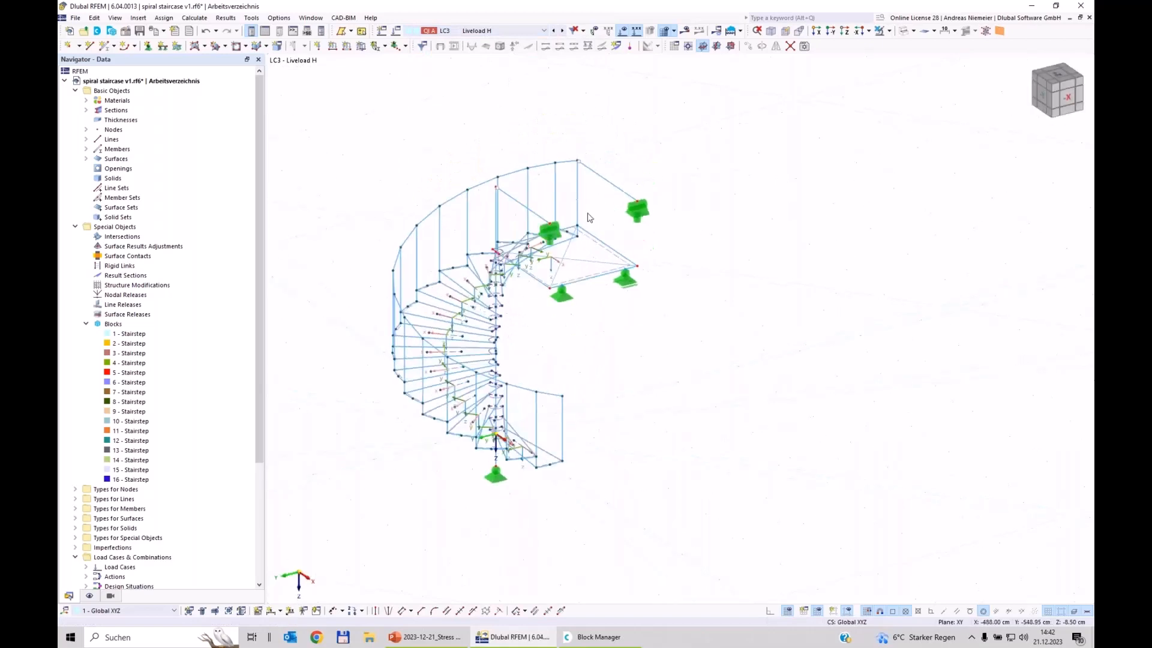
{"action": "left_click", "coordinate": [348, 47]}
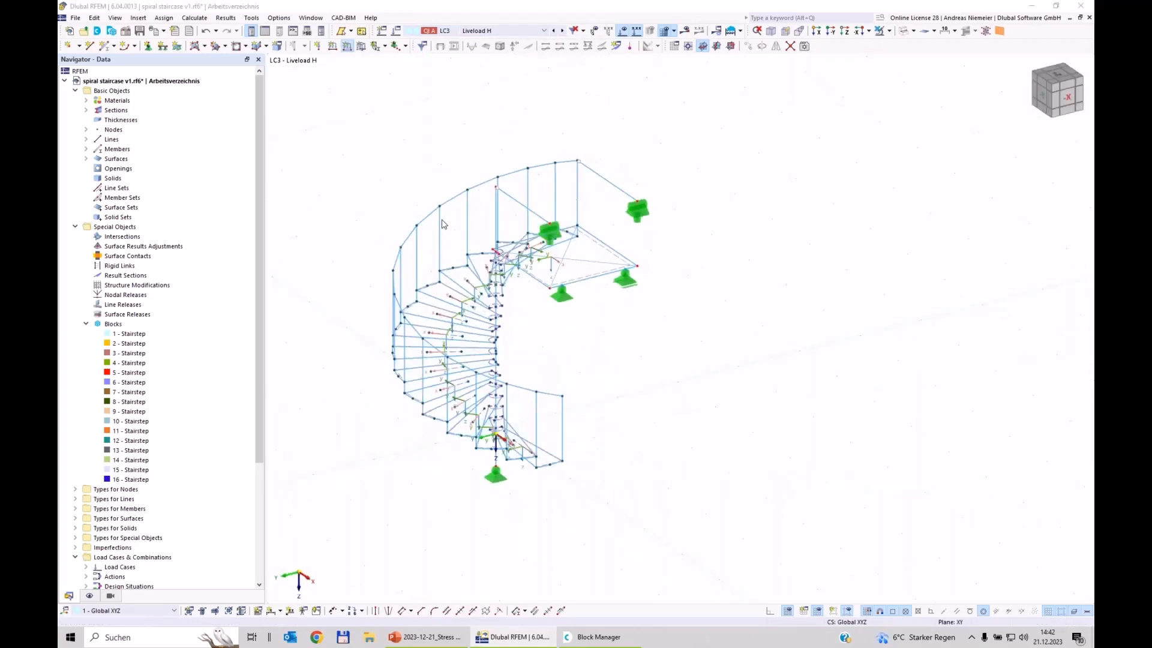
{"action": "left_click", "coordinate": [338, 278]}
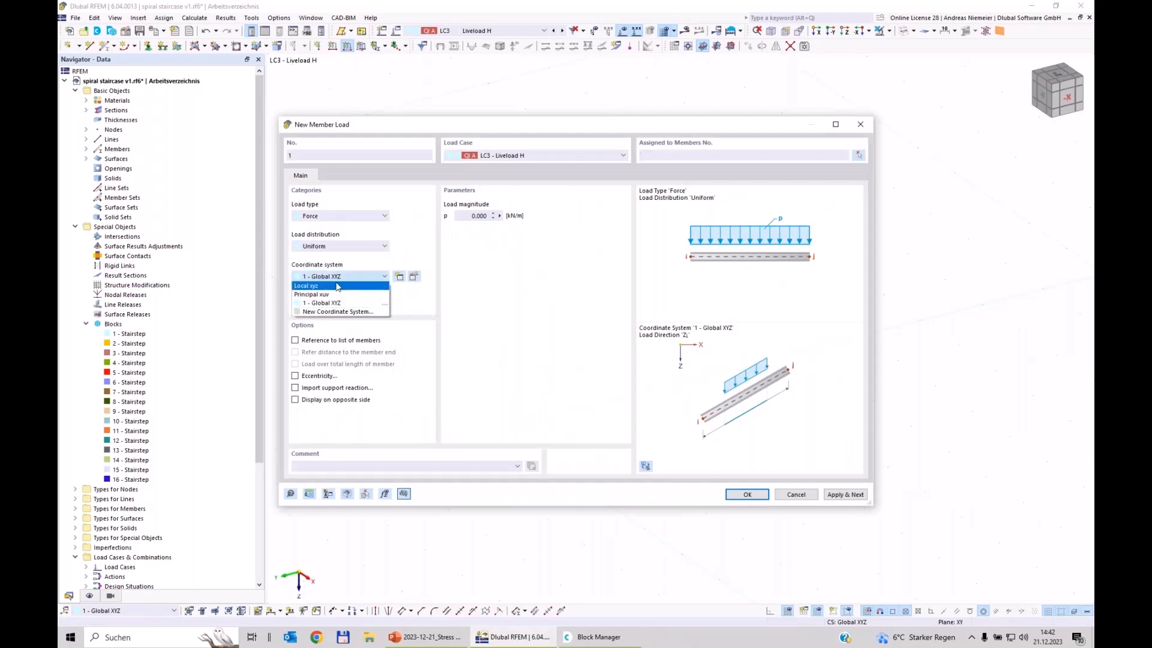
{"action": "left_click", "coordinate": [318, 298]}
{"action": "left_click", "coordinate": [336, 307]}
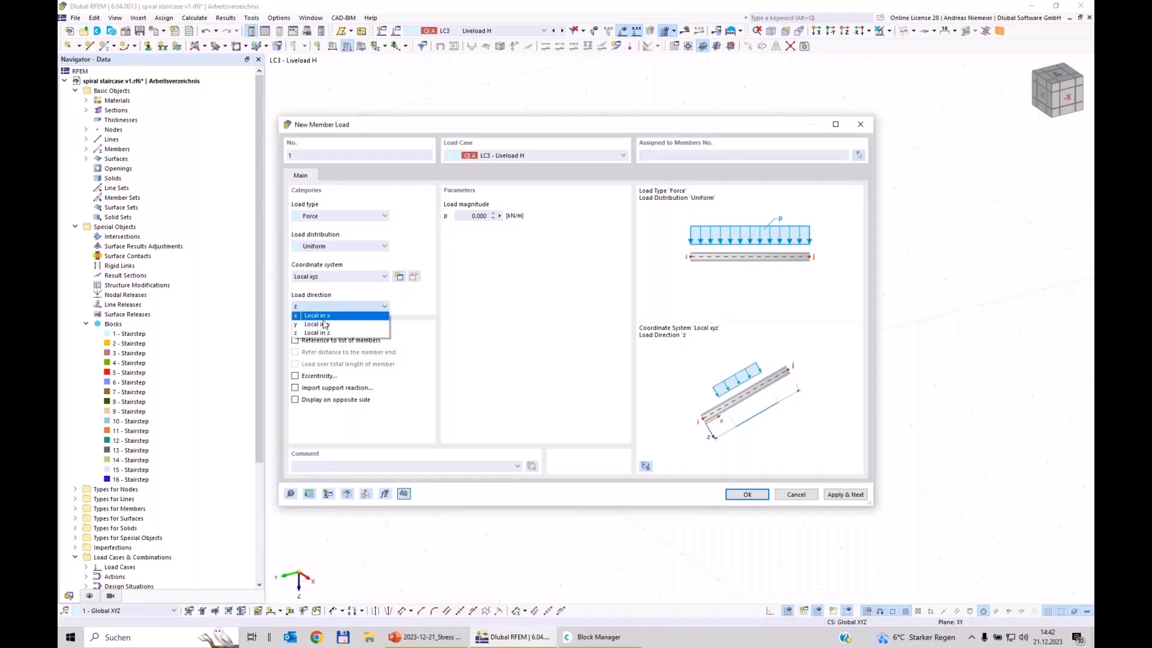
{"action": "left_click", "coordinate": [309, 324]}
{"action": "left_click", "coordinate": [474, 216]}
{"action": "key", "text": "BackSpace"}
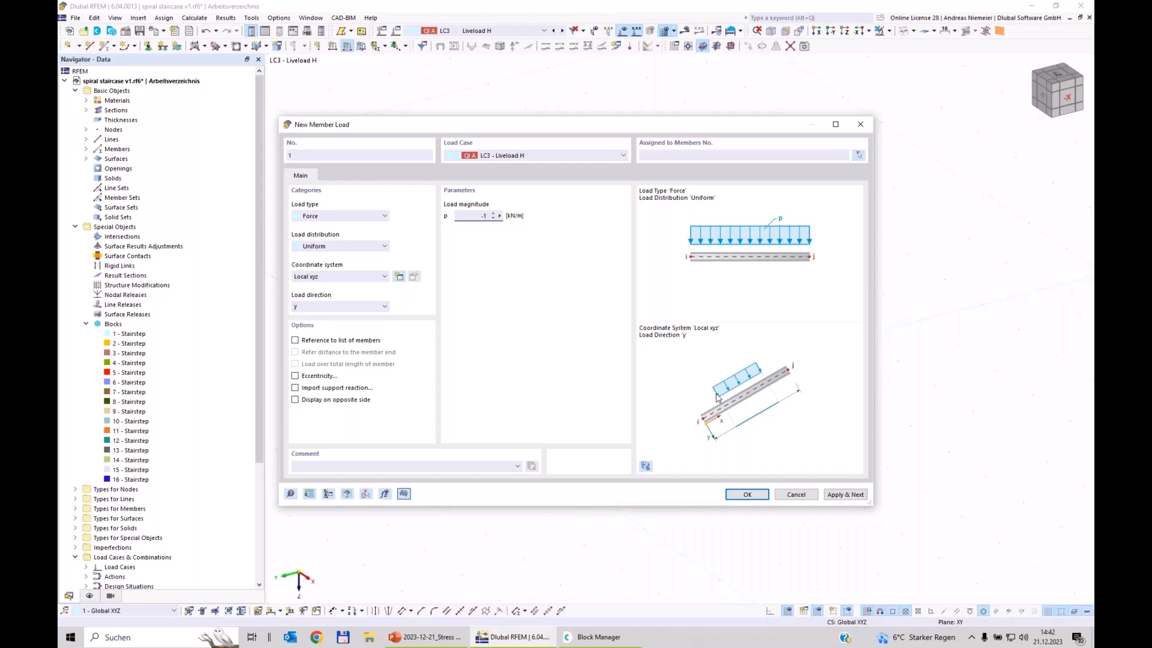
Start assigning the member load by picking the two lowest handrail members, 9 and 17
{"action": "left_click", "coordinate": [859, 155]}
{"action": "left_click", "coordinate": [551, 394]}
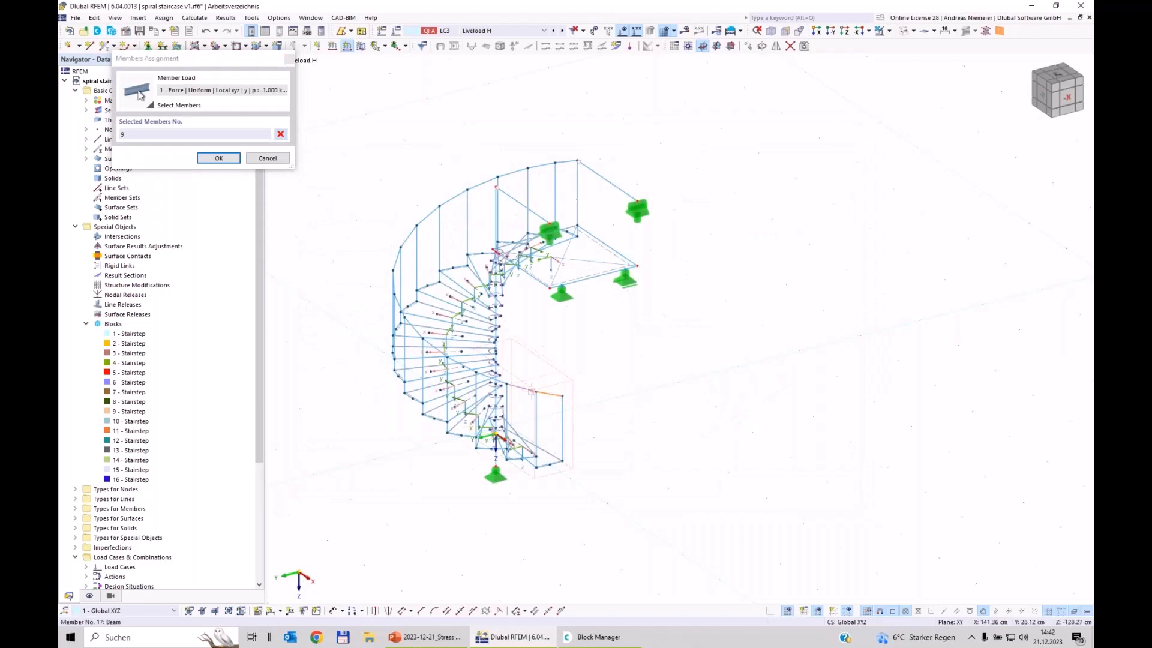
{"action": "left_click", "coordinate": [532, 389]}
{"action": "scroll", "coordinate": [567, 389], "scroll_direction": "up", "scroll_amount": 2}
Turn off the display of the block bounding box under the special objects
{"action": "left_click", "coordinate": [90, 597]}
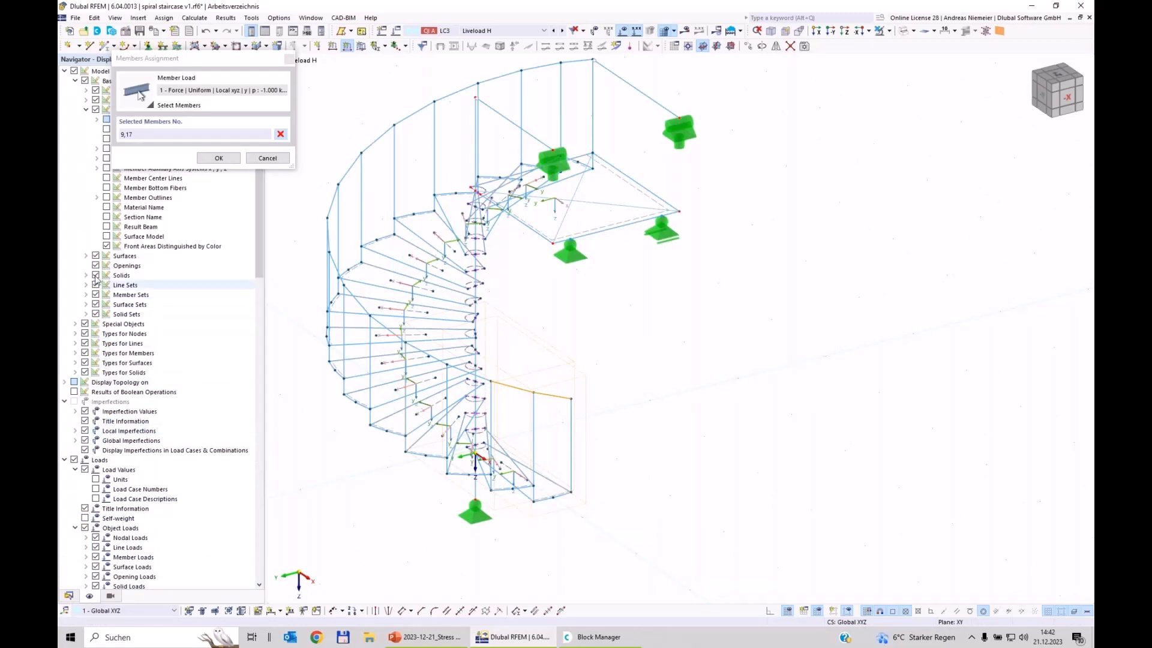
{"action": "left_click", "coordinate": [75, 324]}
{"action": "left_click", "coordinate": [95, 401]}
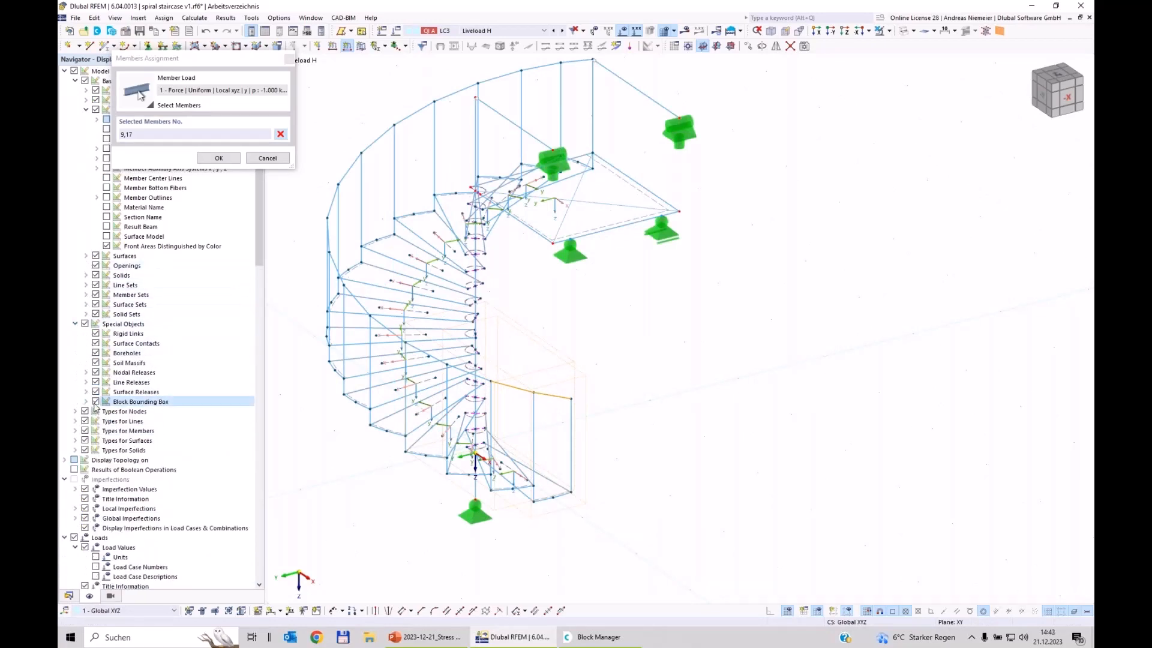
Add the next handrail members up the spiral, 25 to 89, to the load assignment, leaving out member 42
{"action": "left_click", "coordinate": [445, 400]}
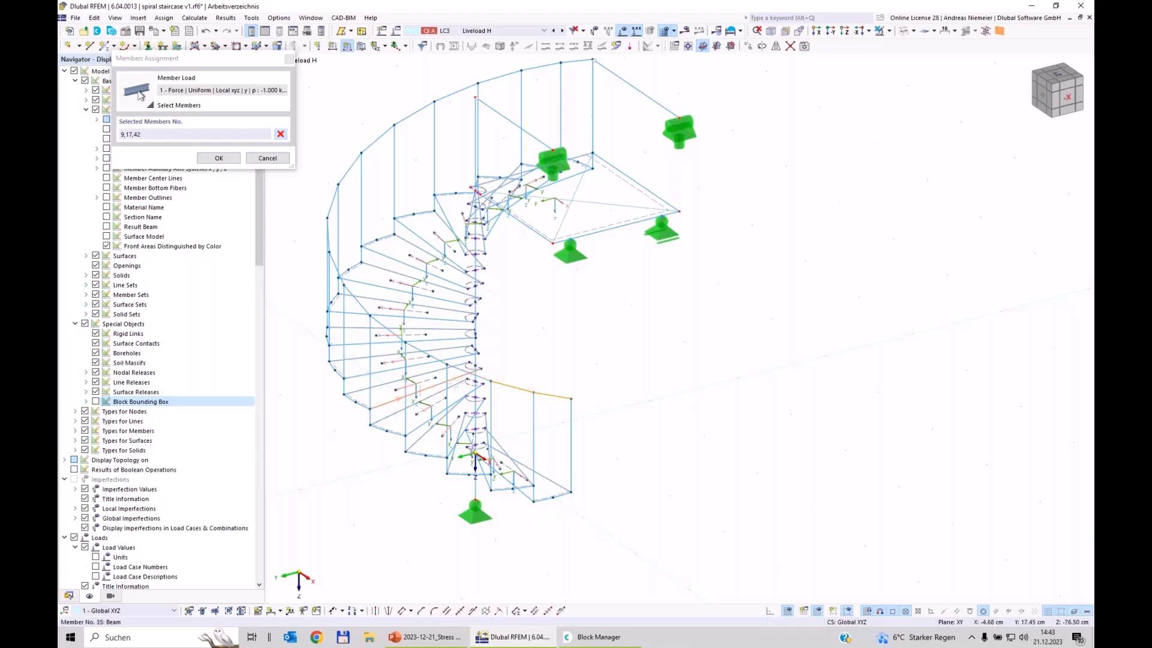
{"action": "left_click", "coordinate": [458, 378]}
{"action": "scroll", "coordinate": [461, 368], "scroll_direction": "up", "scroll_amount": 1}
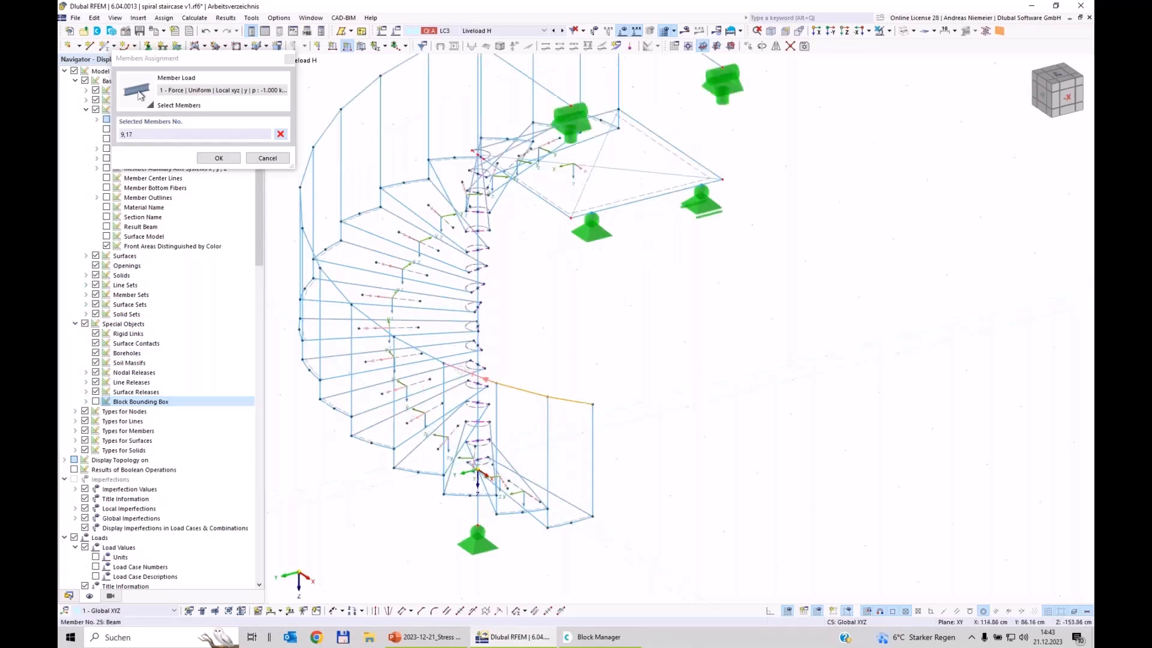
{"action": "left_click", "coordinate": [462, 369]}
{"action": "left_click", "coordinate": [384, 330]}
{"action": "left_click", "coordinate": [318, 142]}
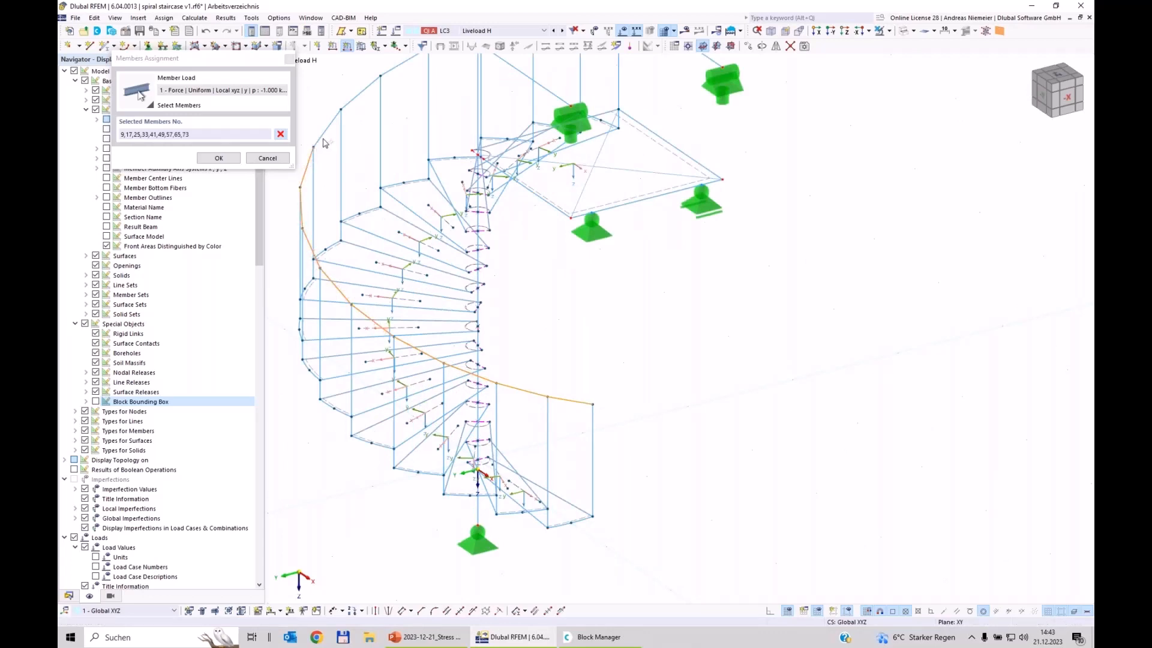
{"action": "left_click", "coordinate": [356, 96]}
Add the upper handrail and landing railing members 97, 105, 113, 121, 129, 141 and 142, and create the member load
{"action": "middle_click_drag", "start_coordinate": [355, 133], "coordinate": [296, 362]}
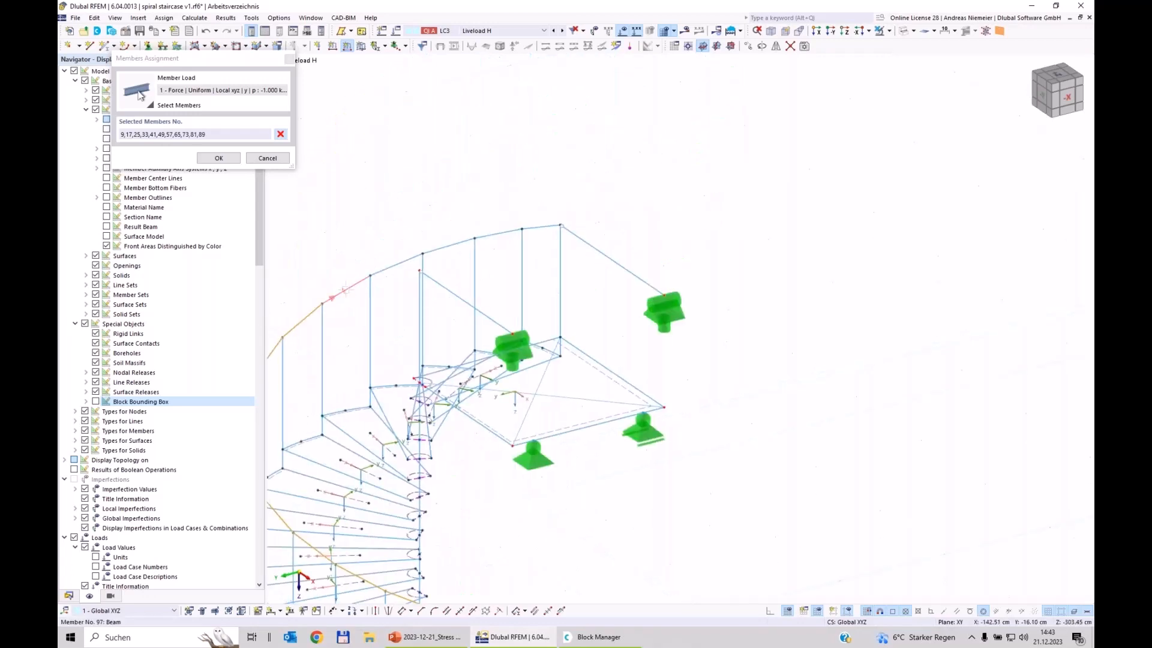
{"action": "left_click", "coordinate": [344, 291]}
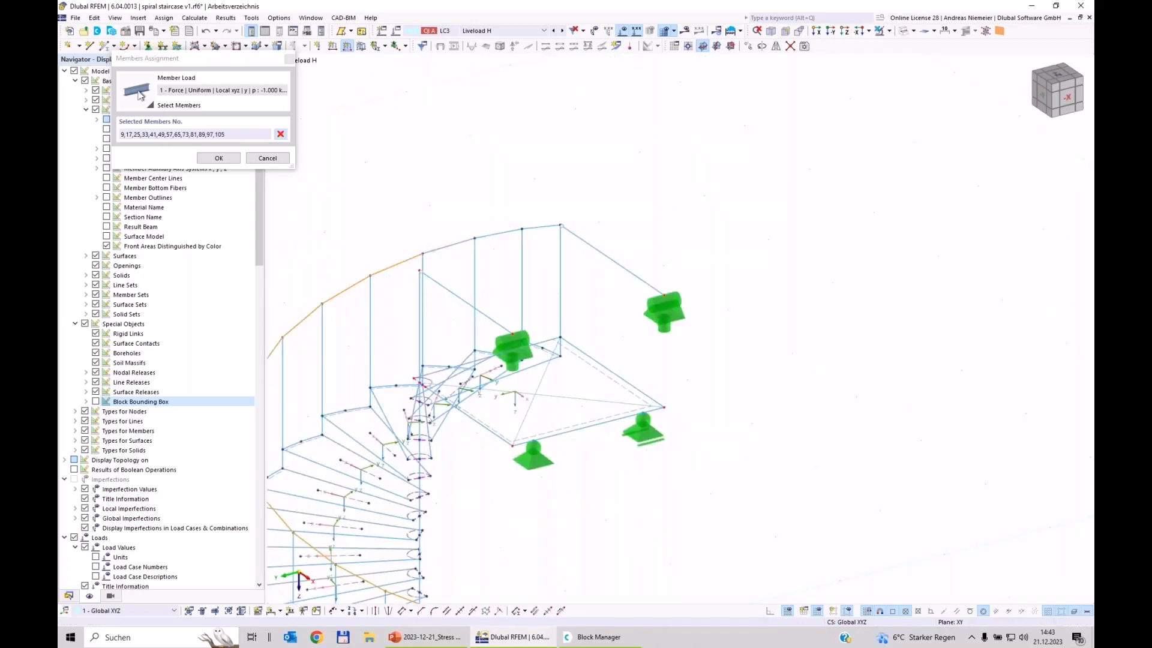
{"action": "left_click", "coordinate": [484, 237]}
{"action": "left_click", "coordinate": [538, 227]}
{"action": "left_click", "coordinate": [592, 246]}
{"action": "left_click", "coordinate": [220, 158]}
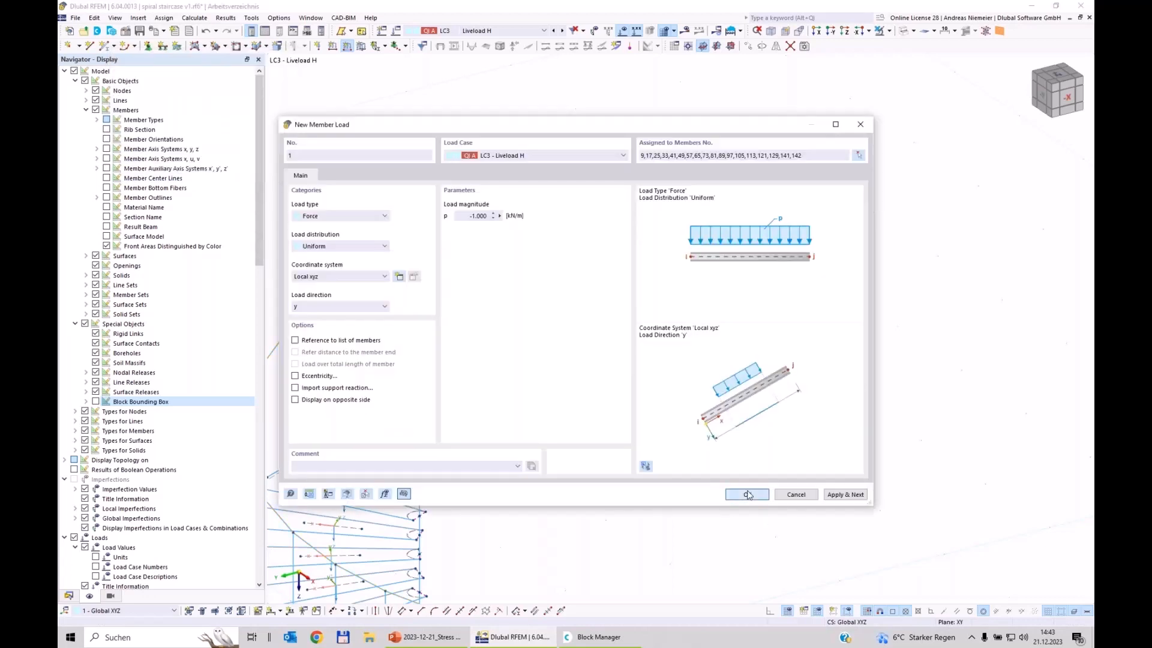
{"action": "left_click", "coordinate": [748, 495]}
{"action": "scroll", "coordinate": [745, 386], "scroll_direction": "down", "scroll_amount": 4}
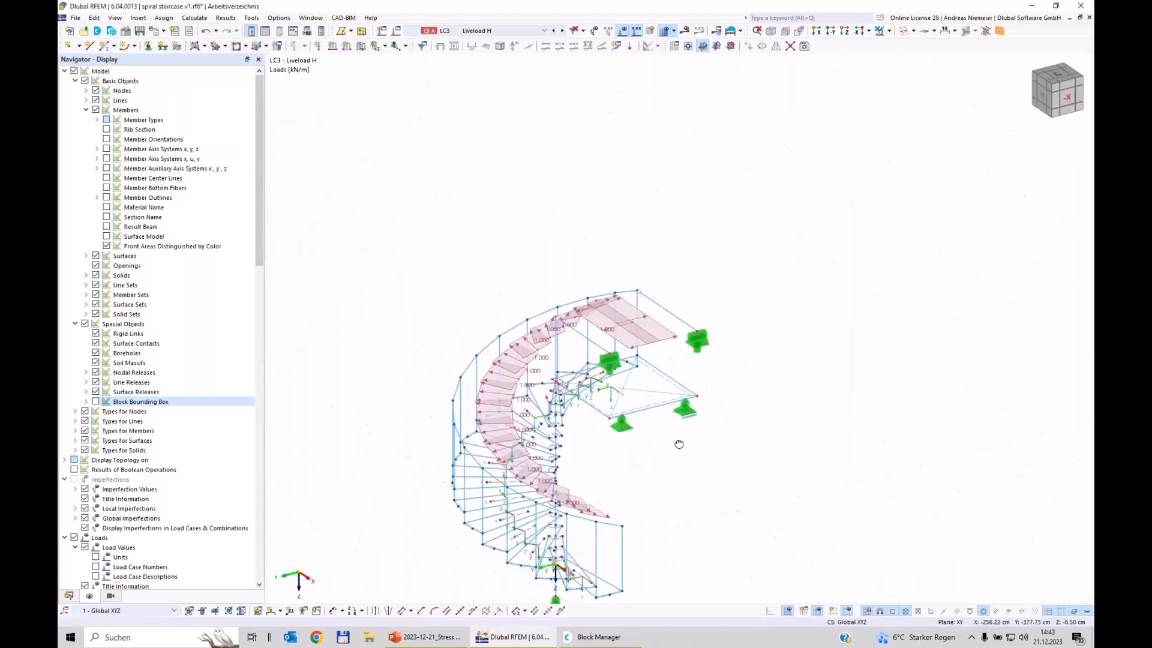
{"action": "middle_click_drag", "start_coordinate": [678, 444], "coordinate": [675, 378], "text": "ctrl"}
{"action": "mouse_move", "coordinate": [674, 379]}
{"action": "middle_mouse_down"}
{"action": "mouse_move", "coordinate": [721, 273]}
{"action": "mouse_move", "coordinate": [678, 375]}
{"action": "middle_mouse_up"}
{"action": "scroll", "coordinate": [660, 367], "scroll_direction": "up", "scroll_amount": 2}
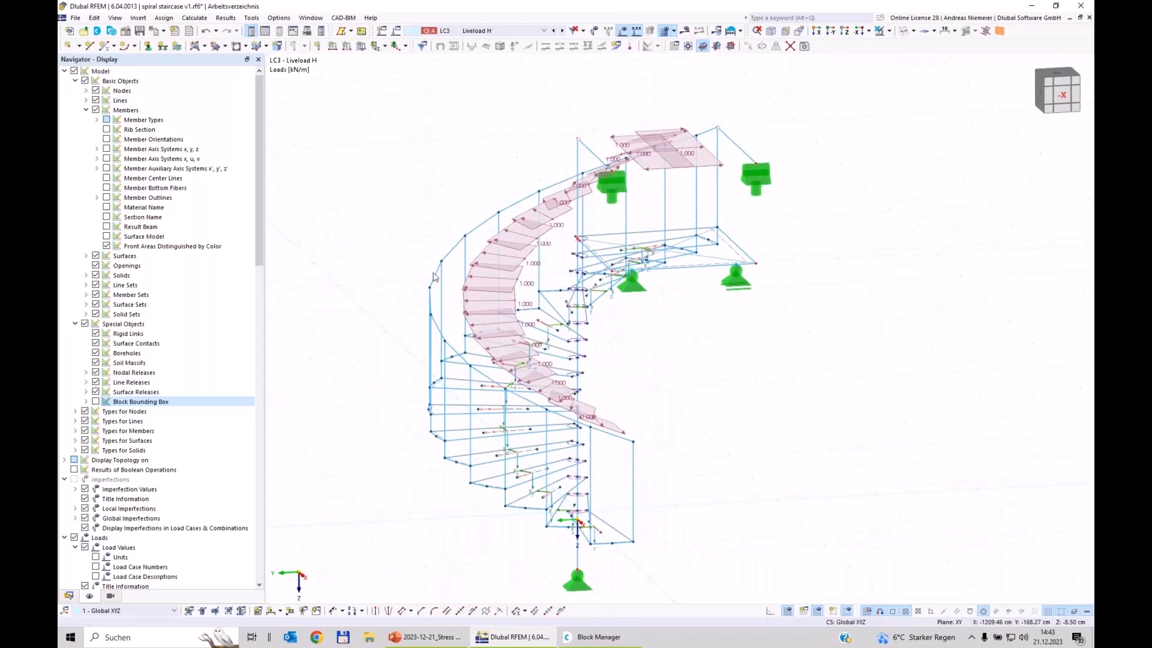
Check the list of load cases, design situations and generated load combinations against the applied Liveload H load
{"action": "middle_click_drag", "start_coordinate": [748, 425], "coordinate": [810, 448], "text": "ctrl"}
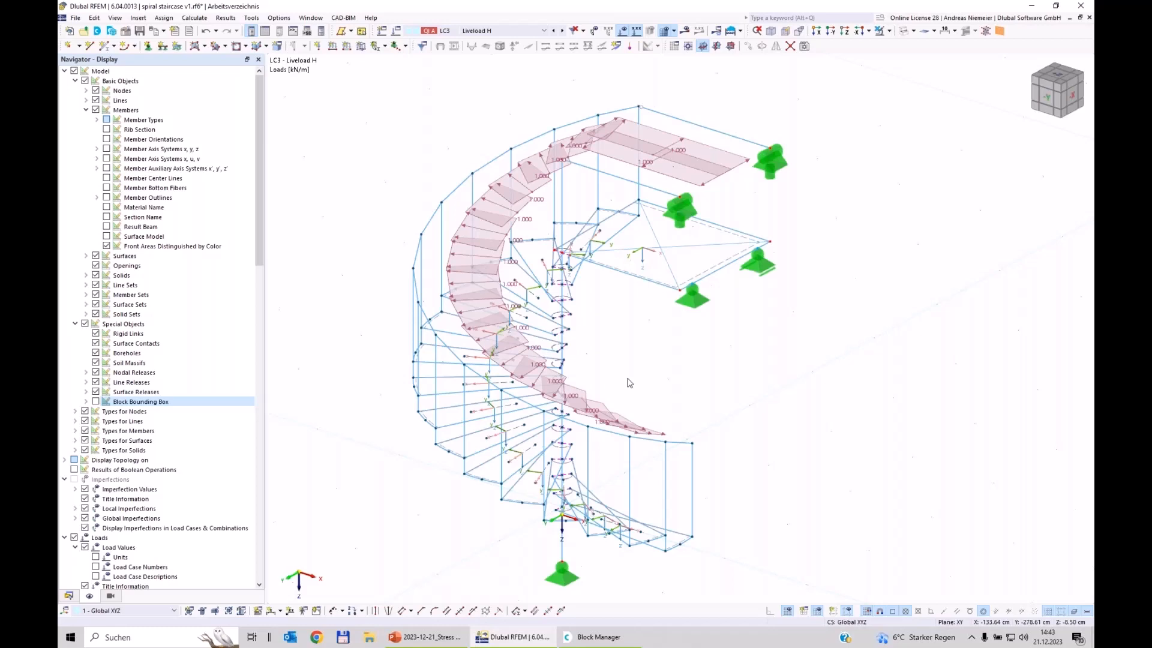
{"action": "left_click", "coordinate": [510, 31]}
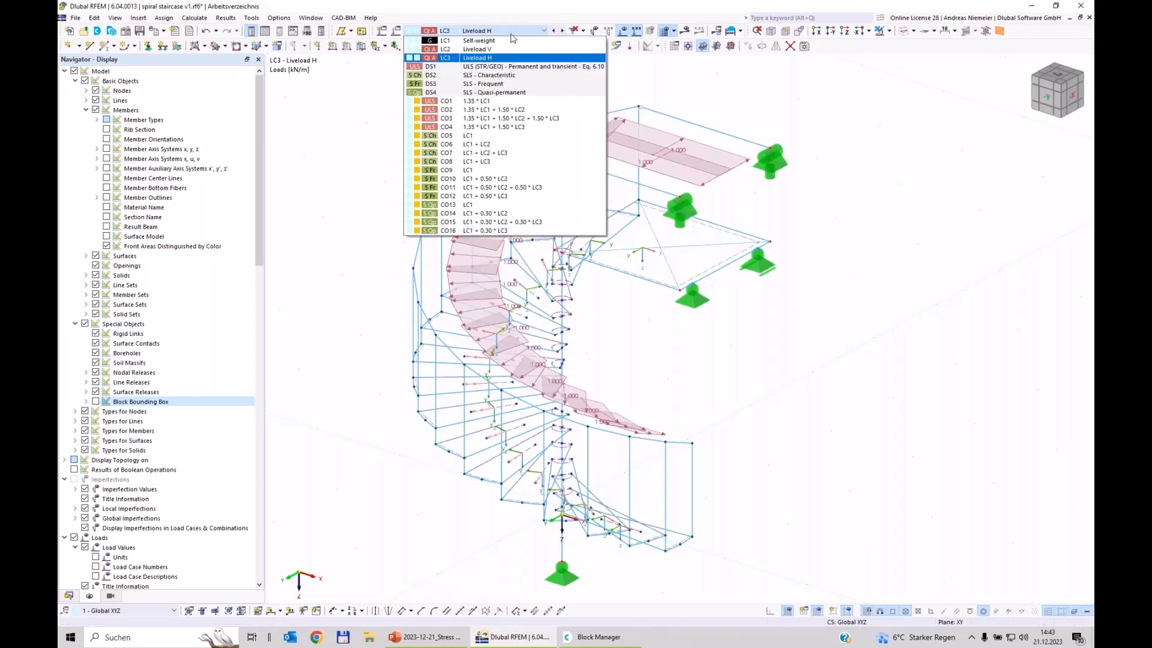
{"action": "left_click", "coordinate": [512, 38]}
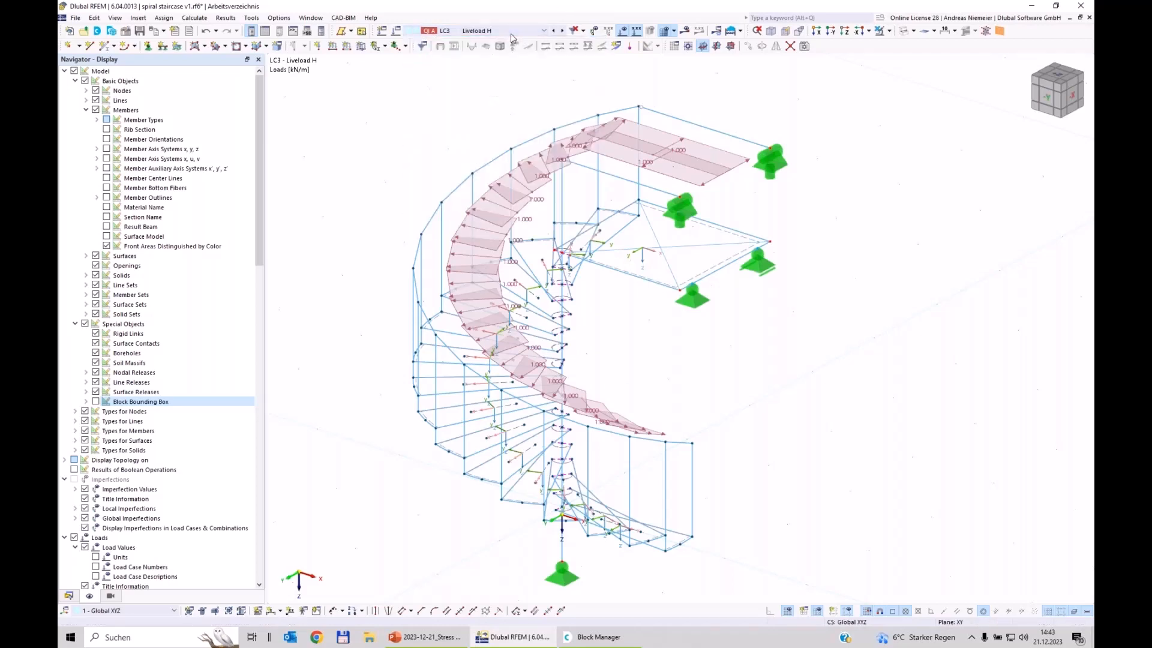
Open the load cases and combinations settings and review the load cases and the imposed loads action with its assignment and action type
{"action": "left_click", "coordinate": [398, 48]}
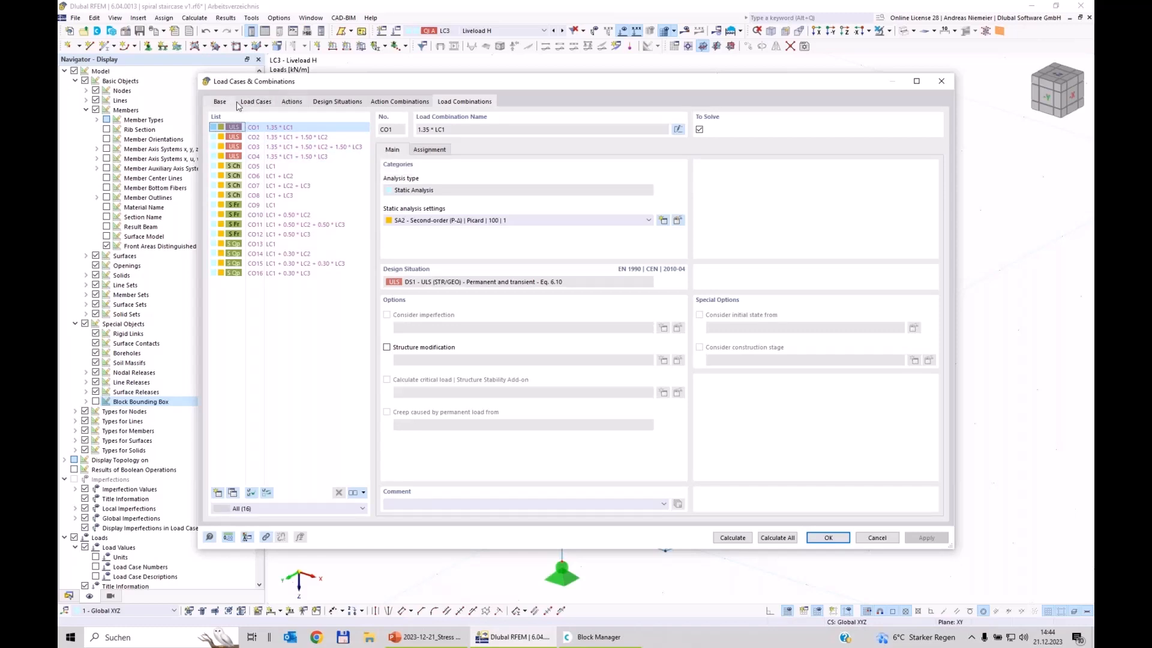
{"action": "left_click", "coordinate": [264, 103]}
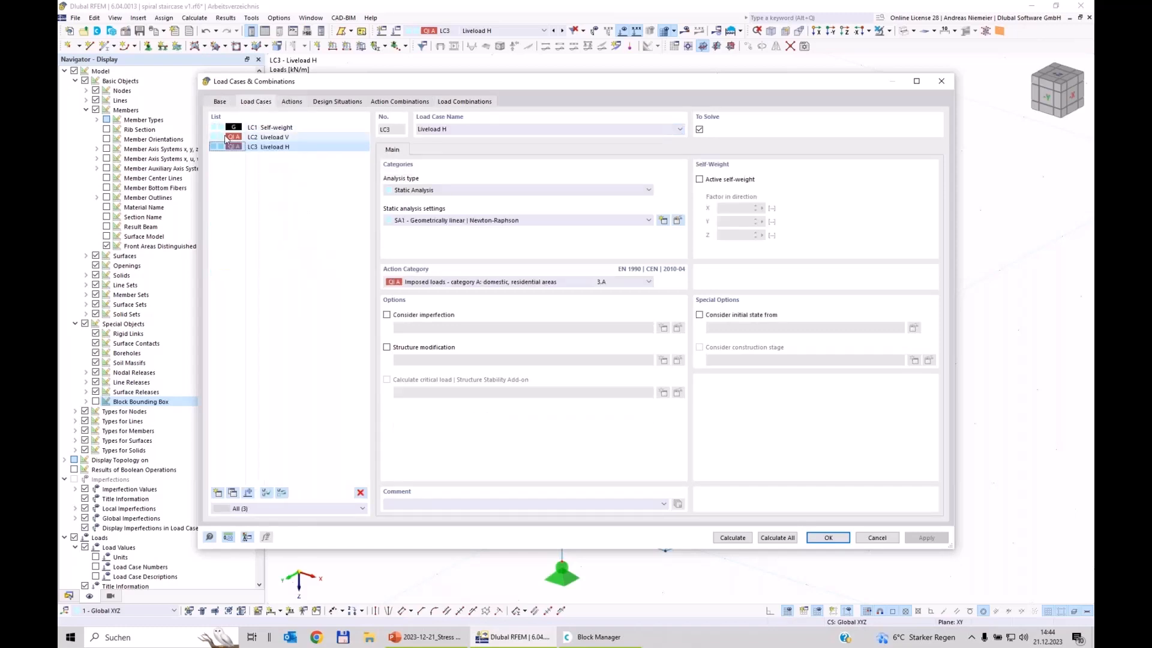
{"action": "left_click", "coordinate": [291, 102]}
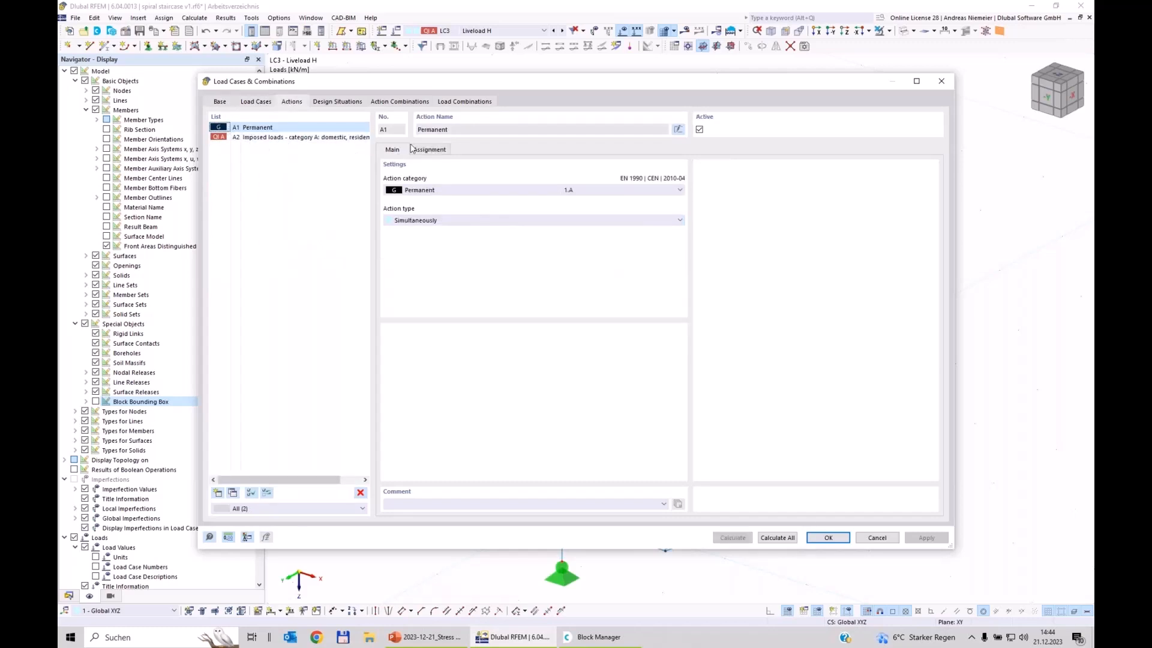
{"action": "left_click", "coordinate": [312, 139]}
{"action": "left_click", "coordinate": [443, 150]}
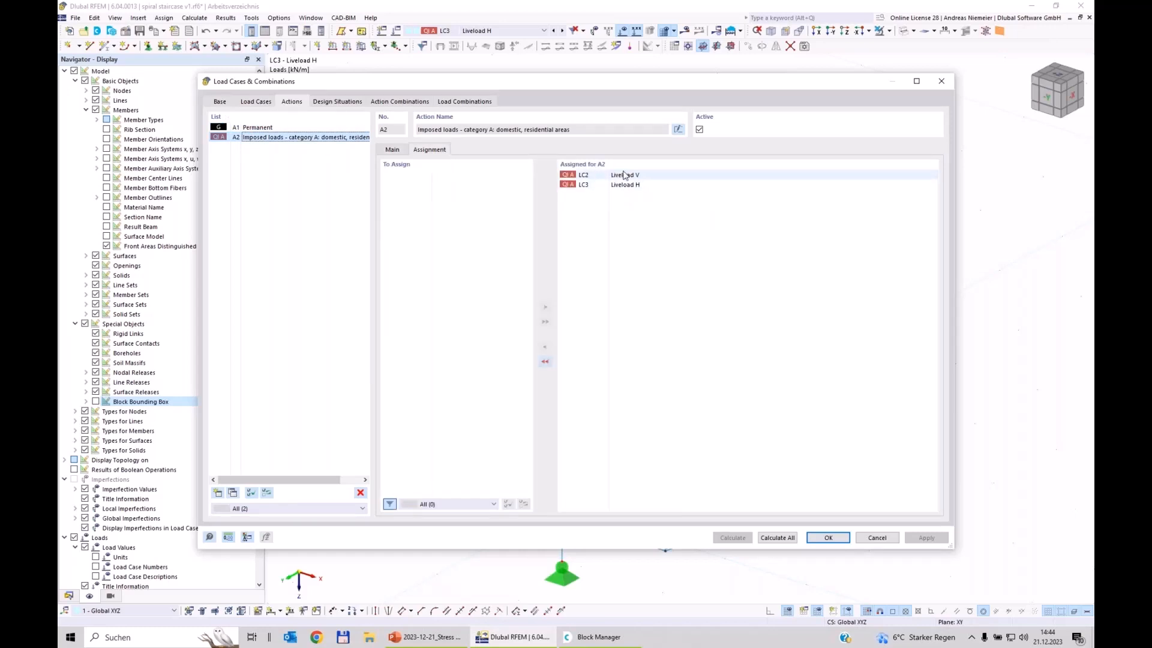
{"action": "left_click", "coordinate": [395, 150]}
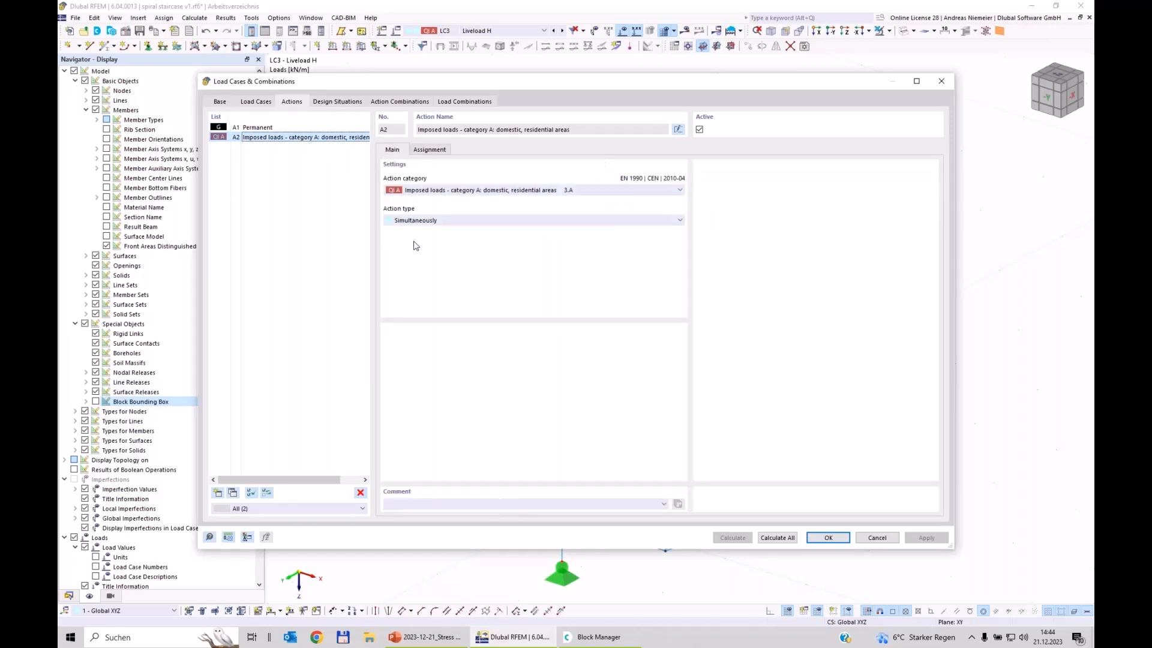
Delete the three SLS design situations DS2 to DS4, keeping only the ULS (STR/GEO) situation
{"action": "left_click", "coordinate": [347, 103]}
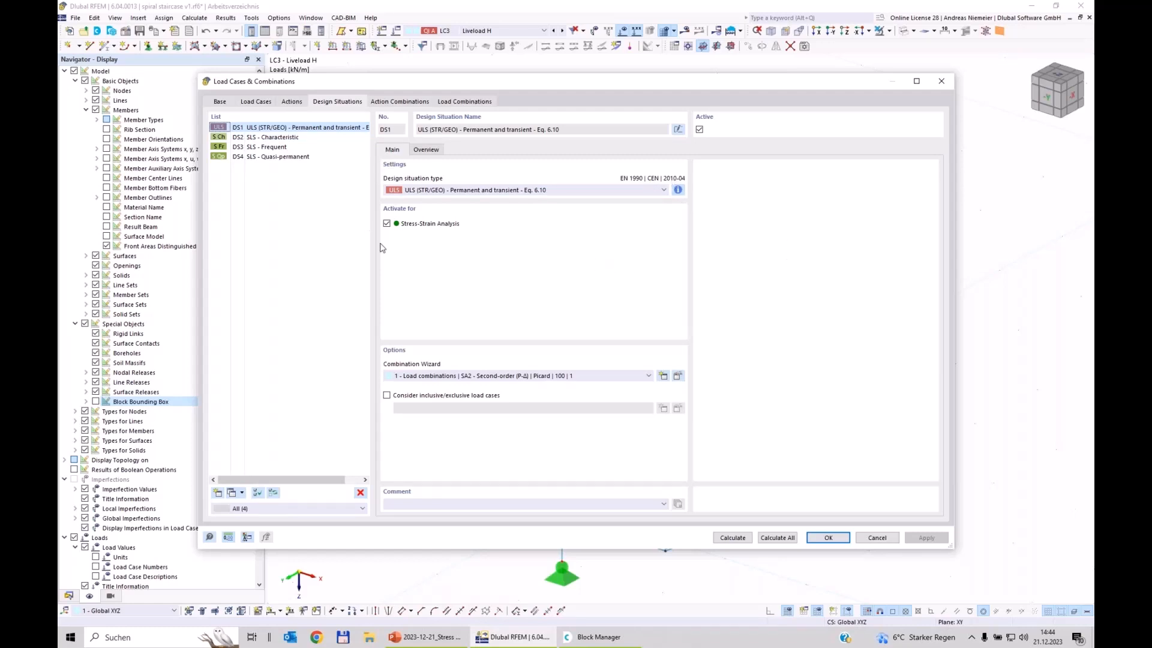
{"action": "left_click_drag", "start_coordinate": [264, 137], "coordinate": [272, 161]}
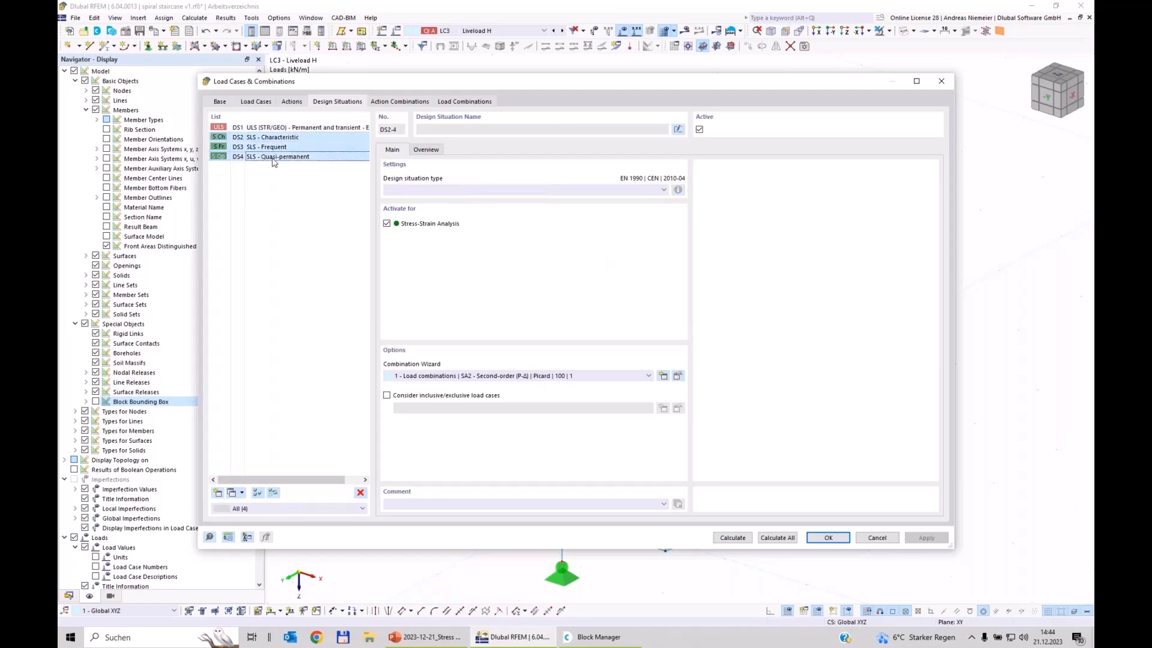
{"action": "key", "text": "Delete"}
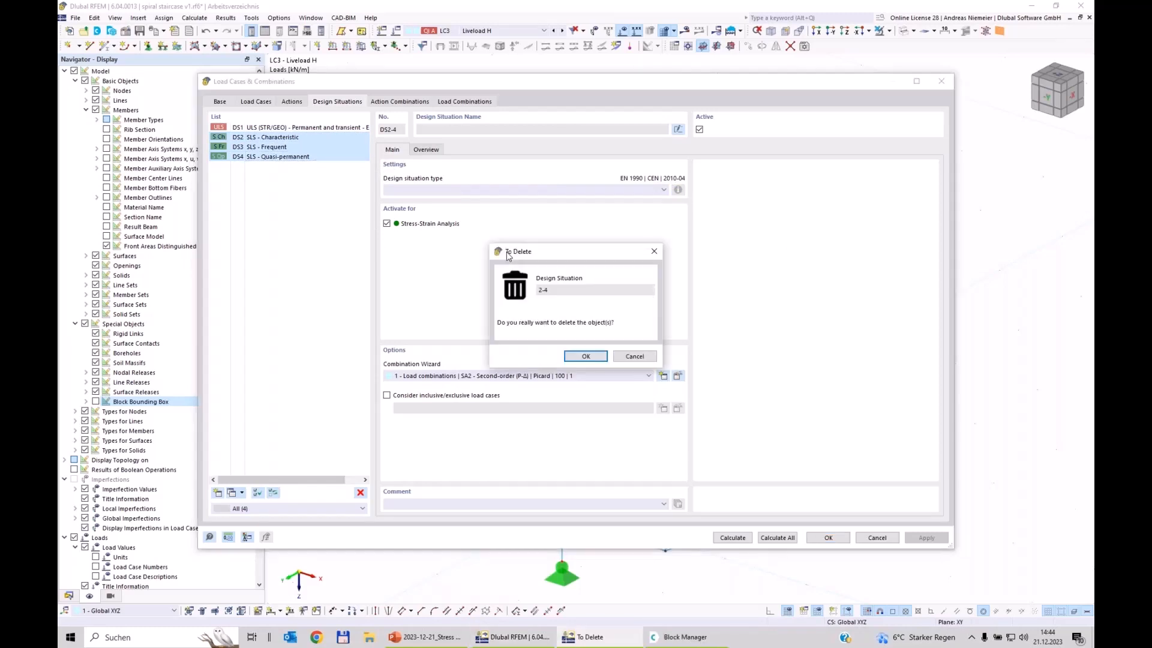
{"action": "left_click", "coordinate": [593, 360]}
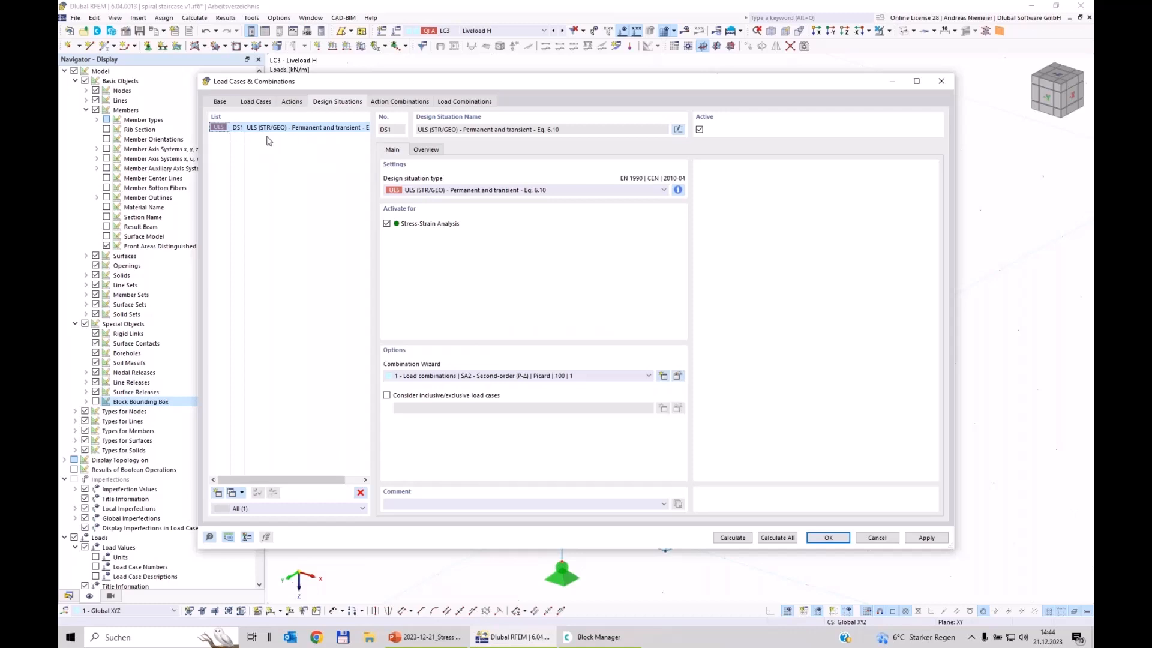
Review the combination rule information of the ULS design situation and its activation for Stress-Strain Analysis
{"action": "left_click", "coordinate": [677, 189]}
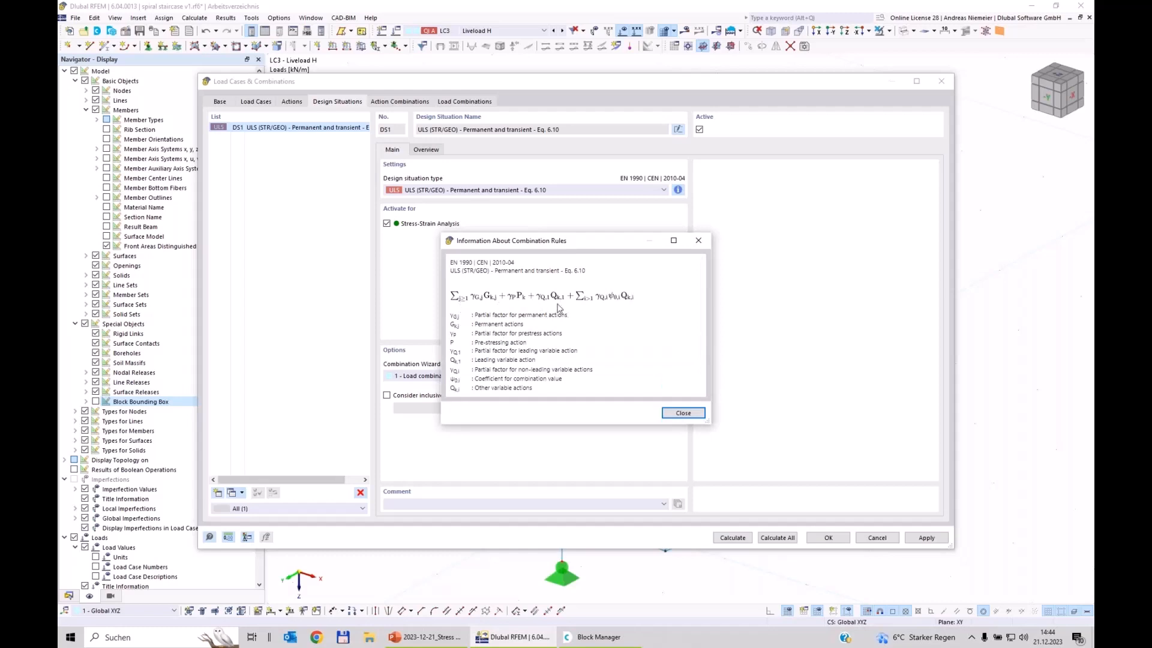
{"action": "left_click", "coordinate": [684, 413]}
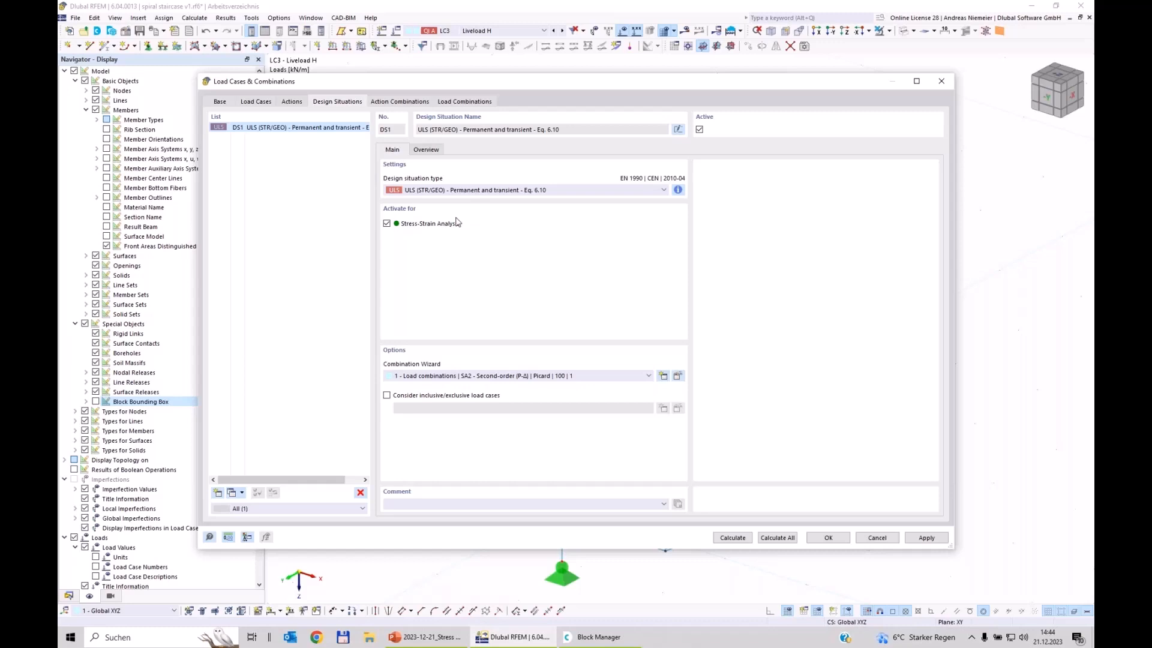
{"action": "left_click", "coordinate": [387, 226]}
{"action": "left_click", "coordinate": [387, 227]}
Set the ULS combination wizard to static analysis settings SA1 - Geometrically linear | Newton-Raphson and stop considering imperfection cases
{"action": "left_click", "coordinate": [677, 375]}
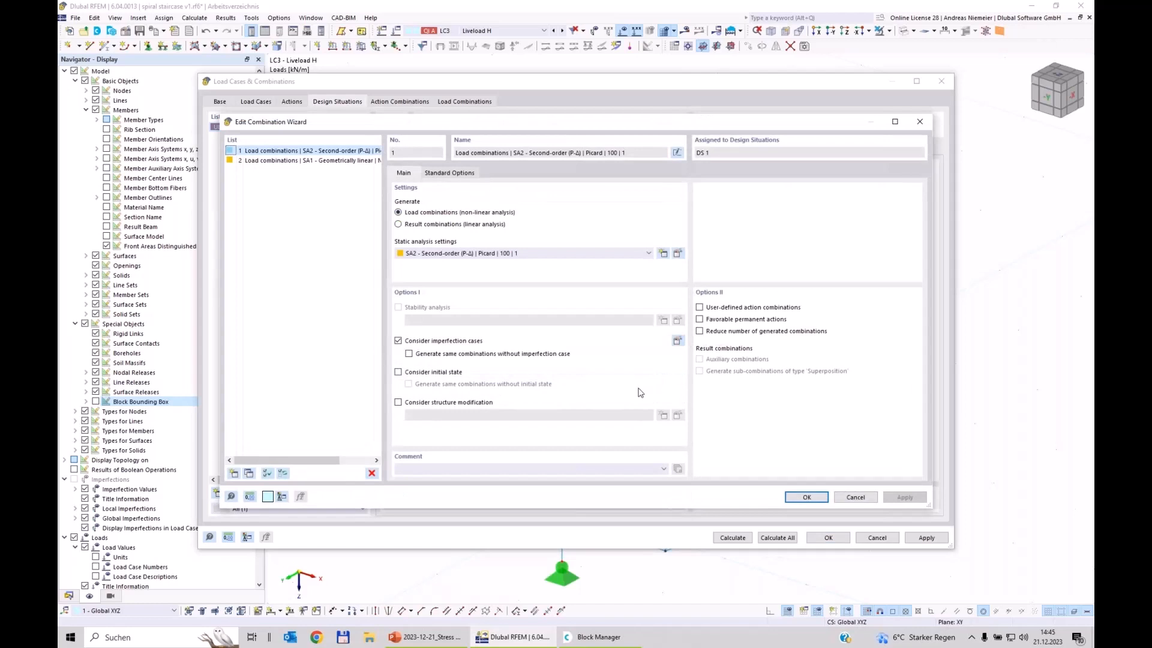
{"action": "left_click", "coordinate": [460, 257]}
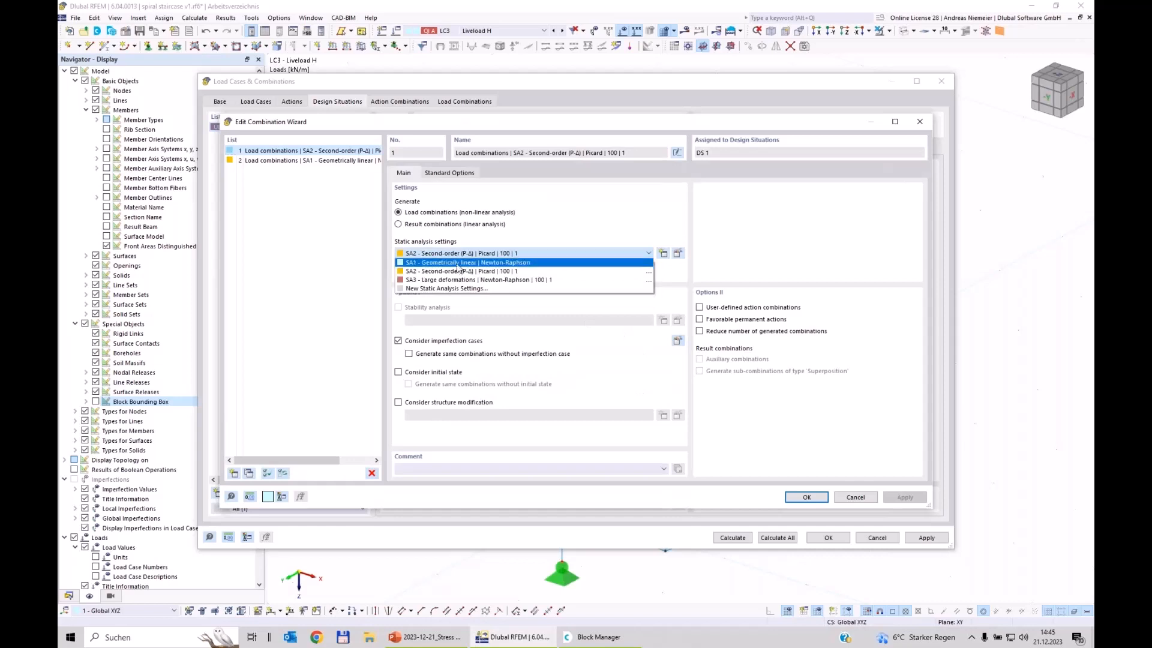
{"action": "left_click", "coordinate": [458, 264]}
{"action": "left_click", "coordinate": [431, 340]}
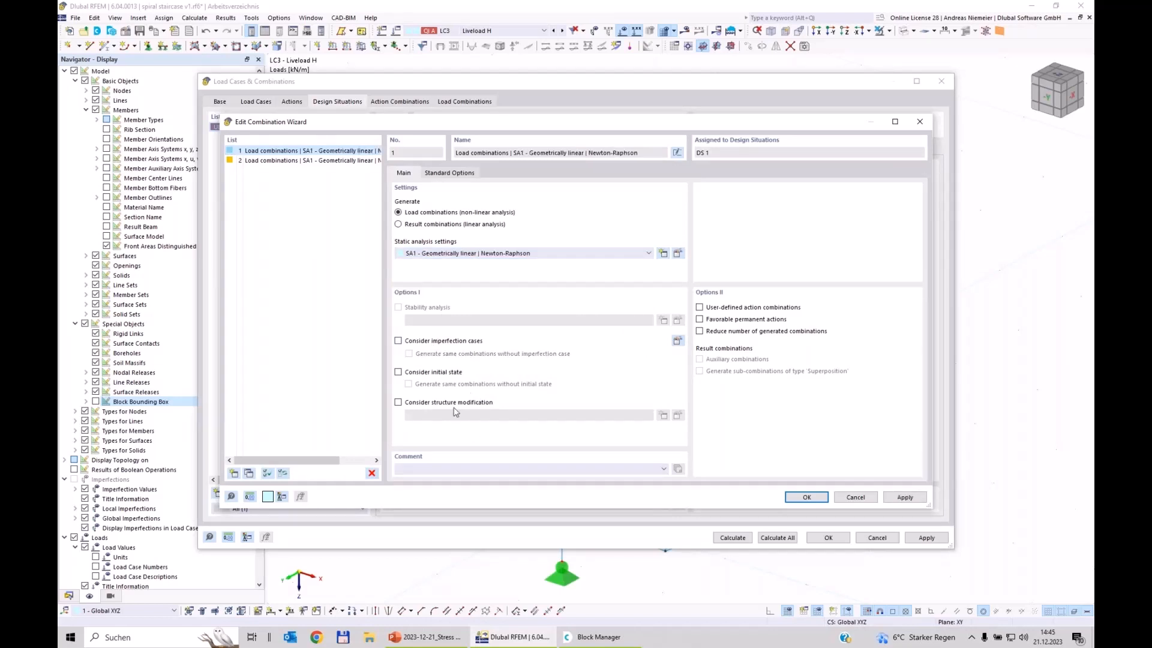
{"action": "left_click", "coordinate": [808, 498]}
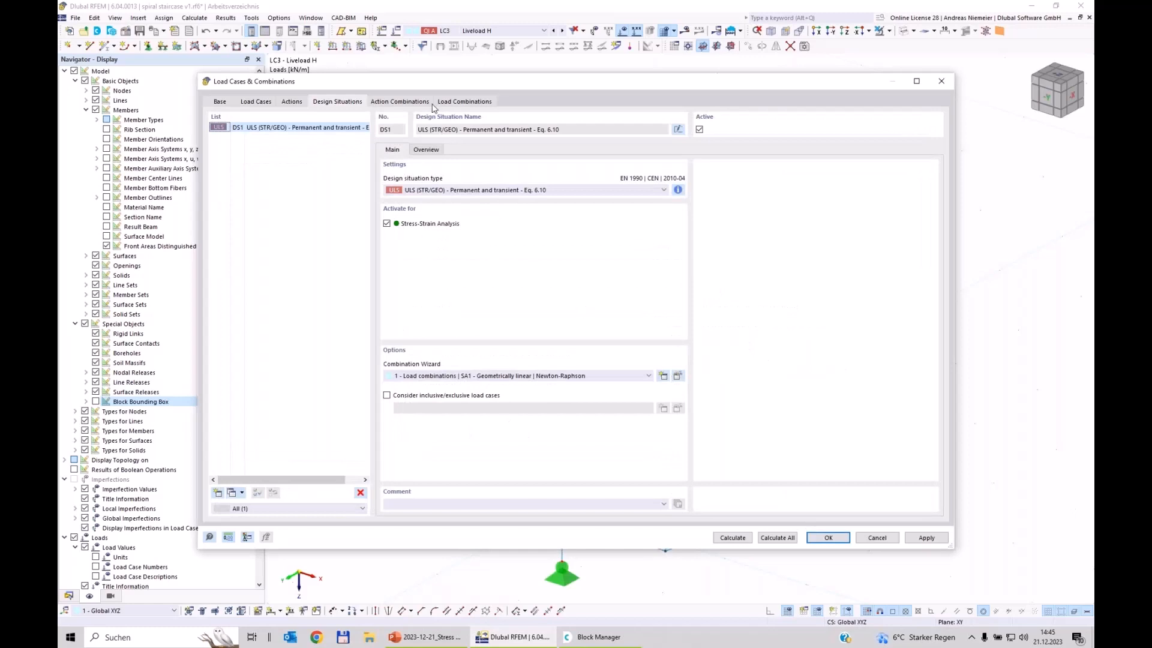
Review the generated action and load combinations, including the load cases assigned to CO4, and calculate everything
{"action": "left_click", "coordinate": [415, 103]}
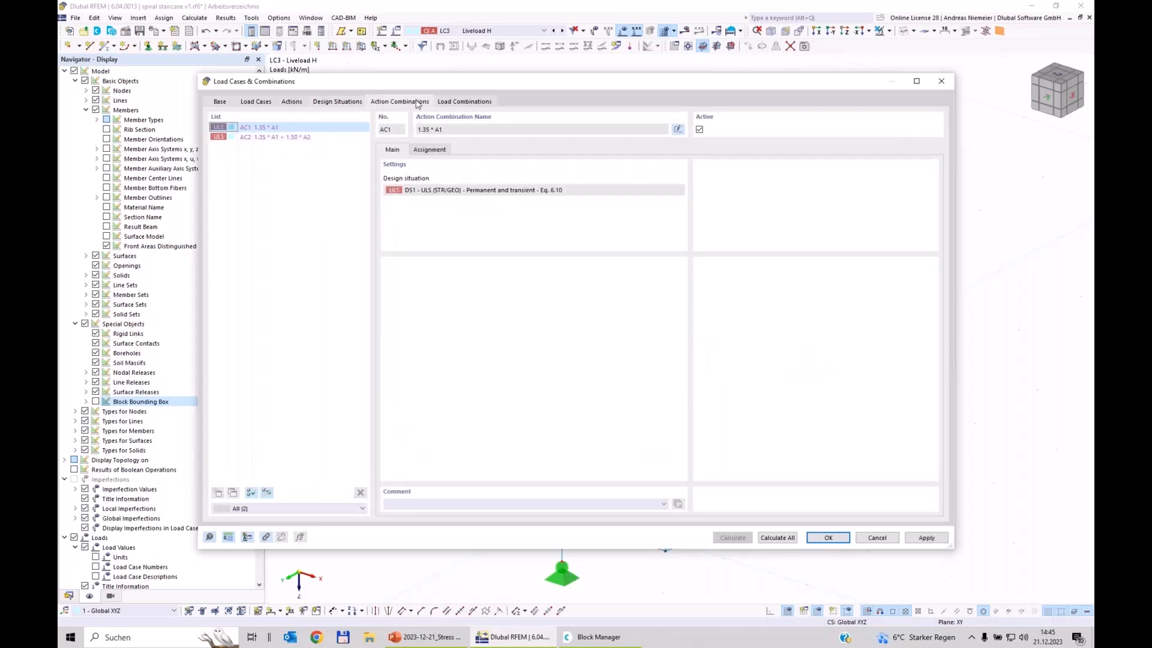
{"action": "left_click", "coordinate": [466, 103]}
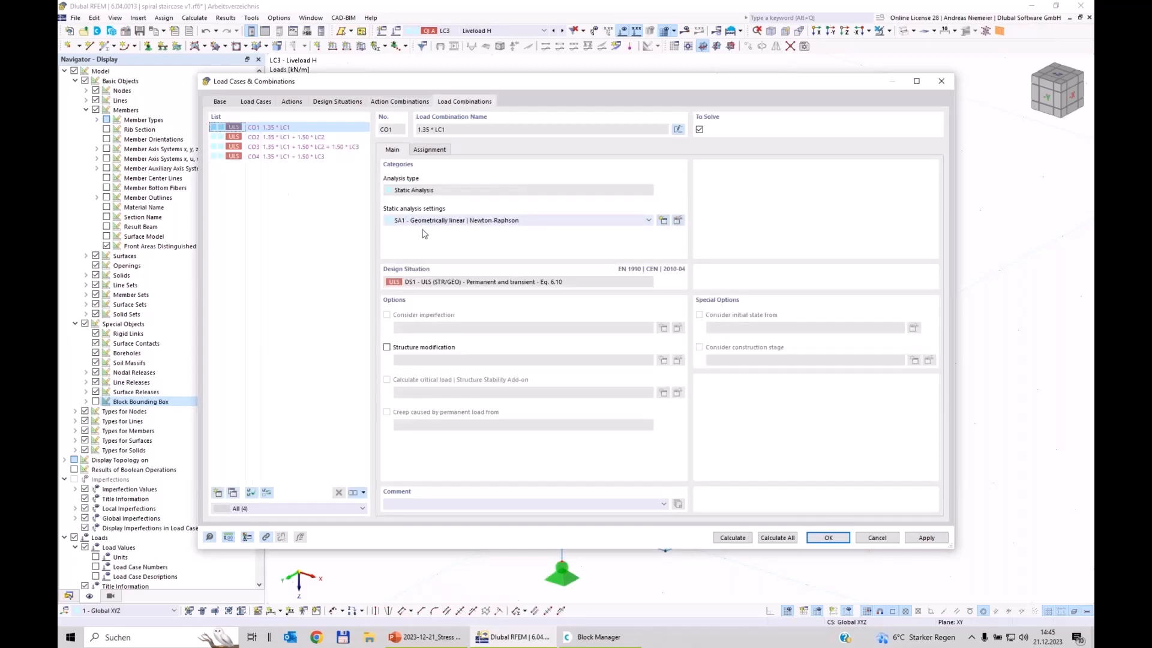
{"action": "left_click", "coordinate": [288, 156]}
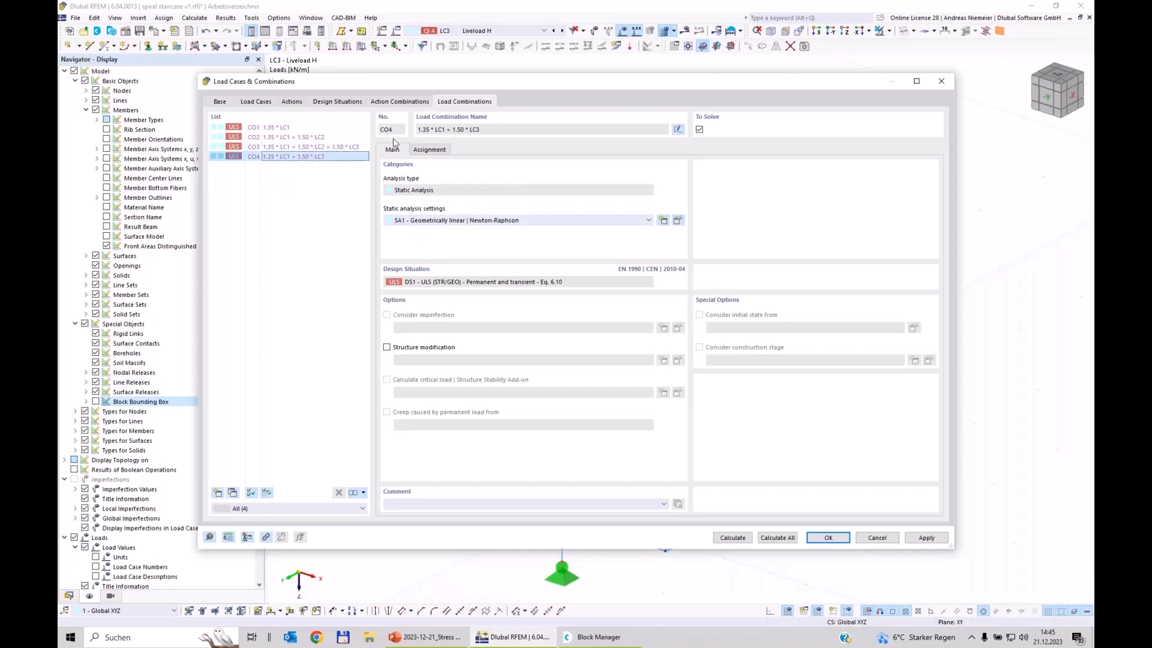
{"action": "left_click", "coordinate": [429, 149]}
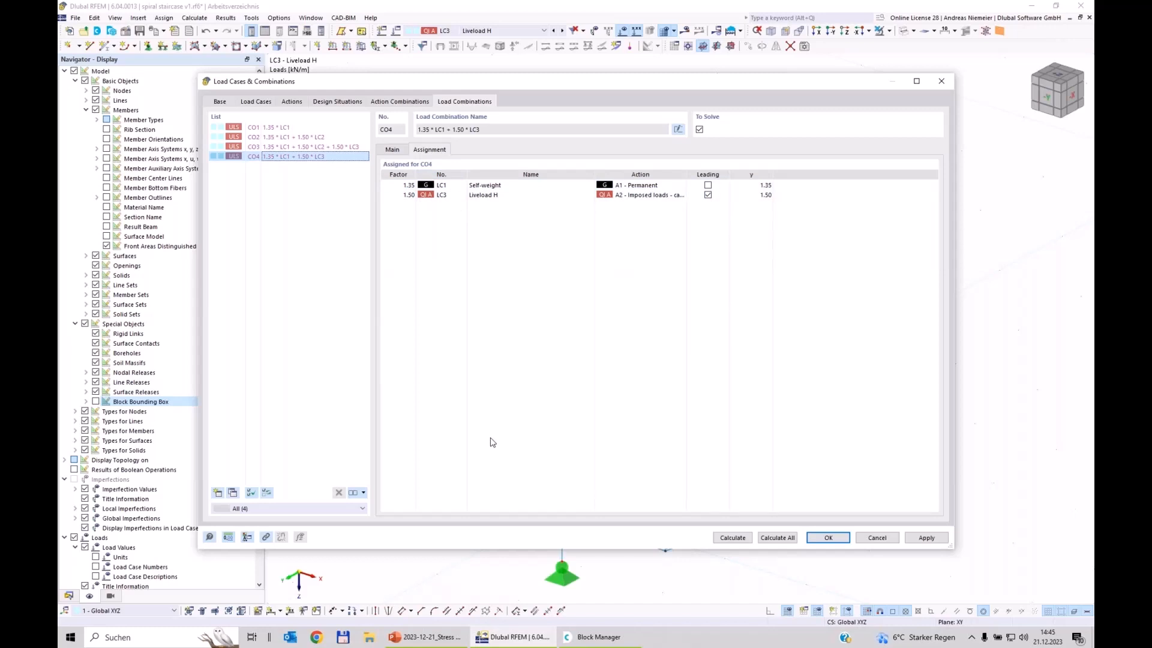
{"action": "left_click", "coordinate": [777, 538]}
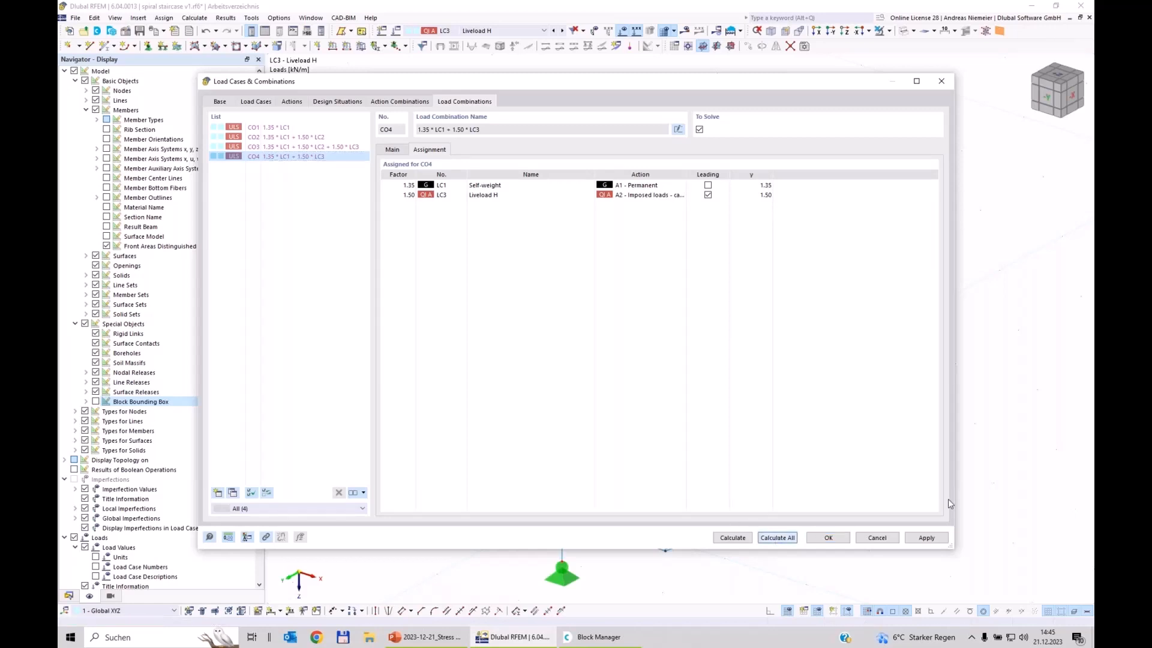
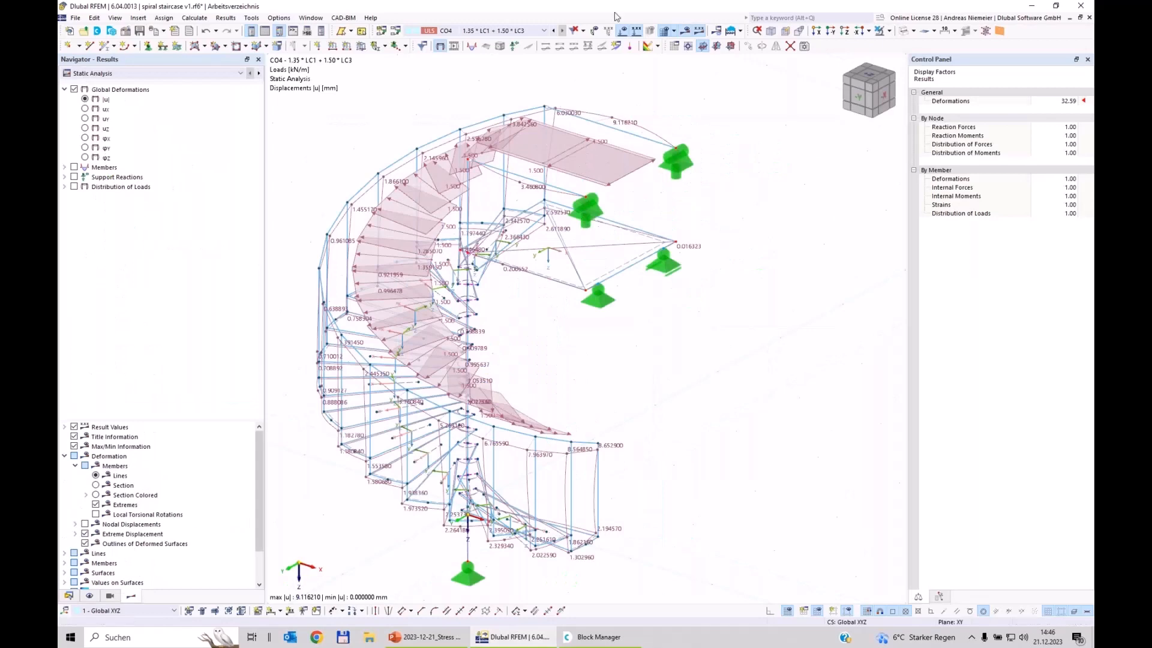
Display the member normal stress σx for CO4 on the staircase and hide the loads
{"action": "scroll", "coordinate": [629, 55], "scroll_direction": "down", "scroll_amount": 1}
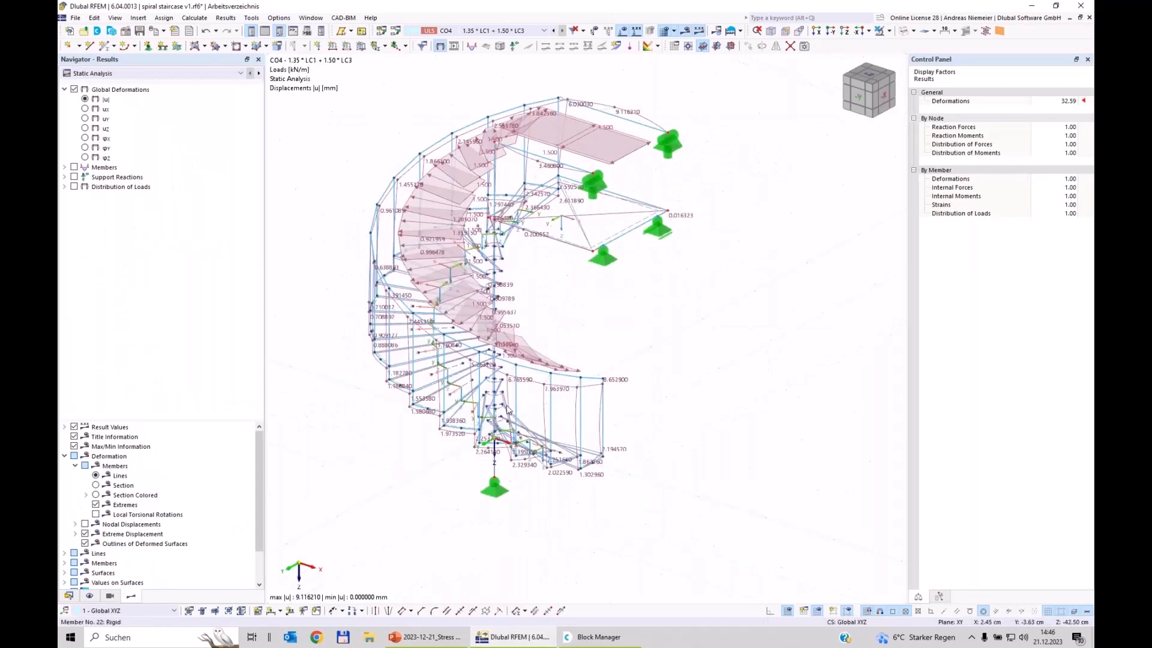
{"action": "middle_click_drag", "start_coordinate": [682, 422], "coordinate": [684, 368]}
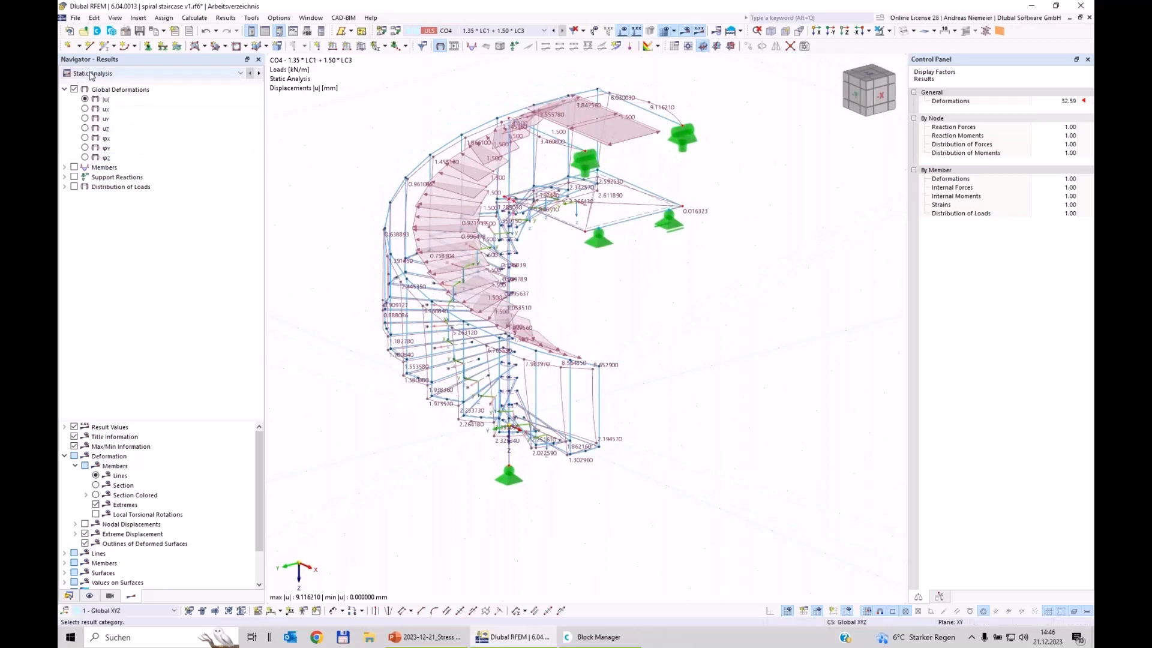
{"action": "left_click", "coordinate": [65, 168]}
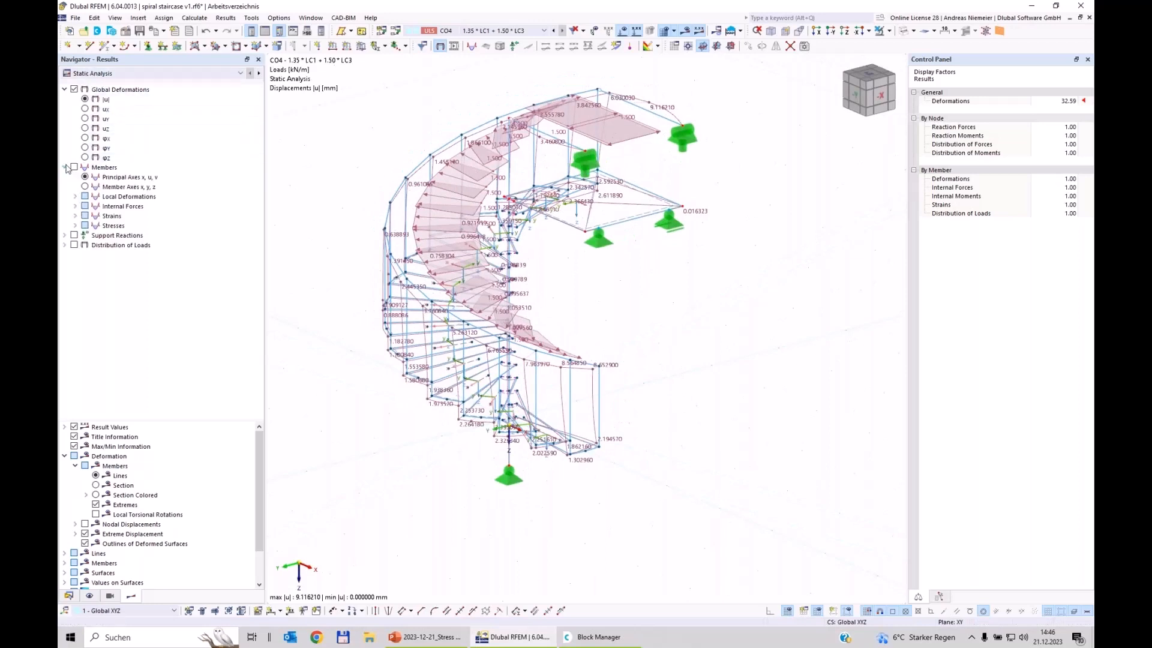
{"action": "left_click", "coordinate": [75, 225]}
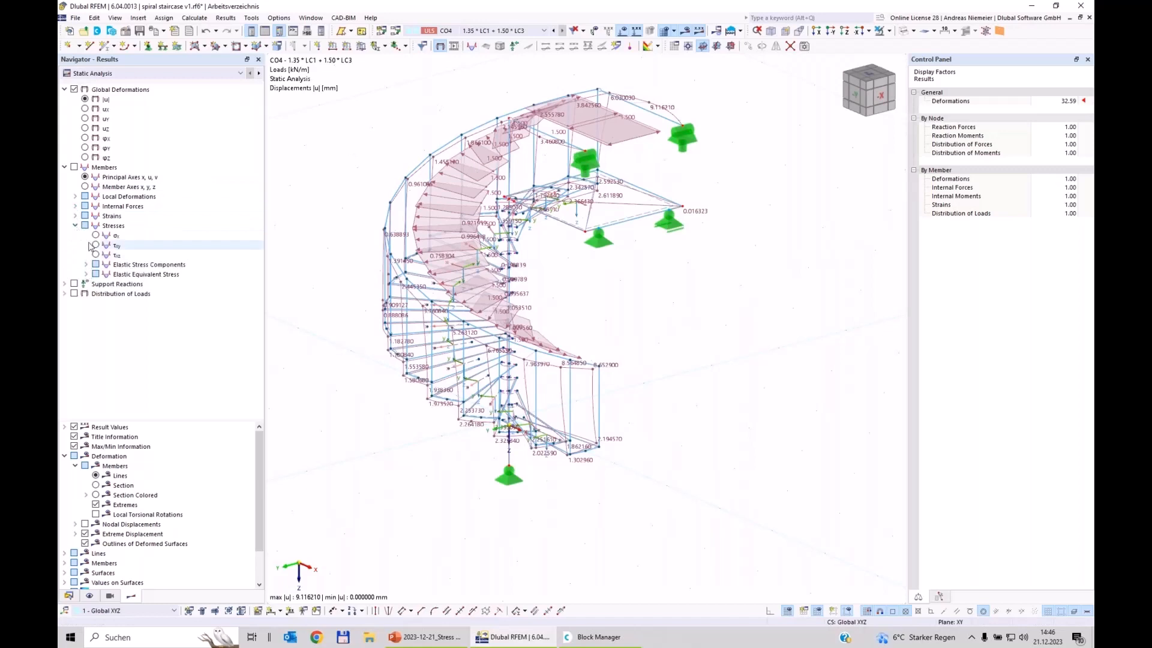
{"action": "left_click", "coordinate": [100, 237]}
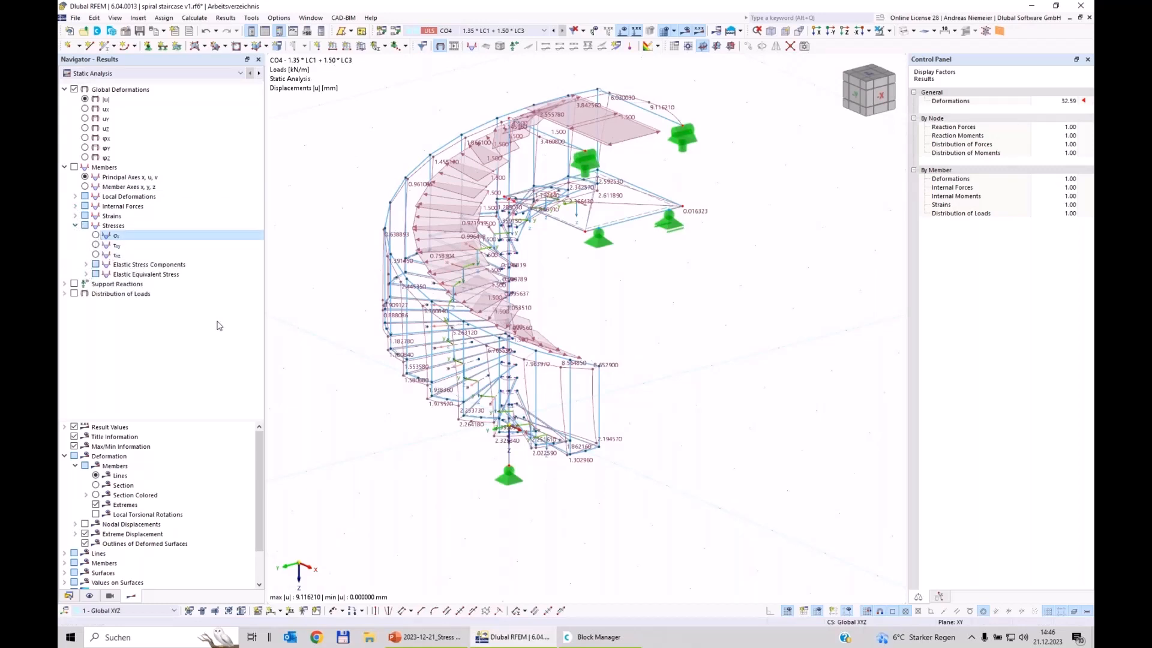
{"action": "left_click", "coordinate": [94, 237]}
{"action": "middle_click_drag", "start_coordinate": [540, 315], "coordinate": [658, 316], "text": "ctrl"}
{"action": "left_click", "coordinate": [623, 31]}
Switch the results to load combination CO3 and examine the σx stress distribution around the staircase
{"action": "left_click", "coordinate": [525, 30]}
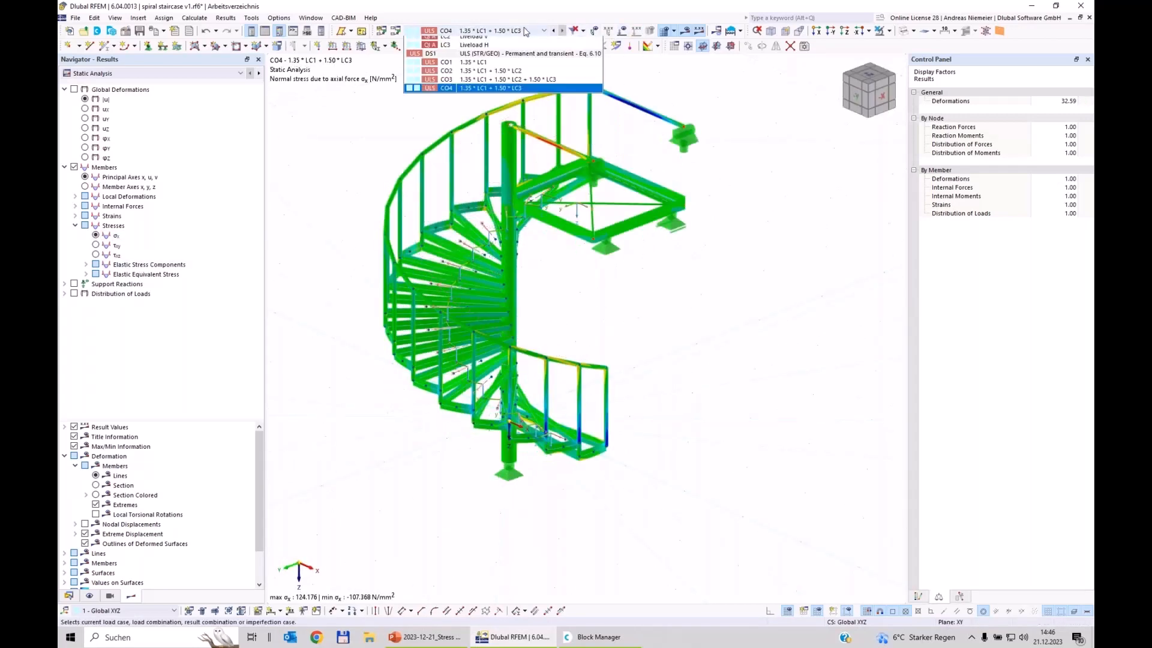
{"action": "left_click", "coordinate": [525, 100]}
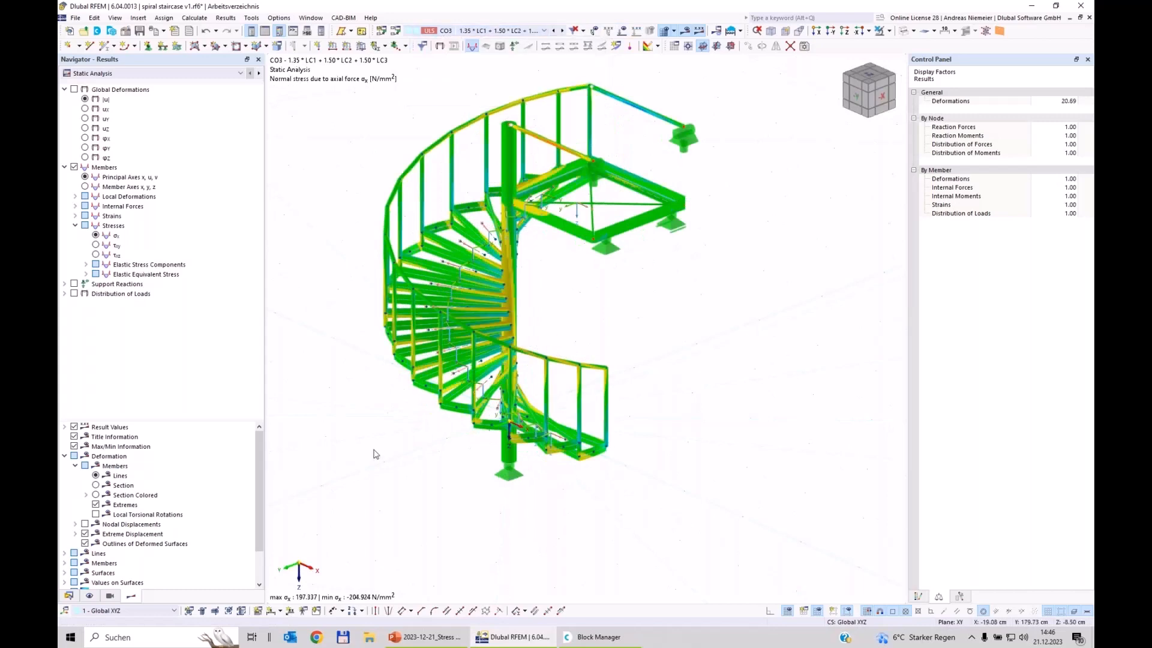
{"action": "middle_click_drag", "start_coordinate": [393, 462], "coordinate": [569, 228], "text": "ctrl"}
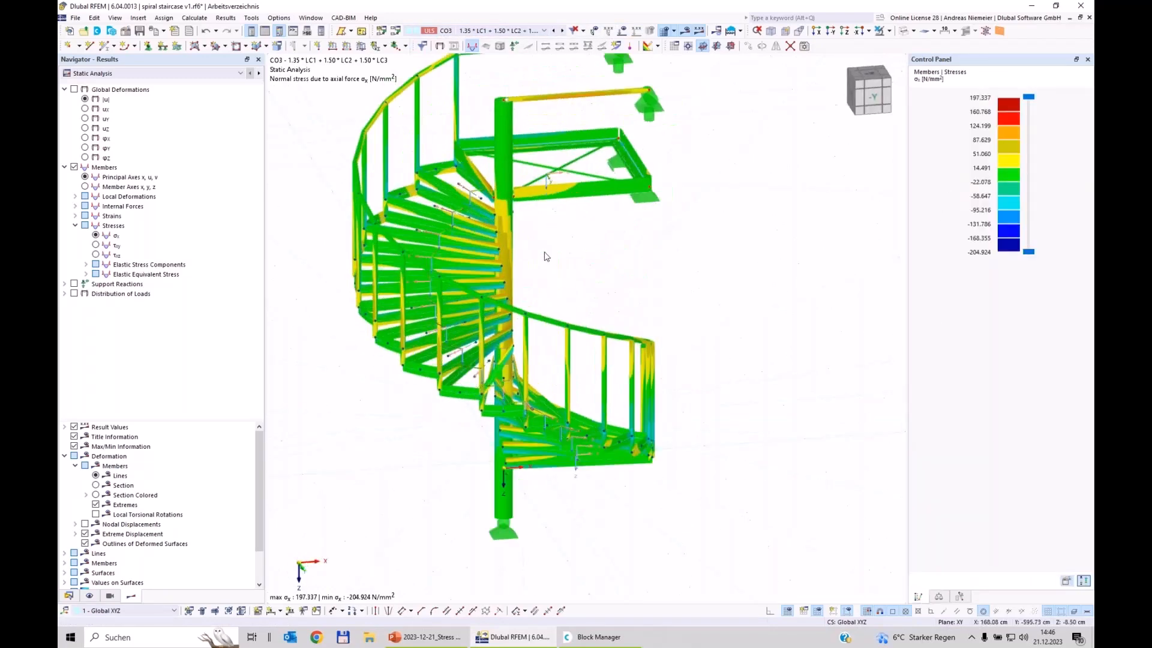
{"action": "scroll", "coordinate": [548, 246], "scroll_direction": "up", "scroll_amount": 3}
{"action": "scroll", "coordinate": [551, 192], "scroll_direction": "down", "scroll_amount": 1}
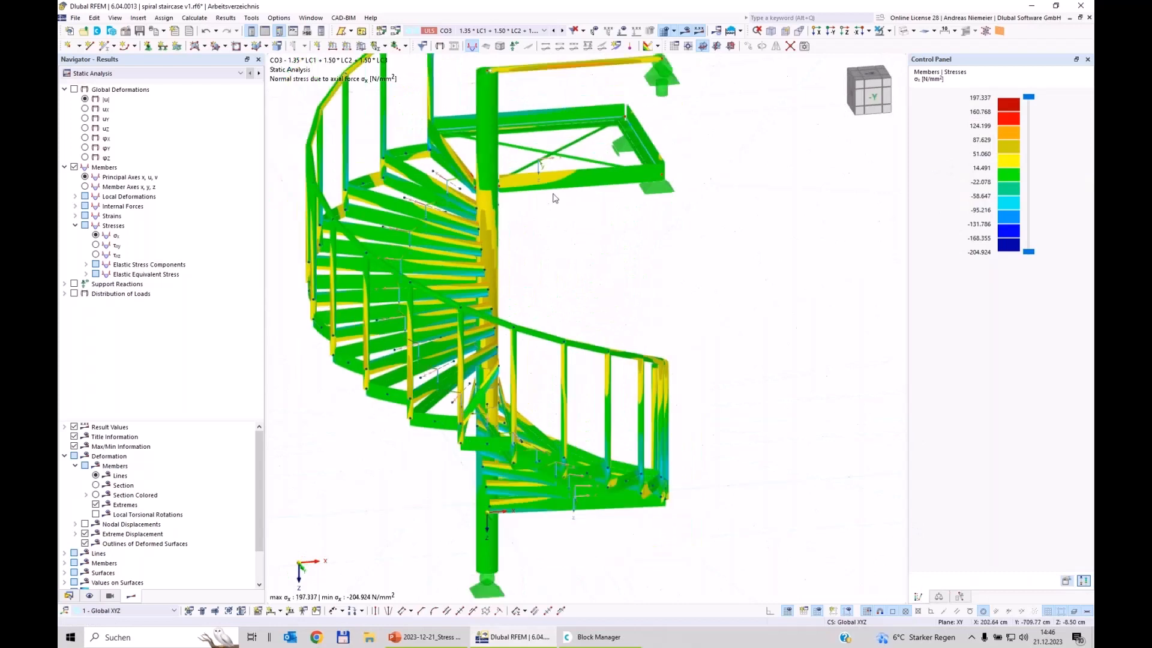
Display the axial force N of the members for load combination CO3
{"action": "left_click", "coordinate": [445, 31]}
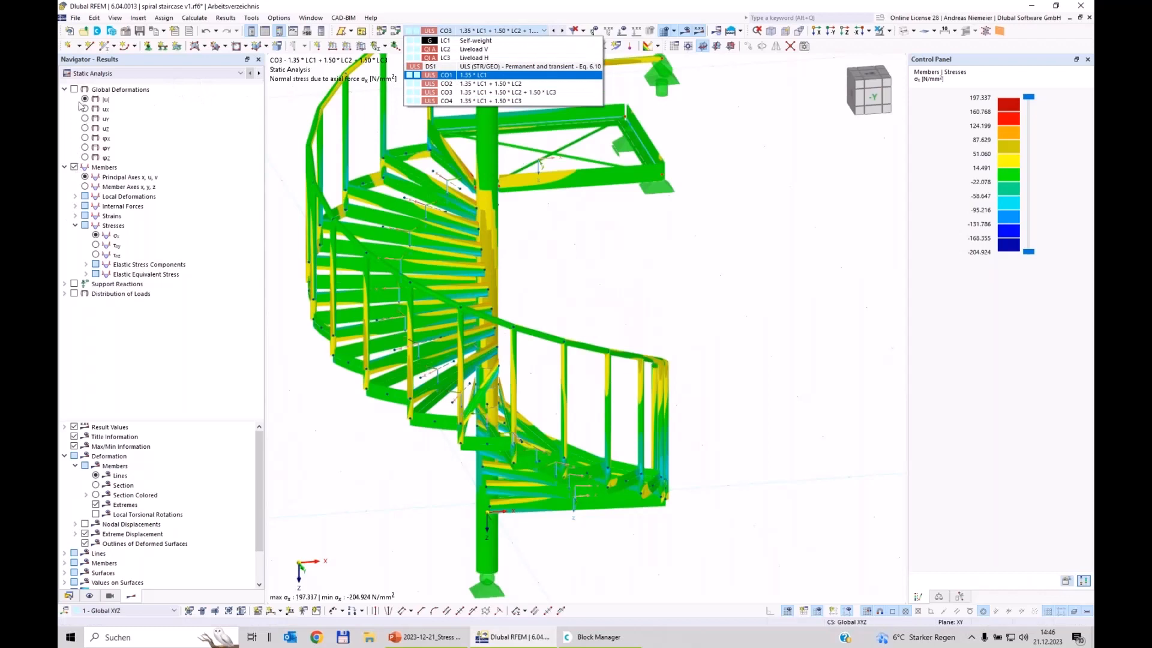
{"action": "left_click", "coordinate": [74, 205]}
{"action": "left_click", "coordinate": [75, 206]}
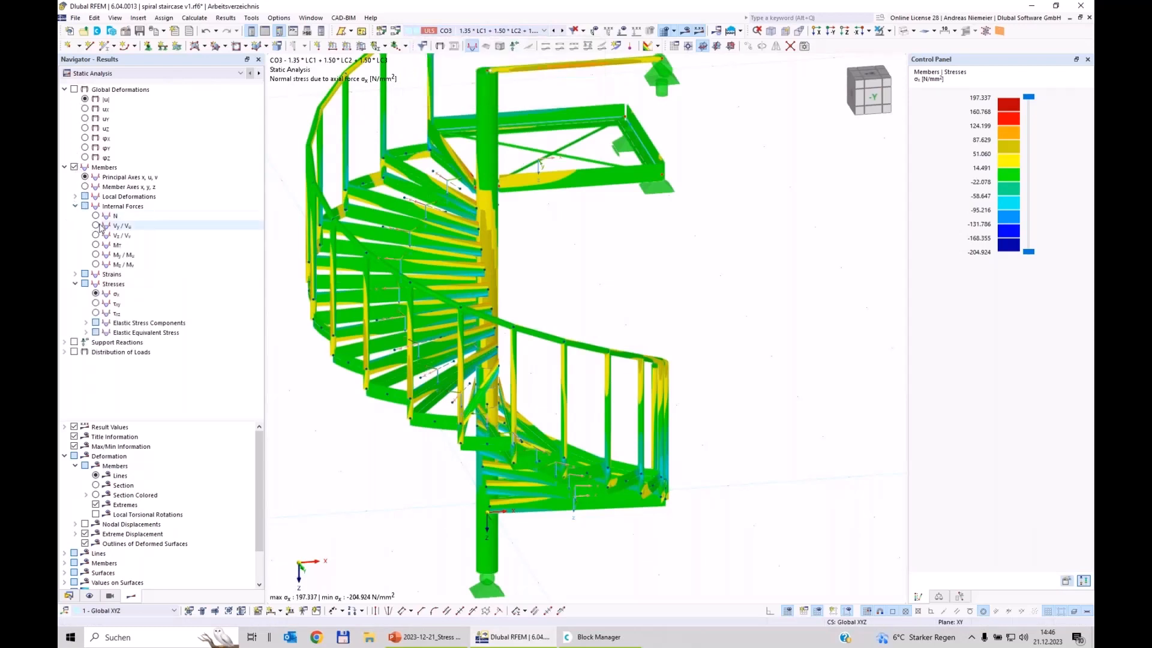
{"action": "left_click", "coordinate": [97, 216]}
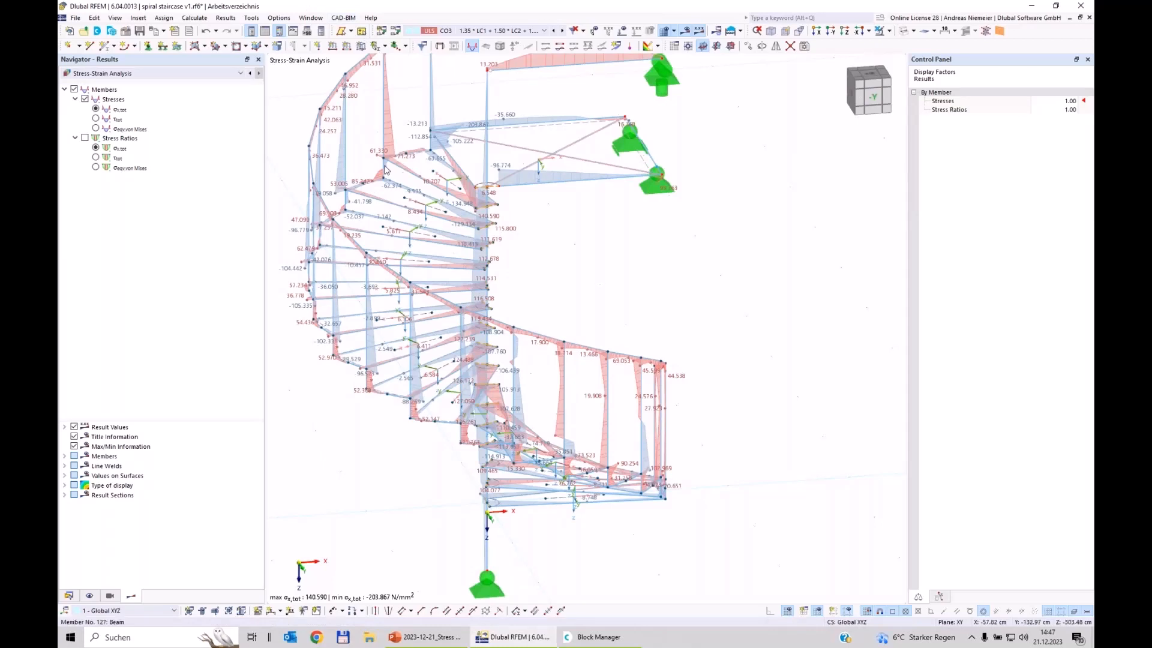
Examine the Stress-Strain Analysis member stresses τtot and σeqv,von Mises, then show the σeqv,von Mises stress ratio on the whole staircase
{"action": "scroll", "coordinate": [471, 285], "scroll_direction": "down", "scroll_amount": 1}
{"action": "scroll", "coordinate": [471, 284], "scroll_direction": "down", "scroll_amount": 1}
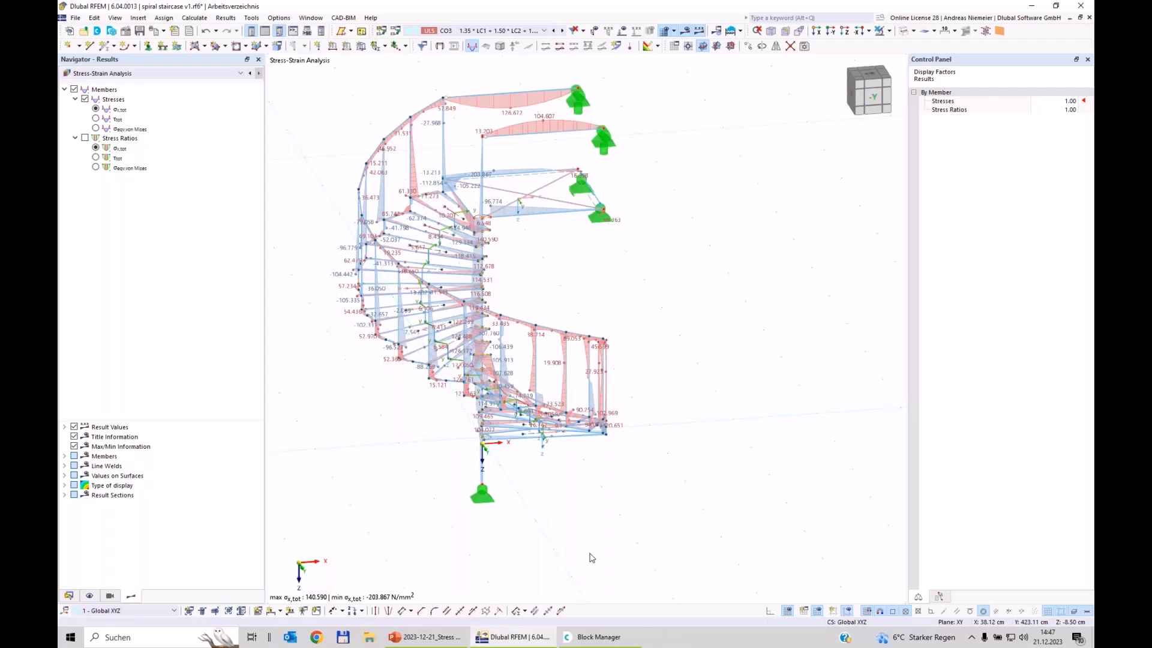
{"action": "left_click", "coordinate": [96, 119]}
{"action": "left_click", "coordinate": [96, 128]}
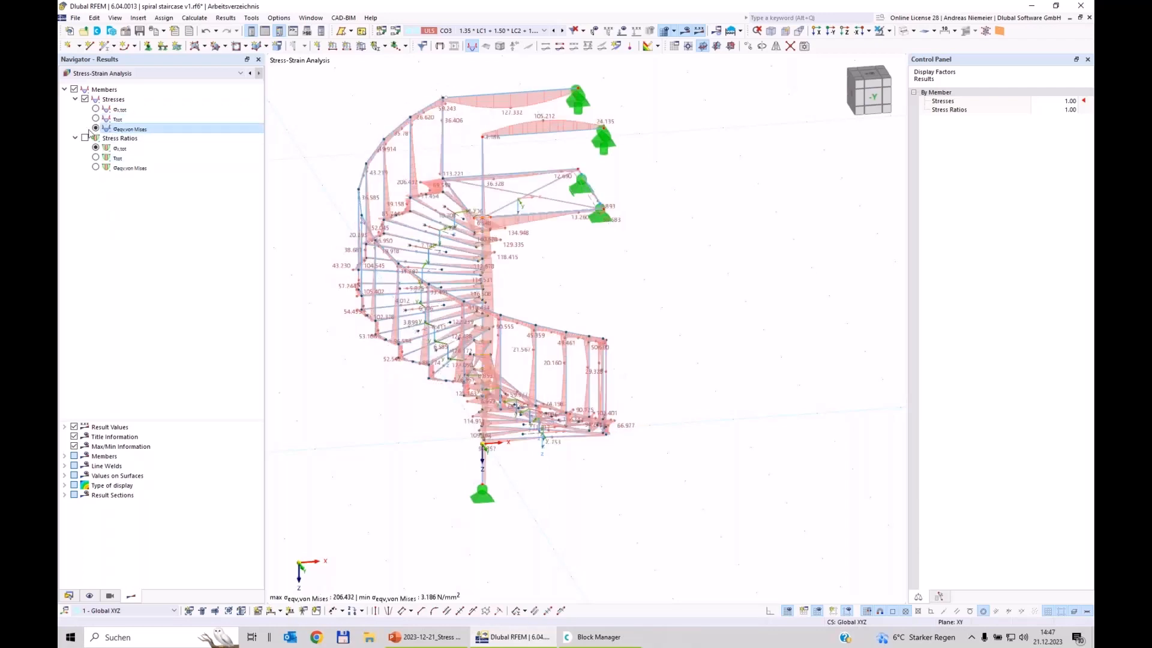
{"action": "left_click", "coordinate": [85, 138]}
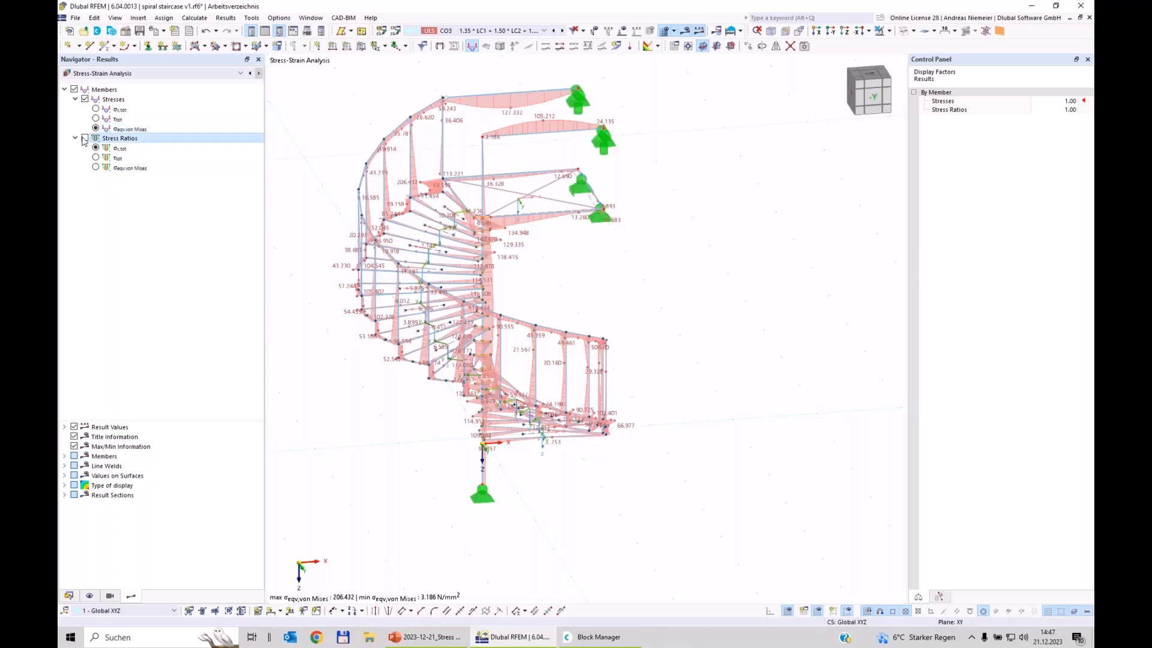
{"action": "left_click", "coordinate": [96, 168]}
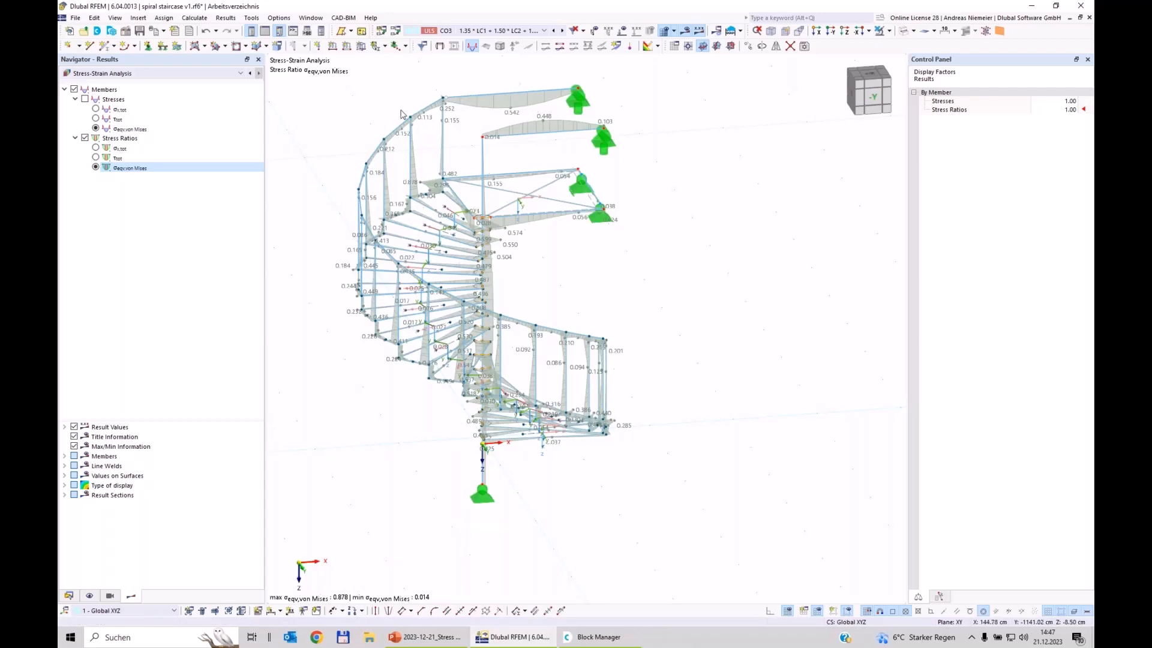
Show the Stress-Strain Analysis tables and inspect the not valid members of the overview in the model near the central column
{"action": "left_click", "coordinate": [265, 31]}
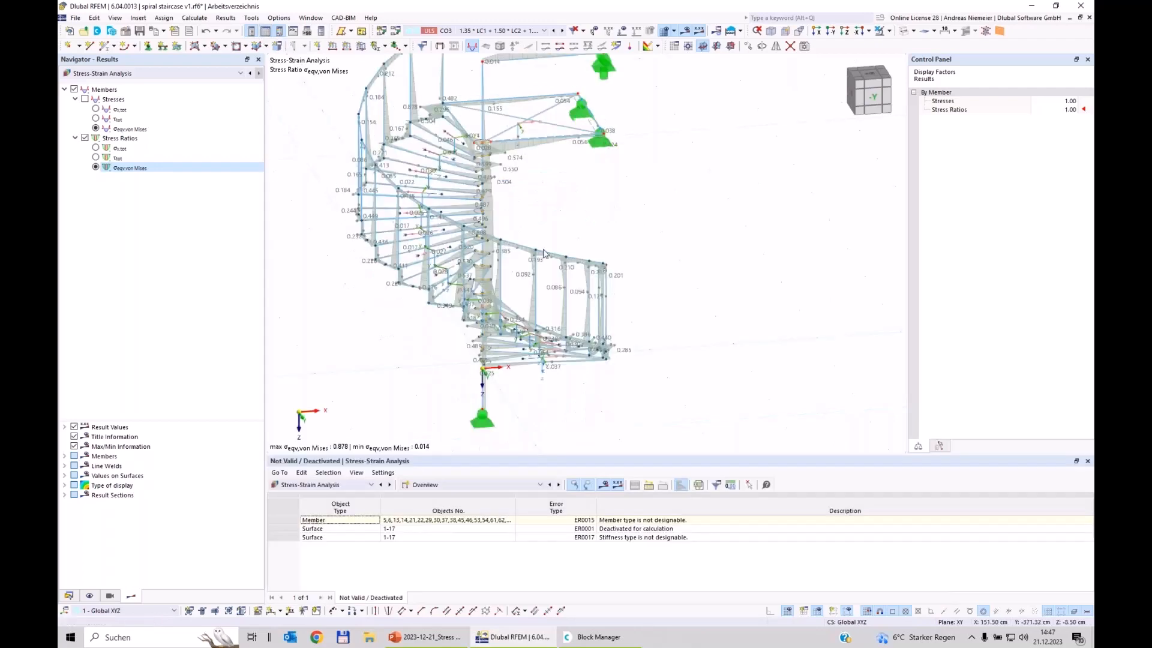
{"action": "scroll", "coordinate": [558, 223], "scroll_direction": "down", "scroll_amount": 3}
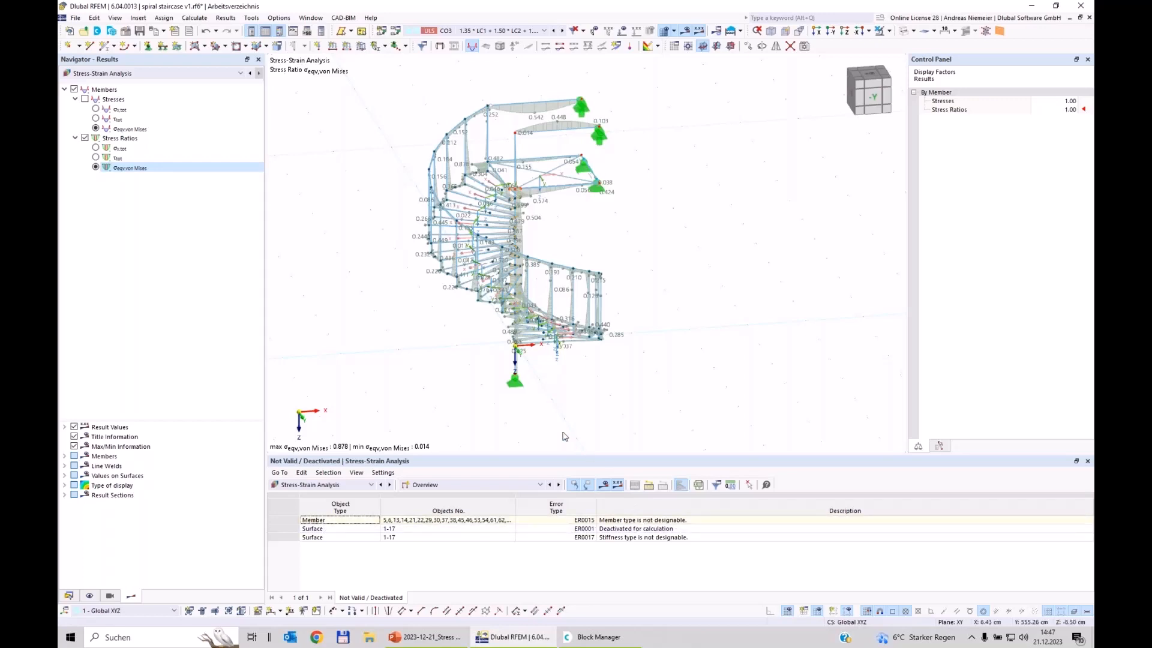
{"action": "middle_click_drag", "start_coordinate": [565, 379], "coordinate": [594, 392]}
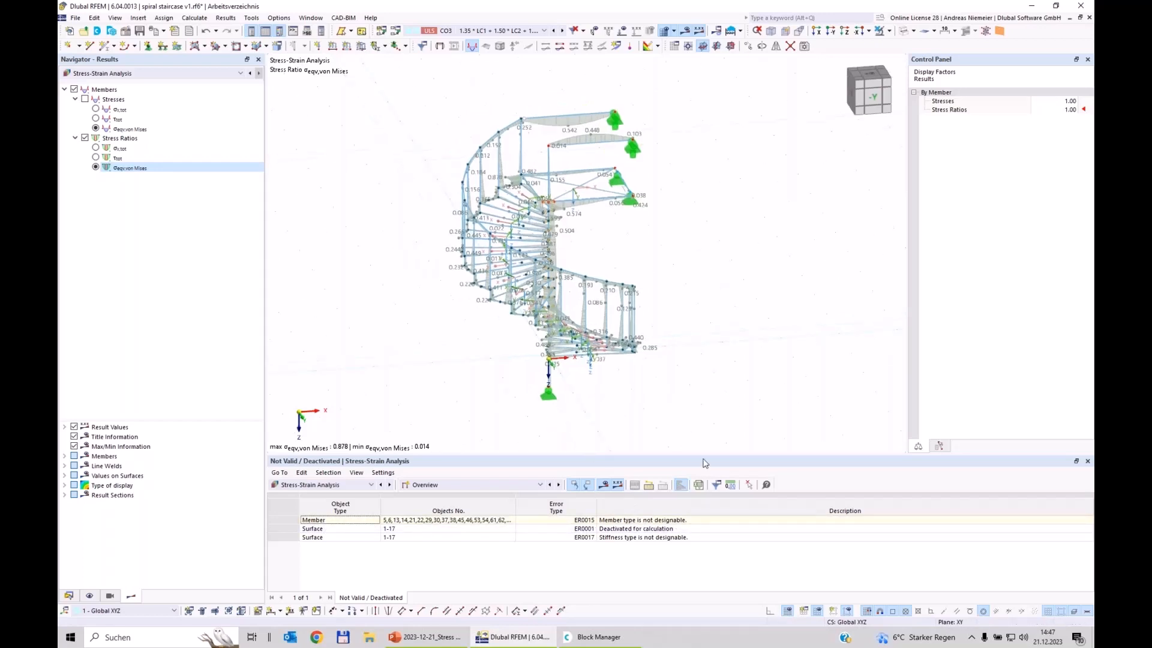
{"action": "left_click", "coordinate": [442, 525]}
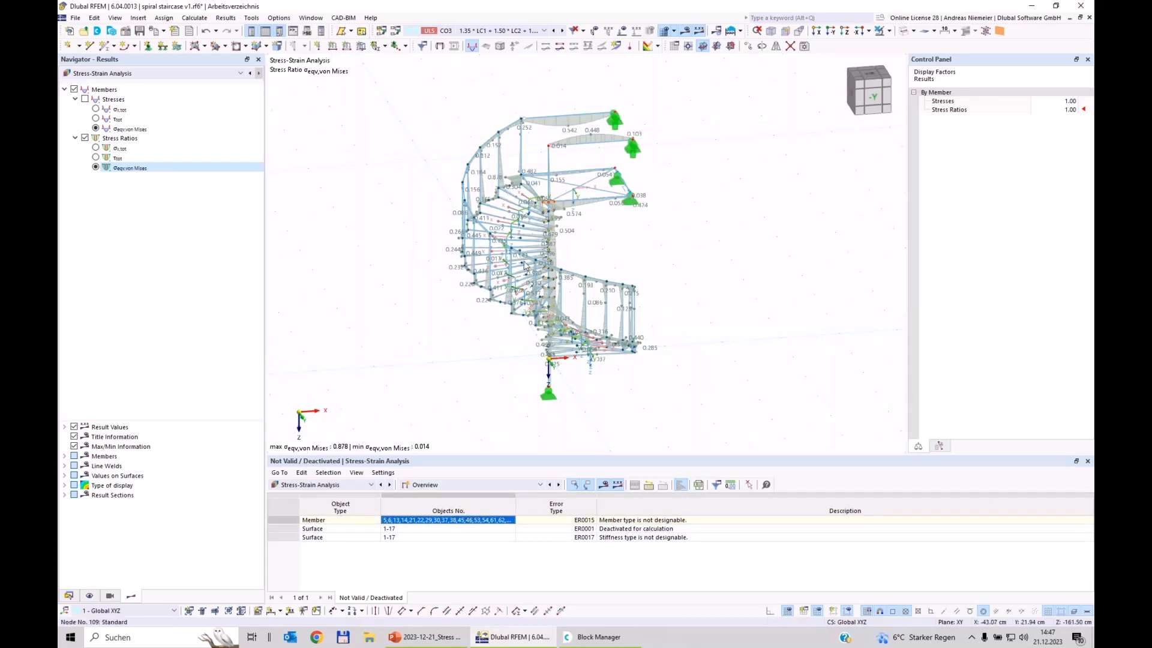
{"action": "scroll", "coordinate": [561, 225], "scroll_direction": "up", "scroll_amount": 3}
{"action": "scroll", "coordinate": [561, 225], "scroll_direction": "up", "scroll_amount": 3}
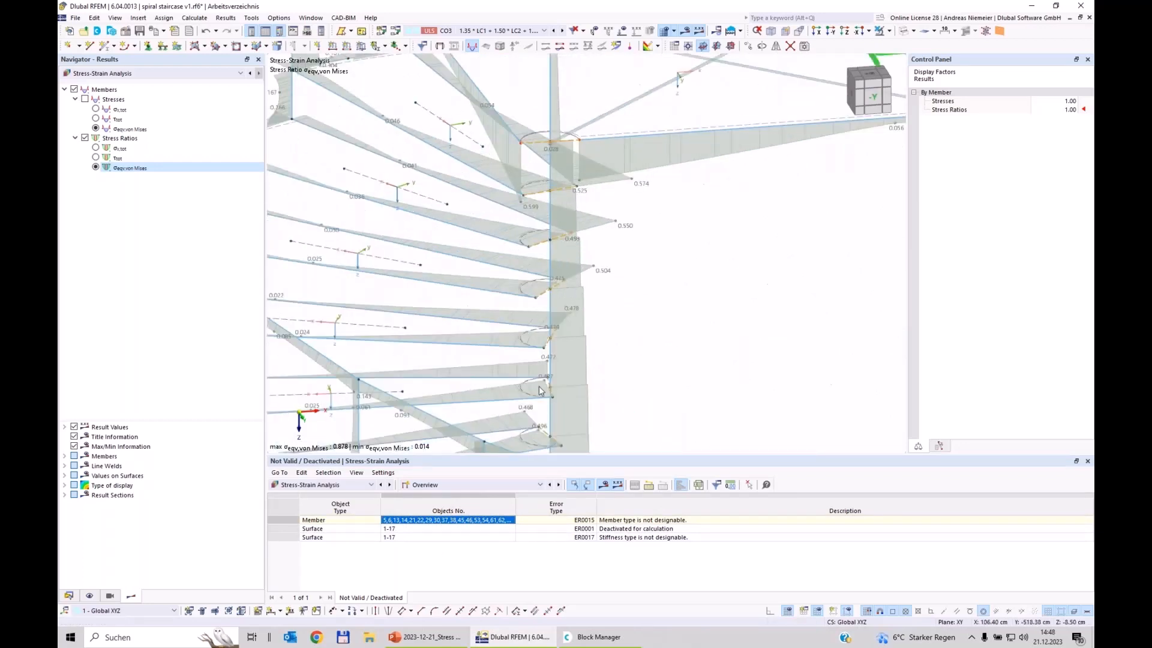
Select the surfaces 1-17 deactivated for calculation in the overview table and inspect the stair steps at the central column
{"action": "scroll", "coordinate": [540, 391], "scroll_direction": "down", "scroll_amount": 3}
{"action": "left_click", "coordinate": [395, 530]}
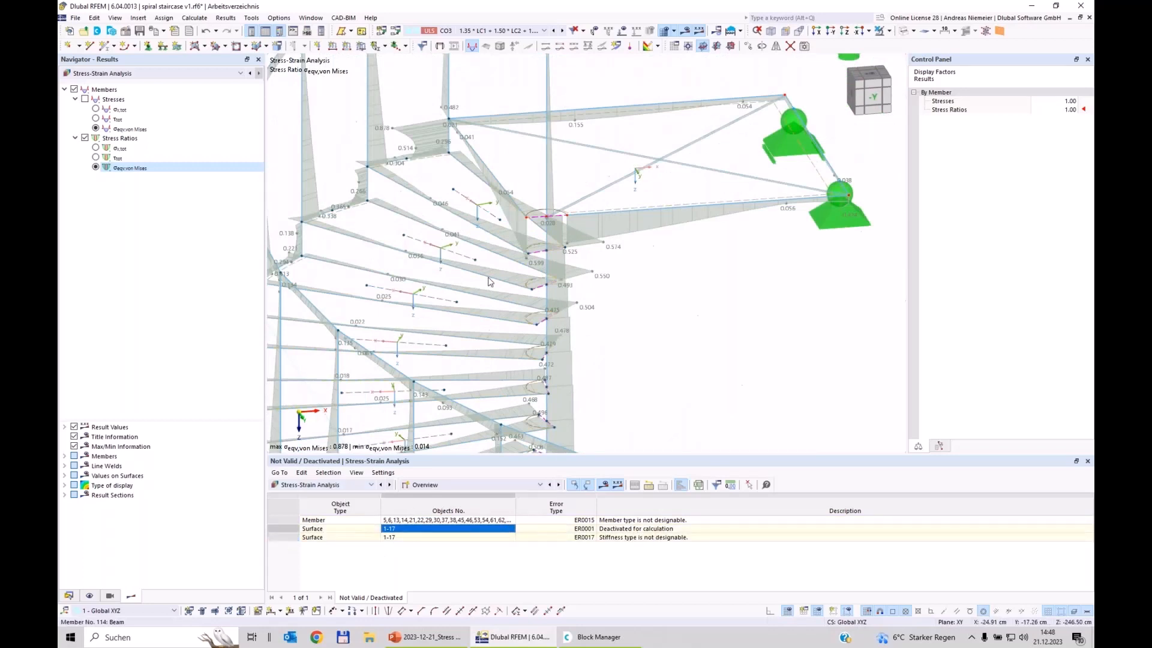
{"action": "scroll", "coordinate": [524, 279], "scroll_direction": "up", "scroll_amount": 3}
{"action": "scroll", "coordinate": [523, 282], "scroll_direction": "up", "scroll_amount": 3}
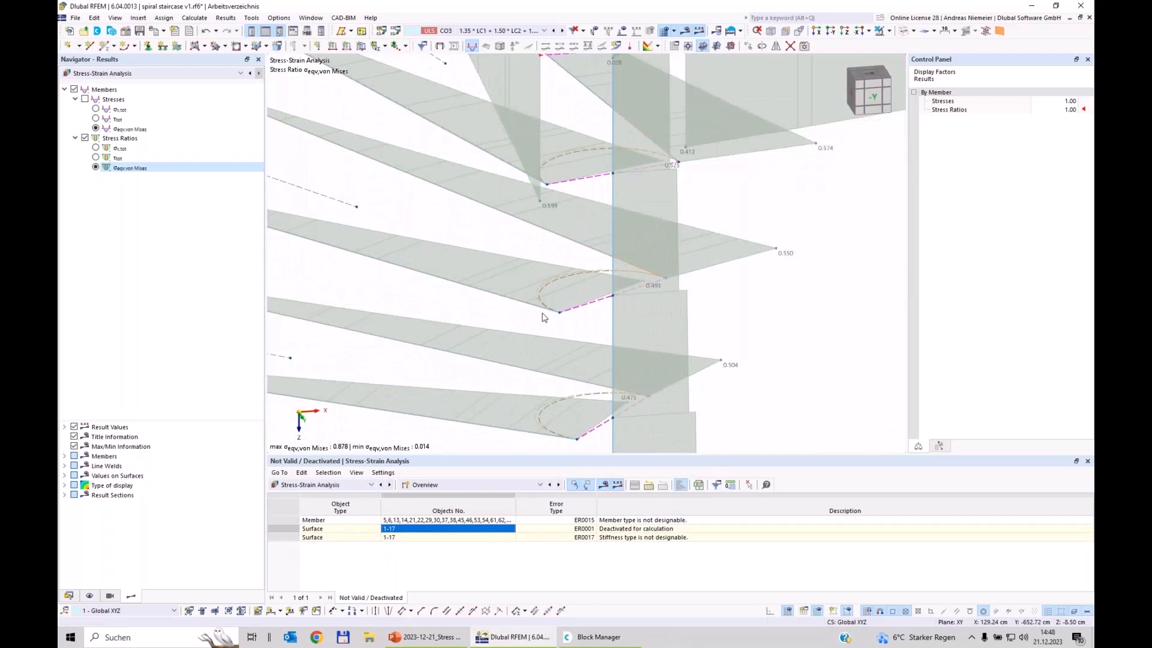
{"action": "scroll", "coordinate": [543, 317], "scroll_direction": "down", "scroll_amount": 3}
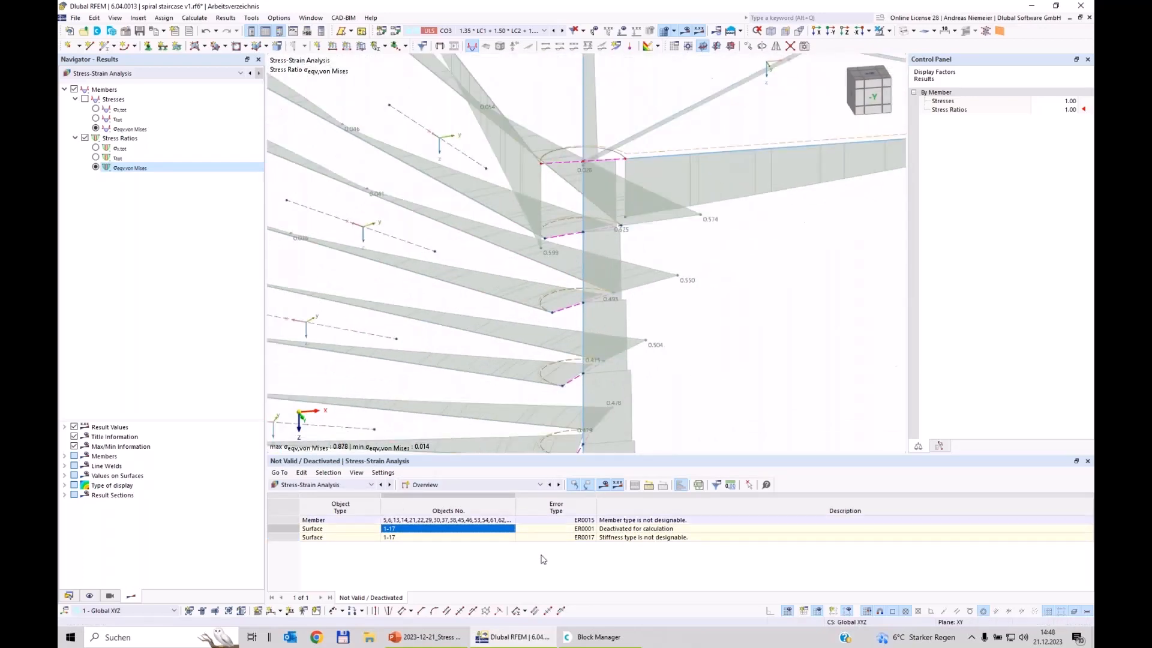
Show the member stresses by design situation and by loading, and compare the stress ratios of CO1 to CO4 in the enlarged table
{"action": "left_click", "coordinate": [432, 486]}
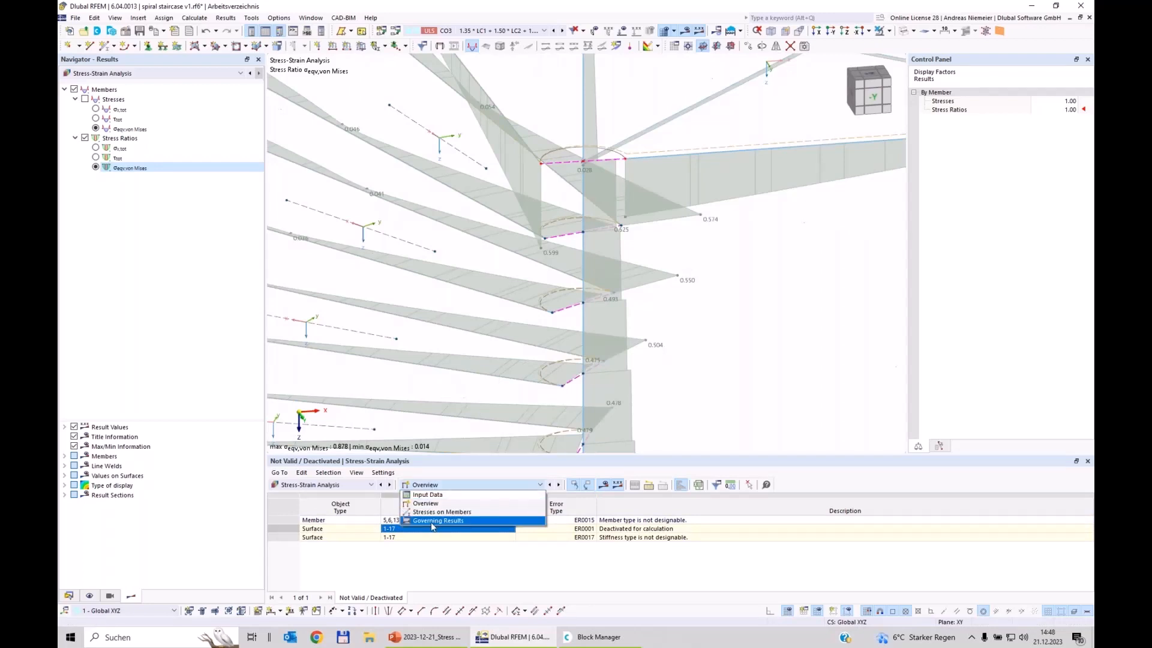
{"action": "left_click", "coordinate": [441, 512]}
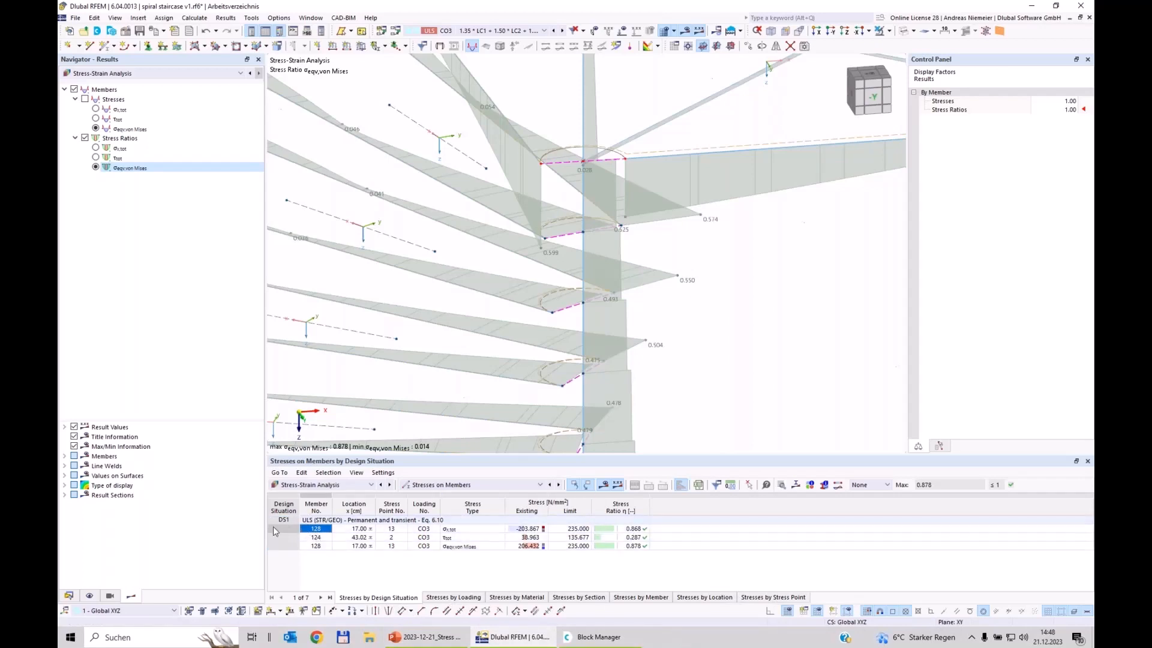
{"action": "left_click", "coordinate": [459, 599]}
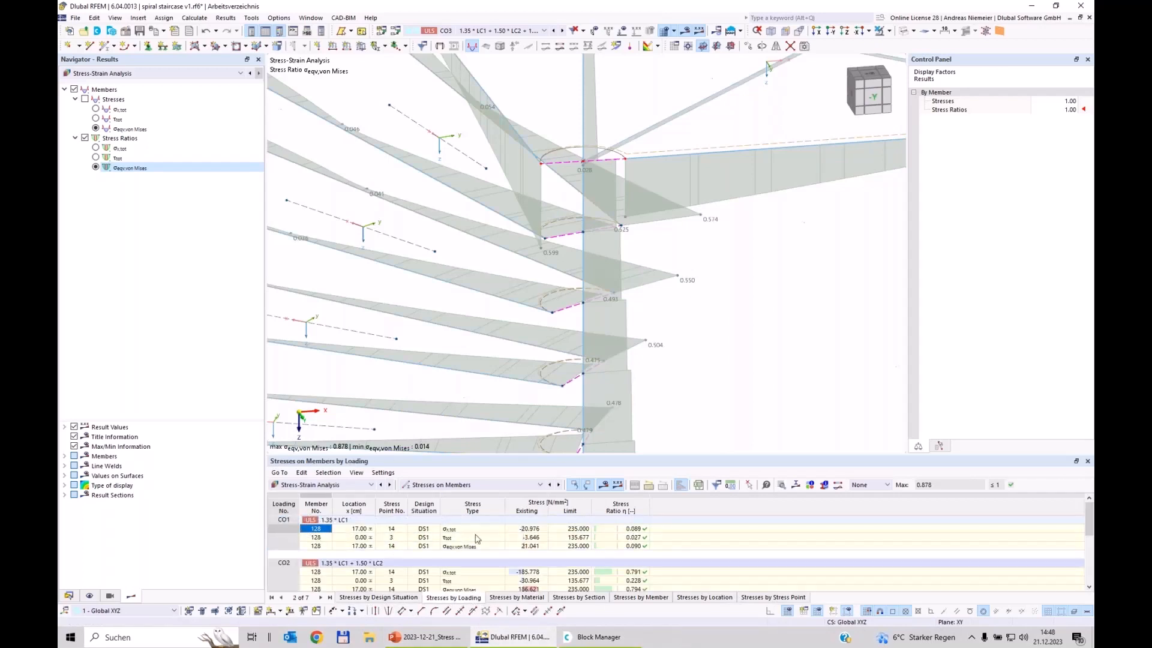
{"action": "left_click_drag", "start_coordinate": [513, 460], "coordinate": [283, 283]}
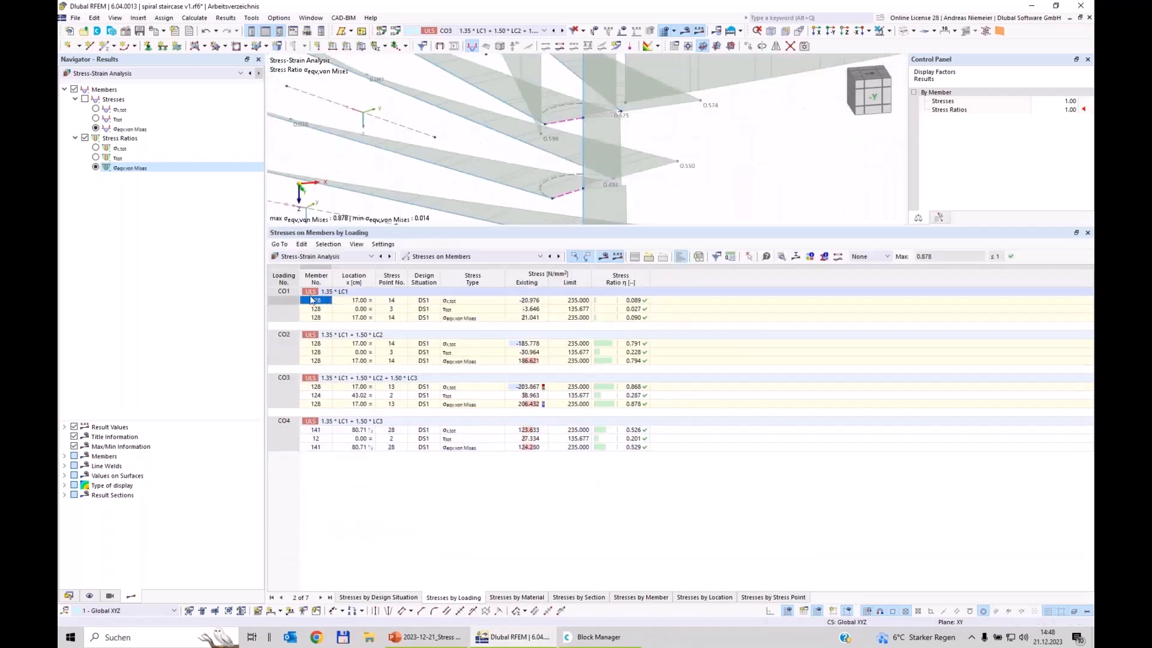
{"action": "left_click", "coordinate": [627, 300]}
{"action": "left_click", "coordinate": [625, 343]}
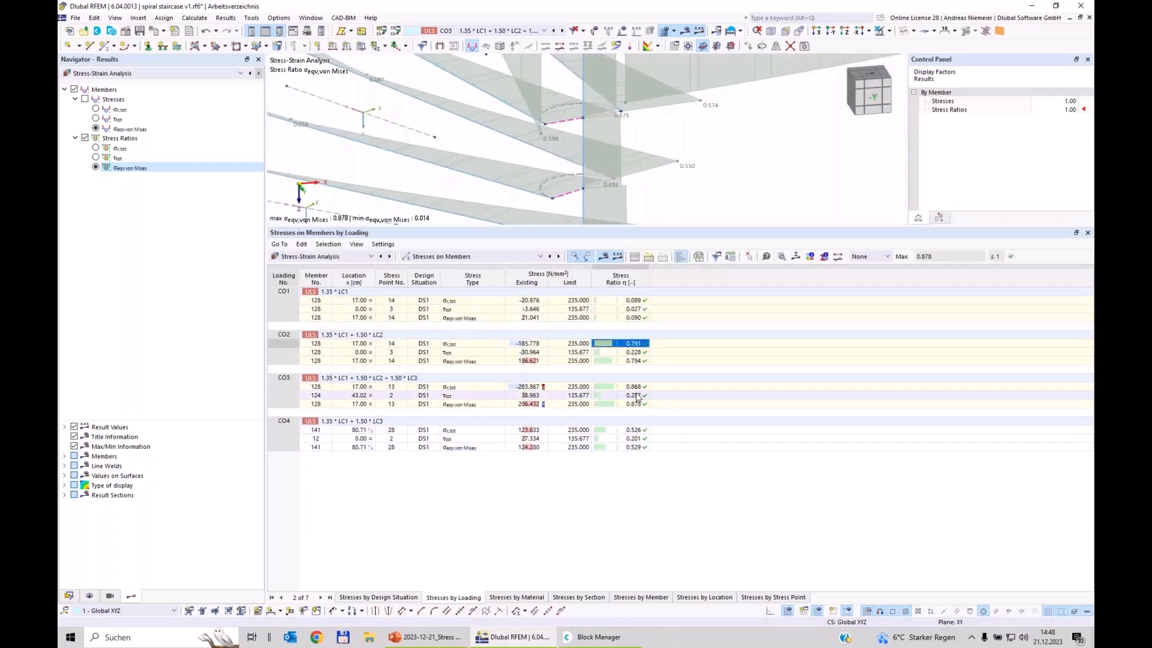
{"action": "left_click", "coordinate": [627, 395]}
{"action": "left_click_drag", "start_coordinate": [635, 433], "coordinate": [635, 440]}
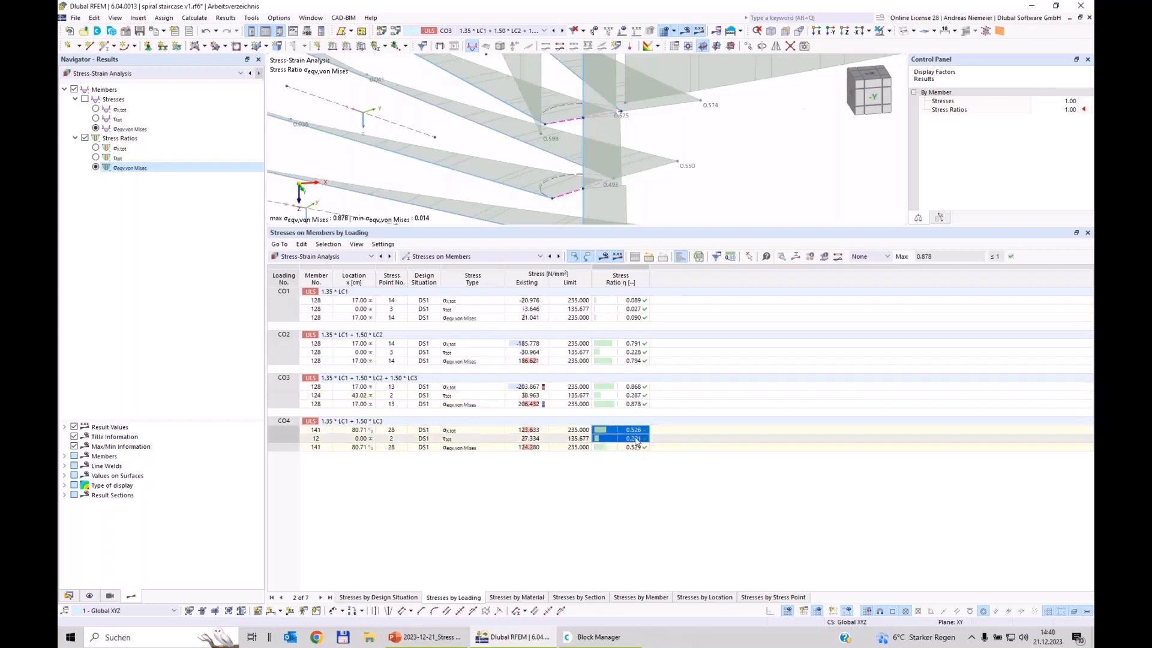
{"action": "left_click", "coordinate": [633, 429]}
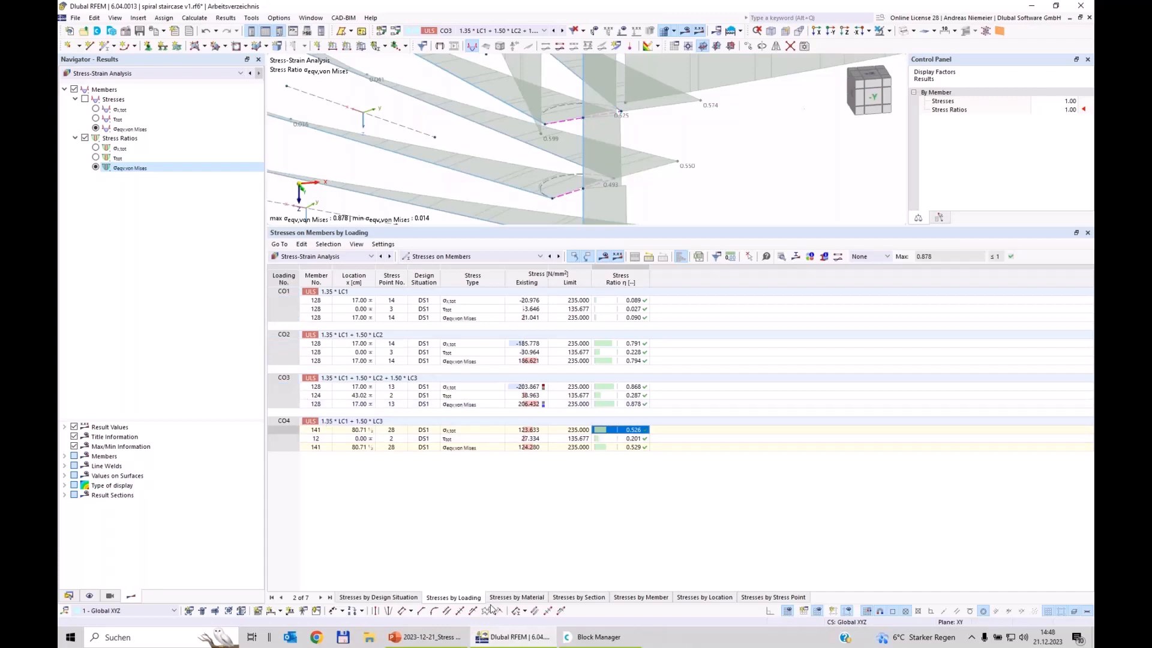
Review the member stresses by material, by section and by member, going through the complete member list
{"action": "left_click", "coordinate": [507, 598]}
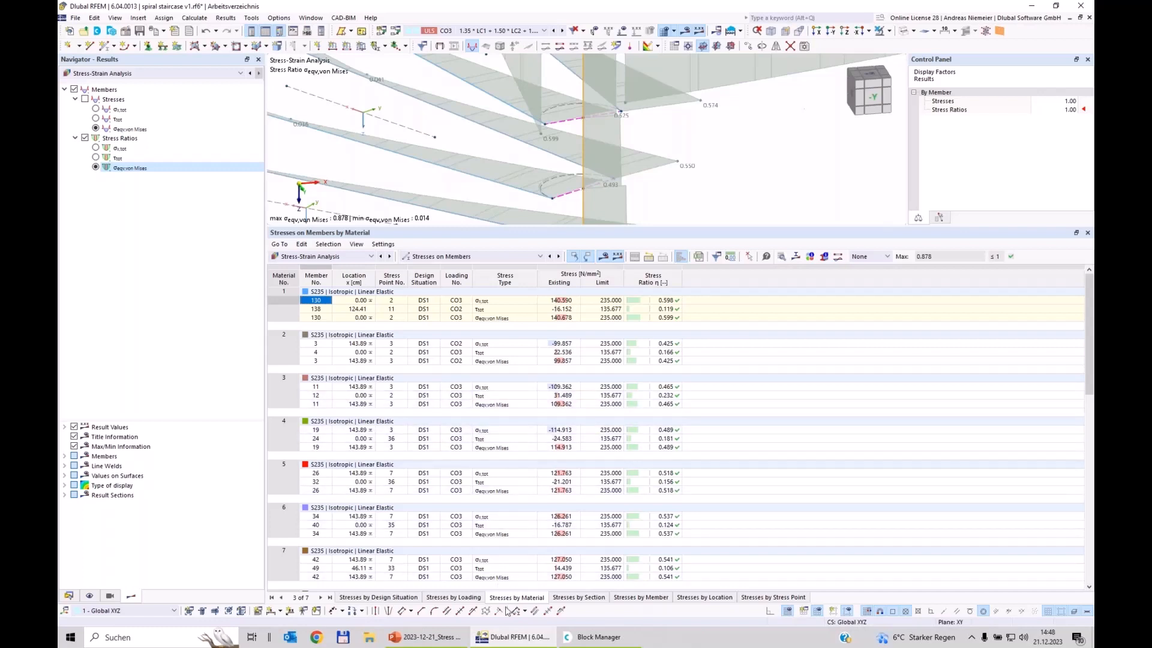
{"action": "left_click", "coordinate": [580, 599]}
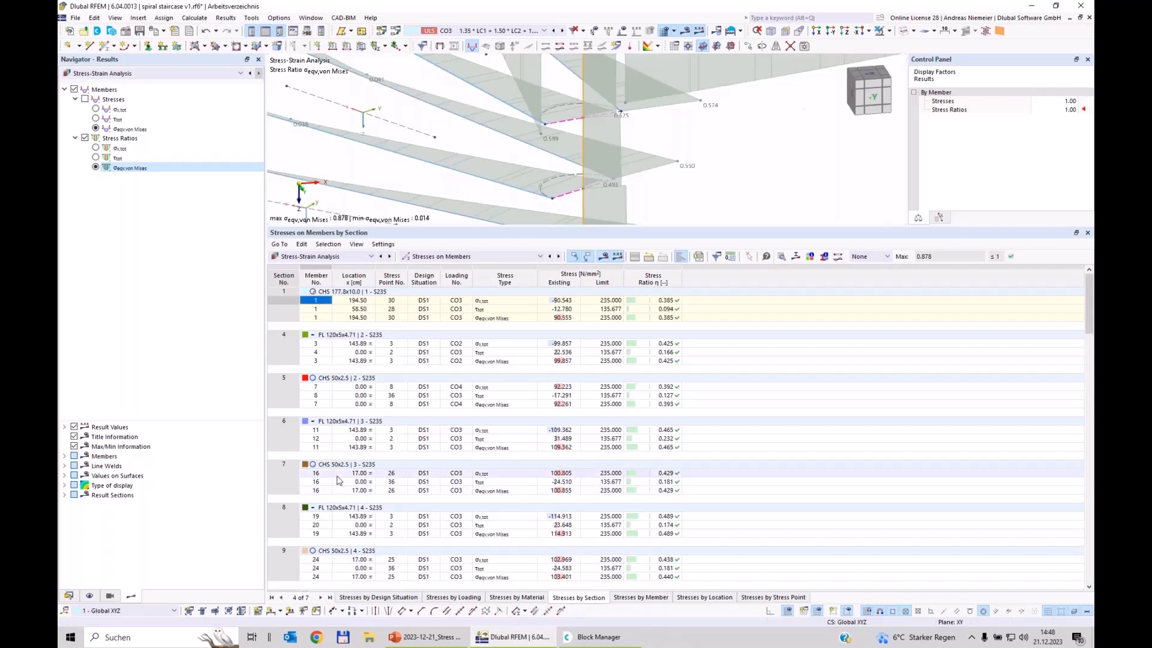
{"action": "left_click", "coordinate": [649, 598]}
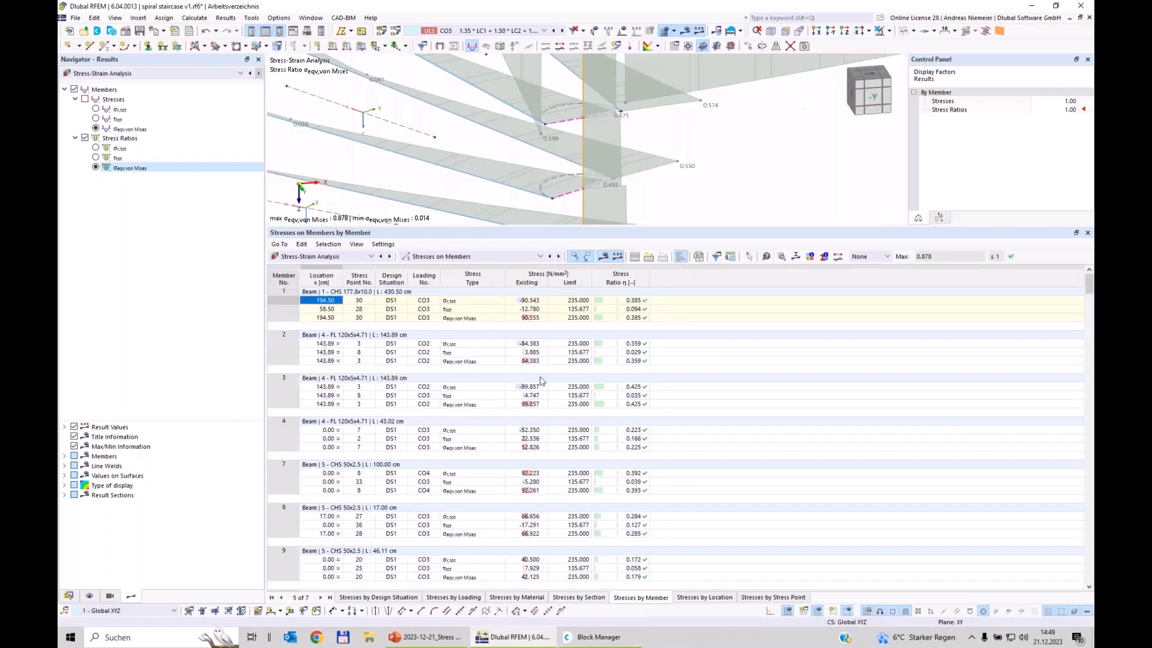
{"action": "left_click_drag", "start_coordinate": [1090, 288], "coordinate": [1089, 578]}
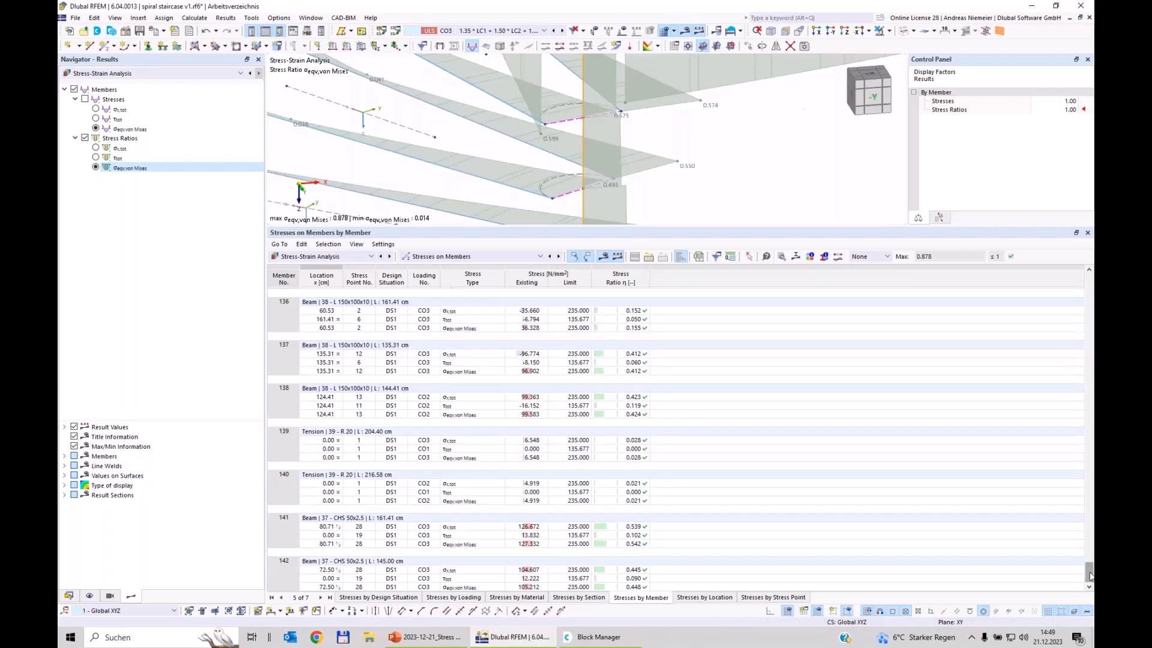
{"action": "left_click_drag", "start_coordinate": [1090, 572], "coordinate": [1089, 283]}
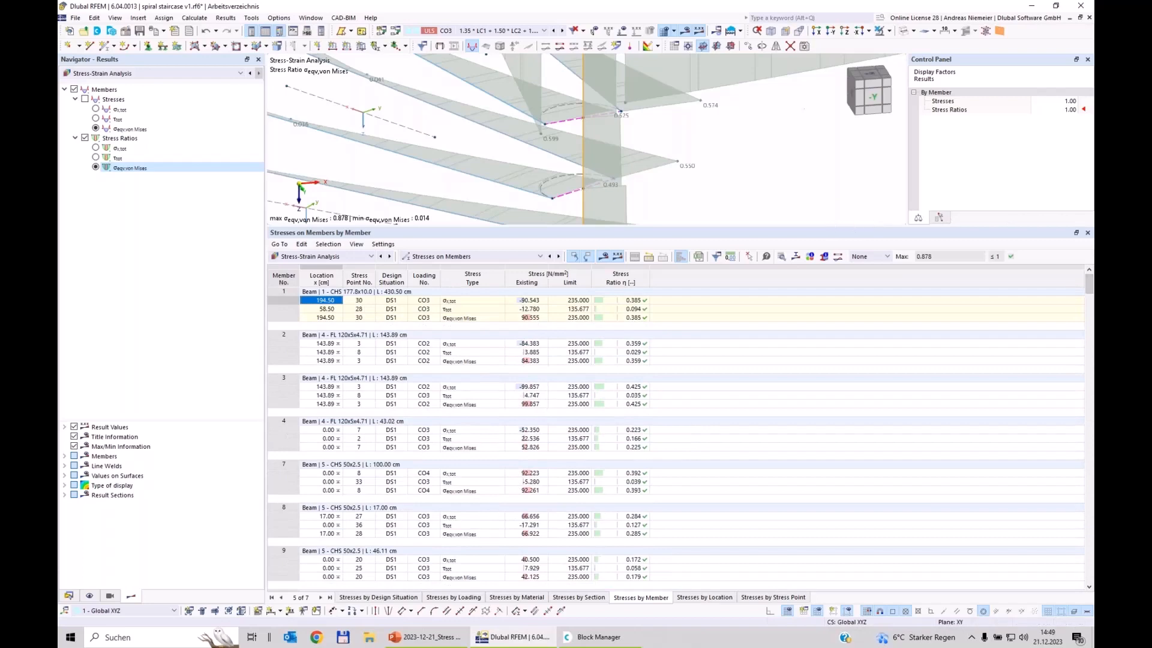
{"action": "left_click_drag", "start_coordinate": [829, 229], "coordinate": [829, 359]}
{"action": "scroll", "coordinate": [732, 274], "scroll_direction": "down", "scroll_amount": 1}
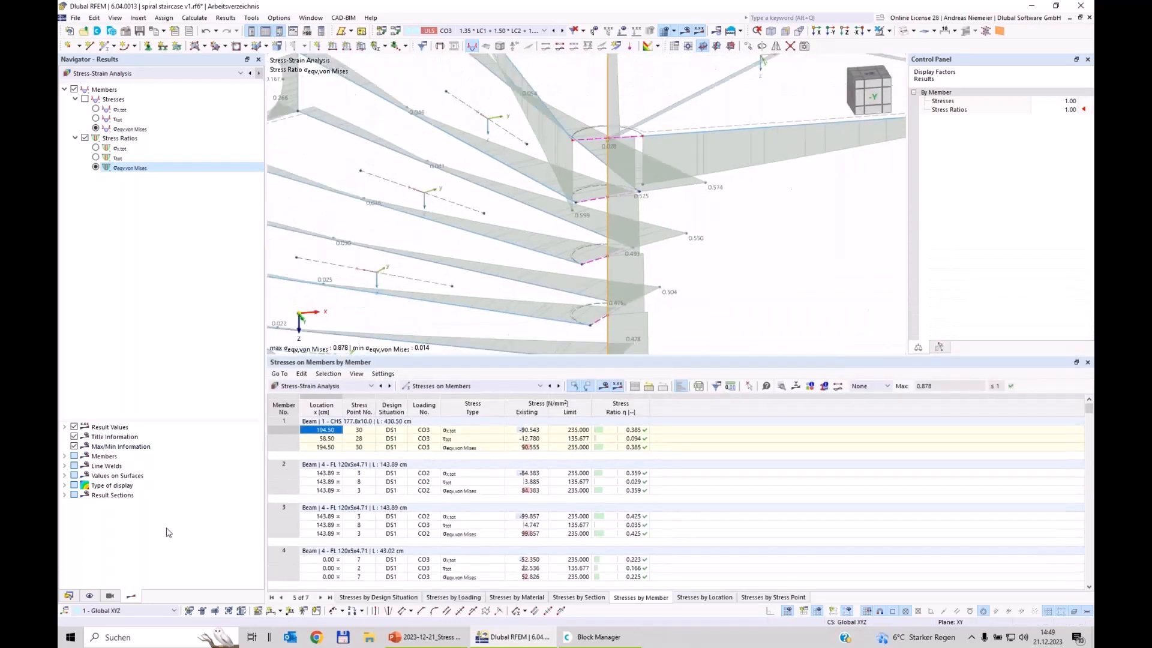
Activate Member Representatives in the model's base data and accept deleting all results
{"action": "left_click", "coordinate": [70, 599]}
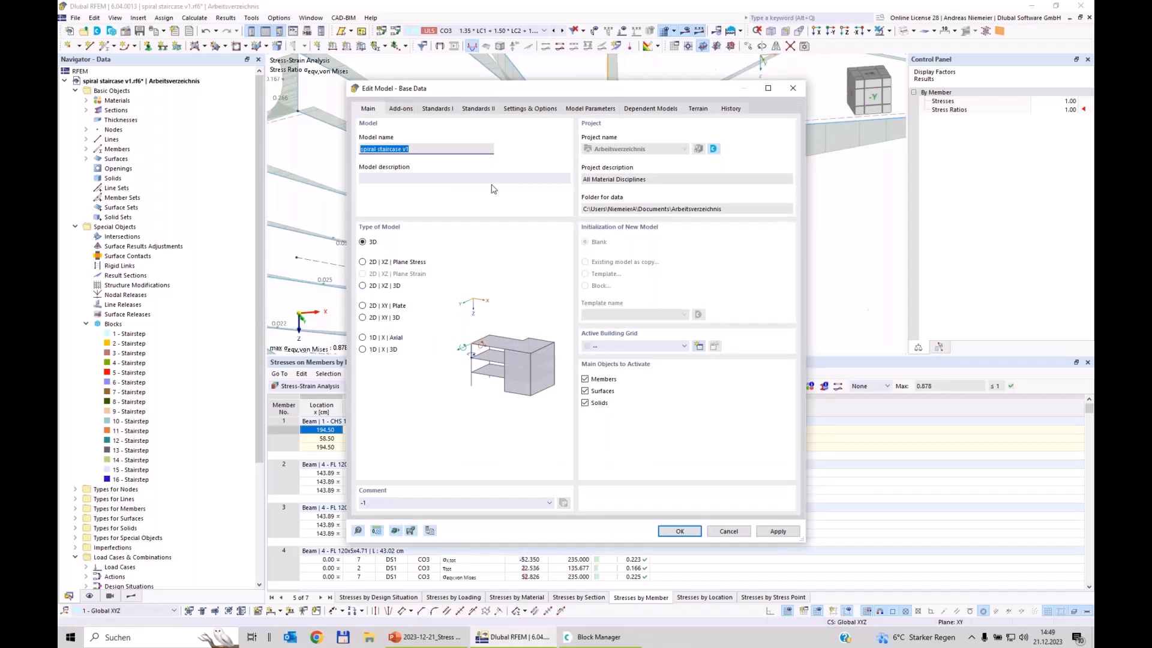
{"action": "left_click", "coordinate": [536, 110]}
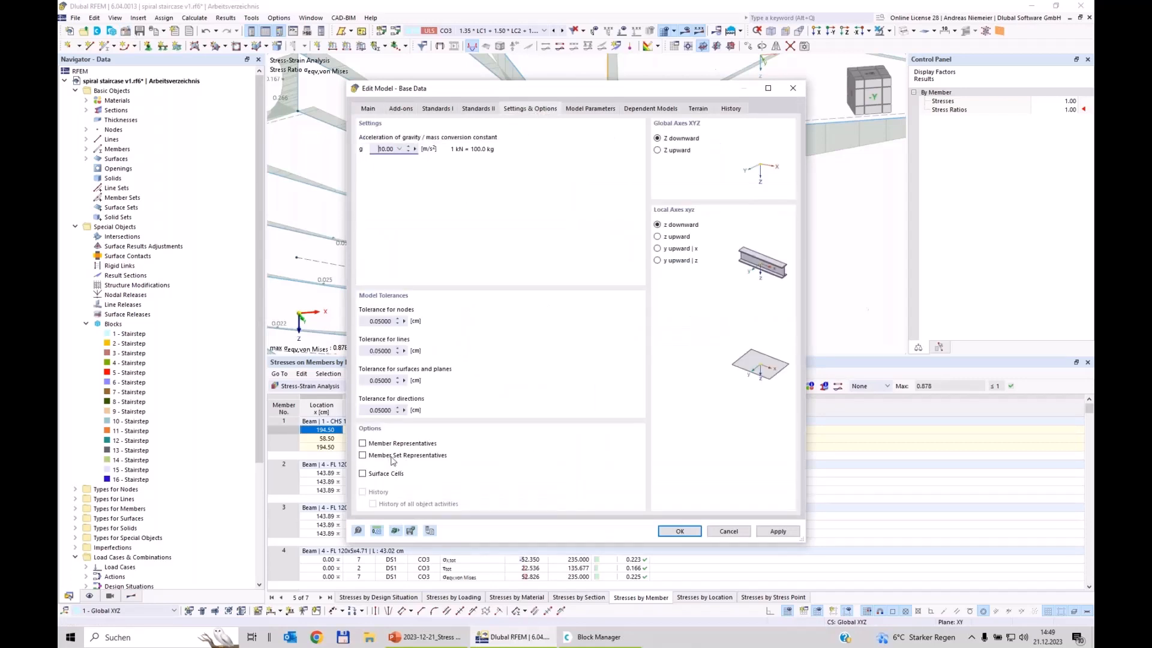
{"action": "left_click", "coordinate": [363, 444]}
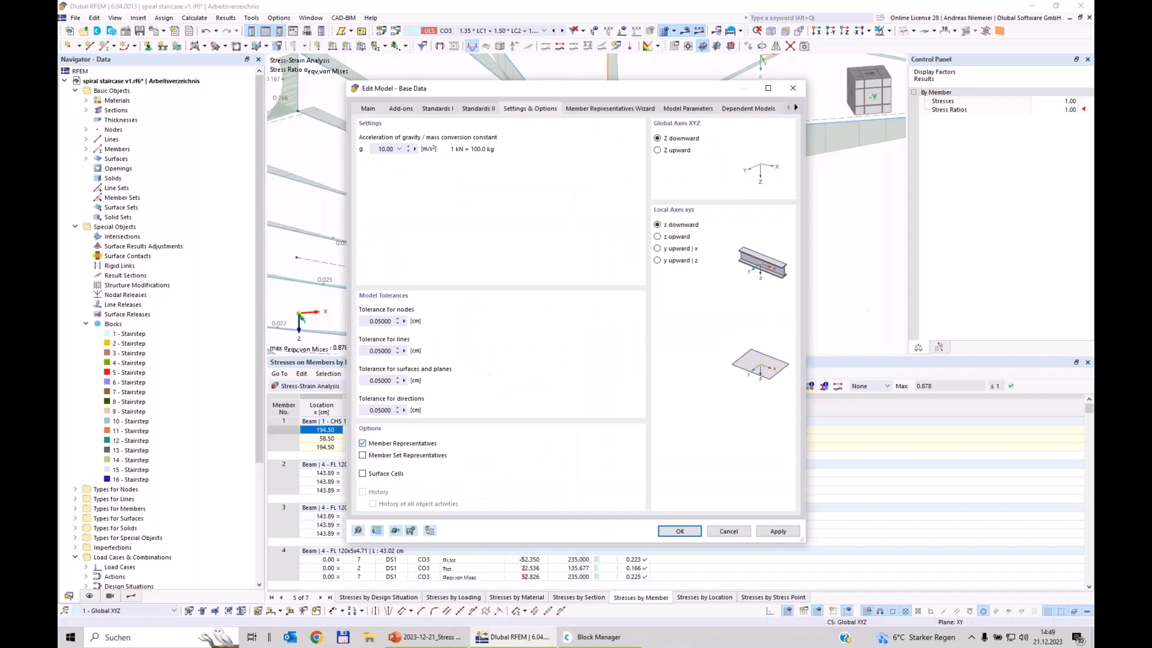
{"action": "left_click", "coordinate": [680, 531]}
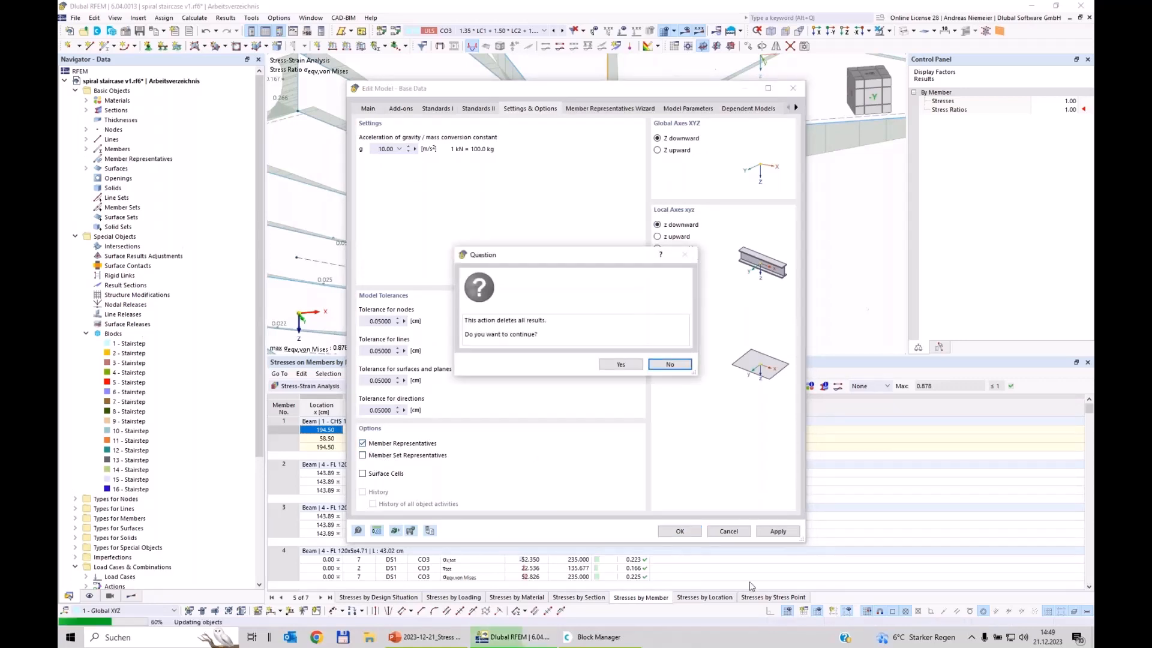
{"action": "left_click", "coordinate": [619, 365]}
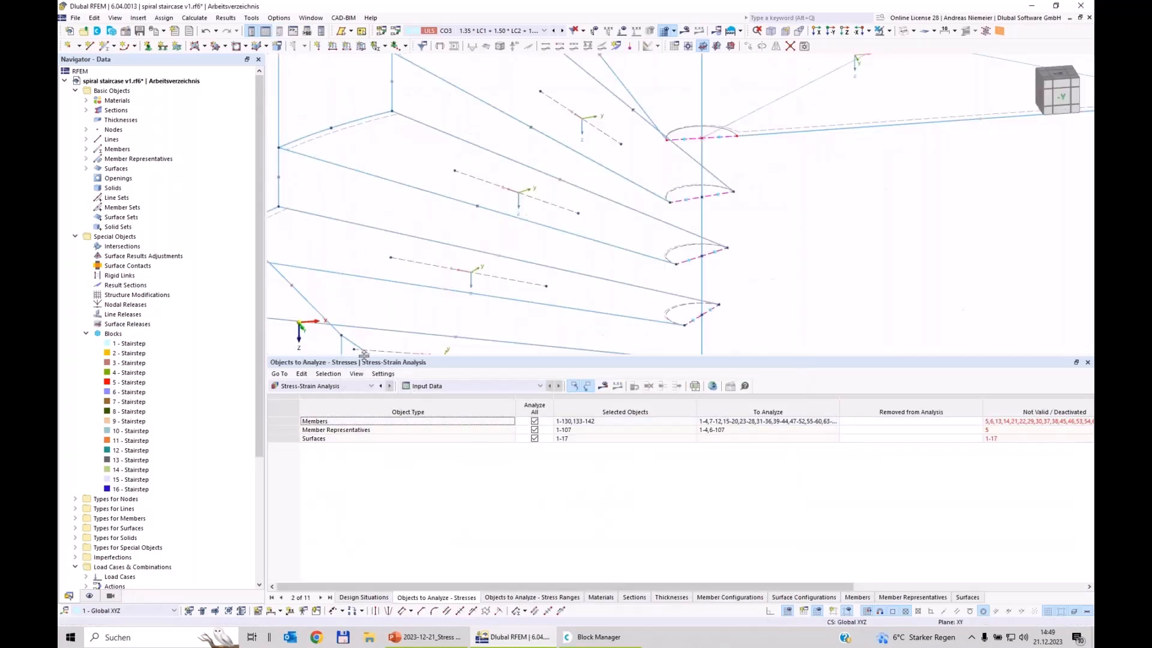
Review the list of member representatives among the model's basic objects
{"action": "left_click_drag", "start_coordinate": [354, 360], "coordinate": [338, 421]}
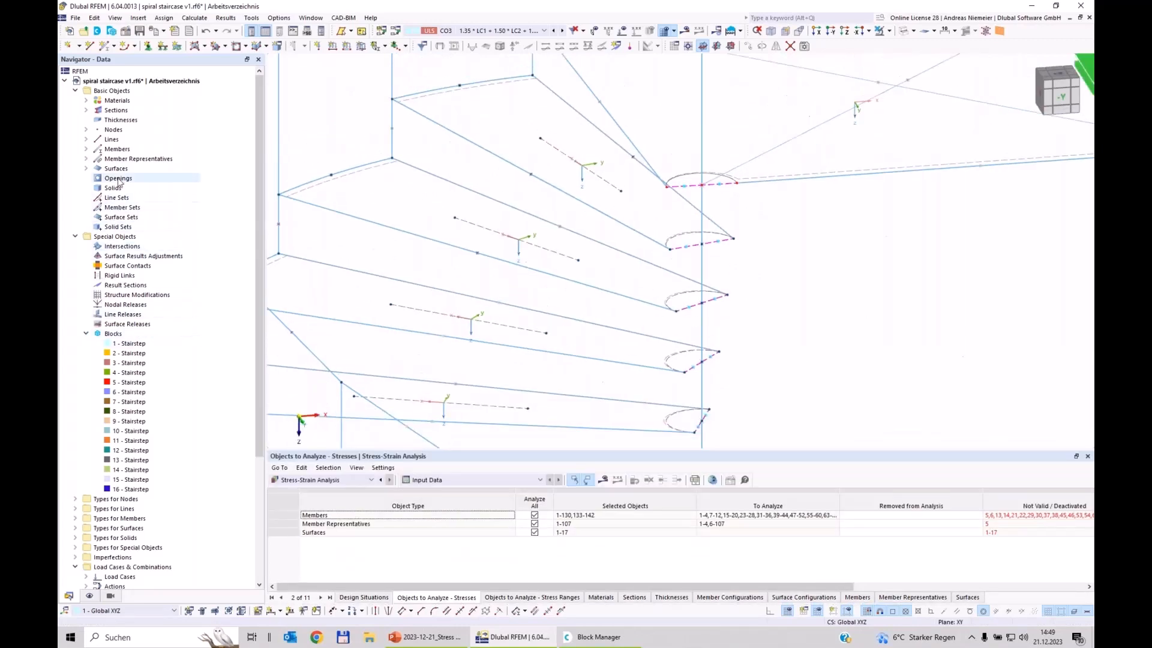
{"action": "left_click", "coordinate": [87, 159]}
{"action": "scroll", "coordinate": [117, 183], "scroll_direction": "down", "scroll_amount": 8}
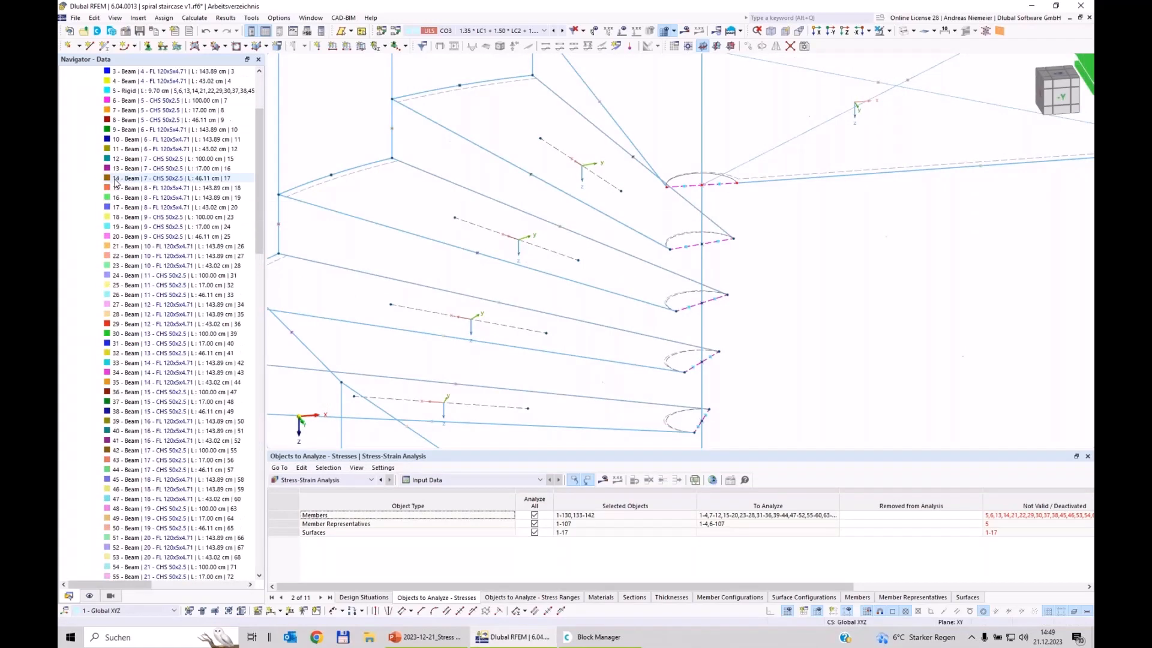
Go through the member representatives list down to its last entries, then collapse it
{"action": "scroll", "coordinate": [116, 183], "scroll_direction": "down", "scroll_amount": 20}
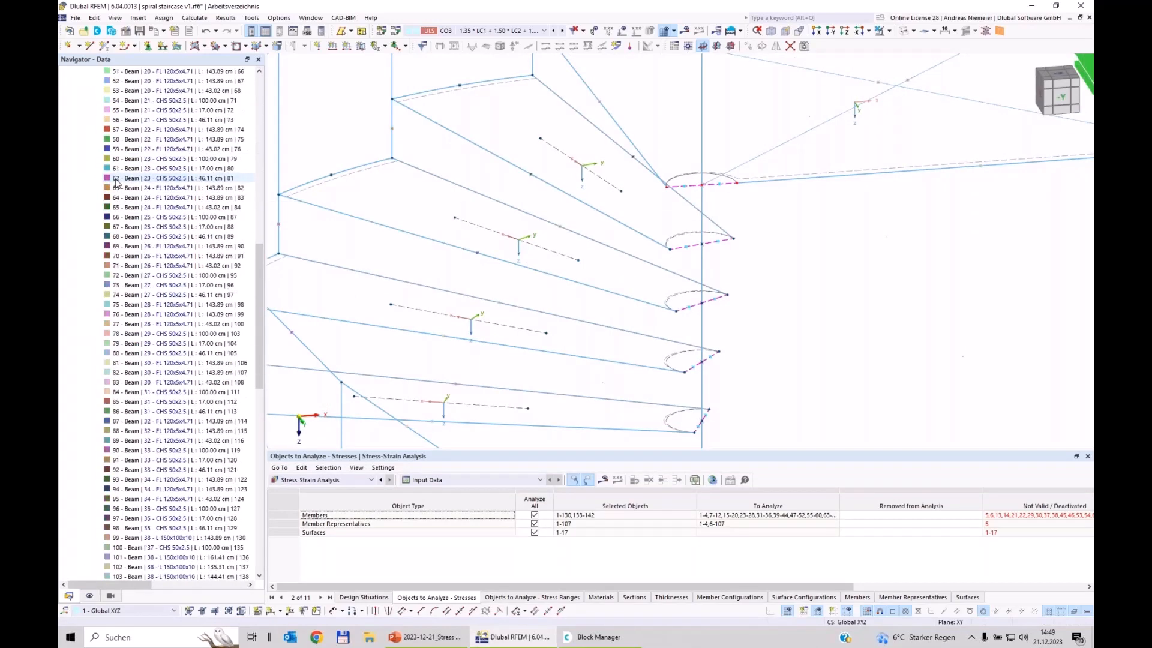
{"action": "scroll", "coordinate": [122, 330], "scroll_direction": "up", "scroll_amount": 9}
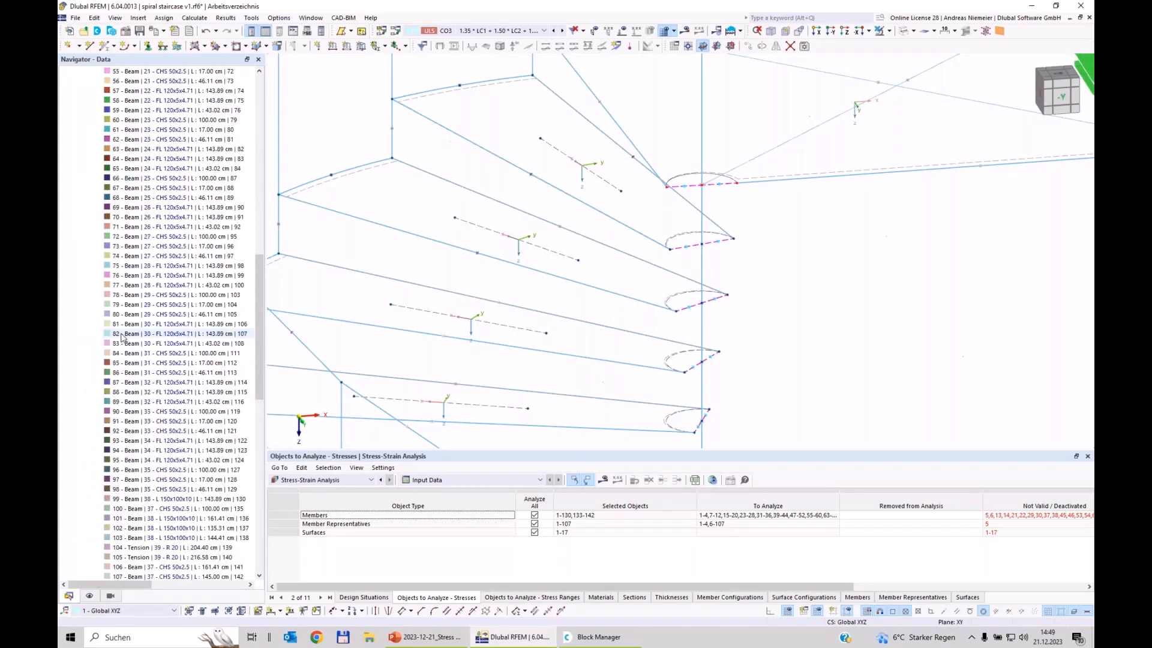
{"action": "scroll", "coordinate": [122, 337], "scroll_direction": "up", "scroll_amount": 18}
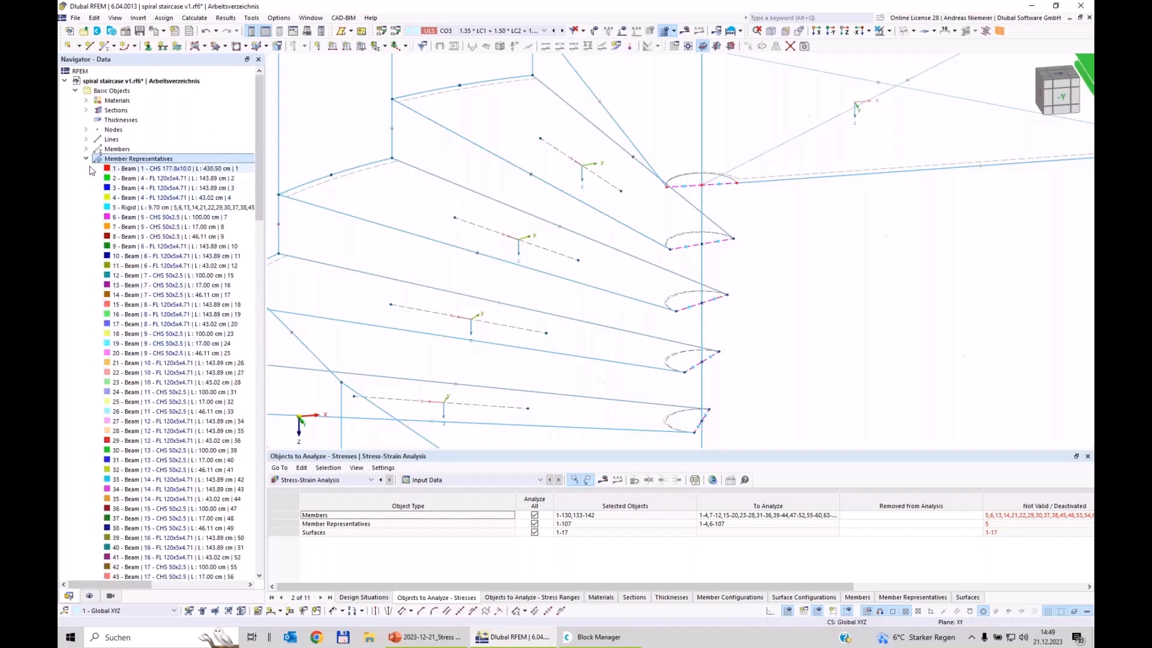
{"action": "left_click", "coordinate": [87, 159]}
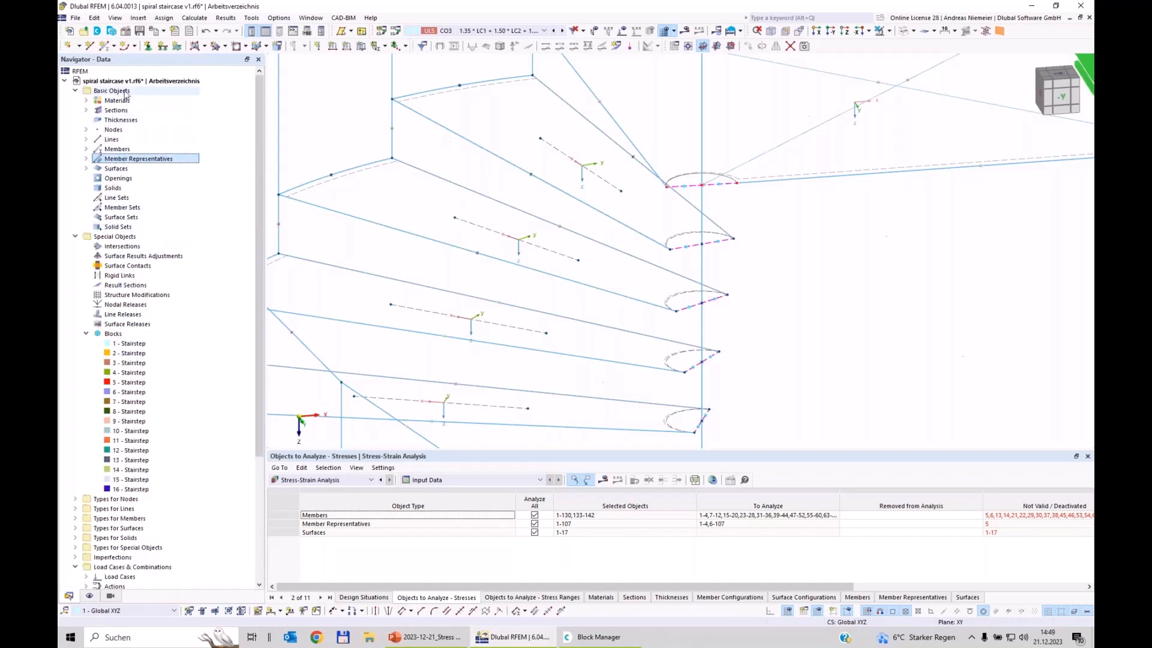
Check which member properties the Member Representatives Wizard considers in the model's base data, from materials to lengths, and close without changes
{"action": "left_click", "coordinate": [142, 81]}
{"action": "right_click", "coordinate": [143, 82]}
{"action": "left_click", "coordinate": [165, 90]}
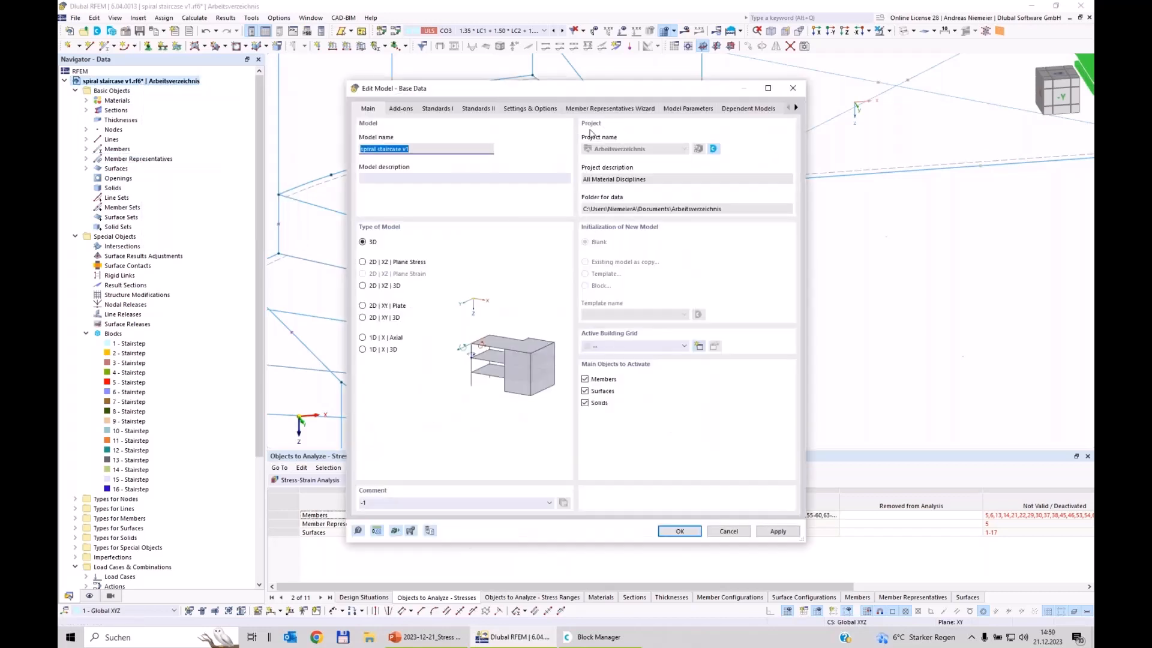
{"action": "left_click", "coordinate": [627, 109]}
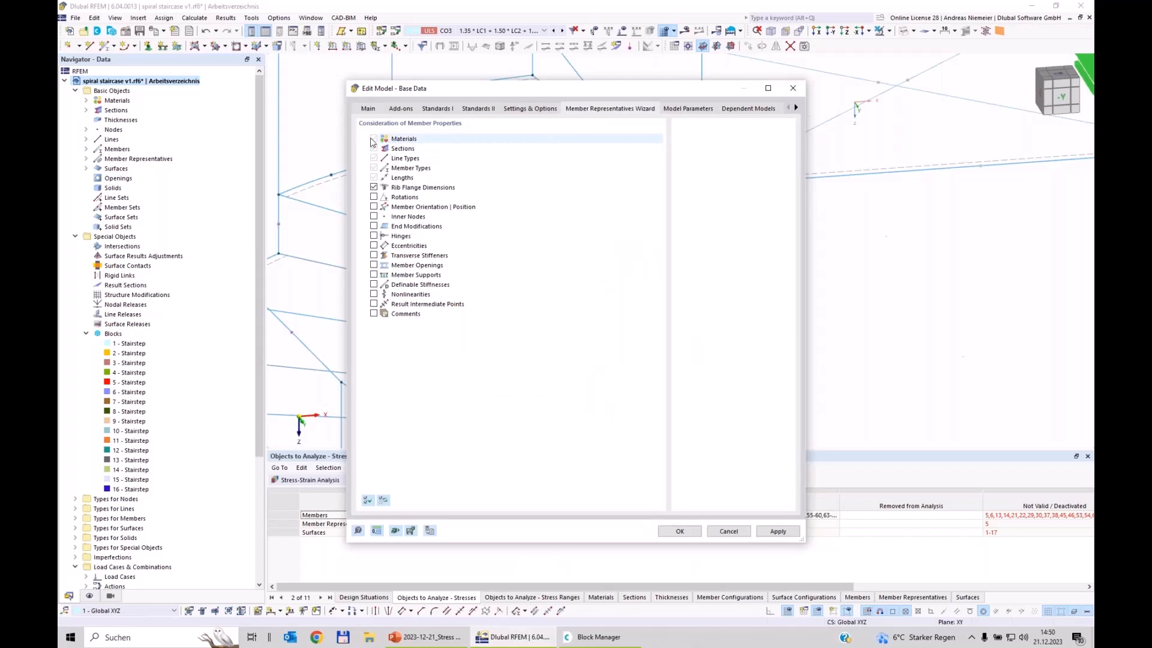
{"action": "left_click", "coordinate": [396, 152]}
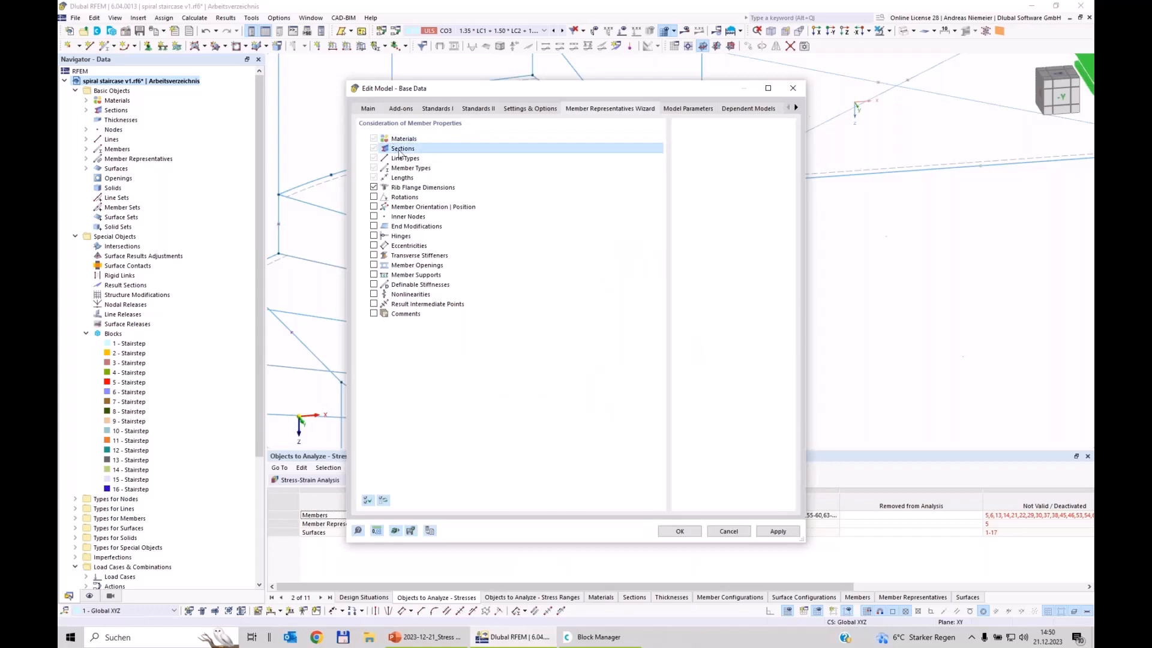
{"action": "left_click", "coordinate": [407, 159]}
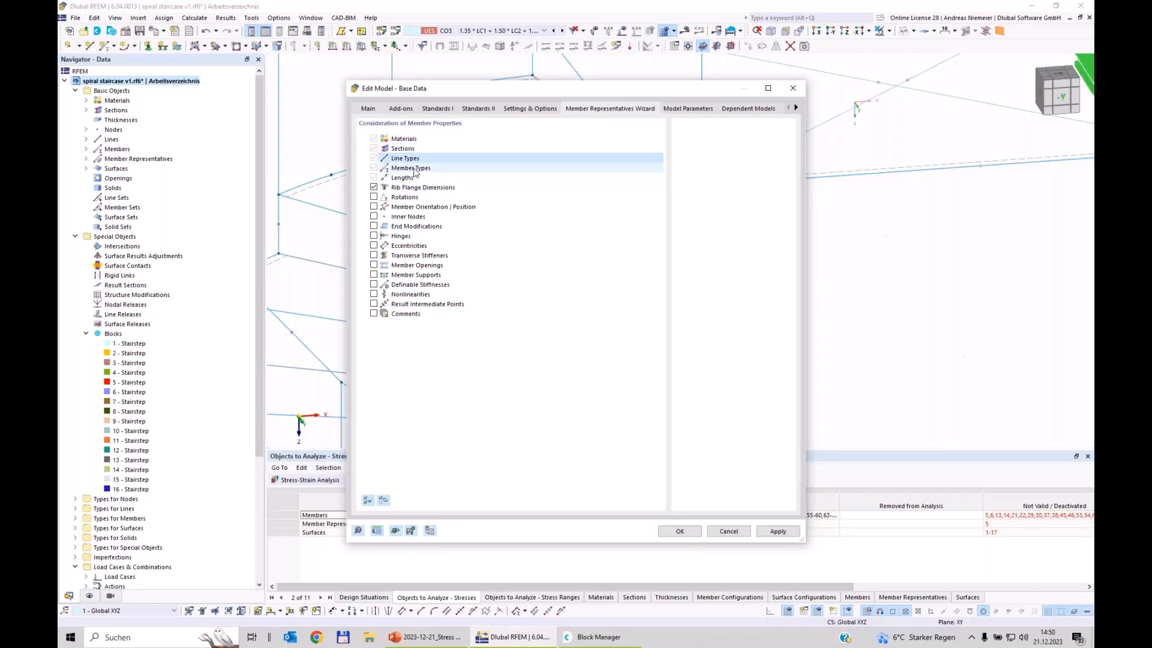
{"action": "left_click", "coordinate": [412, 169]}
{"action": "left_click", "coordinate": [406, 178]}
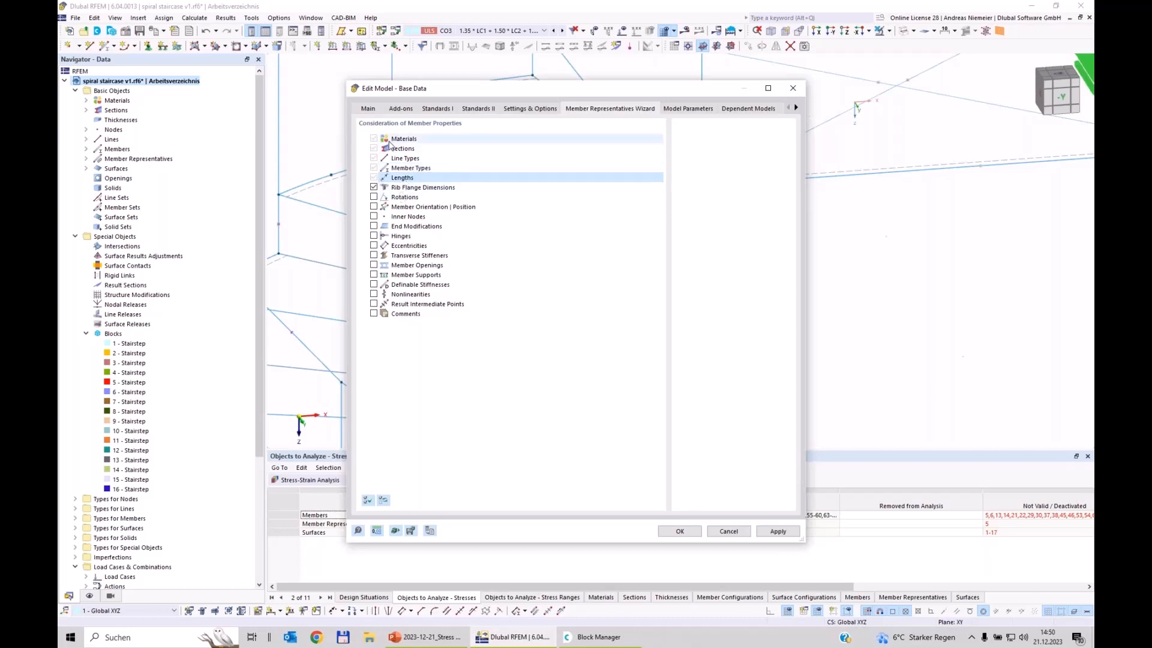
{"action": "left_click", "coordinate": [729, 532]}
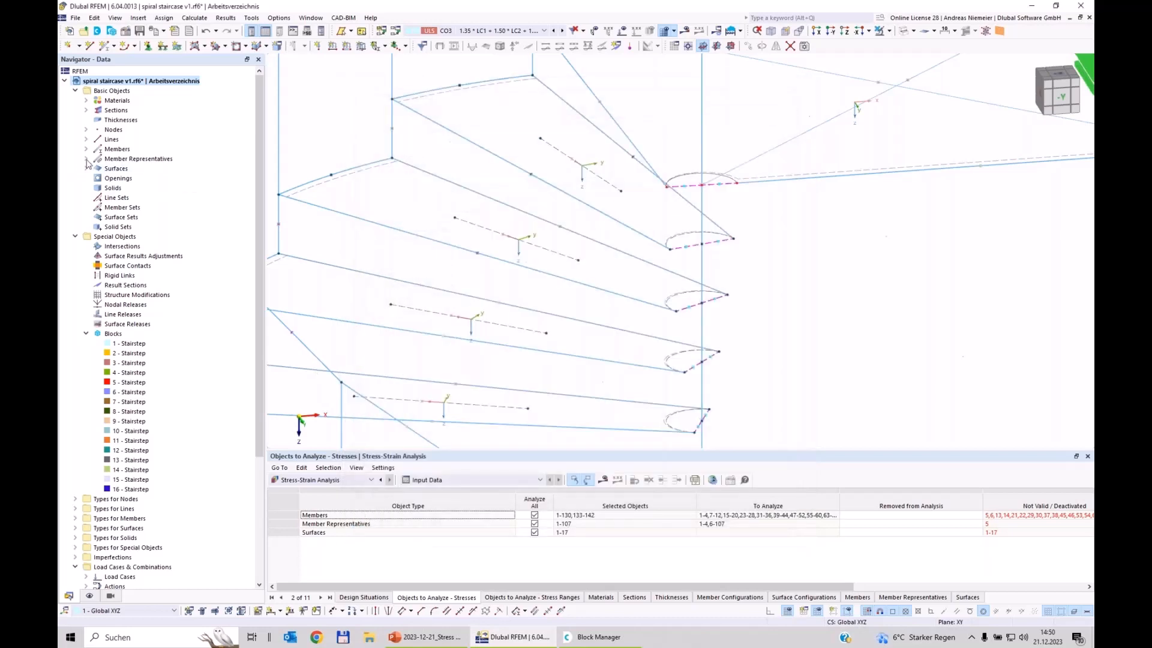
Compare the sections and lengths of the beams in the expanded member representatives list, then collapse it again
{"action": "left_click", "coordinate": [86, 158]}
{"action": "scroll", "coordinate": [206, 338], "scroll_direction": "down", "scroll_amount": 20}
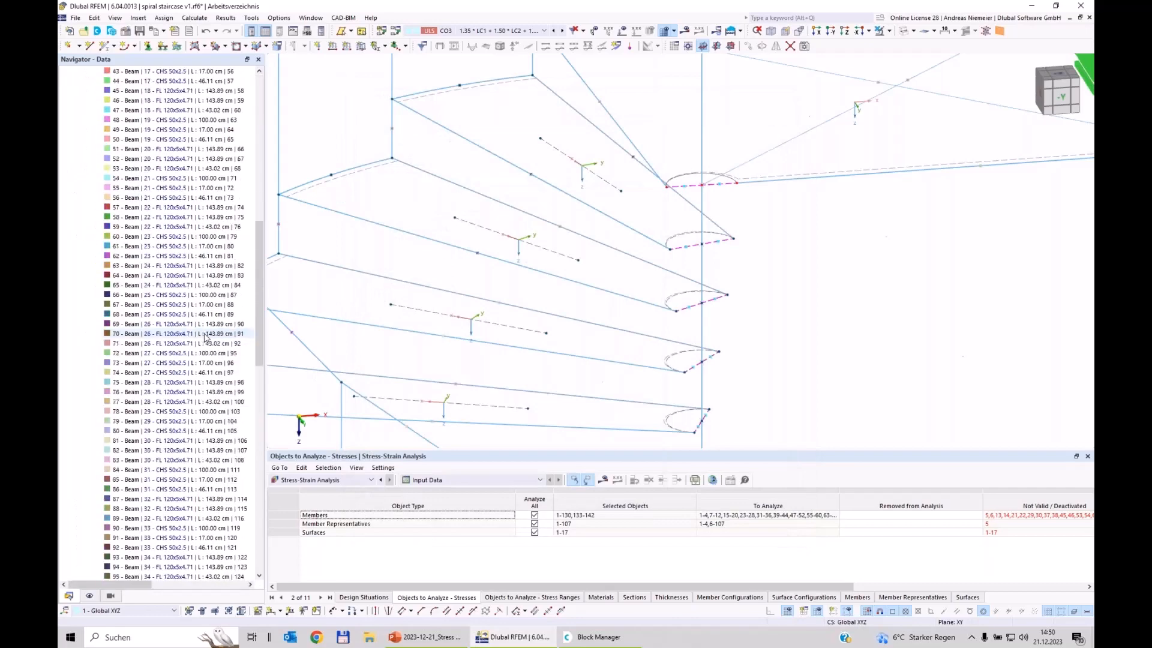
{"action": "scroll", "coordinate": [206, 338], "scroll_direction": "down", "scroll_amount": 3}
{"action": "scroll", "coordinate": [203, 333], "scroll_direction": "up", "scroll_amount": 15}
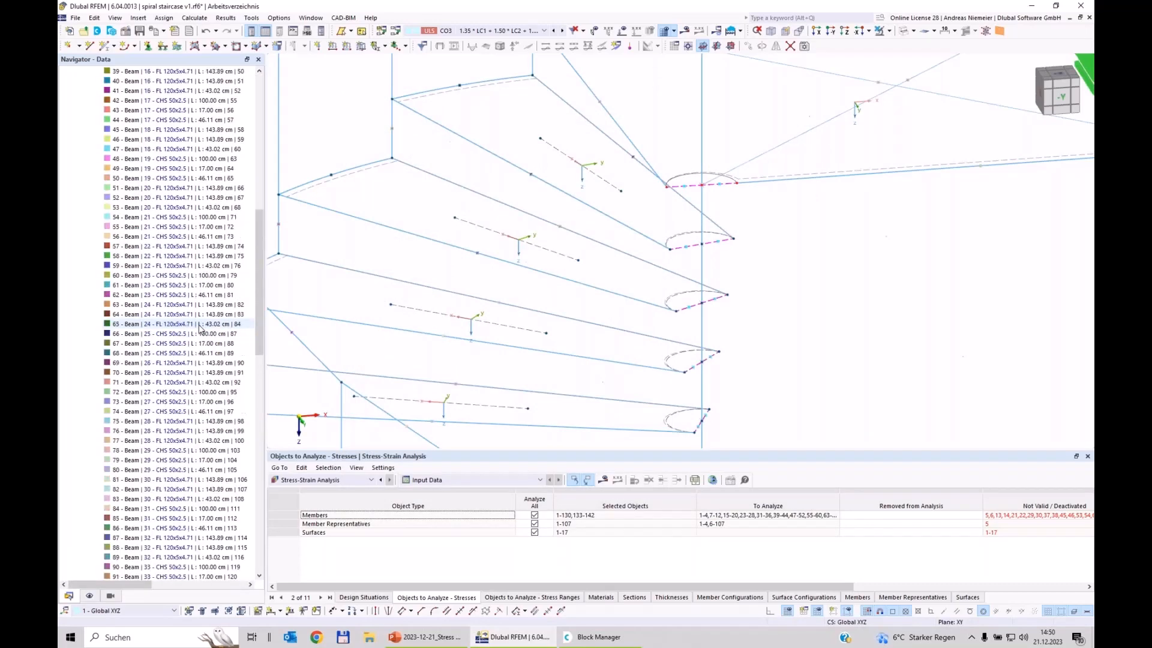
{"action": "scroll", "coordinate": [199, 326], "scroll_direction": "up", "scroll_amount": 5}
{"action": "left_click", "coordinate": [86, 159]}
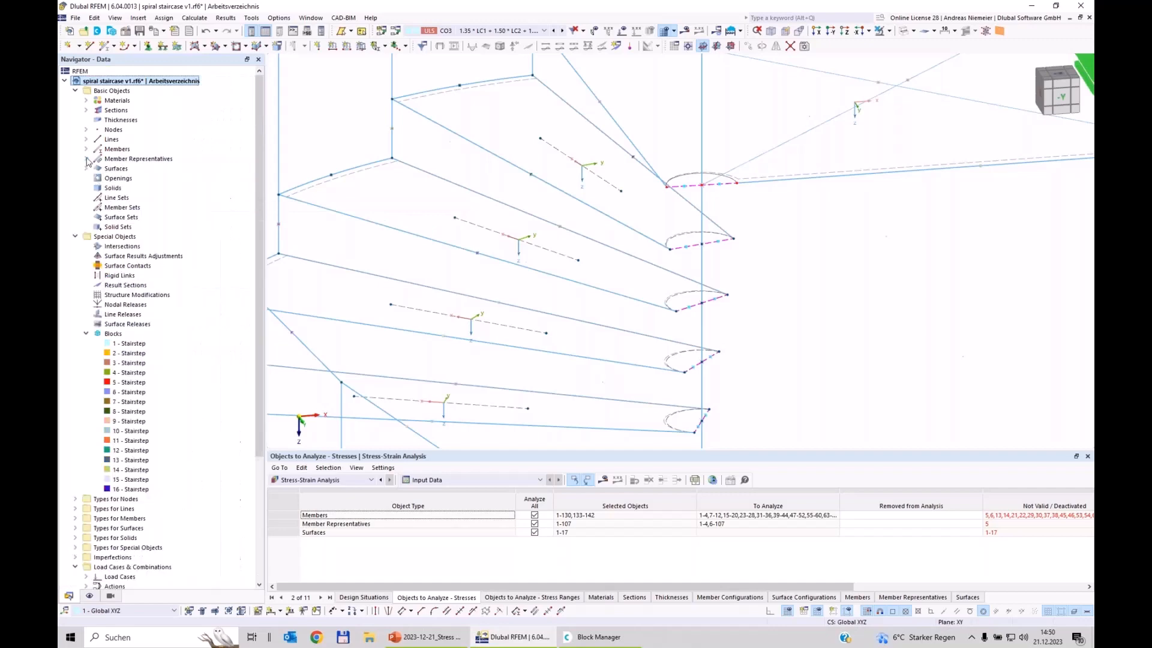
Assign 1 - Stairstep as the reference block for stairstep blocks 2 to 16
{"action": "scroll", "coordinate": [378, 264], "scroll_direction": "down", "scroll_amount": 5}
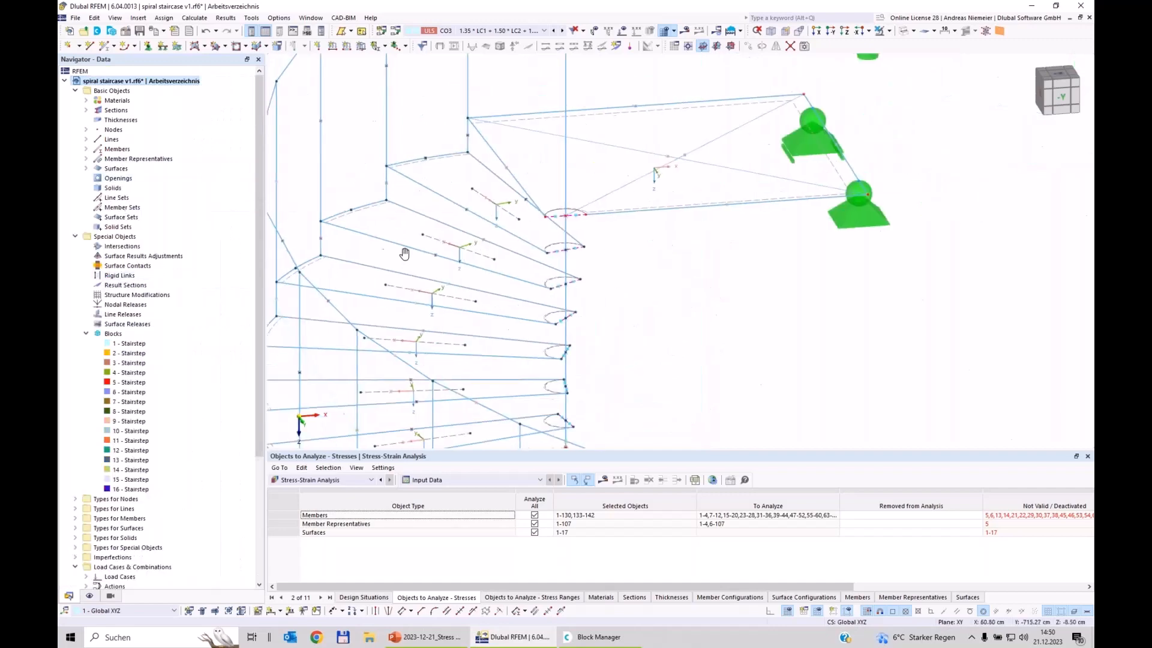
{"action": "scroll", "coordinate": [594, 216], "scroll_direction": "down", "scroll_amount": 4}
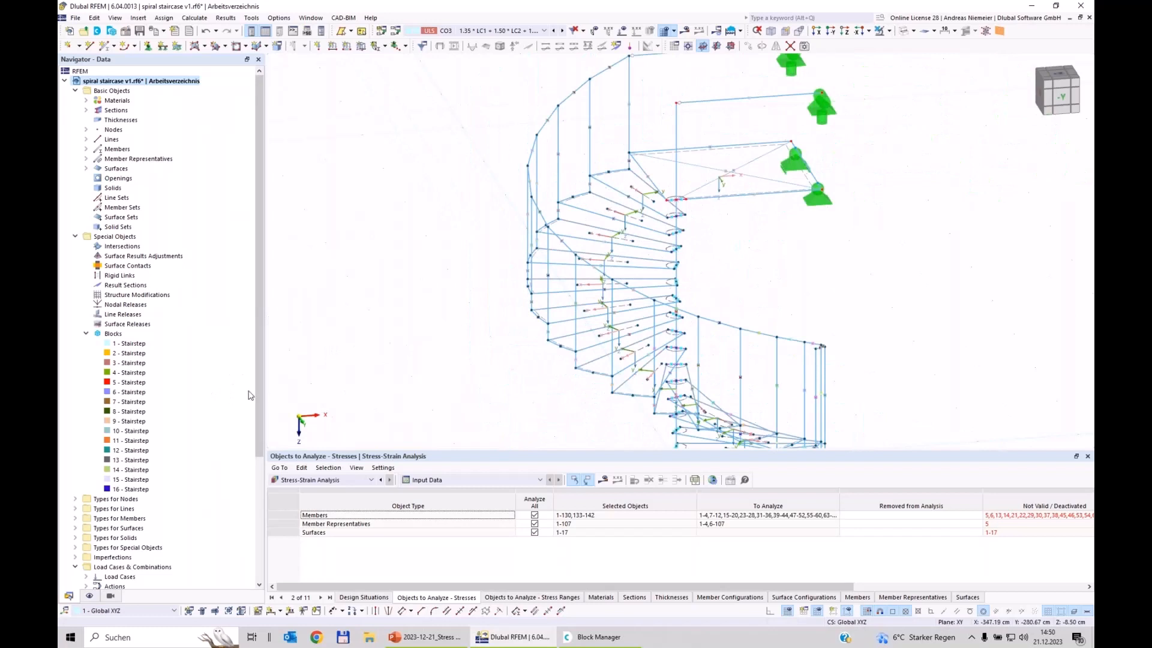
{"action": "double_click", "coordinate": [133, 344]}
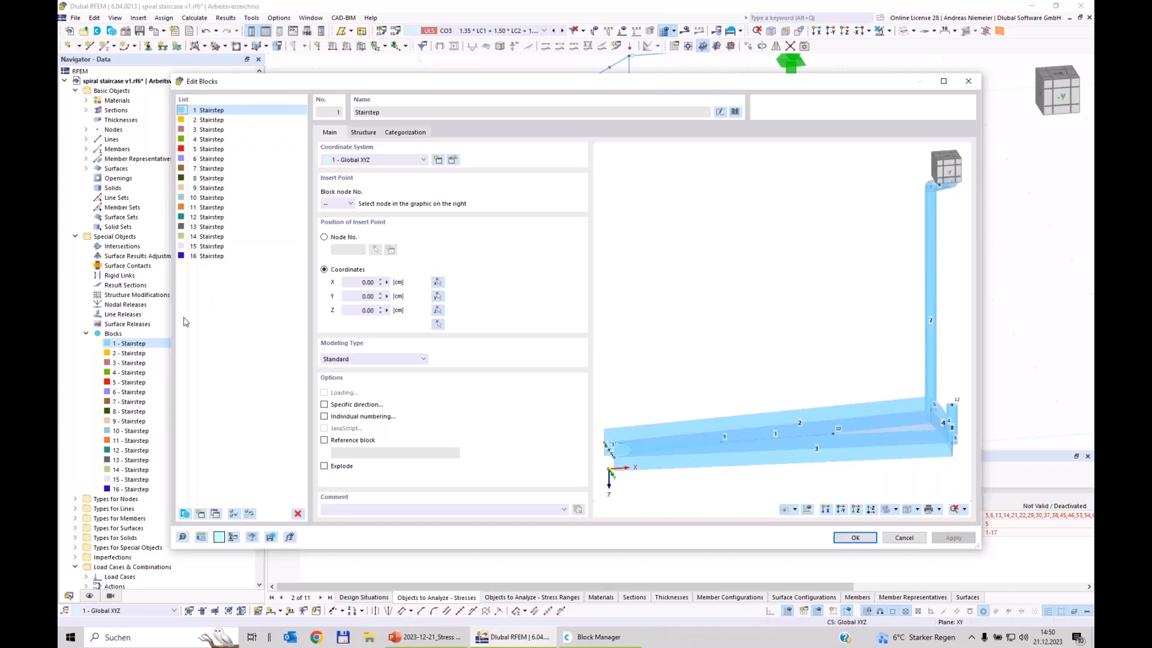
{"action": "left_click", "coordinate": [211, 121]}
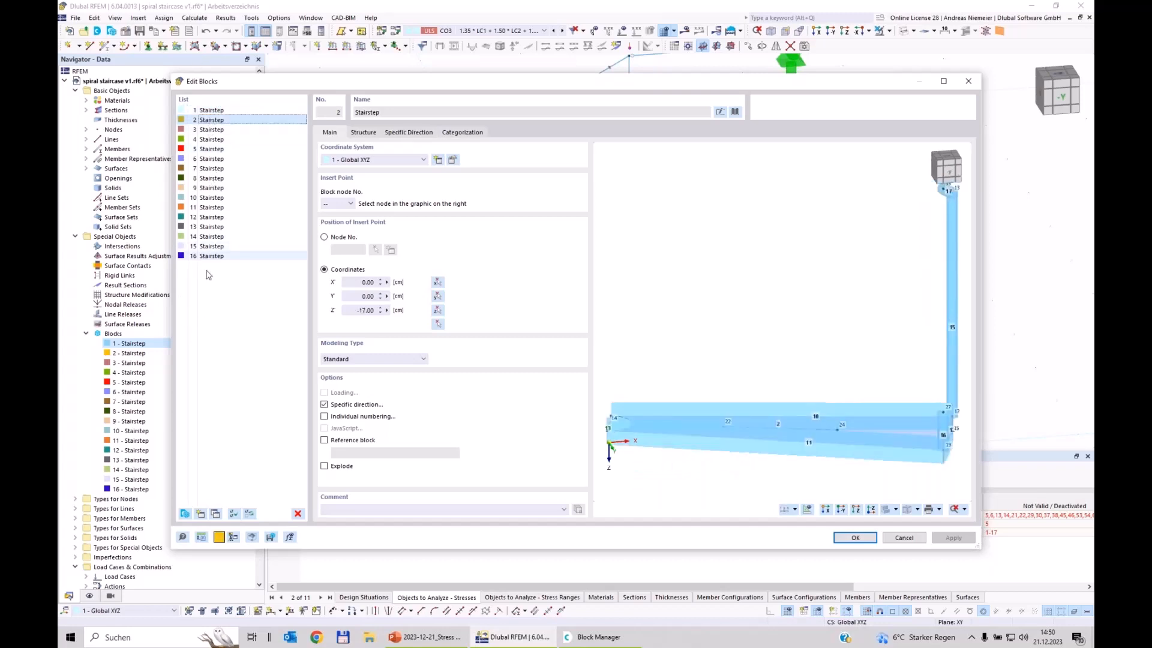
{"action": "left_click", "coordinate": [210, 256], "text": "shift"}
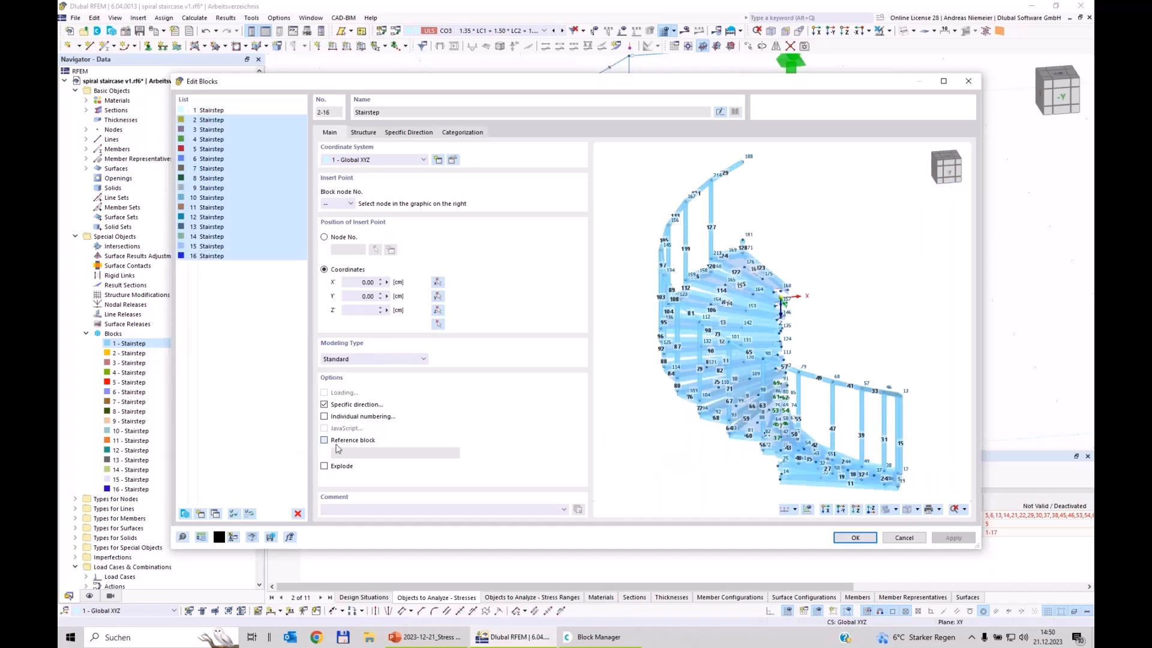
{"action": "left_click", "coordinate": [396, 457]}
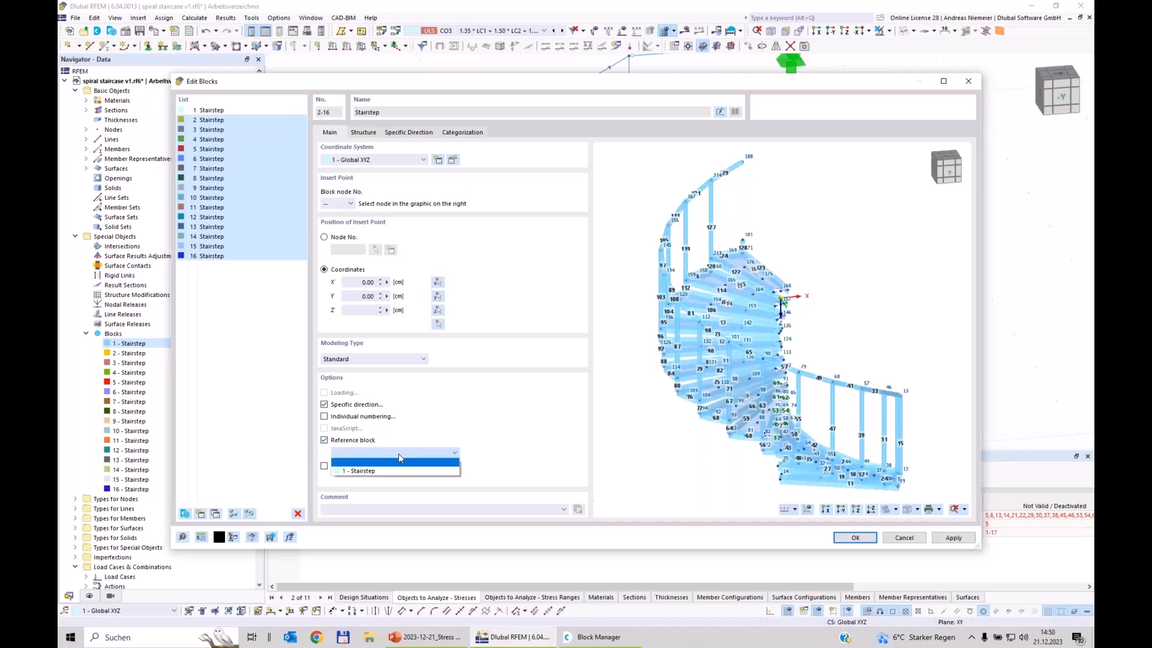
{"action": "left_click", "coordinate": [400, 474]}
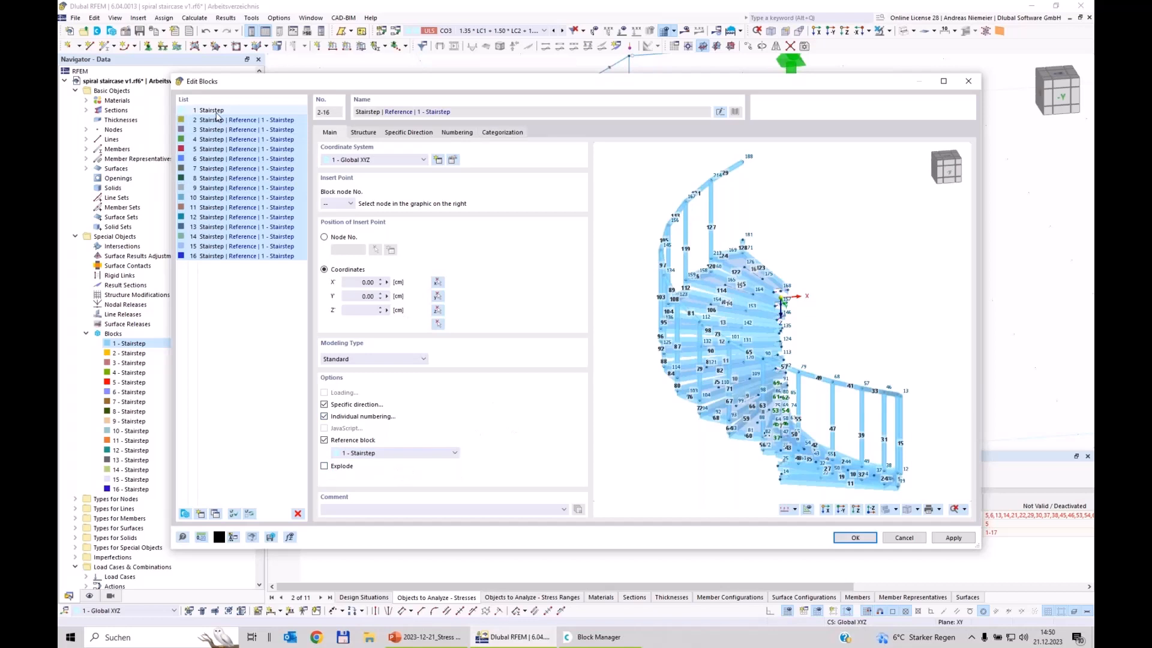
In the structure parameters of stairstep block 1, set Material 1 to 1 - S235 and Section 1 to 2 - FL 120x5x4.71
{"action": "left_click", "coordinate": [216, 111]}
{"action": "left_click", "coordinate": [363, 135]}
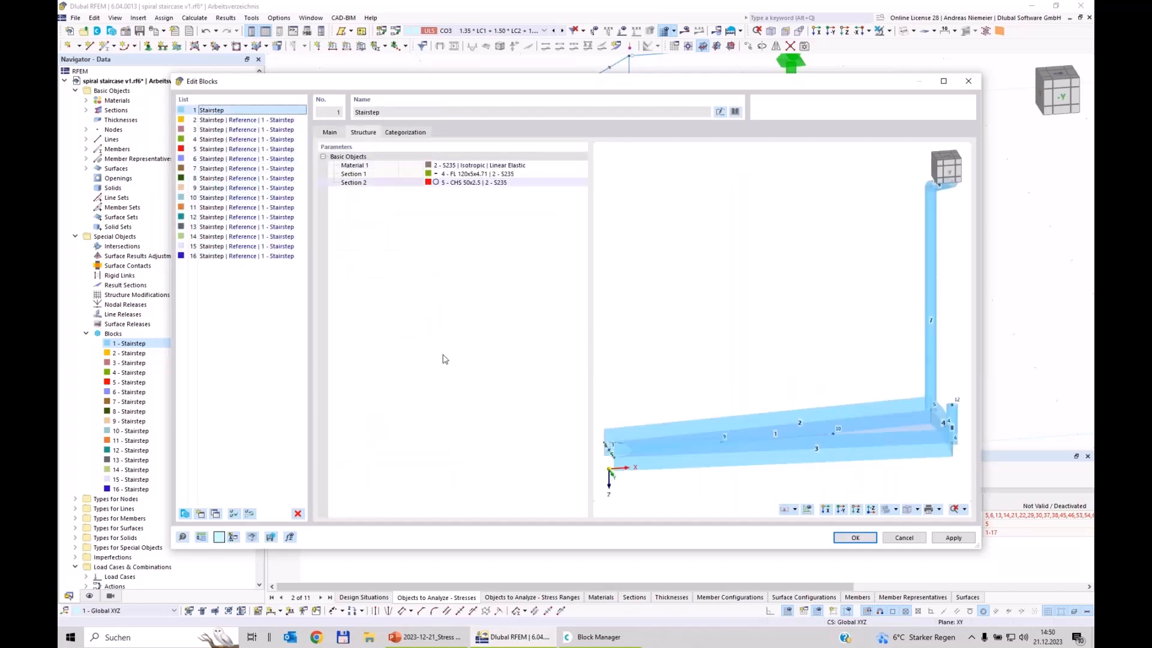
{"action": "left_click", "coordinate": [503, 165]}
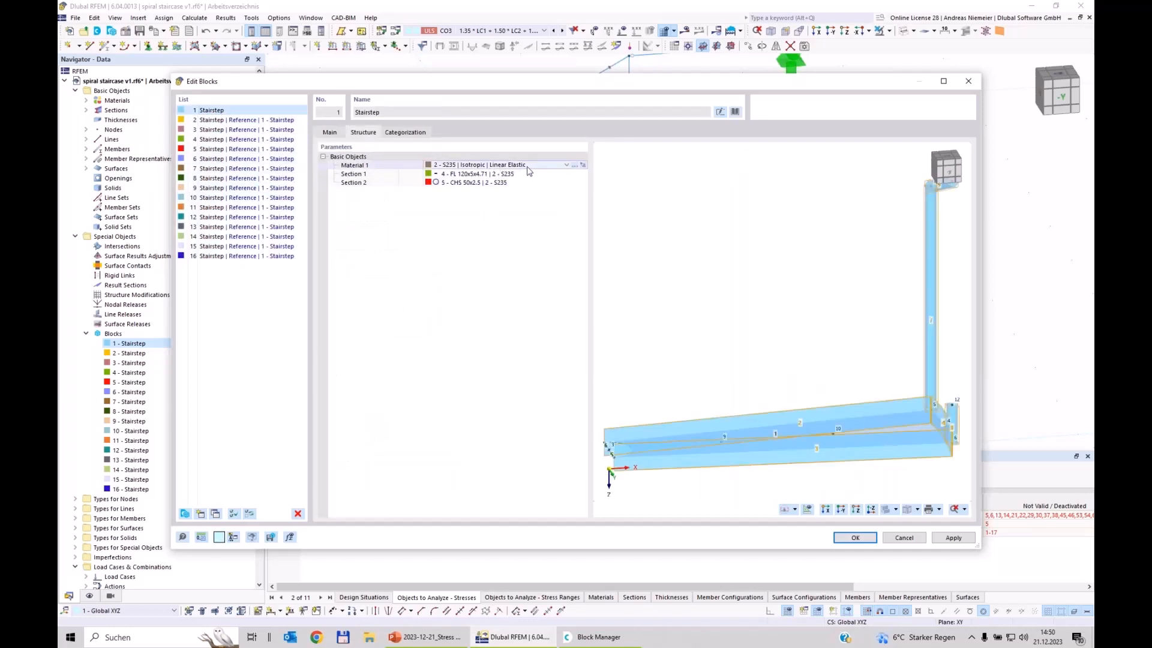
{"action": "left_click", "coordinate": [527, 170]}
{"action": "left_click", "coordinate": [480, 172]}
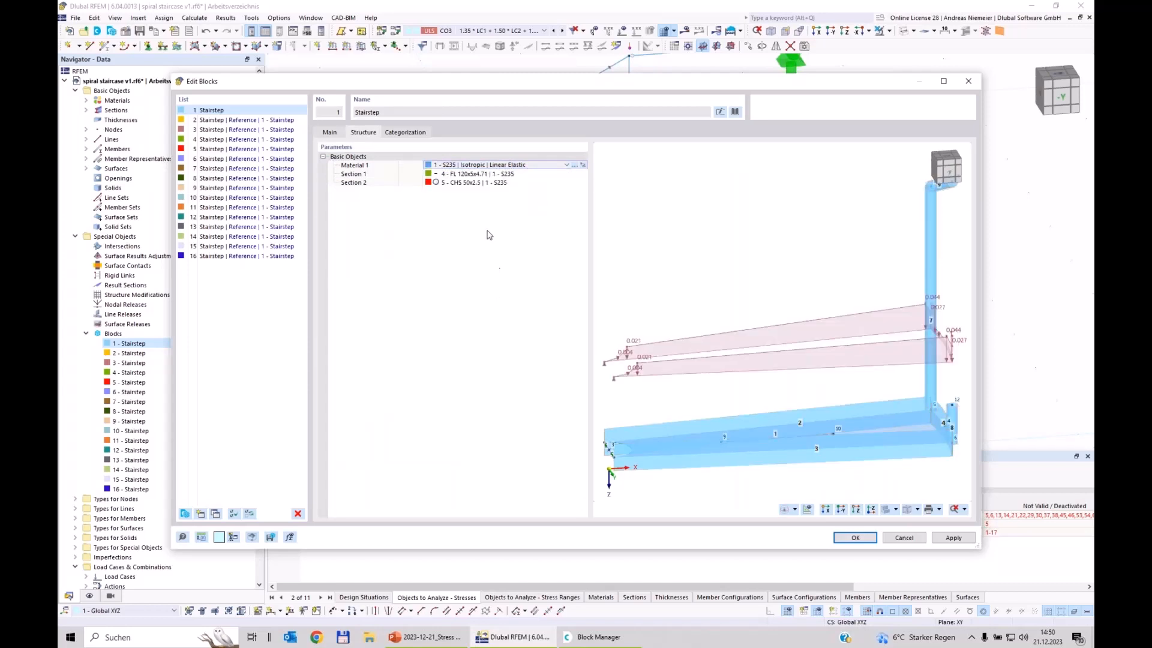
{"action": "left_click", "coordinate": [472, 174]}
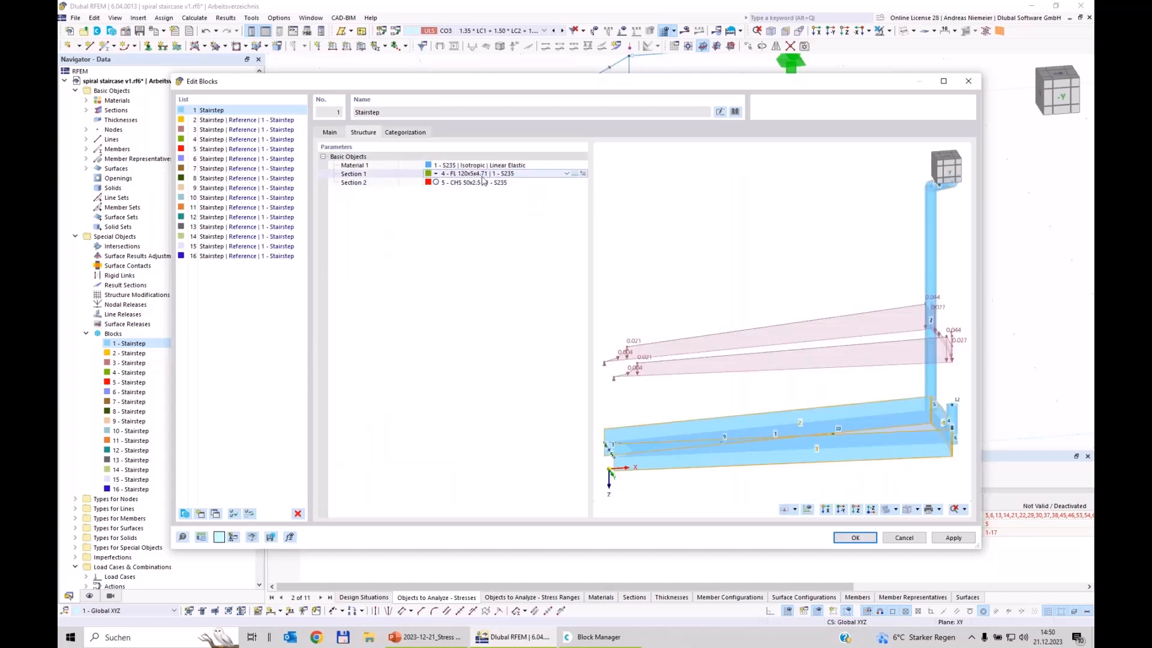
{"action": "left_click", "coordinate": [483, 175]}
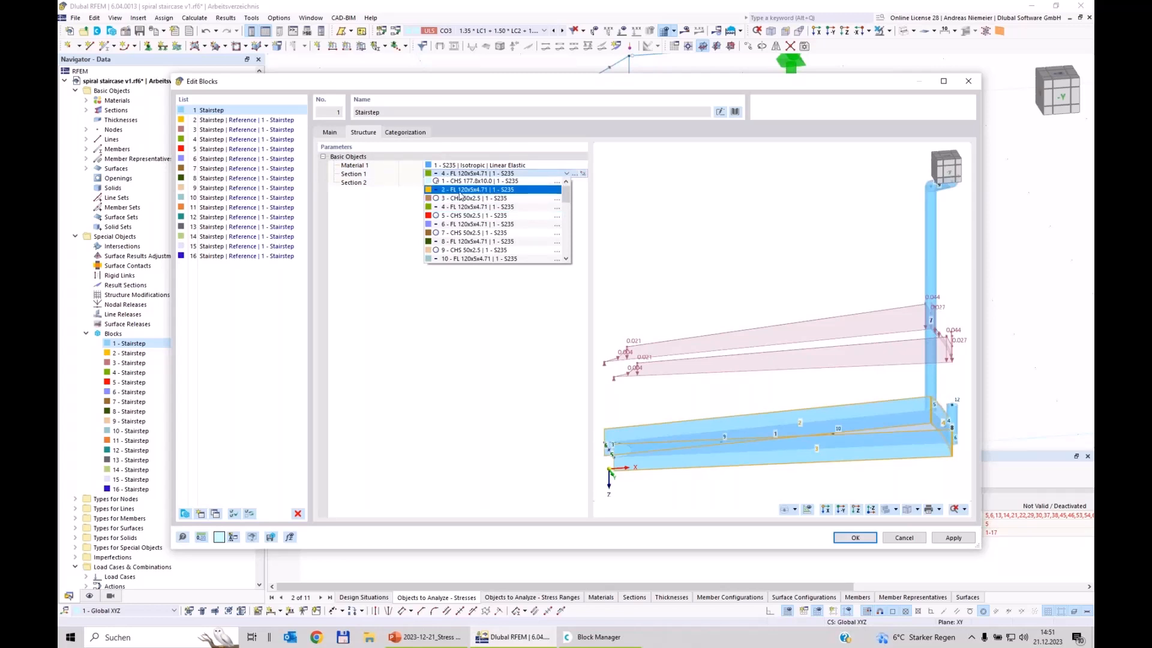
{"action": "left_click", "coordinate": [465, 190]}
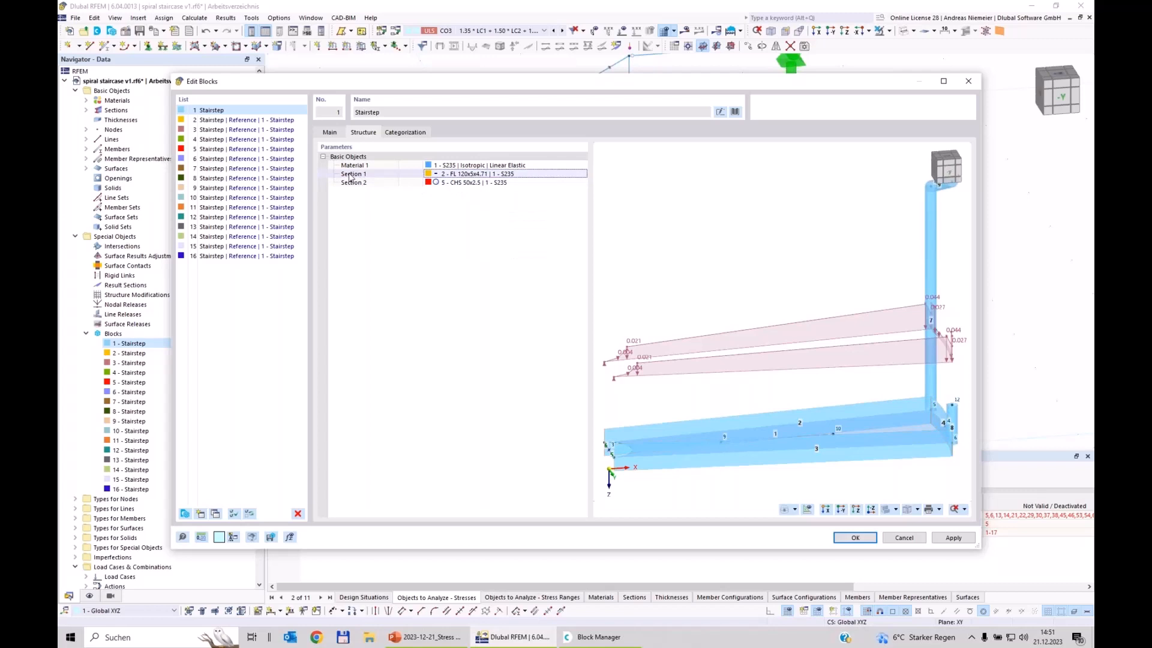
Set Section 2 of stairstep block 1 to 37 - CHS 50x2.5 | 18 - S235 and accept the block changes
{"action": "left_click", "coordinate": [451, 184]}
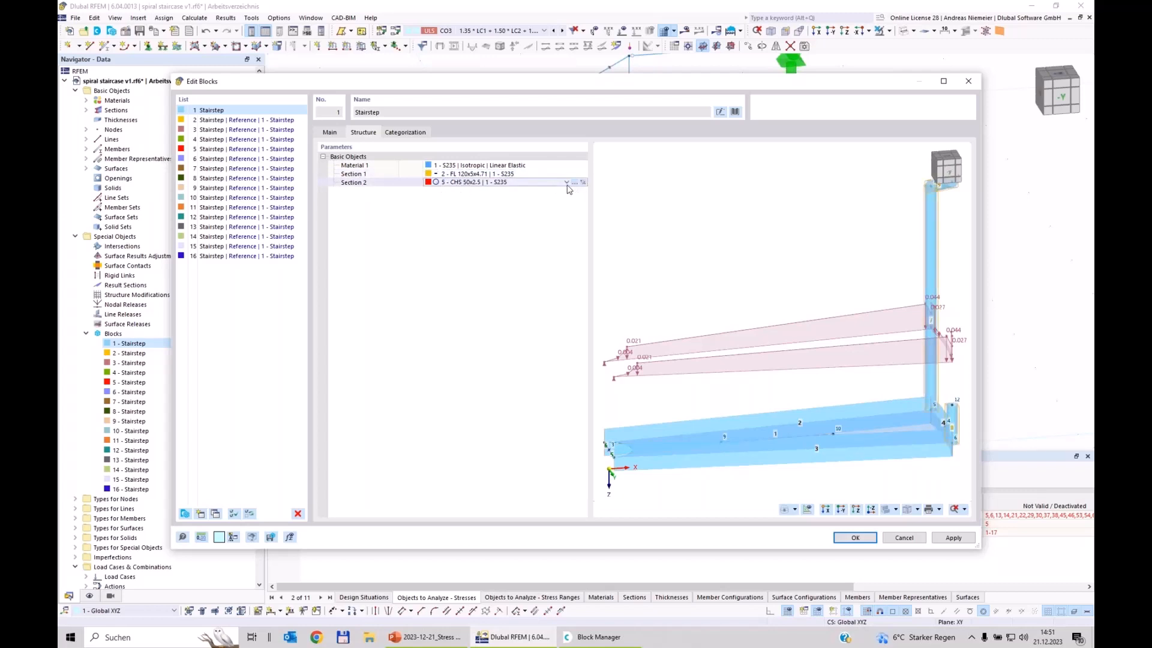
{"action": "left_click", "coordinate": [566, 183]}
{"action": "scroll", "coordinate": [485, 240], "scroll_direction": "down", "scroll_amount": 5}
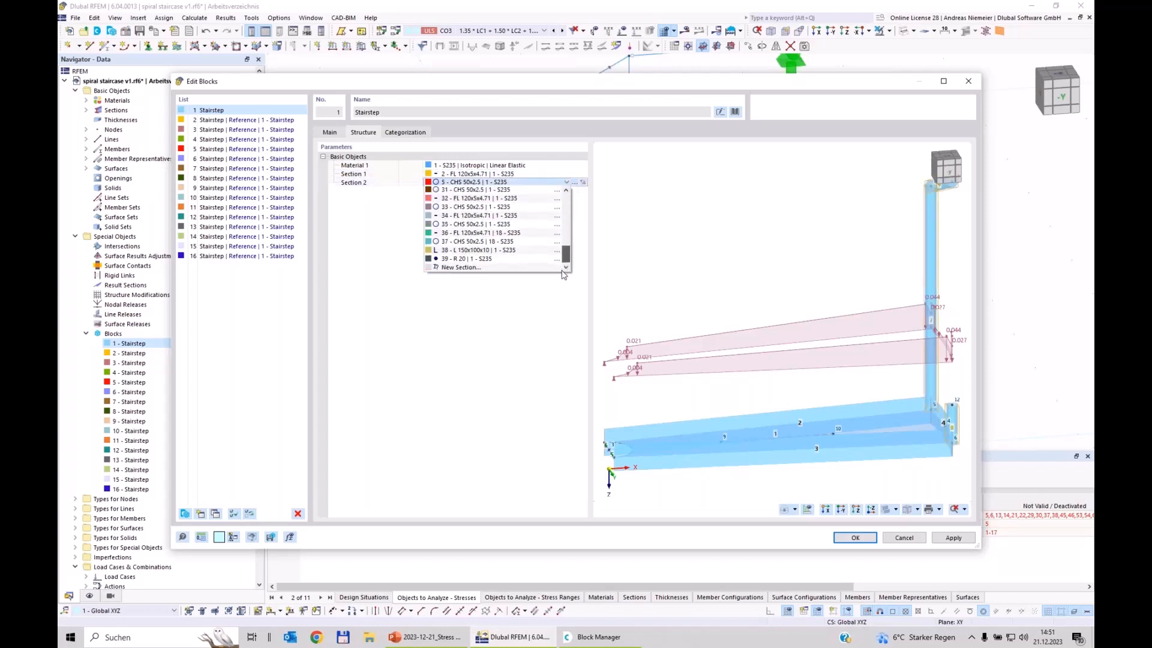
{"action": "left_click", "coordinate": [483, 242]}
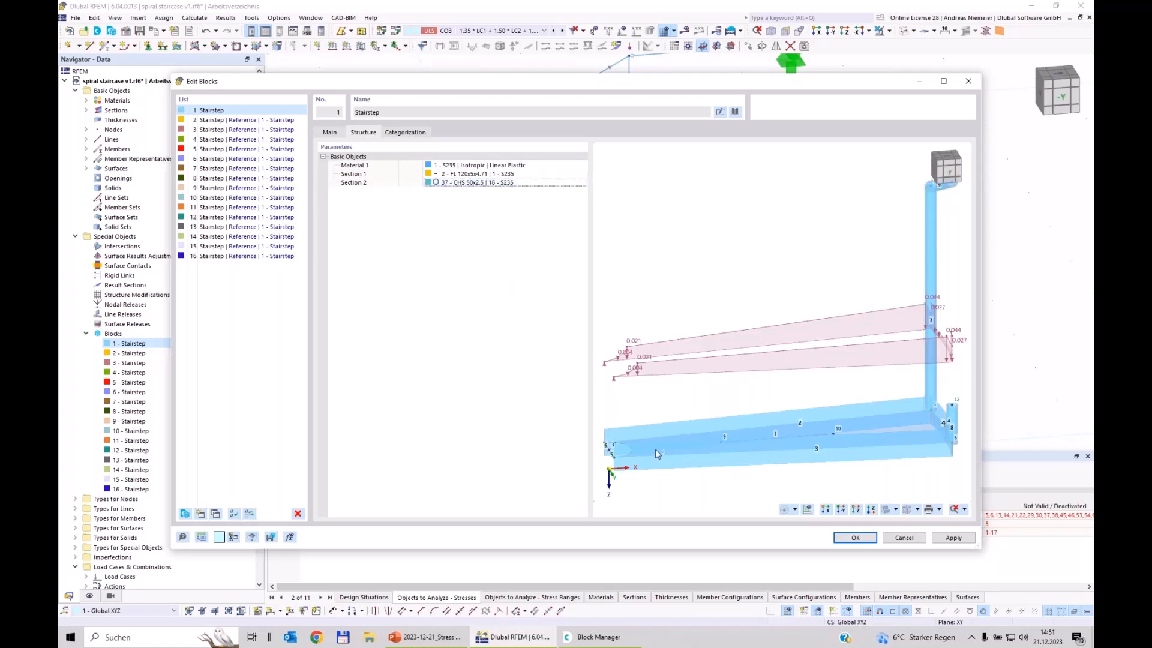
{"action": "left_click", "coordinate": [852, 539]}
{"action": "left_click", "coordinate": [619, 364]}
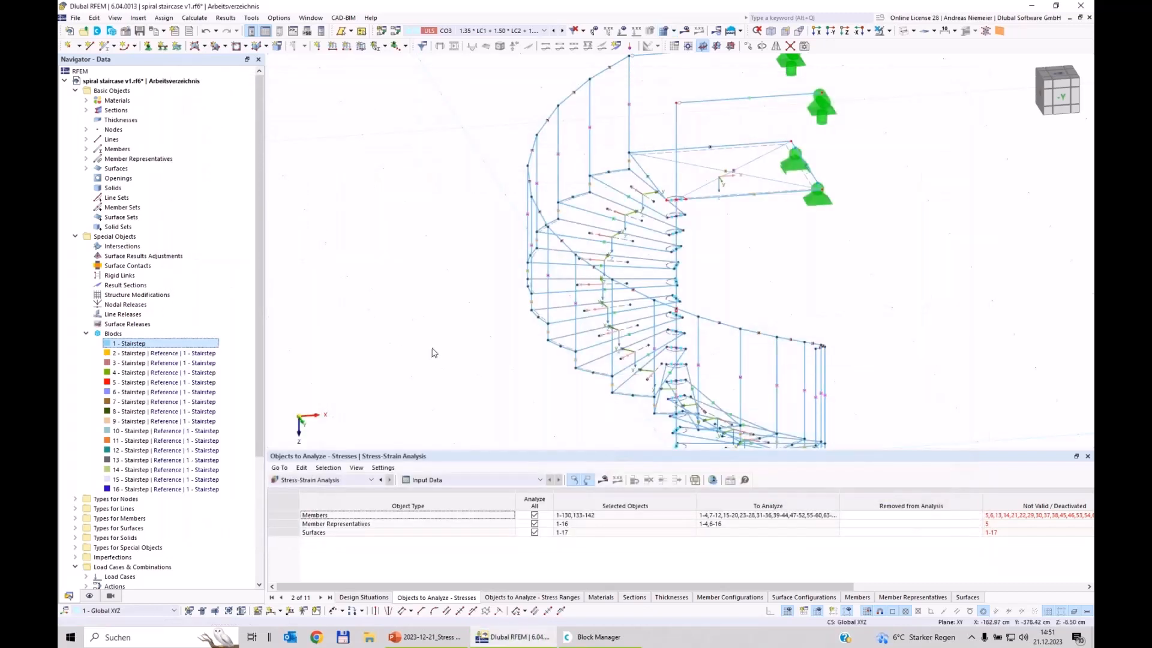
Review the updated member representatives list and highlight the members of representatives 1 and 2 in the whole staircase model
{"action": "left_click", "coordinate": [87, 159]}
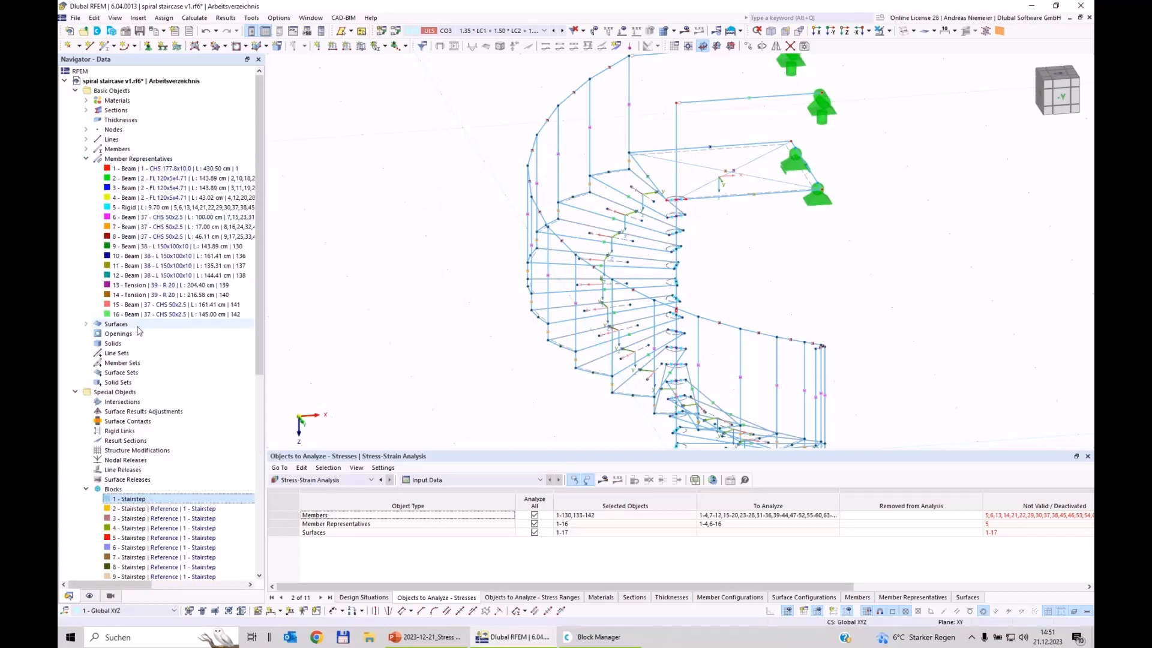
{"action": "scroll", "coordinate": [807, 243], "scroll_direction": "down", "scroll_amount": 3}
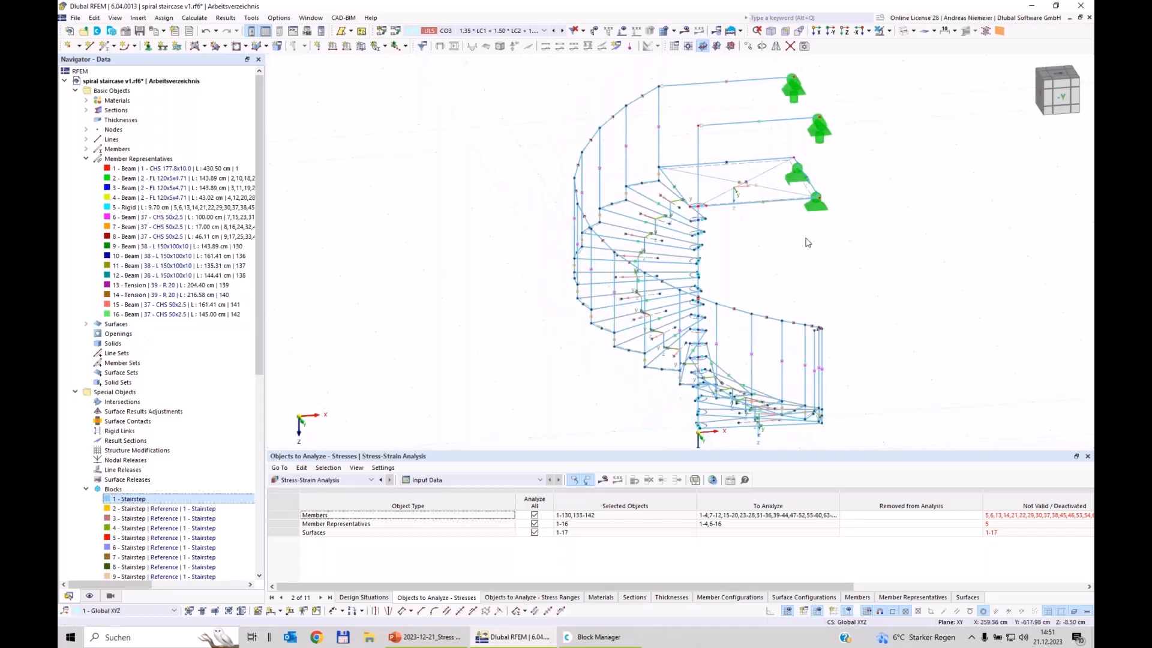
{"action": "middle_click_drag", "start_coordinate": [817, 289], "coordinate": [765, 257]}
{"action": "middle_click_drag", "start_coordinate": [765, 257], "coordinate": [766, 257], "text": "ctrl"}
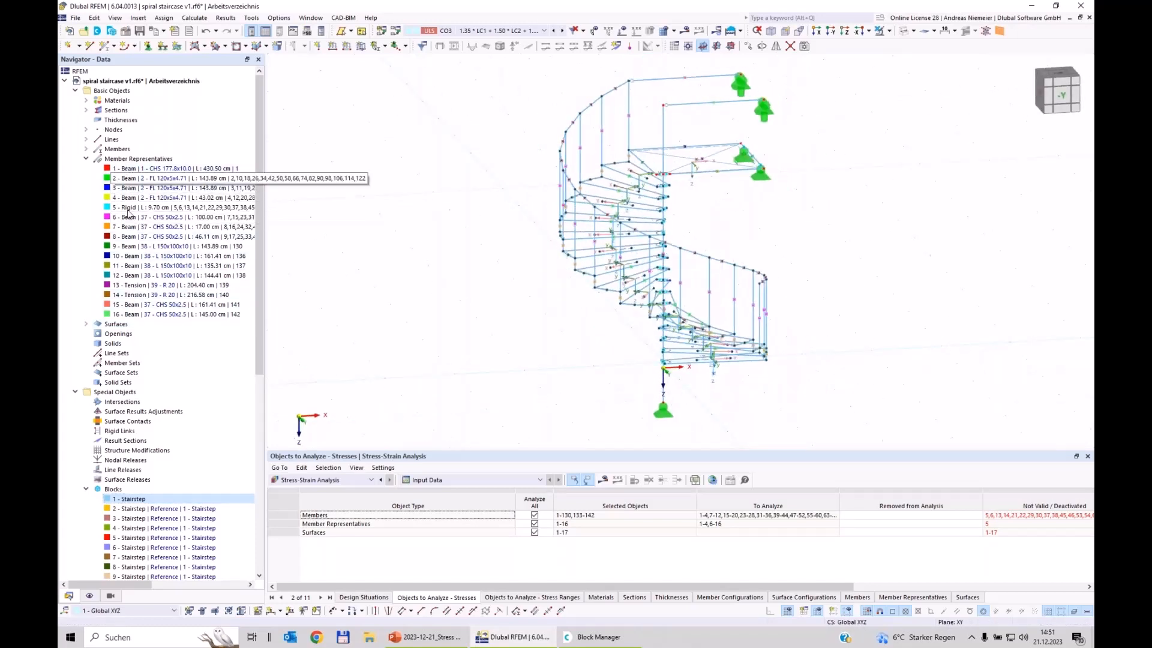
{"action": "left_click", "coordinate": [131, 168]}
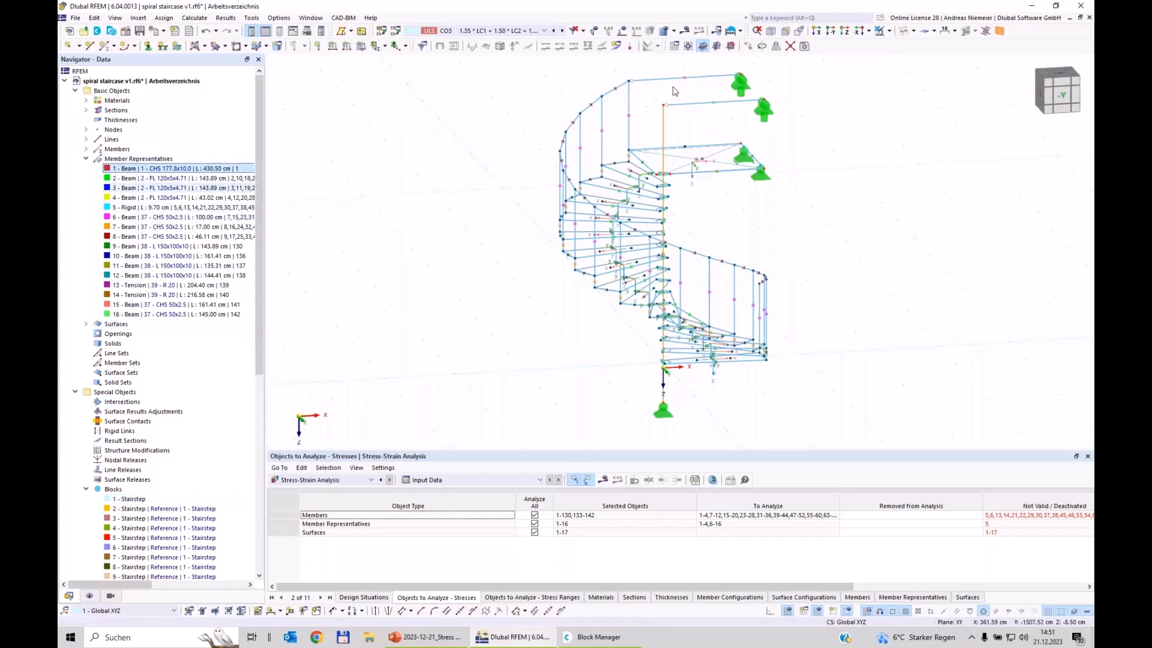
{"action": "left_click", "coordinate": [122, 180]}
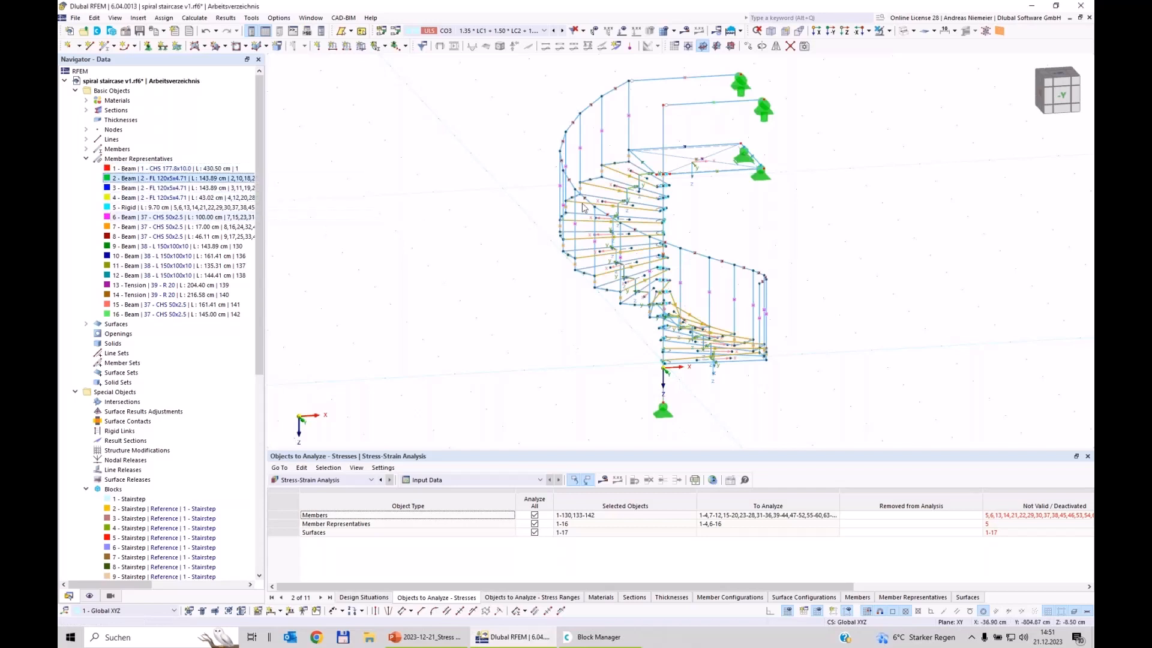
Highlight the members of member representatives 3 to 8 one after another in the staircase model
{"action": "scroll", "coordinate": [603, 190], "scroll_direction": "up", "scroll_amount": 2}
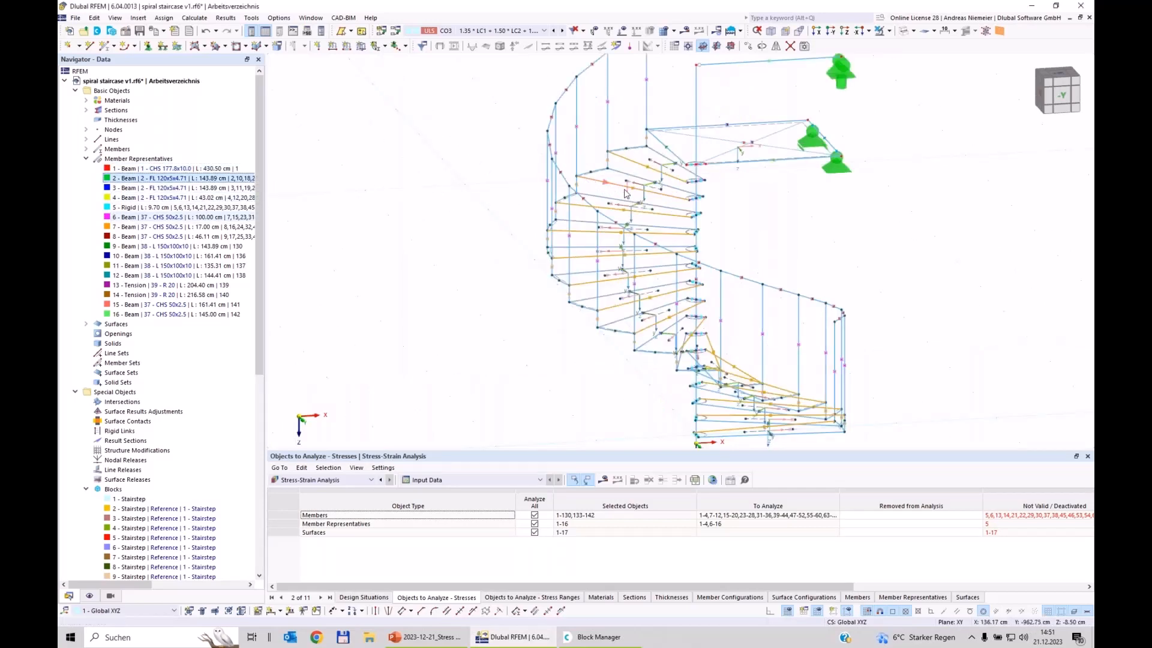
{"action": "left_click", "coordinate": [124, 189]}
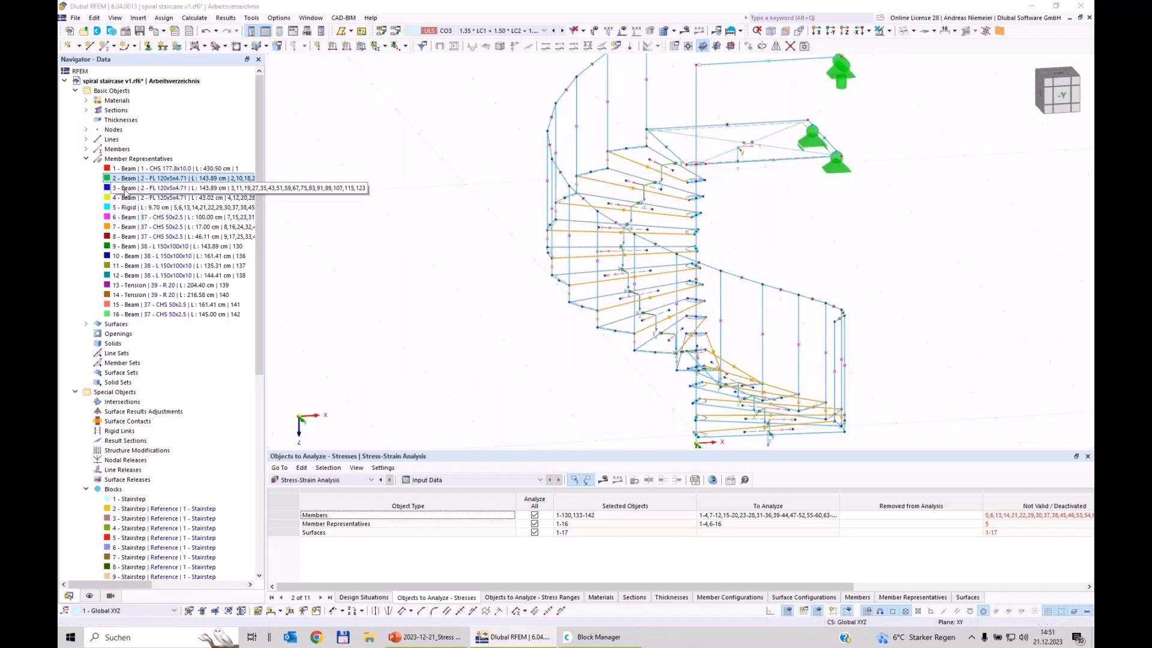
{"action": "left_click", "coordinate": [126, 198]}
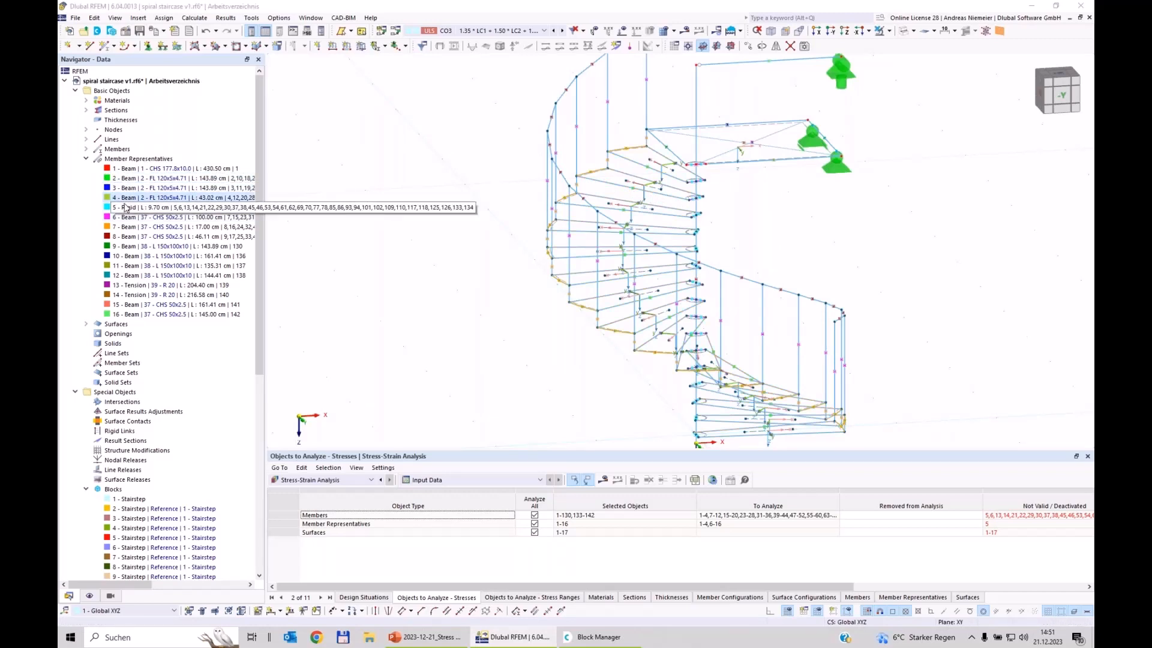
{"action": "left_click", "coordinate": [128, 208]}
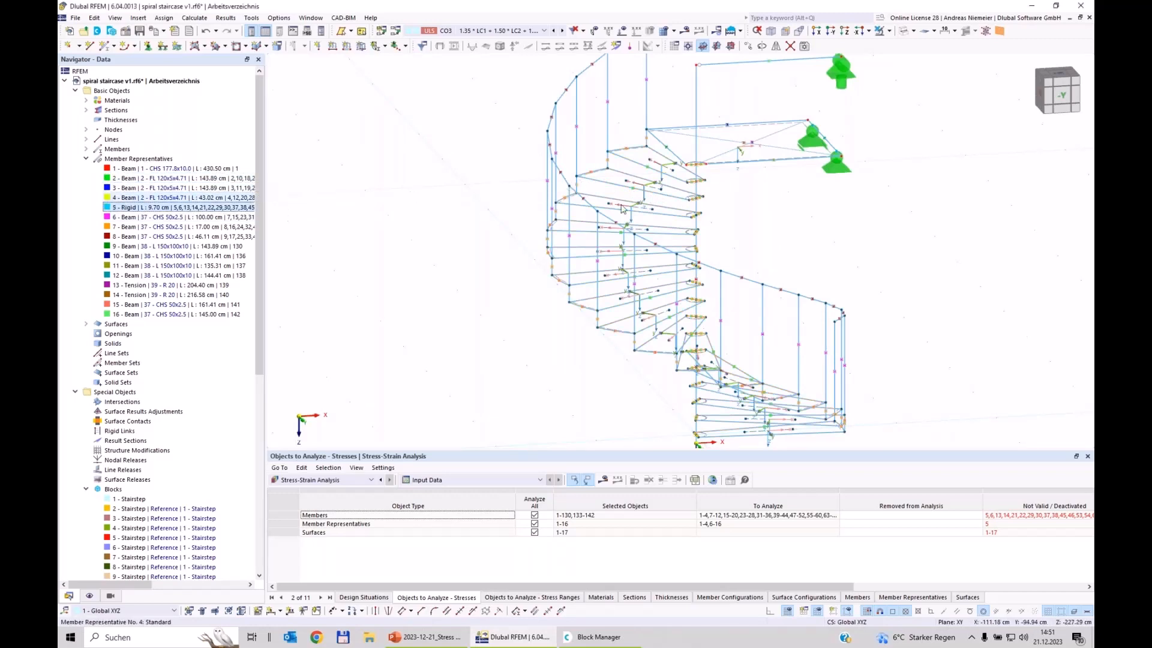
{"action": "scroll", "coordinate": [720, 182], "scroll_direction": "up", "scroll_amount": 3}
{"action": "key", "text": "Down"}
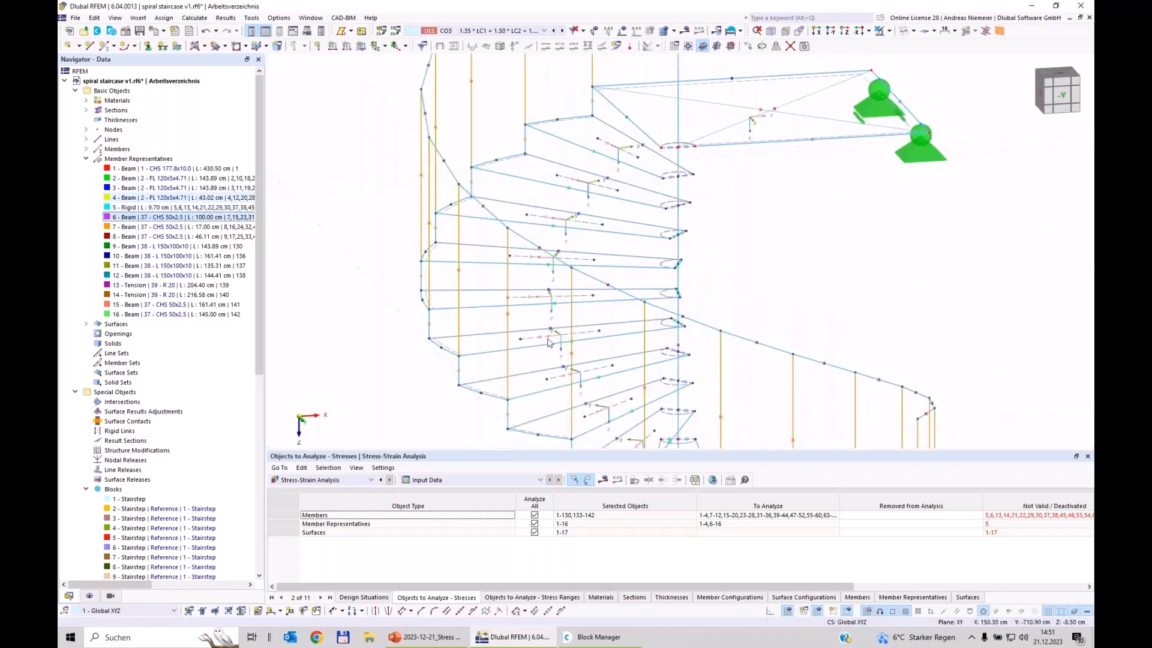
{"action": "scroll", "coordinate": [518, 273], "scroll_direction": "down", "scroll_amount": 5}
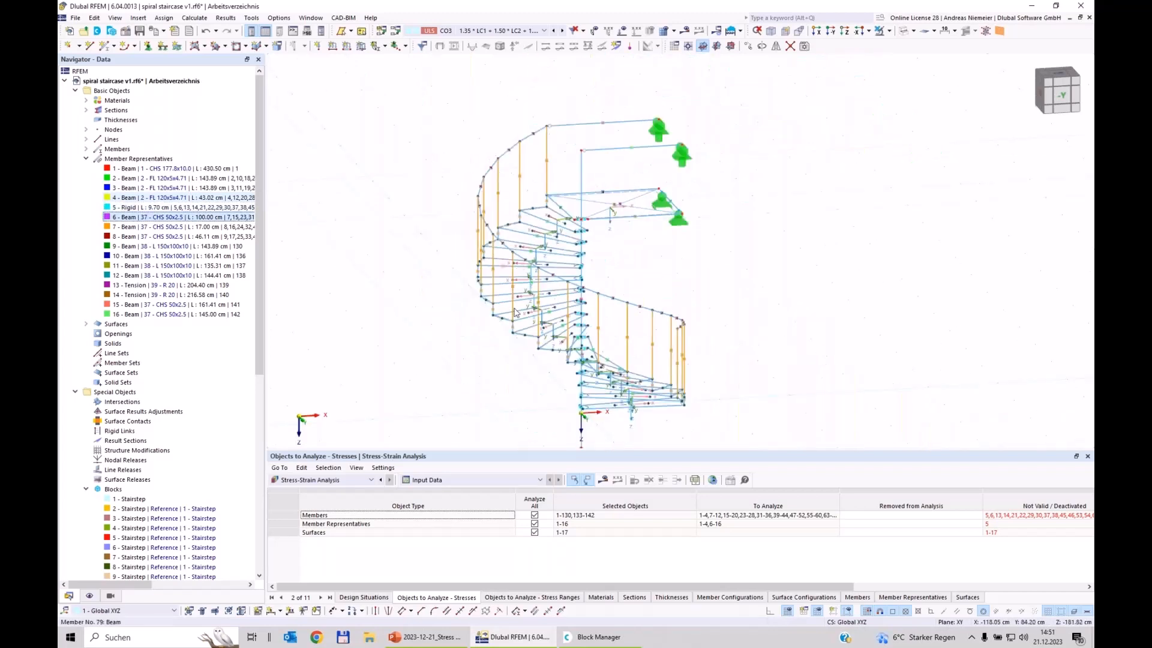
{"action": "key", "text": "Down"}
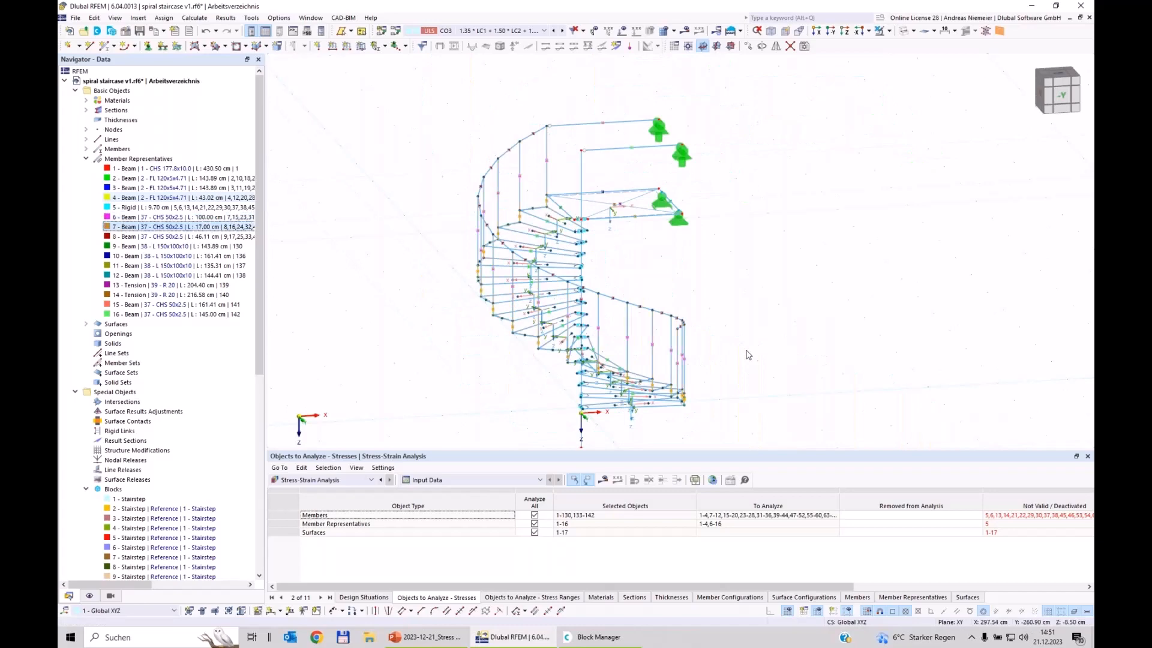
{"action": "scroll", "coordinate": [476, 347], "scroll_direction": "up", "scroll_amount": 5}
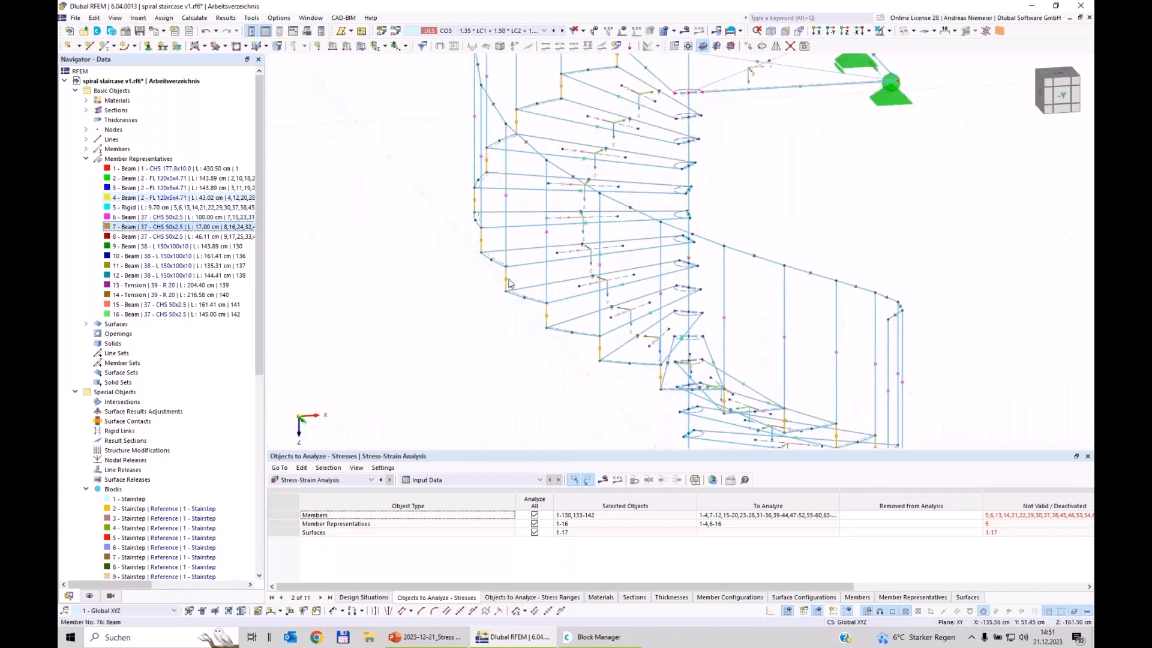
{"action": "key", "text": "Down"}
{"action": "scroll", "coordinate": [792, 343], "scroll_direction": "down", "scroll_amount": 3}
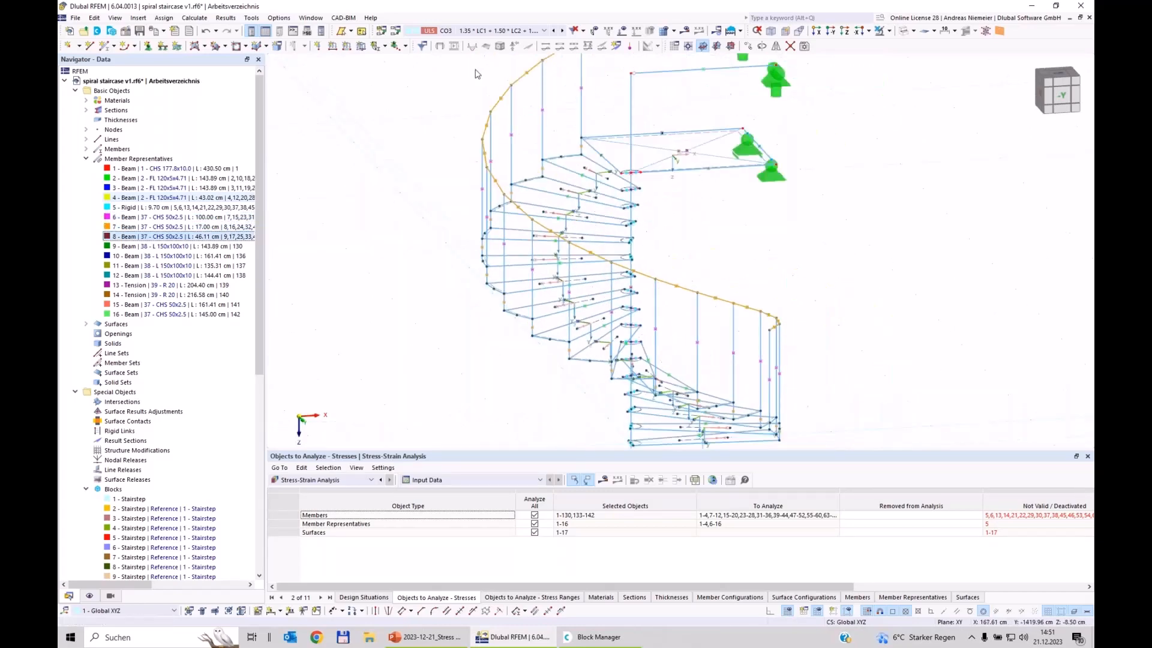
Highlight the members of member representatives 9 to 16 one after another in the staircase model
{"action": "scroll", "coordinate": [459, 309], "scroll_direction": "down", "scroll_amount": 3}
{"action": "key", "text": "Down"}
{"action": "scroll", "coordinate": [517, 352], "scroll_direction": "up", "scroll_amount": 5}
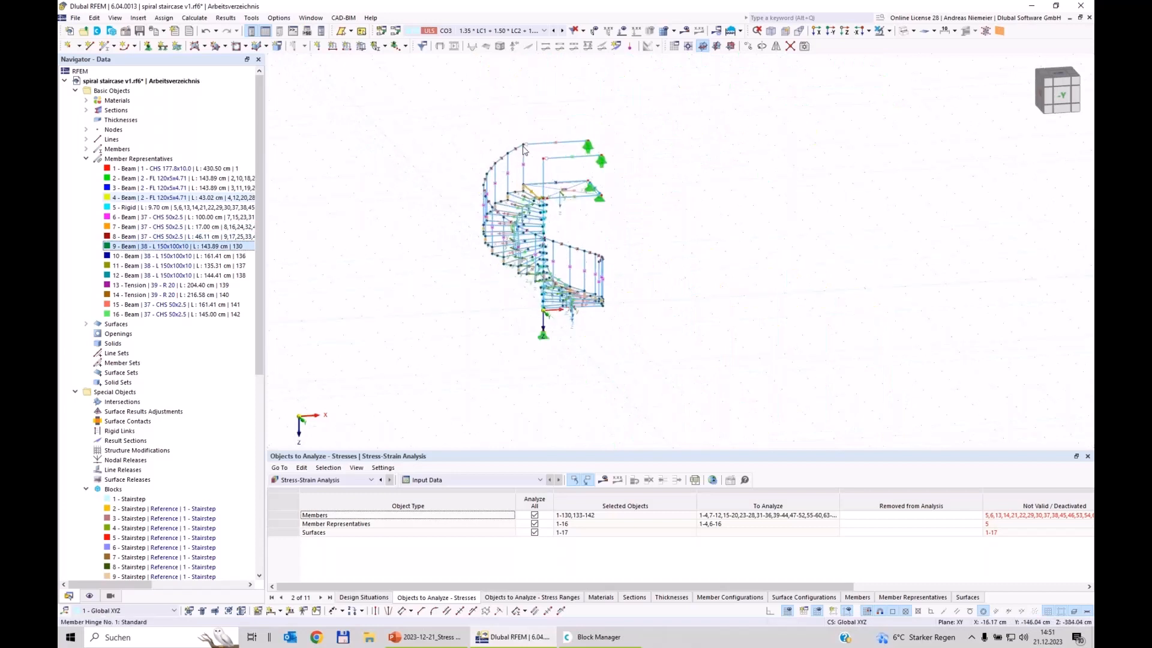
{"action": "key", "text": "Down"}
{"action": "key", "text": "Down"}
{"action": "key", "text": "Down"}
{"action": "key", "text": "Down"}
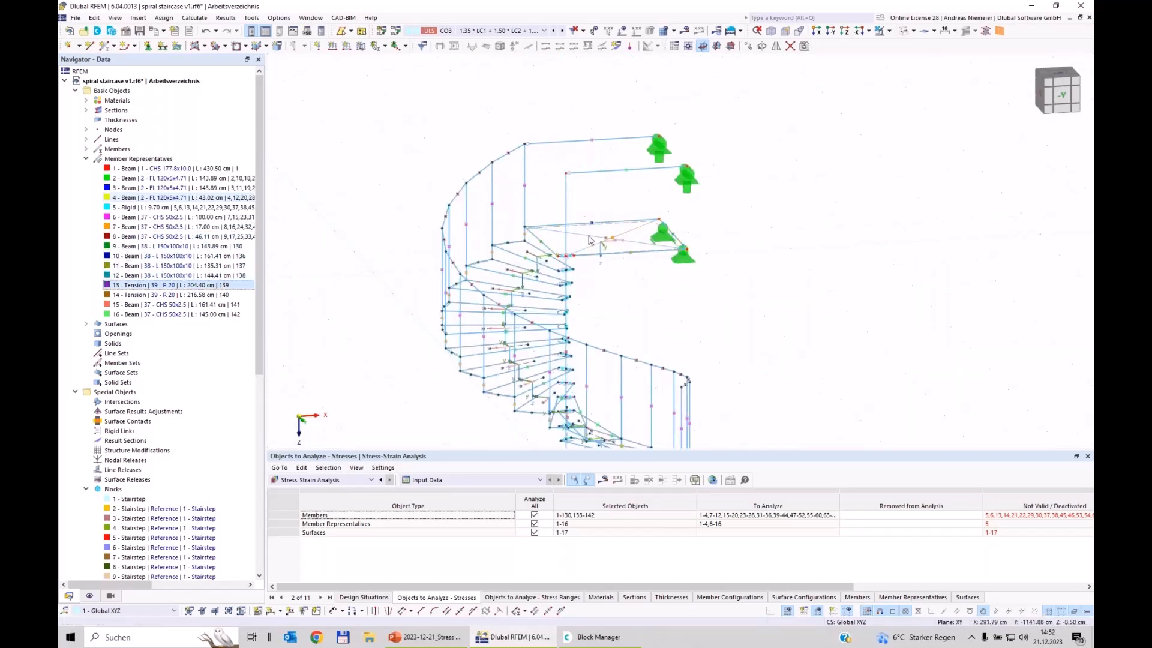
{"action": "key", "text": "Down"}
{"action": "key", "text": "Down"}
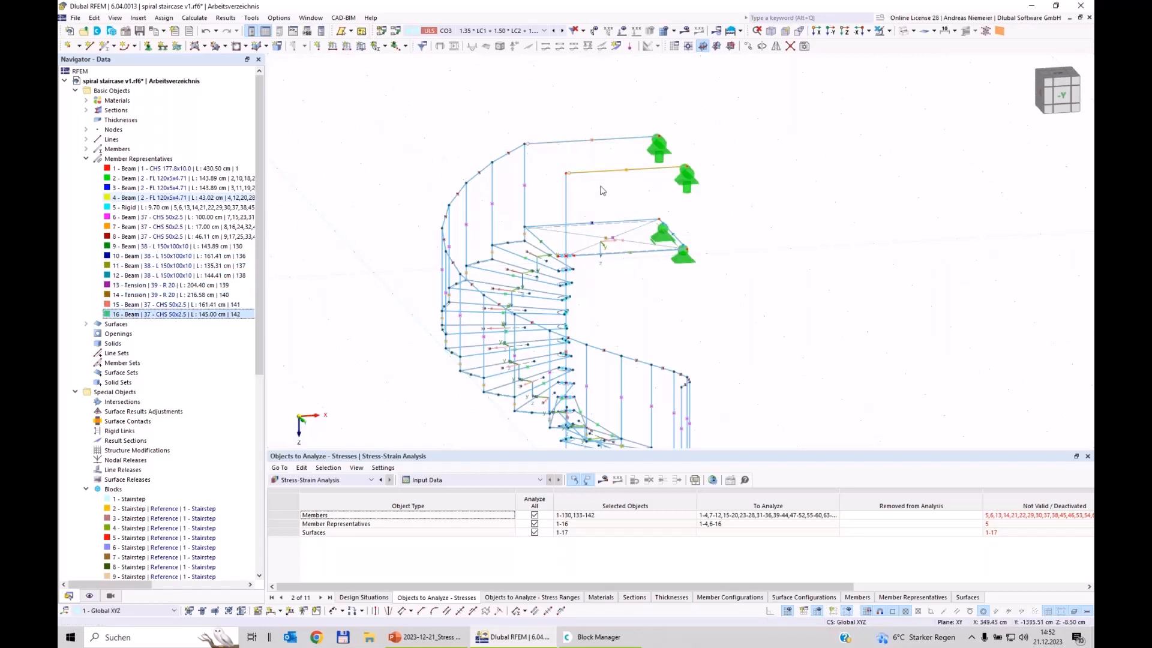
{"action": "key", "text": "Down"}
Exclude members and surfaces from the stress analysis so only member representatives are analyzed, and display the calculated results
{"action": "left_click_drag", "start_coordinate": [437, 446], "coordinate": [432, 401]}
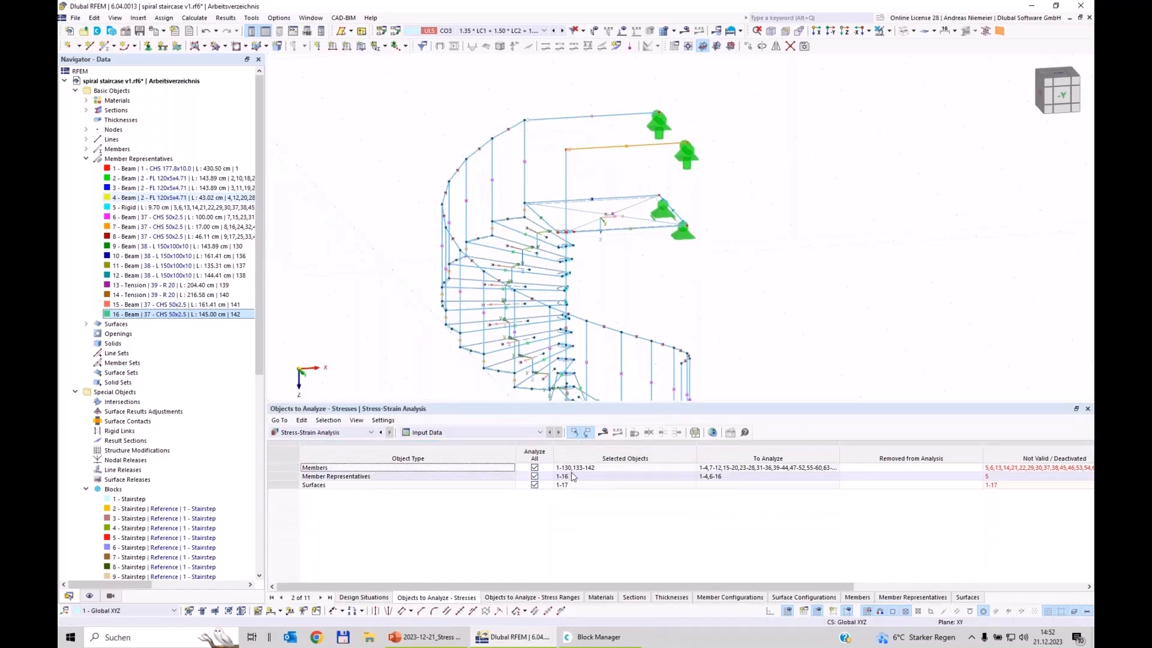
{"action": "left_click", "coordinate": [534, 467]}
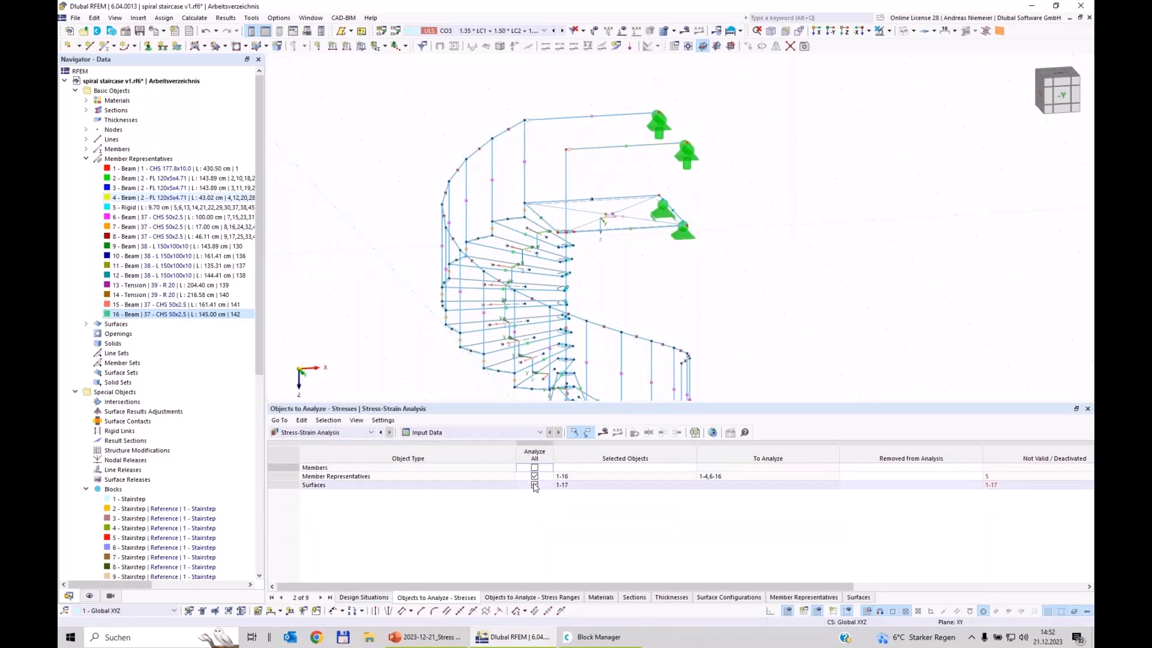
{"action": "left_click", "coordinate": [535, 486]}
{"action": "left_click", "coordinate": [391, 477]}
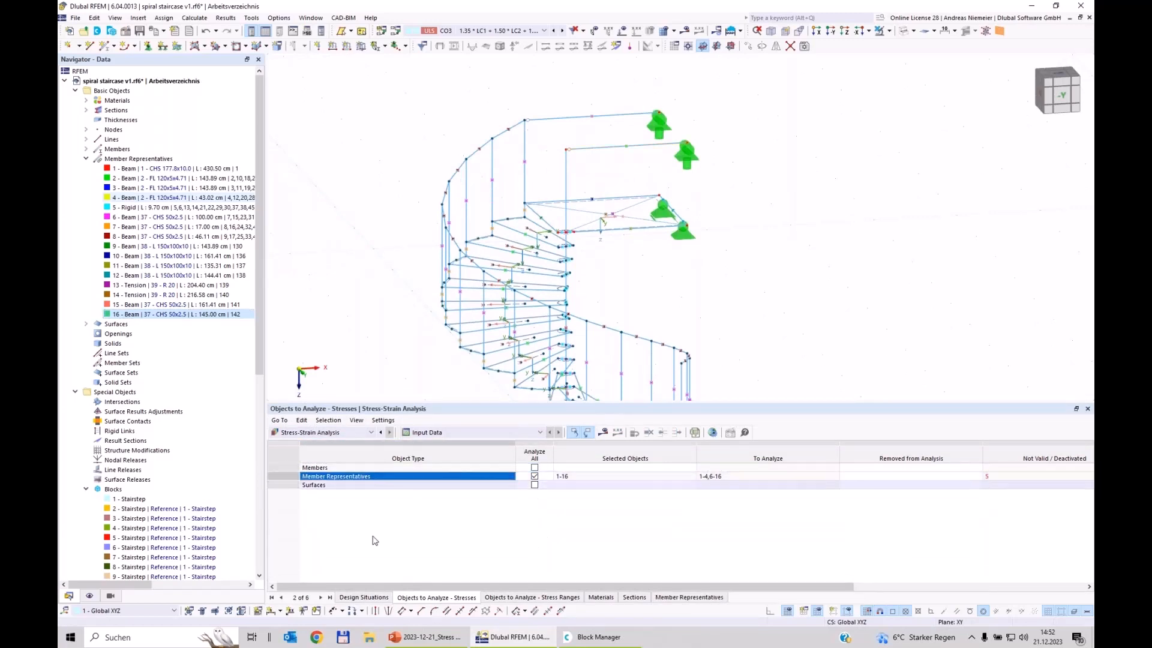
{"action": "left_click", "coordinate": [603, 433]}
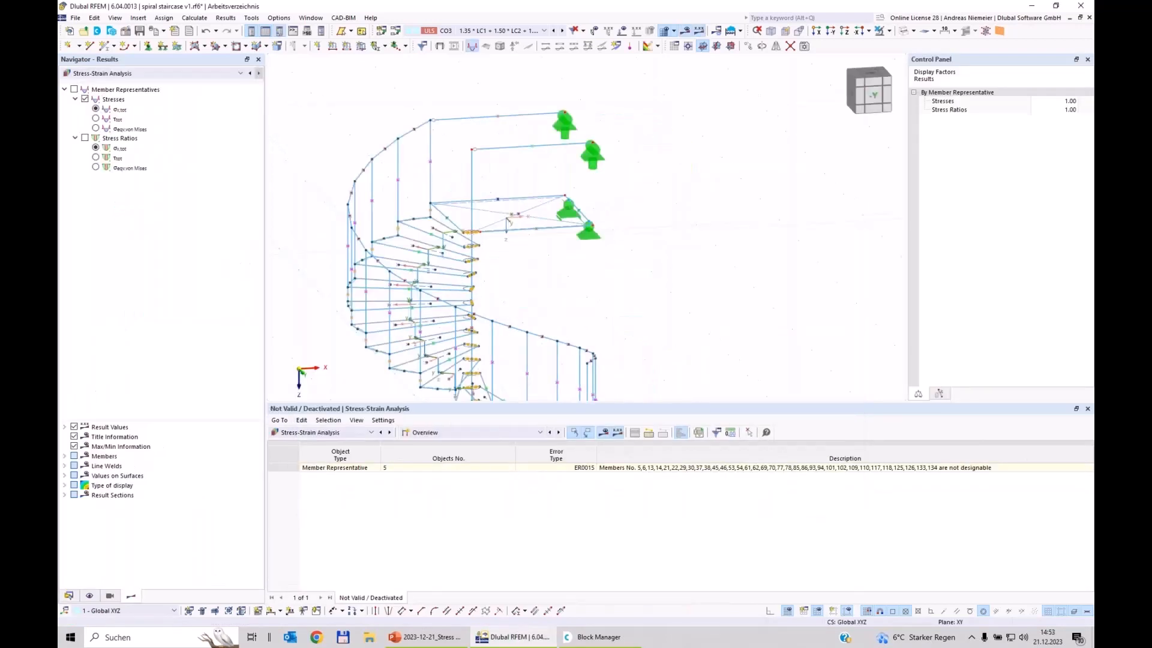
Display the stresses on member representatives sorted by member representative in an enlarged results table
{"action": "left_click", "coordinate": [438, 432]}
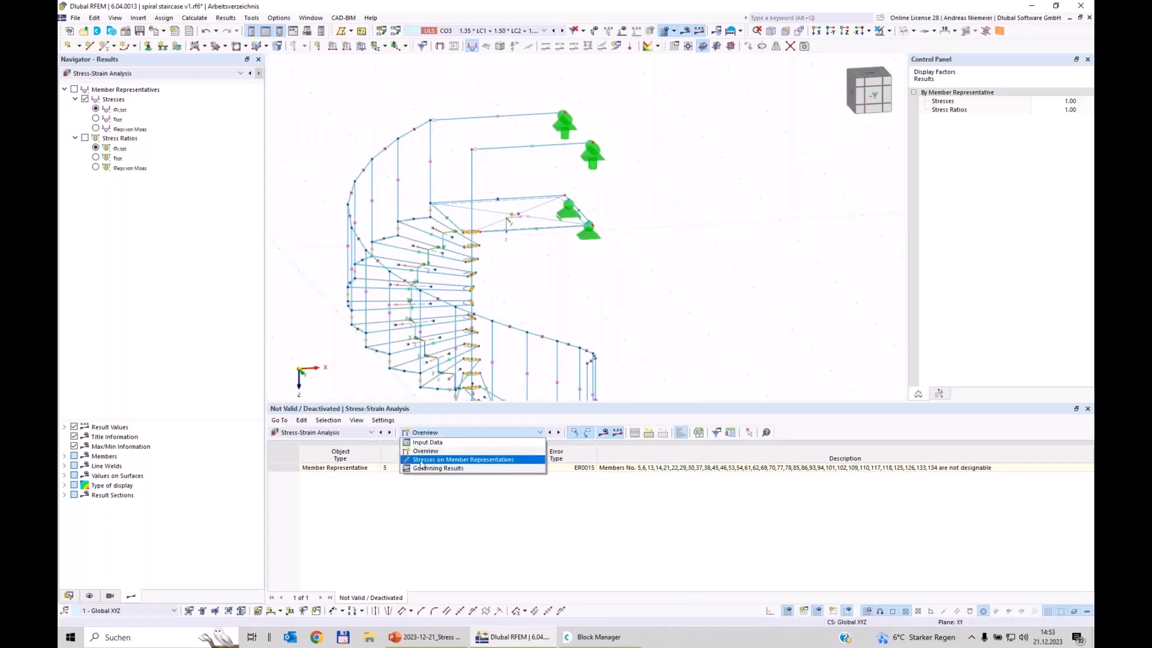
{"action": "left_click", "coordinate": [423, 459]}
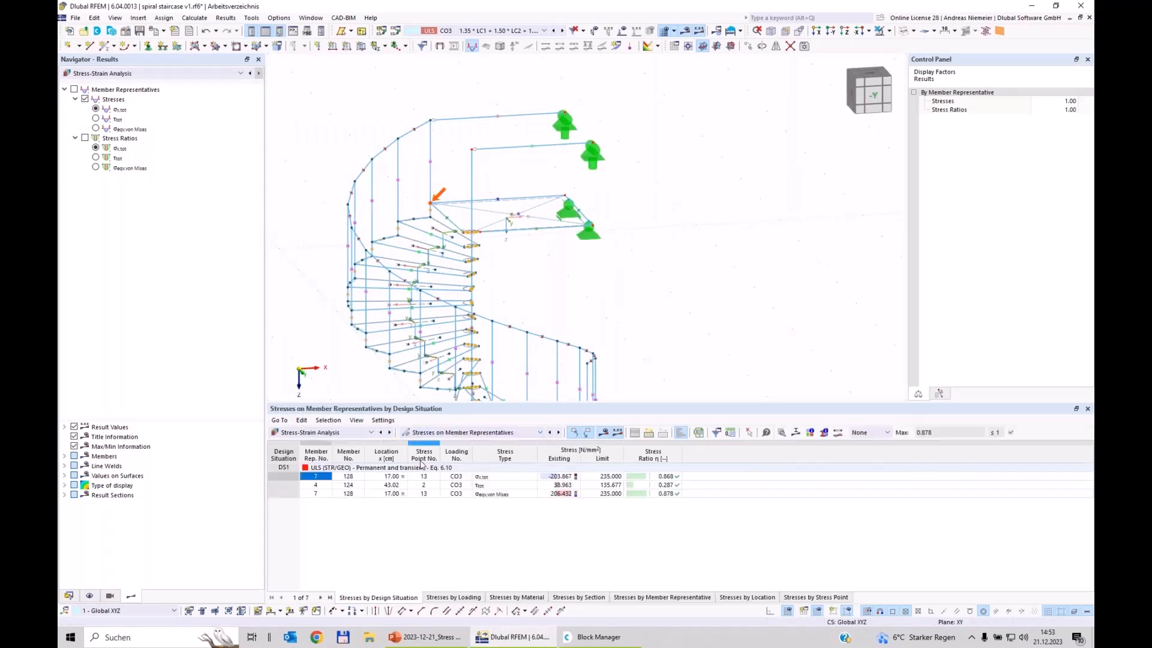
{"action": "left_click", "coordinate": [653, 597]}
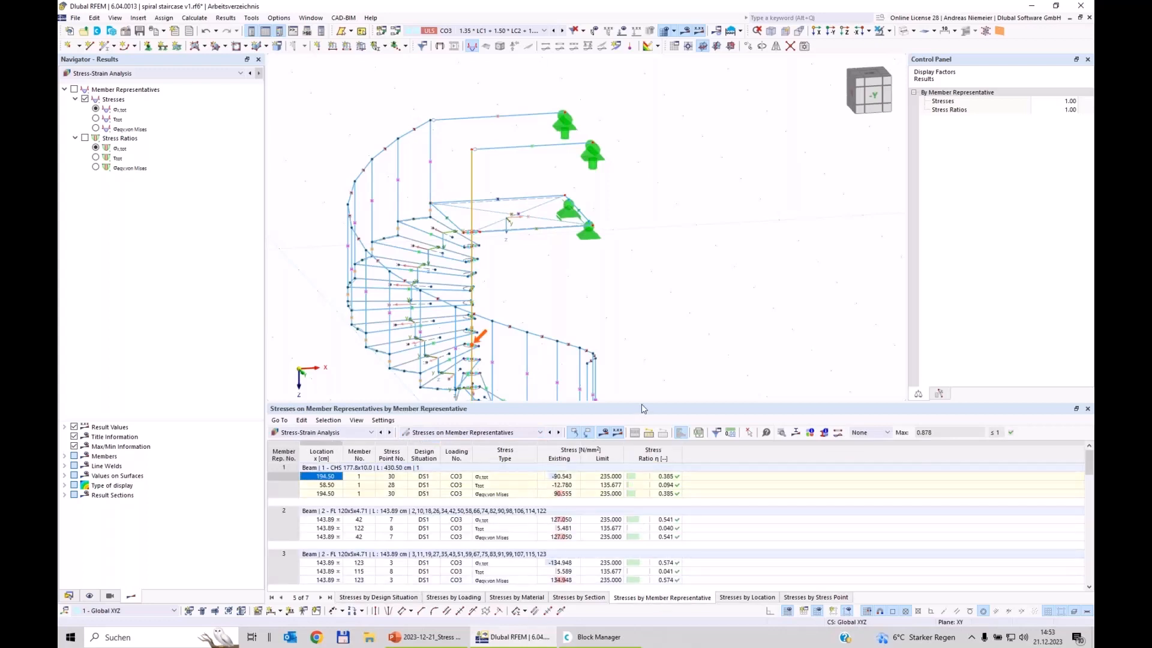
{"action": "left_click_drag", "start_coordinate": [654, 400], "coordinate": [694, 223]}
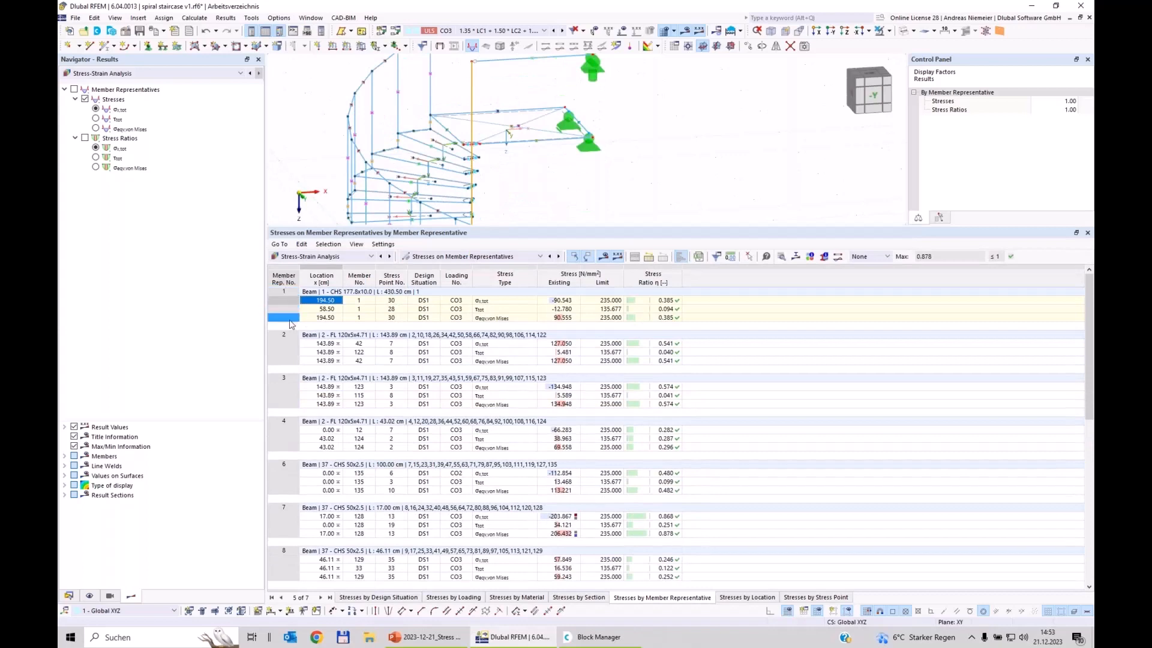
Review the stress ratios of all member representatives and locate the governing members of representatives 2 and 4 in the model
{"action": "scroll", "coordinate": [290, 323], "scroll_direction": "down", "scroll_amount": 12}
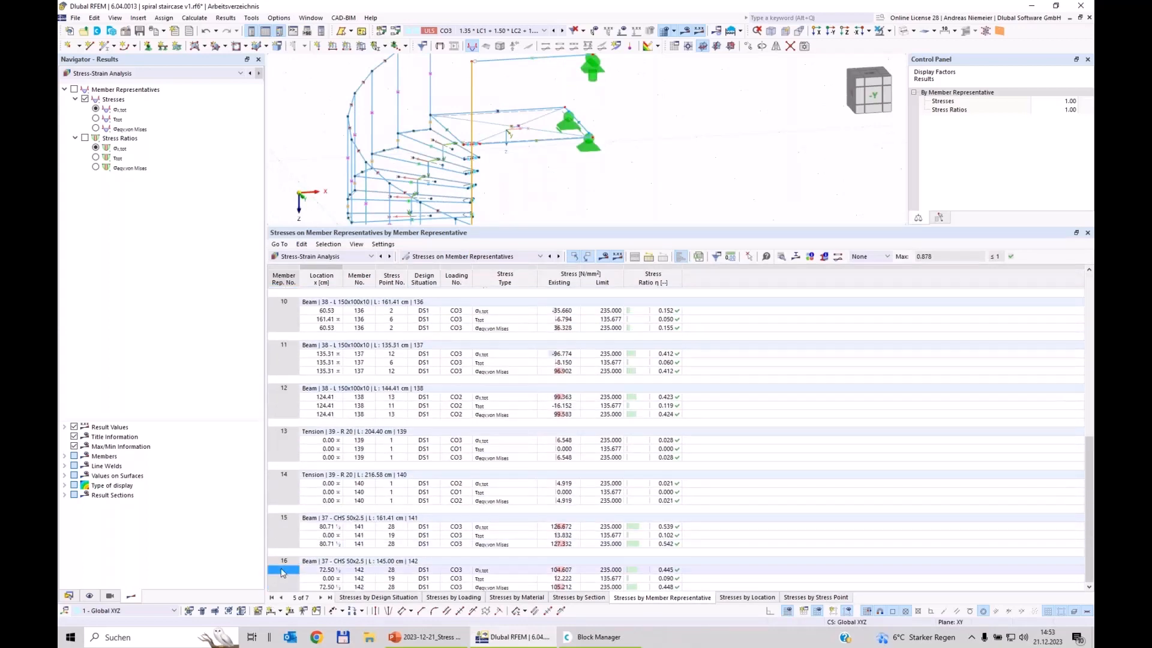
{"action": "scroll", "coordinate": [318, 360], "scroll_direction": "up", "scroll_amount": 13}
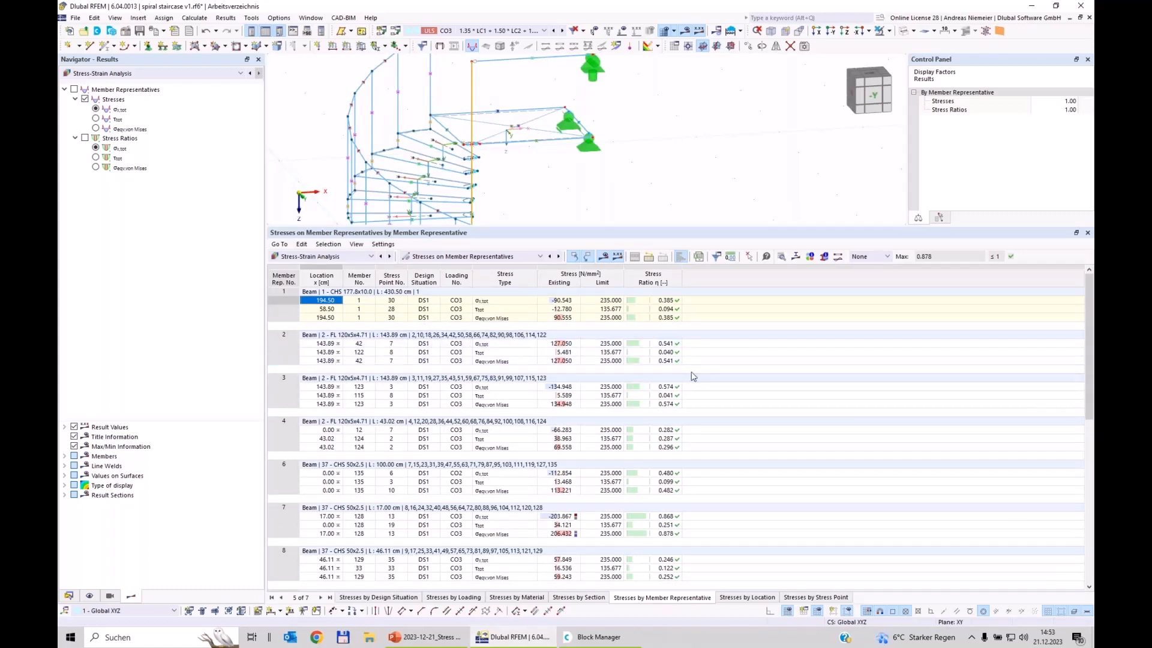
{"action": "left_click", "coordinate": [660, 352]}
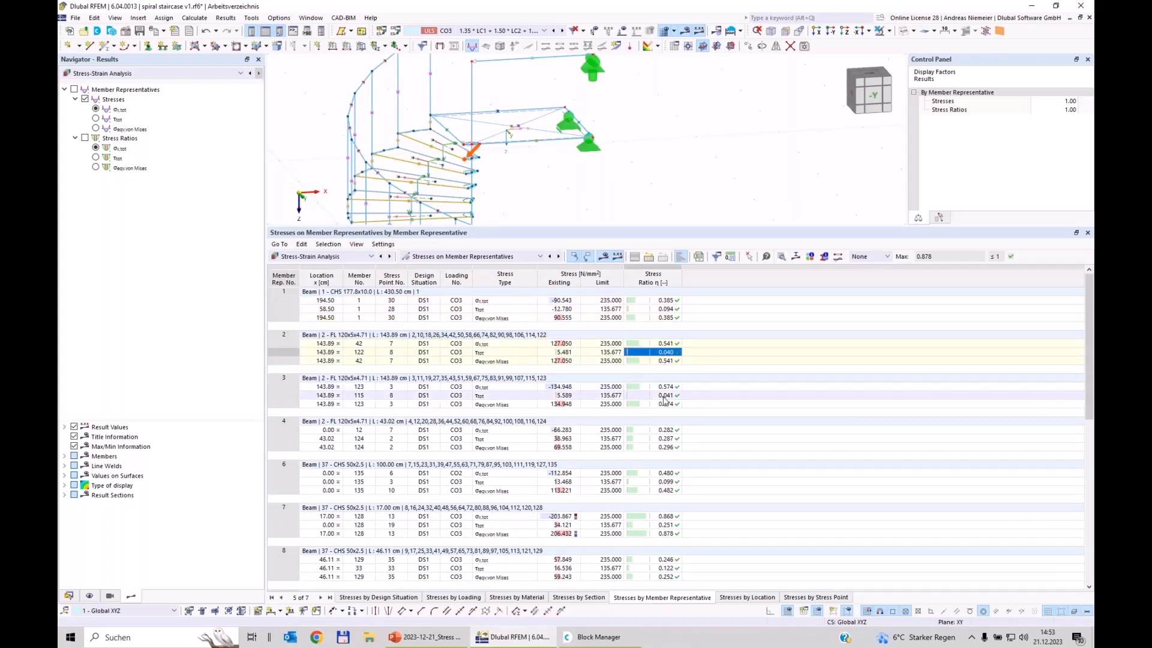
{"action": "left_click", "coordinate": [663, 447]}
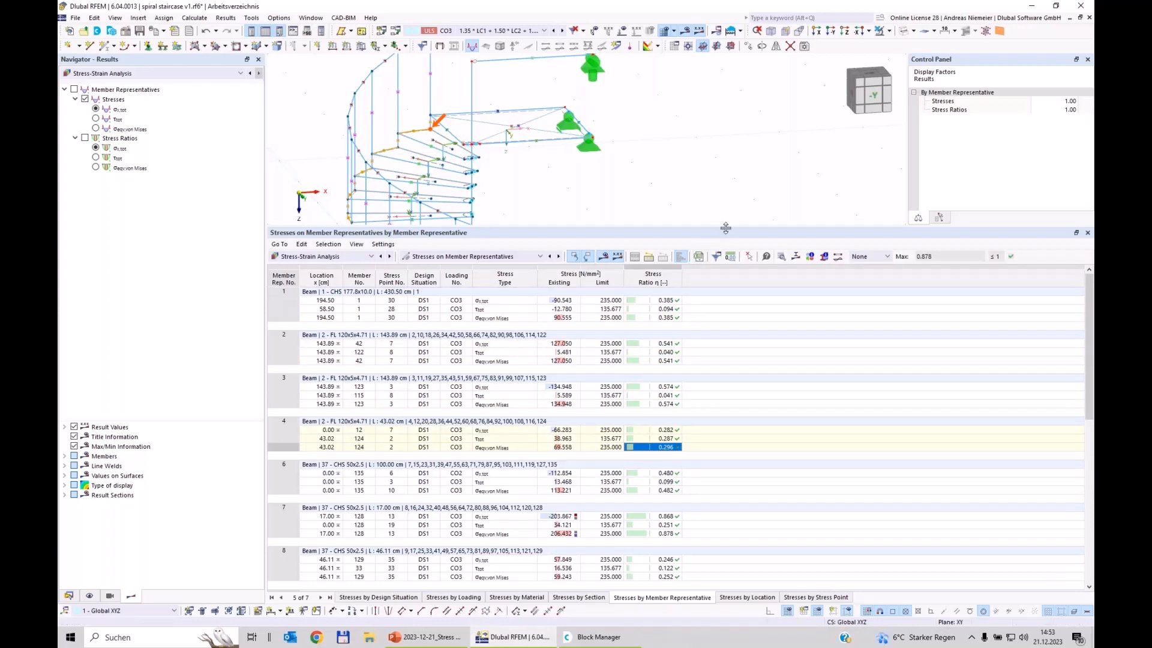
{"action": "left_click_drag", "start_coordinate": [726, 228], "coordinate": [728, 390]}
Create a new printout report and collapse its entire list of report items
{"action": "left_click", "coordinate": [69, 596]}
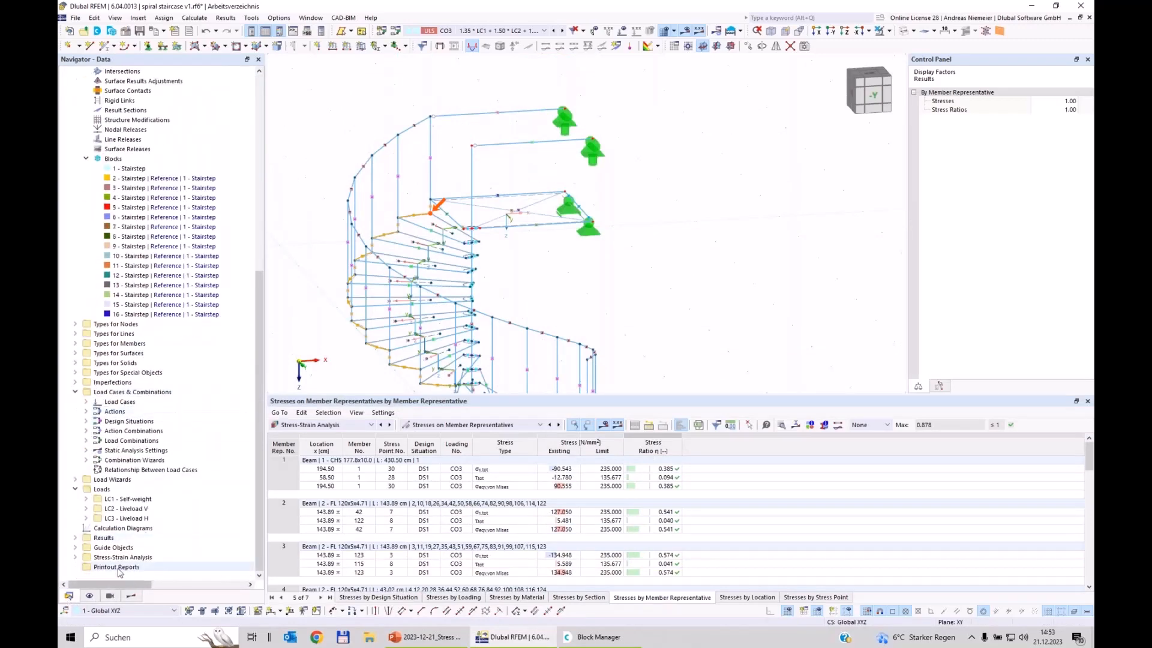
{"action": "right_click", "coordinate": [118, 571]}
{"action": "left_click", "coordinate": [182, 581]}
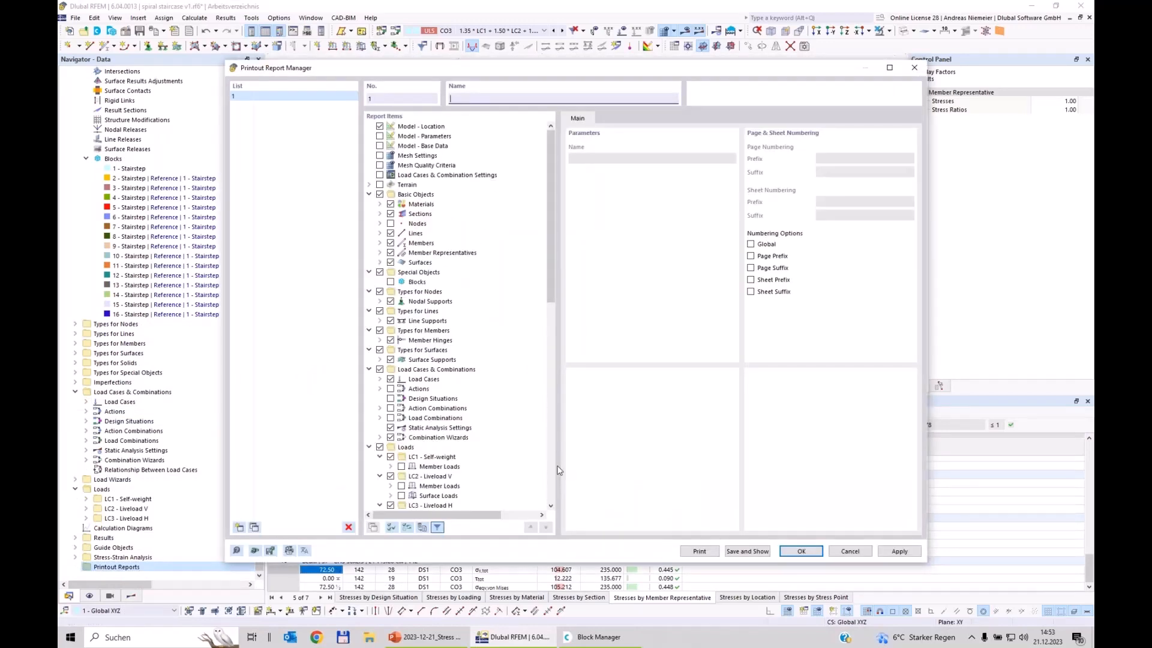
{"action": "right_click", "coordinate": [496, 293]}
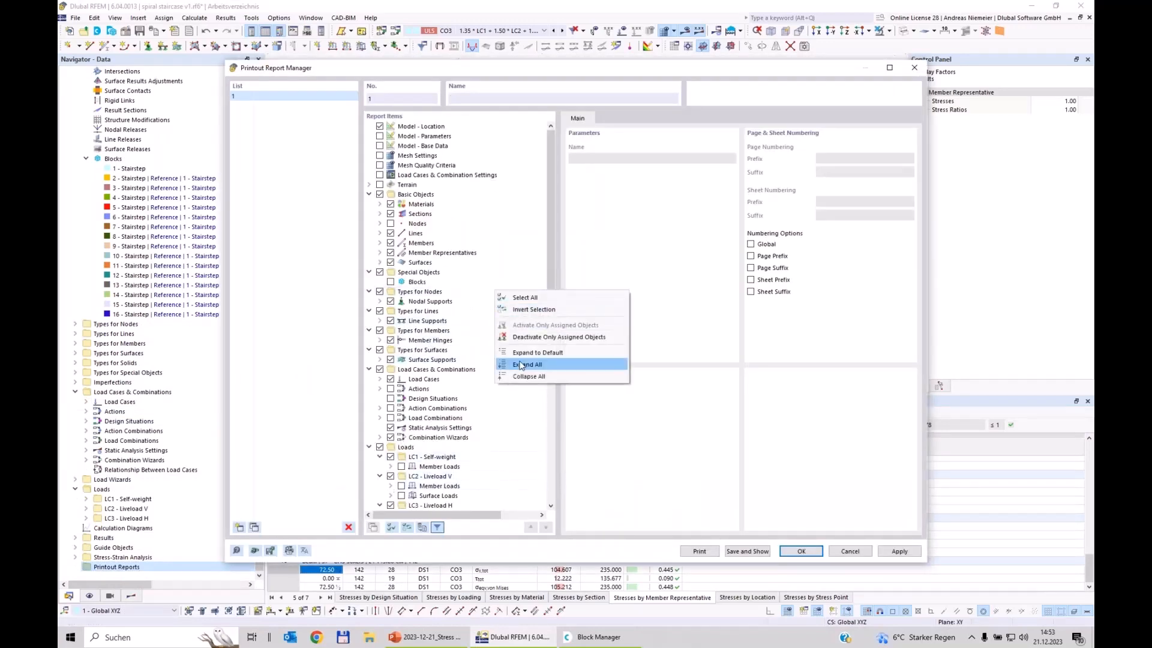
{"action": "left_click", "coordinate": [530, 378]}
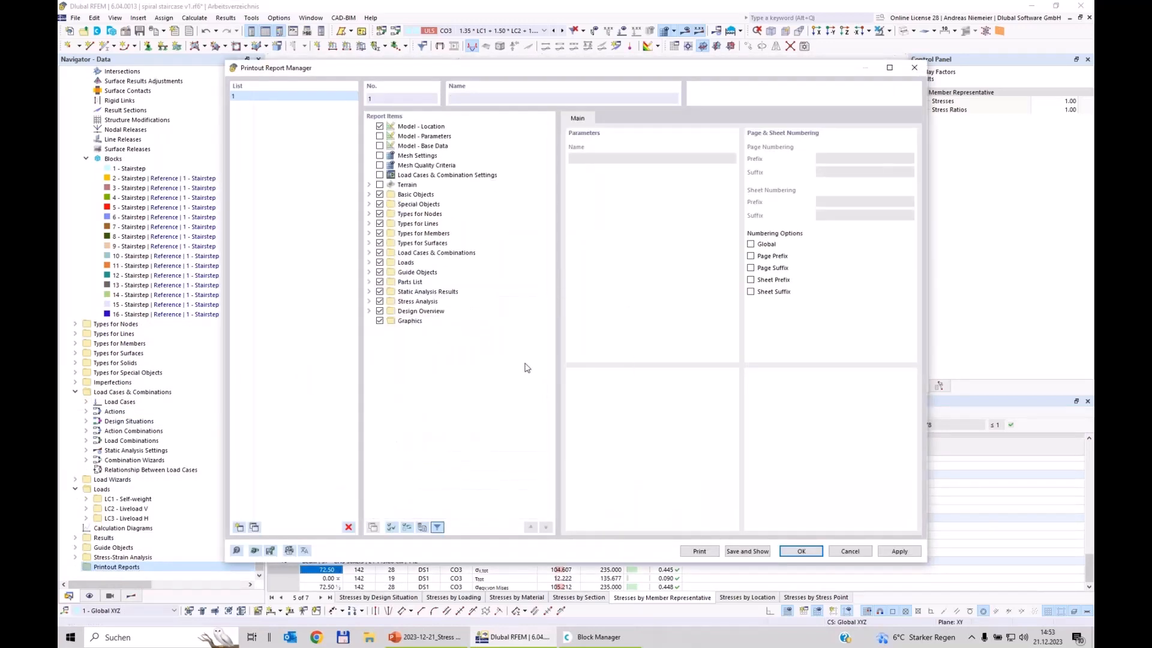
Include Nodes under Basic Objects and Blocks under Special Objects in the report, and check the Types for Nodes items
{"action": "left_click", "coordinate": [369, 194]}
{"action": "left_click", "coordinate": [416, 223]}
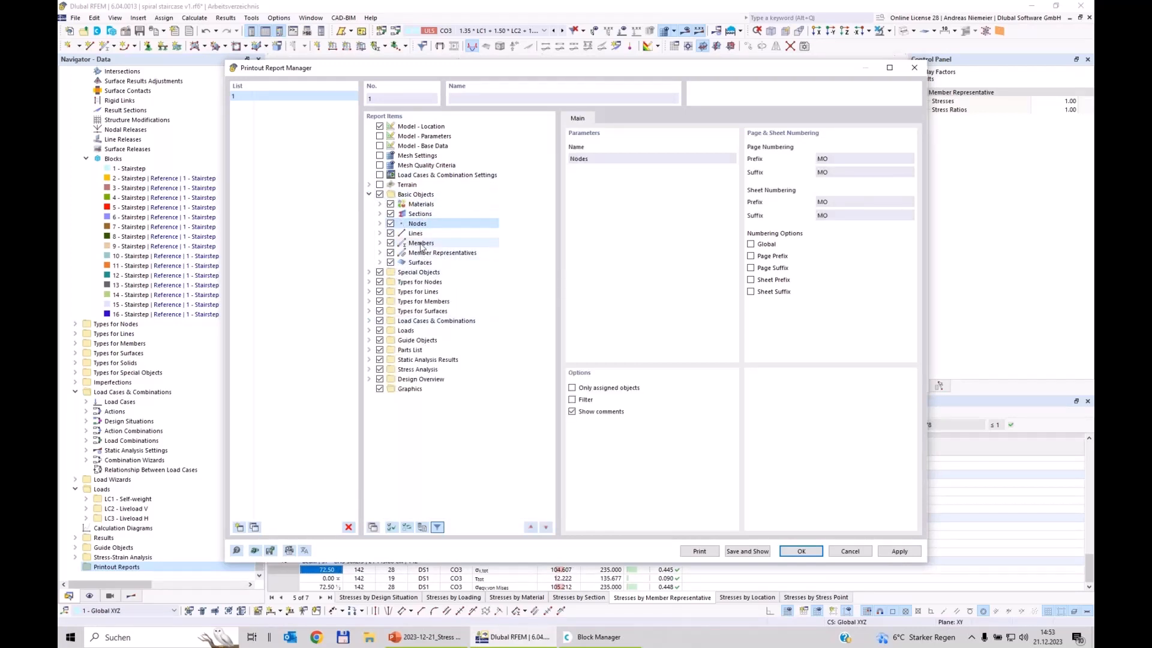
{"action": "left_click", "coordinate": [369, 272]}
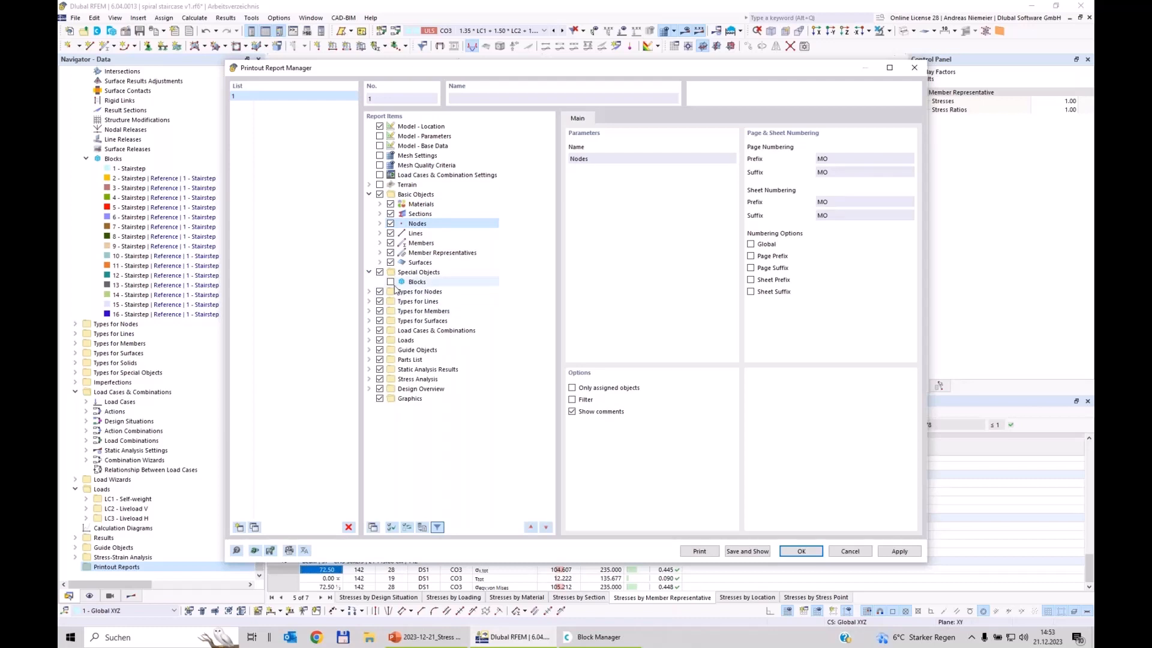
{"action": "left_click", "coordinate": [369, 291]}
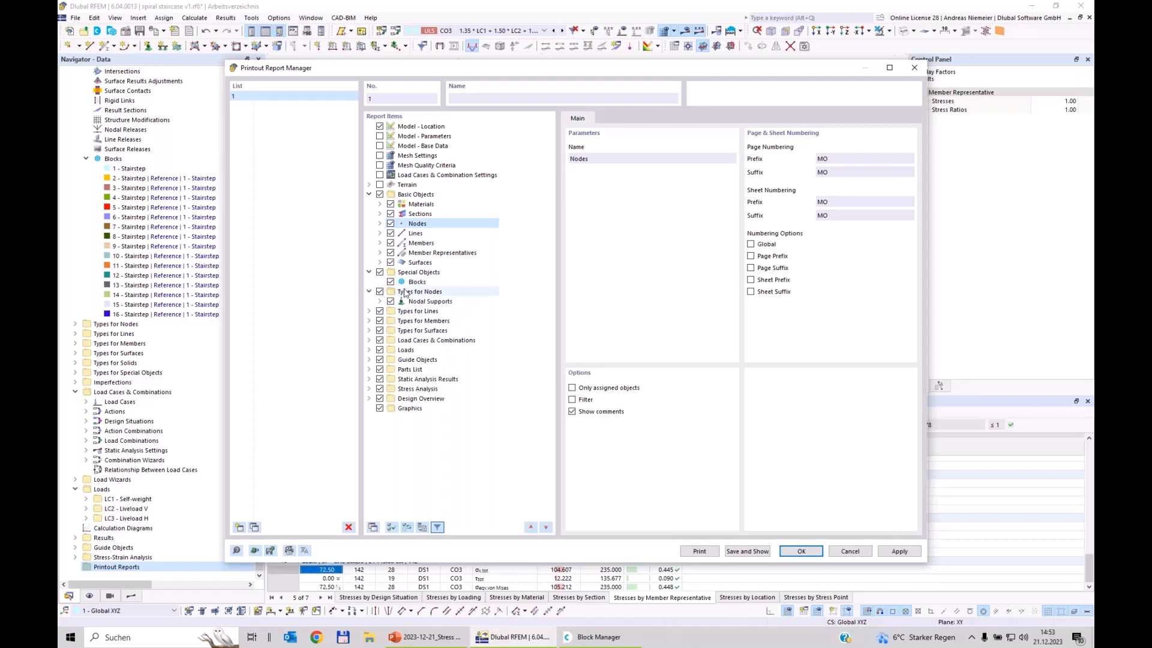
Exclude Types for Lines and Types for Surfaces from the report, checking the Types for Members items as well
{"action": "left_click", "coordinate": [369, 310]}
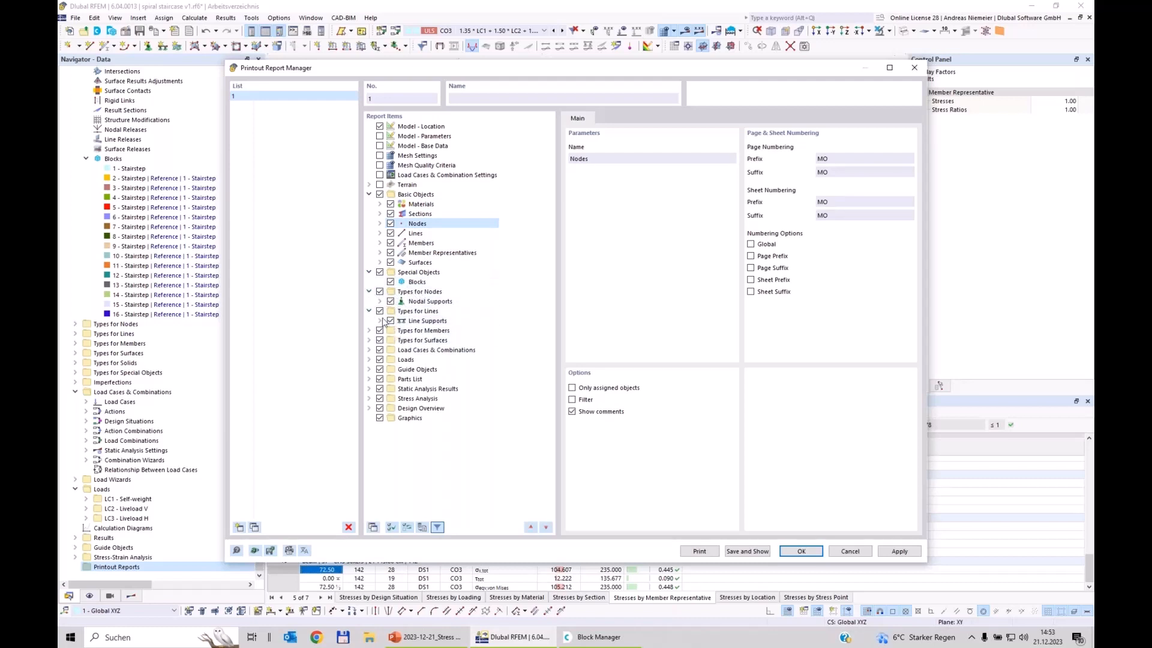
{"action": "left_click", "coordinate": [380, 311]}
{"action": "left_click", "coordinate": [369, 330]}
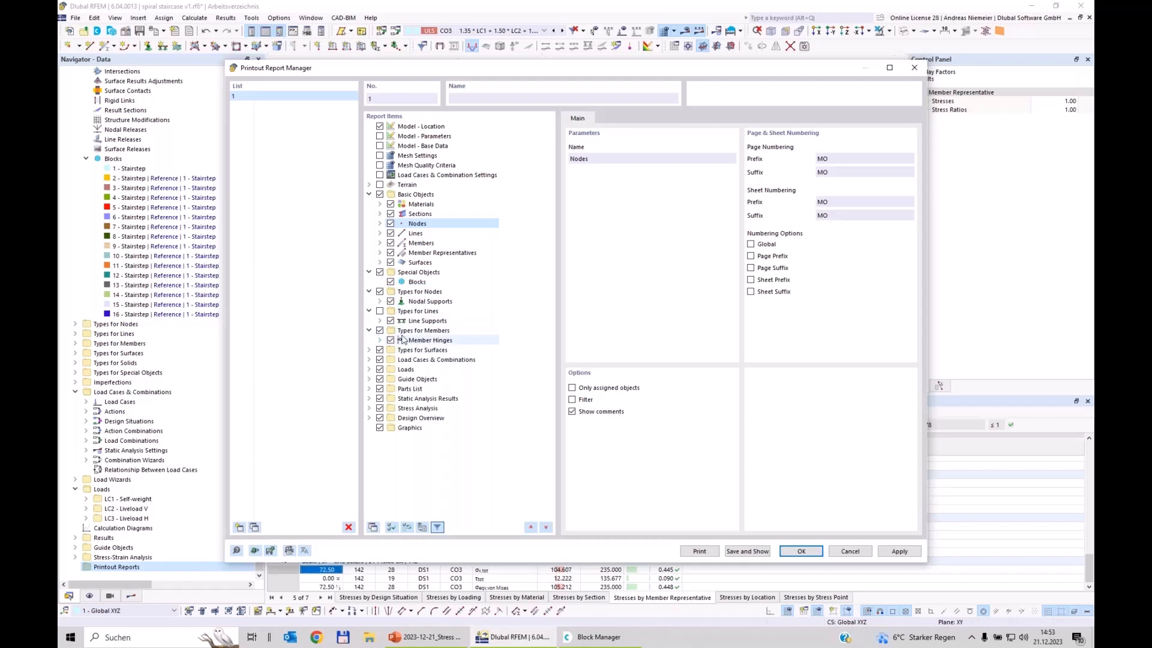
{"action": "left_click", "coordinate": [369, 351]}
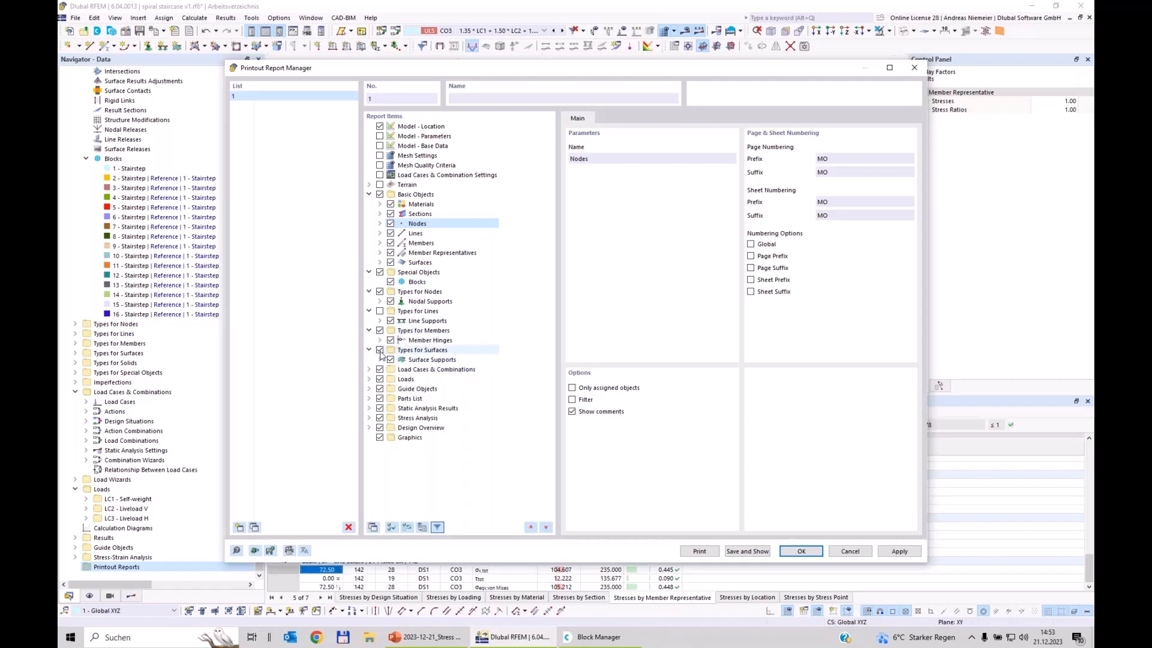
{"action": "left_click", "coordinate": [379, 350]}
Include Load Combinations with reduced description in the report, and exclude Static Analysis Settings and Combination Wizards
{"action": "left_click", "coordinate": [369, 369]}
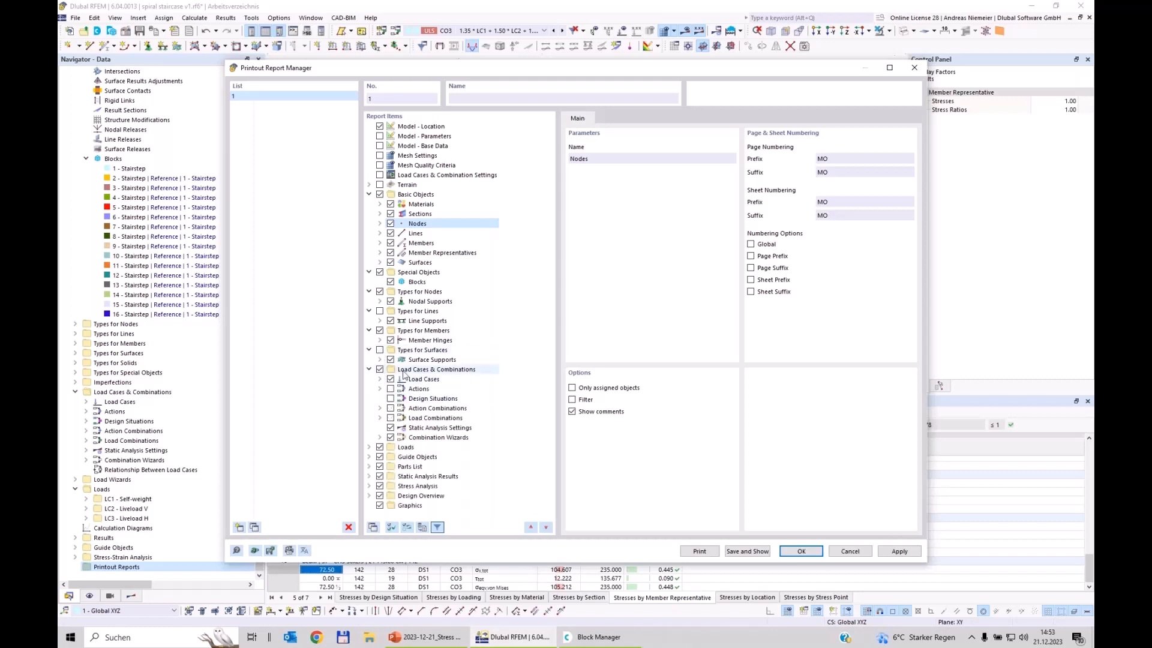
{"action": "left_click", "coordinate": [392, 427]}
{"action": "left_click", "coordinate": [391, 437]}
{"action": "left_click", "coordinate": [392, 418]}
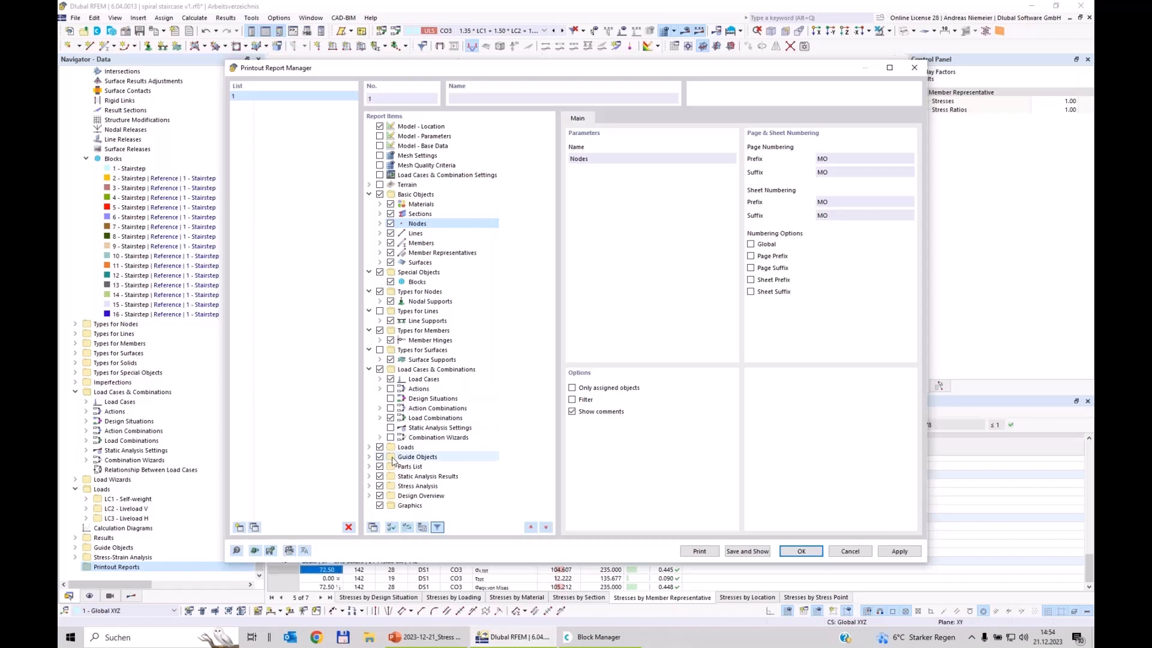
{"action": "left_click", "coordinate": [443, 418]}
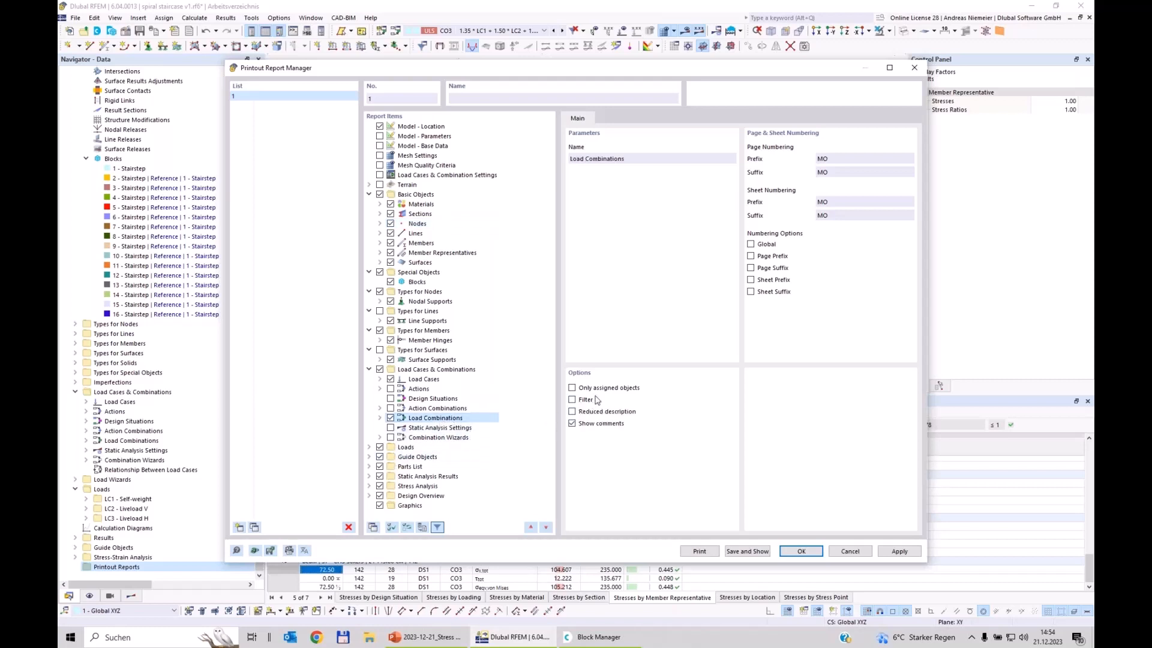
{"action": "left_click", "coordinate": [597, 413]}
Exclude Guide Objects and Parts List from the report, plus Nodes - Support Forces and Members - Internal Forces by Section under Static Analysis Results
{"action": "left_click", "coordinate": [369, 446]}
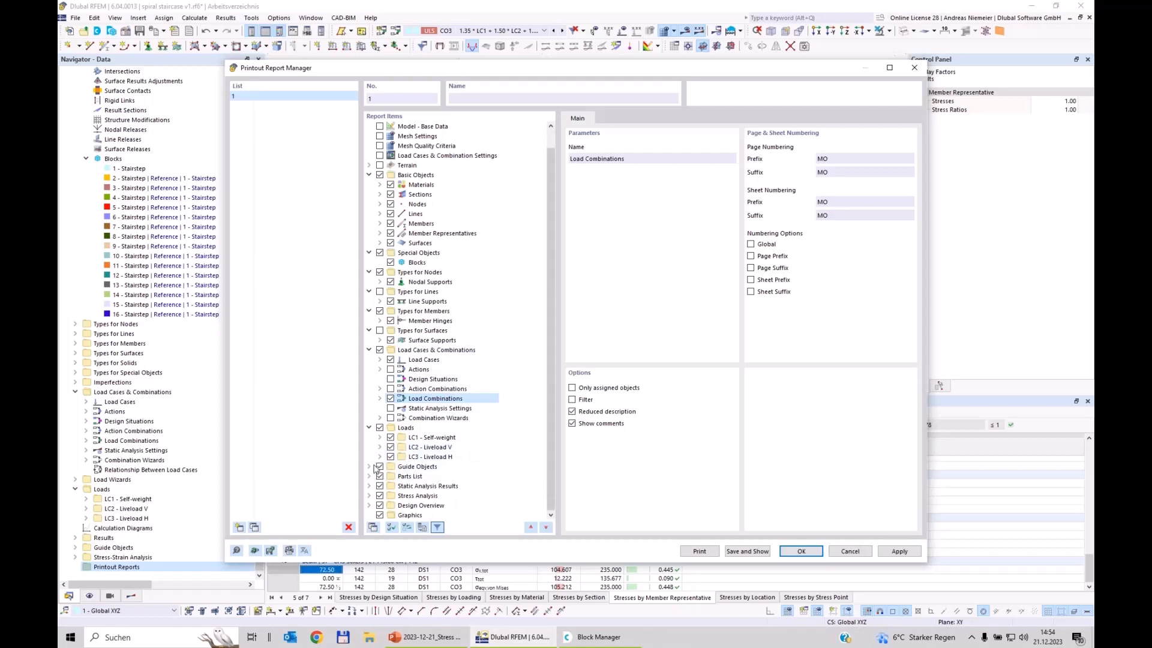
{"action": "left_click", "coordinate": [369, 467]}
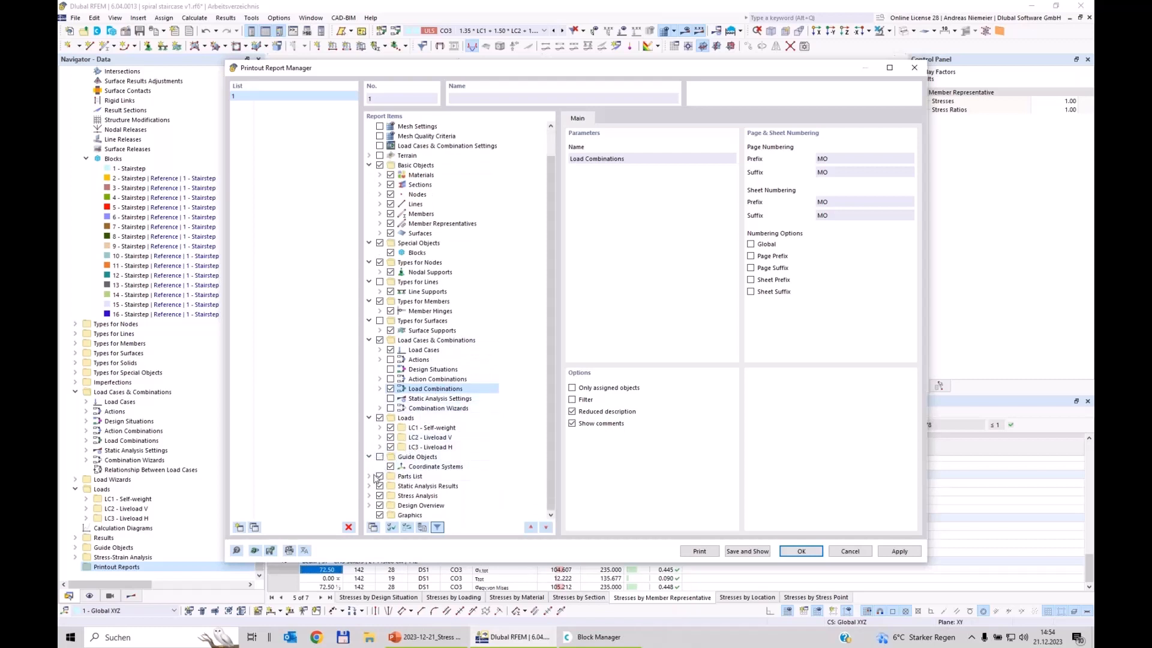
{"action": "left_click", "coordinate": [369, 477]}
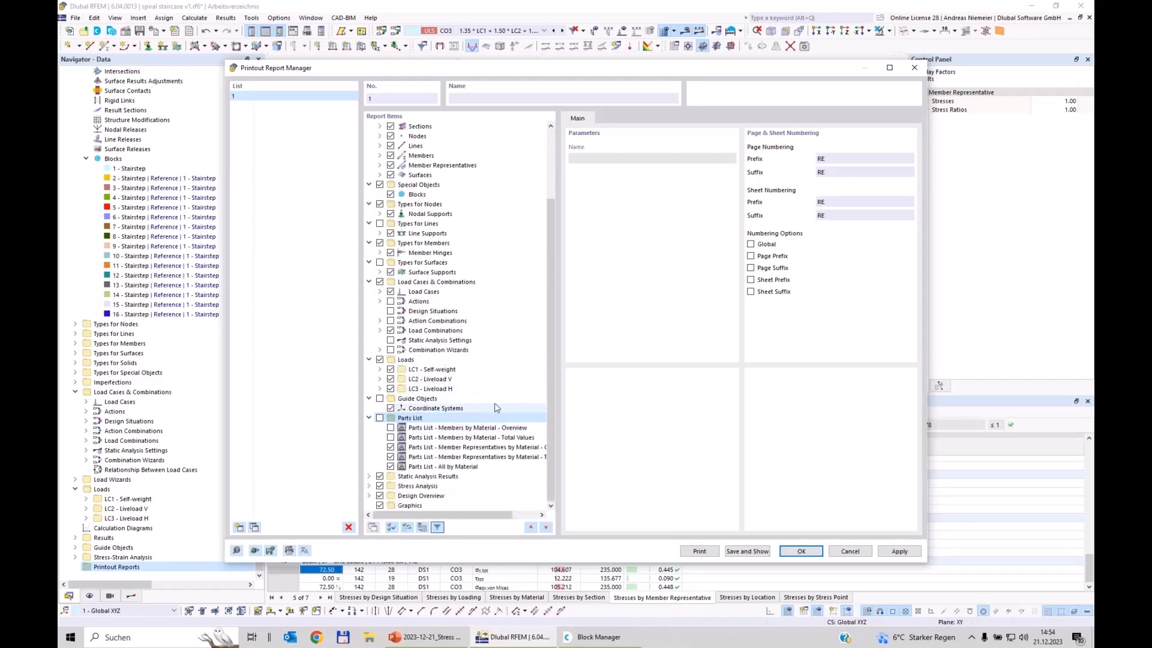
{"action": "left_click", "coordinate": [369, 477]}
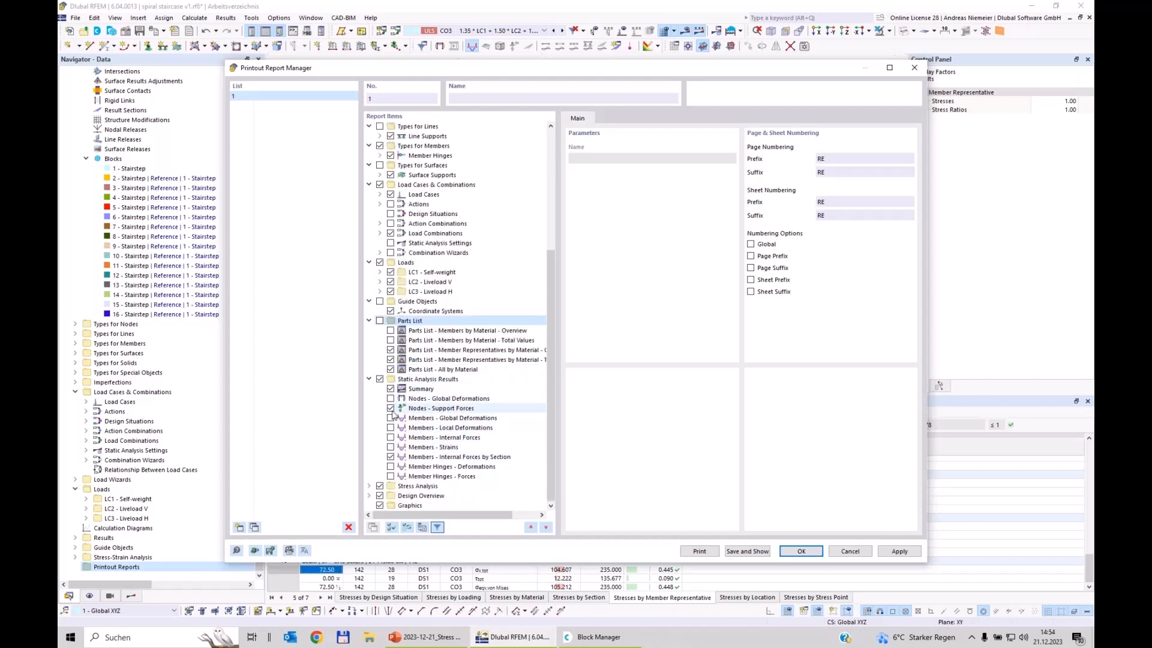
{"action": "left_click", "coordinate": [391, 457]}
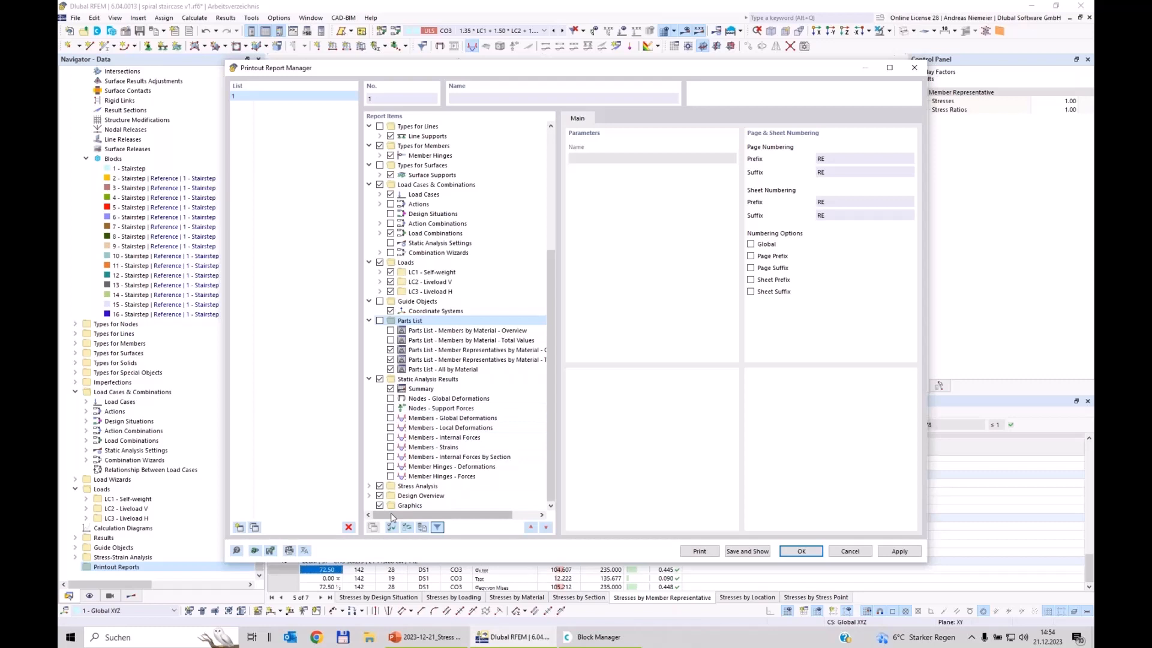
Exclude the Stress Analysis input items from the report: objects to analyze, design situations, materials, sections, and surface and solid configurations
{"action": "left_click", "coordinate": [369, 486]}
{"action": "scroll", "coordinate": [453, 386], "scroll_direction": "down", "scroll_amount": 1}
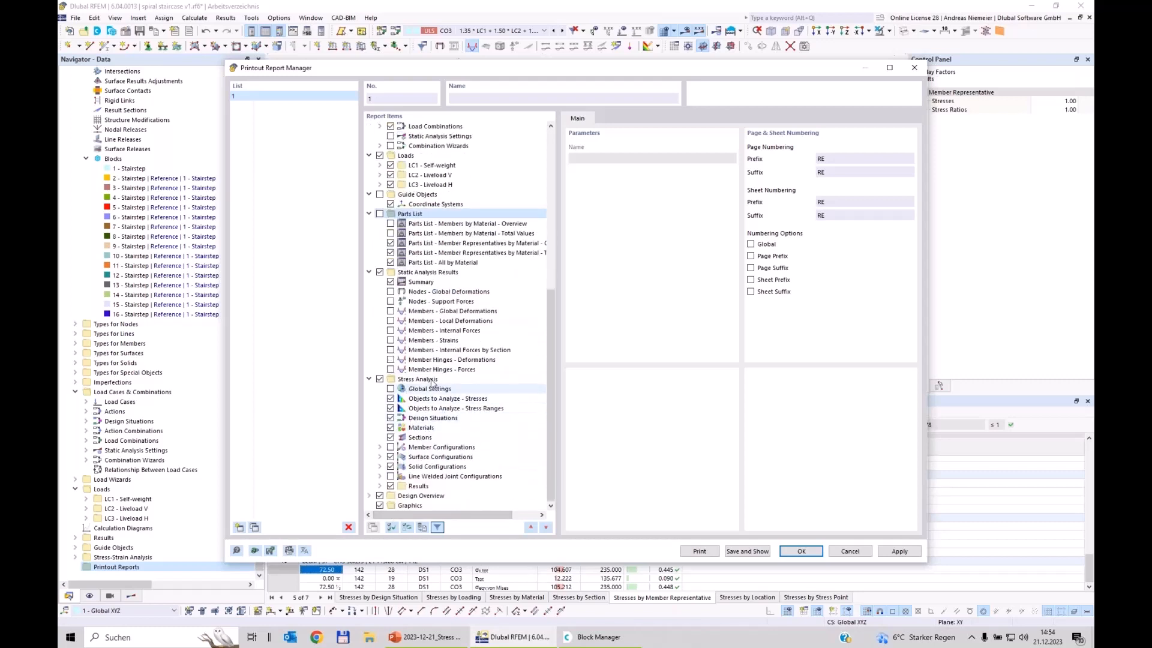
{"action": "left_click", "coordinate": [390, 466]}
{"action": "left_click", "coordinate": [391, 456]}
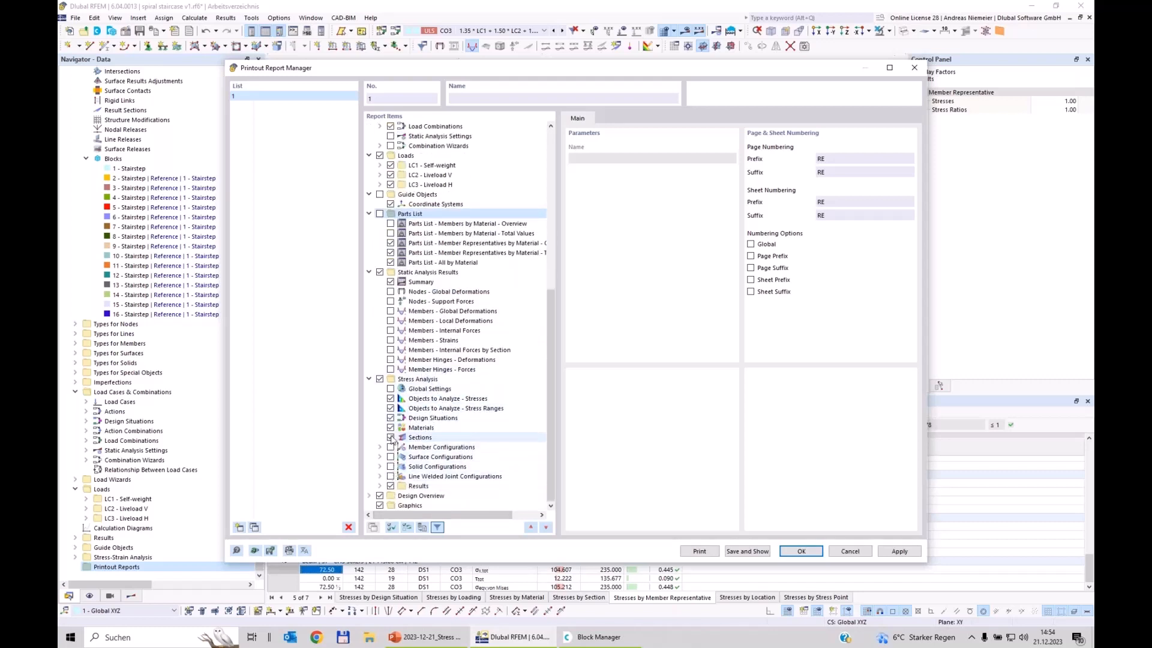
{"action": "left_click", "coordinate": [390, 436]}
{"action": "left_click", "coordinate": [390, 417]}
{"action": "left_click", "coordinate": [391, 408]}
{"action": "left_click", "coordinate": [390, 398]}
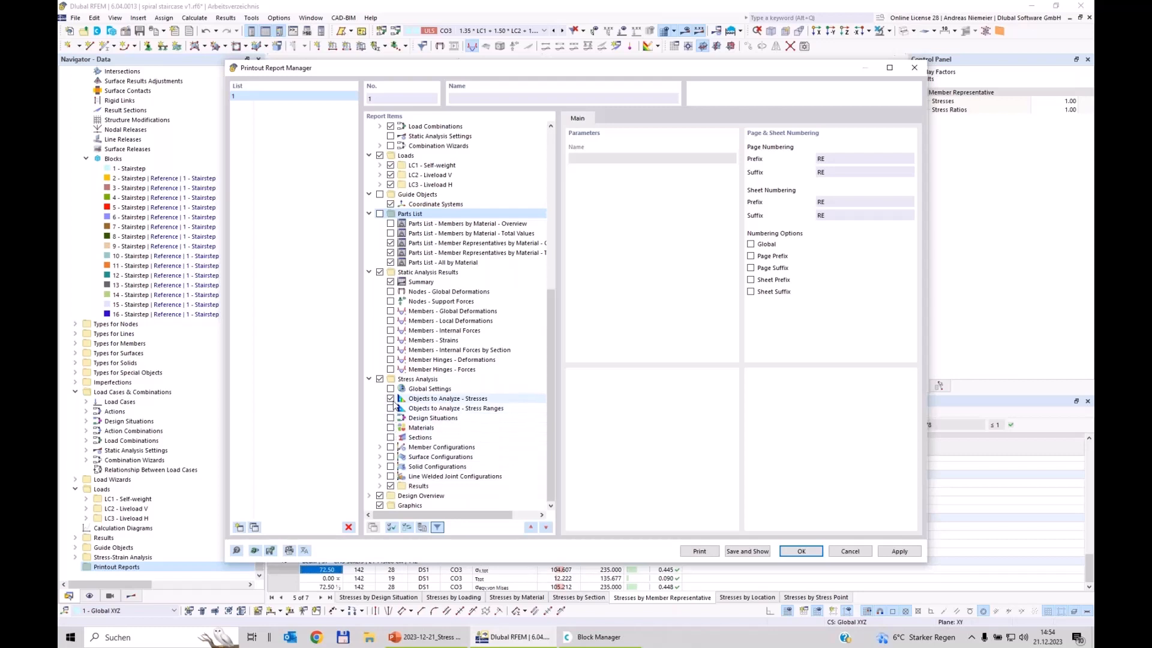
Keep only Stresses on Member Representatives by Member Representative in the Stress Analysis results, and exclude Design Overview from the report
{"action": "left_click", "coordinate": [390, 486]}
{"action": "left_click", "coordinate": [379, 486]}
{"action": "scroll", "coordinate": [439, 408], "scroll_direction": "down", "scroll_amount": 4}
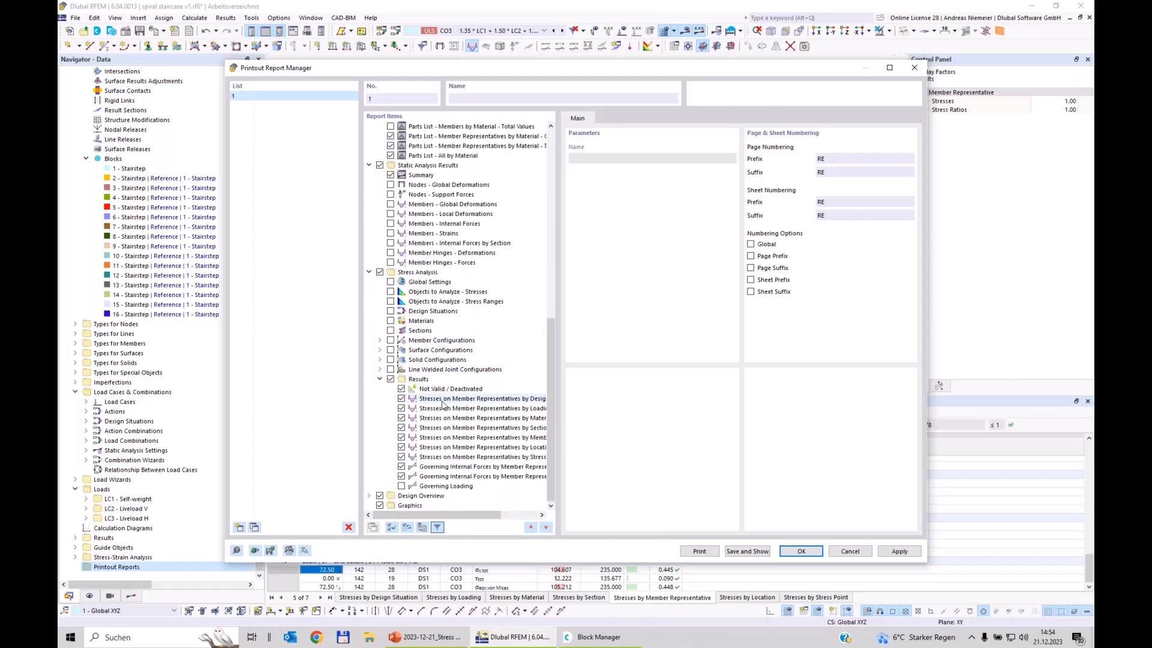
{"action": "left_click", "coordinate": [402, 486]}
{"action": "left_click", "coordinate": [402, 476]}
{"action": "left_click", "coordinate": [401, 467]}
{"action": "left_click", "coordinate": [401, 457]}
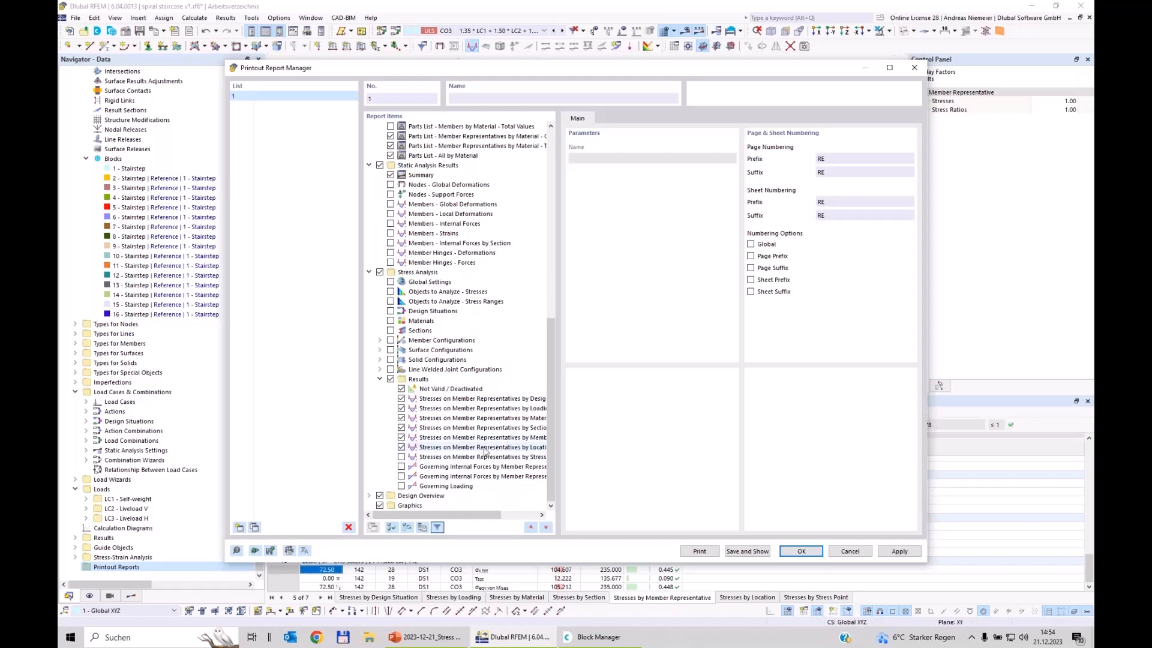
{"action": "left_click", "coordinate": [400, 449]}
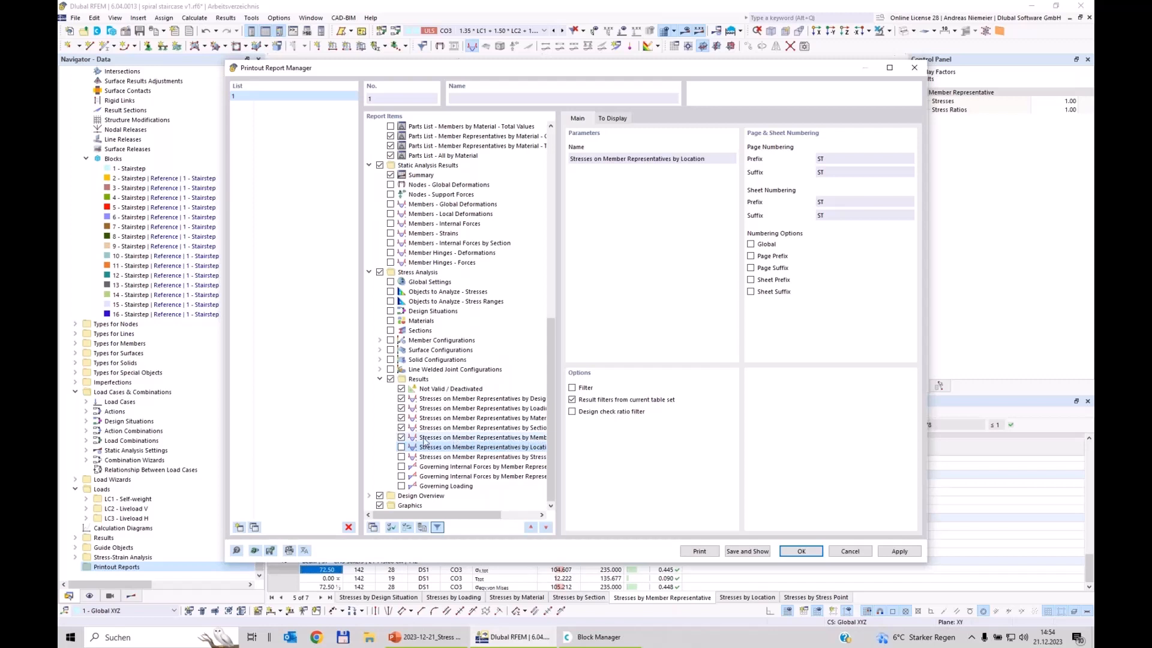
{"action": "left_click", "coordinate": [401, 428]}
{"action": "left_click", "coordinate": [401, 418]}
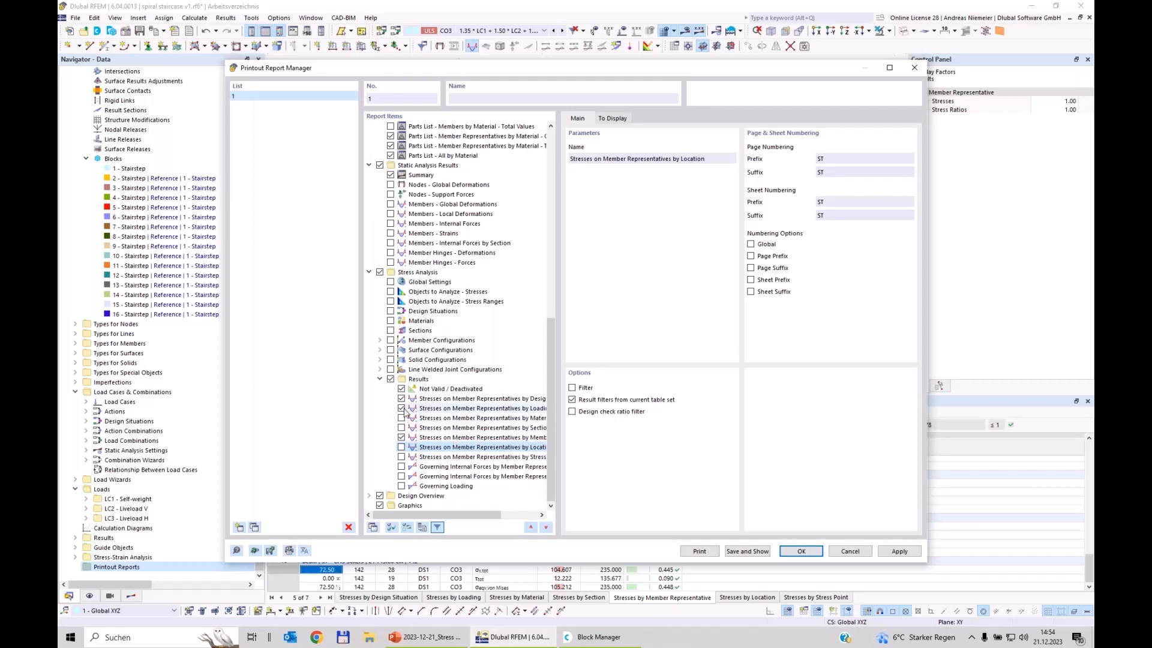
{"action": "left_click", "coordinate": [401, 398]}
{"action": "left_click", "coordinate": [401, 389]}
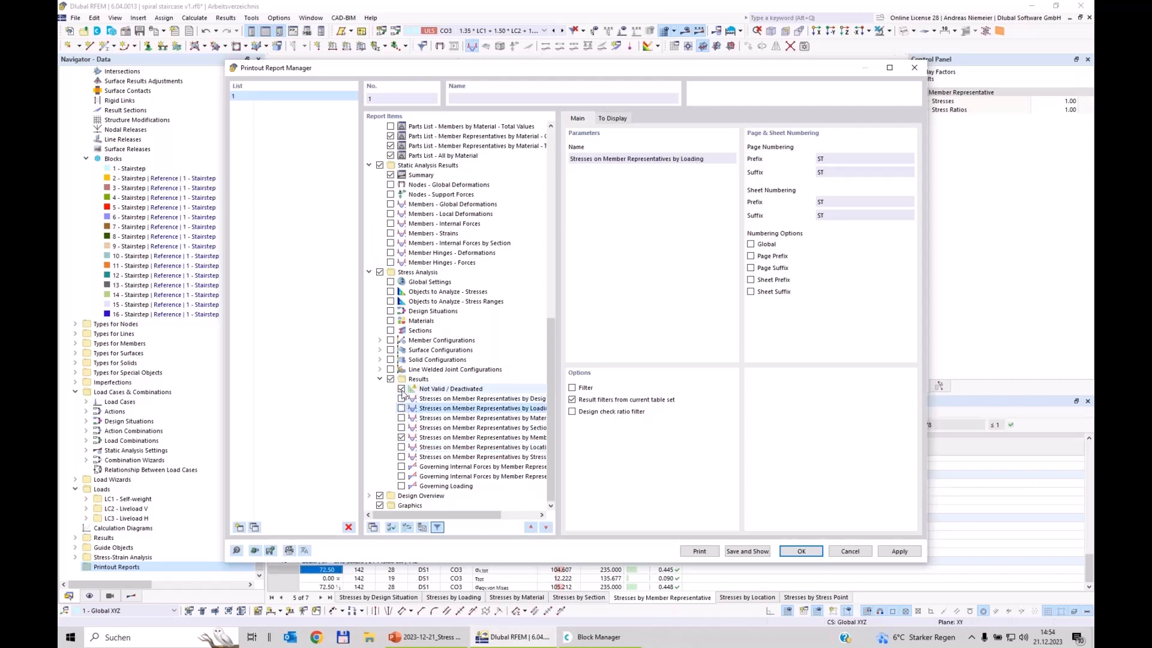
{"action": "left_click", "coordinate": [379, 495]}
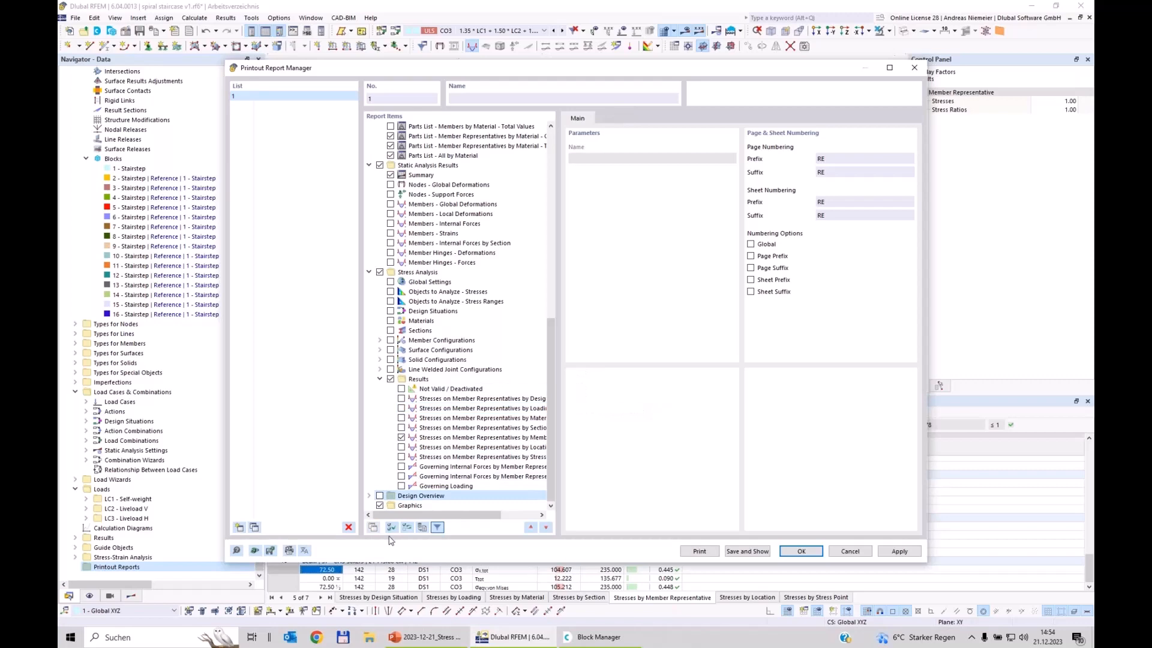
Generate and show the printout report, and look through its model chapters from the cover to the Blocks table
{"action": "left_click", "coordinate": [836, 552]}
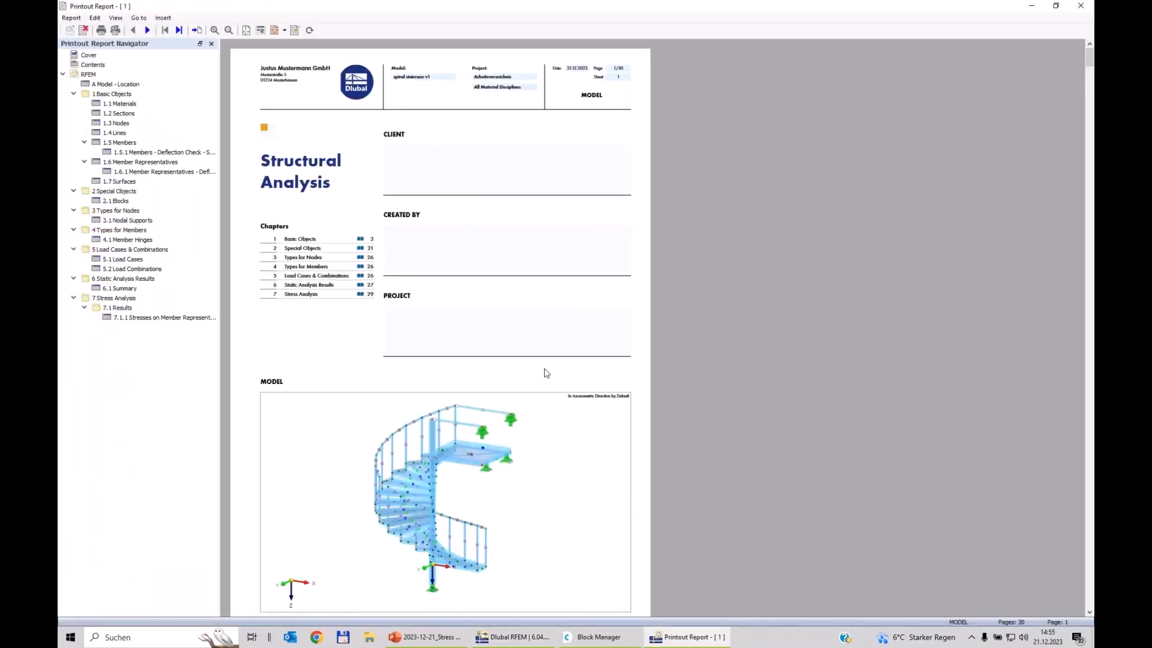
{"action": "scroll", "coordinate": [336, 264], "scroll_direction": "down", "scroll_amount": 1}
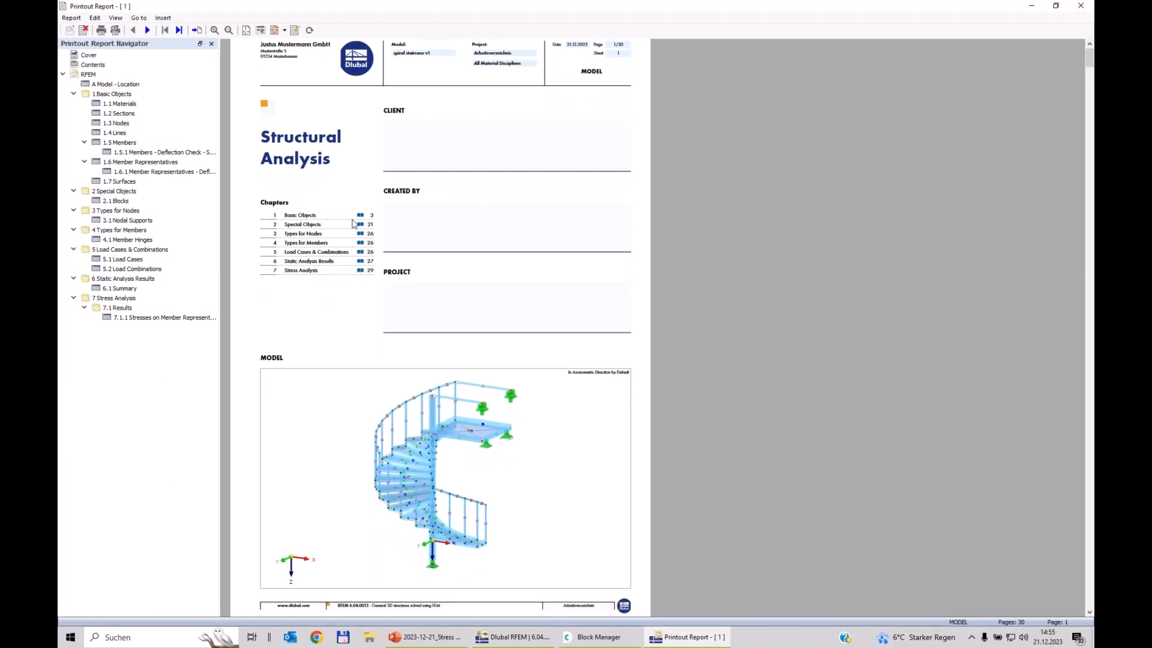
{"action": "scroll", "coordinate": [426, 330], "scroll_direction": "down", "scroll_amount": 4}
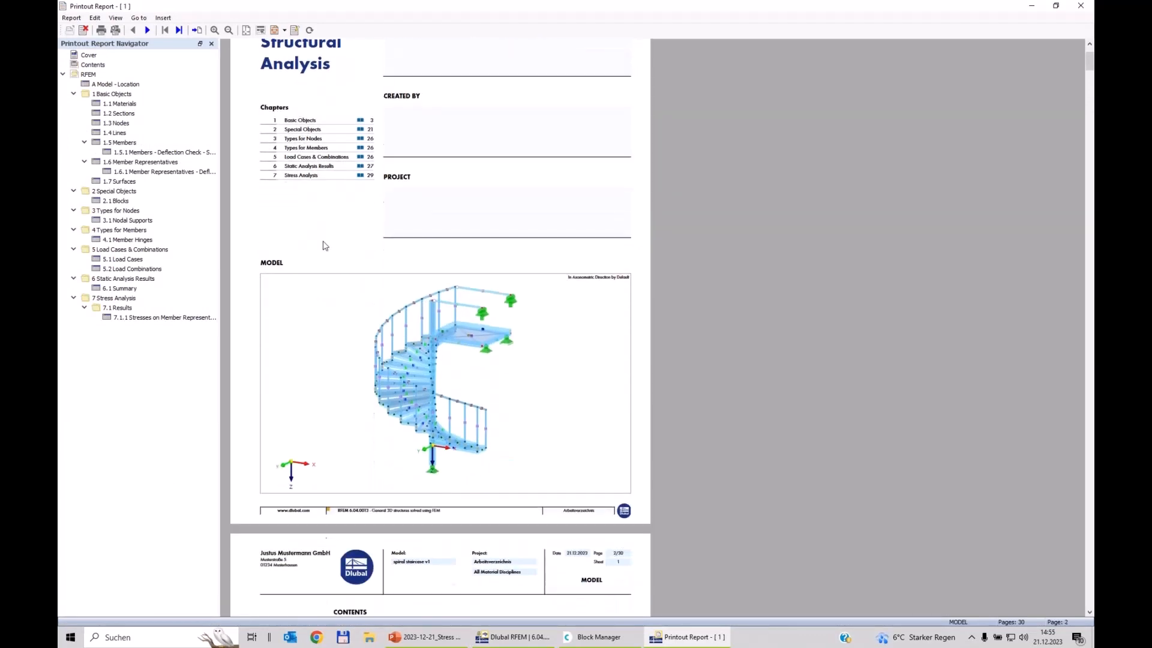
{"action": "scroll", "coordinate": [436, 351], "scroll_direction": "down", "scroll_amount": 20}
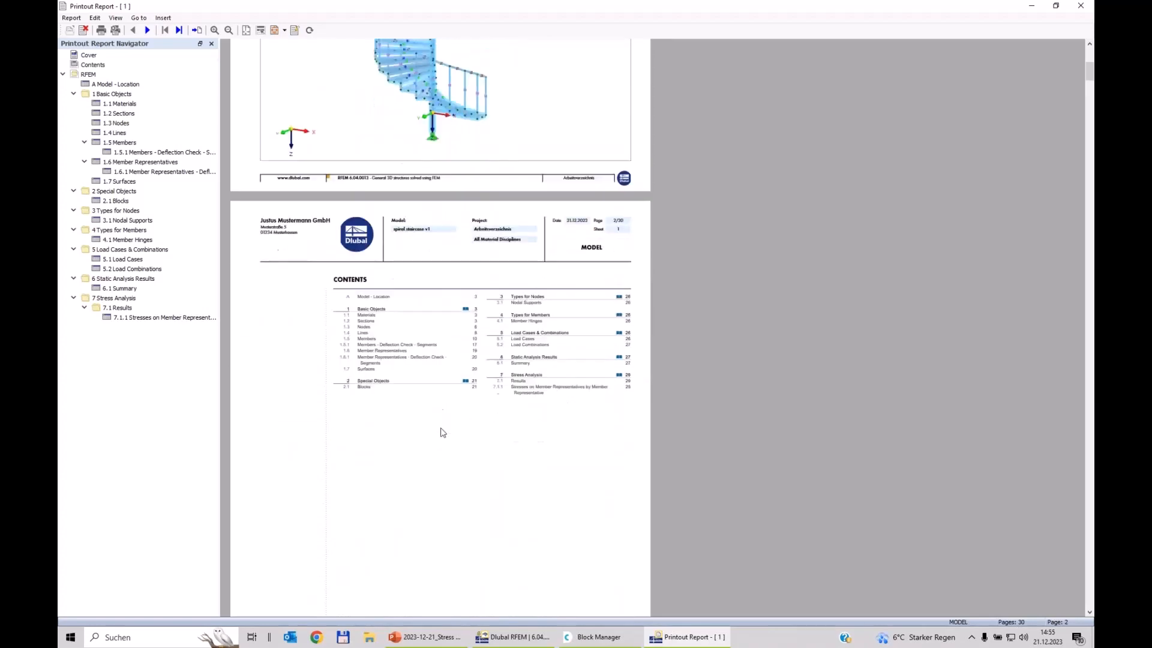
{"action": "scroll", "coordinate": [465, 420], "scroll_direction": "down", "scroll_amount": 20}
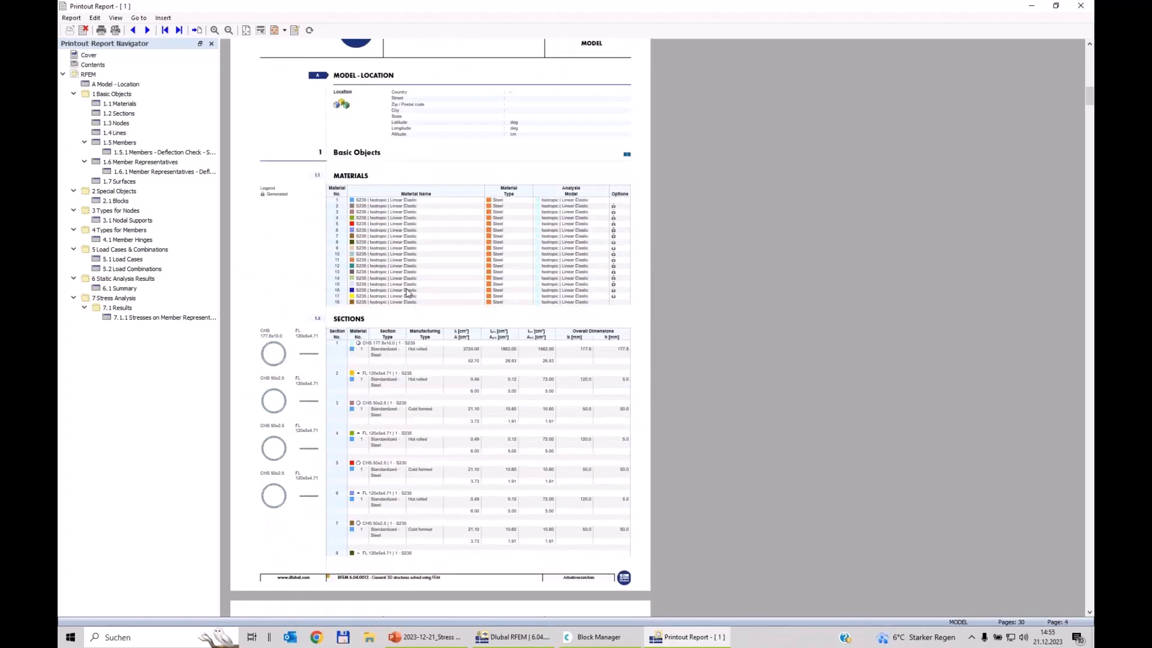
{"action": "scroll", "coordinate": [539, 255], "scroll_direction": "down", "scroll_amount": 20}
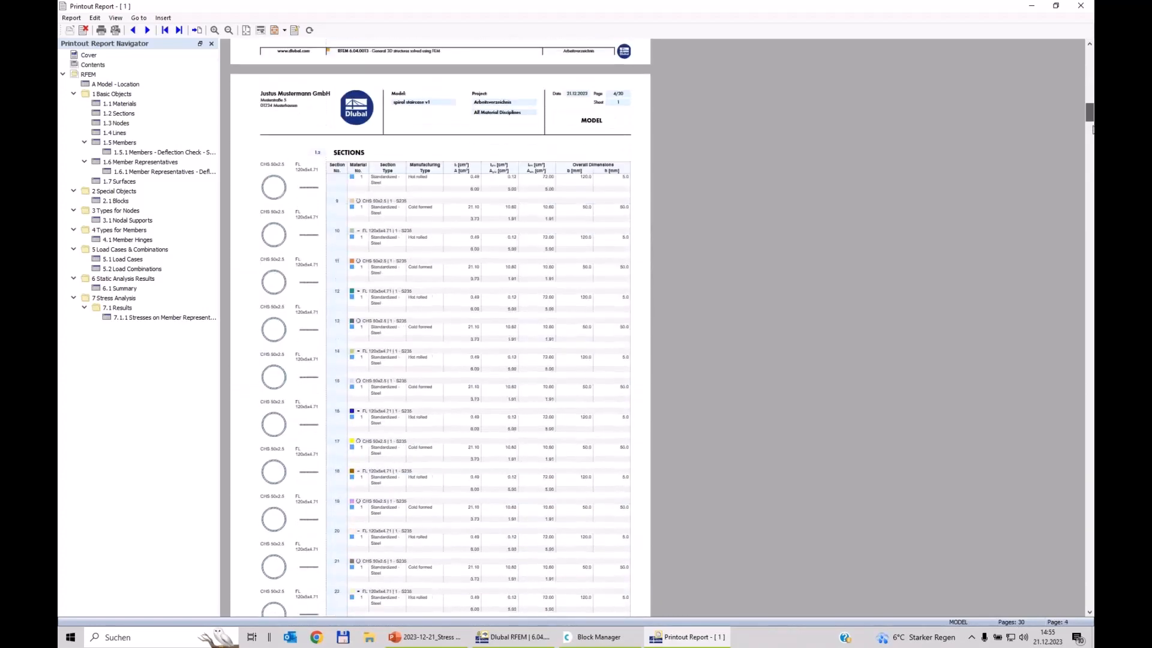
{"action": "scroll", "coordinate": [441, 326], "scroll_direction": "down", "scroll_amount": 20}
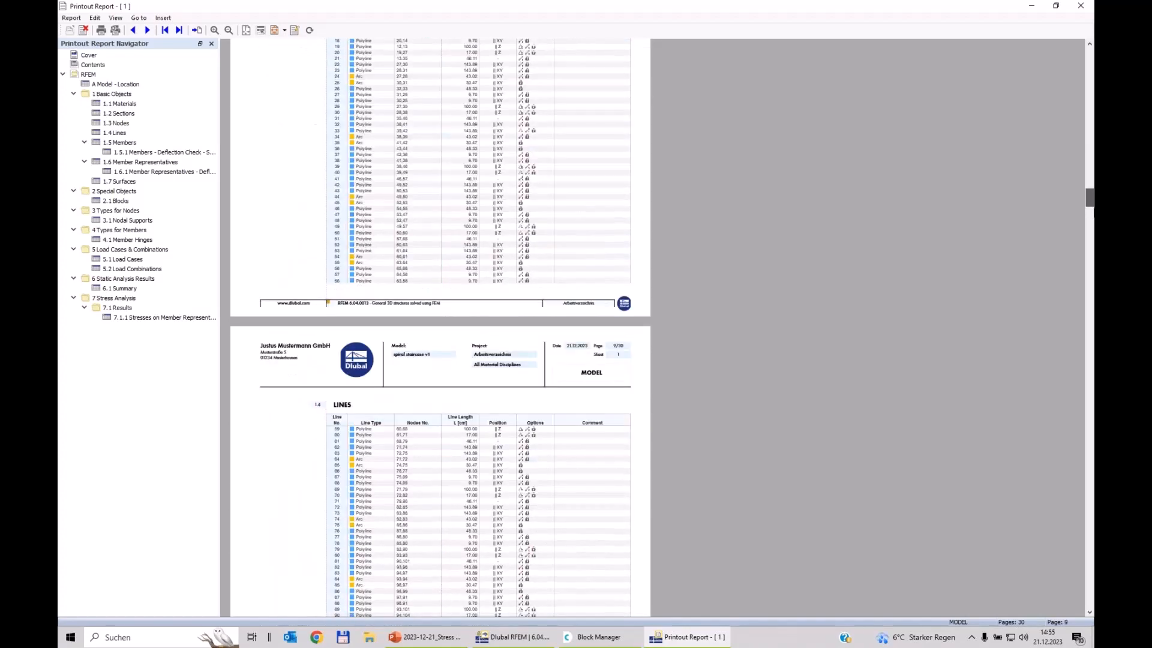
{"action": "scroll", "coordinate": [440, 327], "scroll_direction": "down", "scroll_amount": 20}
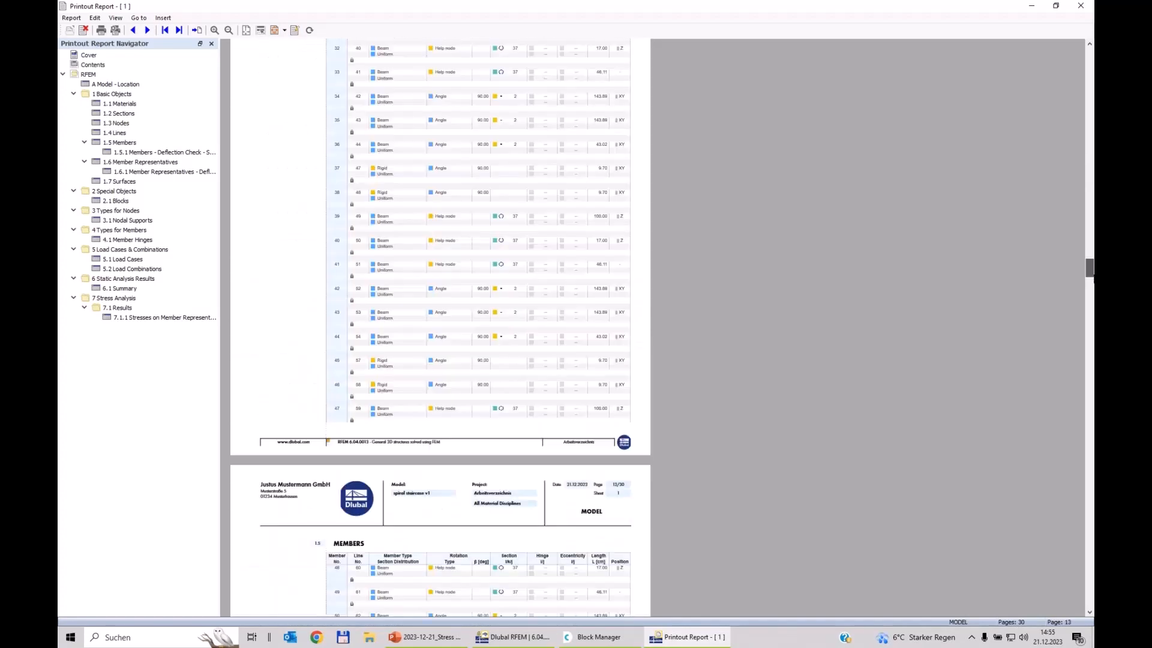
{"action": "scroll", "coordinate": [440, 327], "scroll_direction": "down", "scroll_amount": 20}
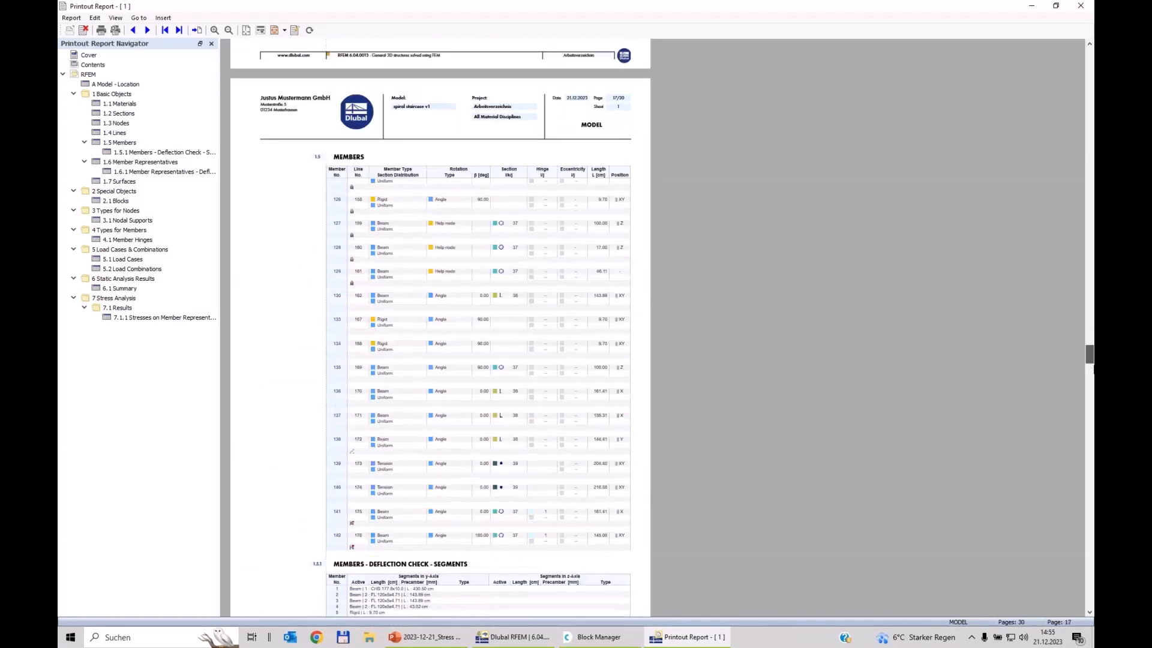
{"action": "scroll", "coordinate": [492, 333], "scroll_direction": "down", "scroll_amount": 16}
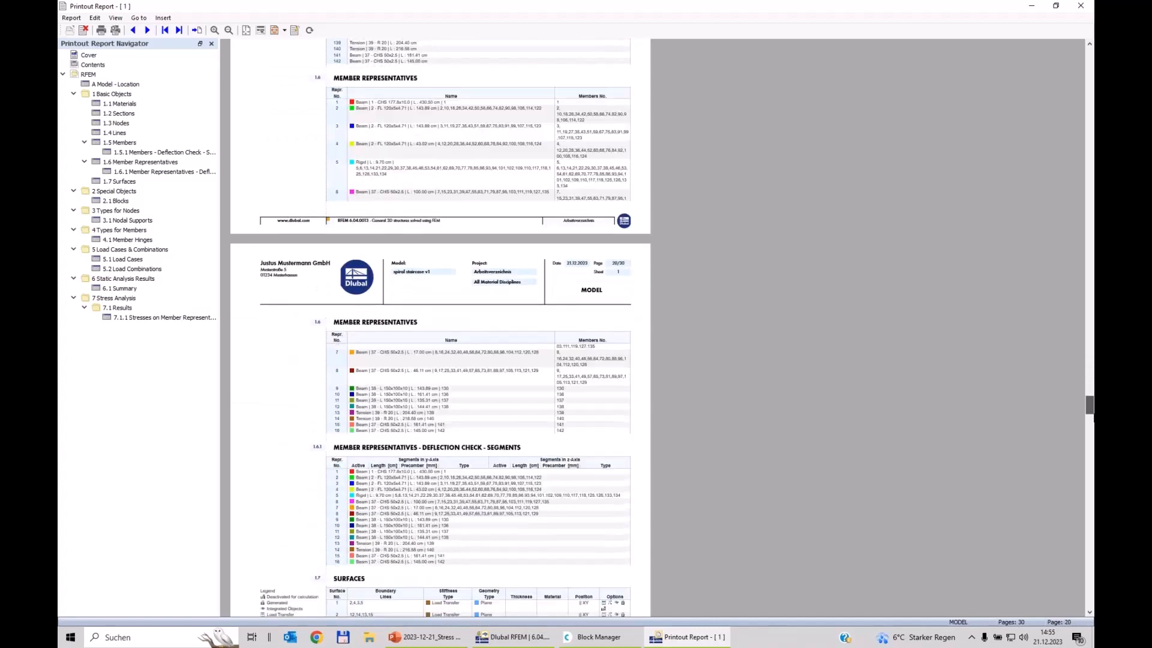
{"action": "scroll", "coordinate": [492, 333], "scroll_direction": "down", "scroll_amount": 12}
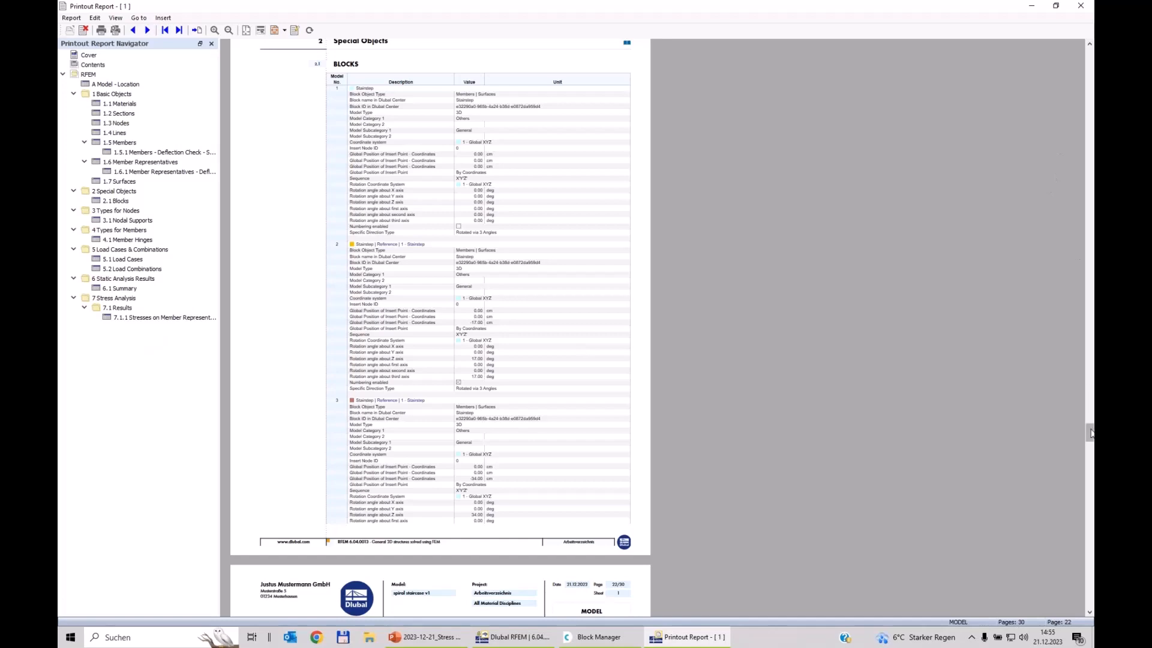
Review the static analysis summary and the member representative stress tables in the report's final chapters
{"action": "left_click_drag", "start_coordinate": [1092, 433], "coordinate": [1092, 549]}
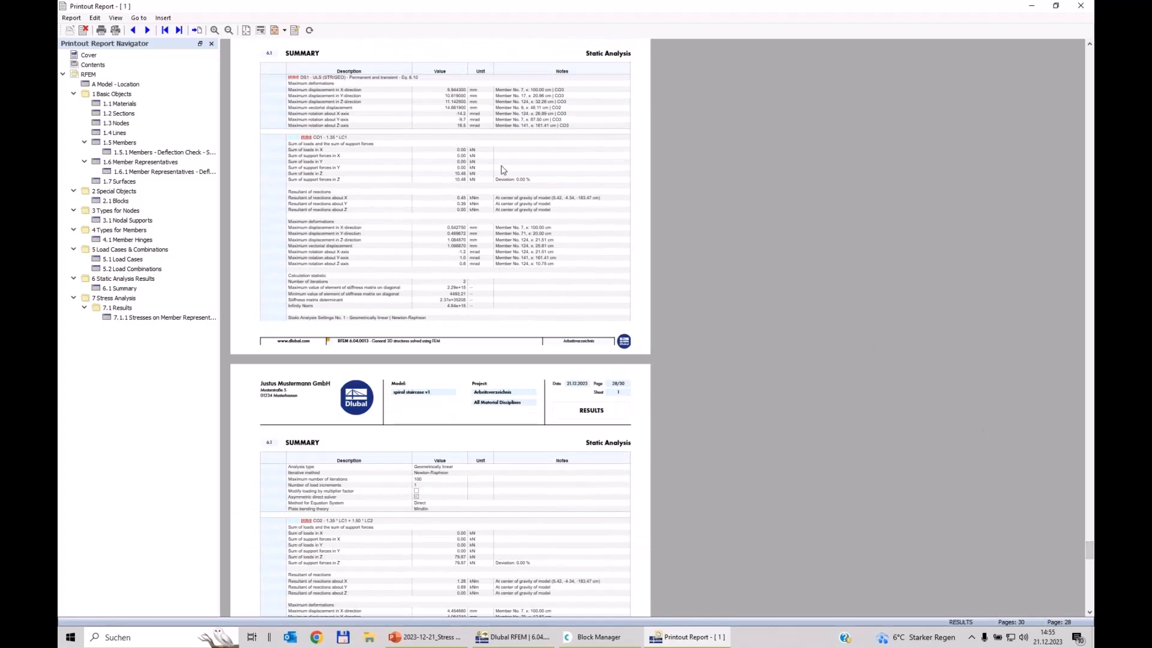
{"action": "scroll", "coordinate": [503, 170], "scroll_direction": "down", "scroll_amount": 6}
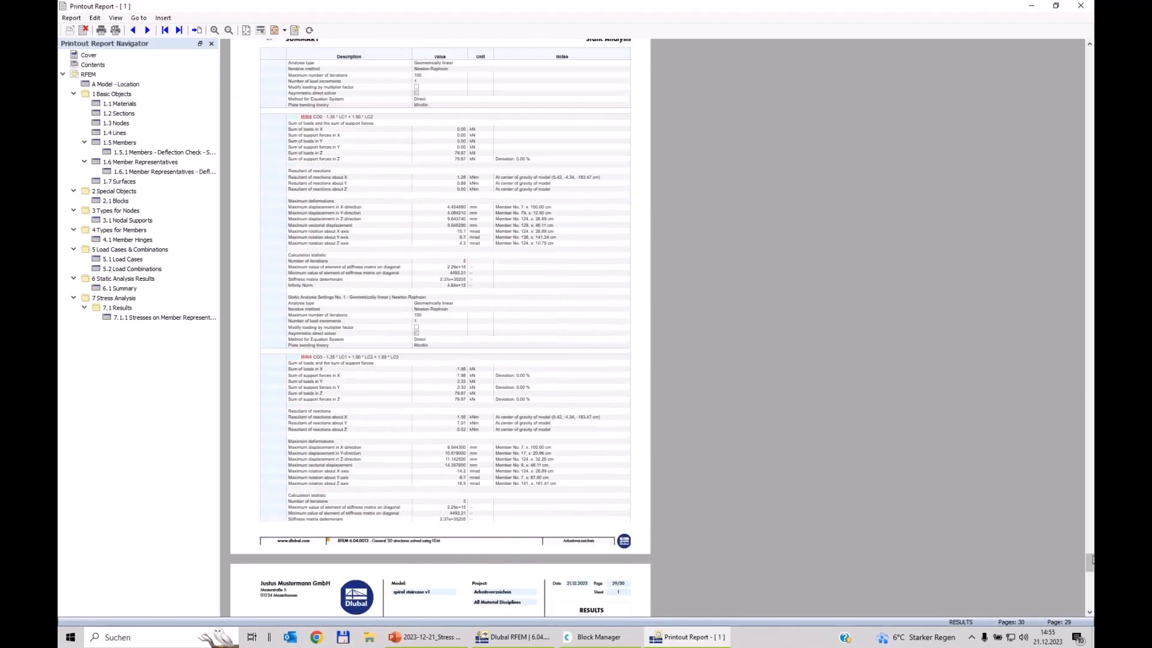
{"action": "left_click_drag", "start_coordinate": [1092, 559], "coordinate": [1092, 594]}
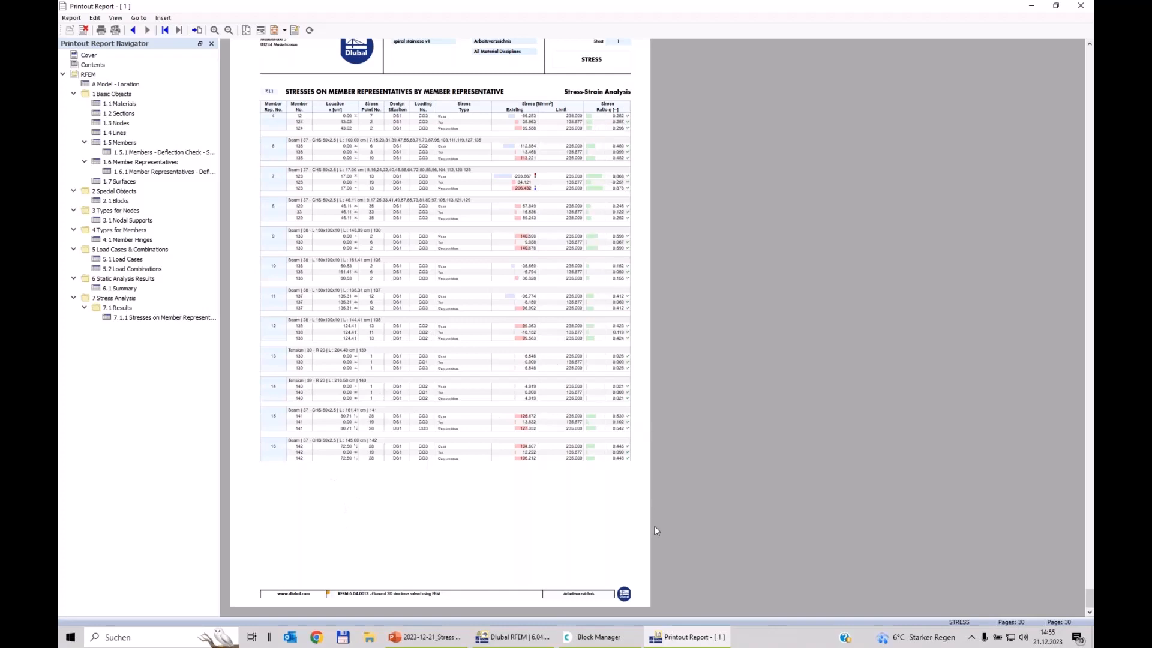
{"action": "scroll", "coordinate": [292, 324], "scroll_direction": "up", "scroll_amount": 3}
{"action": "scroll", "coordinate": [294, 324], "scroll_direction": "up", "scroll_amount": 3}
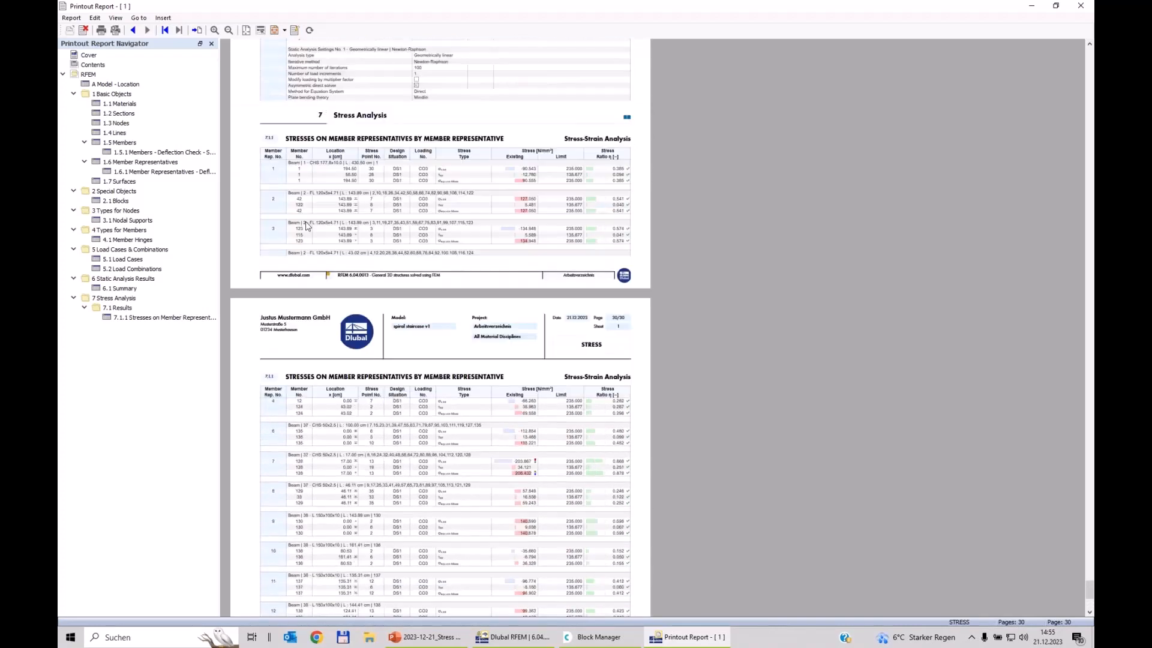
{"action": "scroll", "coordinate": [306, 226], "scroll_direction": "down", "scroll_amount": 3}
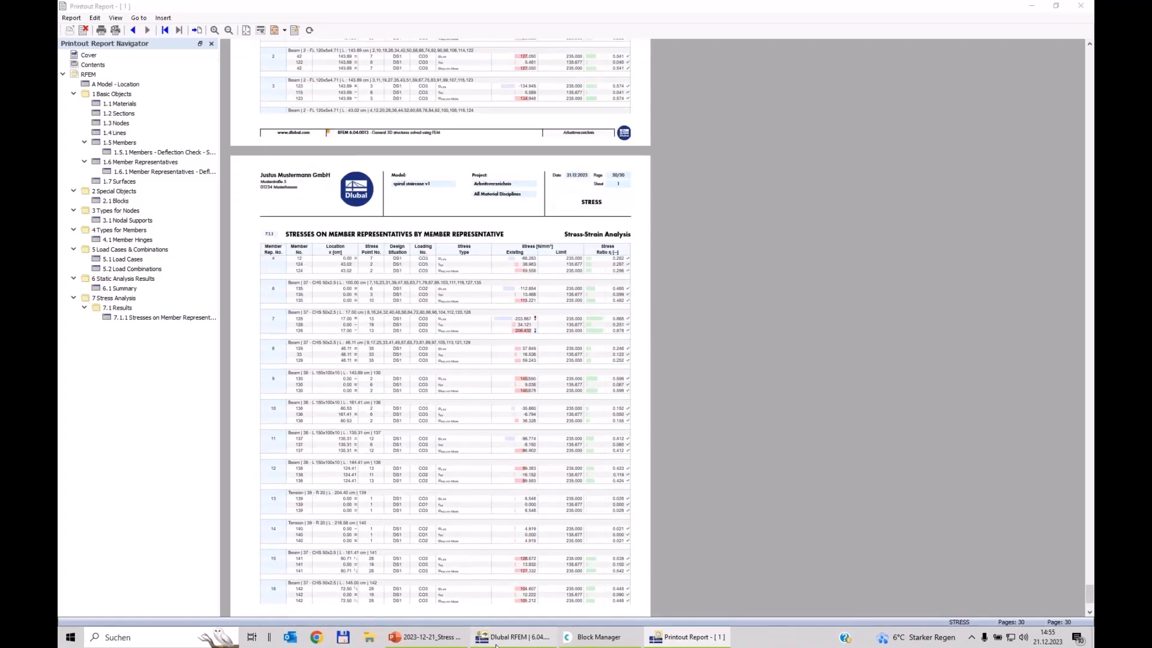
Switch back to the RFEM model window and view the whole spiral staircase in an oblique 3D view
{"action": "left_click", "coordinate": [513, 638]}
{"action": "scroll", "coordinate": [681, 254], "scroll_direction": "down", "scroll_amount": 5}
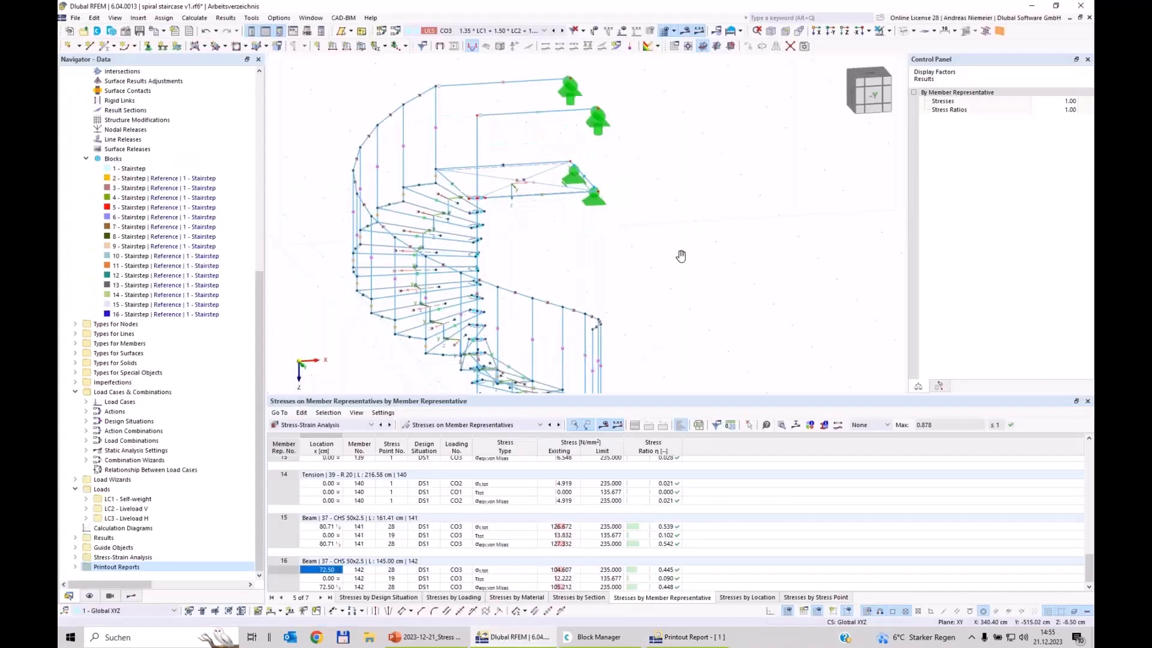
{"action": "middle_click_drag", "start_coordinate": [630, 245], "coordinate": [665, 247], "text": "ctrl"}
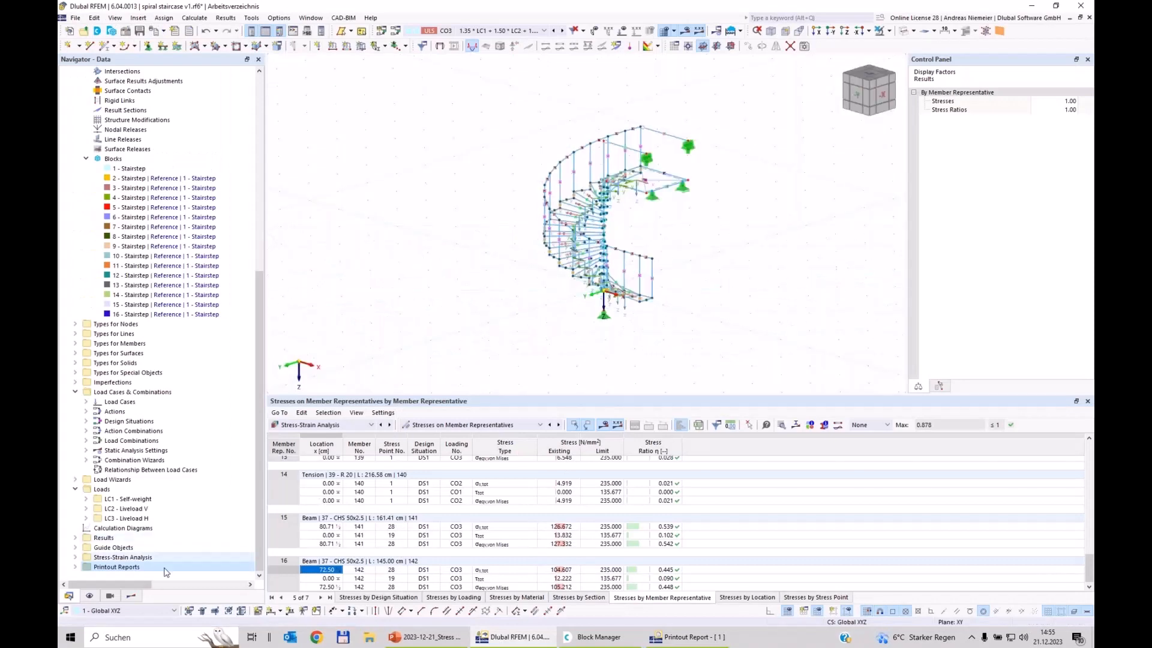
Restrict the model's visibility to member representative 1, the CHS 177.8x10.0 beam
{"action": "left_click", "coordinate": [110, 595]}
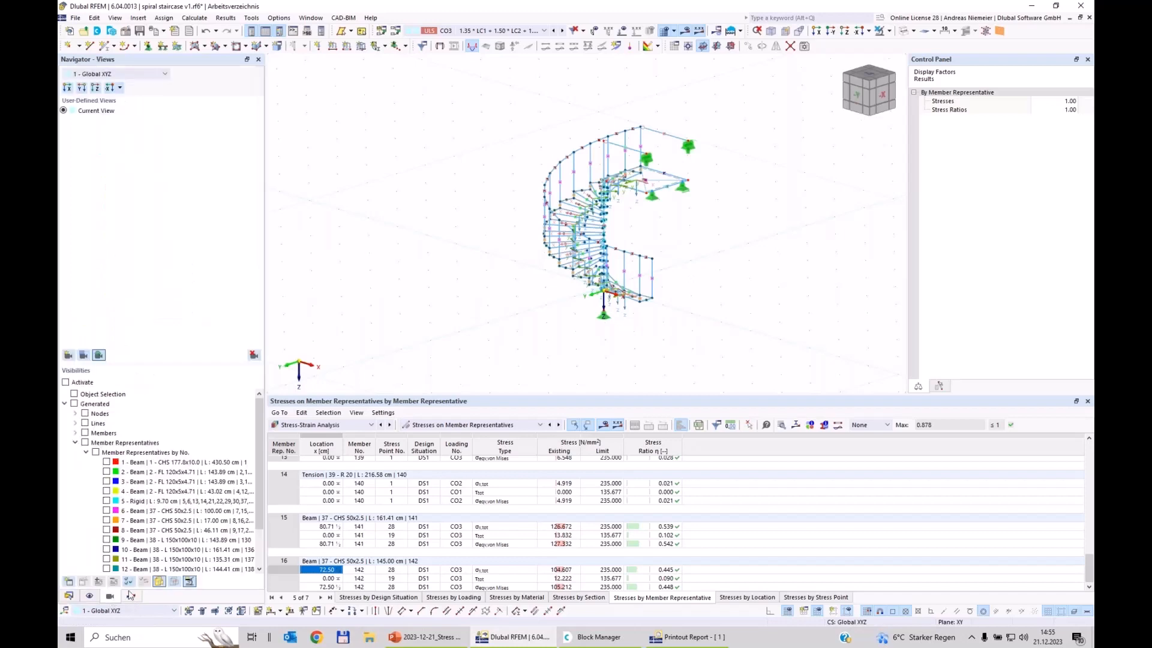
{"action": "scroll", "coordinate": [145, 466], "scroll_direction": "down", "scroll_amount": 2}
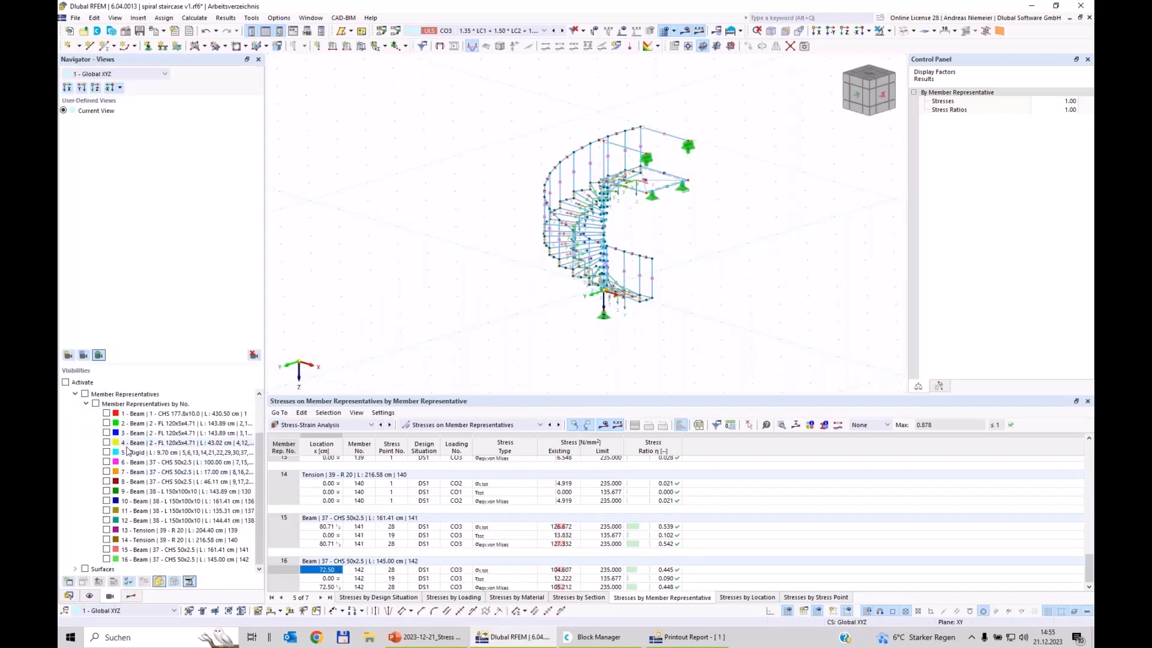
{"action": "scroll", "coordinate": [126, 432], "scroll_direction": "up", "scroll_amount": 2}
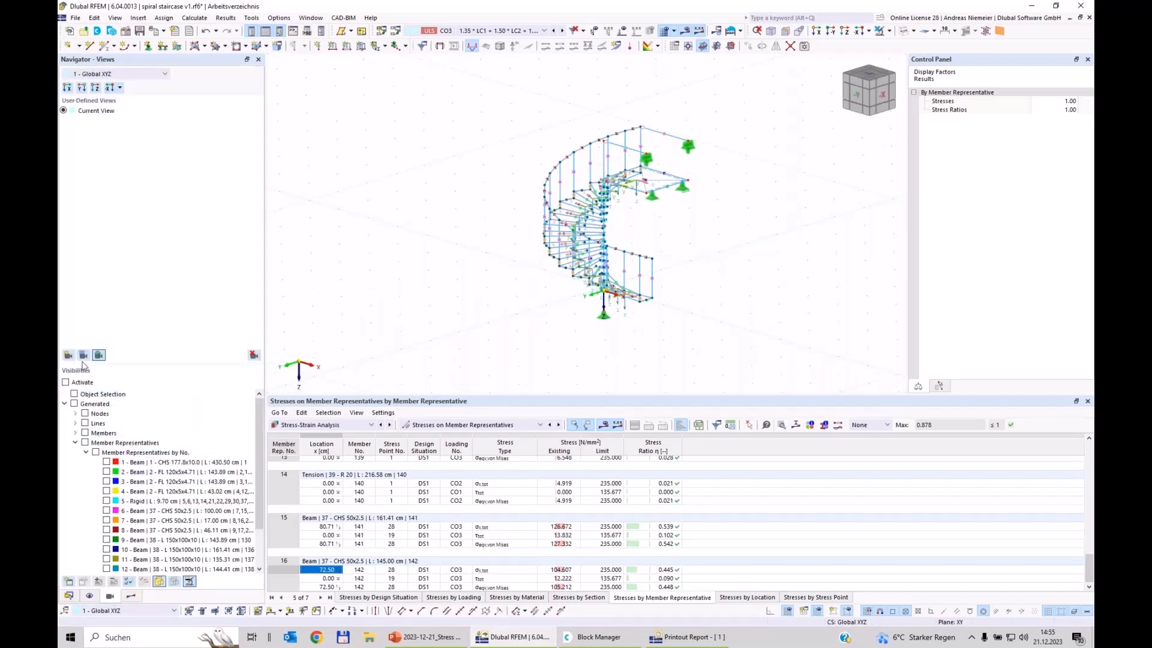
{"action": "left_click", "coordinate": [106, 463]}
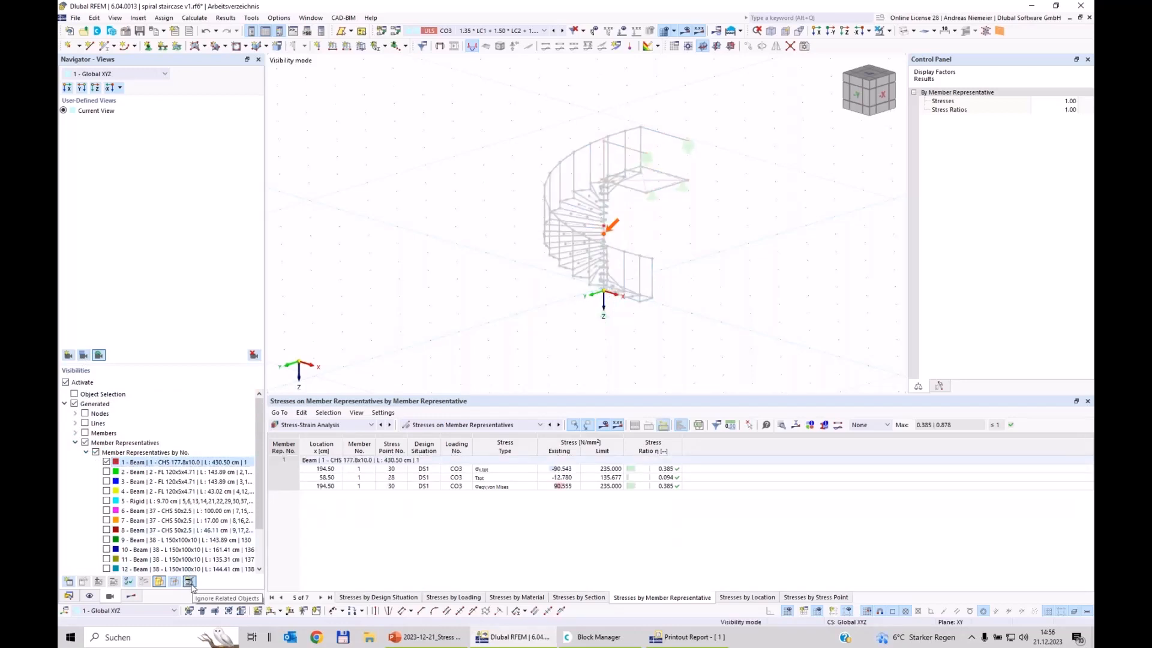
Switch the member representative results from stresses to the von Mises equivalent stress ratios
{"action": "left_click", "coordinate": [132, 596]}
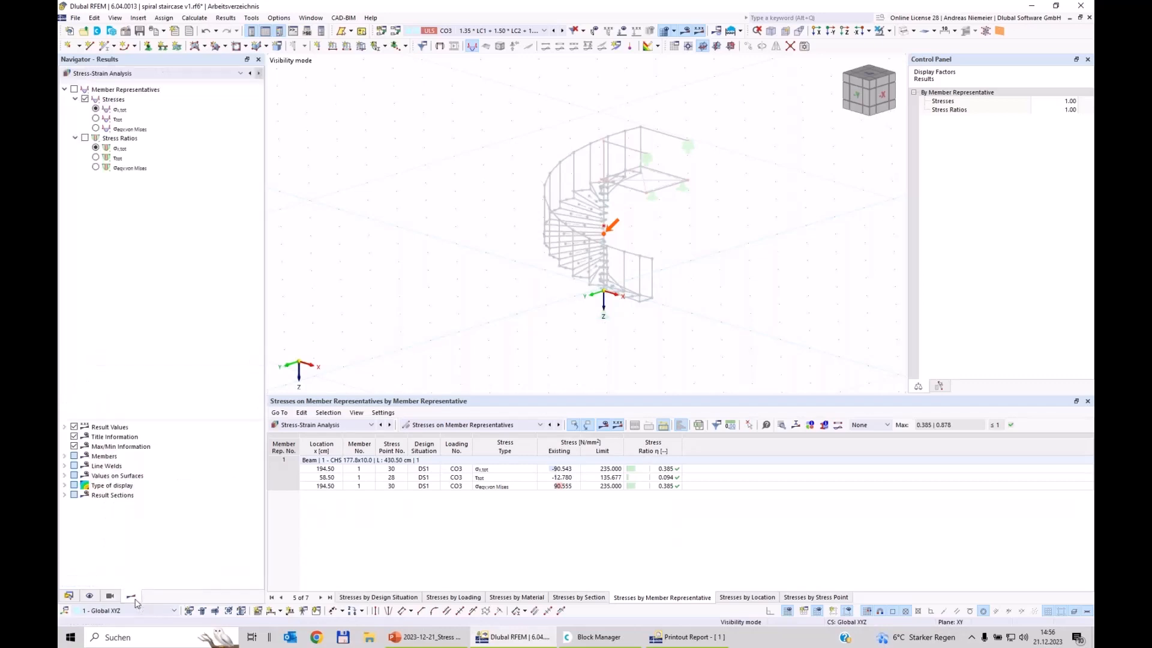
{"action": "left_click", "coordinate": [85, 138]}
{"action": "left_click", "coordinate": [96, 168]}
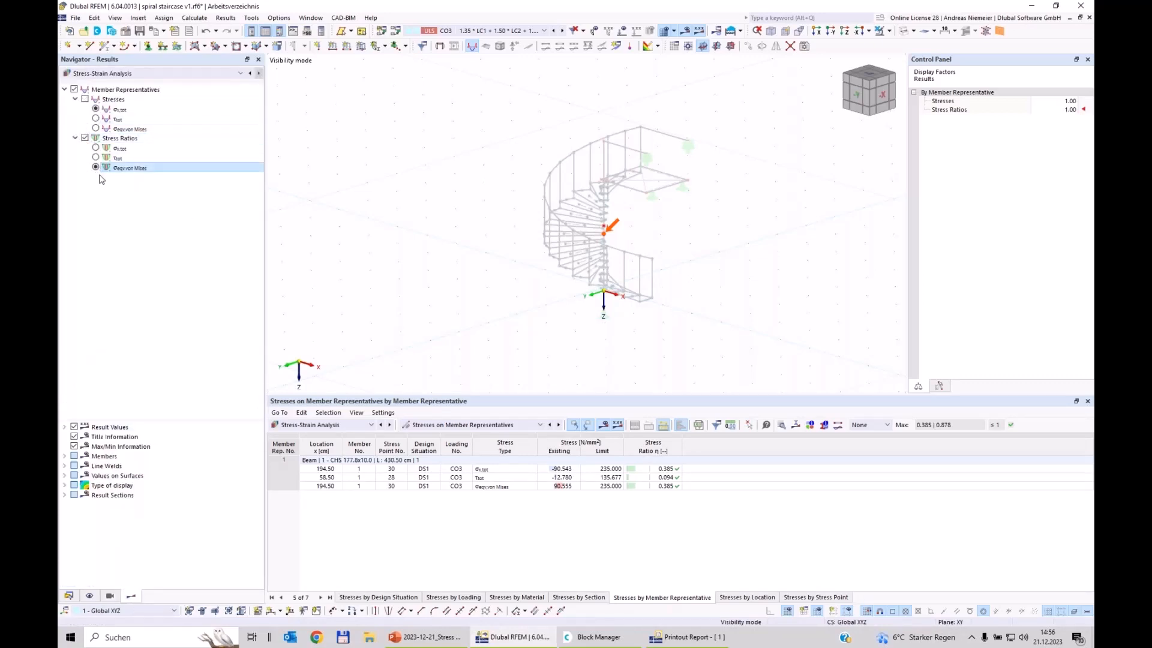
Turn off Ignore Related Objects so the stress ratios plot on member representative 1, and view the whole staircase
{"action": "left_click", "coordinate": [110, 597]}
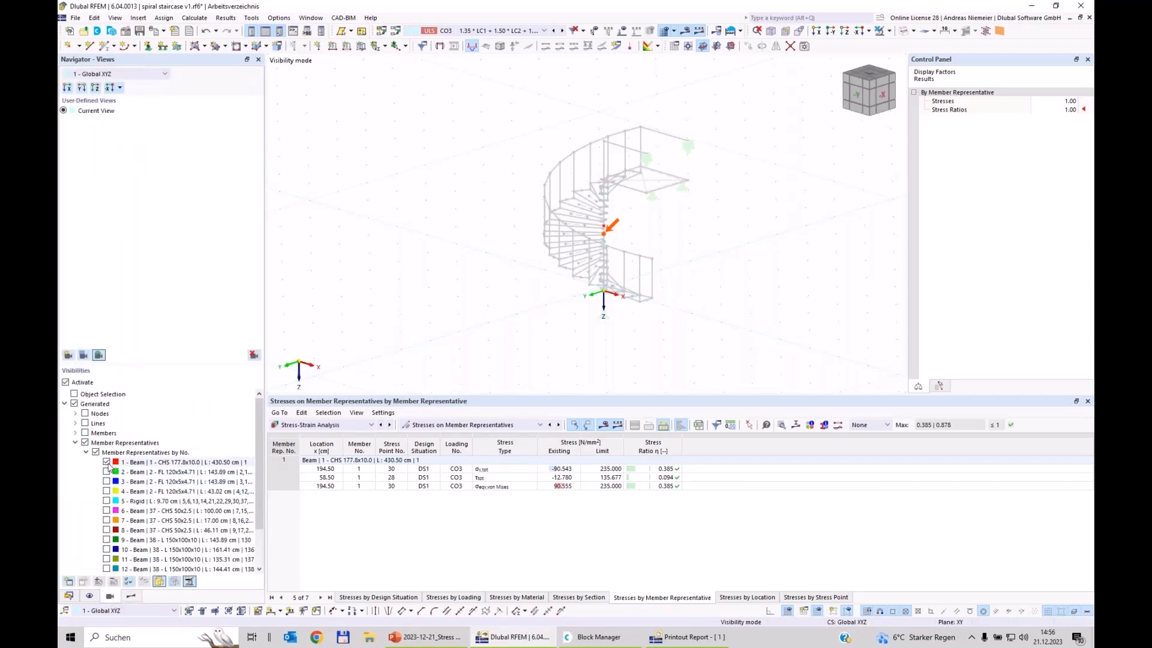
{"action": "scroll", "coordinate": [90, 420], "scroll_direction": "down", "scroll_amount": 2}
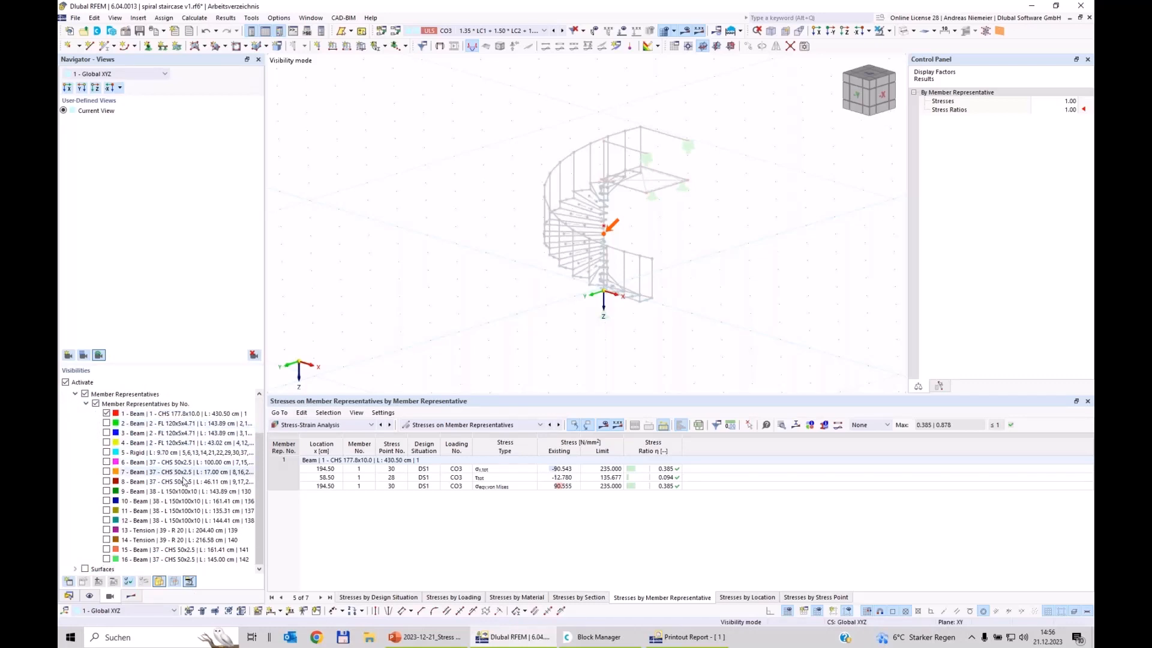
{"action": "scroll", "coordinate": [606, 219], "scroll_direction": "up", "scroll_amount": 5}
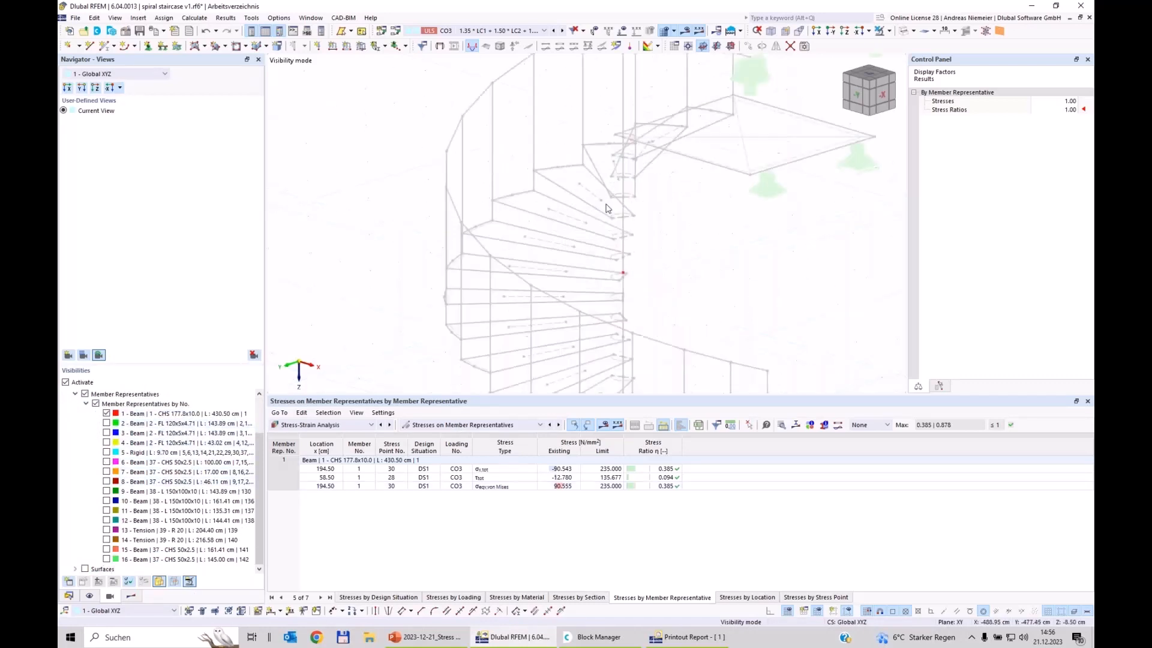
{"action": "left_click", "coordinate": [107, 414]}
{"action": "left_click", "coordinate": [107, 414]}
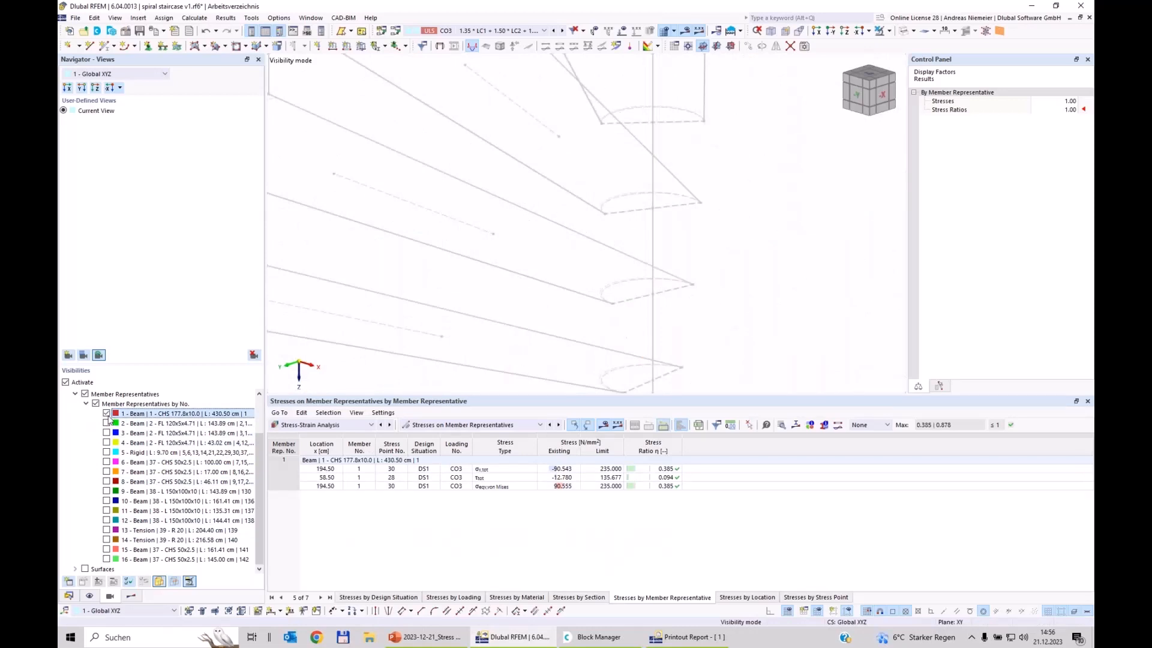
{"action": "left_click", "coordinate": [190, 582]}
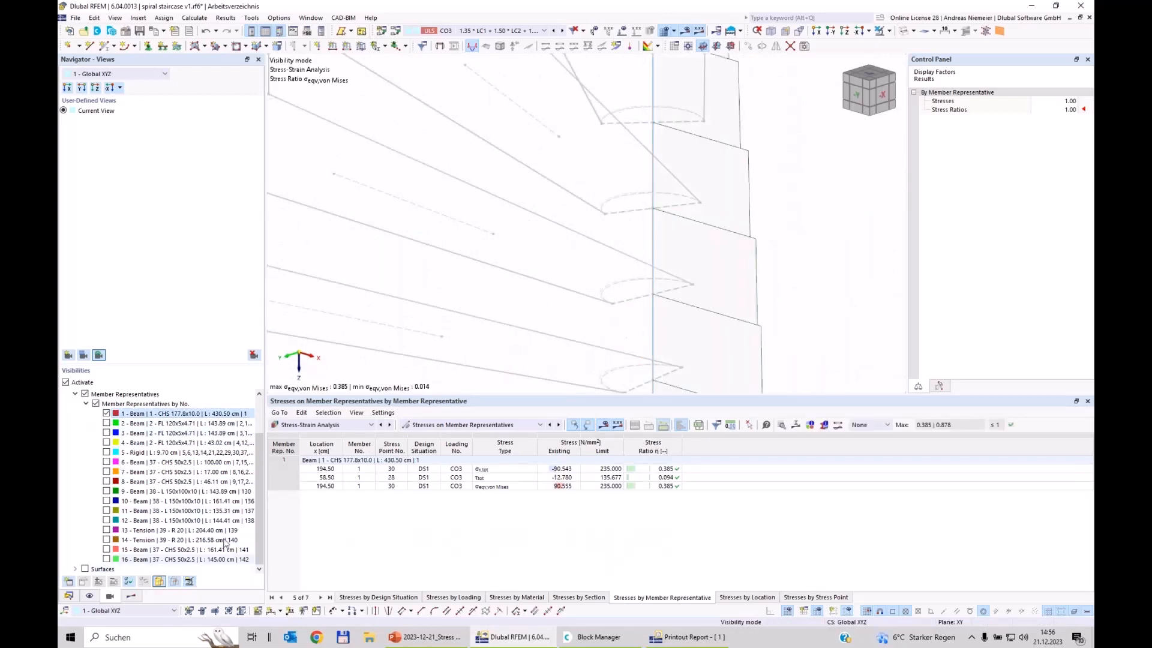
{"action": "scroll", "coordinate": [534, 267], "scroll_direction": "down", "scroll_amount": 5}
{"action": "middle_click_drag", "start_coordinate": [534, 275], "coordinate": [553, 225]}
{"action": "middle_click_drag", "start_coordinate": [553, 225], "coordinate": [590, 201], "text": "ctrl"}
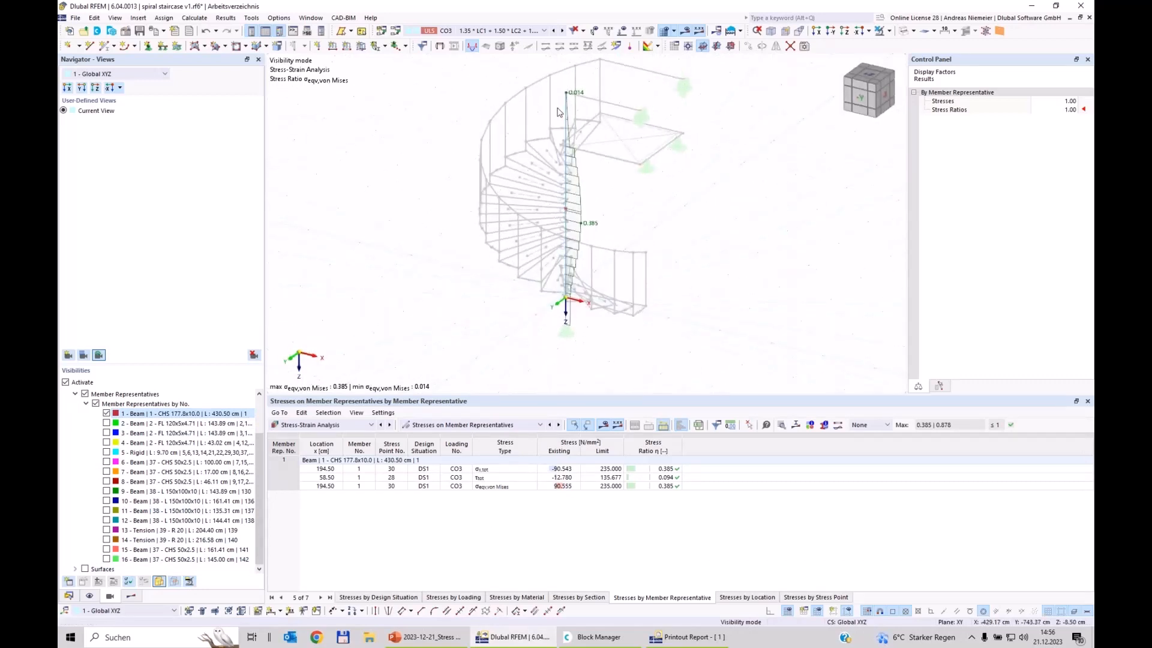
Set the member results to display without a diagram
{"action": "left_click", "coordinate": [92, 599]}
{"action": "scroll", "coordinate": [154, 344], "scroll_direction": "down", "scroll_amount": 15}
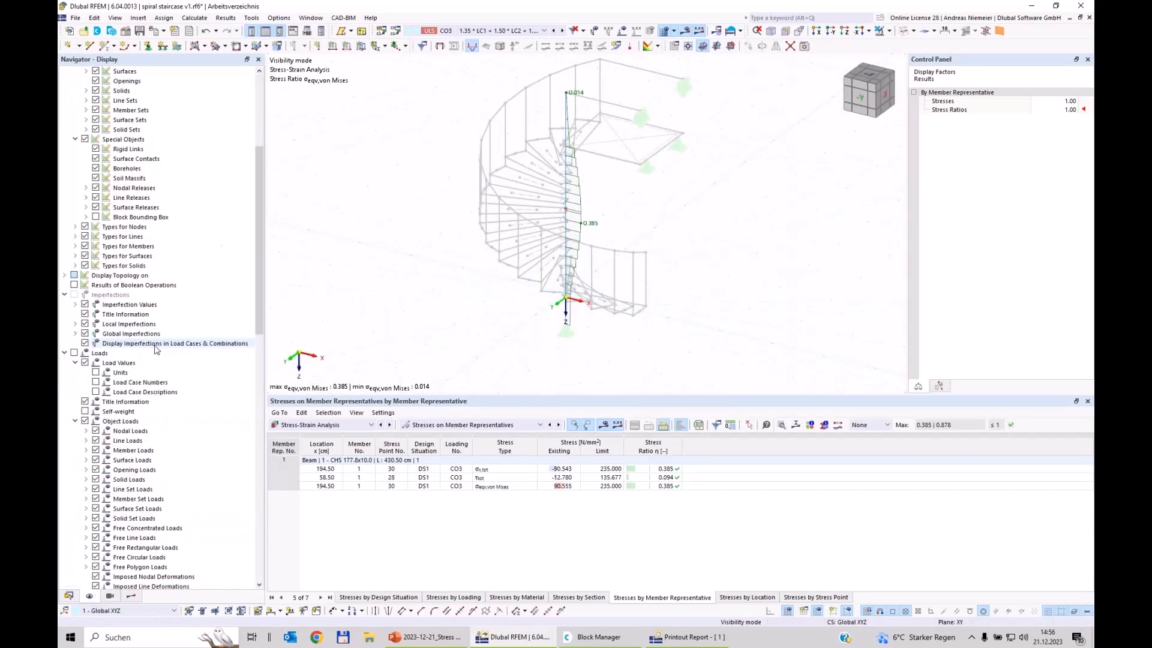
{"action": "left_click", "coordinate": [131, 597]}
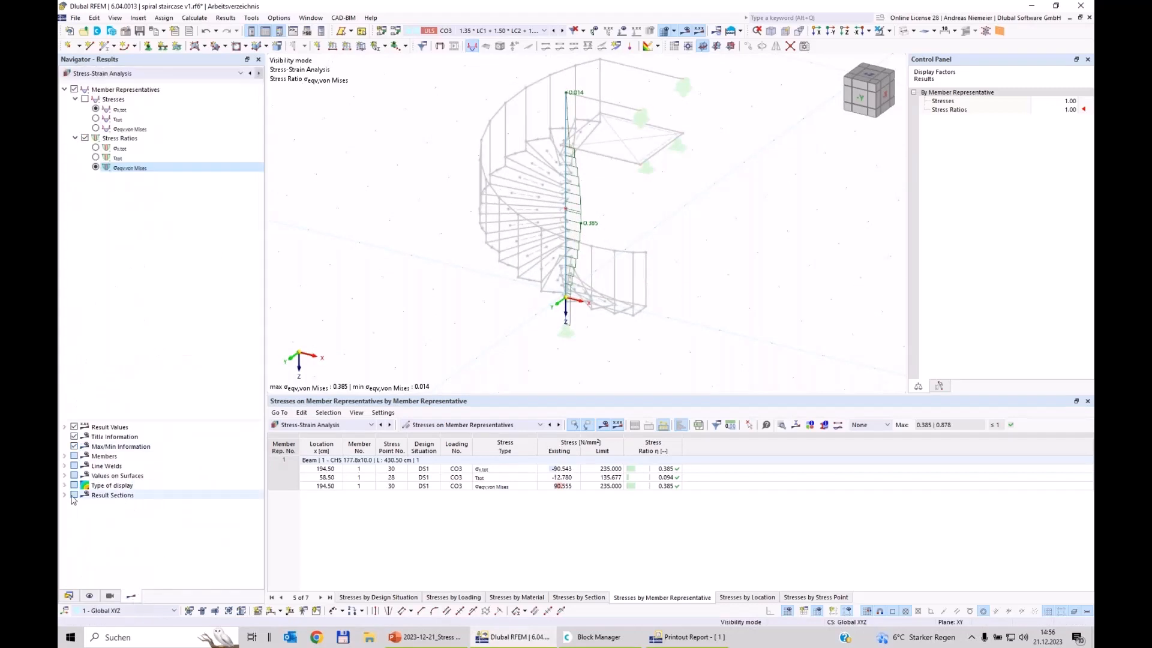
{"action": "left_click", "coordinate": [64, 457]}
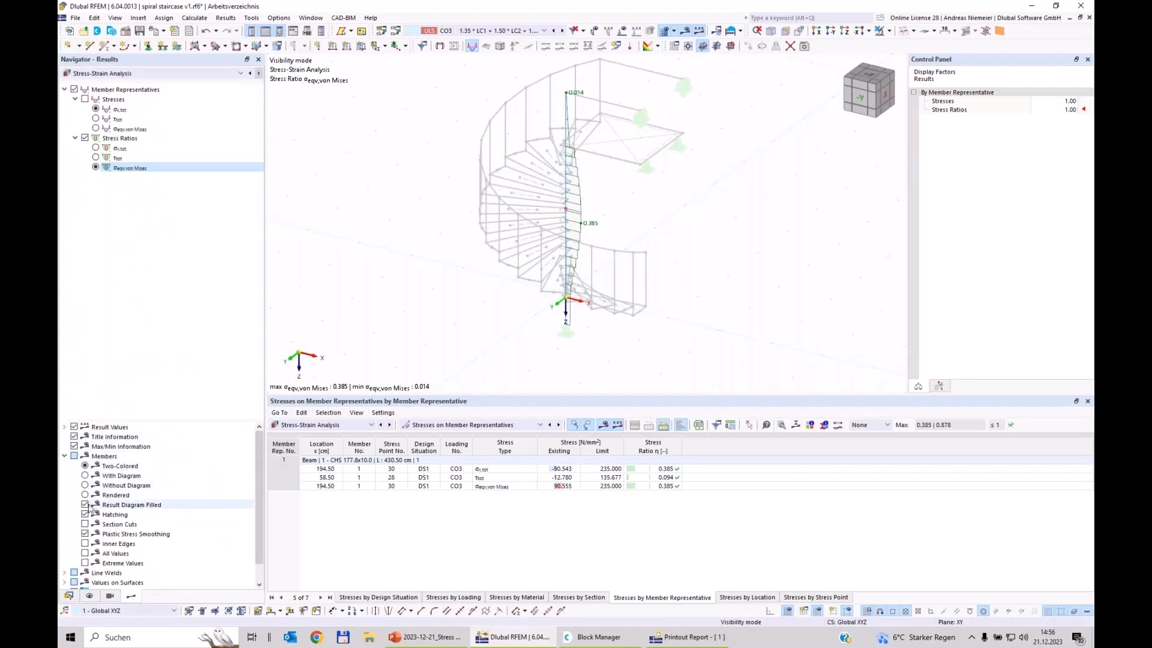
{"action": "left_click", "coordinate": [85, 486]}
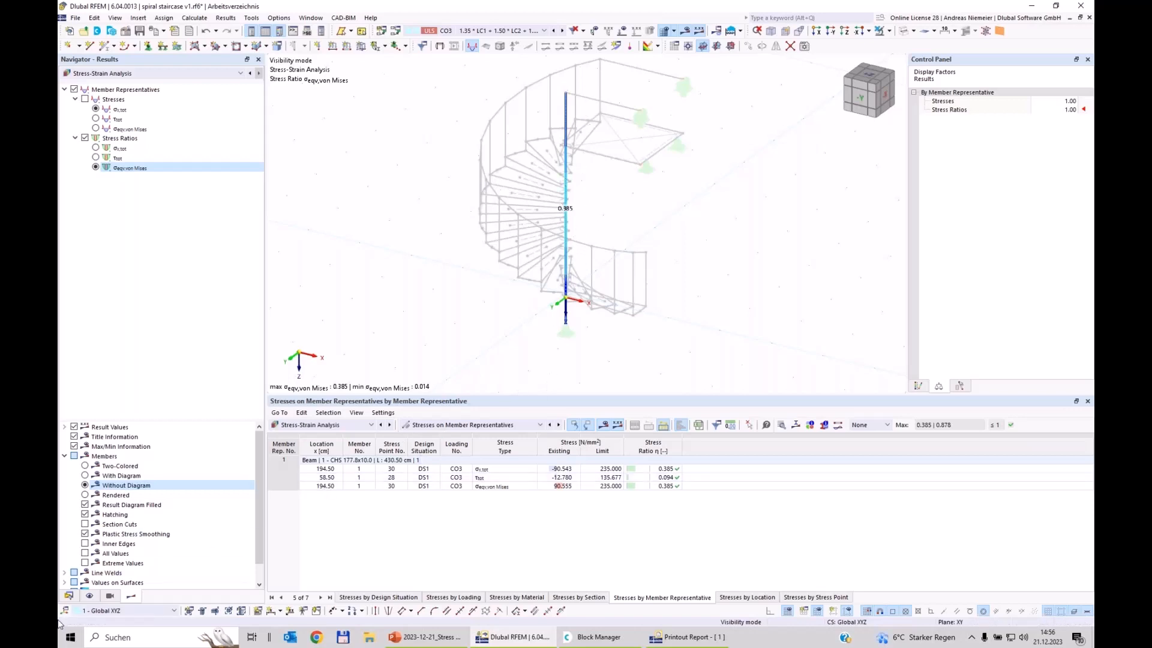
Send the stress ratio graphic of member representative 1 to the printout report as a window-filling picture with a 50% height ratio
{"action": "left_click", "coordinate": [68, 596]}
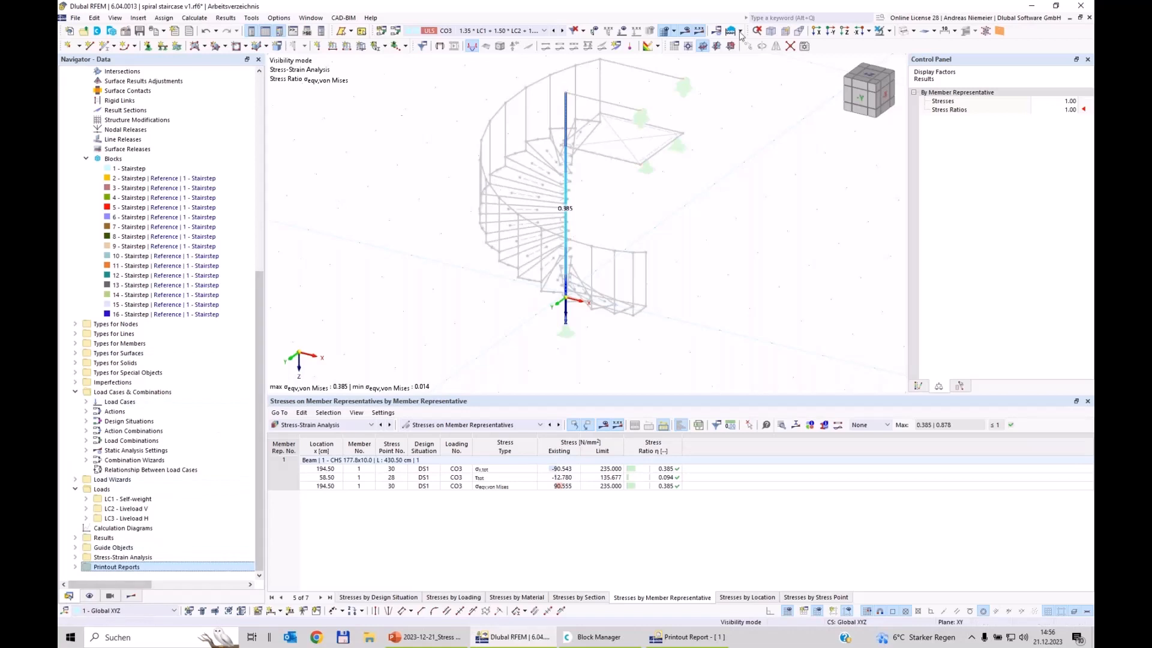
{"action": "middle_click_drag", "start_coordinate": [672, 222], "coordinate": [664, 191], "text": "ctrl"}
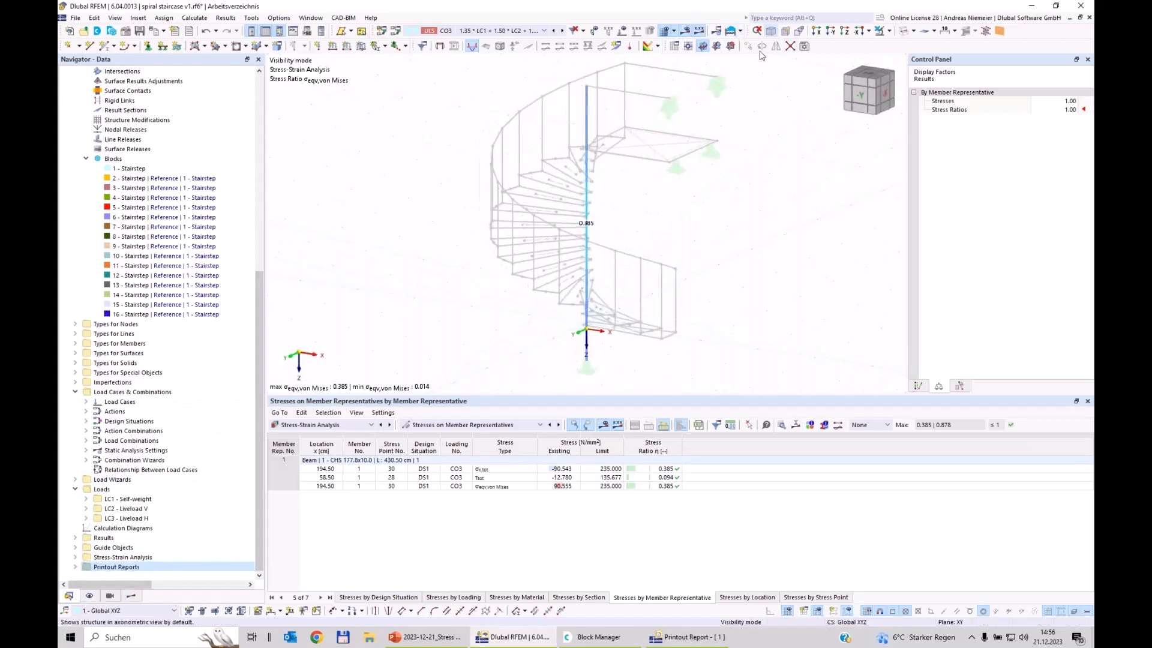
{"action": "left_click", "coordinate": [157, 32]}
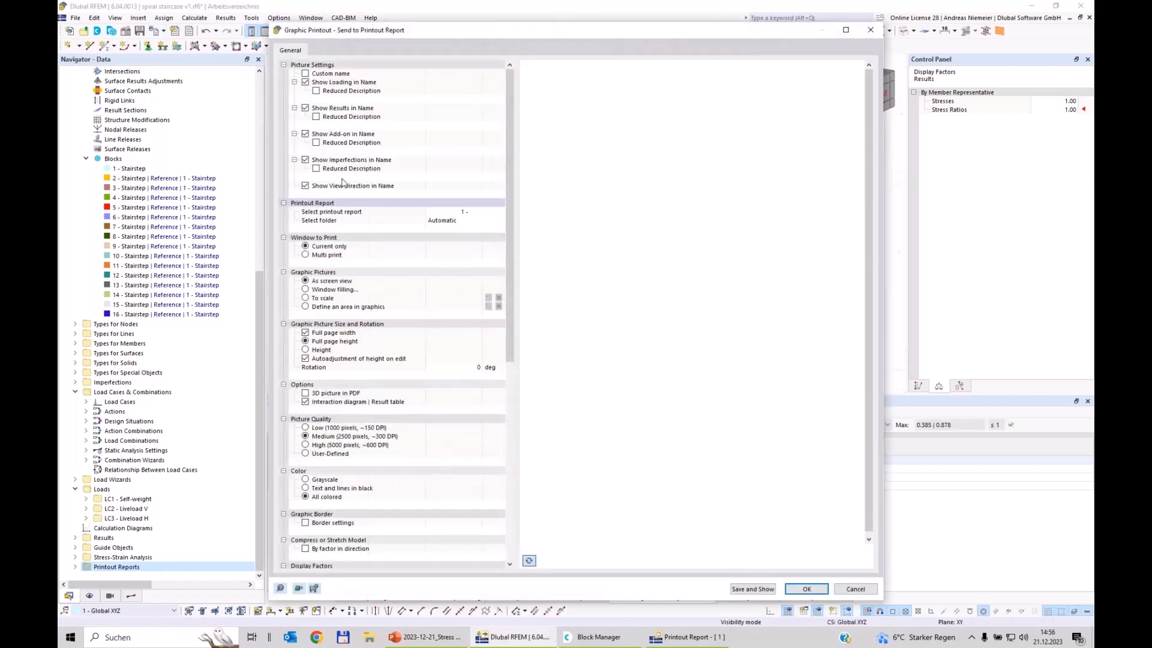
{"action": "left_click", "coordinate": [305, 289]}
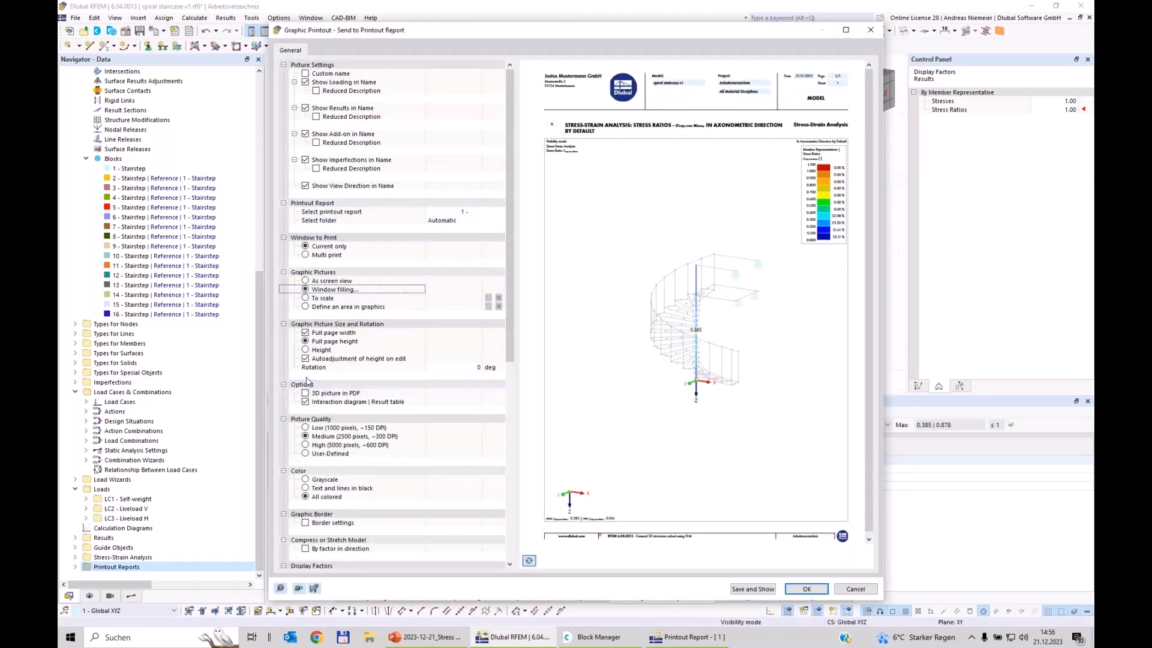
{"action": "left_click", "coordinate": [305, 349]}
{"action": "left_click", "coordinate": [445, 359]}
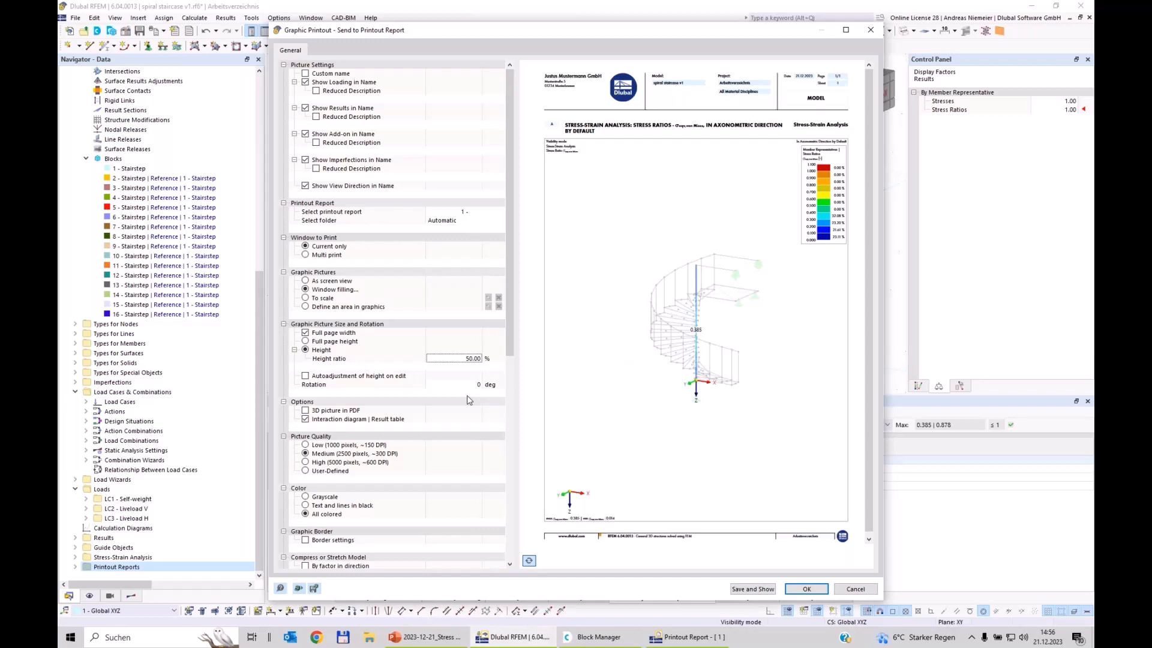
{"action": "left_click", "coordinate": [804, 590]}
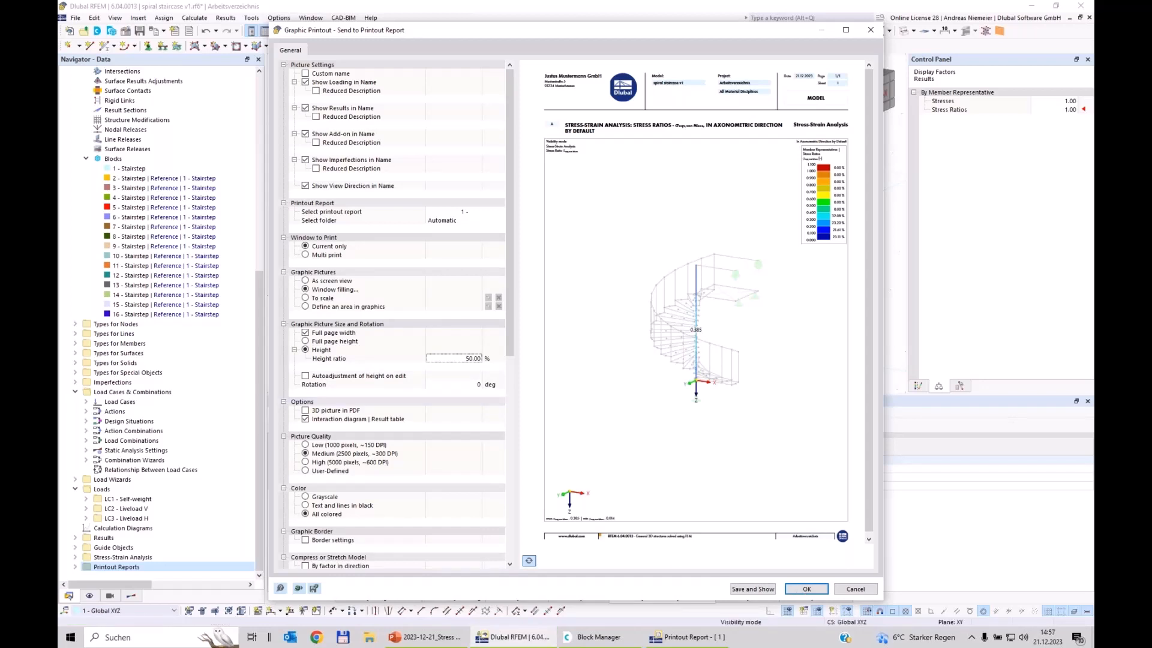
Hide member representative 1 and show only the FL 120x5x4.71 member representatives 2, 3 and 4
{"action": "left_click", "coordinate": [110, 596]}
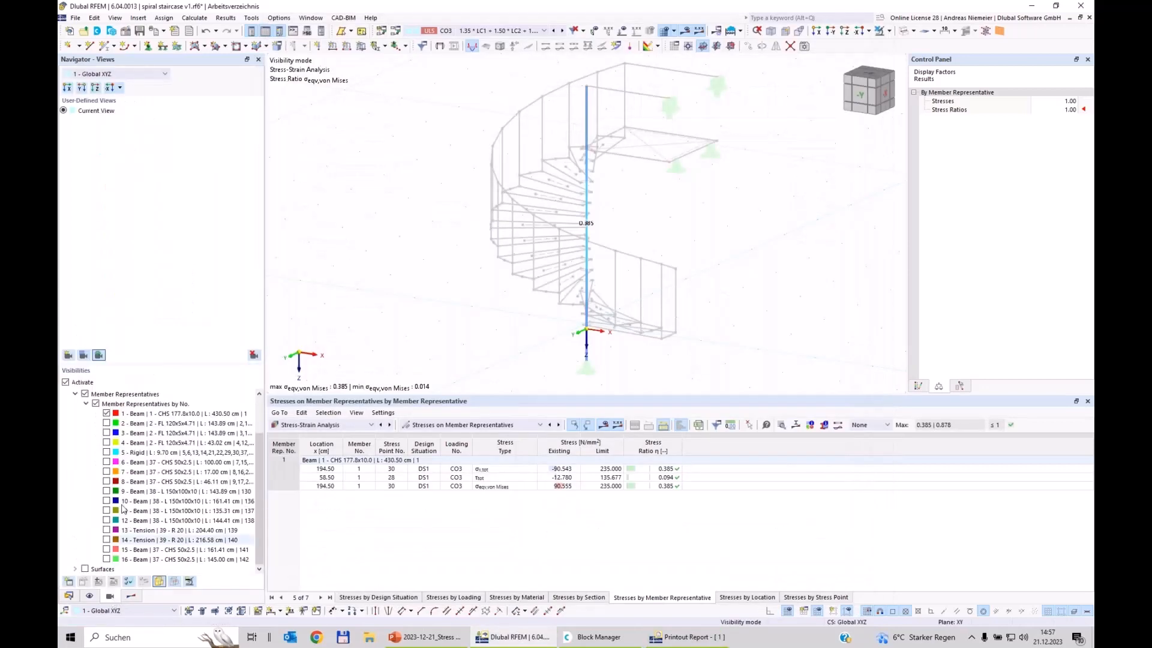
{"action": "left_click", "coordinate": [106, 414]}
{"action": "left_click", "coordinate": [106, 424]}
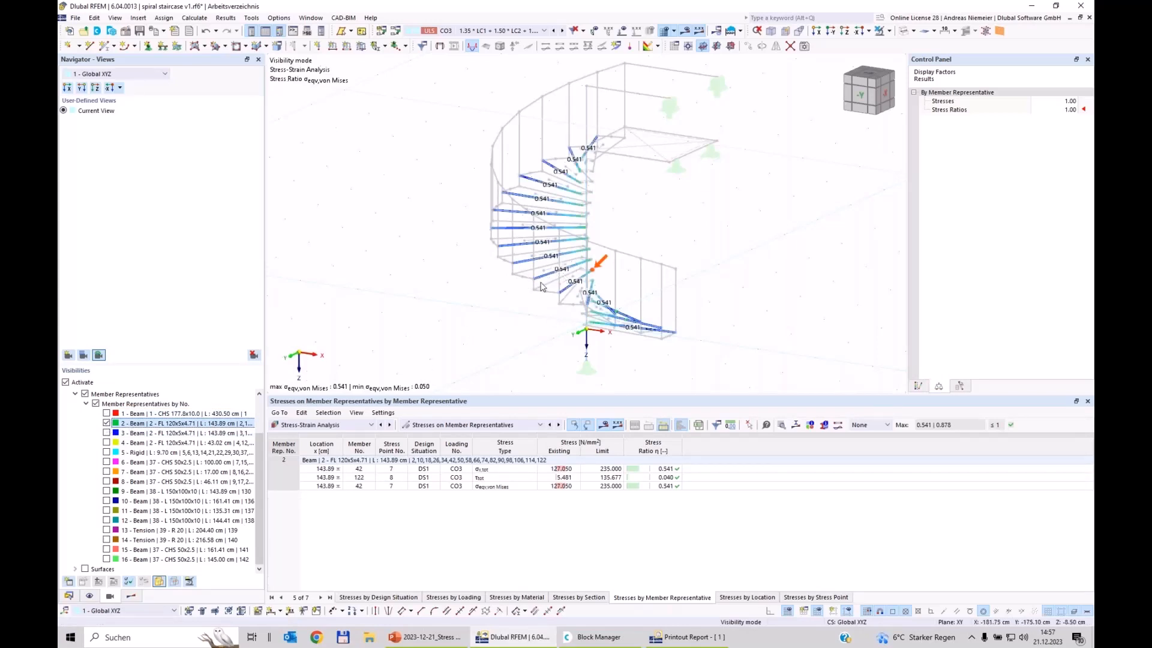
{"action": "left_click", "coordinate": [106, 433]}
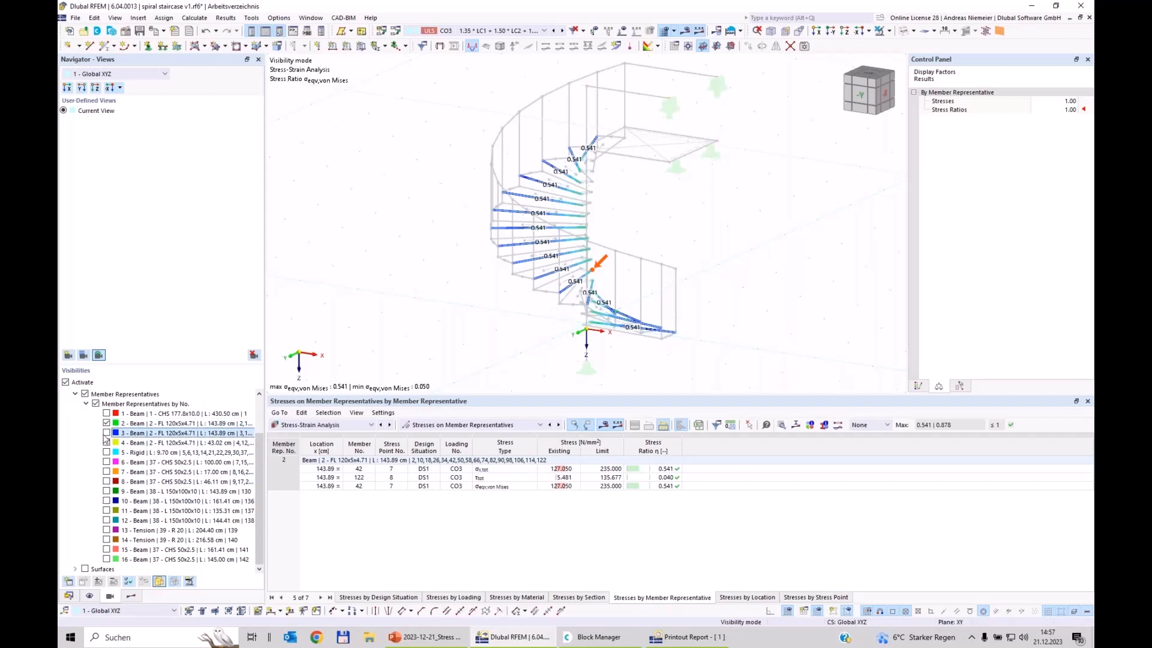
{"action": "left_click", "coordinate": [107, 443]}
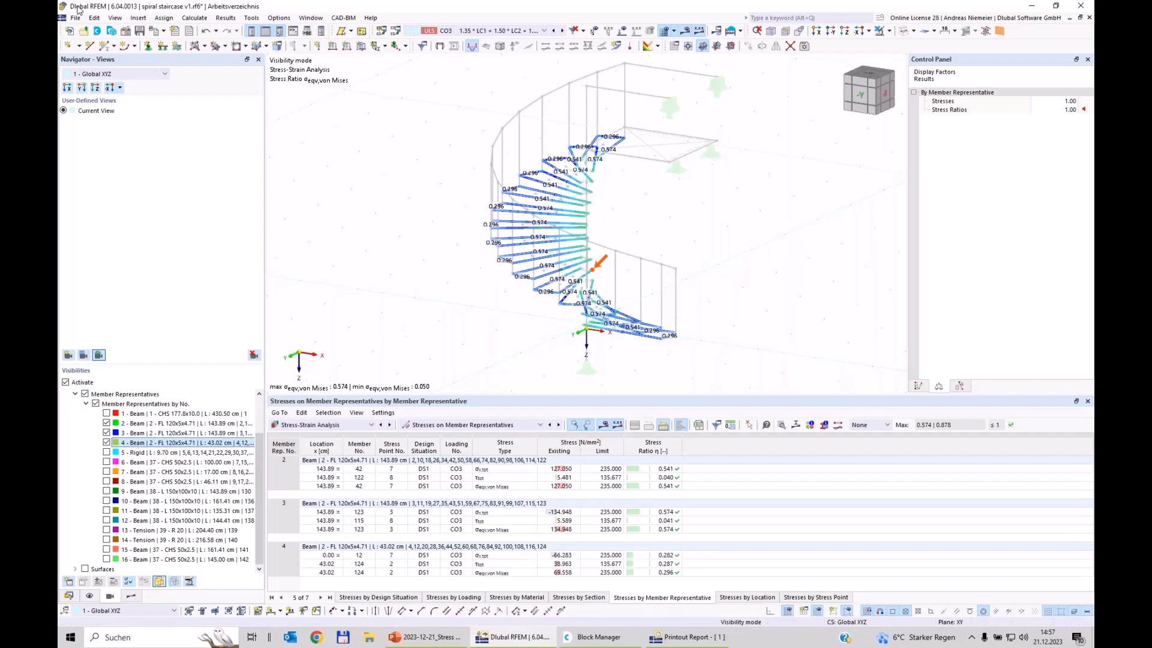
Set the default axonometric view and send the stress ratio graphic of member representatives 2 to 4 to the printout report
{"action": "key", "text": "ctrl+3"}
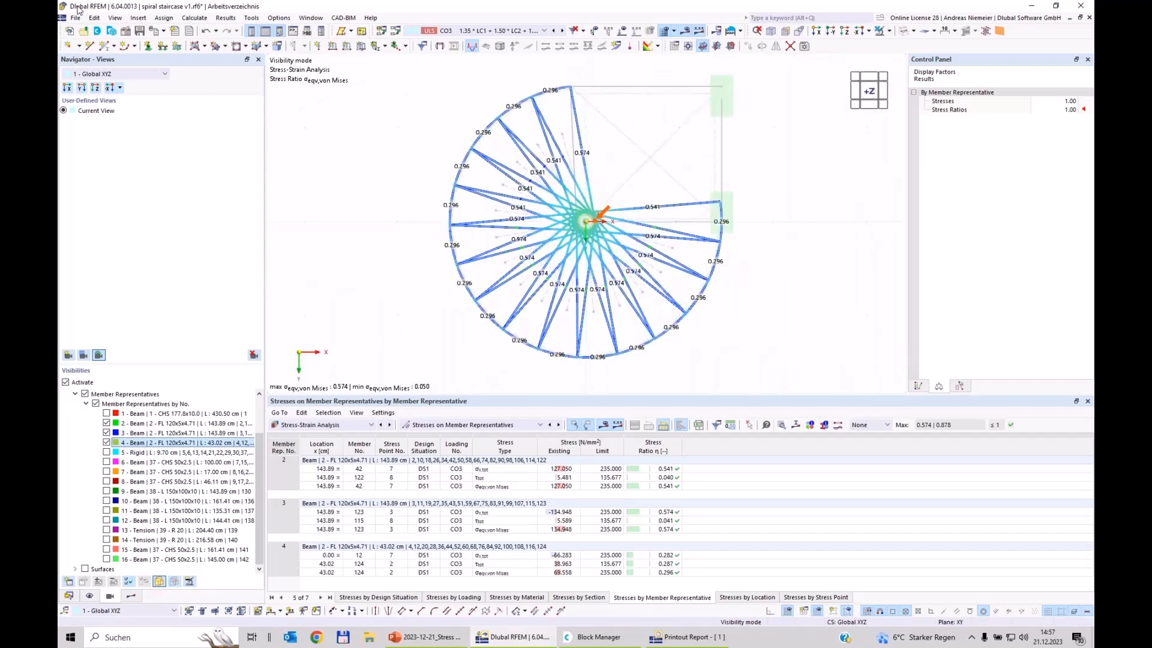
{"action": "key", "text": "ctrl+4"}
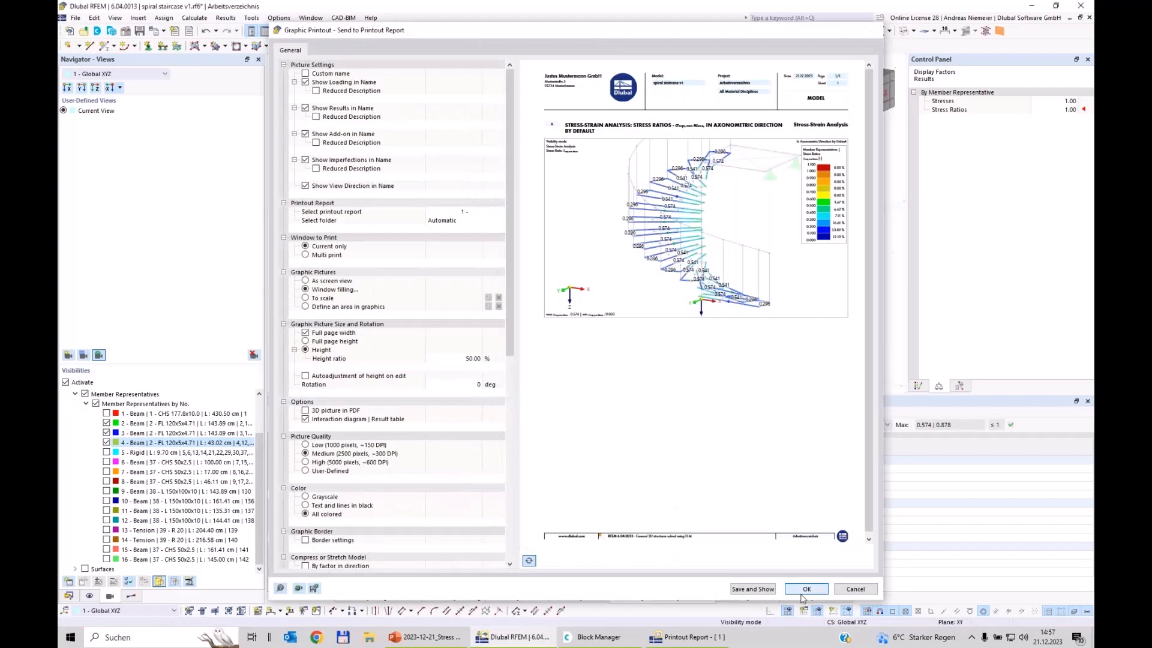
{"action": "left_click", "coordinate": [802, 593]}
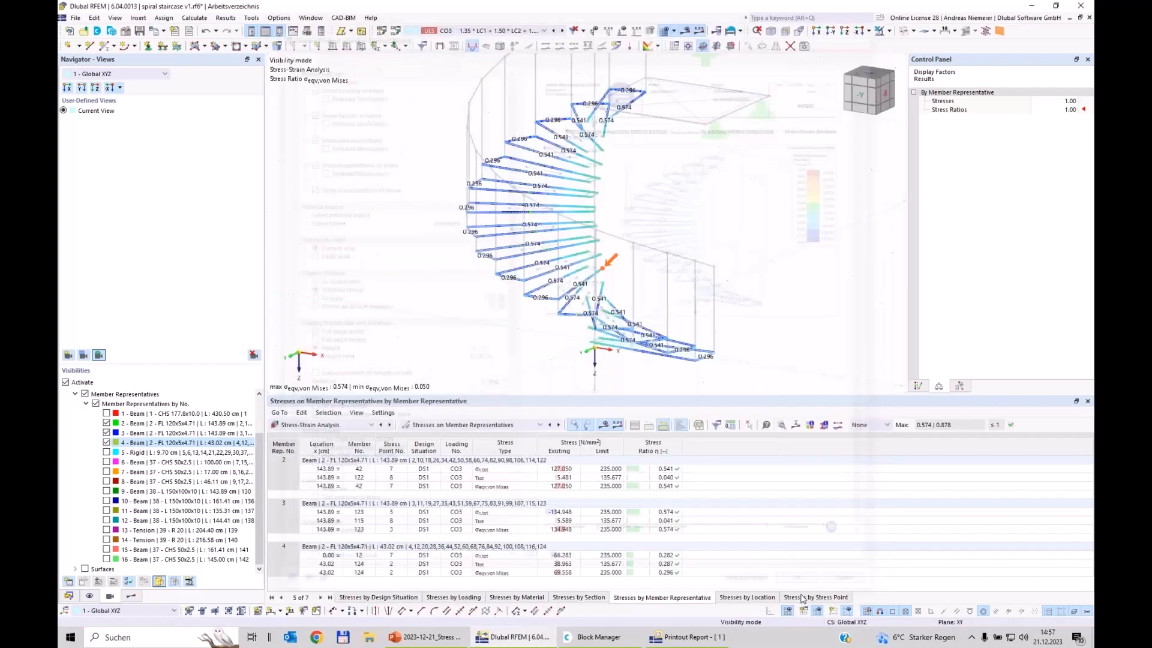
Show only member representative 6, the 100 cm CHS 50x2.5 beam, and hide all other member representatives
{"action": "left_click", "coordinate": [107, 443]}
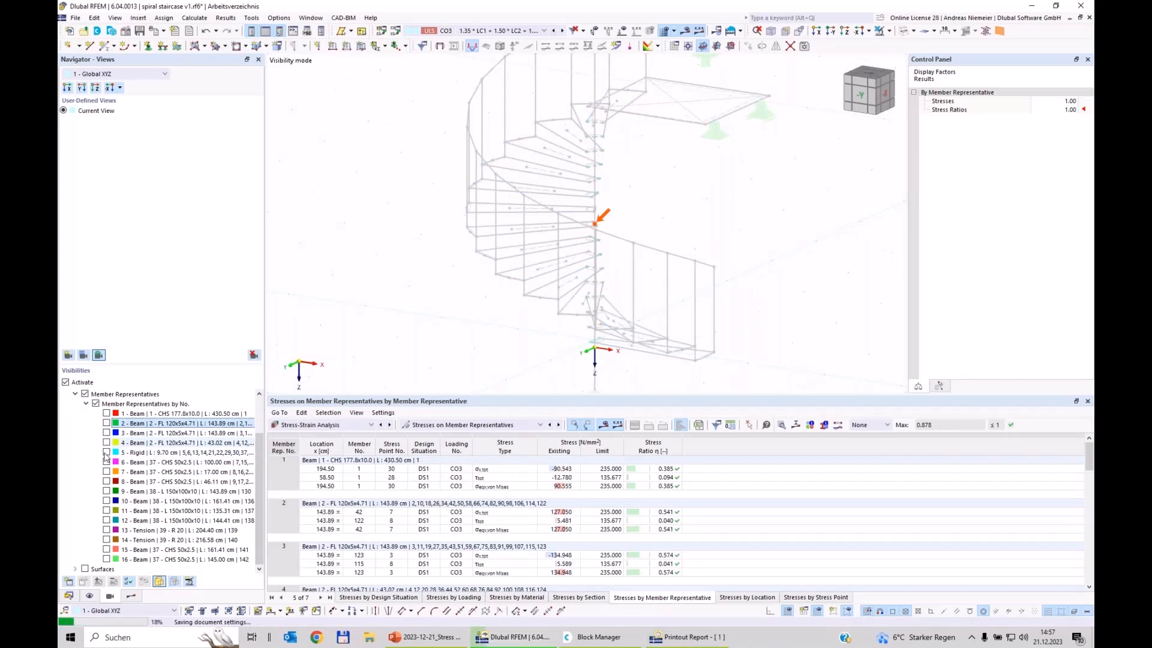
{"action": "left_click", "coordinate": [106, 452]}
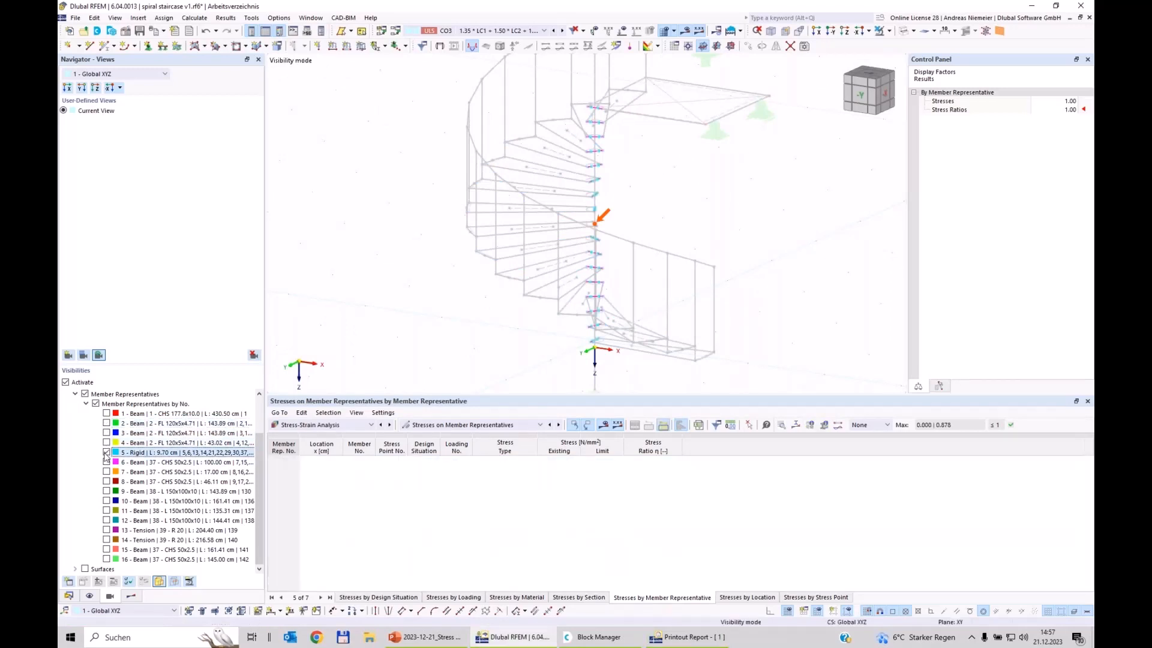
{"action": "left_click", "coordinate": [106, 463]}
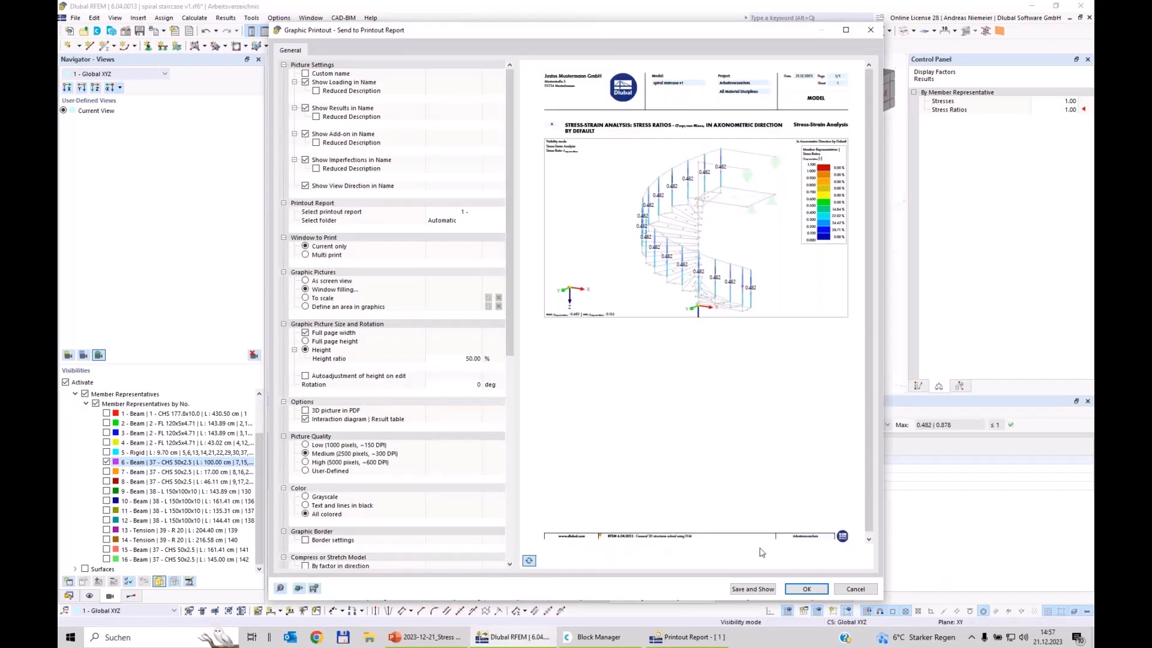
Save the stress ratio graphic of member representative 6 to the printout report and view the report's stress ratio pictures
{"action": "left_click", "coordinate": [753, 589]}
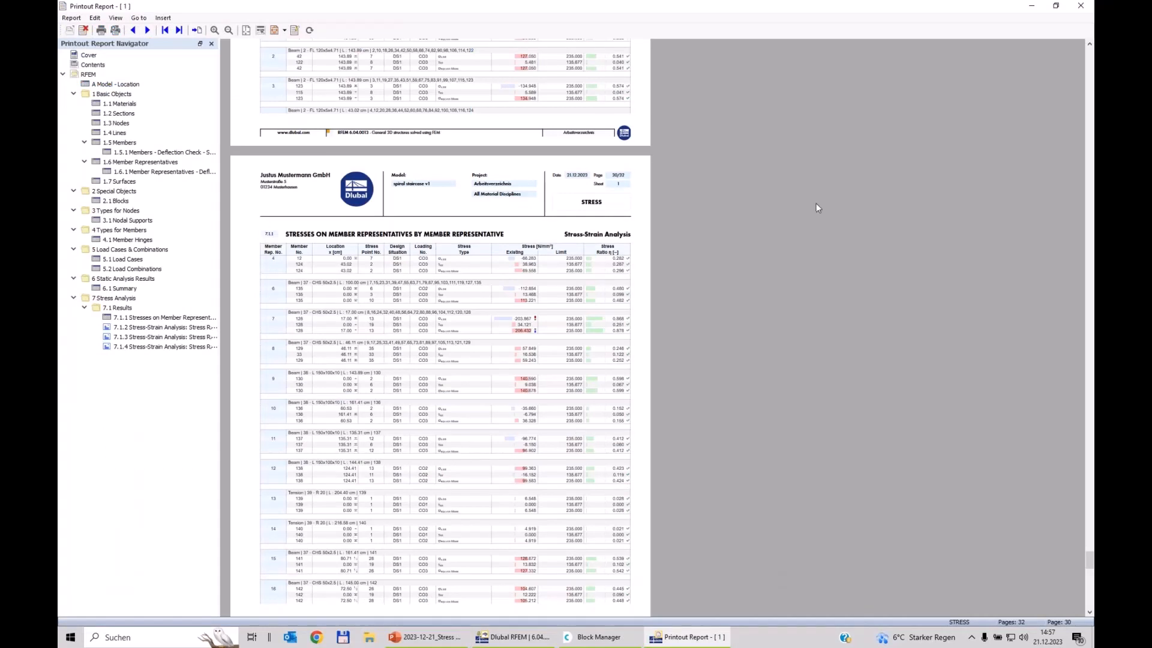
{"action": "left_click", "coordinate": [154, 328]}
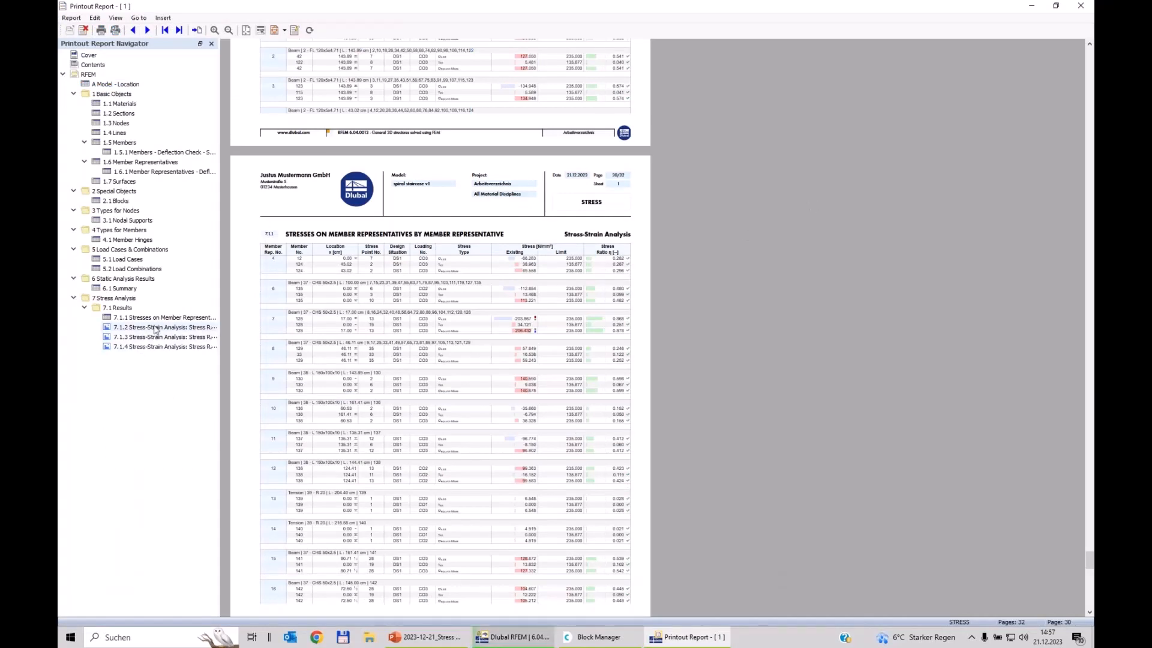
{"action": "scroll", "coordinate": [459, 430], "scroll_direction": "down", "scroll_amount": 3}
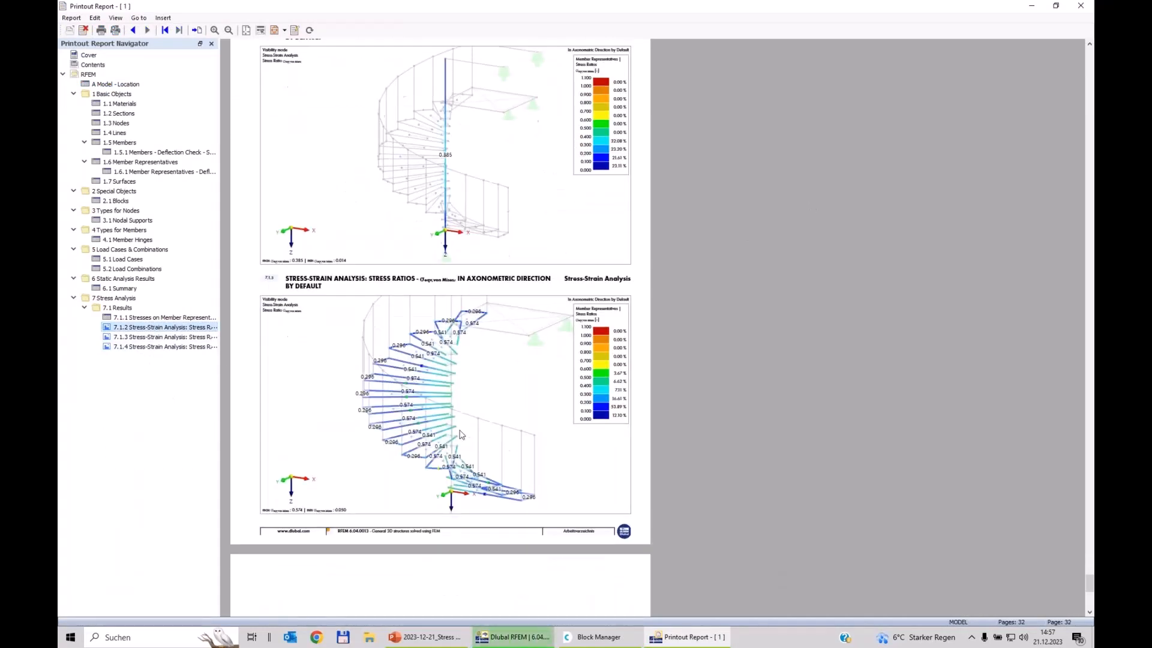
Review the report's member representative stress table and the three stress ratio pictures in the Stress Analysis chapter
{"action": "scroll", "coordinate": [342, 324], "scroll_direction": "up", "scroll_amount": 6}
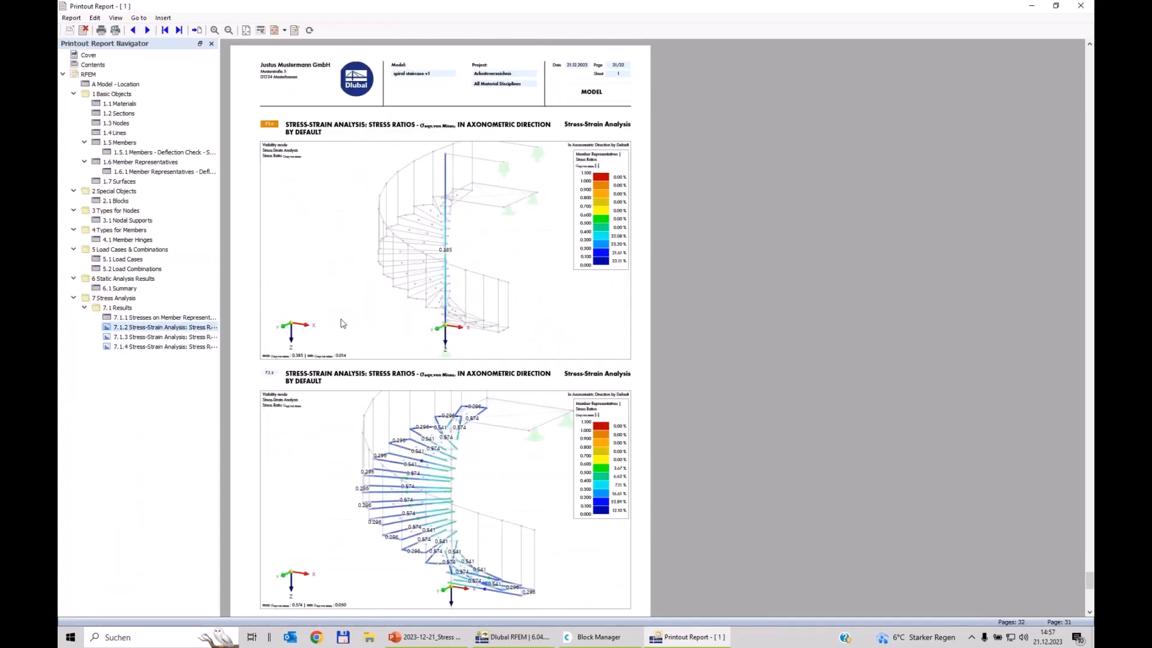
{"action": "left_click", "coordinate": [140, 347]}
{"action": "left_click", "coordinate": [145, 336]}
{"action": "left_click", "coordinate": [146, 327]}
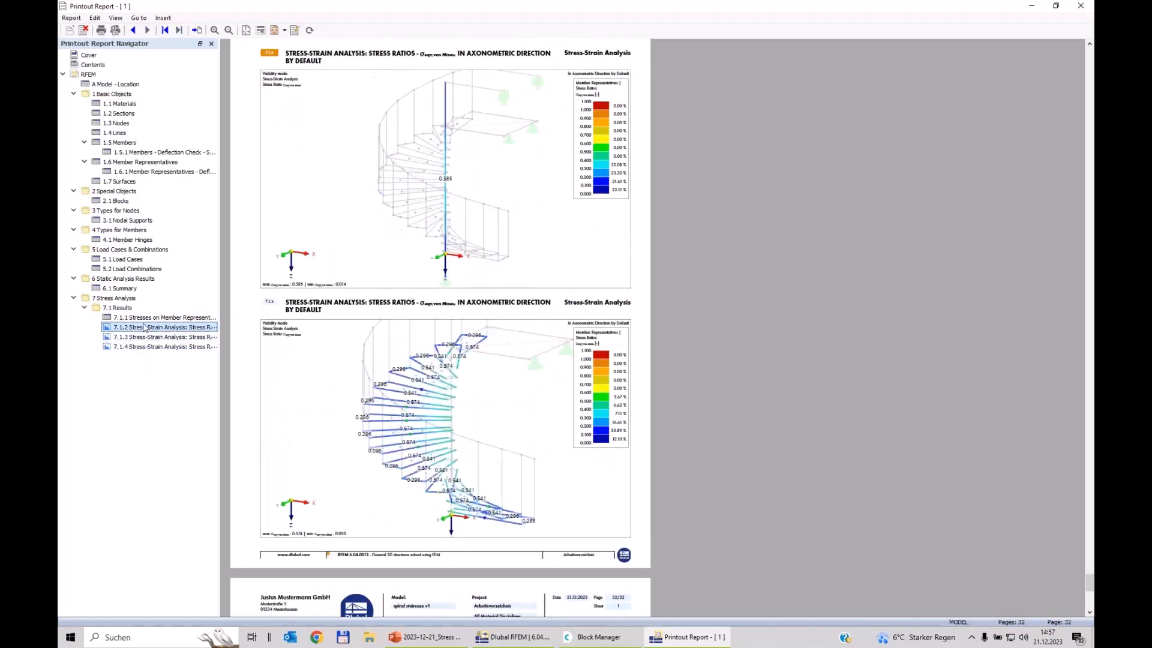
{"action": "left_click", "coordinate": [147, 317]}
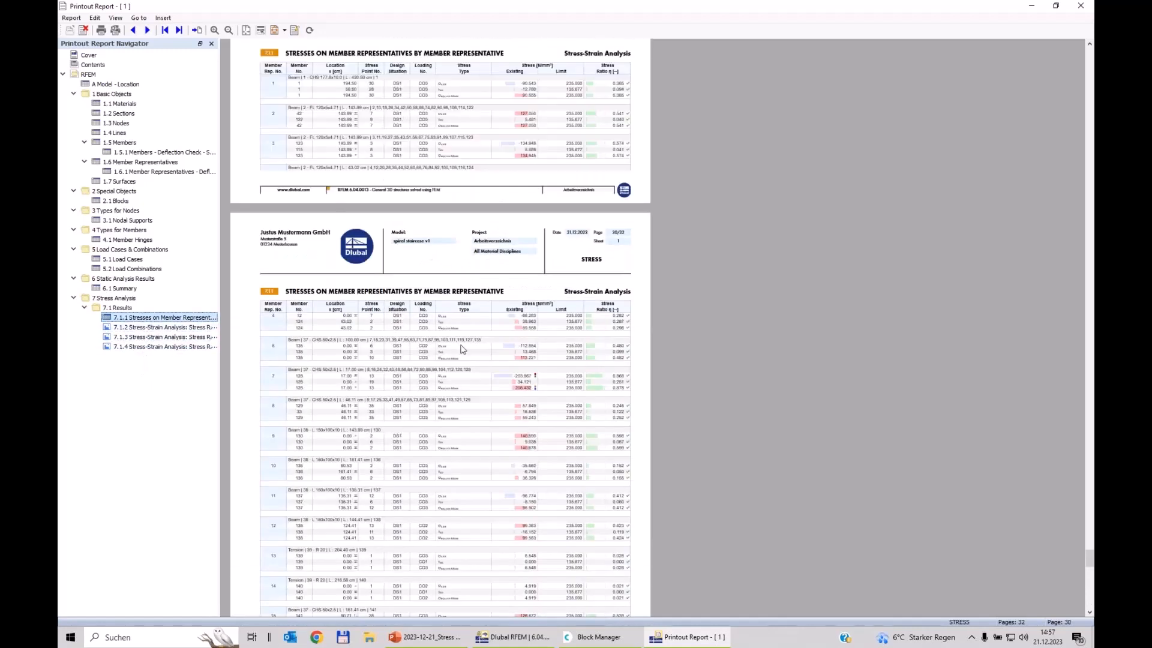
{"action": "left_click", "coordinate": [184, 336]}
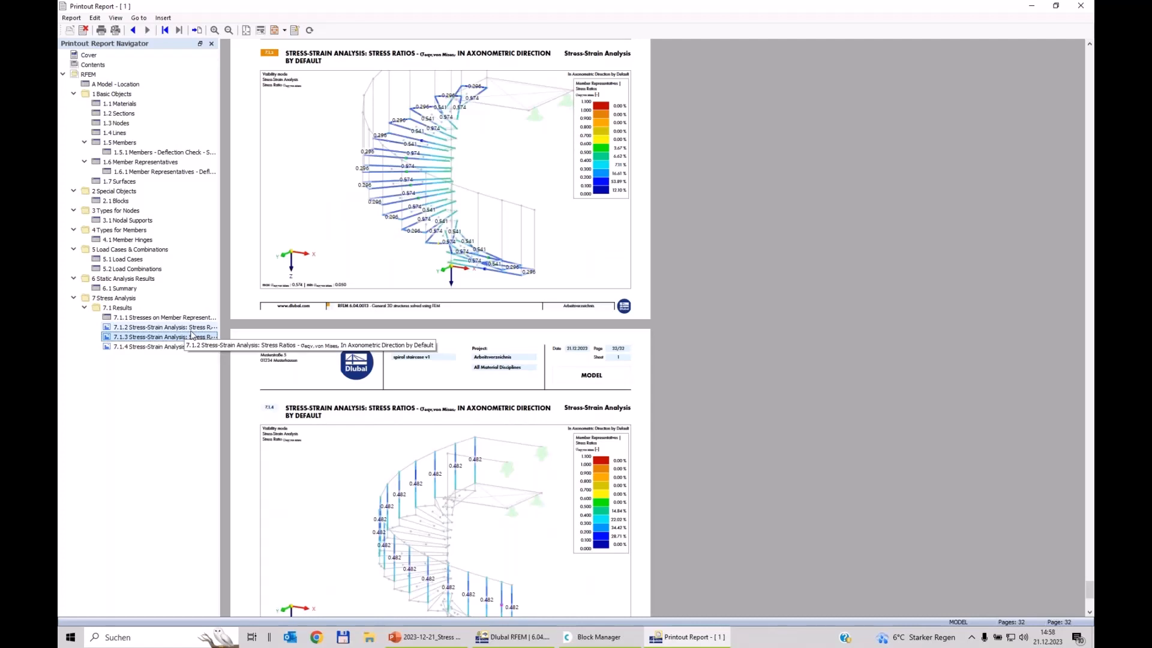
Switch back to RFEM, cancel the visibility mode to show the whole staircase, and close the stress results table
{"action": "left_click", "coordinate": [512, 643]}
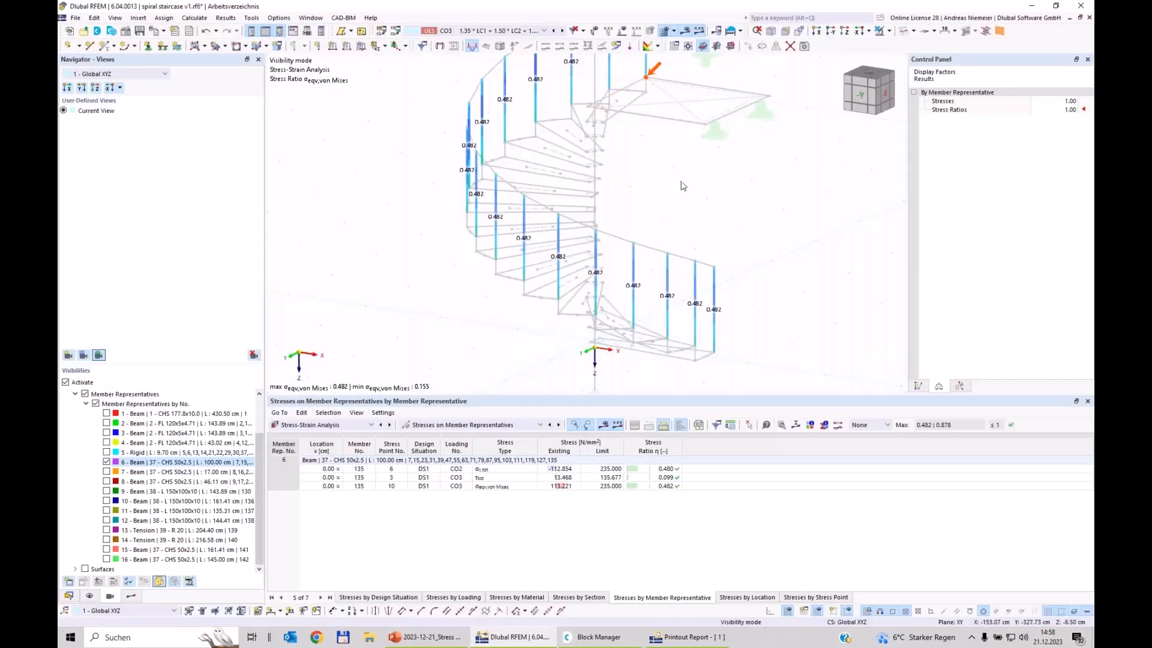
{"action": "left_click", "coordinate": [879, 31]}
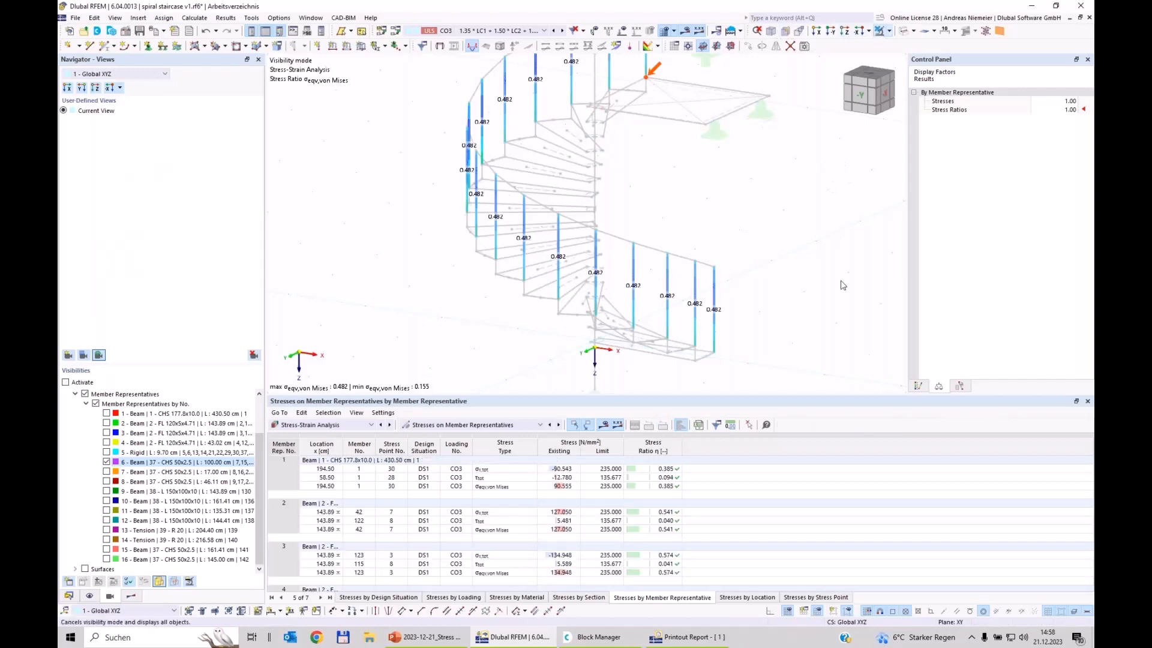
{"action": "scroll", "coordinate": [591, 347], "scroll_direction": "down", "scroll_amount": 1}
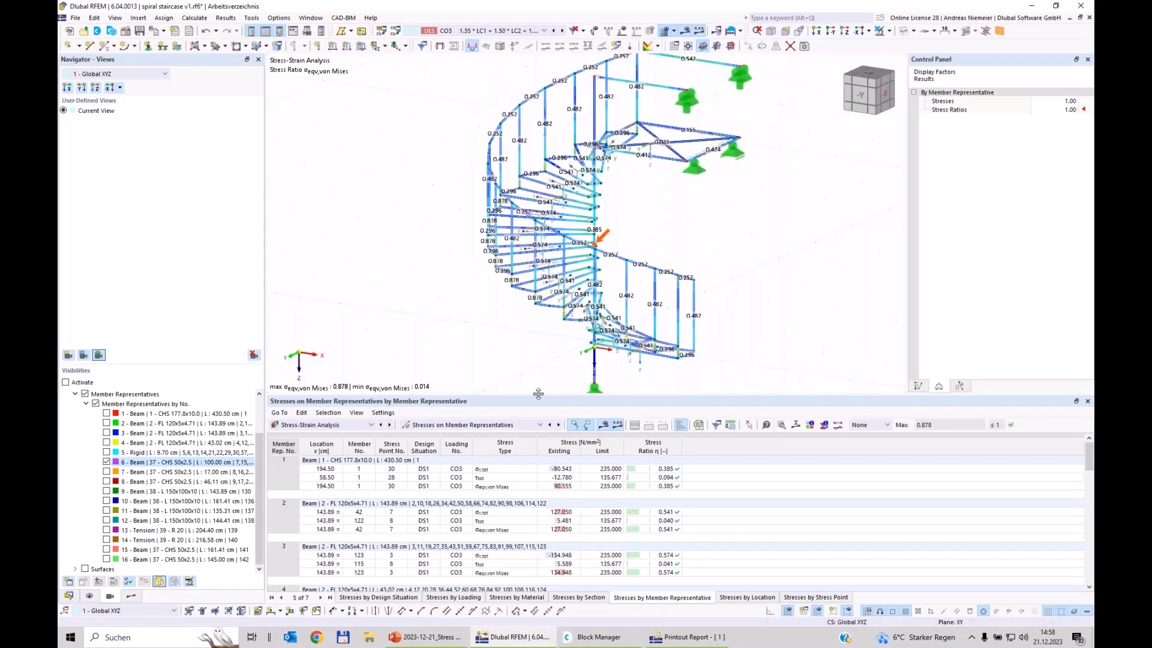
{"action": "left_click", "coordinate": [1087, 401]}
{"action": "middle_click_drag", "start_coordinate": [743, 383], "coordinate": [713, 453], "text": "ctrl"}
{"action": "left_click", "coordinate": [132, 596]}
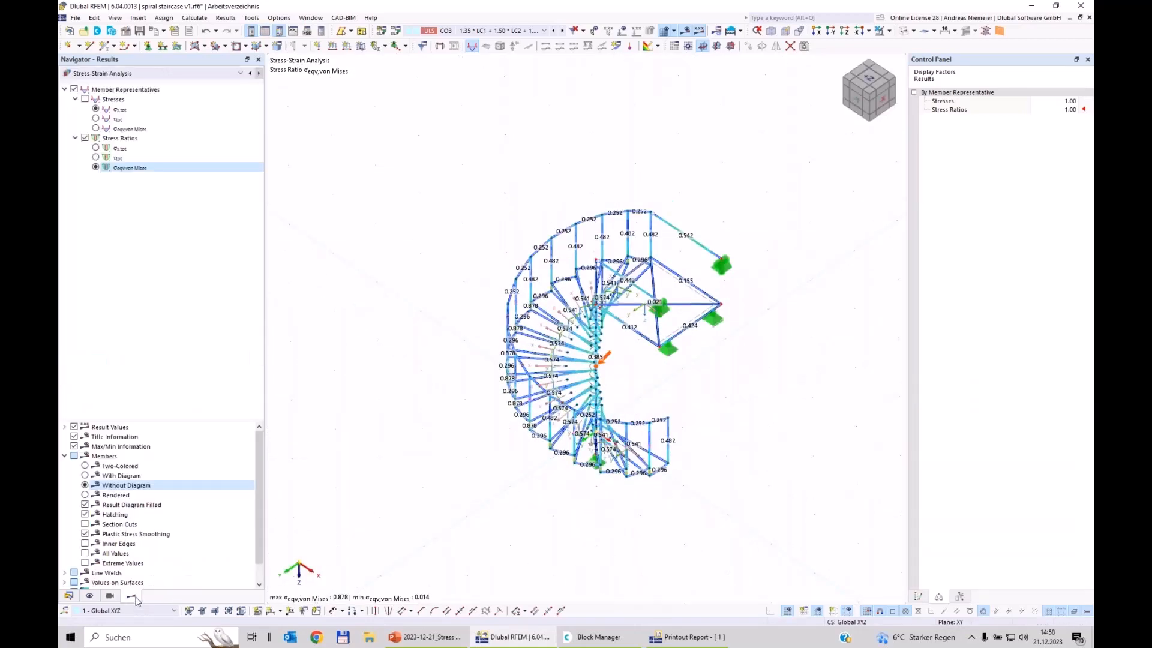
Display the static analysis axial forces N for design situation DS1 as two-colored member diagrams and inspect them around the central column
{"action": "left_click", "coordinate": [493, 30]}
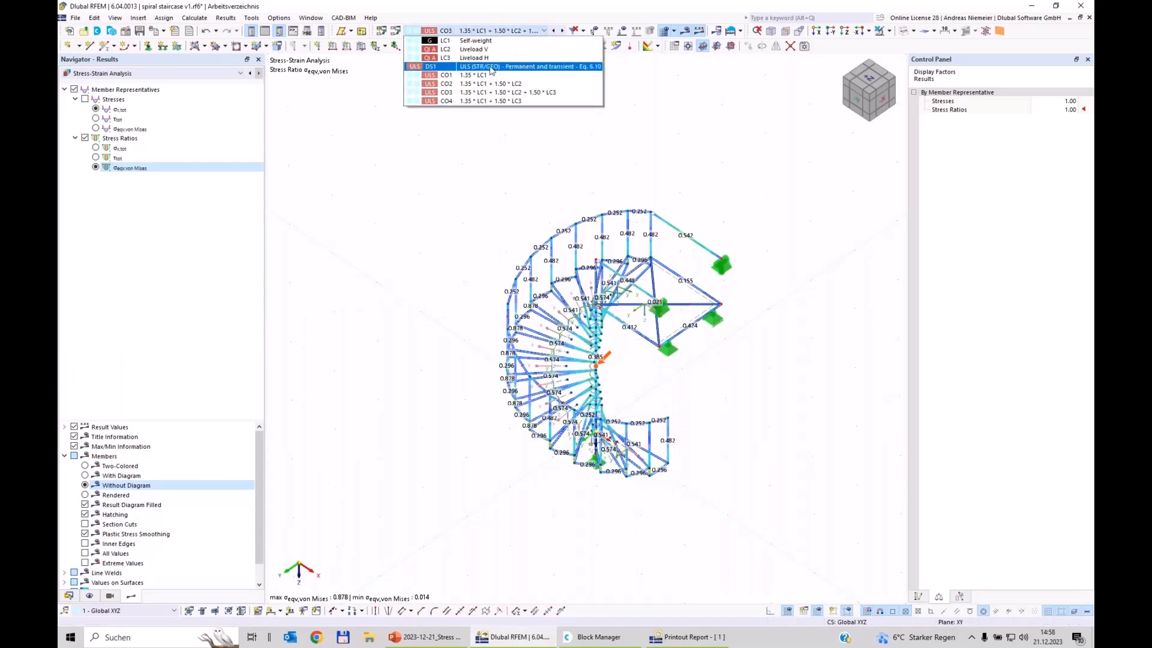
{"action": "left_click", "coordinate": [492, 66]}
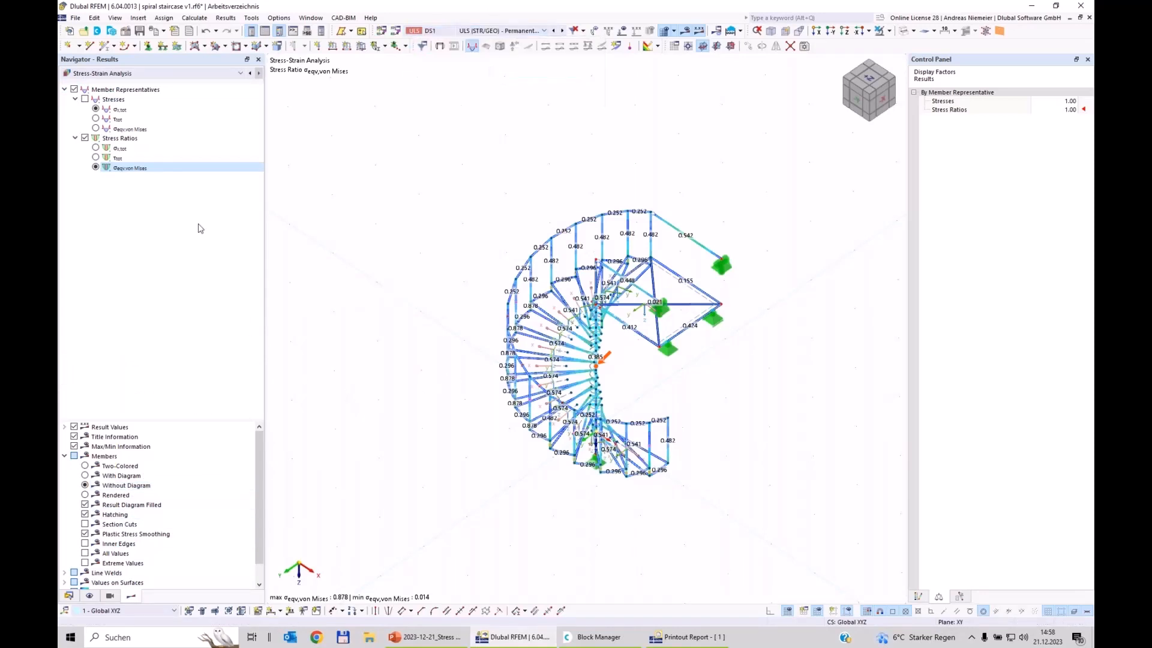
{"action": "left_click", "coordinate": [139, 73]}
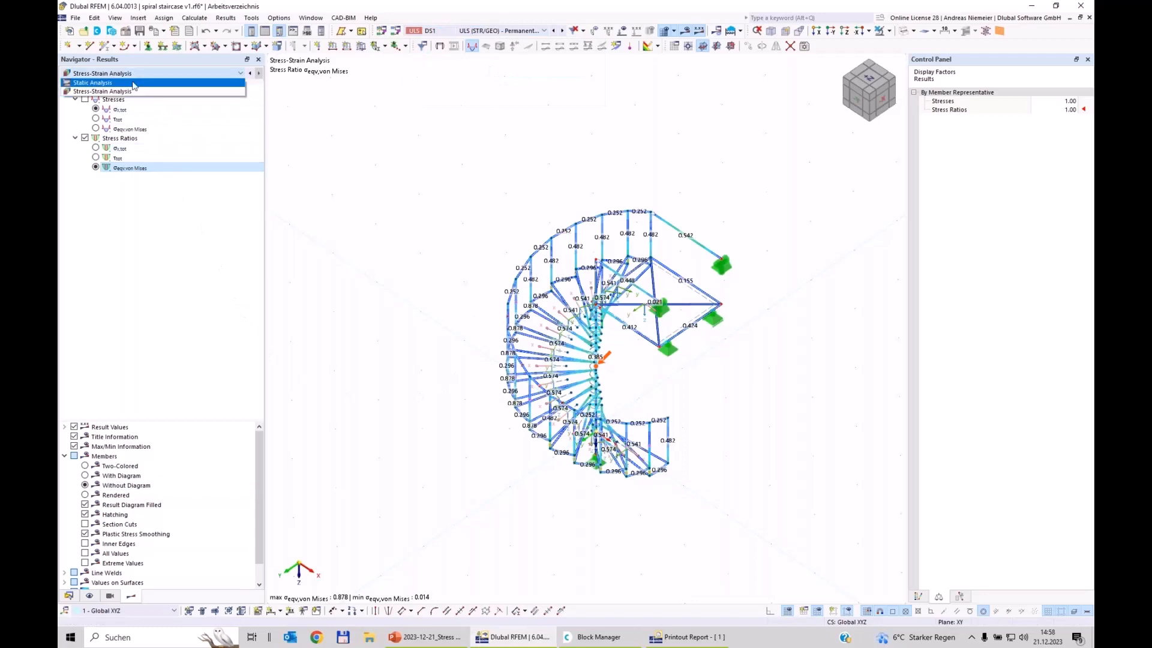
{"action": "left_click", "coordinate": [133, 83]}
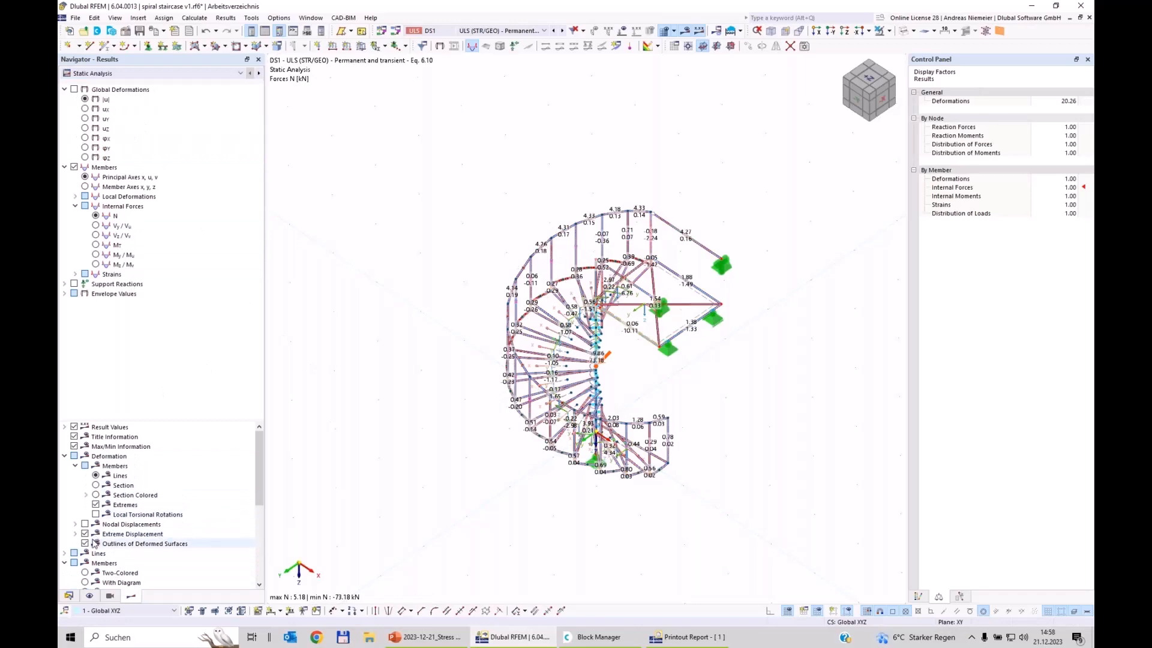
{"action": "scroll", "coordinate": [94, 544], "scroll_direction": "down", "scroll_amount": 3}
{"action": "left_click", "coordinate": [85, 495]}
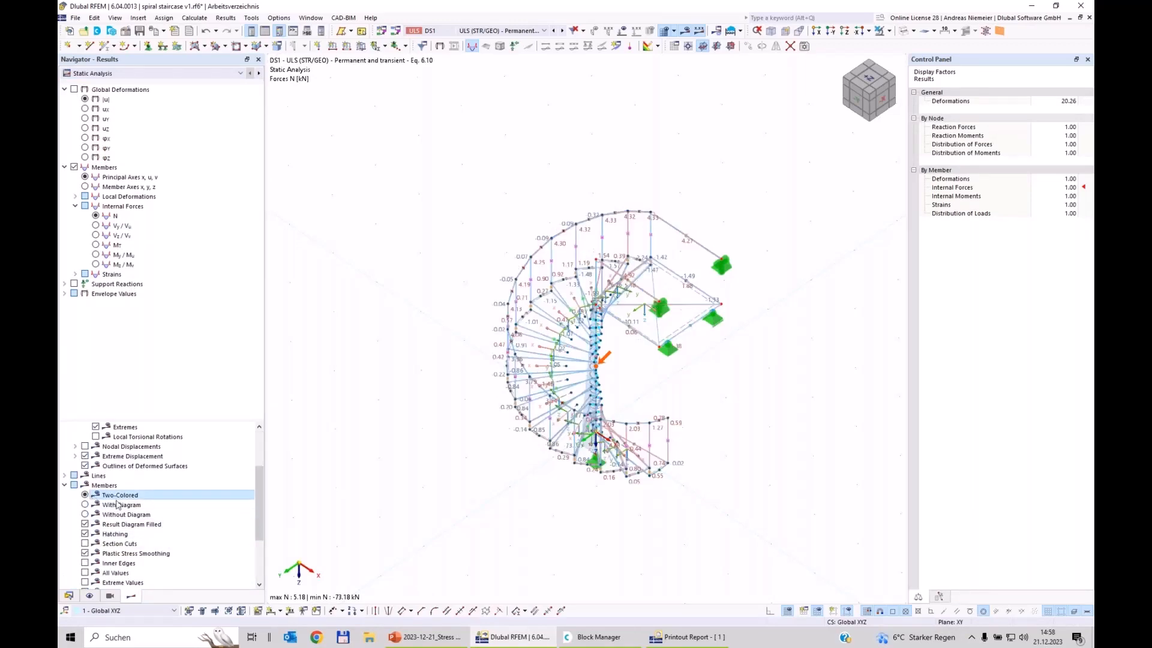
{"action": "middle_click_drag", "start_coordinate": [460, 526], "coordinate": [180, 454], "text": "ctrl"}
{"action": "scroll", "coordinate": [180, 474], "scroll_direction": "down", "scroll_amount": 1}
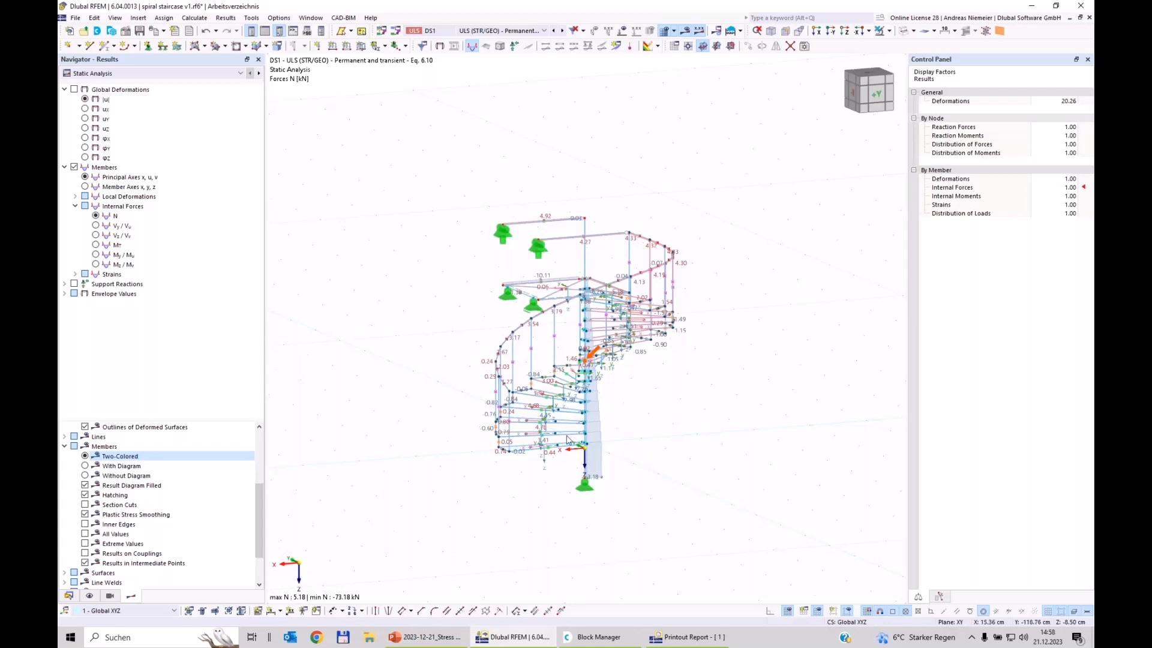
{"action": "scroll", "coordinate": [544, 422], "scroll_direction": "up", "scroll_amount": 2}
{"action": "middle_click_drag", "start_coordinate": [543, 421], "coordinate": [462, 351]}
{"action": "middle_click_drag", "start_coordinate": [462, 352], "coordinate": [525, 337], "text": "ctrl"}
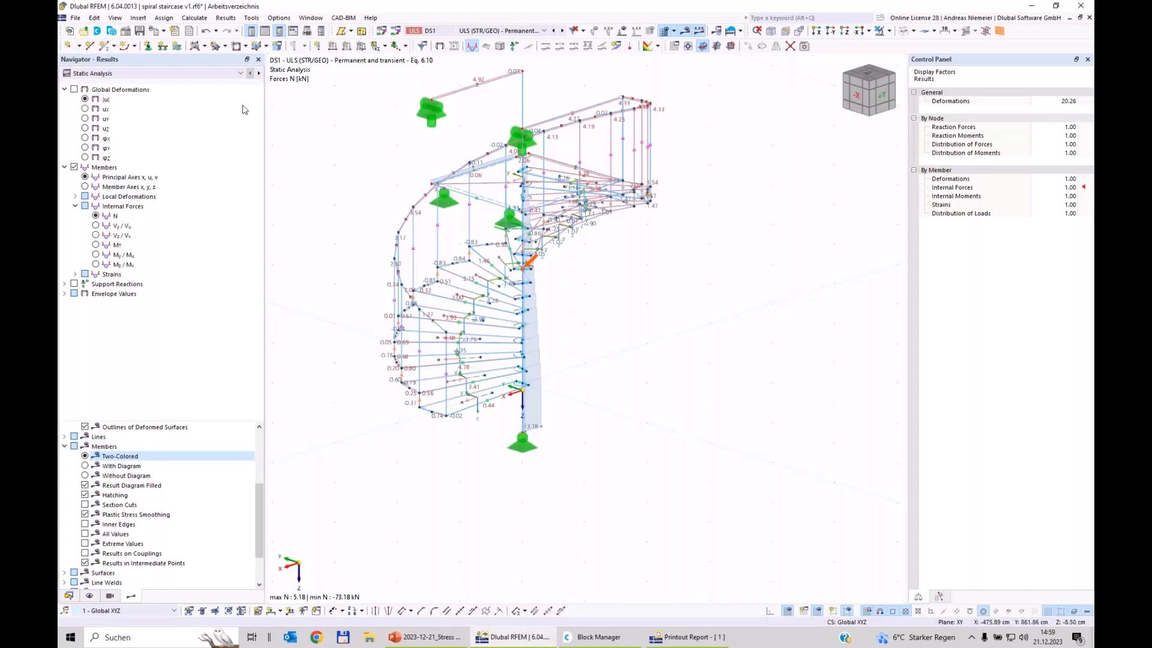
Activate the Steel Design add-on in the model's base data
{"action": "left_click", "coordinate": [126, 33]}
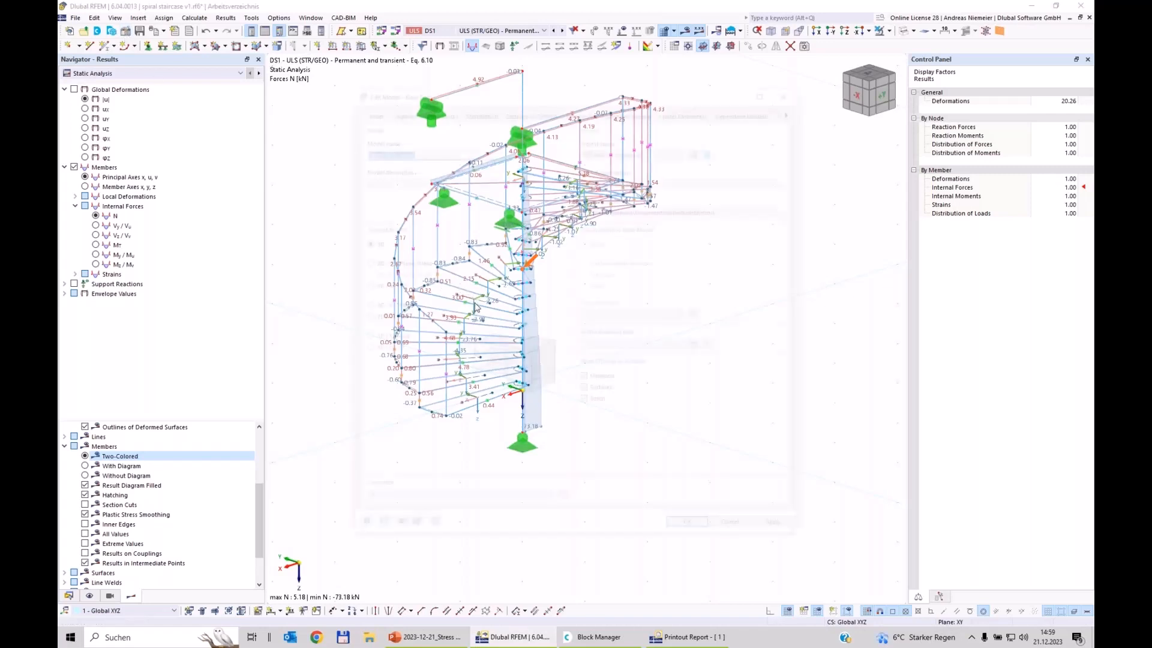
{"action": "left_click", "coordinate": [401, 108]}
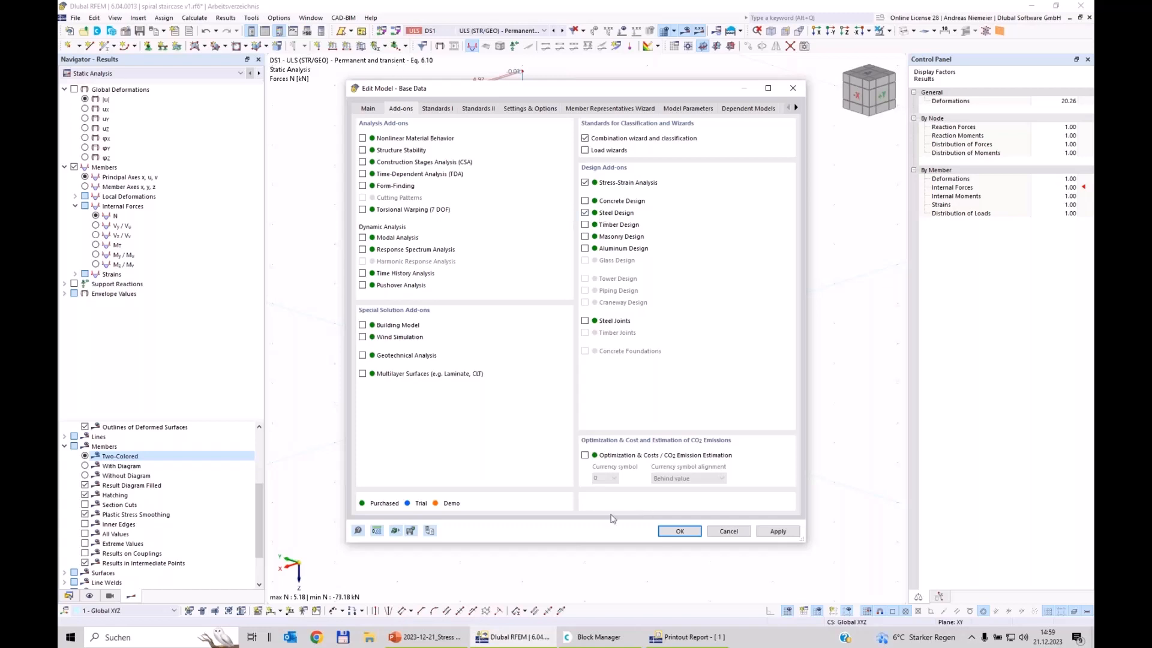
{"action": "left_click", "coordinate": [696, 534]}
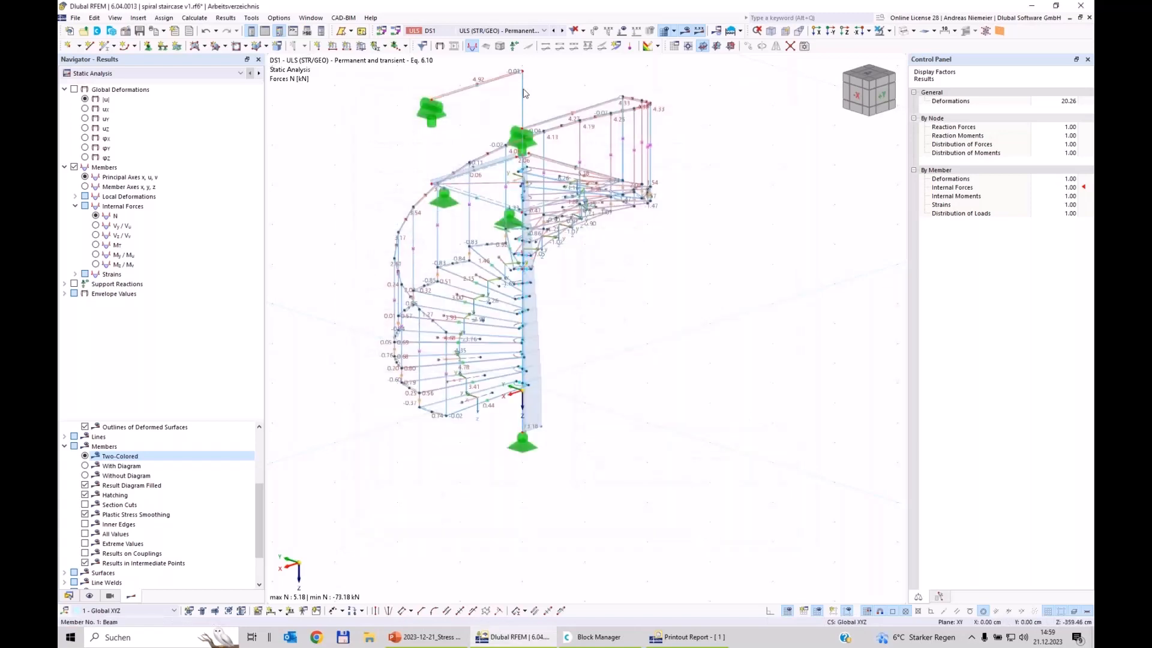
Check the node type options of node 179 where the landing meets the central column, and clear the calculated results
{"action": "middle_click_drag", "start_coordinate": [372, 198], "coordinate": [644, 209], "text": "ctrl"}
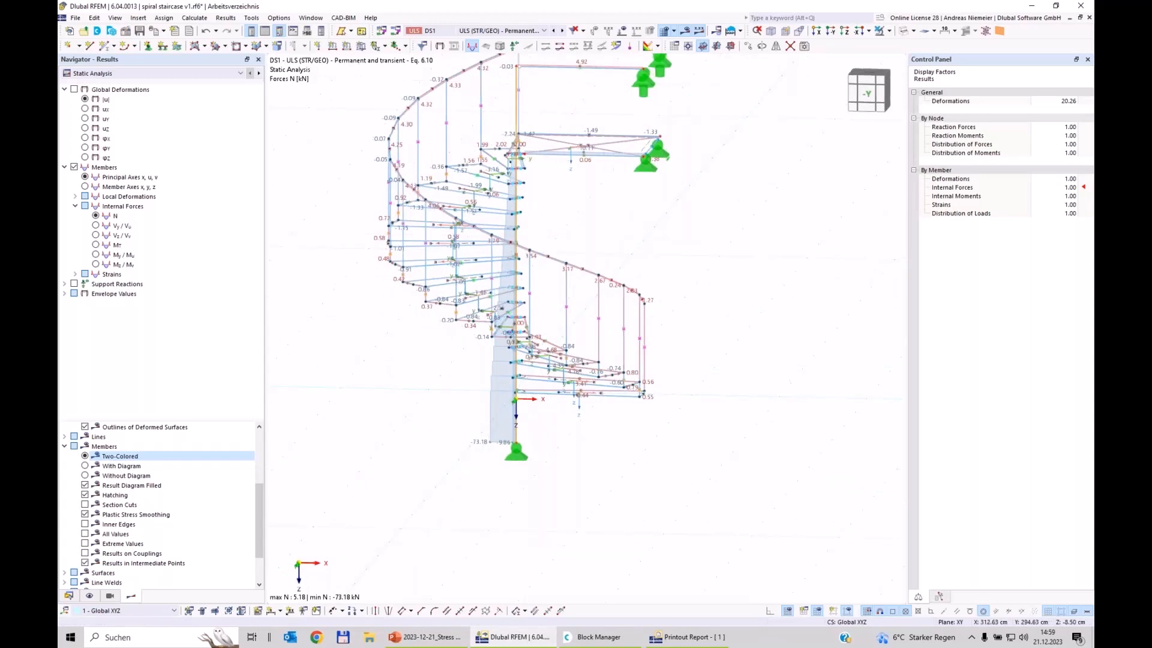
{"action": "middle_click_drag", "start_coordinate": [757, 443], "coordinate": [771, 412], "text": "ctrl"}
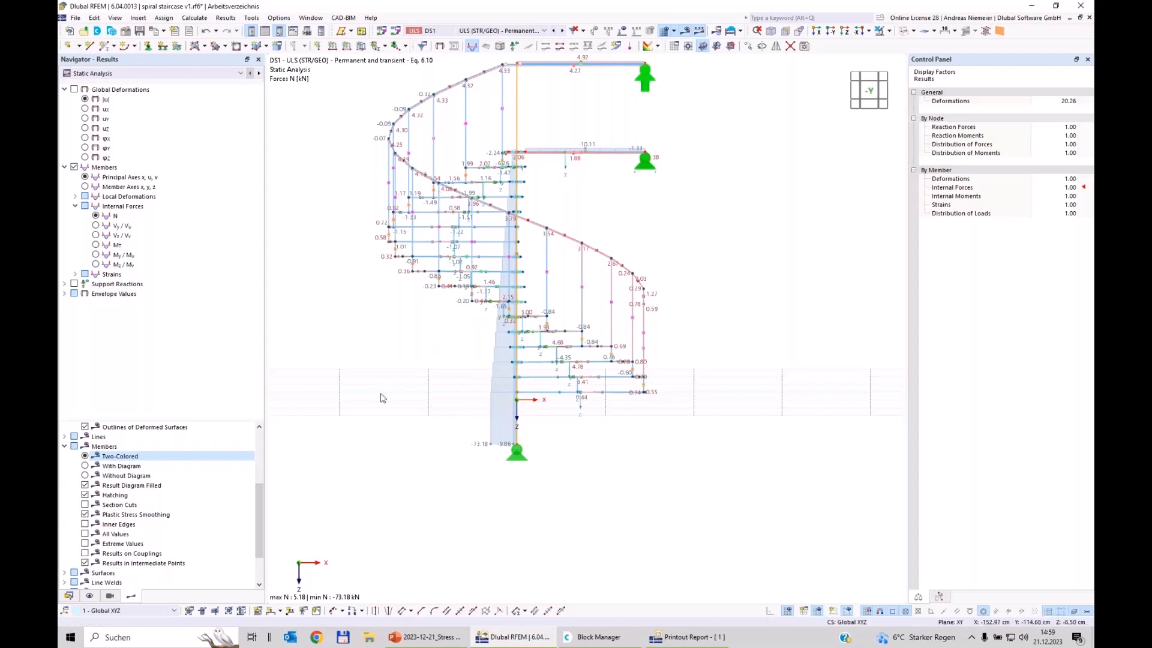
{"action": "middle_click_drag", "start_coordinate": [571, 208], "coordinate": [542, 179], "text": "ctrl"}
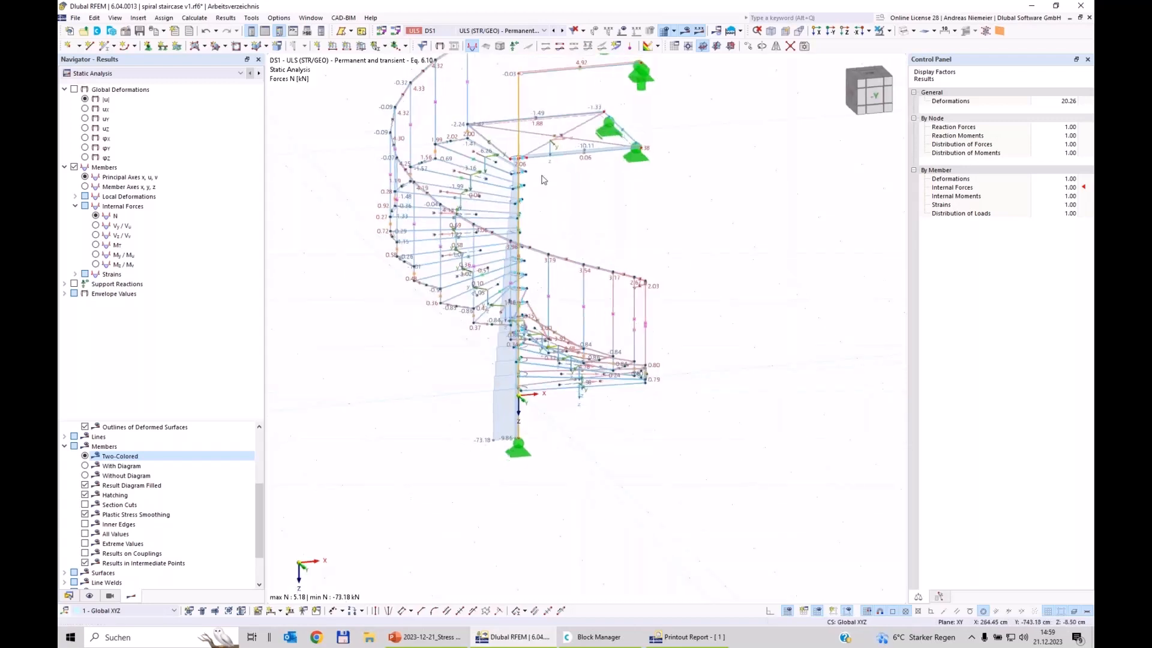
{"action": "scroll", "coordinate": [522, 168], "scroll_direction": "up", "scroll_amount": 4}
{"action": "scroll", "coordinate": [513, 162], "scroll_direction": "up", "scroll_amount": 3}
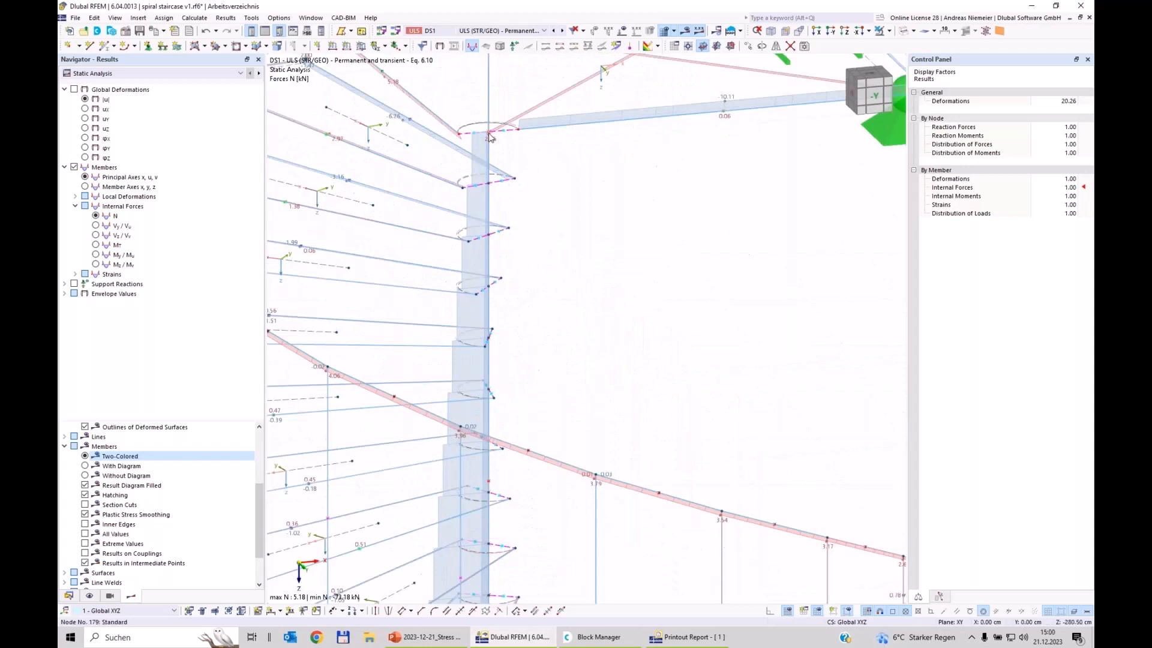
{"action": "double_click", "coordinate": [371, 318]}
{"action": "left_click", "coordinate": [336, 205]}
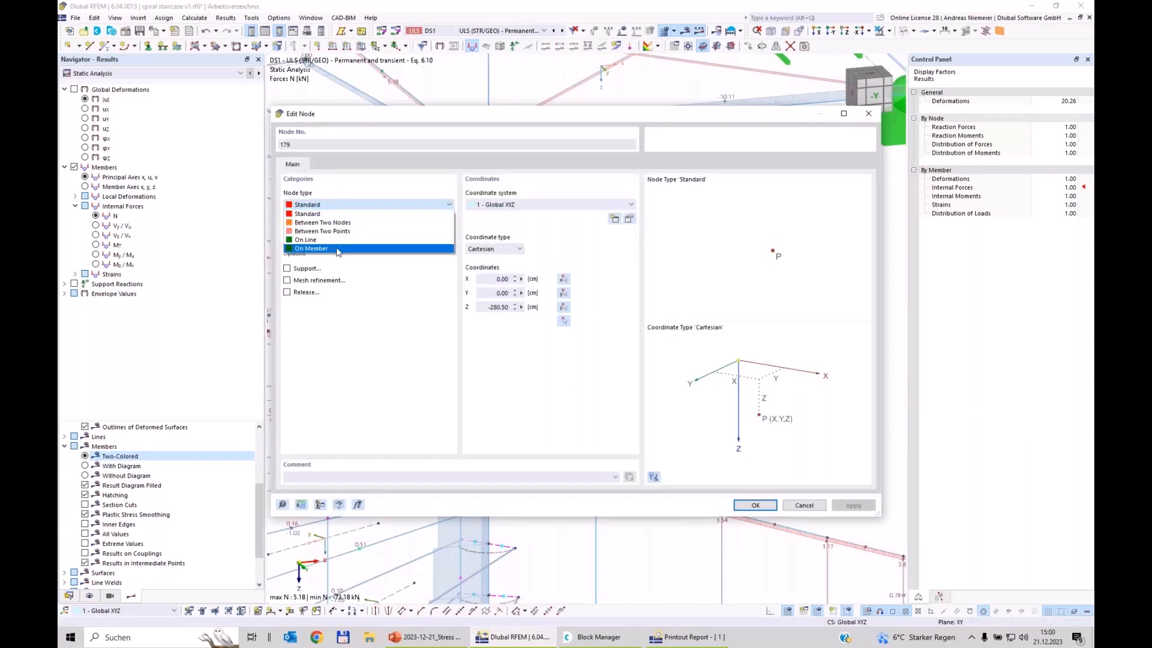
{"action": "left_click", "coordinate": [331, 249]}
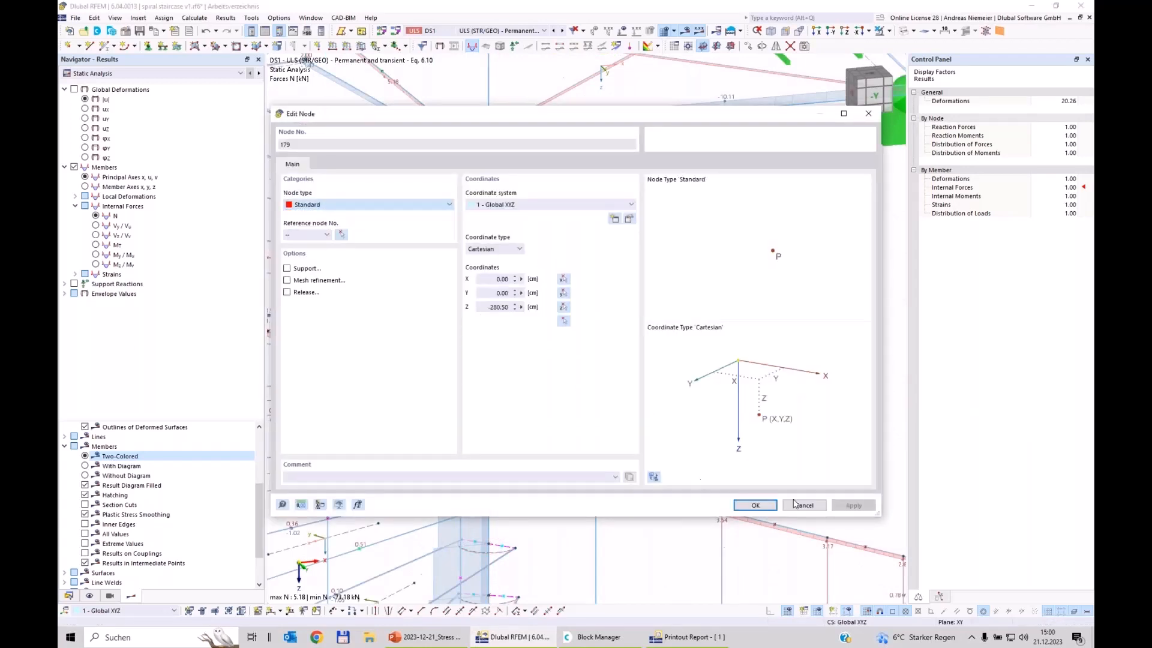
{"action": "left_click", "coordinate": [756, 505]}
{"action": "left_click", "coordinate": [624, 360]}
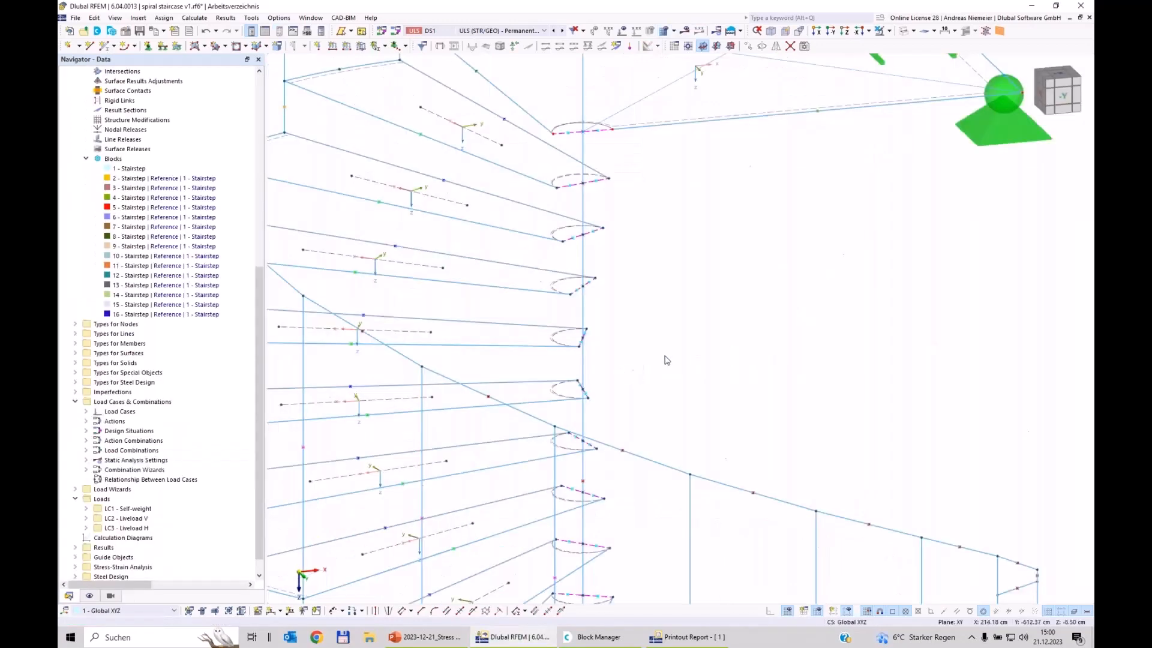
Create new steel design effective lengths for central column member 1 and add node 179 as an intermediate node
{"action": "scroll", "coordinate": [666, 360], "scroll_direction": "down", "scroll_amount": 3}
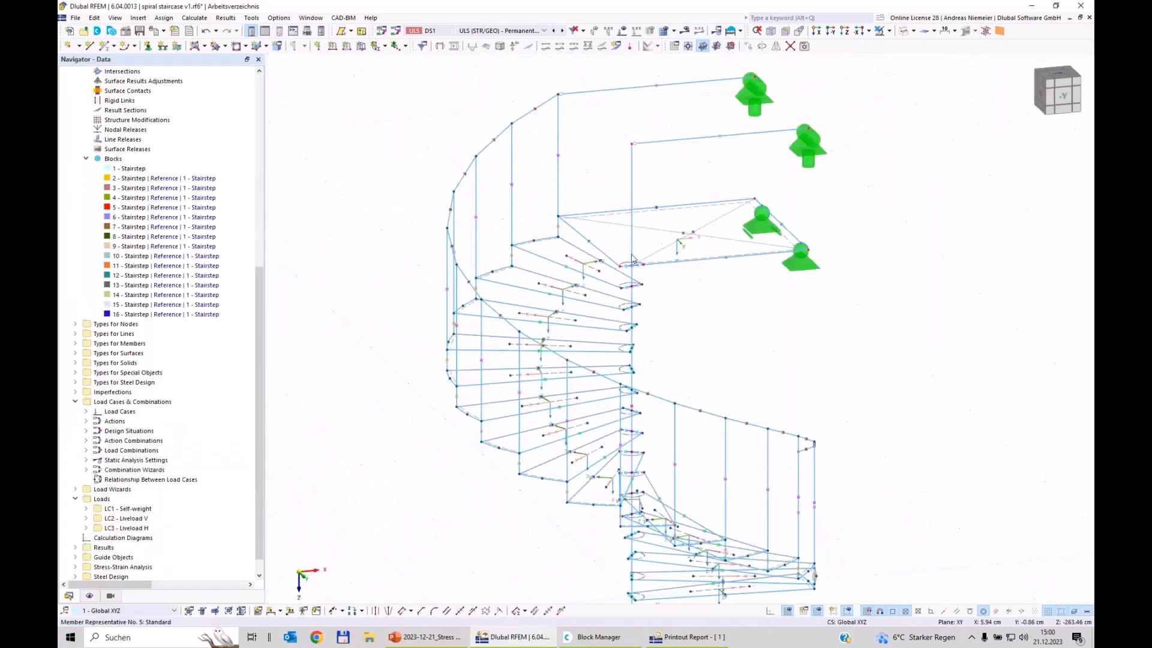
{"action": "double_click", "coordinate": [740, 415]}
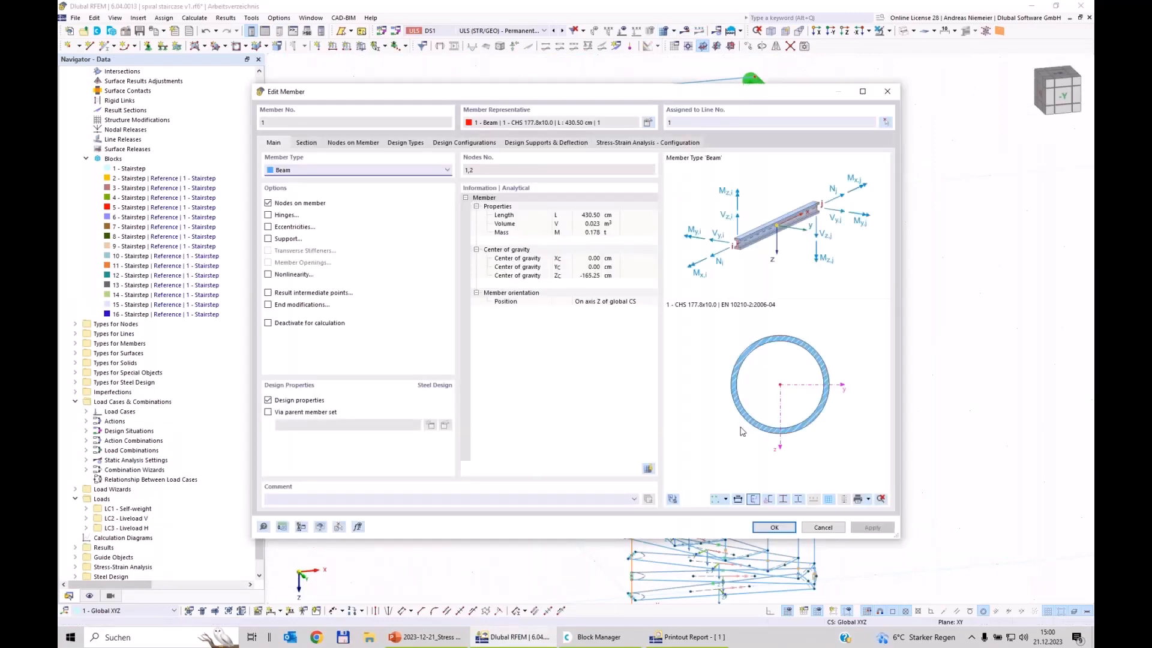
{"action": "left_click", "coordinate": [408, 144]}
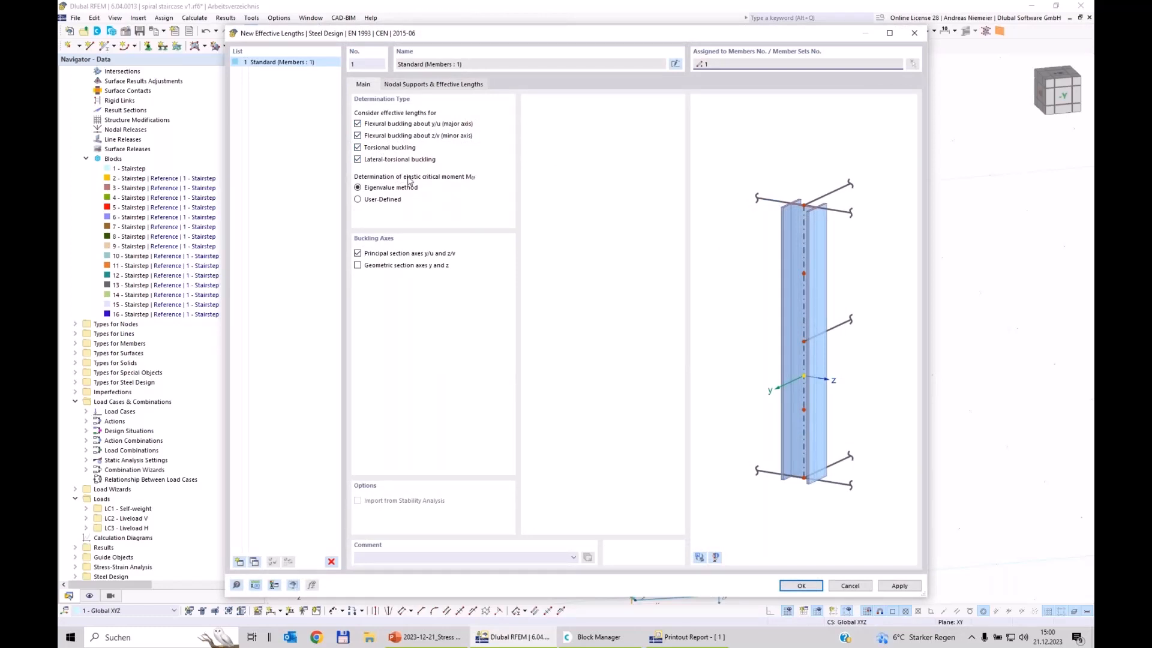
{"action": "left_click", "coordinate": [420, 85]}
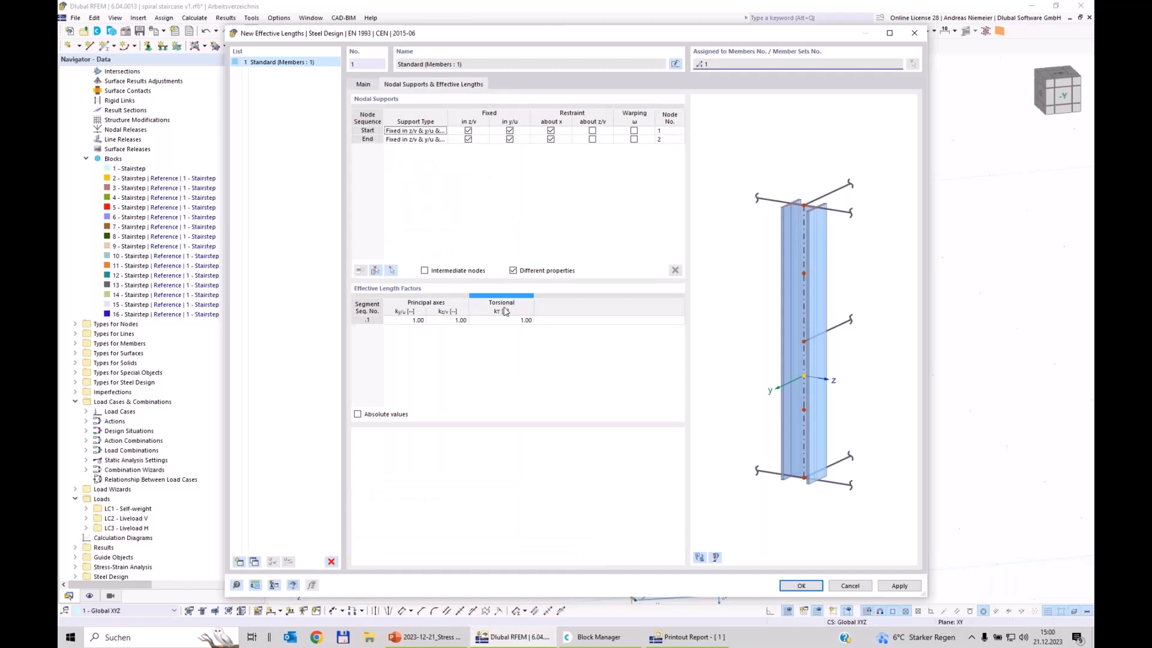
{"action": "left_click", "coordinate": [390, 271]}
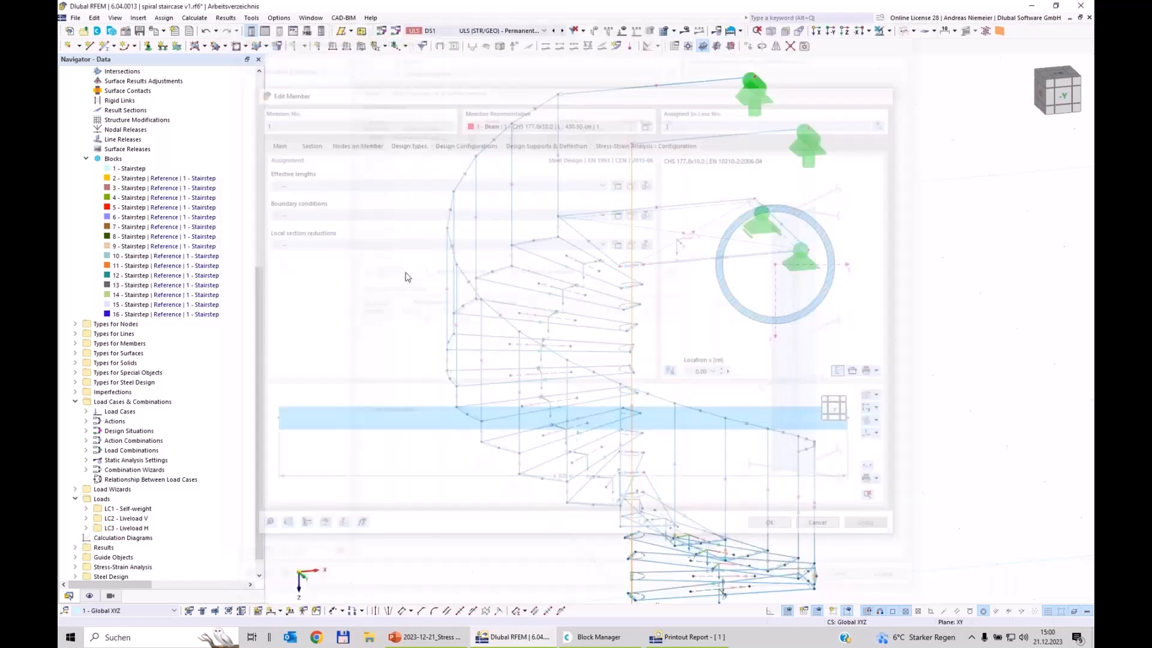
{"action": "left_click", "coordinate": [632, 203]}
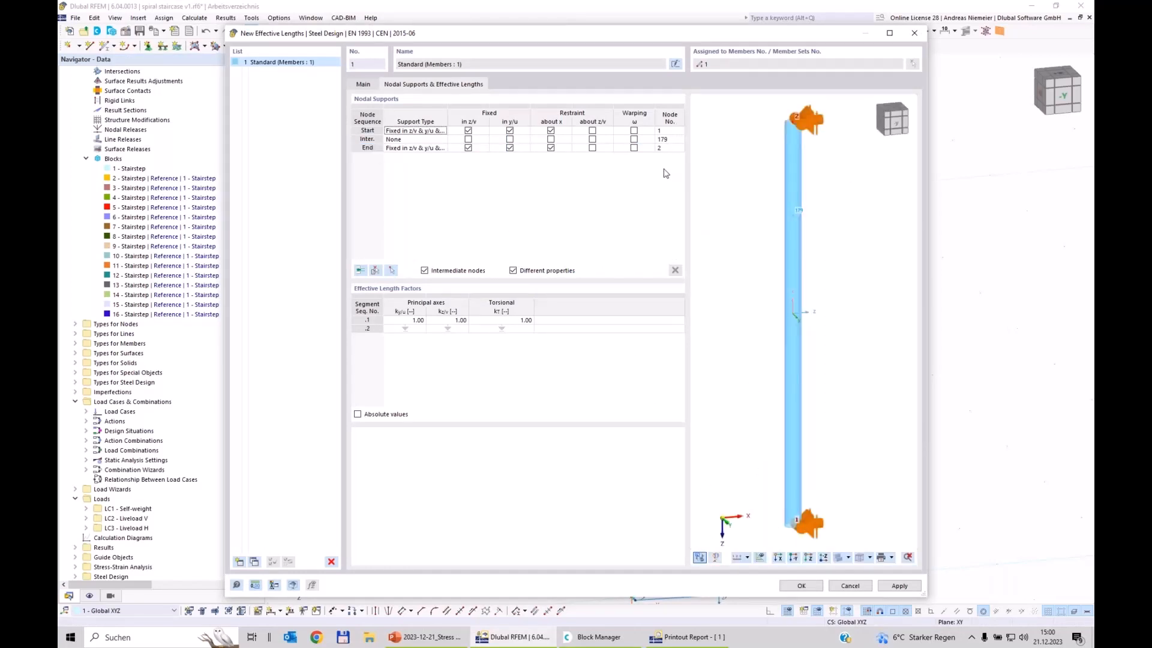
Fix intermediate node 179 in z/v and y/u, remove all supports at end node 2, and accept the effective lengths
{"action": "left_click", "coordinate": [468, 139]}
{"action": "left_click", "coordinate": [509, 140]}
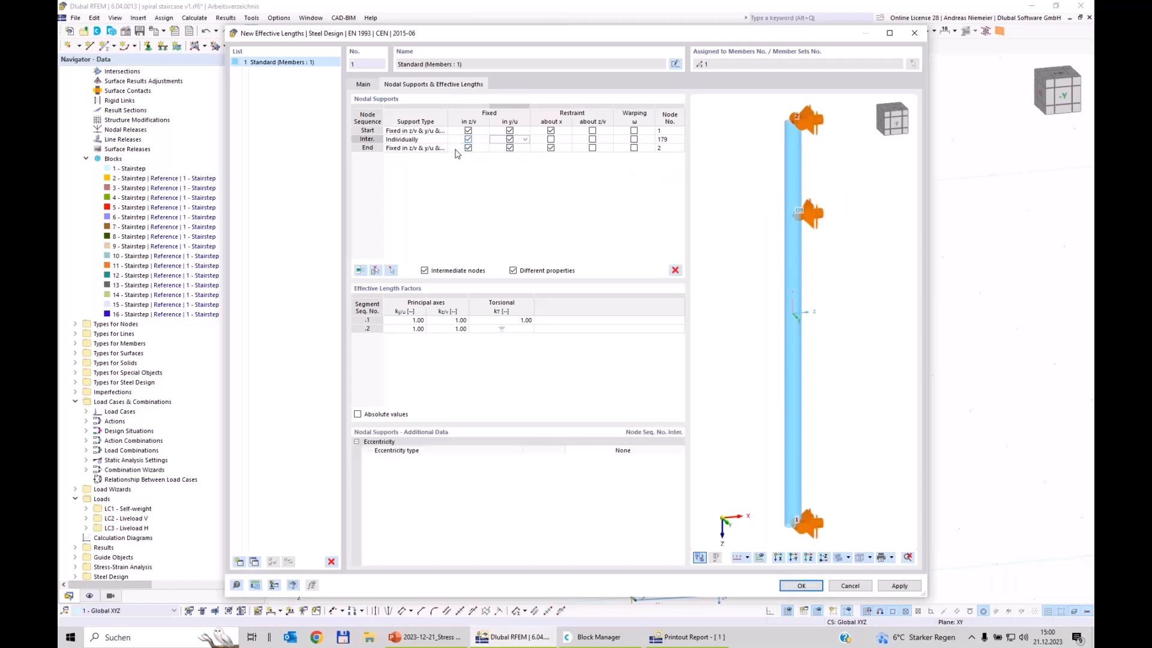
{"action": "left_click", "coordinate": [487, 150]}
{"action": "left_click", "coordinate": [468, 148]}
{"action": "left_click", "coordinate": [510, 147]}
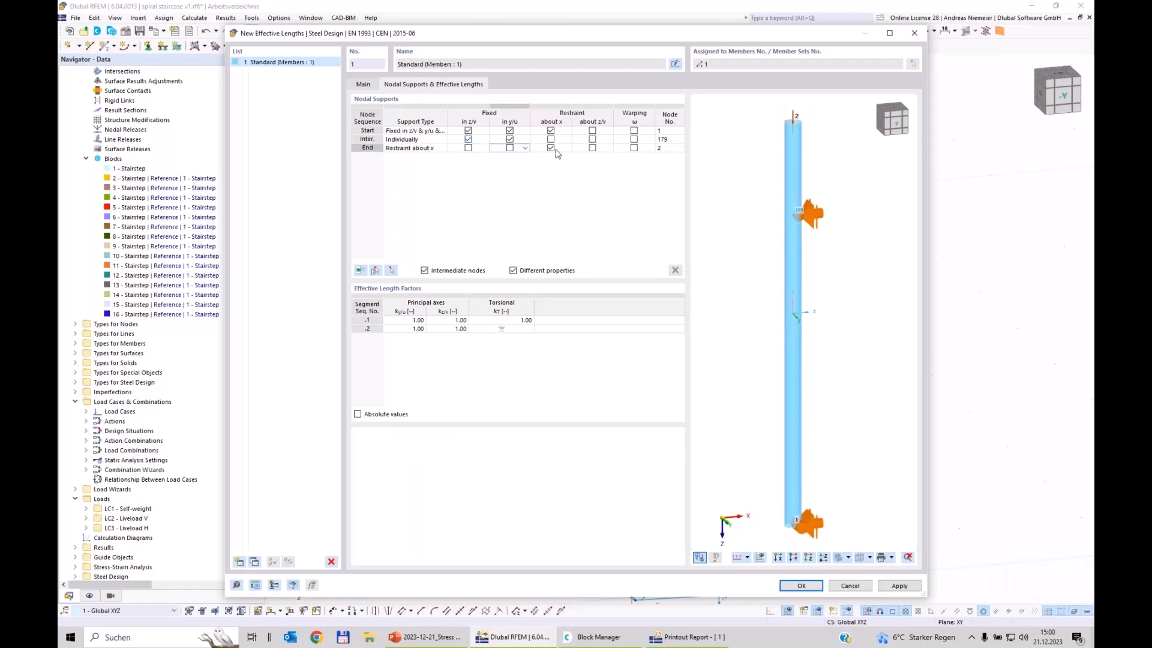
{"action": "left_click", "coordinate": [551, 147]}
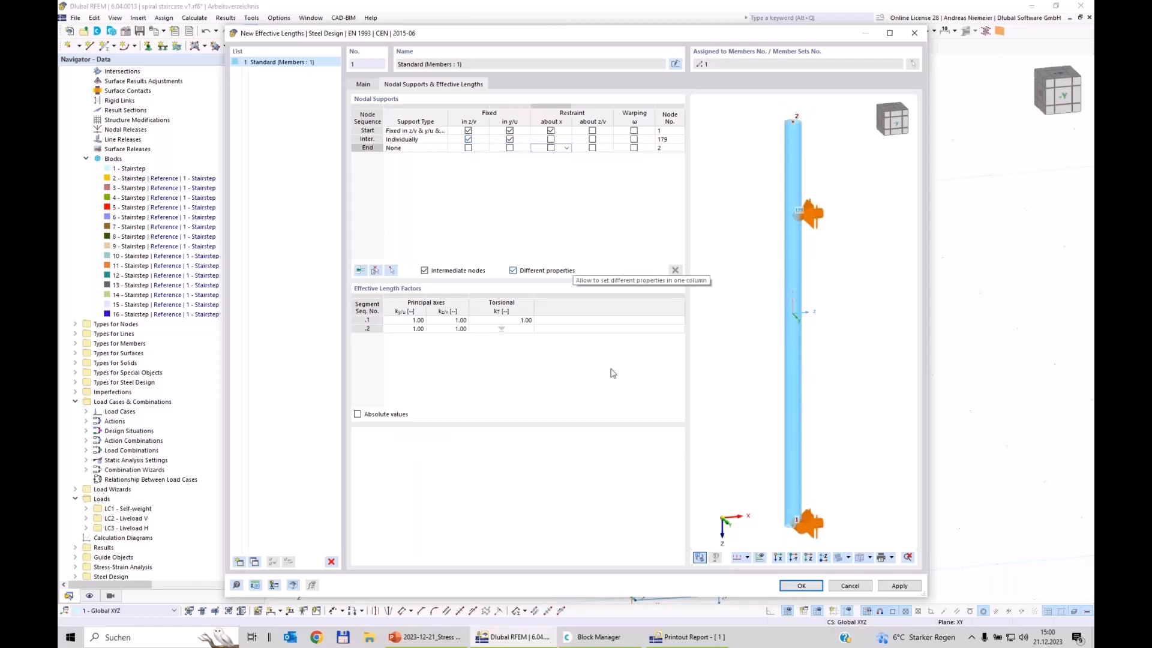
{"action": "left_click", "coordinate": [795, 580]}
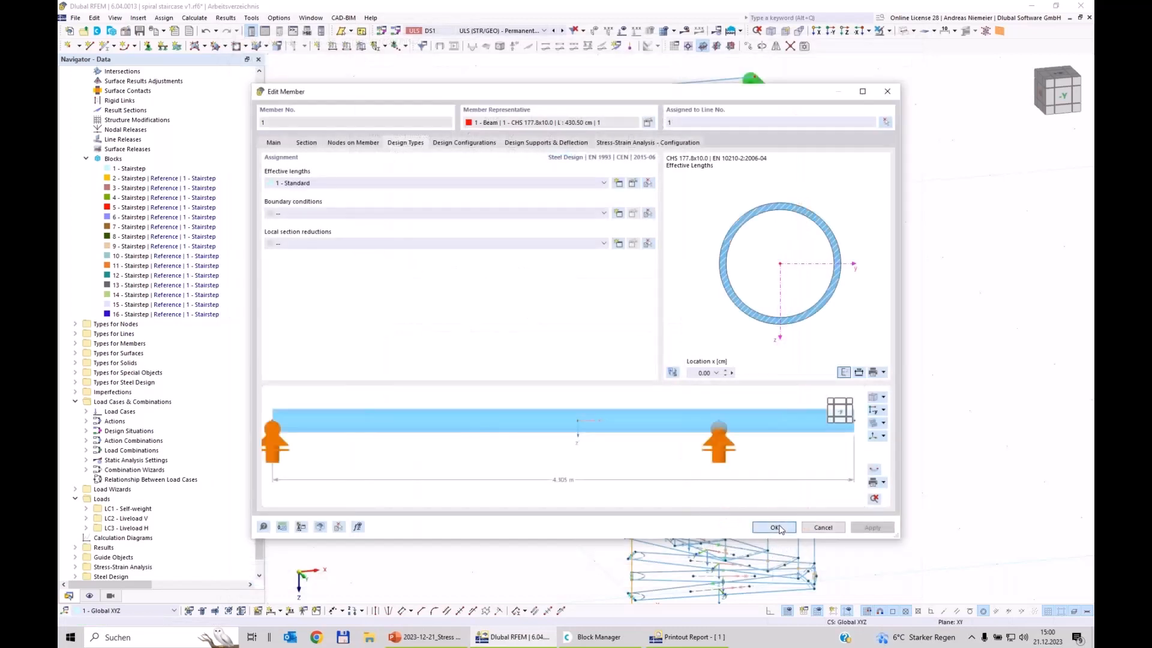
Accept the central column's member settings, and turn off designing all members and member representatives in the Steel Design input data
{"action": "left_click", "coordinate": [776, 527]}
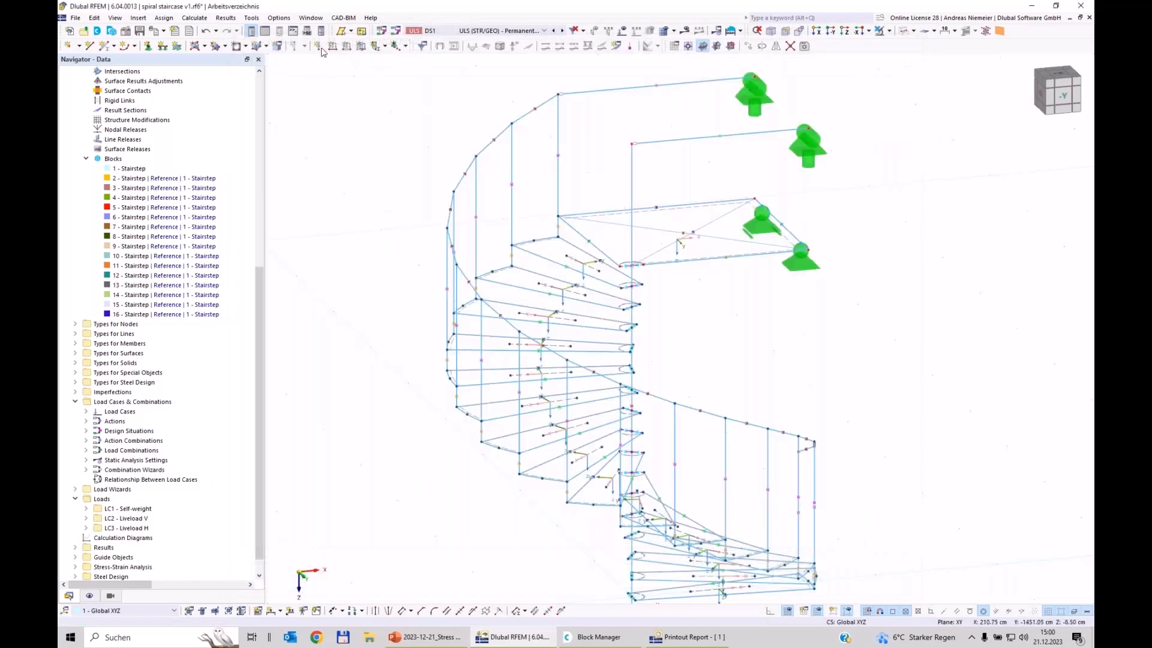
{"action": "left_click", "coordinate": [264, 31]}
{"action": "left_click", "coordinate": [321, 424]}
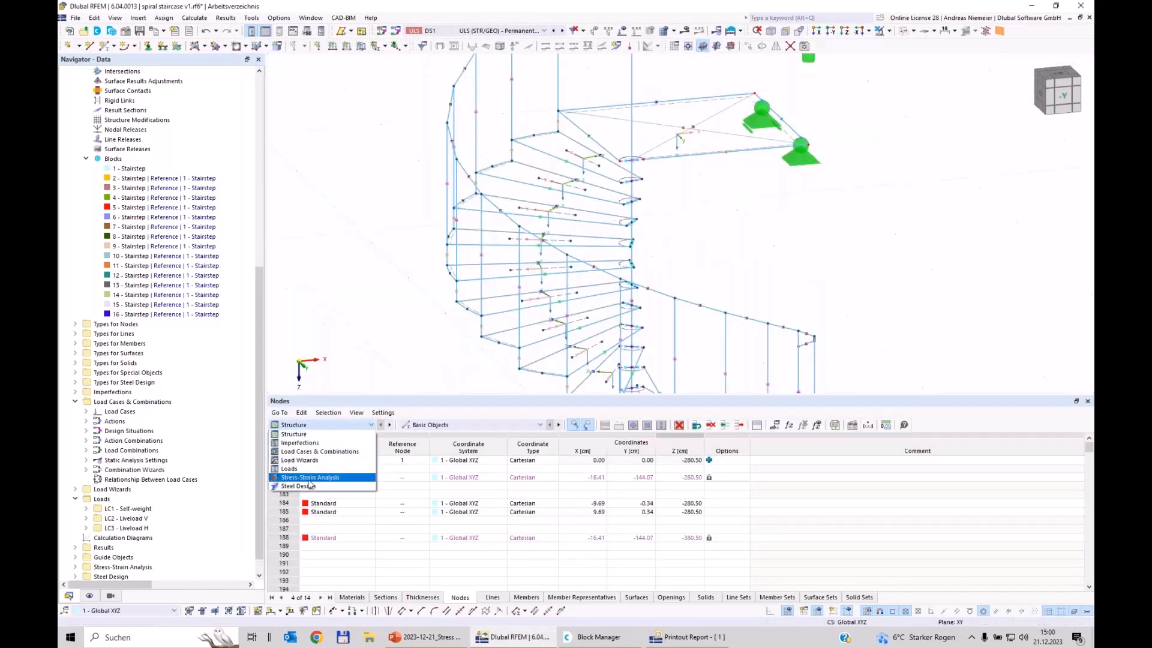
{"action": "left_click", "coordinate": [310, 486]}
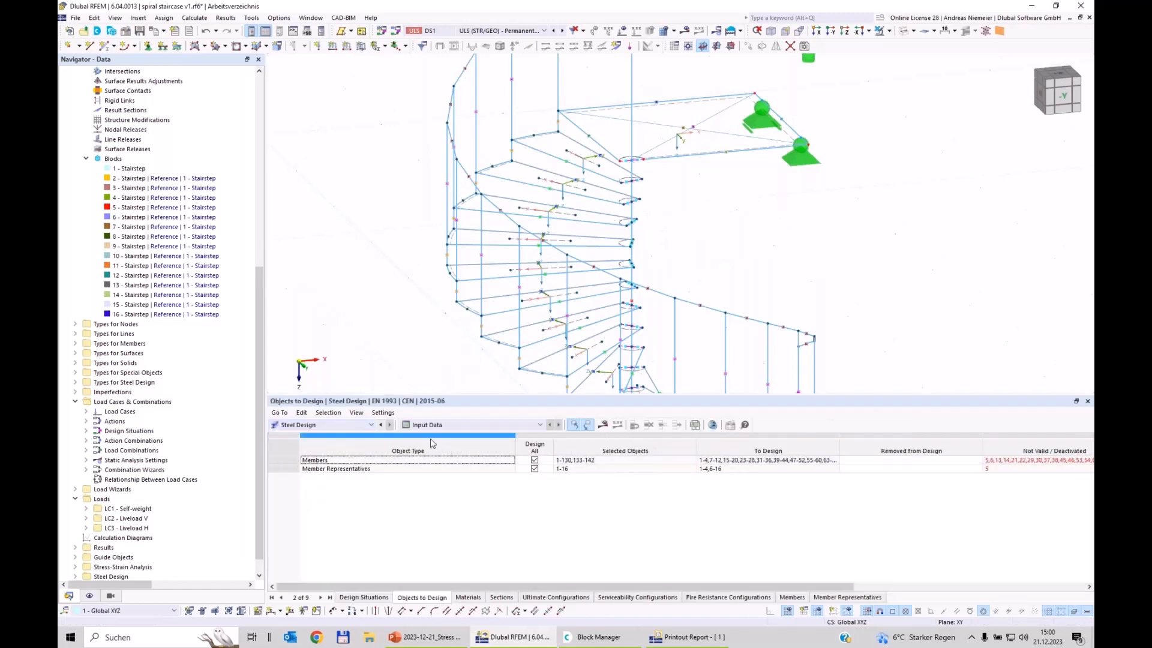
{"action": "left_click", "coordinate": [534, 467]}
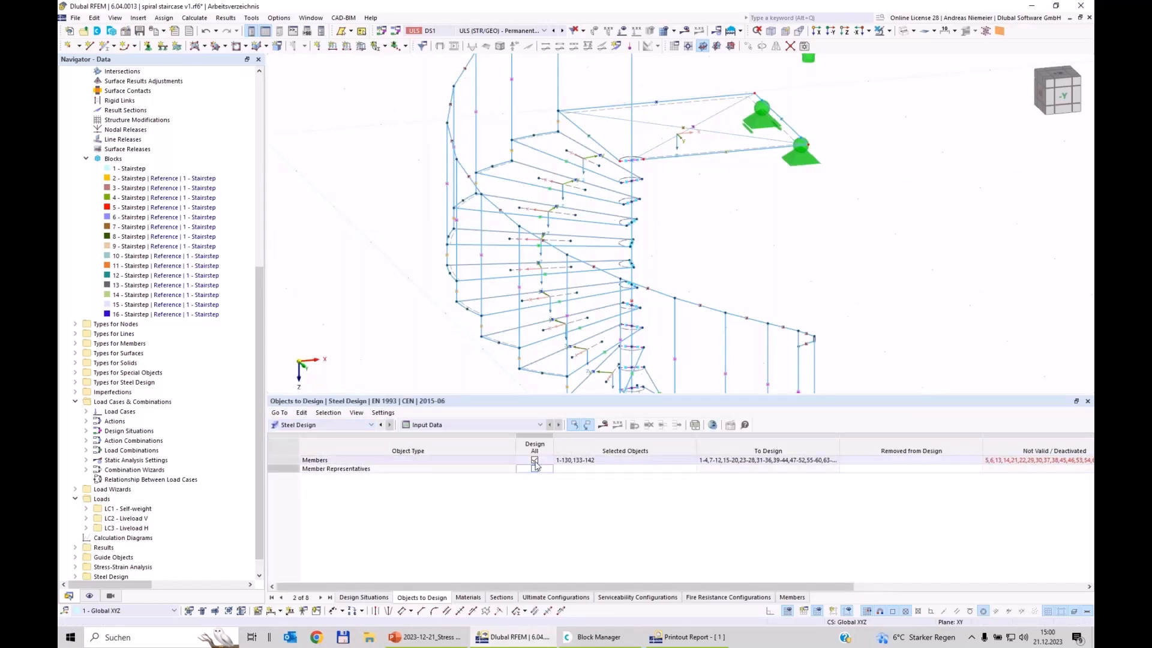
{"action": "left_click", "coordinate": [534, 460]}
Assign only central column member 1 to the steel design and run the design calculation
{"action": "left_click", "coordinate": [642, 460]}
{"action": "left_click", "coordinate": [692, 461]}
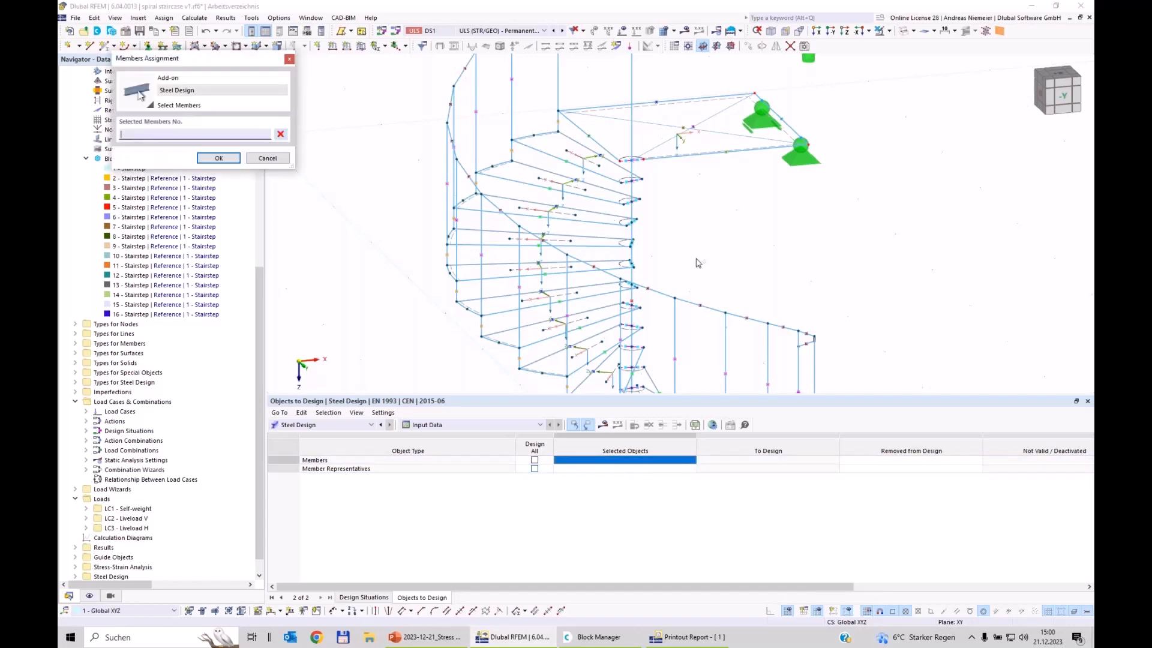
{"action": "left_click", "coordinate": [631, 138]}
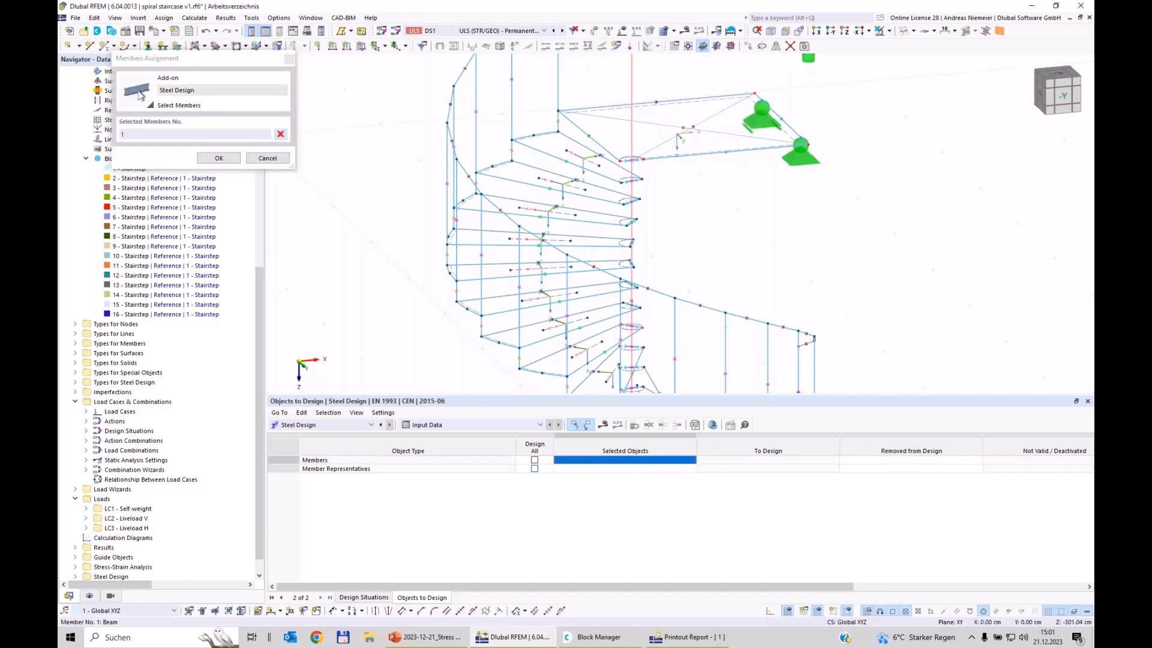
{"action": "left_click", "coordinate": [221, 159]}
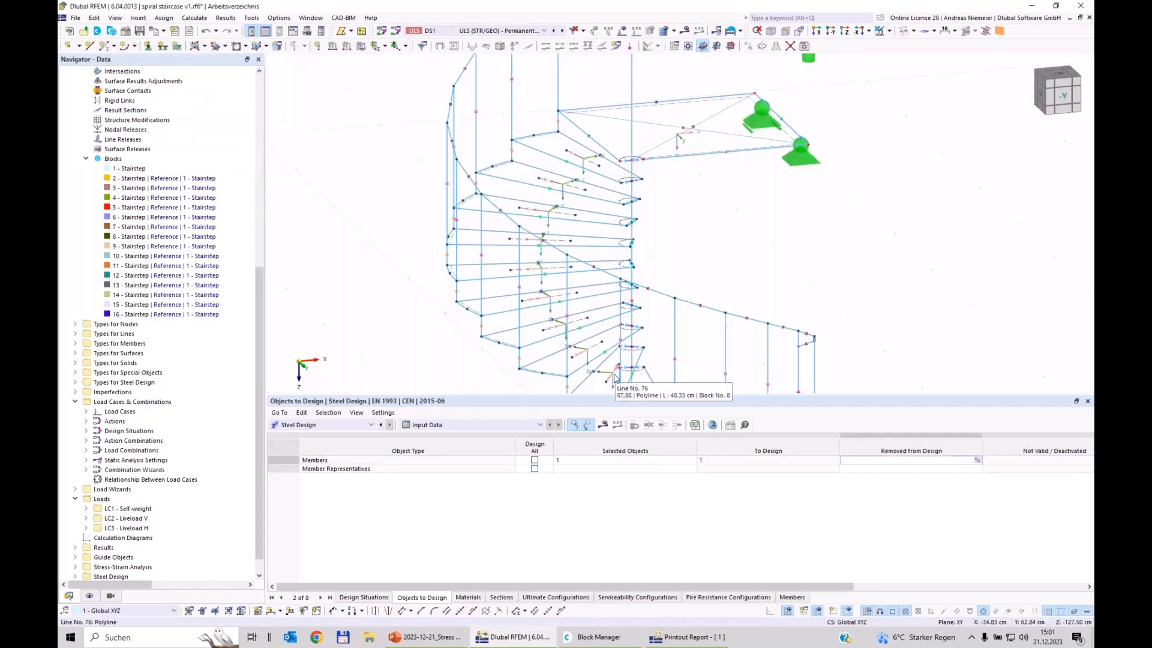
{"action": "left_click", "coordinate": [617, 426]}
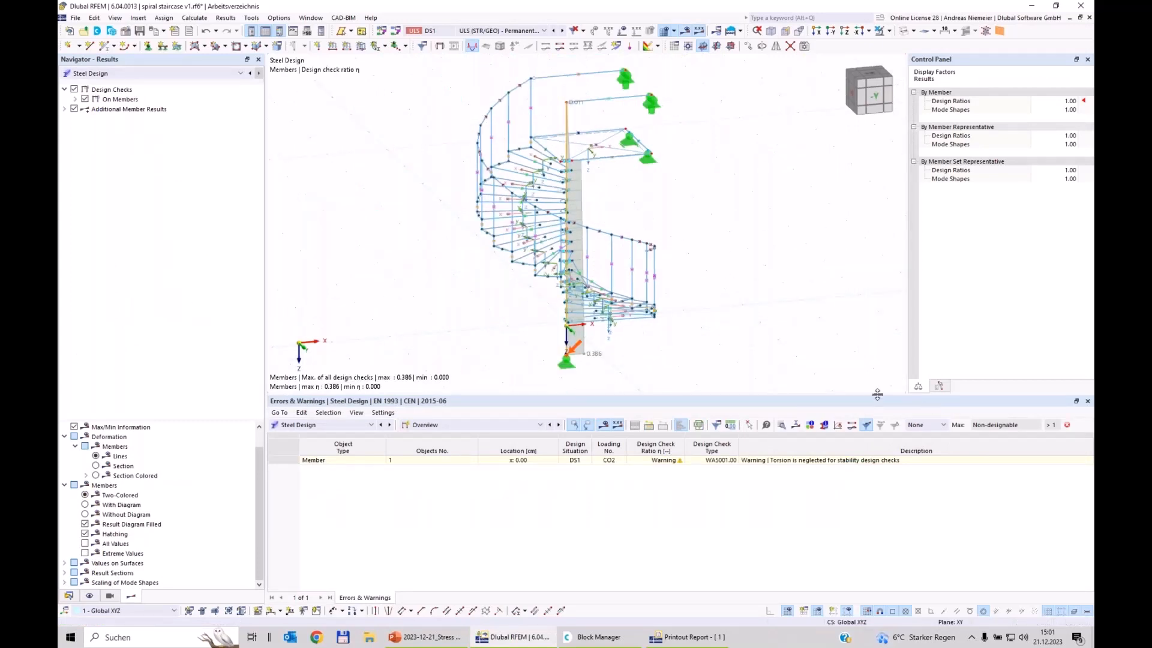
Examine the design check ratio diagram along the central column in the model
{"action": "left_click_drag", "start_coordinate": [877, 395], "coordinate": [877, 473]}
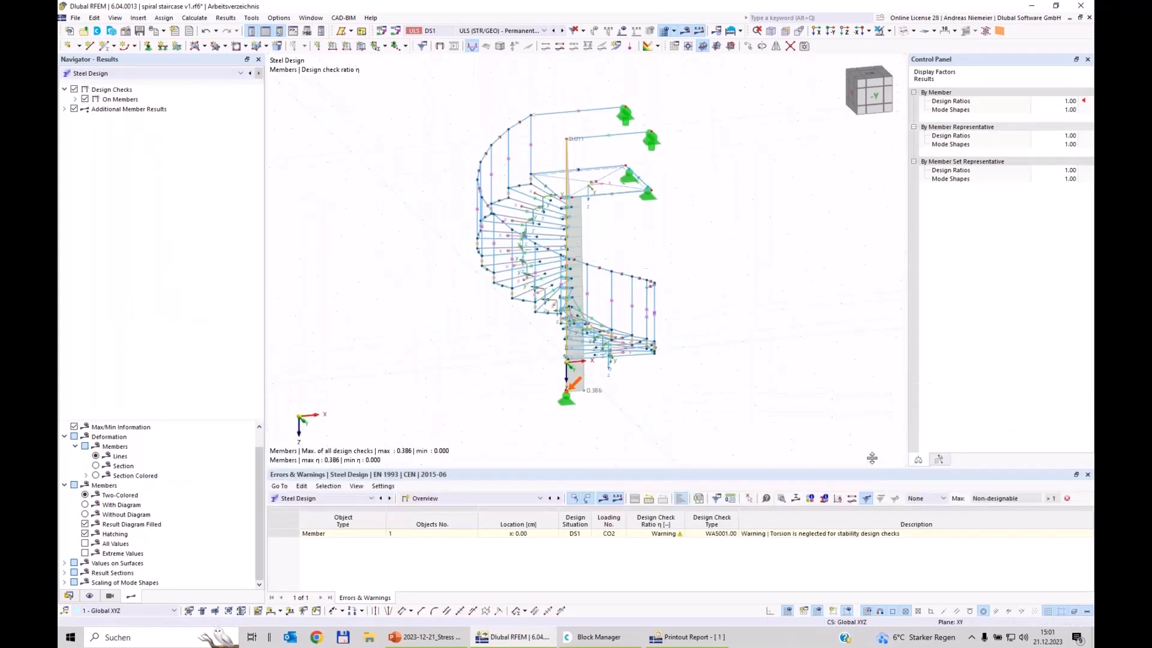
{"action": "middle_click_drag", "start_coordinate": [817, 419], "coordinate": [793, 420], "text": "ctrl"}
{"action": "scroll", "coordinate": [482, 446], "scroll_direction": "up", "scroll_amount": 2}
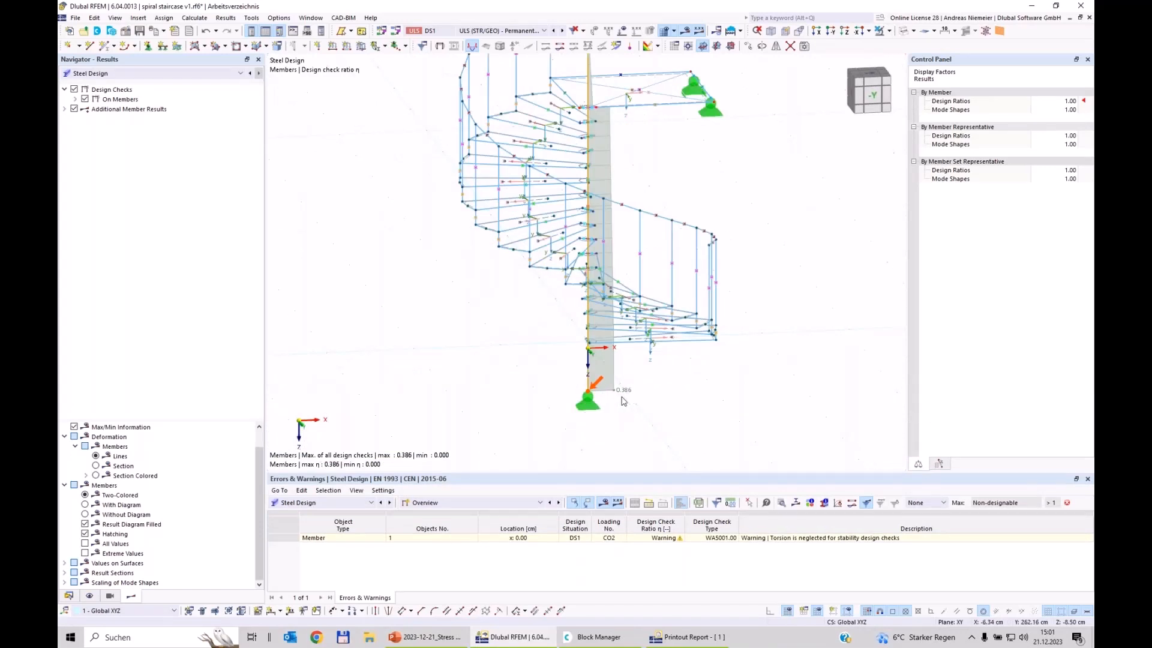
{"action": "scroll", "coordinate": [626, 401], "scroll_direction": "down", "scroll_amount": 1}
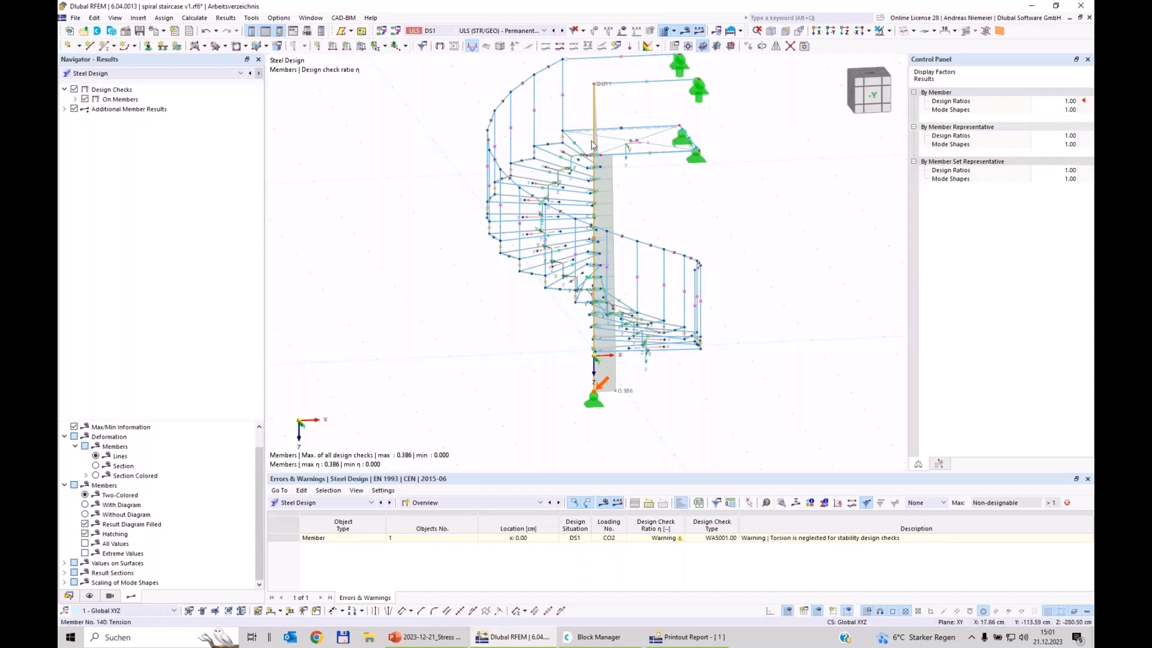
List the steel design ratios on members, sorted by member, in an enlarged results table
{"action": "left_click", "coordinate": [451, 502]}
{"action": "left_click", "coordinate": [465, 531]}
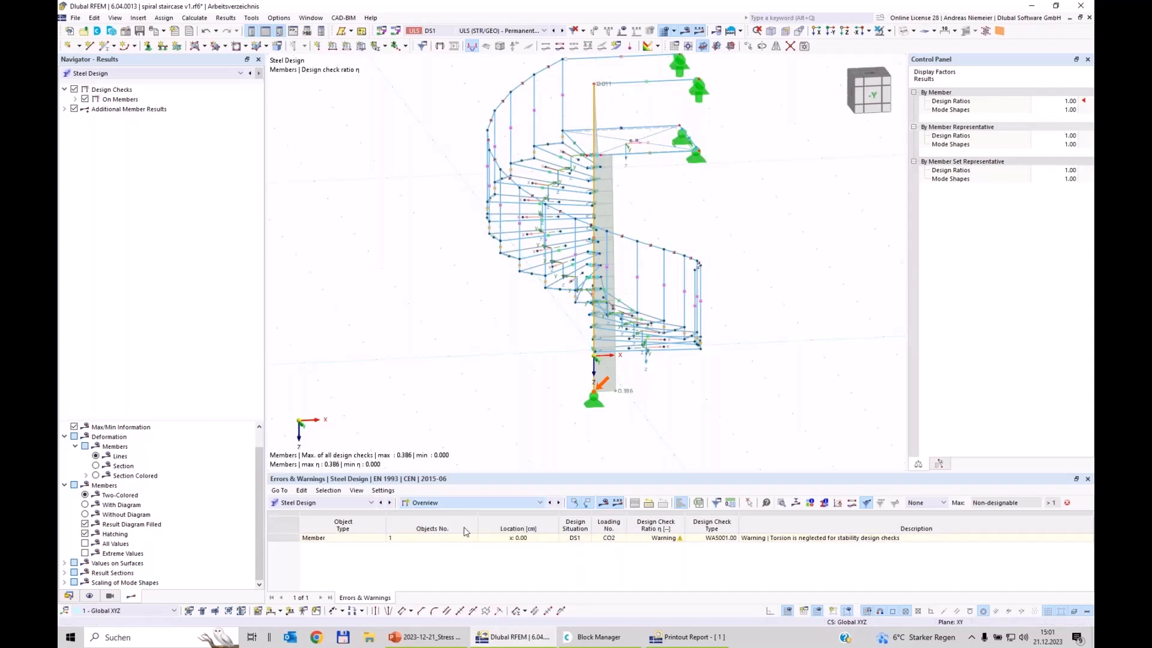
{"action": "left_click_drag", "start_coordinate": [485, 474], "coordinate": [522, 408]}
{"action": "left_click_drag", "start_coordinate": [529, 341], "coordinate": [529, 321]}
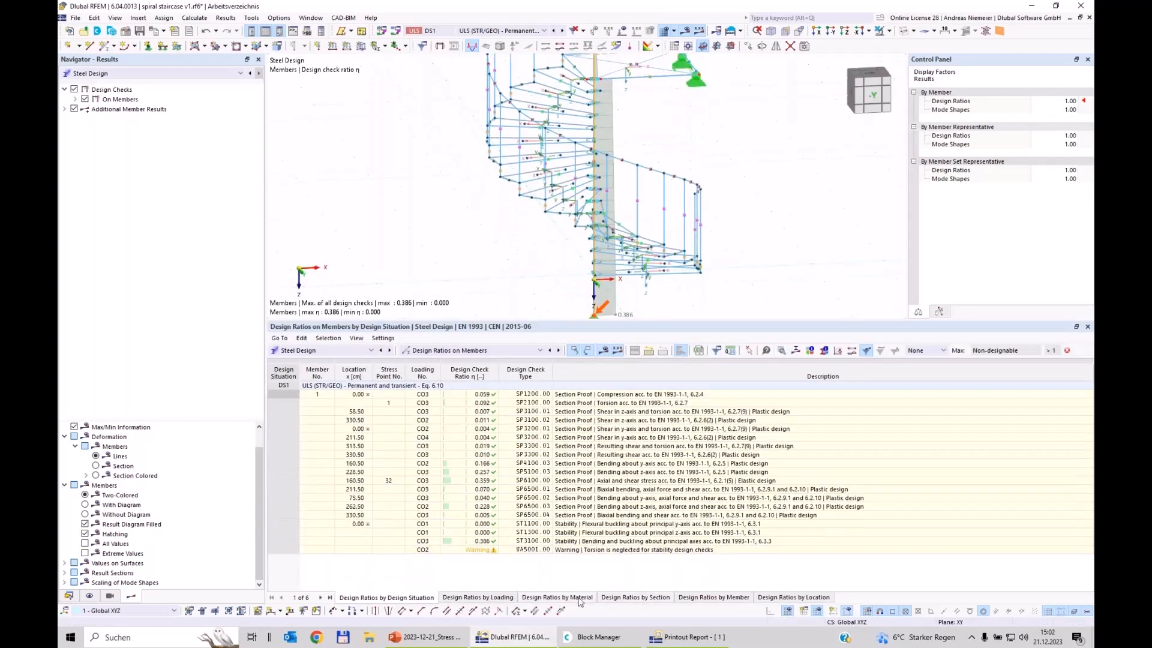
{"action": "left_click", "coordinate": [711, 598]}
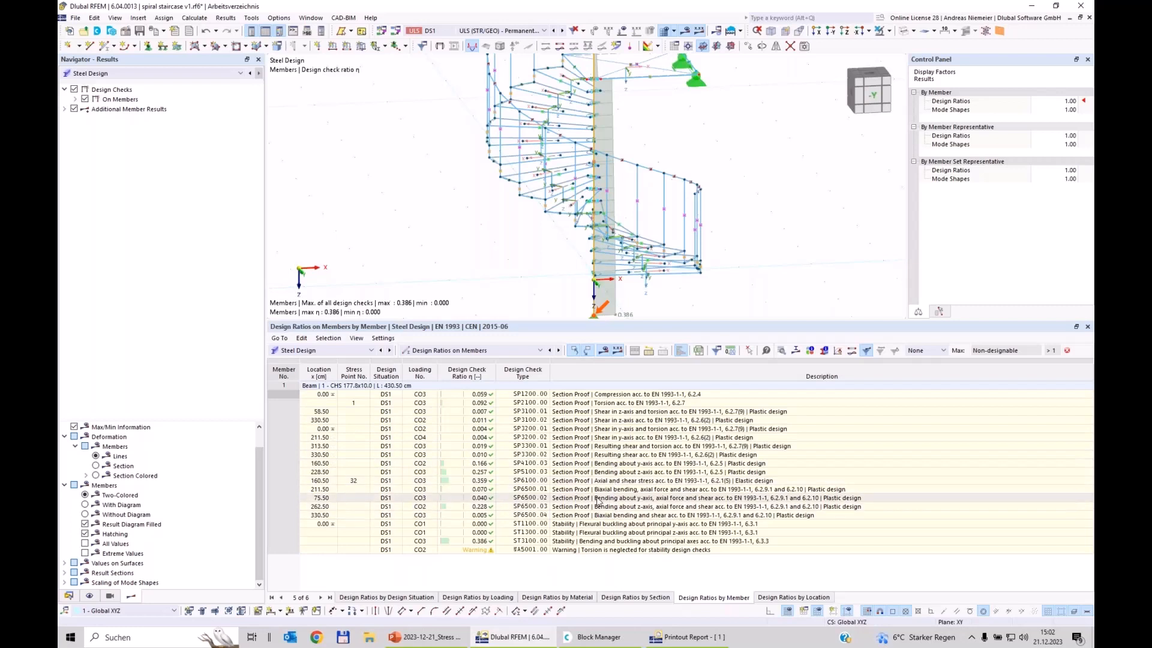
Compare stability checks ST1100, ST1300 and ST3100 of member 1, and review the detailed formulas of the ST3100 bending and buckling check
{"action": "left_click", "coordinate": [580, 524]}
{"action": "left_click", "coordinate": [581, 533]}
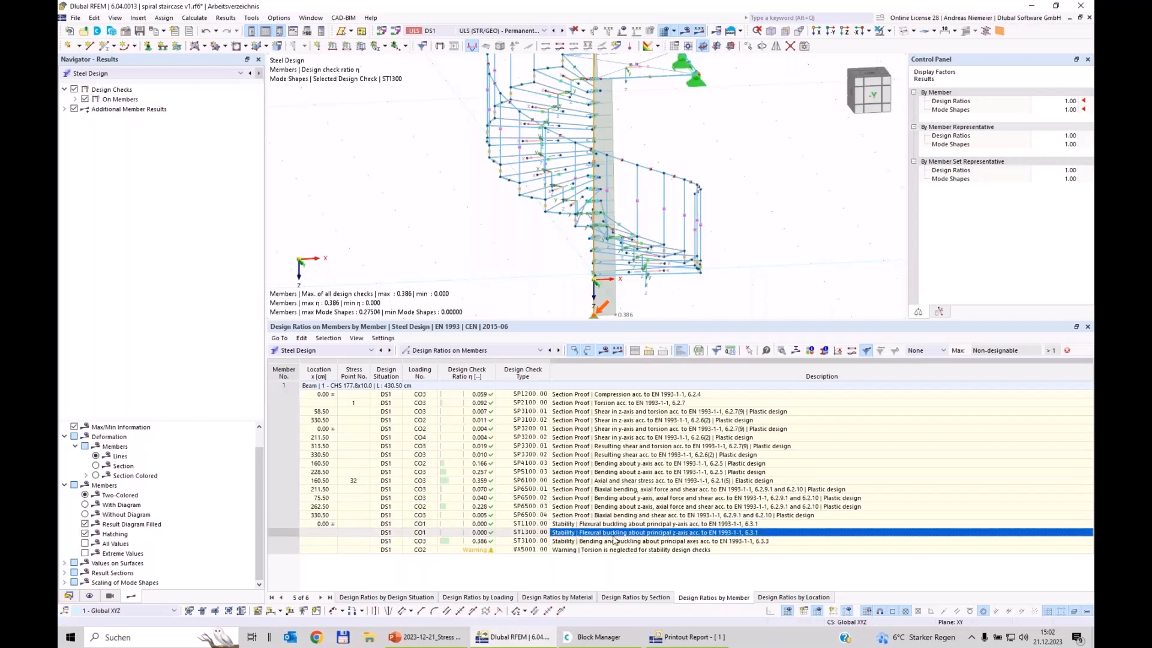
{"action": "left_click", "coordinate": [675, 543]}
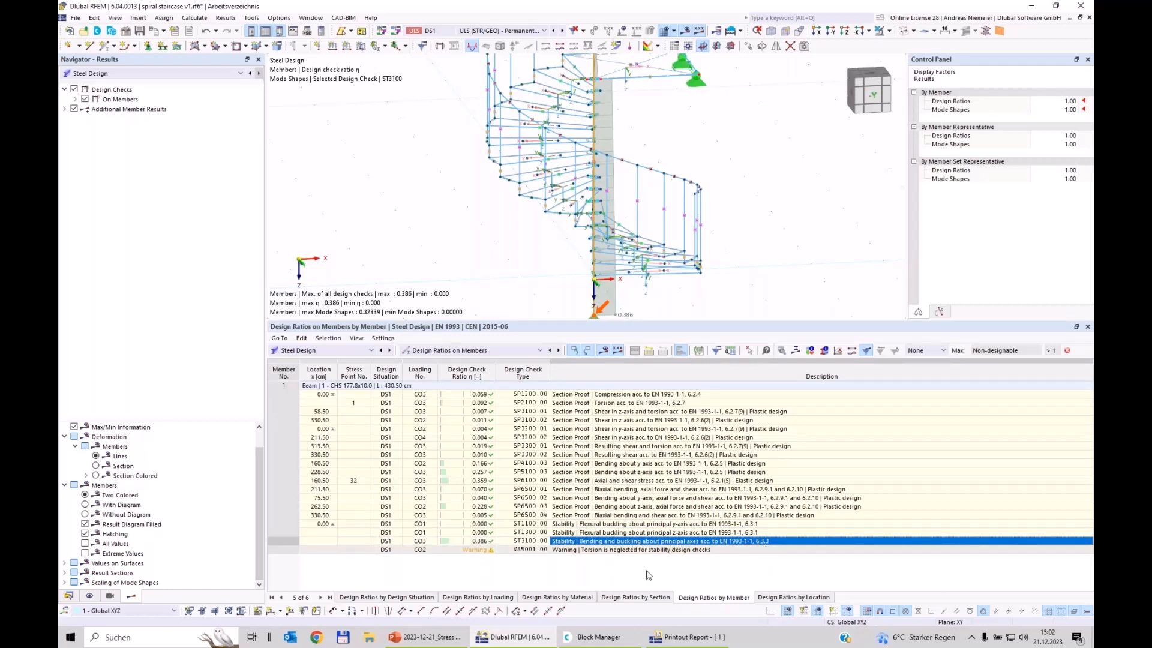
{"action": "left_click", "coordinate": [477, 542]}
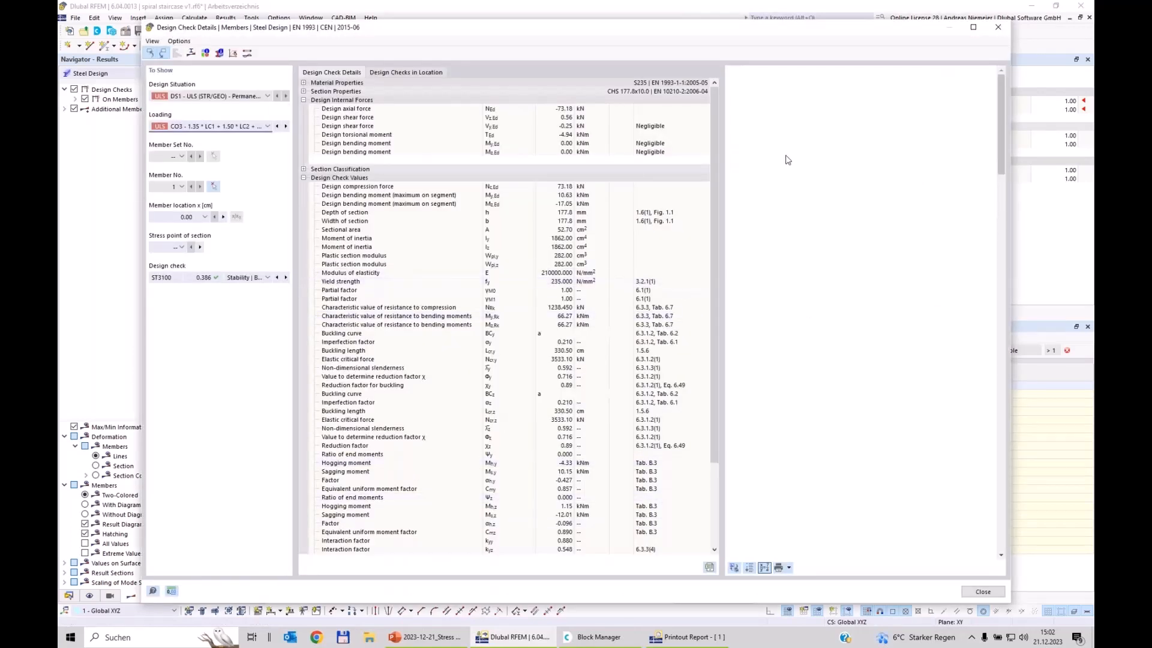
{"action": "scroll", "coordinate": [792, 180], "scroll_direction": "down", "scroll_amount": 10}
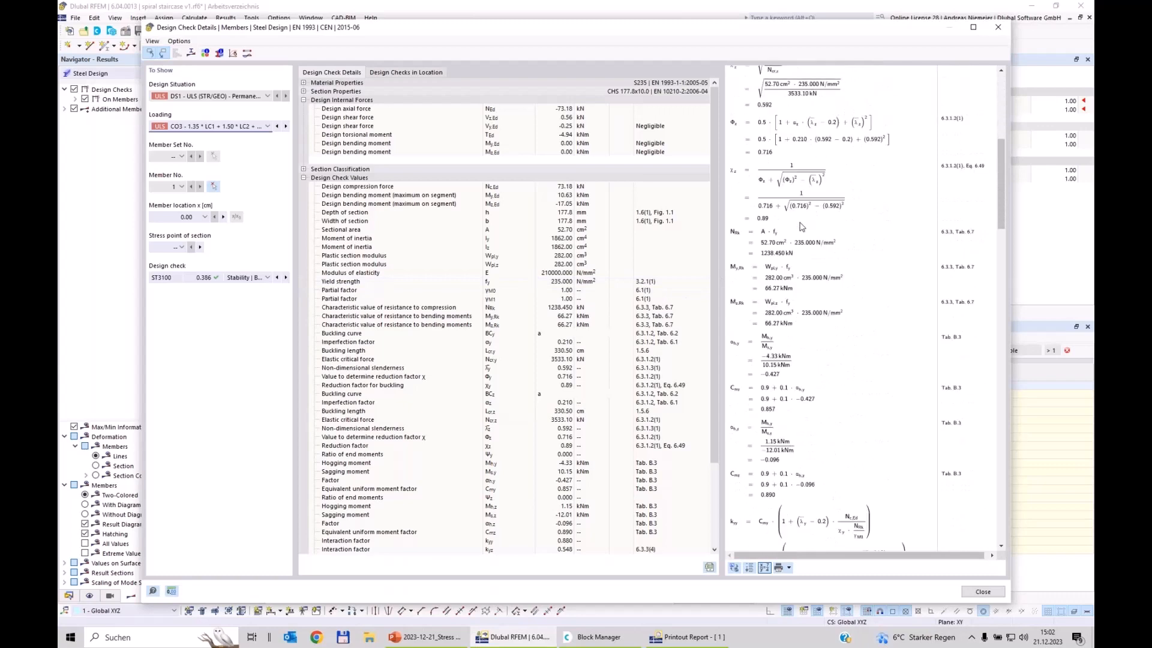
{"action": "scroll", "coordinate": [801, 227], "scroll_direction": "up", "scroll_amount": 3}
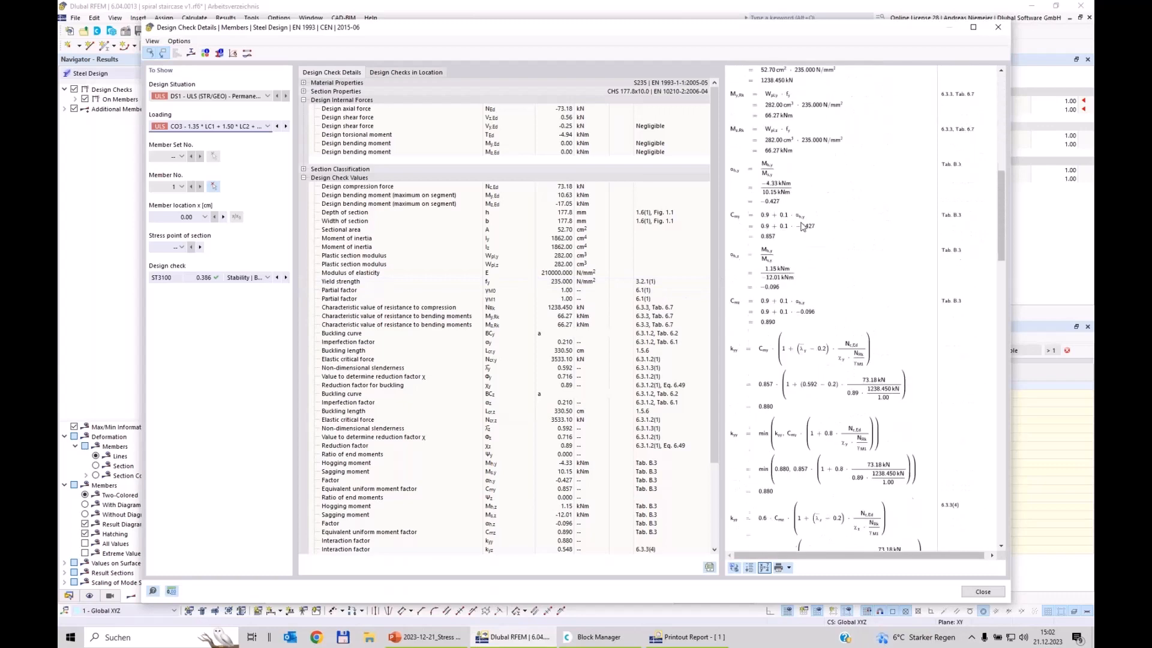
{"action": "left_click", "coordinate": [1003, 30]}
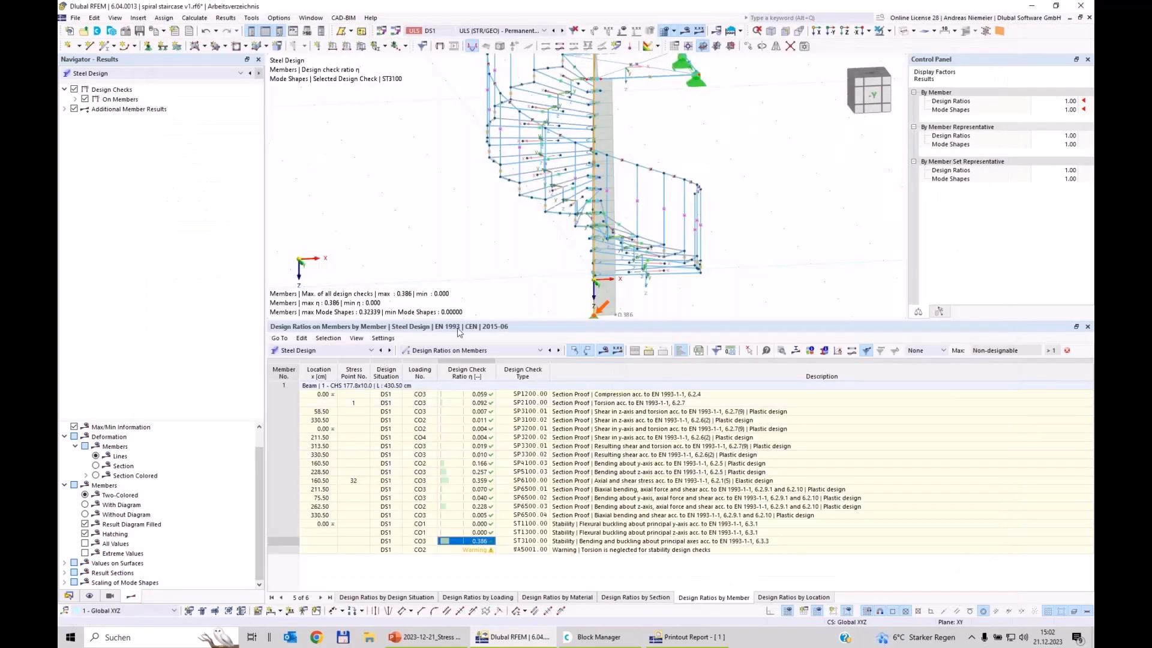
Shrink the results table and show the whole staircase with the column's design ratio diagram
{"action": "left_click_drag", "start_coordinate": [474, 323], "coordinate": [473, 389]}
{"action": "scroll", "coordinate": [467, 474], "scroll_direction": "down", "scroll_amount": 1}
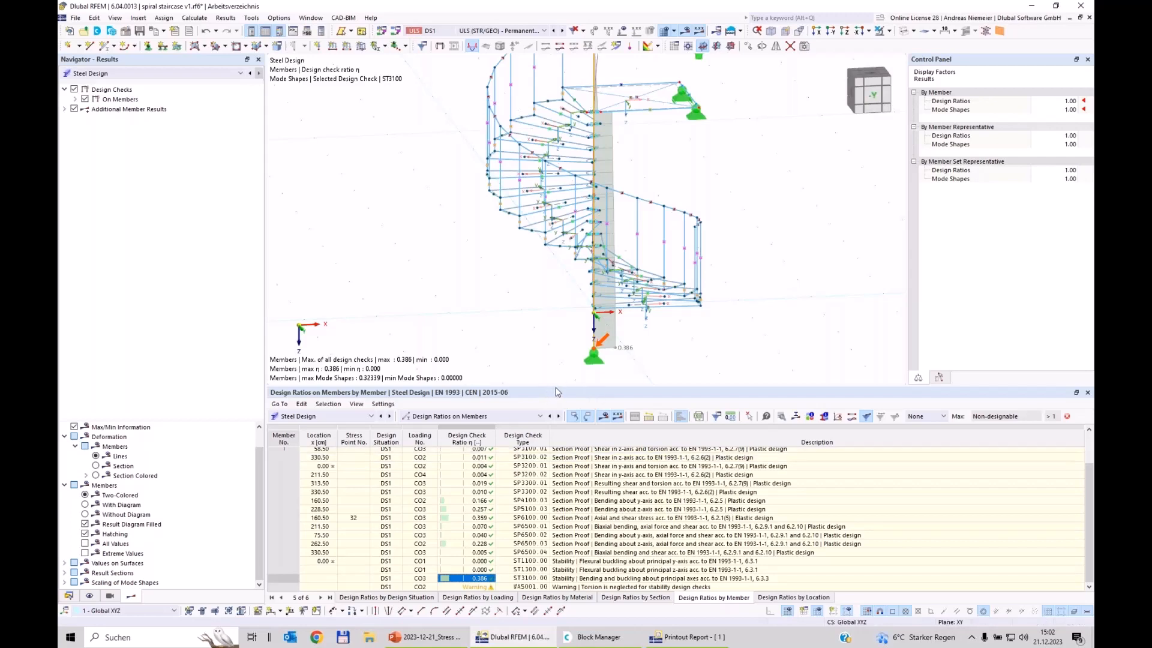
{"action": "left_click_drag", "start_coordinate": [557, 392], "coordinate": [557, 484]}
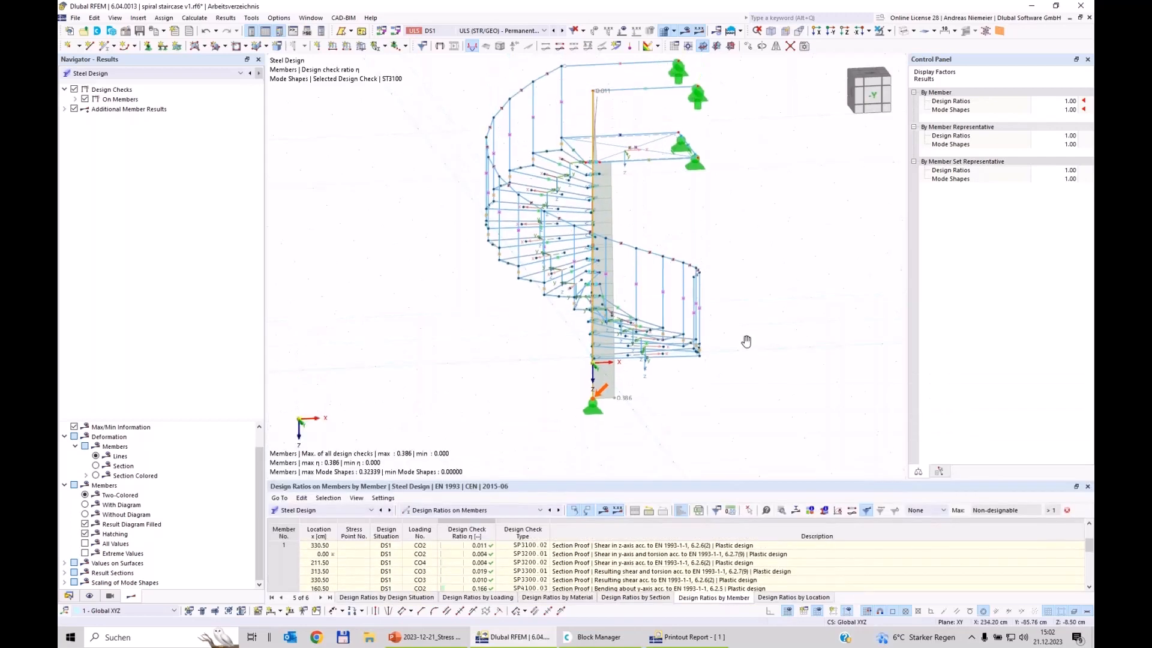
{"action": "middle_click_drag", "start_coordinate": [745, 341], "coordinate": [739, 422], "text": "ctrl"}
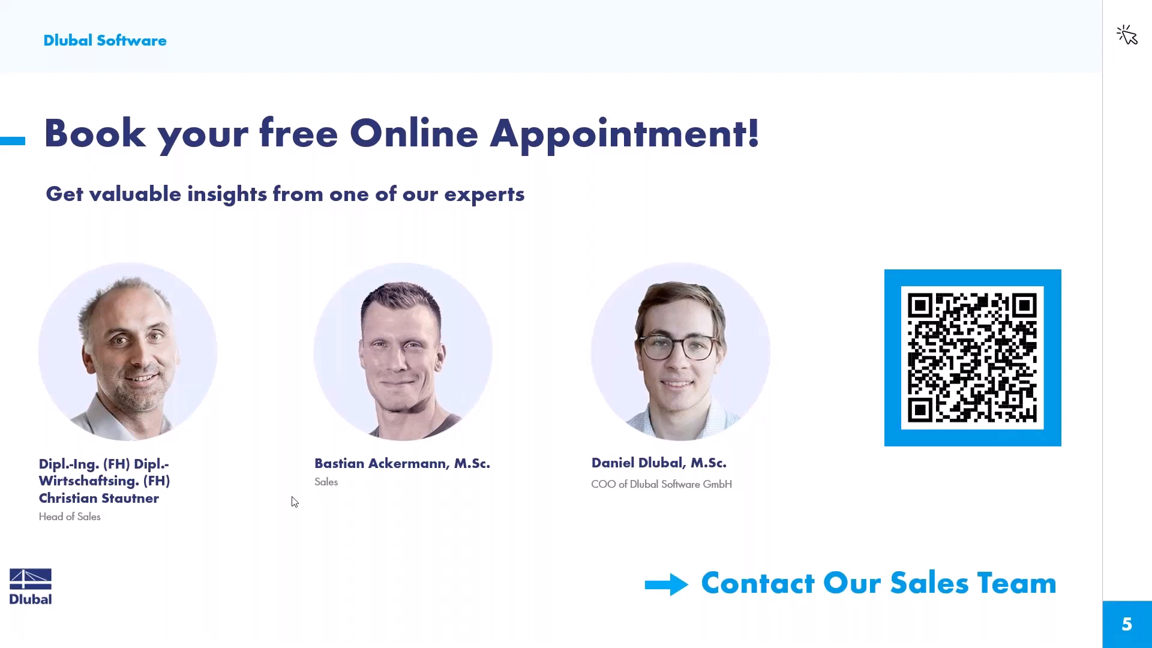
Switch to the Dlubal website in the browser and open the webinars page
{"action": "key", "text": "alt+Tab"}
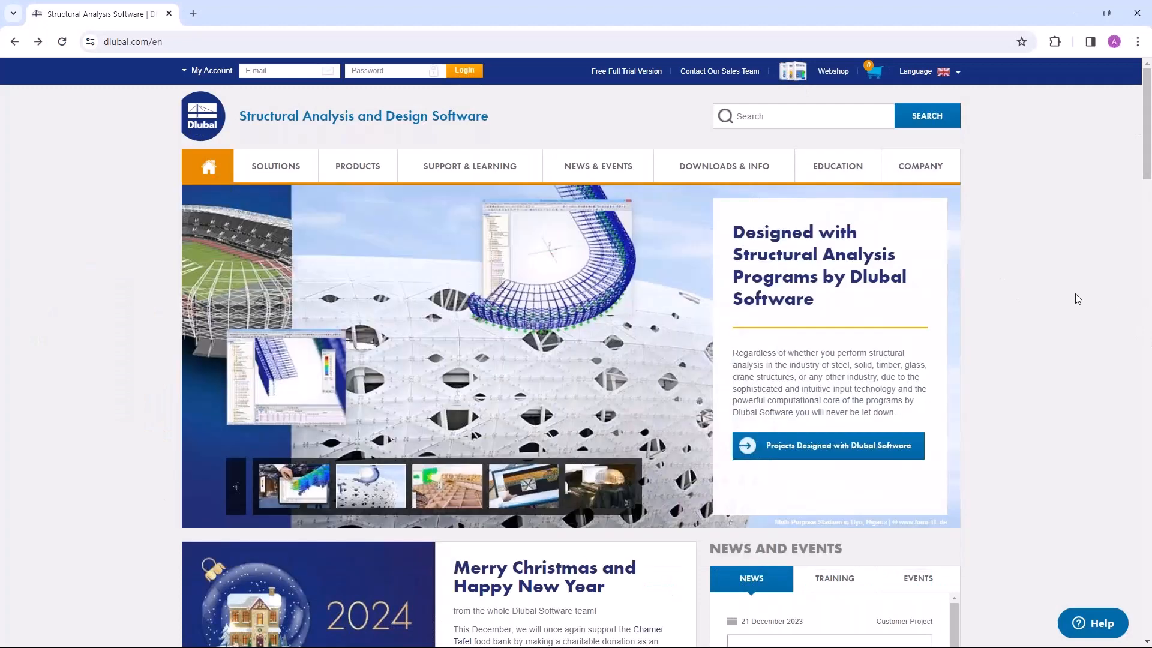
{"action": "mouse_move", "coordinate": [580, 180]}
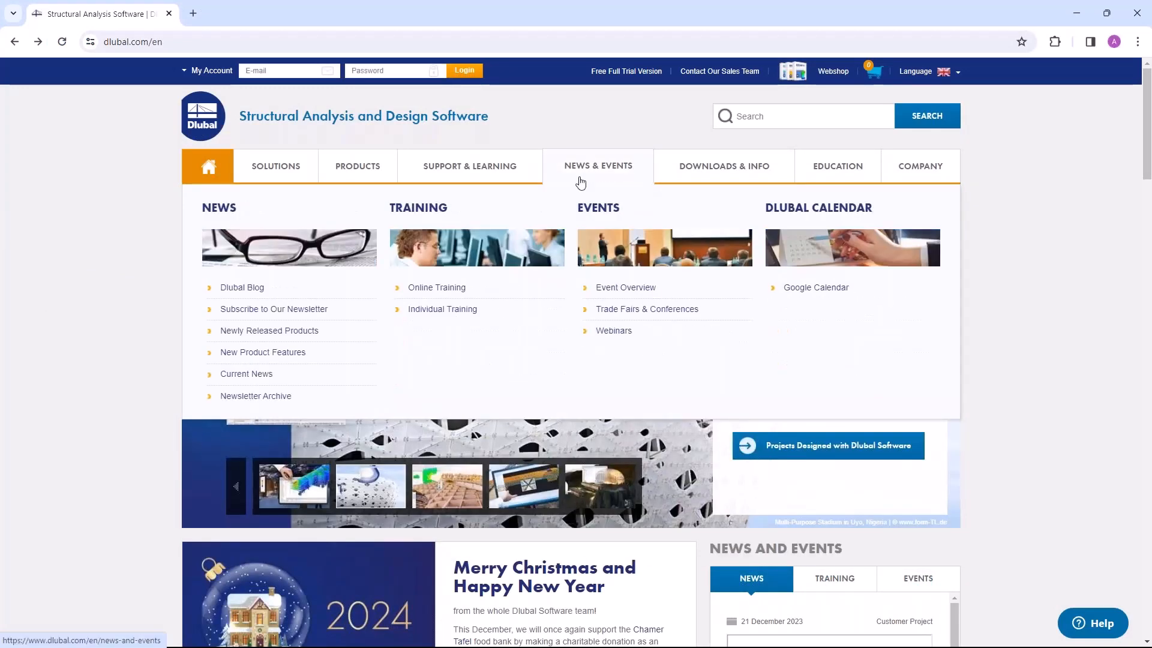
{"action": "mouse_move", "coordinate": [867, 163]}
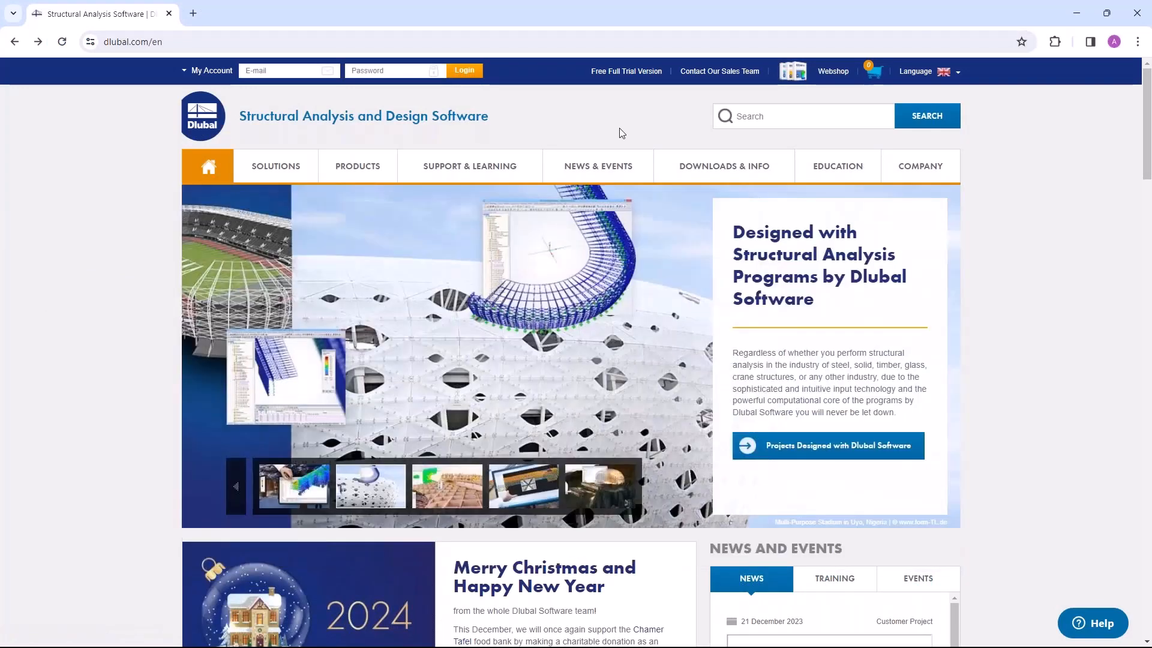
{"action": "mouse_move", "coordinate": [606, 167]}
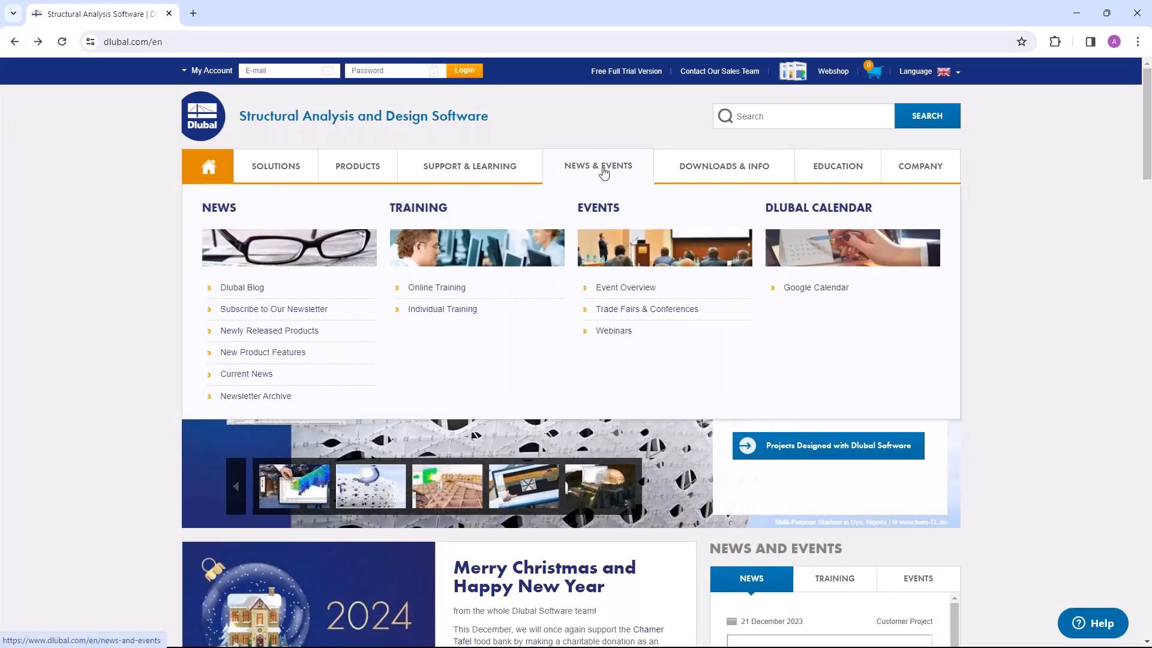
{"action": "left_click", "coordinate": [615, 337]}
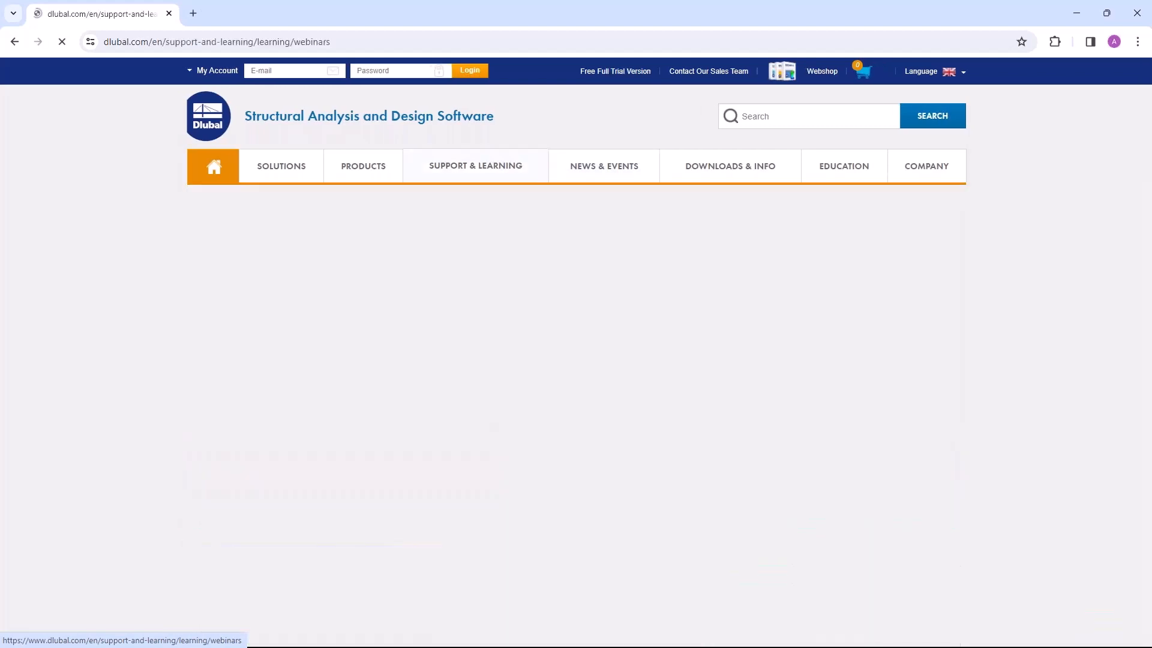
Browse the list of upcoming Dlubal webinars, checking their topics and dates
{"action": "scroll", "coordinate": [478, 387], "scroll_direction": "down", "scroll_amount": 3}
{"action": "scroll", "coordinate": [590, 282], "scroll_direction": "down", "scroll_amount": 5}
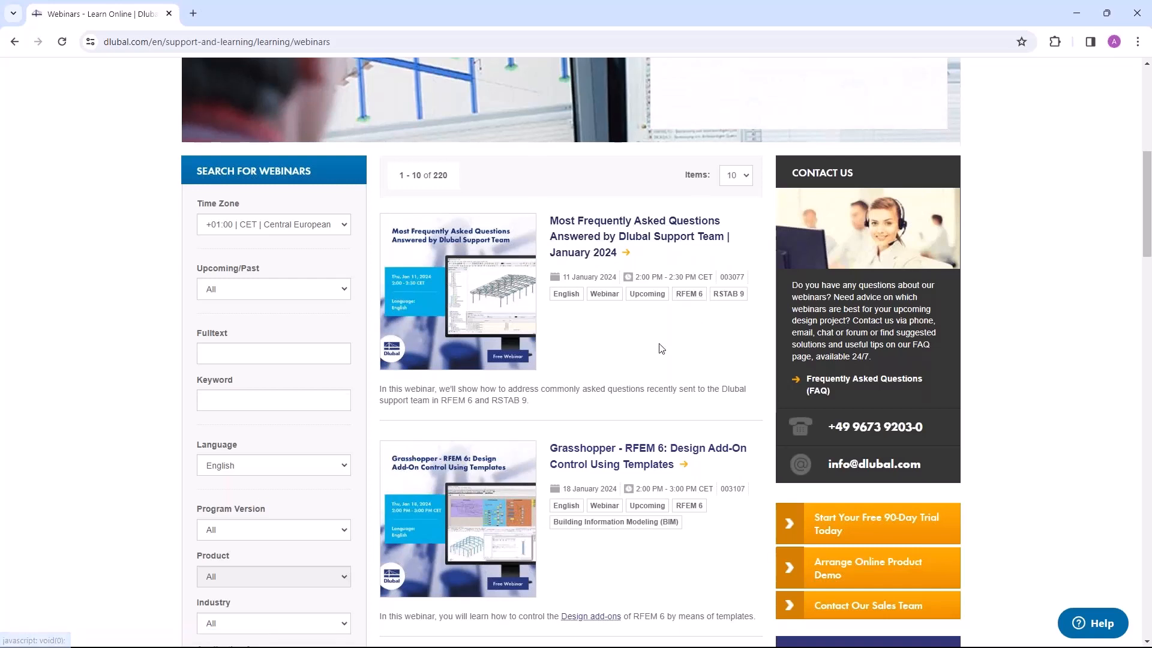
{"action": "scroll", "coordinate": [612, 270], "scroll_direction": "down", "scroll_amount": 3}
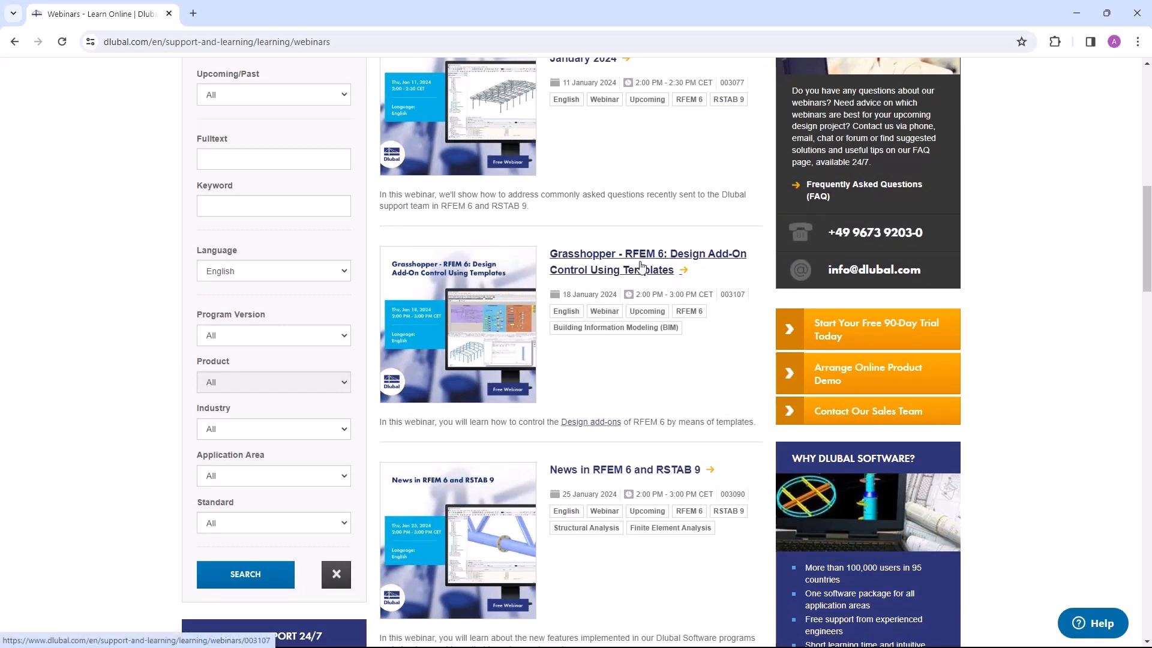
{"action": "scroll", "coordinate": [597, 290], "scroll_direction": "down", "scroll_amount": 3}
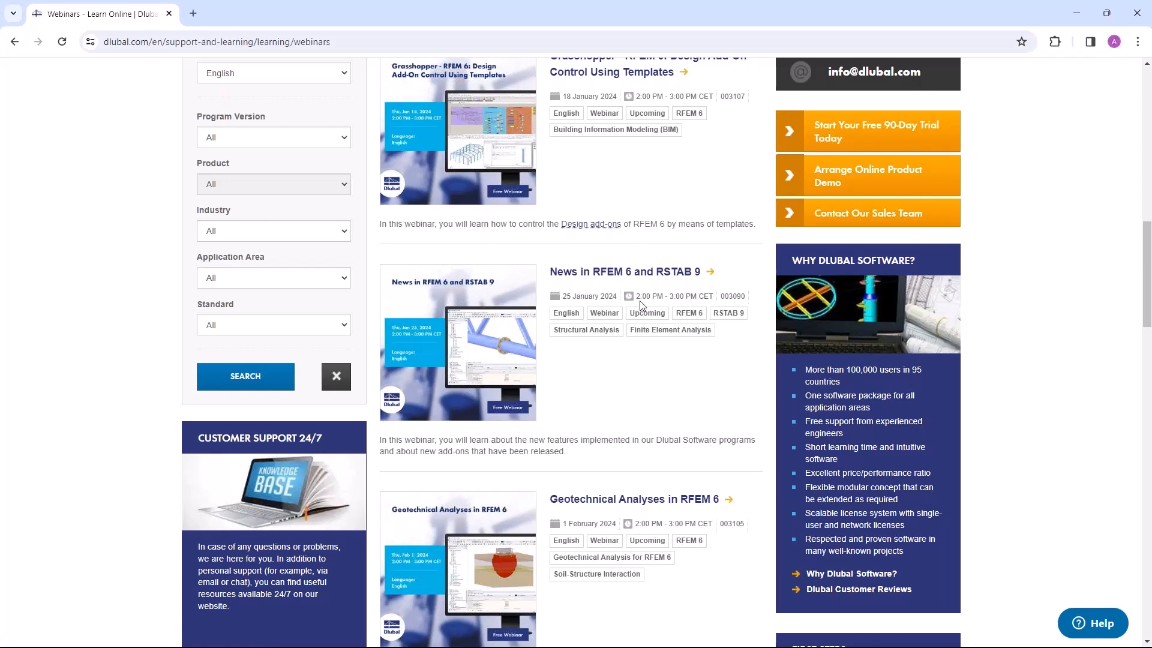
{"action": "scroll", "coordinate": [640, 301], "scroll_direction": "down", "scroll_amount": 3}
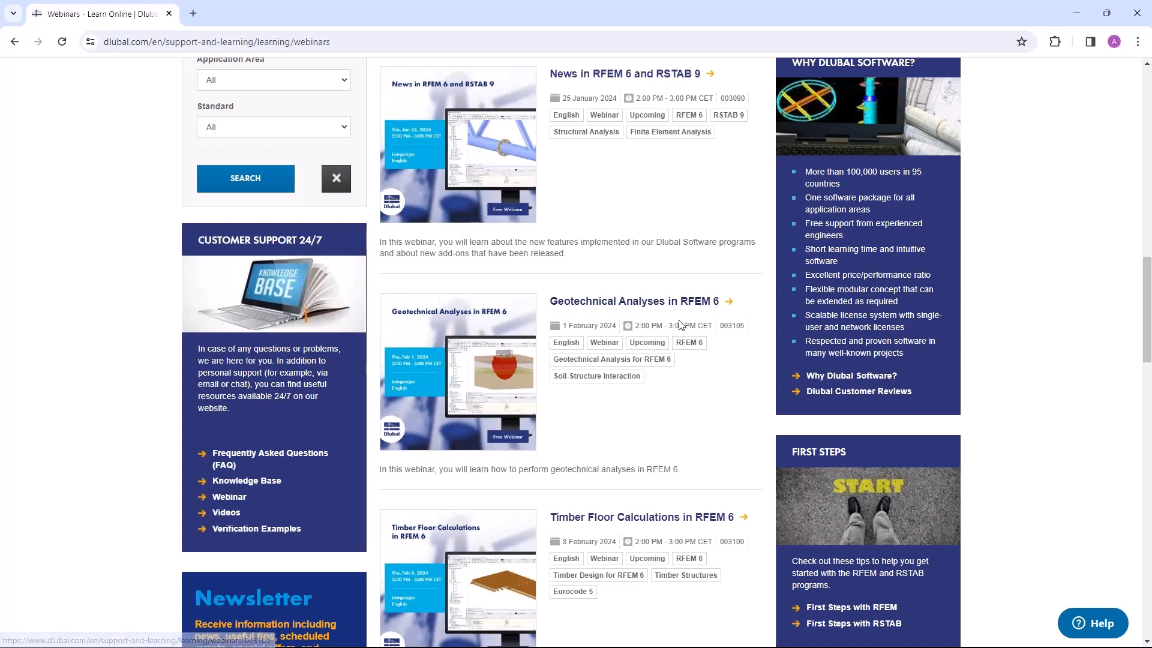
{"action": "scroll", "coordinate": [654, 330], "scroll_direction": "down", "scroll_amount": 3}
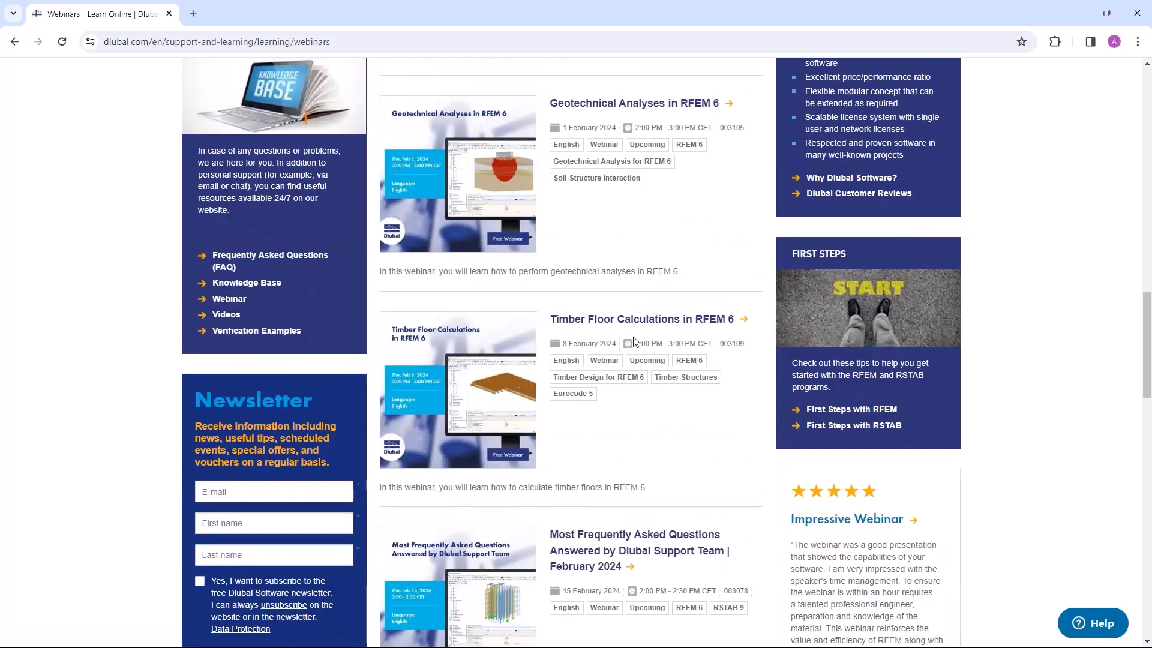
{"action": "scroll", "coordinate": [635, 342], "scroll_direction": "down", "scroll_amount": 2}
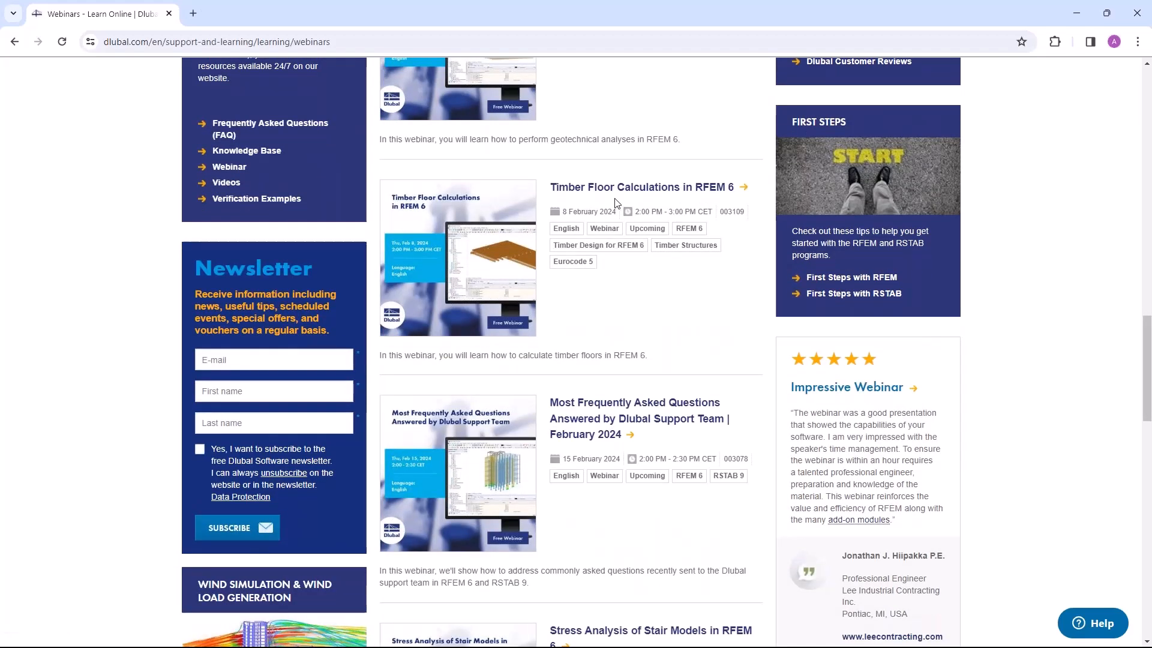
{"action": "scroll", "coordinate": [615, 203], "scroll_direction": "down", "scroll_amount": 3}
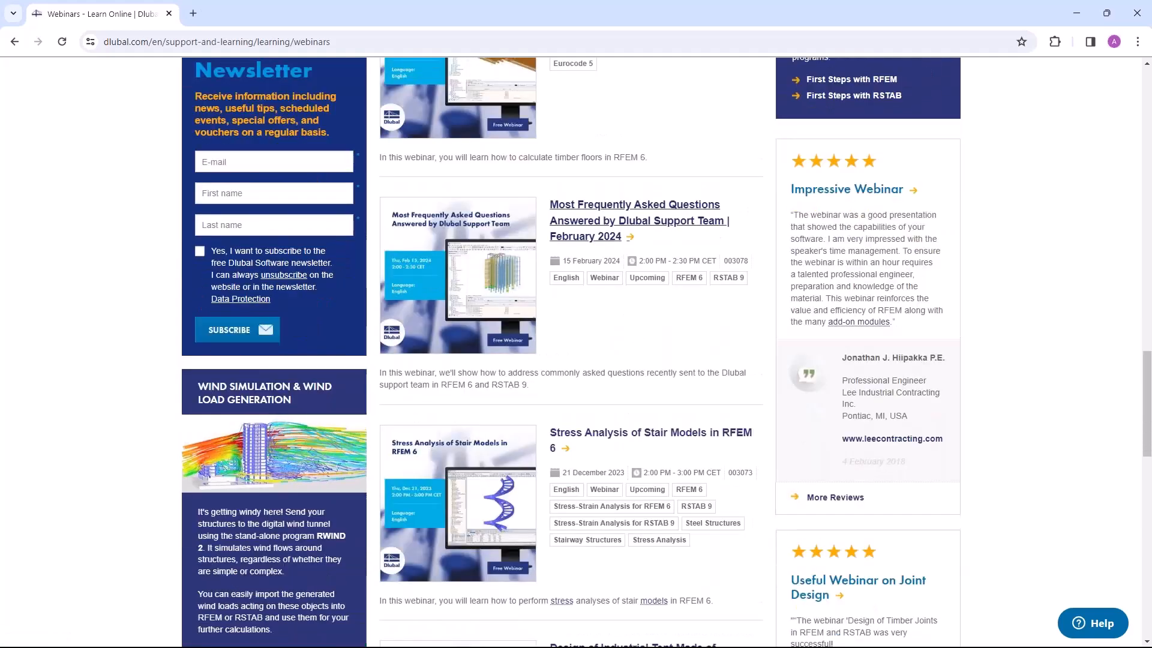
Open the page of the "Stress Analysis of Stair Models in RFEM 6" webinar from the webinar list
{"action": "scroll", "coordinate": [625, 278], "scroll_direction": "down", "scroll_amount": 2}
{"action": "scroll", "coordinate": [629, 303], "scroll_direction": "down", "scroll_amount": 1}
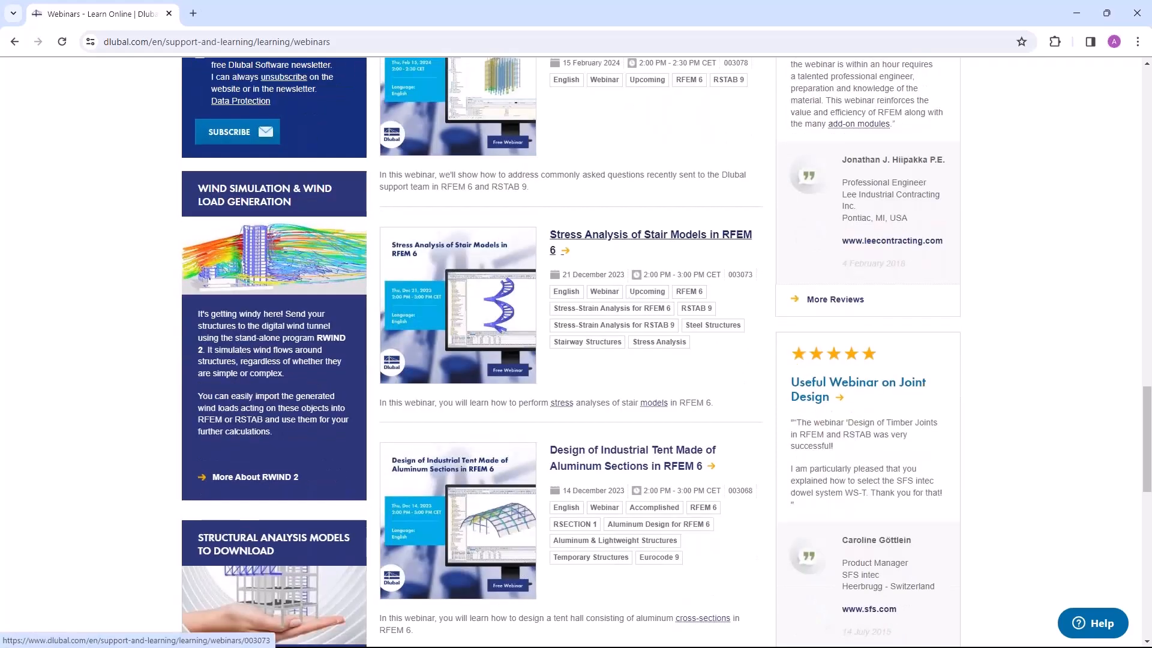
{"action": "left_click", "coordinate": [651, 235]}
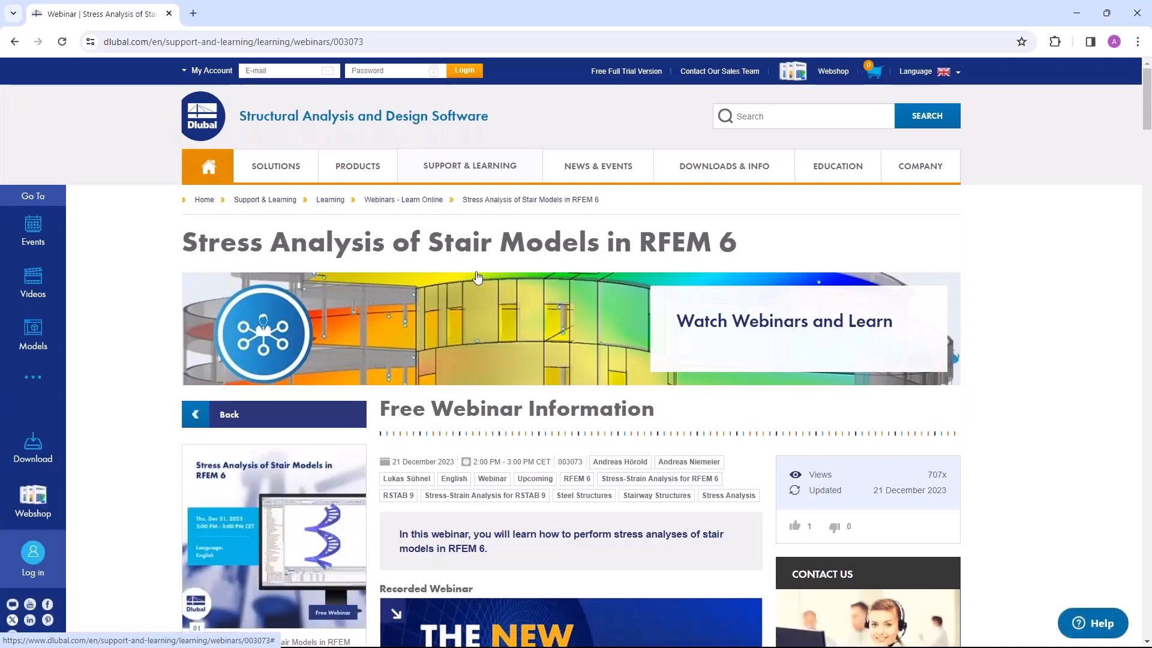
Look through the stair webinar's page, examining the recording, content, time schedule, presentation slides download, related links and recommended events
{"action": "scroll", "coordinate": [542, 255], "scroll_direction": "down", "scroll_amount": 2}
{"action": "scroll", "coordinate": [541, 255], "scroll_direction": "down", "scroll_amount": 4}
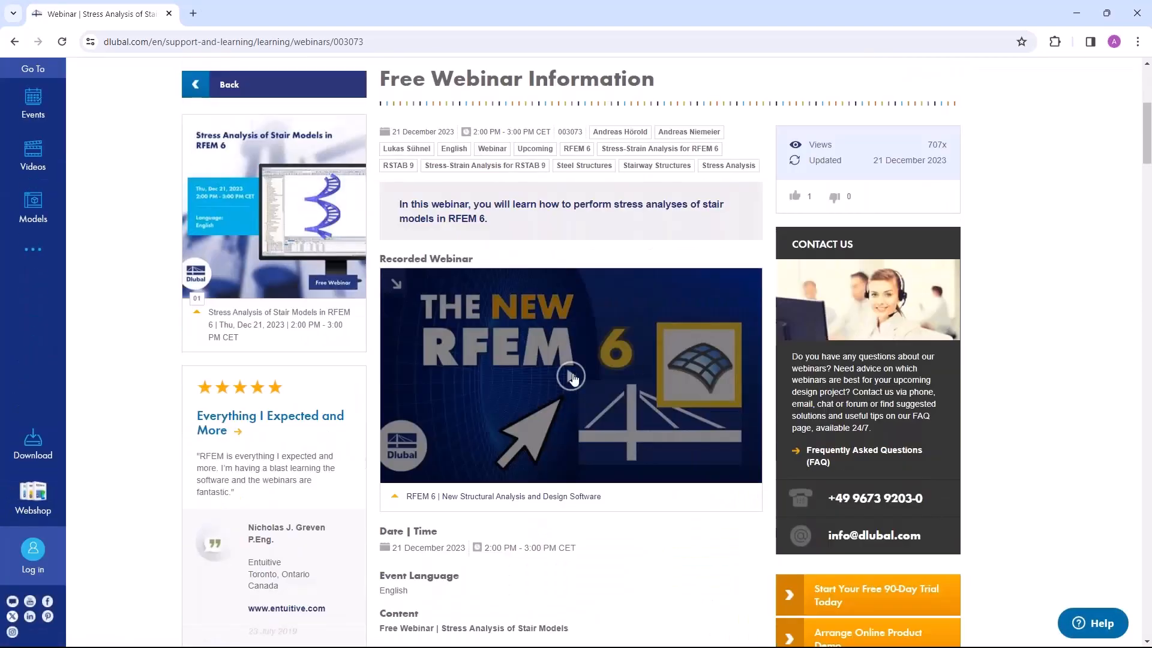
{"action": "scroll", "coordinate": [566, 364], "scroll_direction": "down", "scroll_amount": 3}
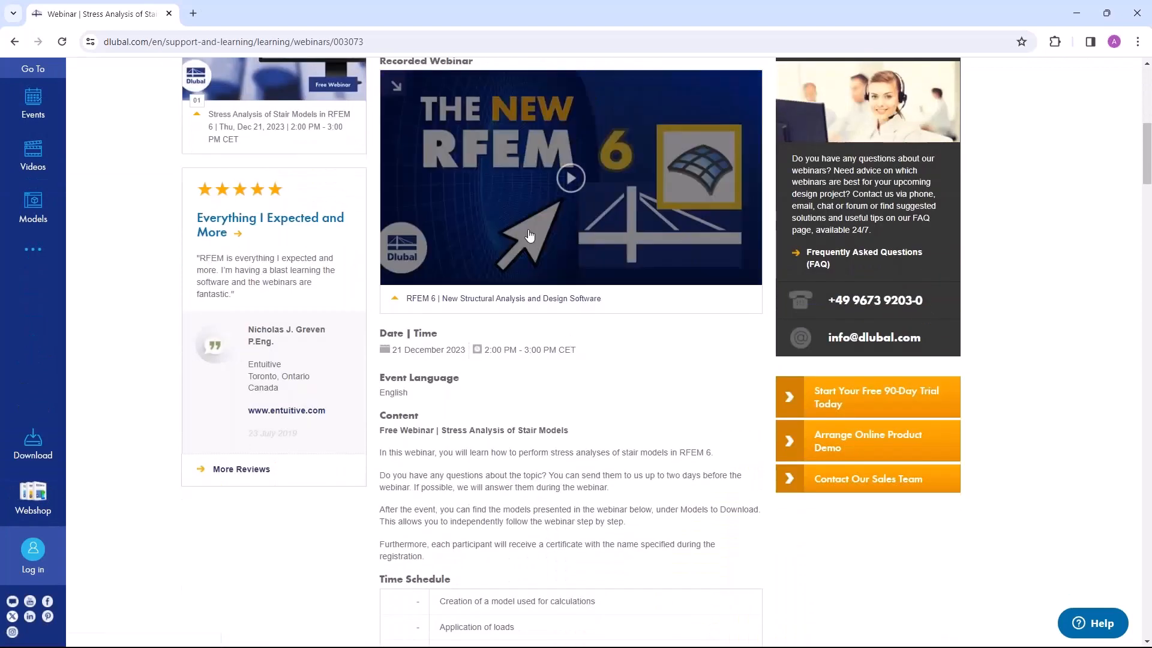
{"action": "scroll", "coordinate": [564, 213], "scroll_direction": "down", "scroll_amount": 15}
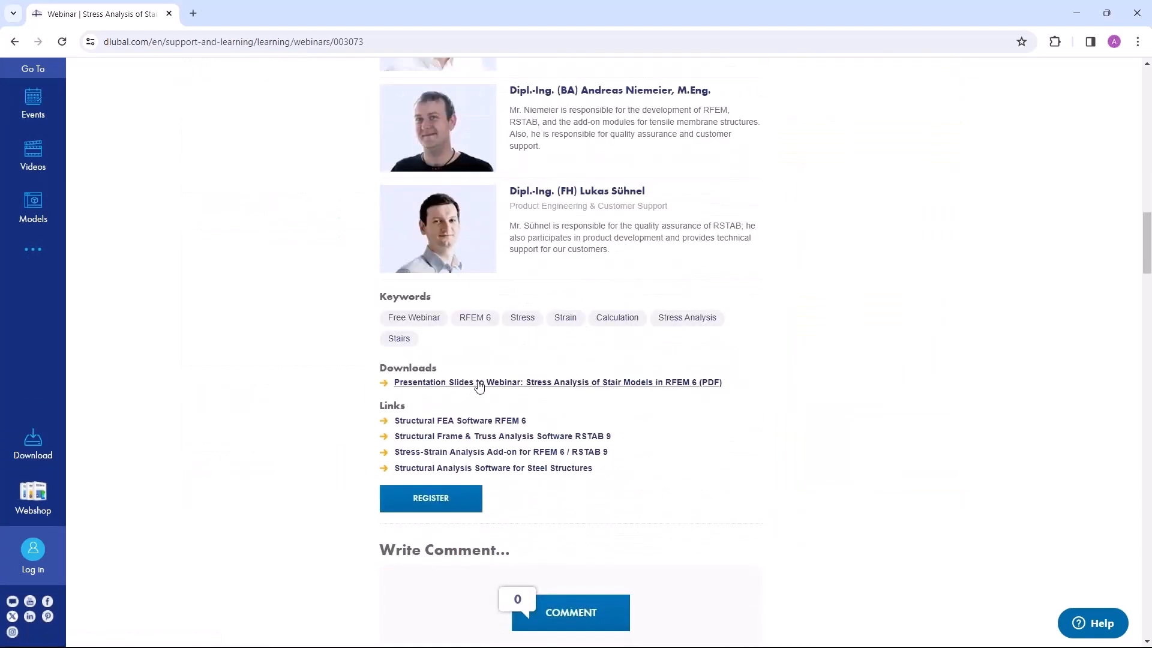
{"action": "scroll", "coordinate": [566, 378], "scroll_direction": "down", "scroll_amount": 5}
{"action": "scroll", "coordinate": [253, 295], "scroll_direction": "down", "scroll_amount": 20}
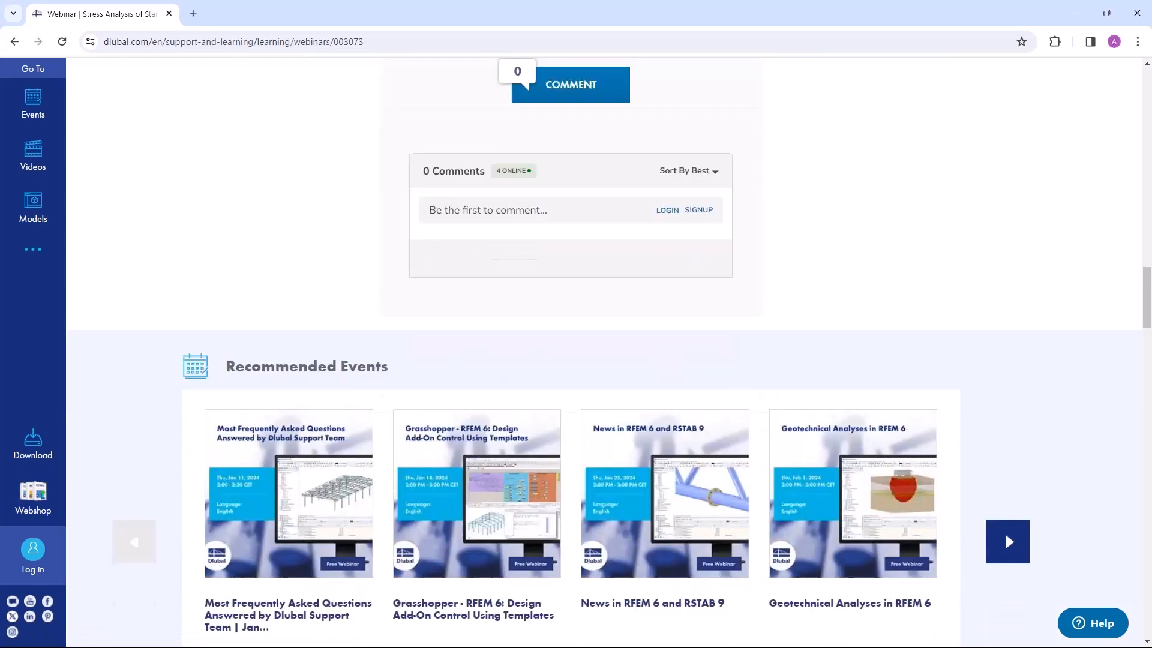